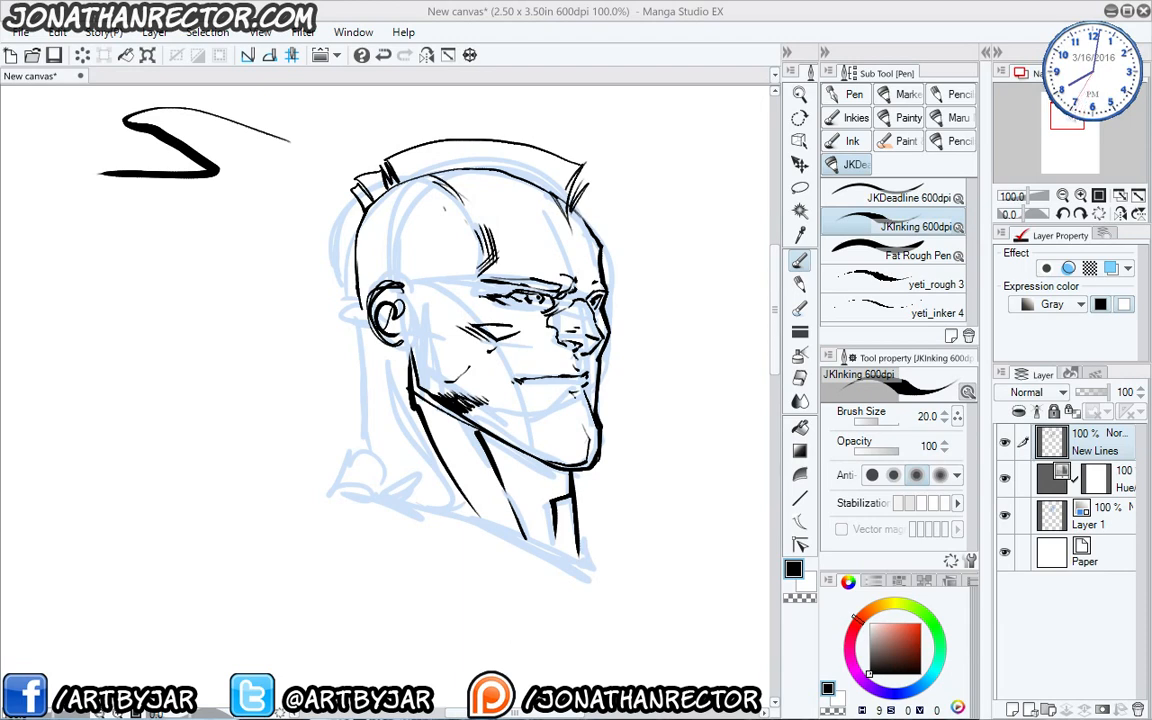
# Open the Manga Studio file chapter1_pg3 from the 5Lines folder.
pyautogui.click(20, 32)
pyautogui.moveTo(63, 100)
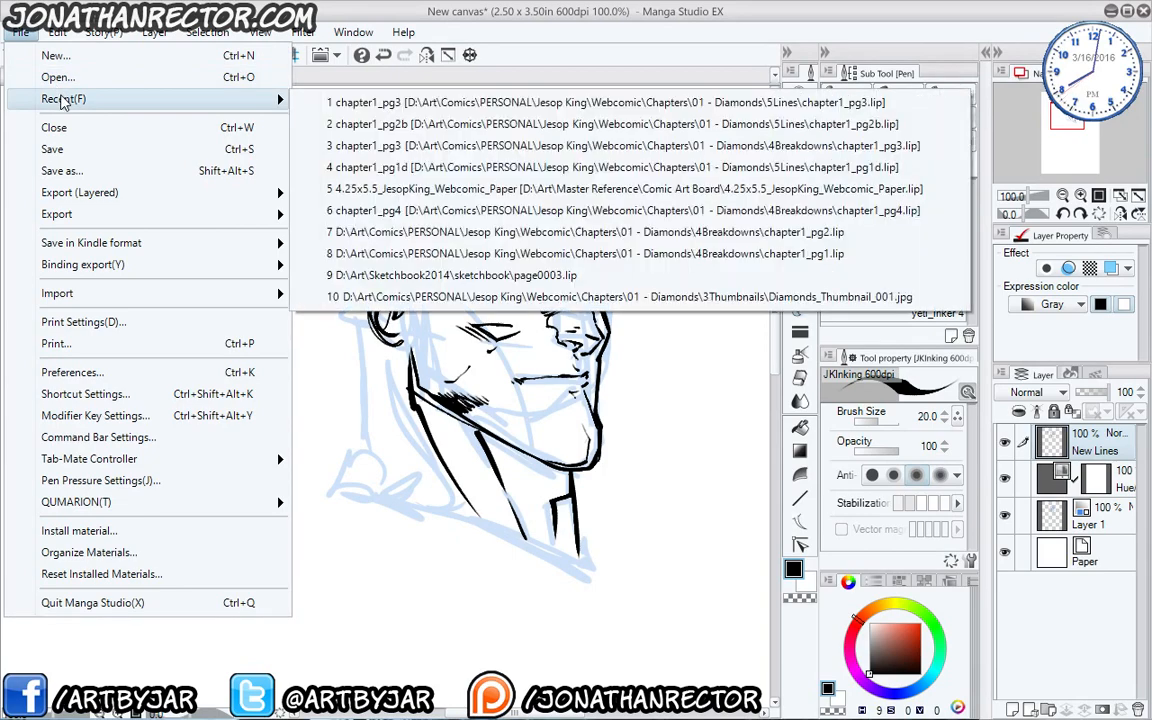
pyautogui.click(47, 76)
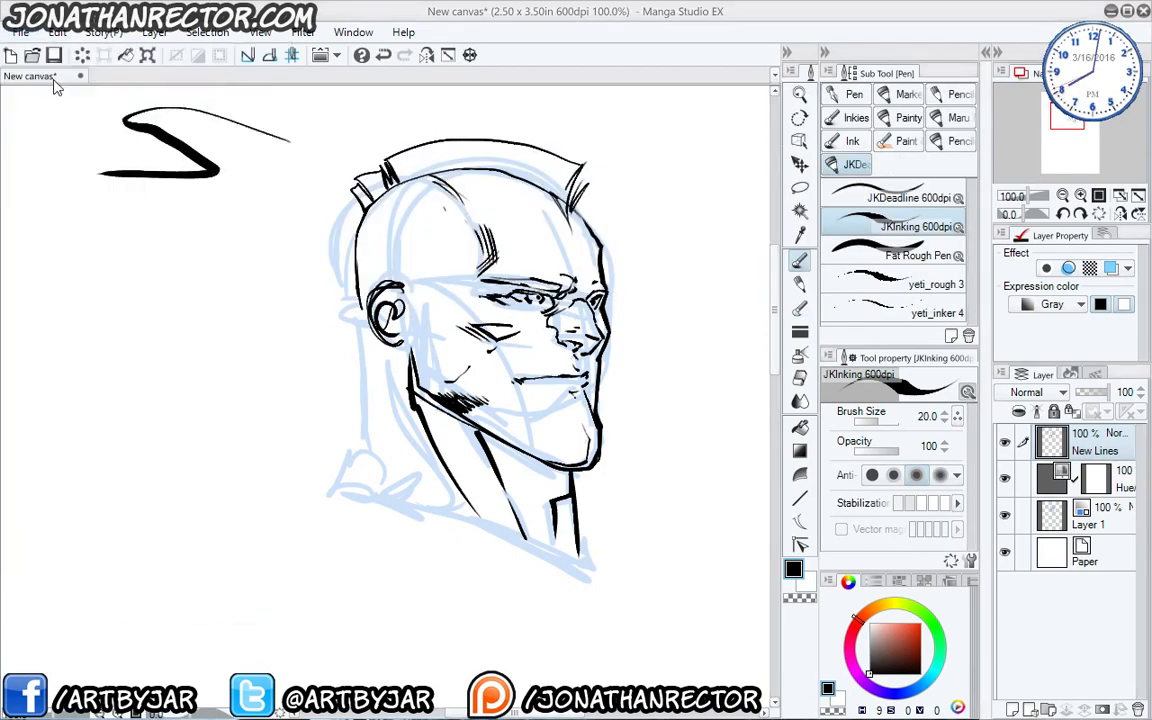
pyautogui.click(288, 323)
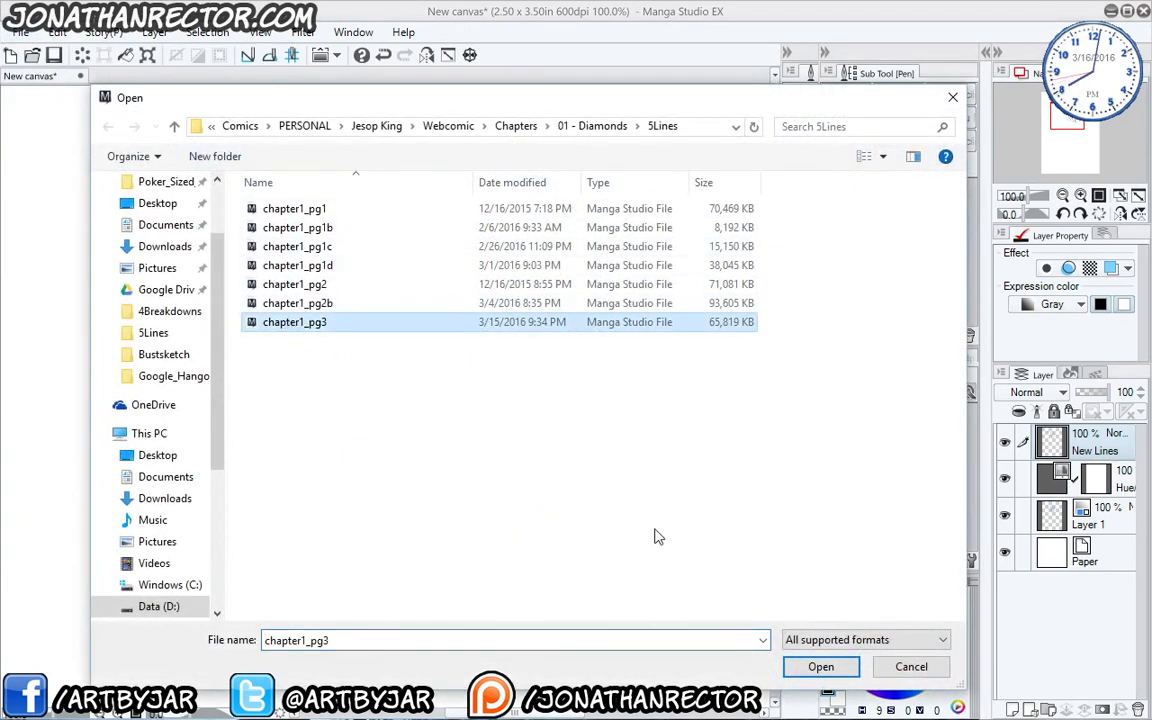
pyautogui.click(820, 666)
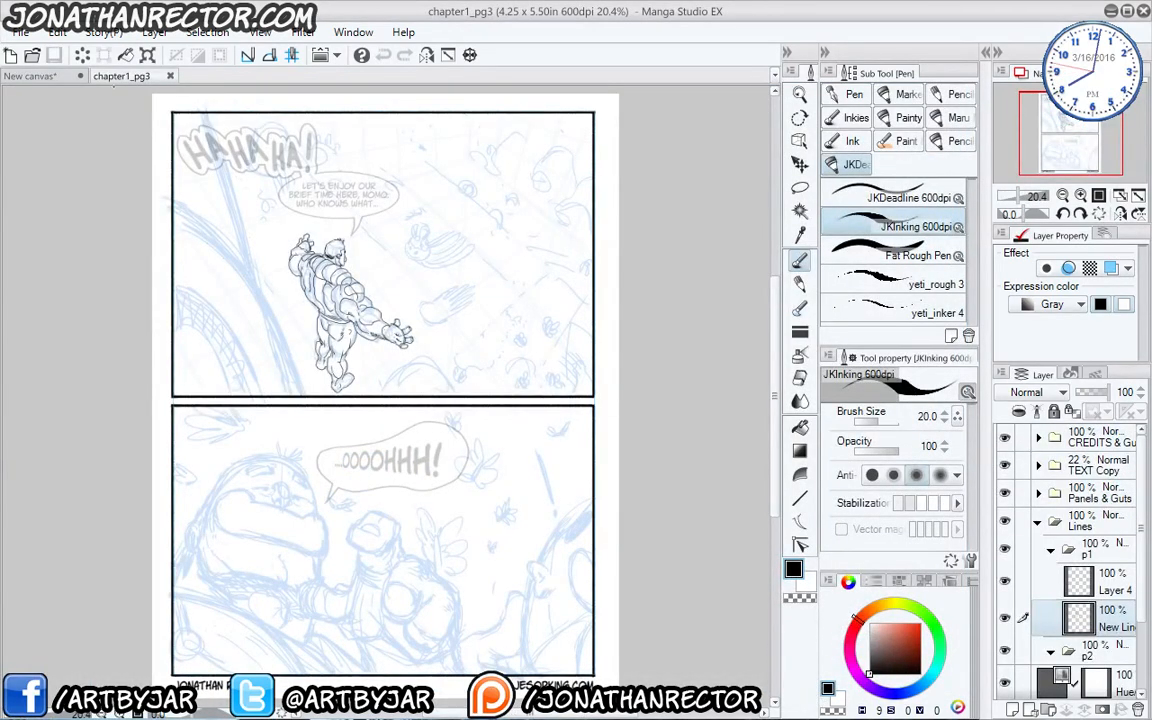
# On the New canvas drawing, ink the back of the neck down to the shoulder and hatch the base of the neck muscle.
pyautogui.click(59, 77)
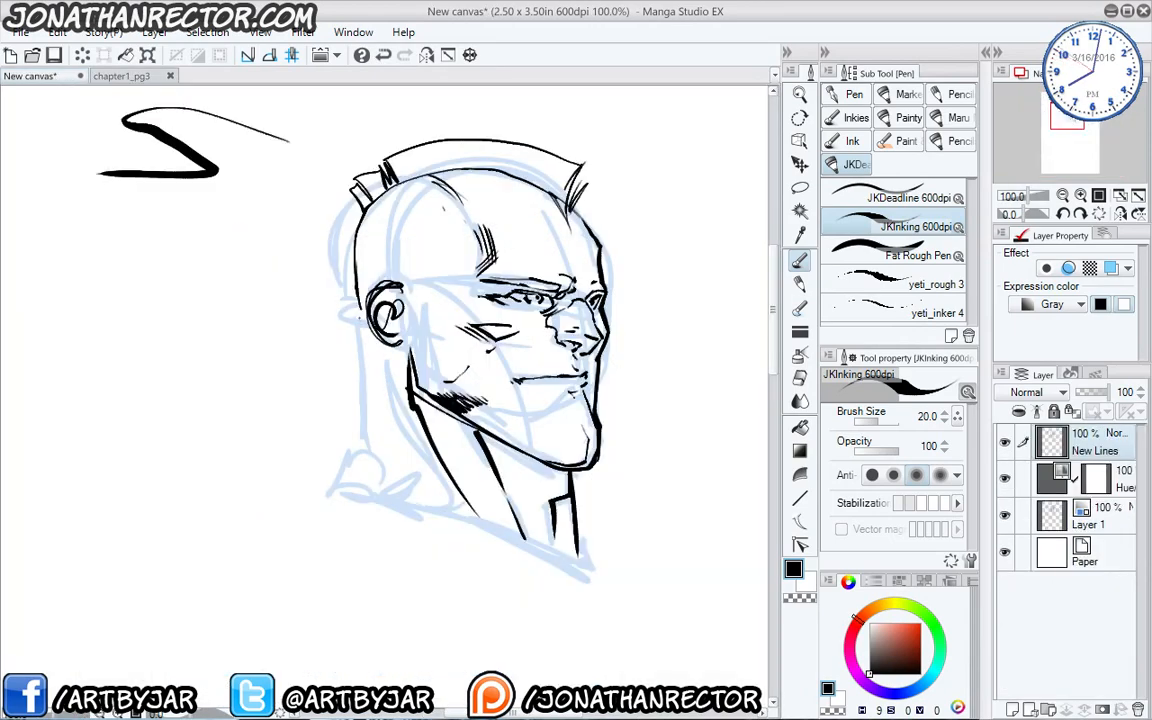
pyautogui.moveTo(362, 356)
pyautogui.mouseDown()
pyautogui.moveTo(365, 420)
pyautogui.moveTo(328, 487)
pyautogui.mouseUp()
pyautogui.moveTo(409, 427)
pyautogui.mouseDown()
pyautogui.moveTo(450, 501)
pyautogui.moveTo(434, 459)
pyautogui.mouseUp()
pyautogui.moveTo(454, 495)
pyautogui.mouseDown()
pyautogui.moveTo(420, 446)
pyautogui.moveTo(439, 488)
pyautogui.mouseUp()
pyautogui.moveTo(450, 503); pyautogui.dragTo(440, 497)
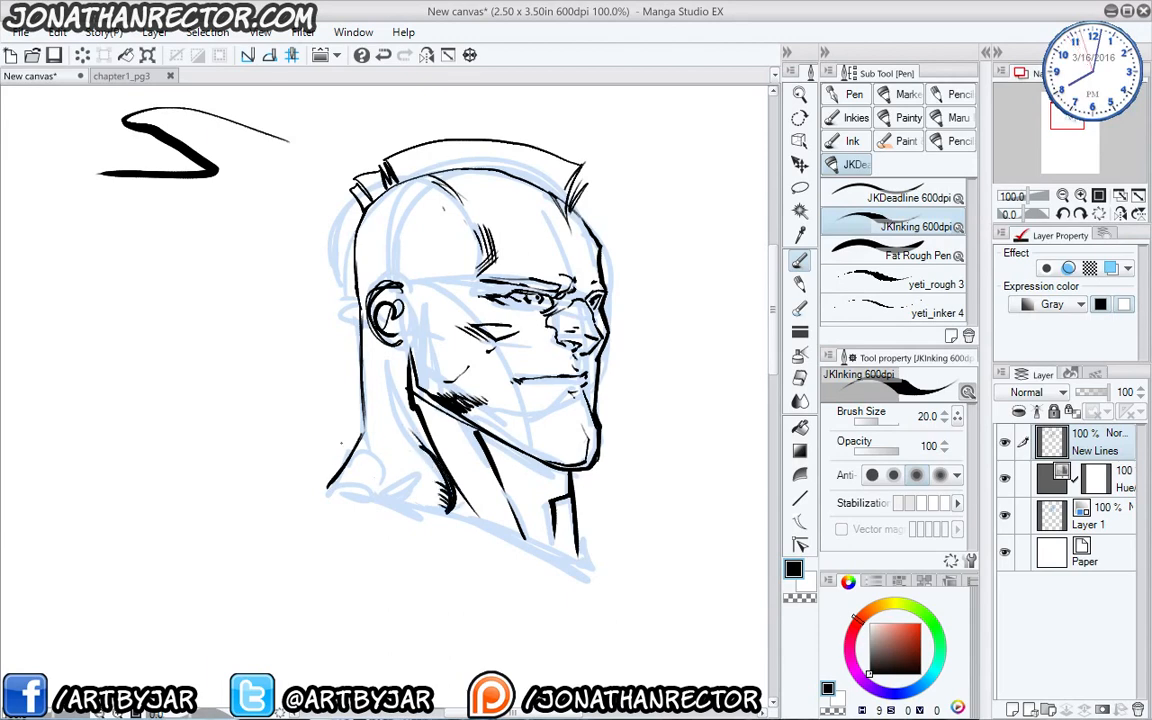
# Add short hatching strokes along the forehead and temple edge and beside the bridge of the nose.
pyautogui.moveTo(444, 219); pyautogui.dragTo(412, 194)
pyautogui.moveTo(435, 200); pyautogui.dragTo(411, 184)
pyautogui.moveTo(439, 251); pyautogui.dragTo(433, 239)
pyautogui.moveTo(436, 241); pyautogui.dragTo(423, 233)
pyautogui.moveTo(439, 256); pyautogui.dragTo(418, 237)
pyautogui.moveTo(429, 255); pyautogui.dragTo(413, 237)
pyautogui.moveTo(564, 298); pyautogui.dragTo(549, 315)
pyautogui.moveTo(566, 299); pyautogui.dragTo(550, 316)
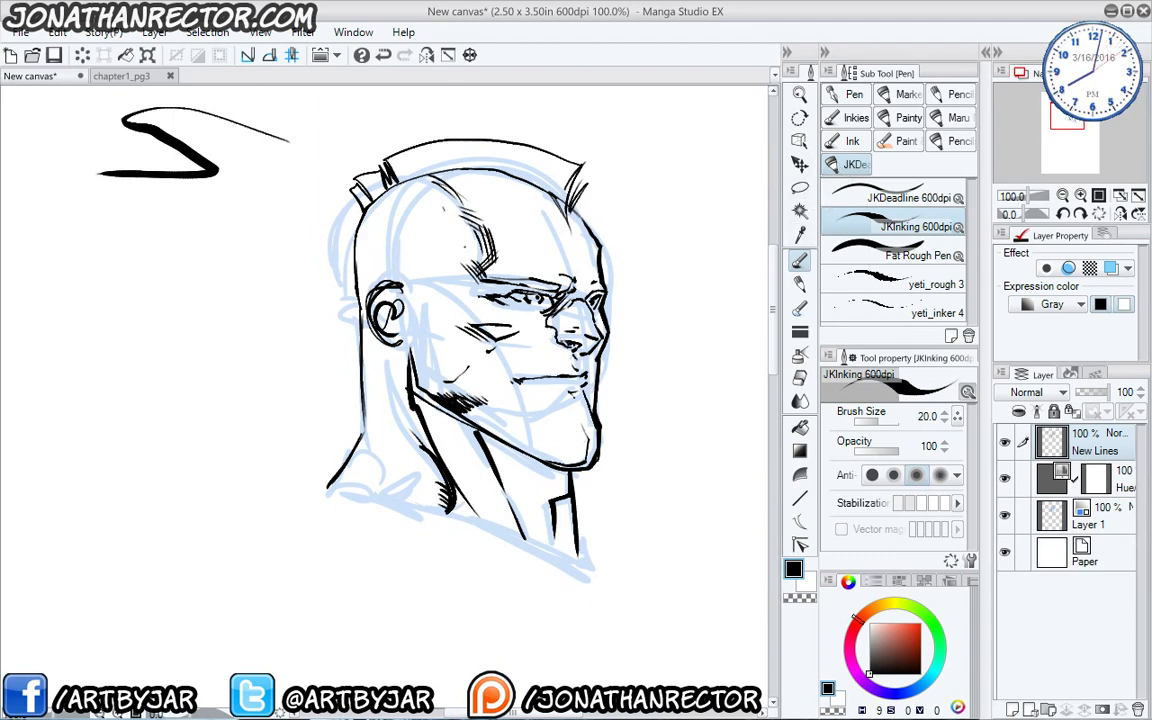
# Thicken the contours of the brow, front of the neck and back of the head, and crosshatch the shoulder hollow.
pyautogui.moveTo(583, 213)
pyautogui.mouseDown()
pyautogui.moveTo(602, 242)
pyautogui.moveTo(606, 297)
pyautogui.mouseUp()
pyautogui.moveTo(572, 474); pyautogui.dragTo(579, 562)
pyautogui.moveTo(360, 283); pyautogui.dragTo(363, 314)
pyautogui.moveTo(356, 250)
pyautogui.mouseDown()
pyautogui.moveTo(365, 431)
pyautogui.moveTo(329, 490)
pyautogui.mouseUp()
pyautogui.moveTo(424, 449)
pyautogui.mouseDown()
pyautogui.moveTo(433, 461)
pyautogui.moveTo(404, 503)
pyautogui.moveTo(439, 473)
pyautogui.moveTo(435, 485)
pyautogui.moveTo(406, 502)
pyautogui.mouseUp()
pyautogui.moveTo(380, 495)
pyautogui.mouseDown()
pyautogui.moveTo(399, 501)
pyautogui.moveTo(389, 497)
pyautogui.mouseUp()
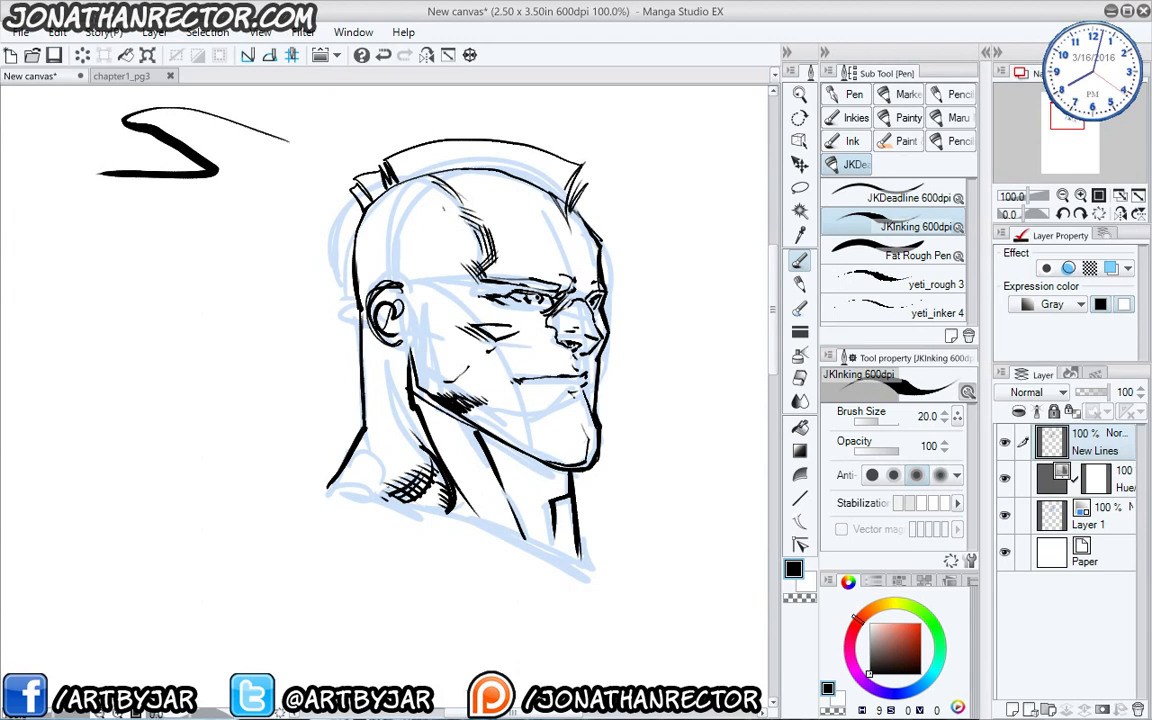
# Ink the shadow beneath the jawline with solid black and add hatching strokes down the front of the neck.
pyautogui.moveTo(491, 472)
pyautogui.mouseDown()
pyautogui.moveTo(502, 486)
pyautogui.moveTo(556, 471)
pyautogui.mouseUp()
pyautogui.moveTo(493, 445)
pyautogui.mouseDown()
pyautogui.moveTo(516, 462)
pyautogui.moveTo(504, 454)
pyautogui.mouseUp()
pyautogui.moveTo(494, 449)
pyautogui.mouseDown()
pyautogui.moveTo(546, 496)
pyautogui.moveTo(496, 447)
pyautogui.mouseUp()
pyautogui.moveTo(487, 442)
pyautogui.mouseDown()
pyautogui.moveTo(498, 465)
pyautogui.moveTo(497, 448)
pyautogui.mouseUp()
pyautogui.moveTo(481, 434)
pyautogui.mouseDown()
pyautogui.moveTo(491, 443)
pyautogui.moveTo(485, 436)
pyautogui.mouseUp()
pyautogui.moveTo(553, 506); pyautogui.dragTo(549, 497)
pyautogui.moveTo(500, 449); pyautogui.dragTo(512, 460)
pyautogui.moveTo(509, 458)
pyautogui.mouseDown()
pyautogui.moveTo(517, 491)
pyautogui.moveTo(514, 459)
pyautogui.moveTo(516, 471)
pyautogui.mouseUp()
pyautogui.moveTo(516, 489)
pyautogui.mouseDown()
pyautogui.moveTo(519, 499)
pyautogui.moveTo(568, 483)
pyautogui.mouseUp()
pyautogui.moveTo(530, 460)
pyautogui.mouseDown()
pyautogui.moveTo(562, 478)
pyautogui.moveTo(535, 465)
pyautogui.mouseUp()
pyautogui.moveTo(506, 453); pyautogui.dragTo(545, 470)
pyautogui.moveTo(480, 433); pyautogui.dragTo(513, 456)
pyautogui.moveTo(478, 430); pyautogui.dragTo(525, 462)
pyautogui.moveTo(480, 434); pyautogui.dragTo(506, 461)
pyautogui.moveTo(414, 390); pyautogui.dragTo(456, 417)
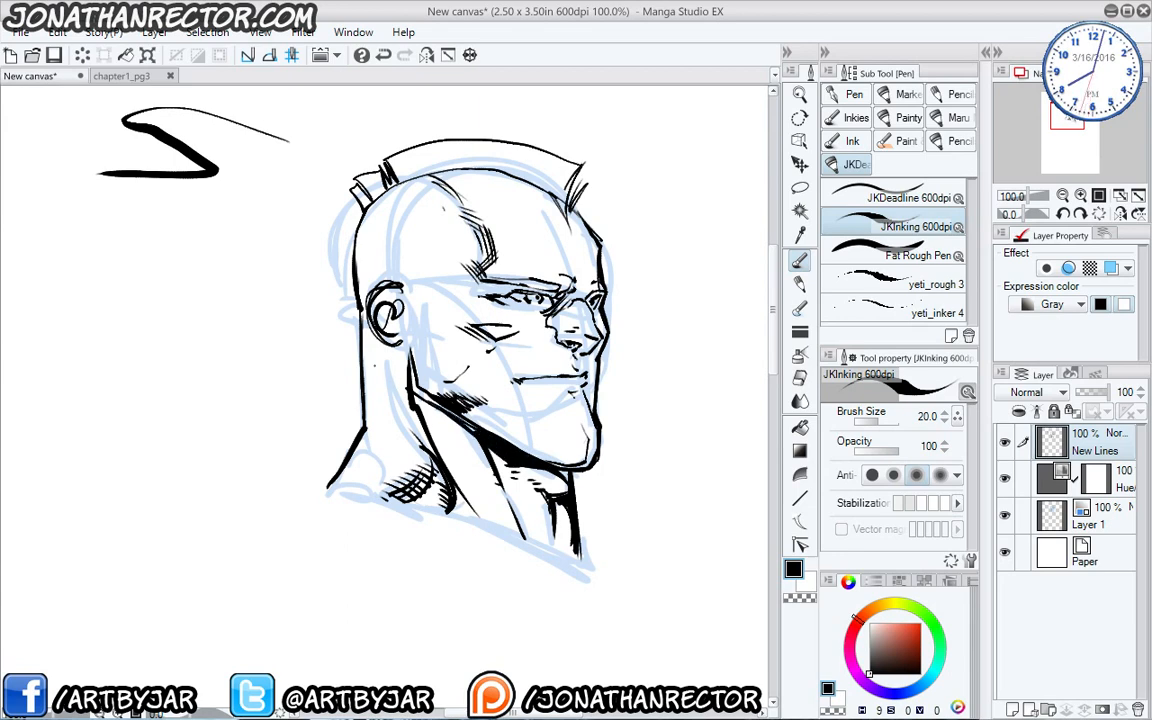
# Hide the blue sketch on Layer 1 and review the inked head against the chapter1_pg3 page.
pyautogui.click(1005, 516)
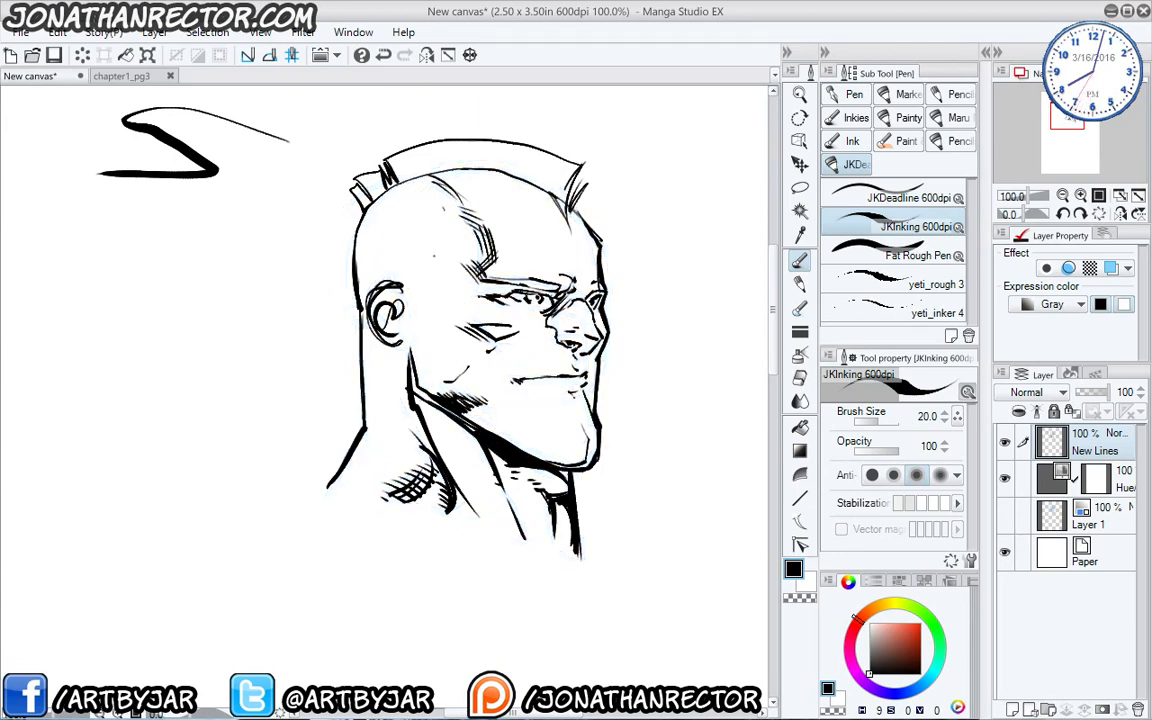
pyautogui.scroll(-2, 407, 492)
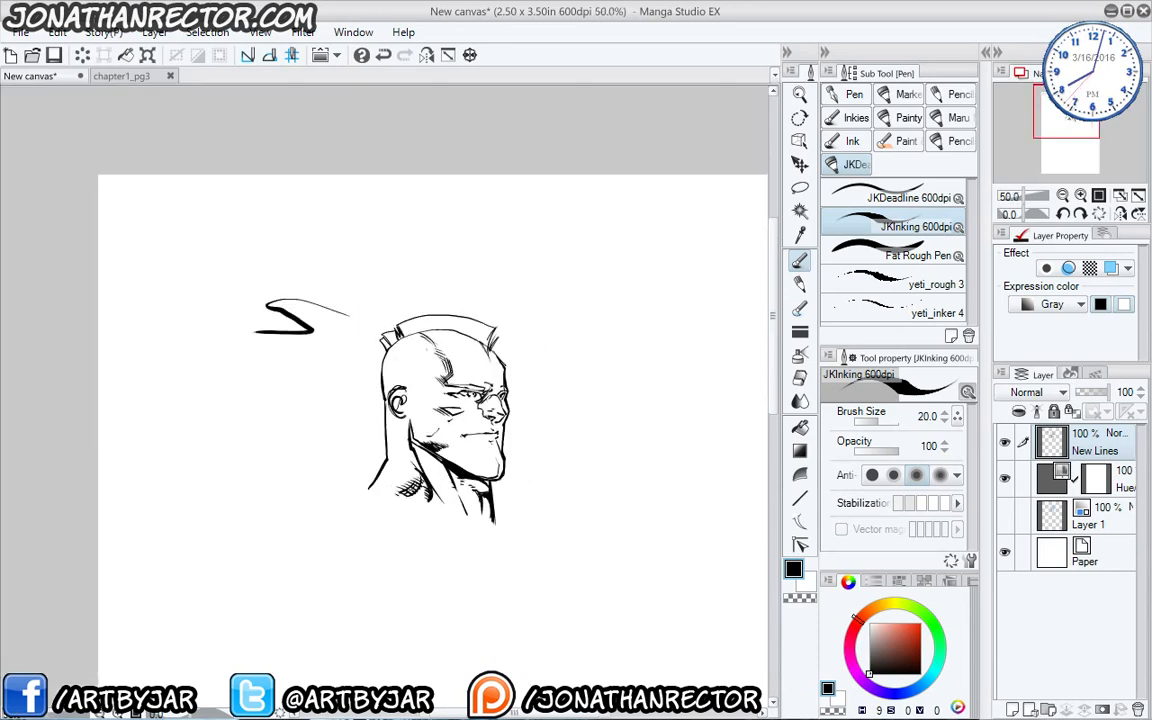
pyautogui.scroll(1, 407, 492)
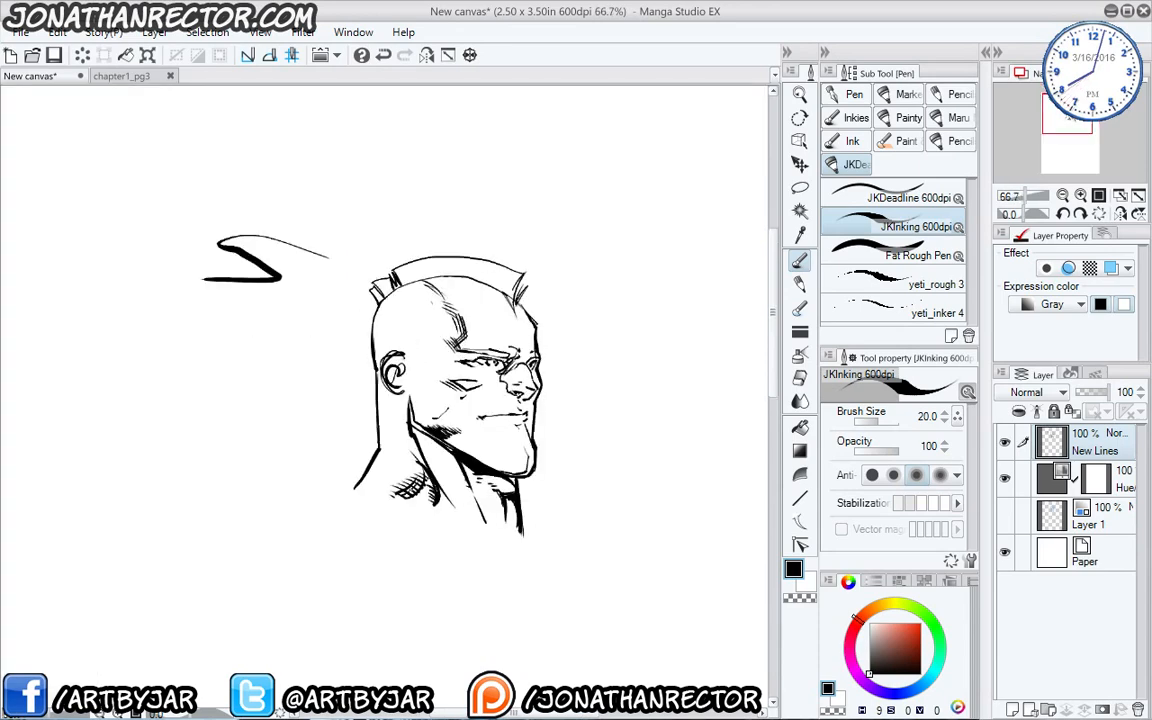
pyautogui.click(122, 76)
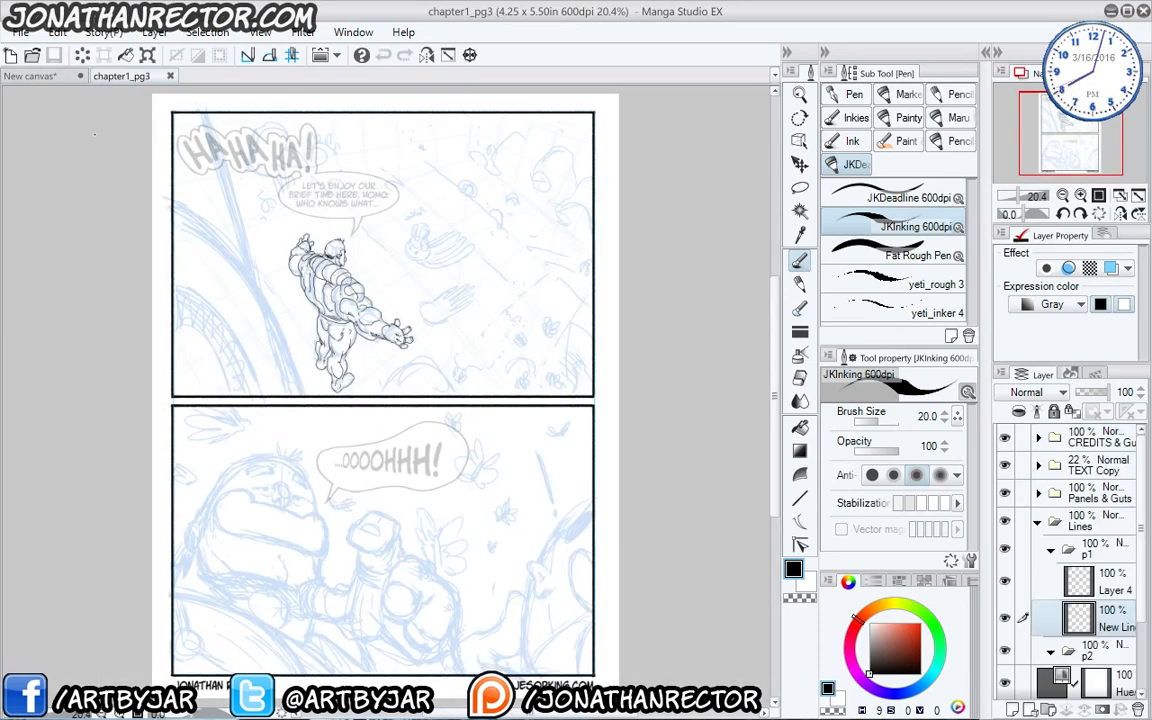
pyautogui.click(61, 75)
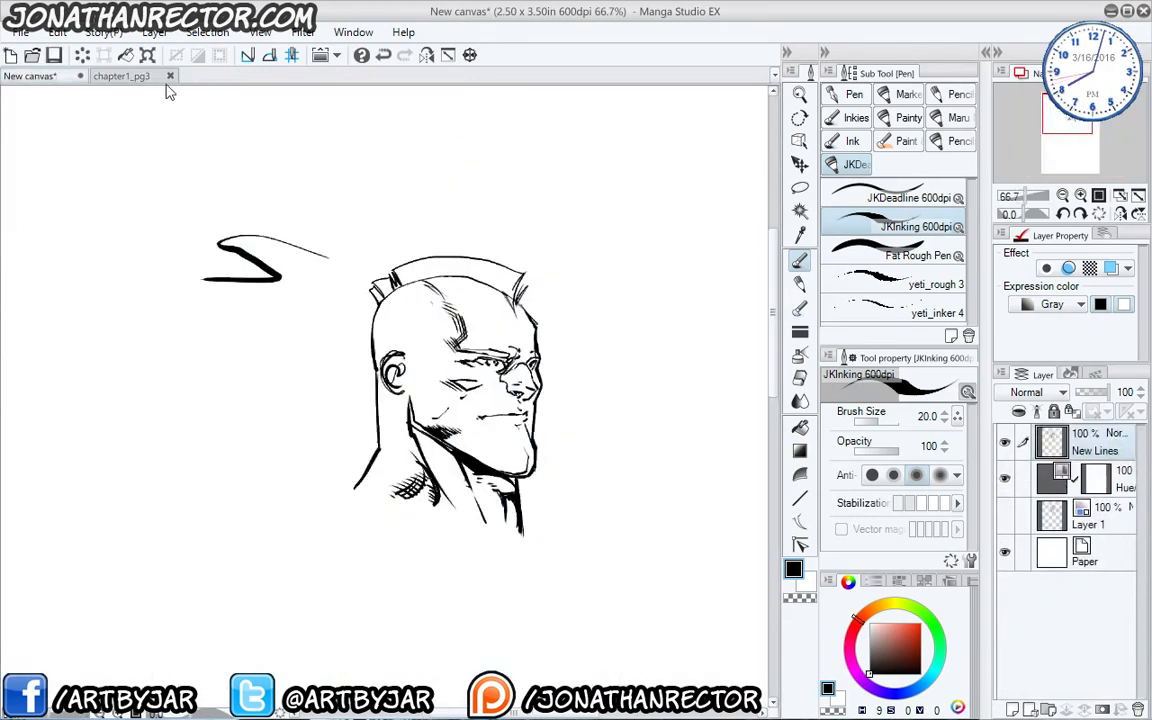
# Switch to chapter1_pg3 and toggle Layer 4 off and on to examine the first panel's figure lines.
pyautogui.click(124, 76)
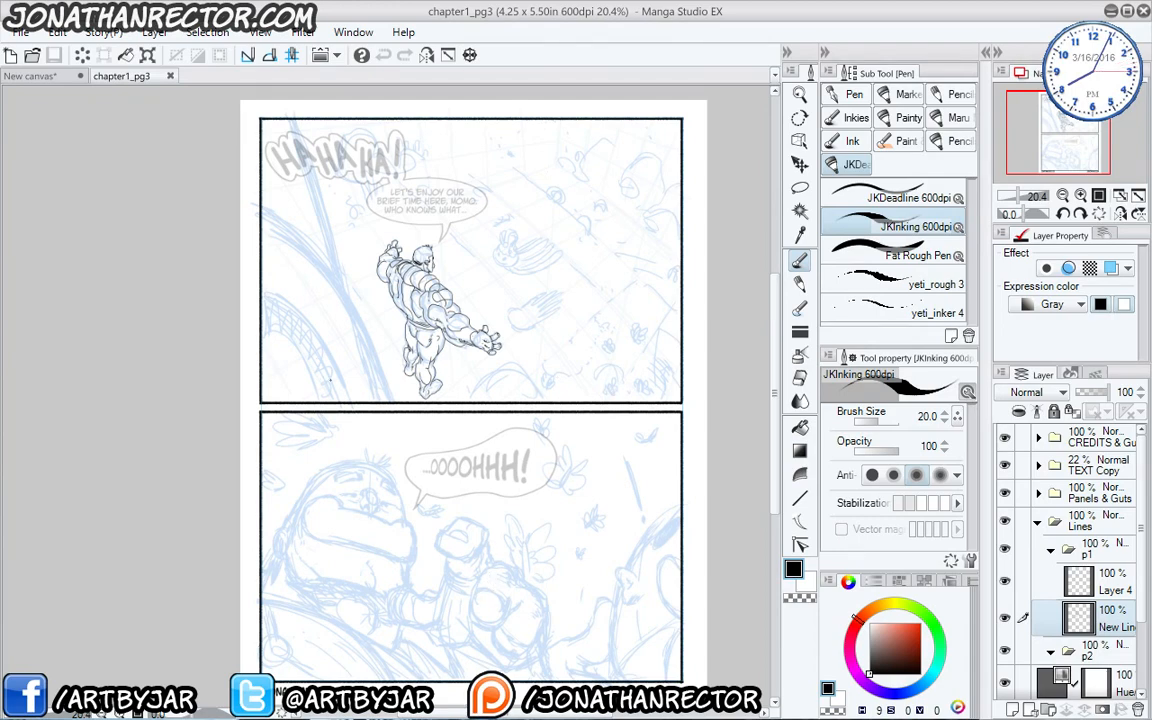
pyautogui.scroll(2, 355, 329)
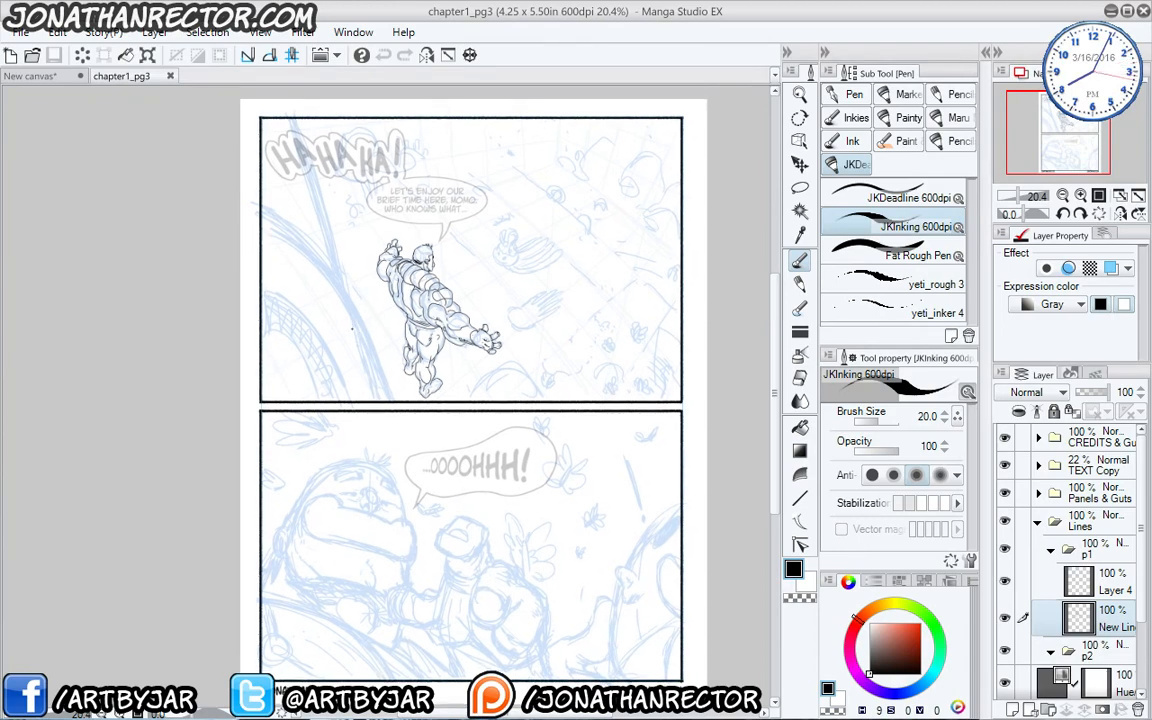
pyautogui.click(1006, 583)
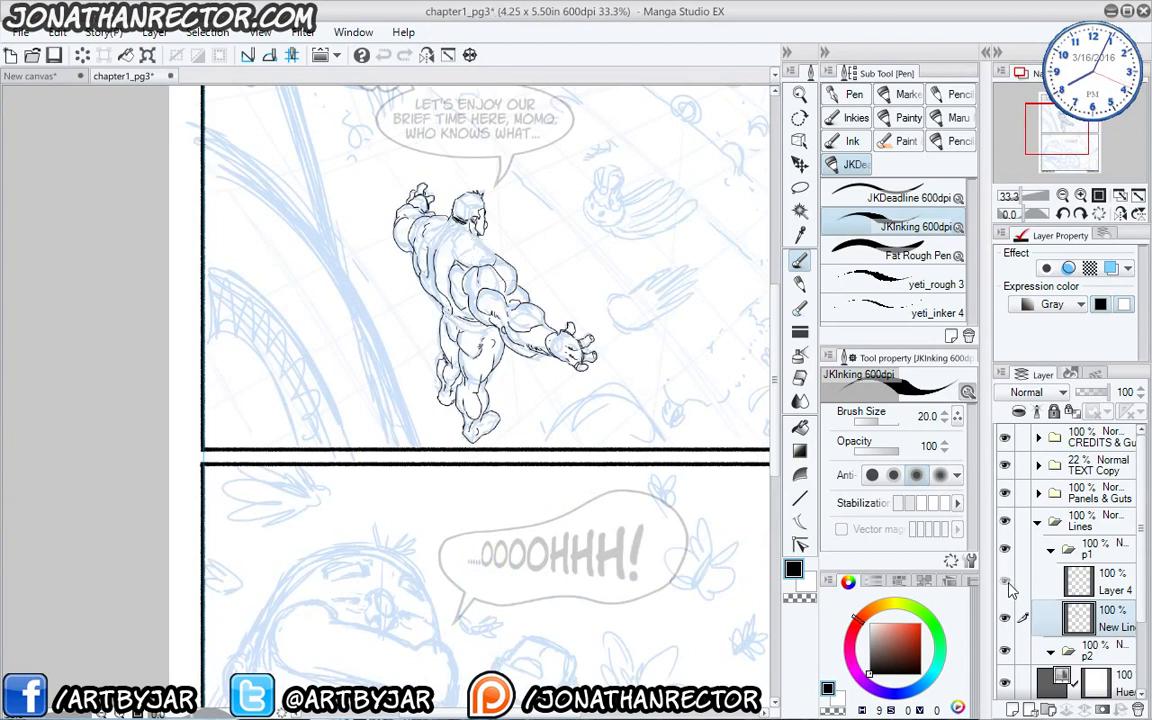
pyautogui.click(1006, 583)
# Close the New canvas drawing without saving it.
pyautogui.click(54, 80)
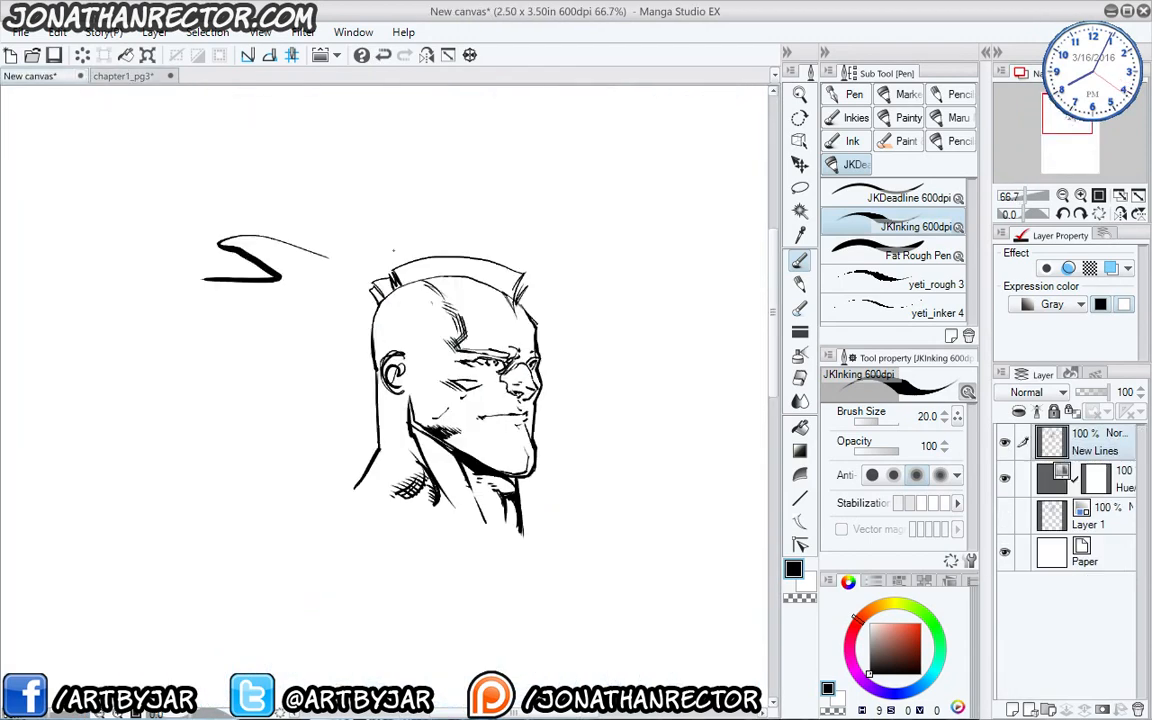
pyautogui.click(80, 76)
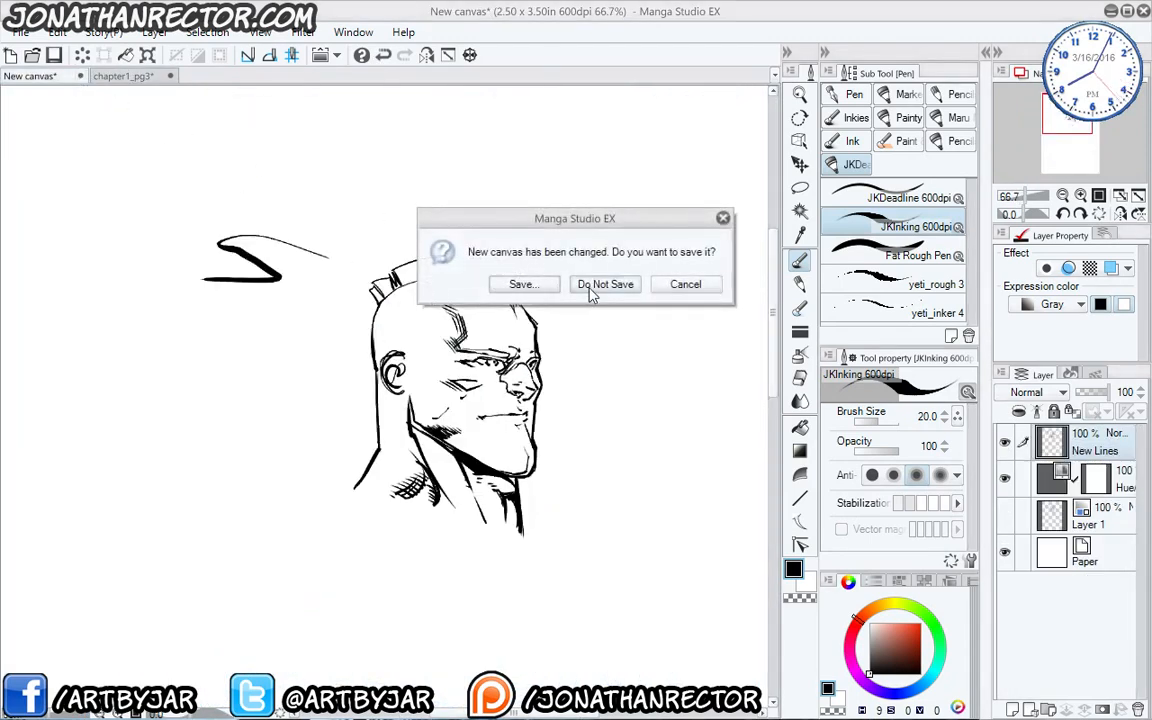
pyautogui.click(560, 284)
# Frame the muscular figure in the first panel and choose the JKDeadline 600dpi pen.
pyautogui.moveTo(388, 423); pyautogui.dragTo(209, 461)
pyautogui.scroll(2, 169, 338)
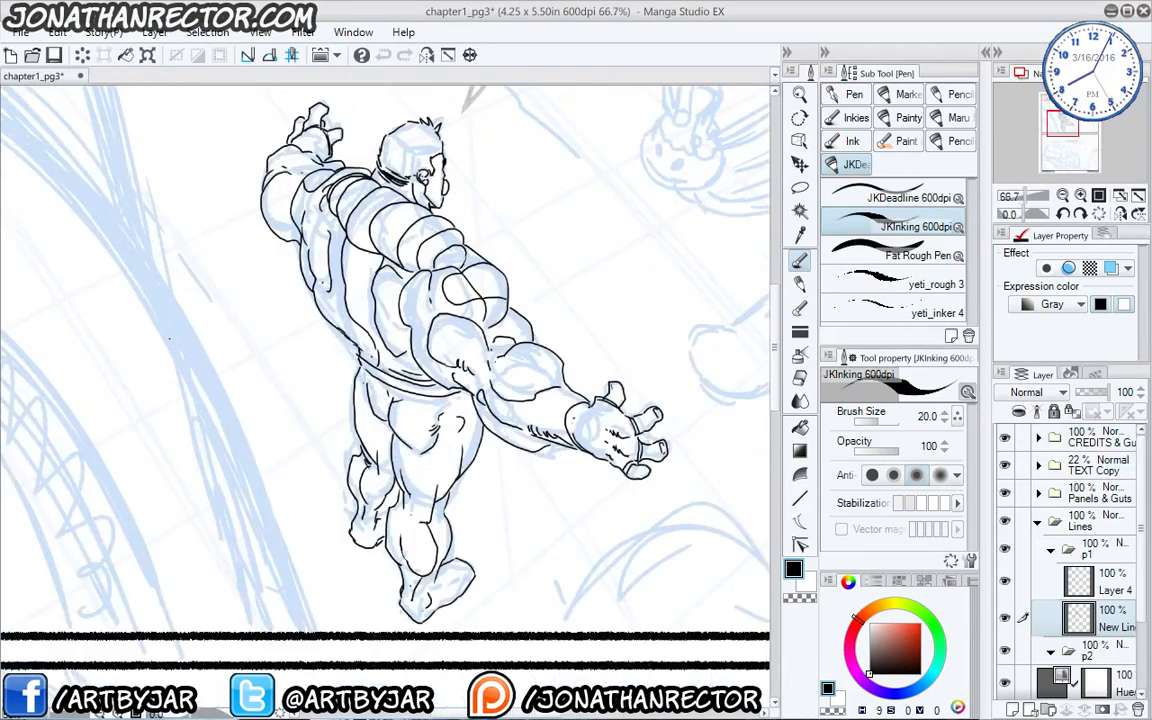
pyautogui.moveTo(343, 433); pyautogui.dragTo(303, 513)
pyautogui.click(850, 197)
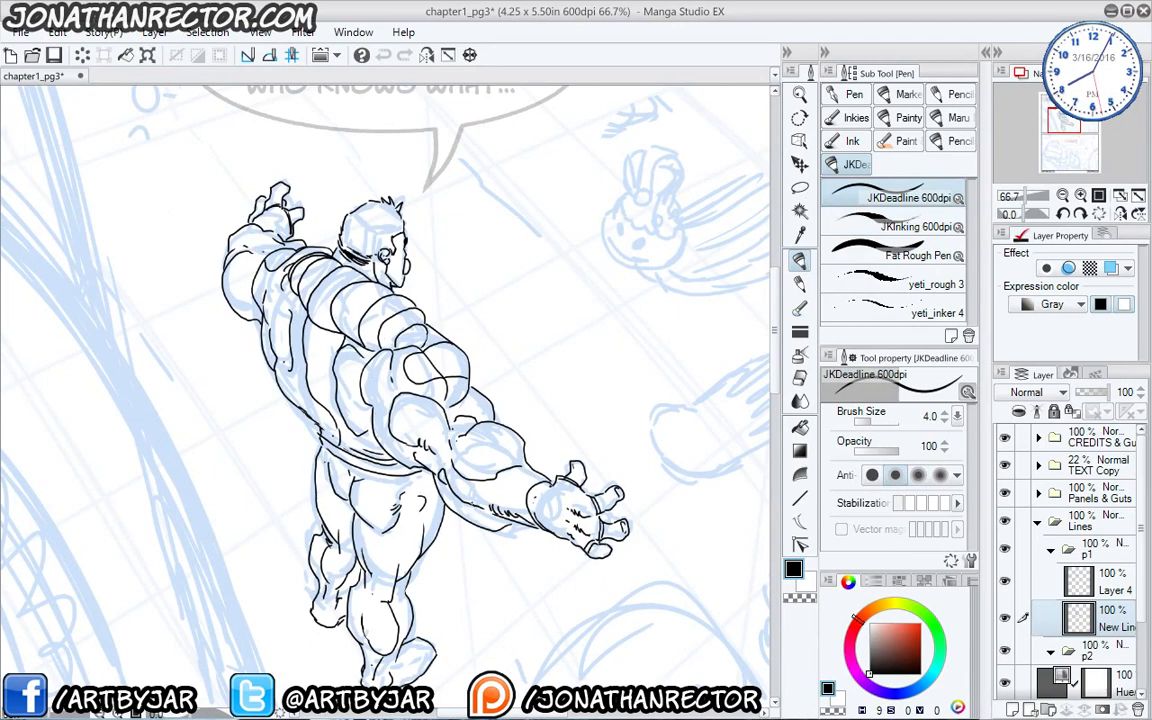
# Toggle the visibility of Layer 4 and the New Lines layer to compare the line work each one holds.
pyautogui.click(1005, 581)
pyautogui.click(1005, 581)
pyautogui.click(1005, 619)
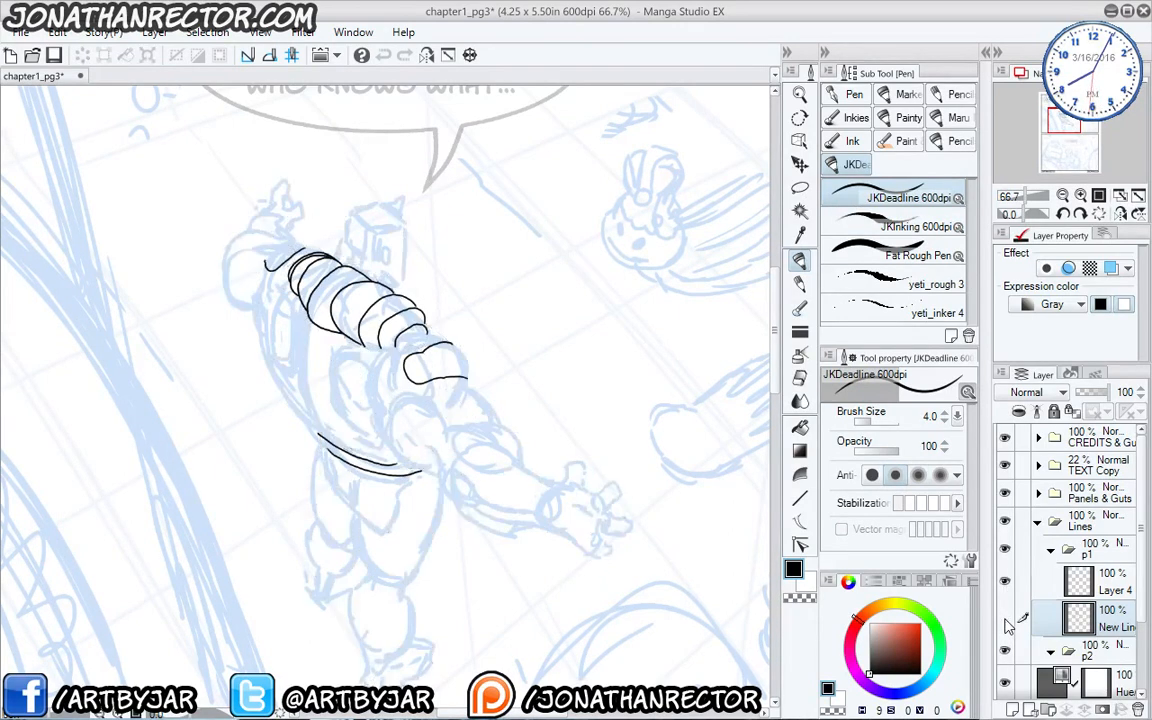
pyautogui.click(1005, 619)
pyautogui.moveTo(271, 467); pyautogui.dragTo(258, 473)
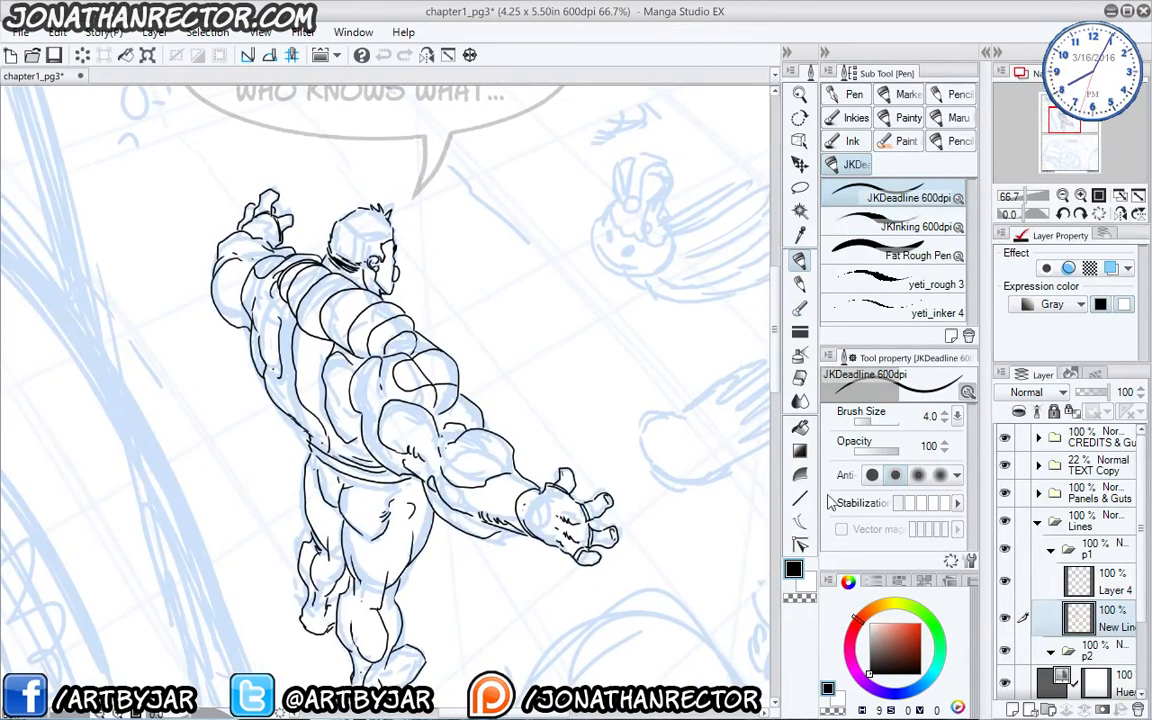
# Add a new layer above New Lines in the p1 folder and flip the canvas view horizontally.
pyautogui.hotkey('ctrl', 'shift', 'n')
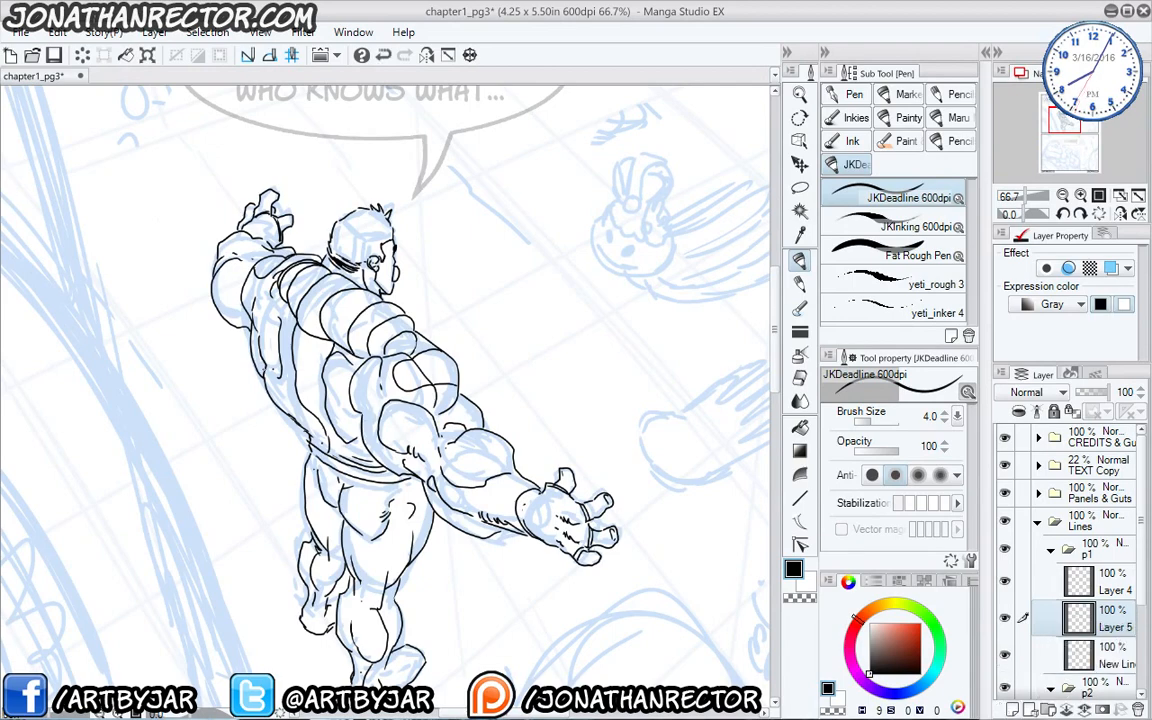
pyautogui.press('p')
pyautogui.press('p')
pyautogui.click(426, 54)
pyautogui.moveTo(288, 455); pyautogui.dragTo(383, 500)
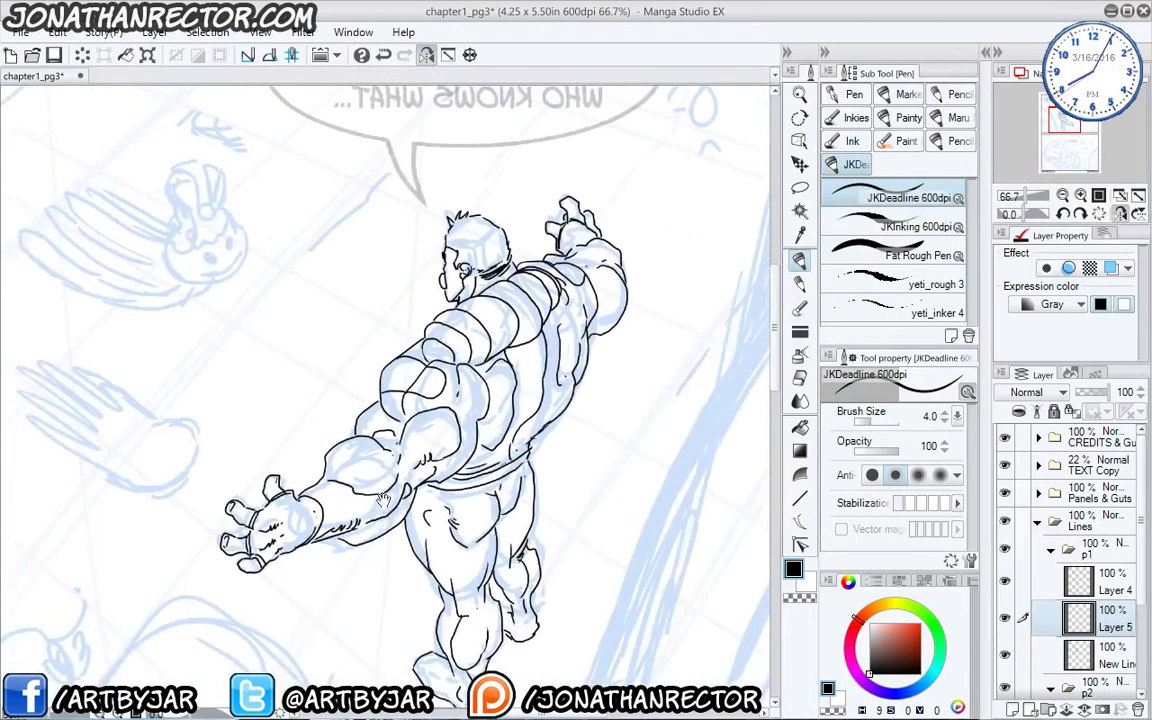
pyautogui.moveTo(356, 436); pyautogui.dragTo(387, 446)
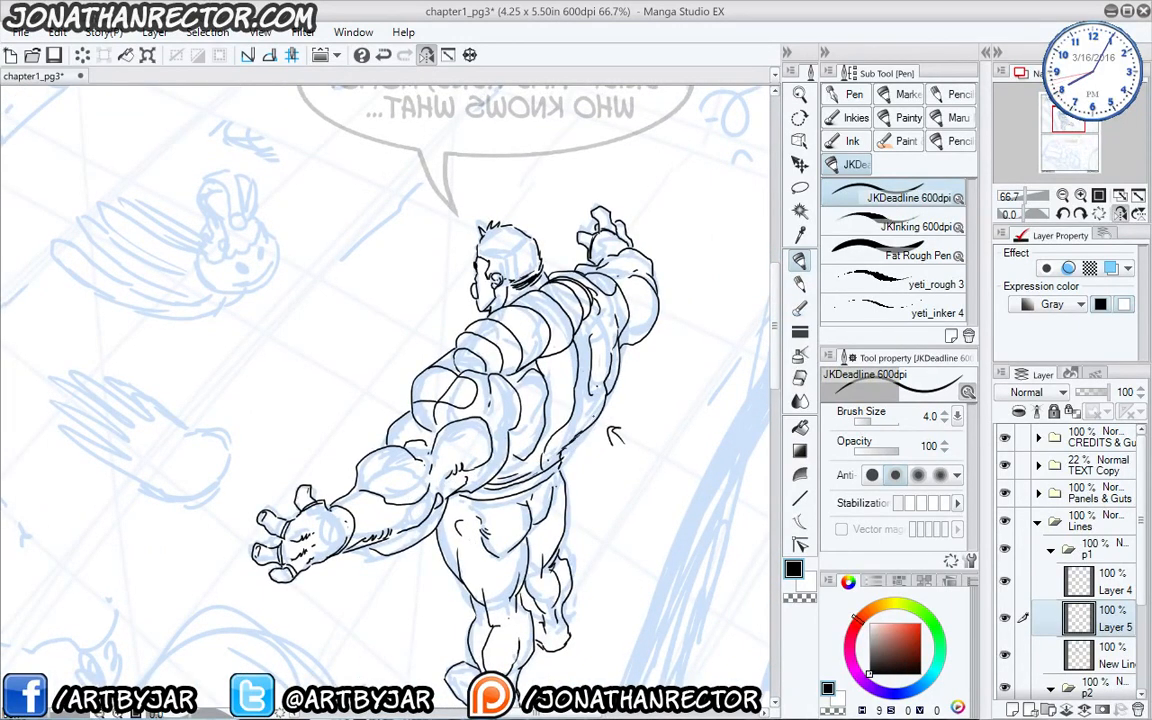
# Sketch a tilted cylinder with an elliptical top in the empty space beside the figure using the JKDeadline pen.
pyautogui.press('e')
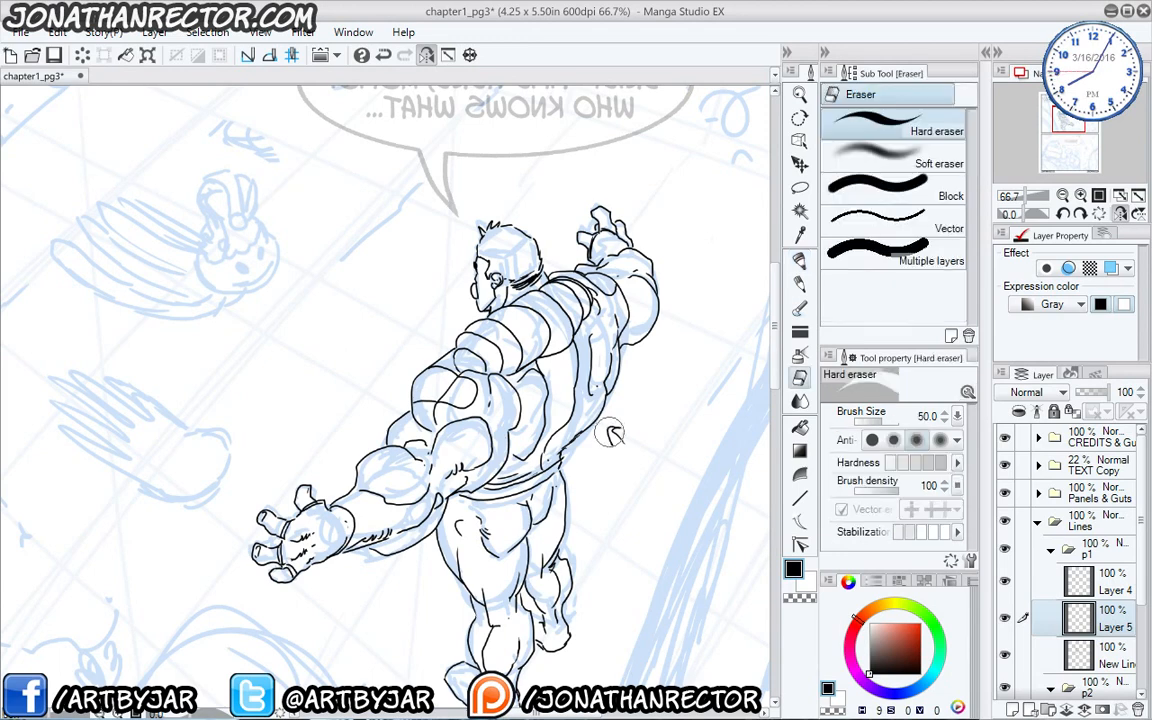
pyautogui.press('p')
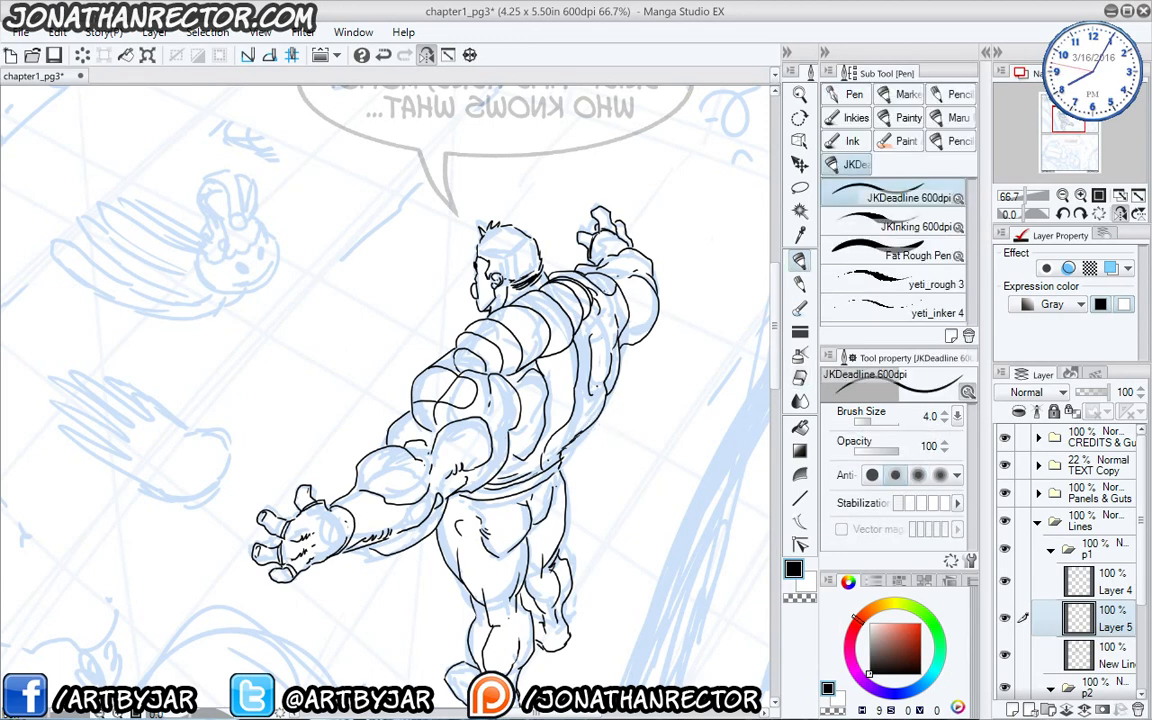
pyautogui.moveTo(577, 453); pyautogui.dragTo(431, 424)
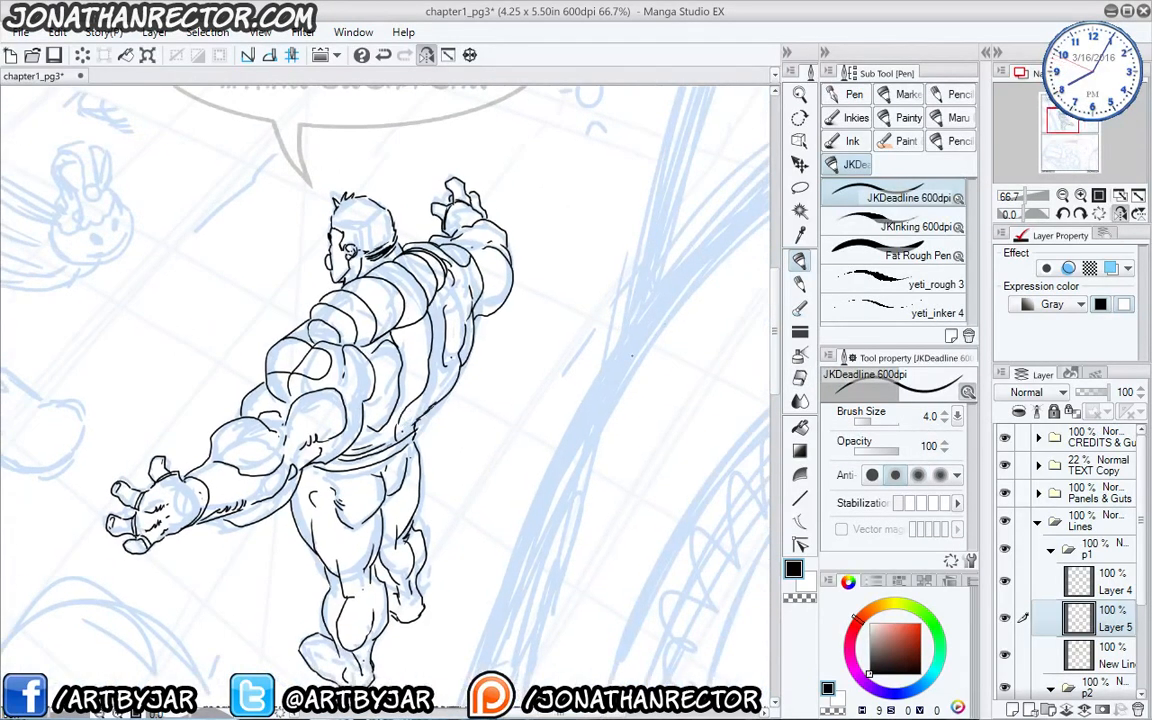
pyautogui.moveTo(653, 349)
pyautogui.mouseDown()
pyautogui.moveTo(554, 364)
pyautogui.moveTo(612, 374)
pyautogui.mouseUp()
pyautogui.moveTo(670, 304)
pyautogui.mouseDown()
pyautogui.moveTo(657, 405)
pyautogui.moveTo(590, 445)
pyautogui.mouseUp()
pyautogui.moveTo(635, 442); pyautogui.dragTo(558, 447)
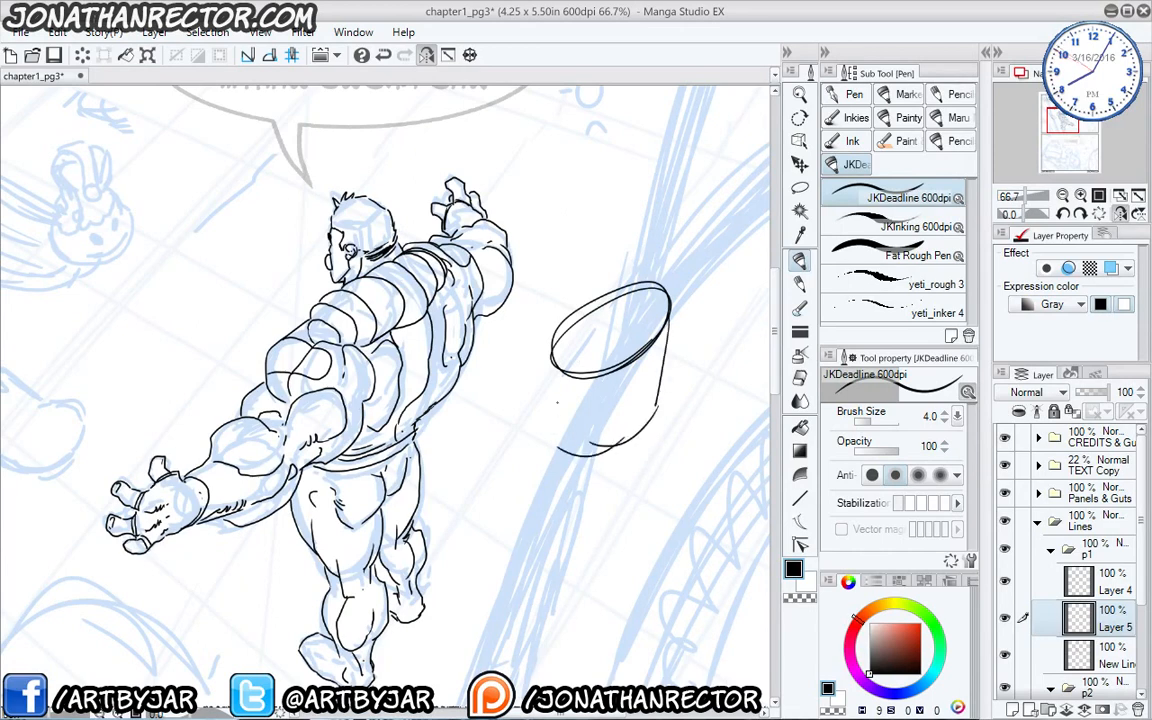
pyautogui.moveTo(556, 373); pyautogui.dragTo(547, 445)
# Sketch a second, smaller cylinder with a rounded end directly beneath the first one.
pyautogui.moveTo(639, 451); pyautogui.dragTo(574, 485)
pyautogui.moveTo(637, 457)
pyautogui.mouseDown()
pyautogui.moveTo(574, 493)
pyautogui.moveTo(628, 446)
pyautogui.moveTo(630, 525)
pyautogui.moveTo(553, 530)
pyautogui.mouseUp()
pyautogui.moveTo(635, 486)
pyautogui.mouseDown()
pyautogui.moveTo(566, 541)
pyautogui.moveTo(547, 490)
pyautogui.mouseUp()
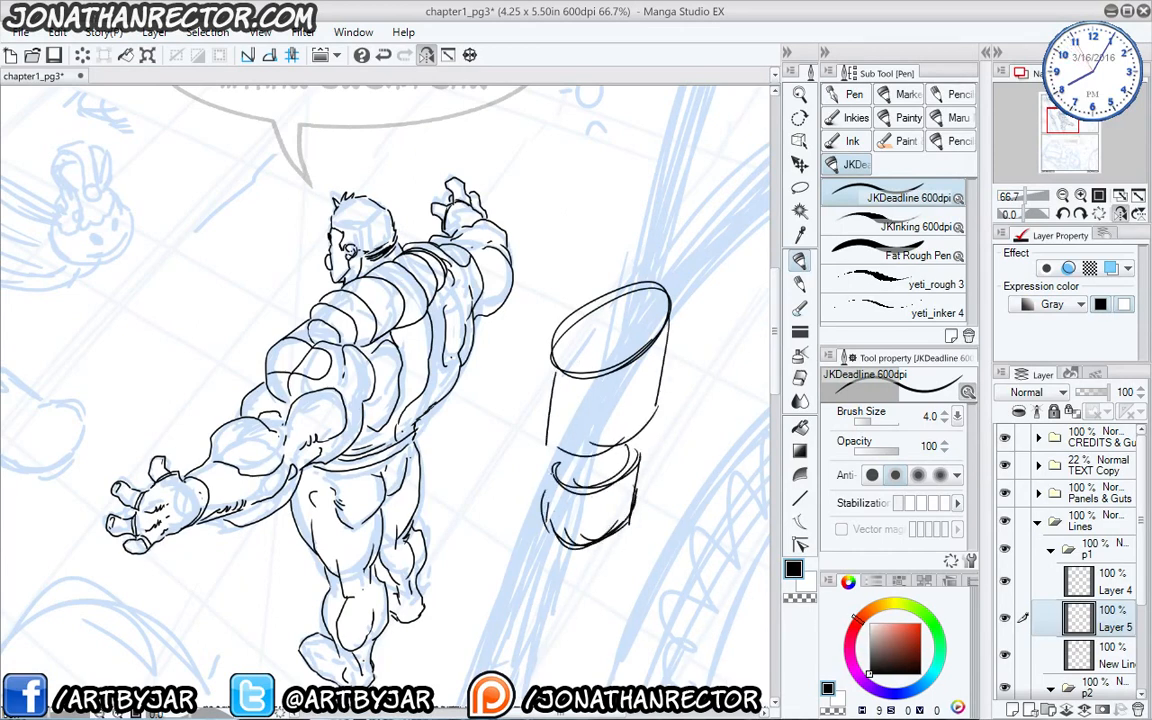
# Draw curved contour bands wrapping around both cylinders to describe their form.
pyautogui.moveTo(655, 402)
pyautogui.mouseDown()
pyautogui.moveTo(656, 433)
pyautogui.moveTo(555, 432)
pyautogui.mouseUp()
pyautogui.moveTo(656, 410); pyautogui.dragTo(557, 438)
pyautogui.moveTo(657, 364)
pyautogui.mouseDown()
pyautogui.moveTo(549, 401)
pyautogui.moveTo(567, 396)
pyautogui.mouseUp()
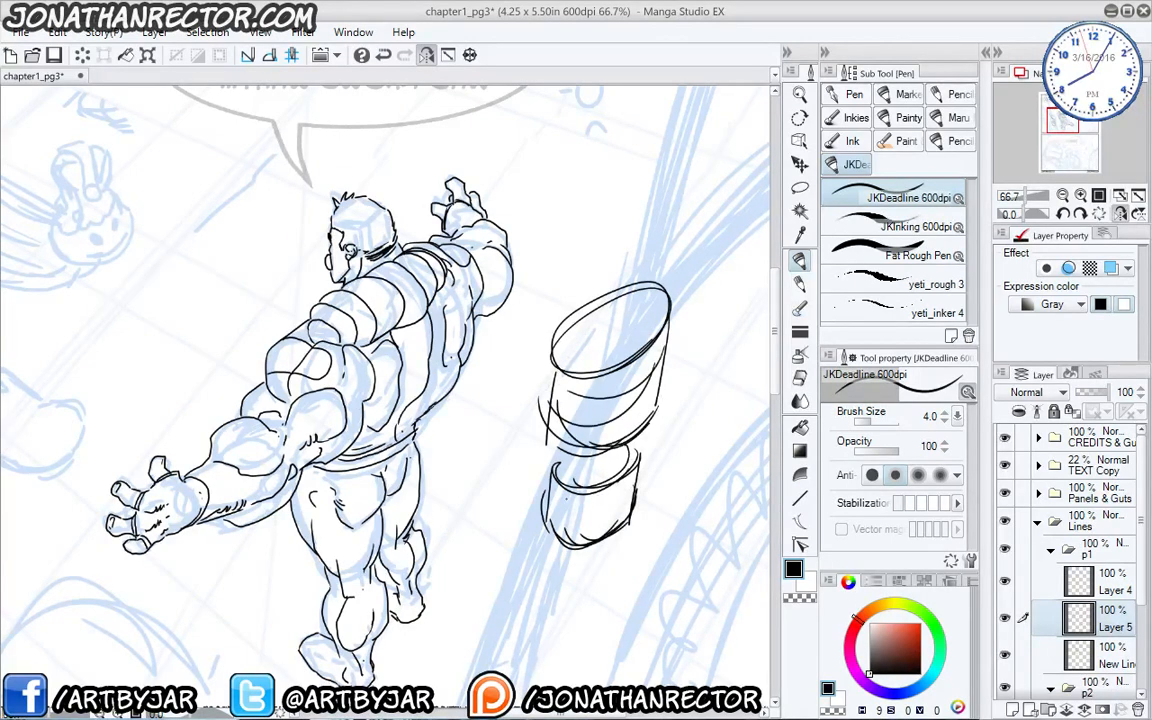
pyautogui.moveTo(621, 482); pyautogui.dragTo(562, 497)
pyautogui.moveTo(629, 494); pyautogui.dragTo(569, 518)
# Try sketching curved construction lines over the figure's torso and waist, and undo them.
pyautogui.moveTo(500, 400)
pyautogui.mouseDown()
pyautogui.moveTo(621, 440)
pyautogui.moveTo(553, 434)
pyautogui.mouseUp()
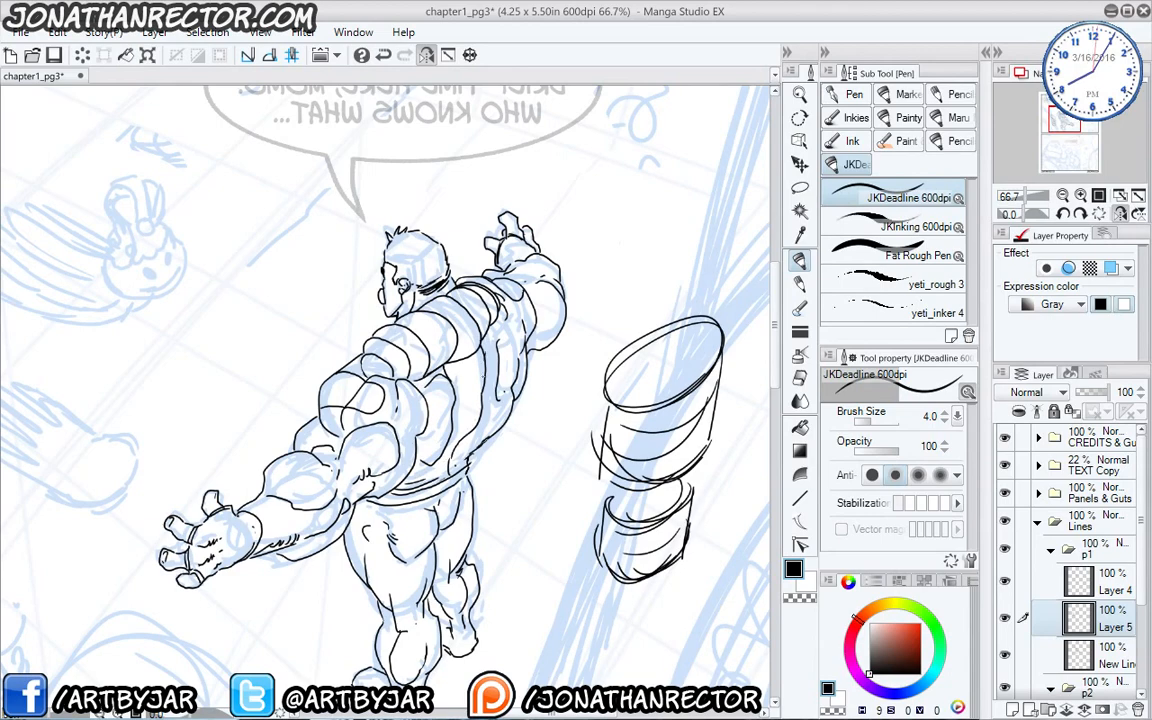
pyautogui.moveTo(484, 366); pyautogui.dragTo(478, 428)
pyautogui.moveTo(483, 345)
pyautogui.mouseDown()
pyautogui.moveTo(477, 434)
pyautogui.moveTo(453, 462)
pyautogui.mouseUp()
pyautogui.moveTo(478, 431); pyautogui.dragTo(450, 466)
pyautogui.moveTo(407, 408); pyautogui.dragTo(396, 419)
pyautogui.moveTo(402, 412)
pyautogui.mouseDown()
pyautogui.moveTo(397, 436)
pyautogui.moveTo(456, 442)
pyautogui.moveTo(473, 469)
pyautogui.moveTo(433, 475)
pyautogui.mouseUp()
pyautogui.moveTo(507, 426)
pyautogui.mouseDown()
pyautogui.moveTo(446, 475)
pyautogui.moveTo(415, 473)
pyautogui.mouseUp()
pyautogui.moveTo(504, 438); pyautogui.dragTo(429, 475)
pyautogui.moveTo(508, 400); pyautogui.dragTo(437, 475)
pyautogui.hotkey('ctrl', 'z')
pyautogui.hotkey('ctrl', 'z')
pyautogui.hotkey('ctrl', 'z')
pyautogui.hotkey('ctrl', 'z')
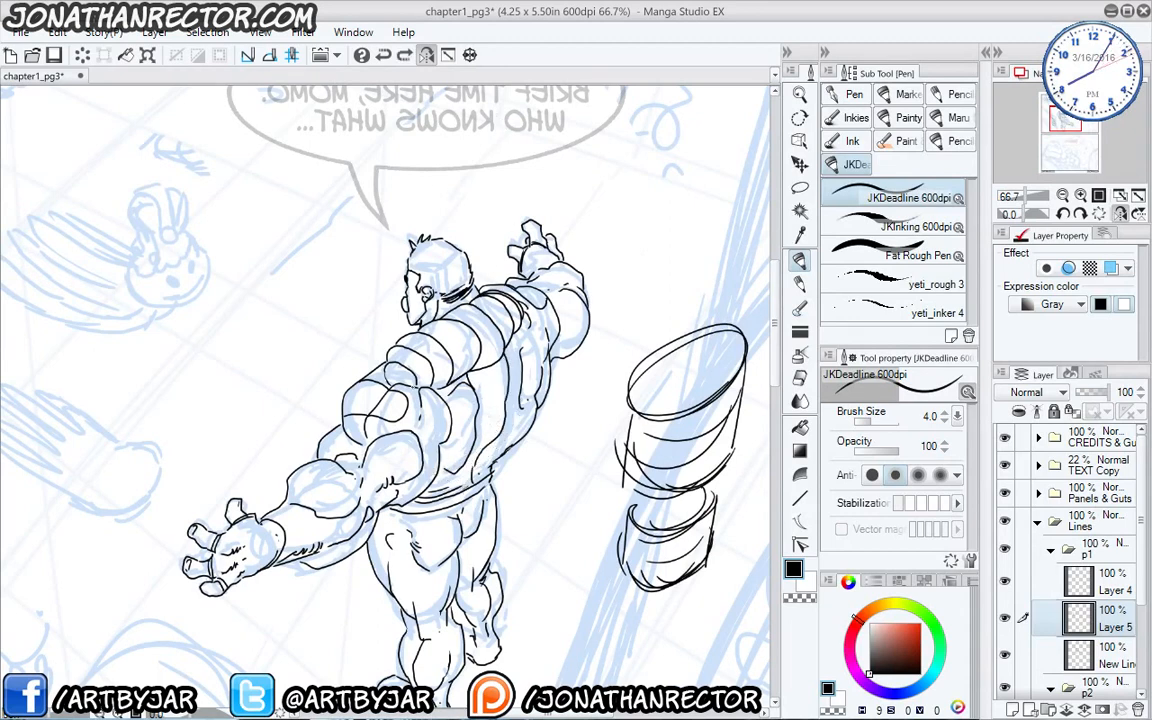
# Draw a curved line across the figure's lower back above the waistband and return the canvas view to unflipped.
pyautogui.moveTo(532, 253); pyautogui.dragTo(538, 247)
pyautogui.moveTo(496, 469); pyautogui.dragTo(442, 486)
pyautogui.click(320, 56)
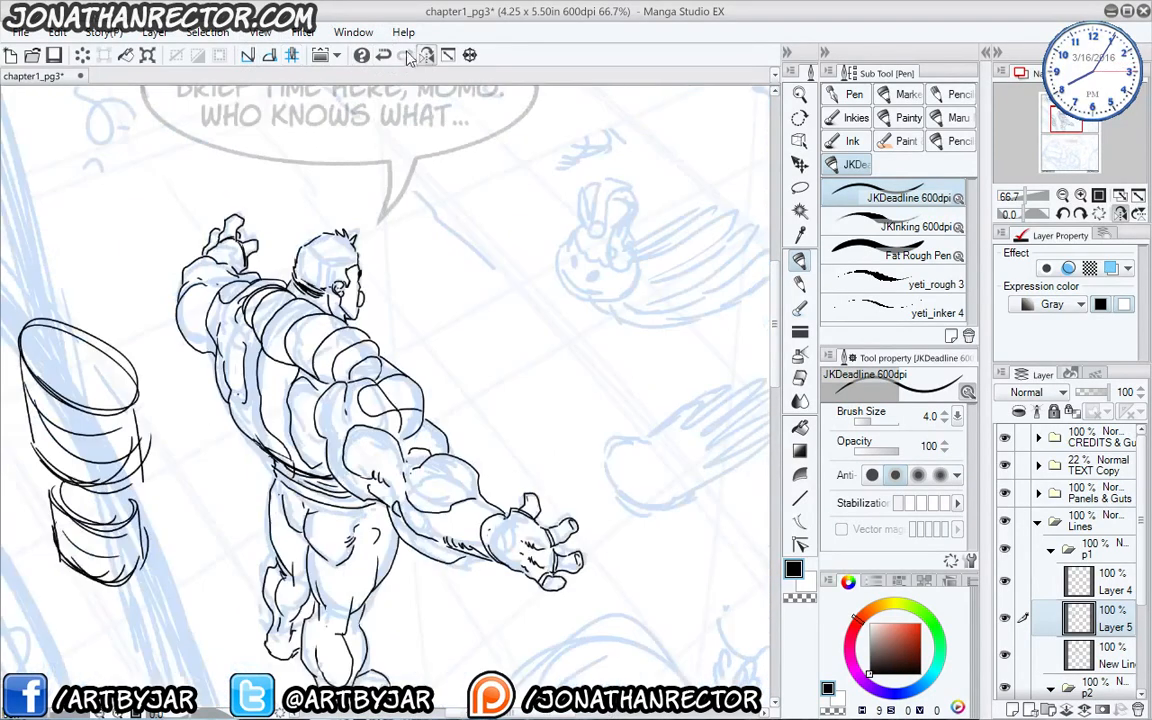
# Thicken the curved contour across the figure's lower back on Layer 5, and toggle that layer's visibility to compare.
pyautogui.moveTo(275, 428)
pyautogui.mouseDown()
pyautogui.moveTo(238, 405)
pyautogui.moveTo(300, 471)
pyautogui.mouseUp()
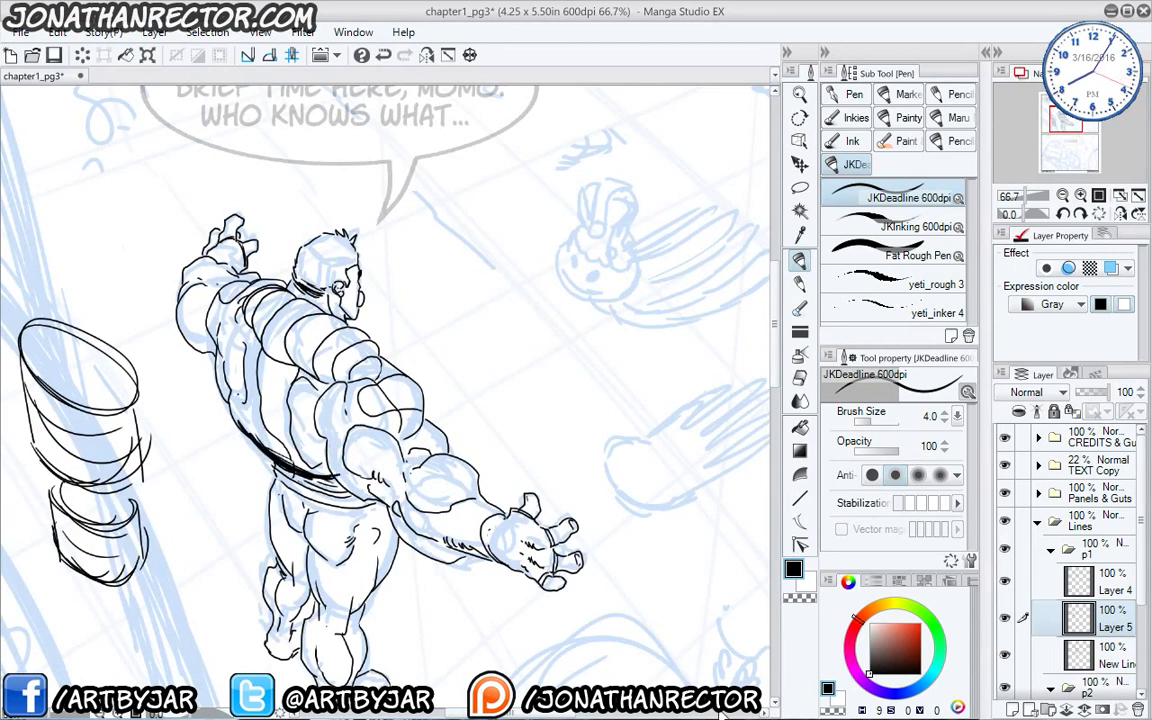
pyautogui.click(1005, 618)
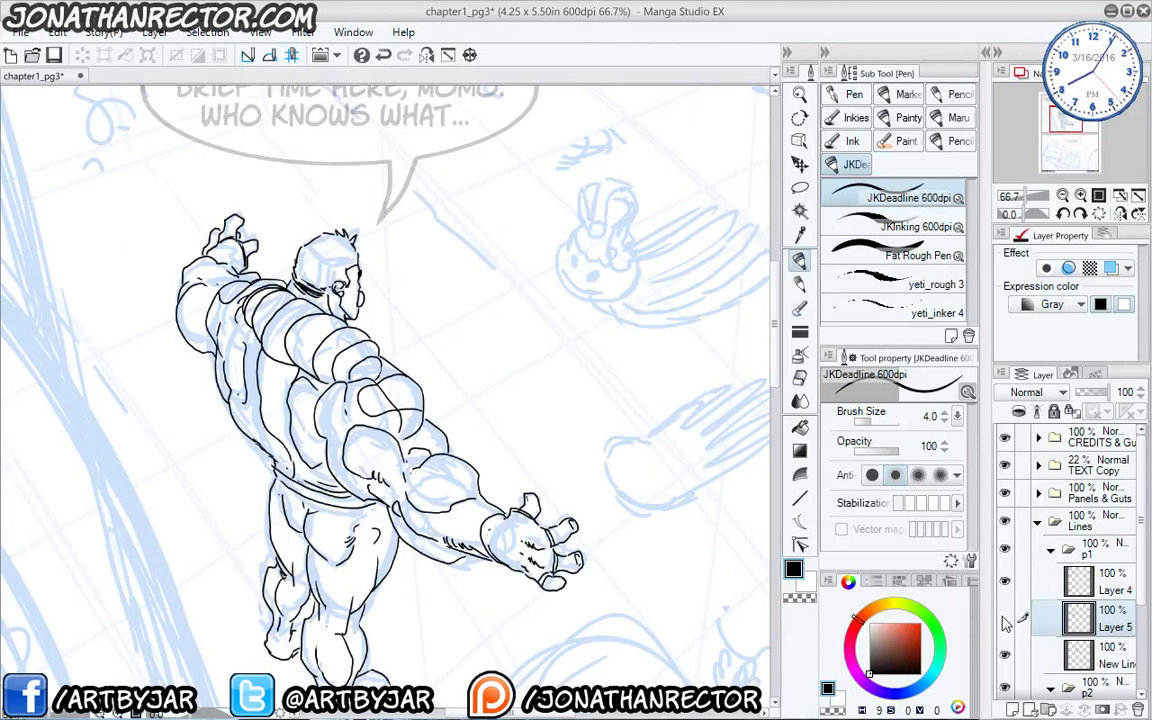
pyautogui.click(1005, 619)
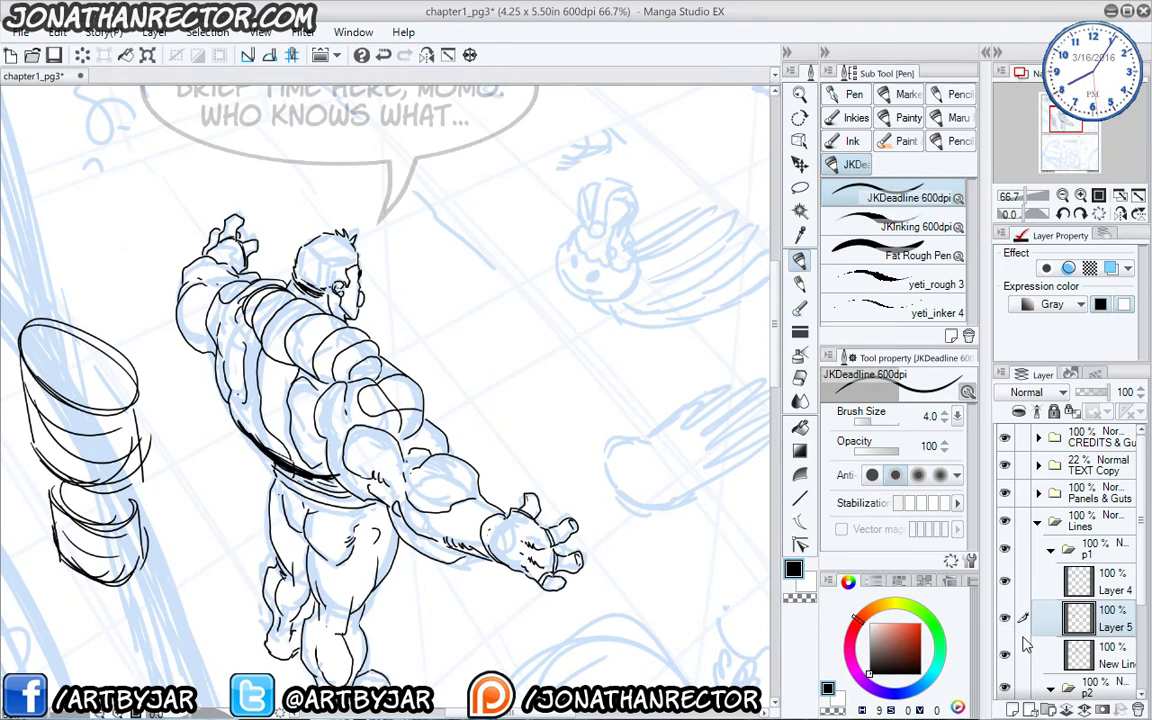
# Grey out the existing line art beneath a new line layer and ink contour curves along the figure's back and side down to the waist.
pyautogui.click(1116, 586)
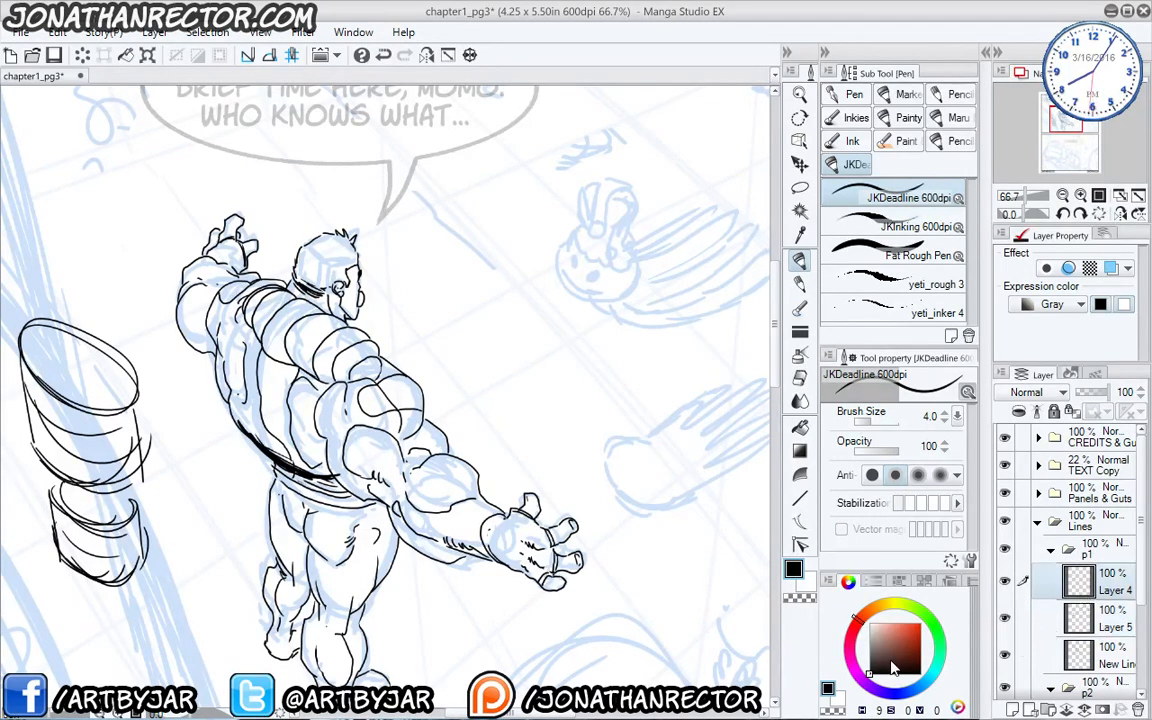
pyautogui.press('F1')
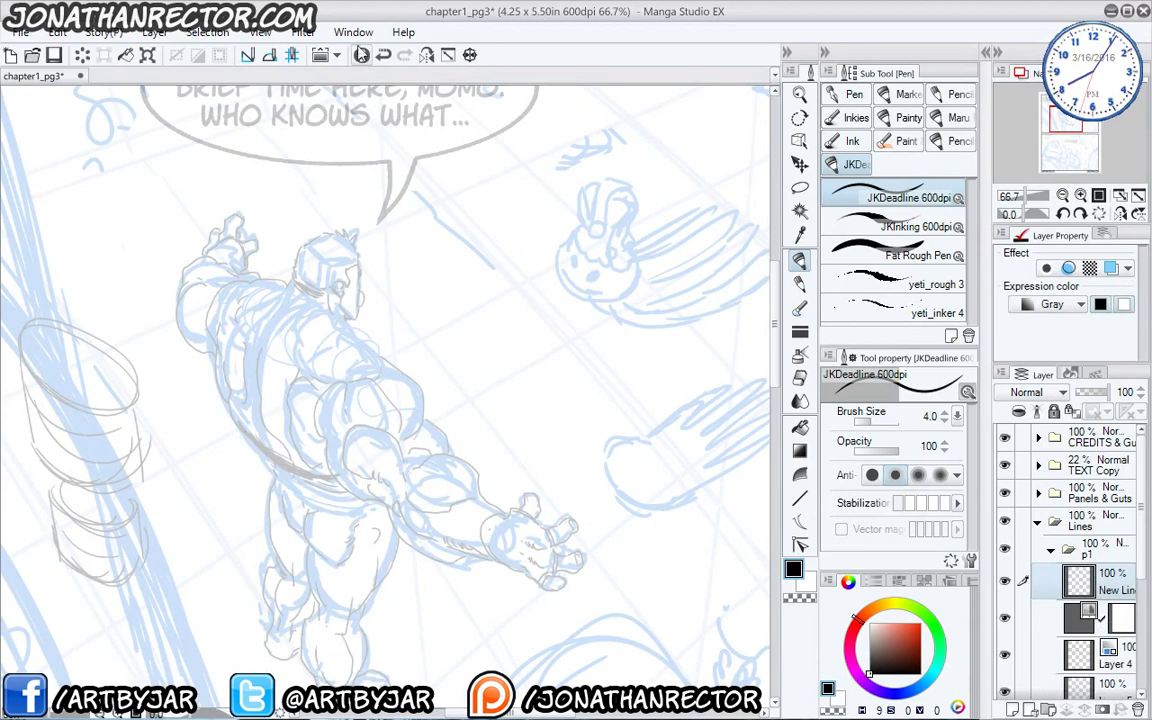
pyautogui.moveTo(220, 492); pyautogui.dragTo(224, 486)
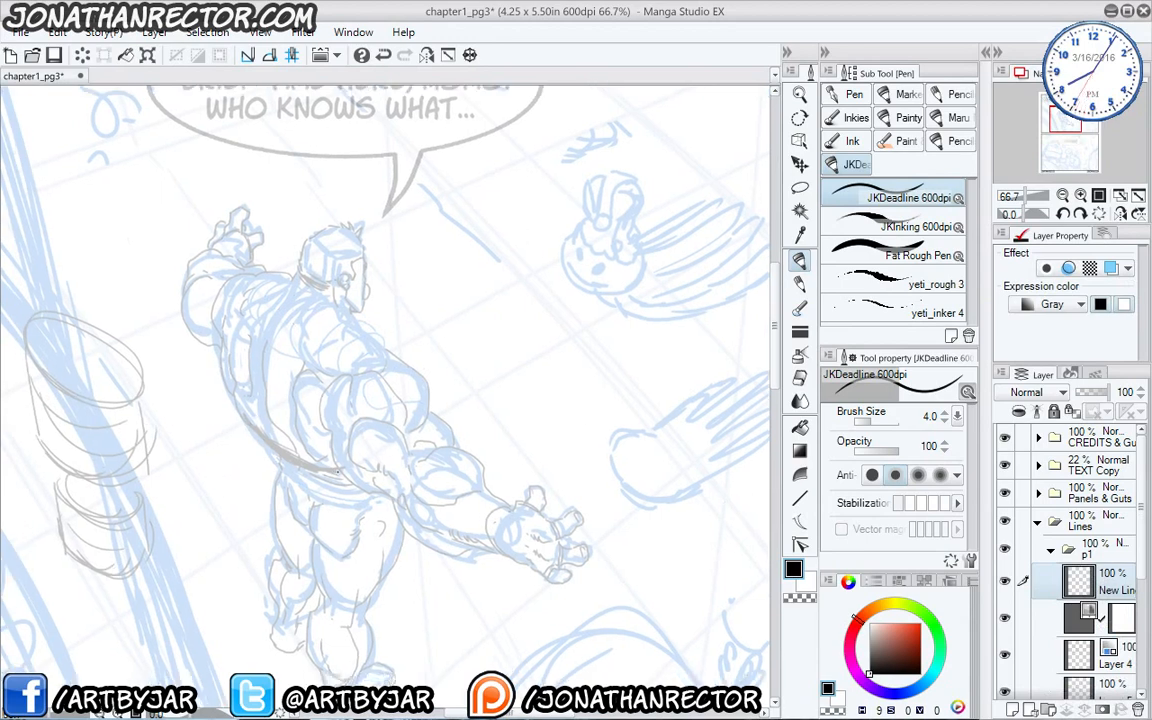
pyautogui.moveTo(335, 473); pyautogui.dragTo(297, 460)
pyautogui.moveTo(265, 380); pyautogui.dragTo(273, 318)
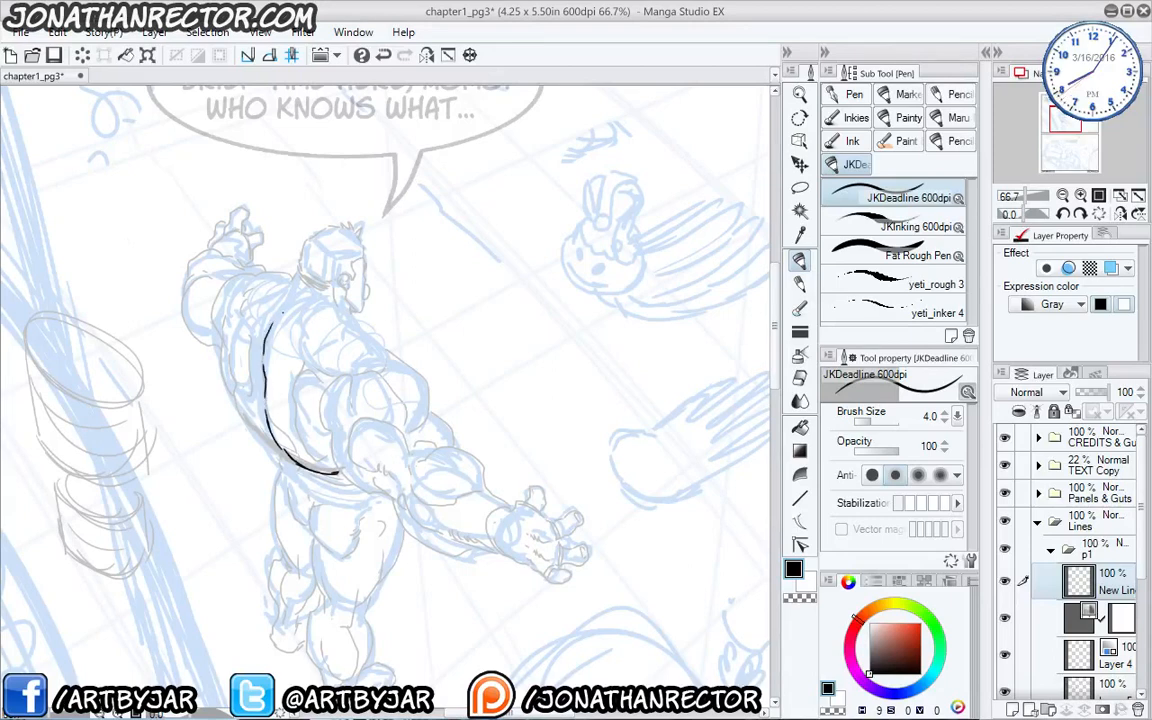
pyautogui.moveTo(276, 448); pyautogui.dragTo(229, 375)
# Turn off the layer color effect on Layer 4.
pyautogui.click(1043, 668)
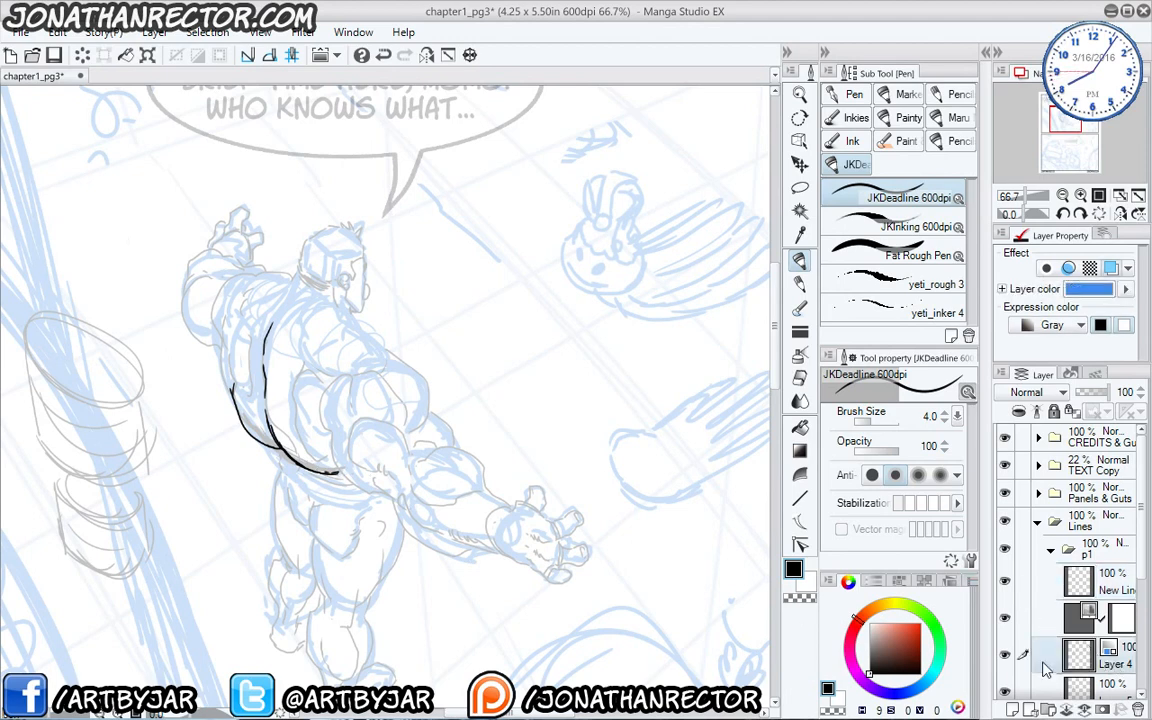
pyautogui.press('e')
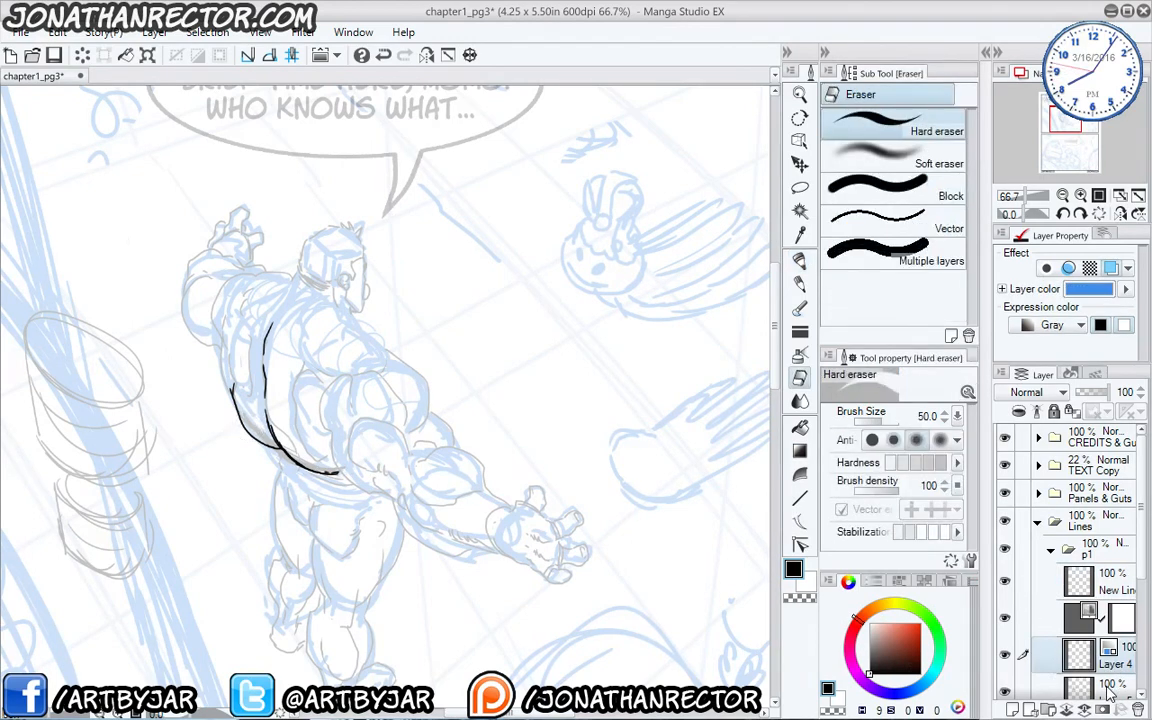
pyautogui.scroll(-5, 1146, 652)
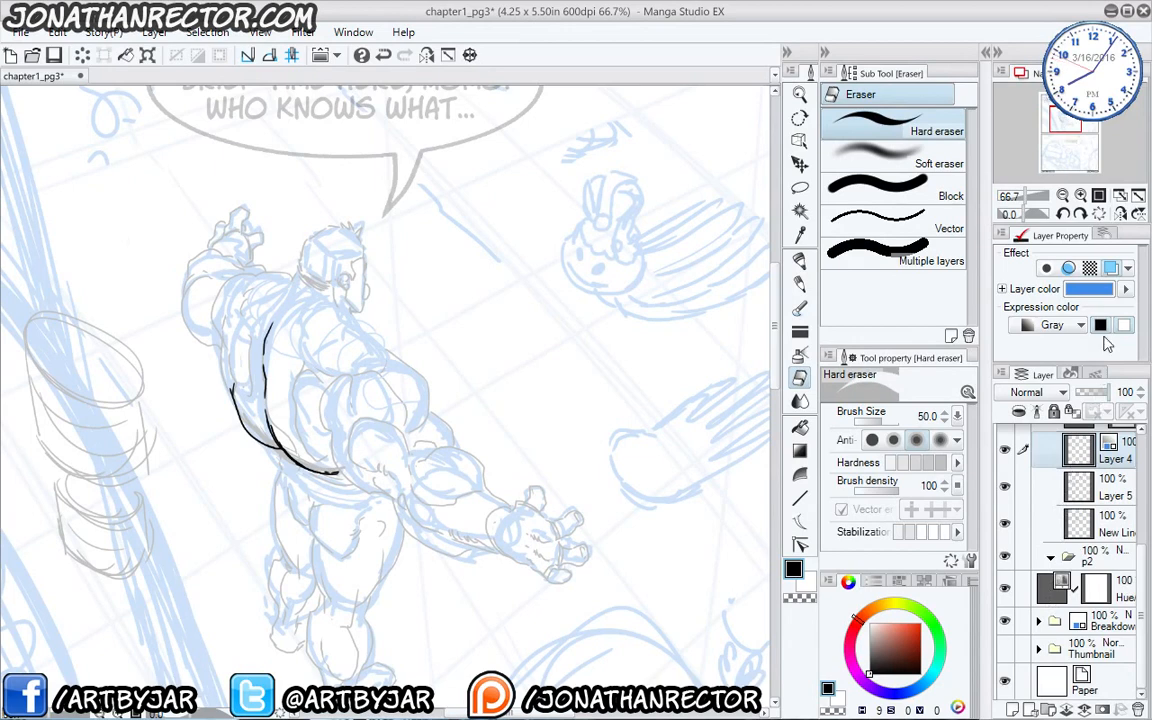
pyautogui.click(1111, 269)
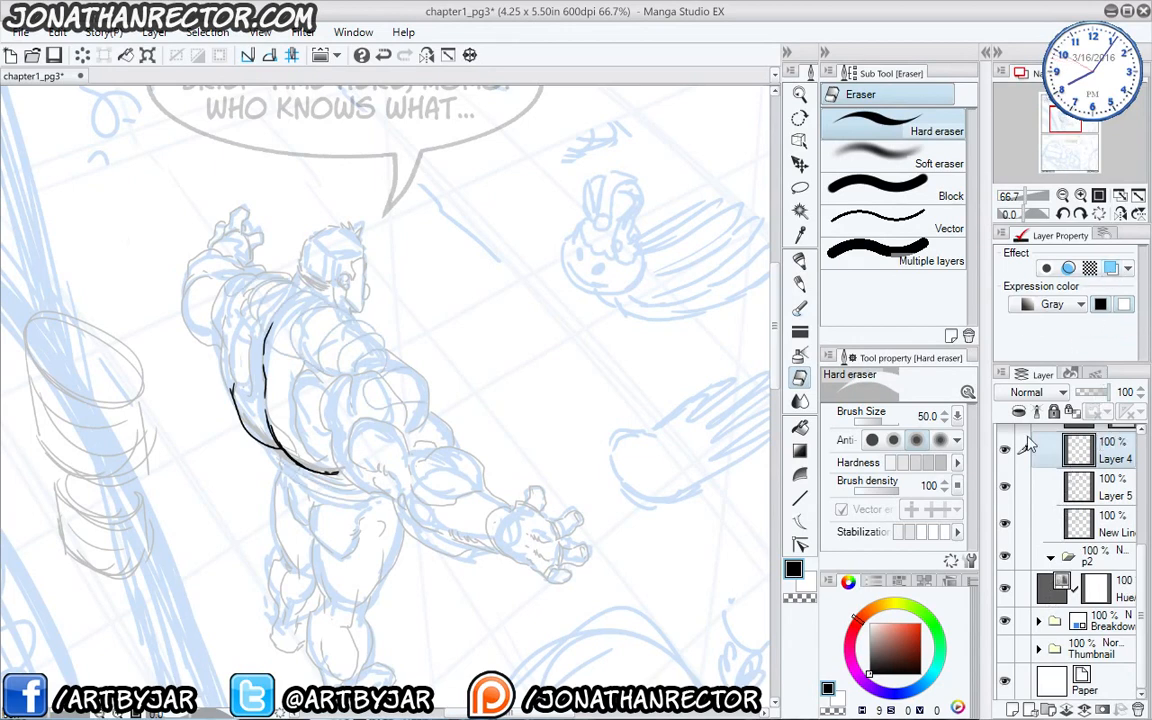
# Check the contents of Layer 5 by toggling its visibility, and delete the layer.
pyautogui.click(1006, 487)
pyautogui.click(1006, 487)
pyautogui.click(1099, 488)
pyautogui.click(1137, 708)
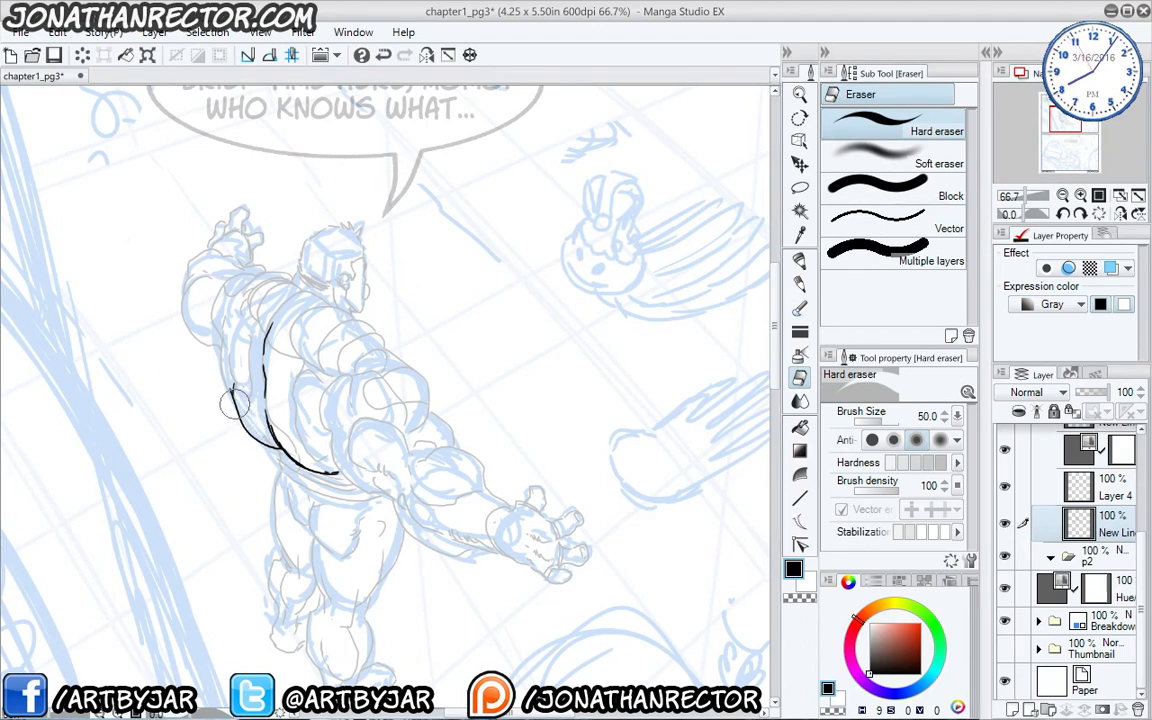
# Delete the Hue/Saturation correction layer above Layer 4 together with its mask.
pyautogui.click(1059, 459)
pyautogui.click(1136, 707)
pyautogui.press('Return')
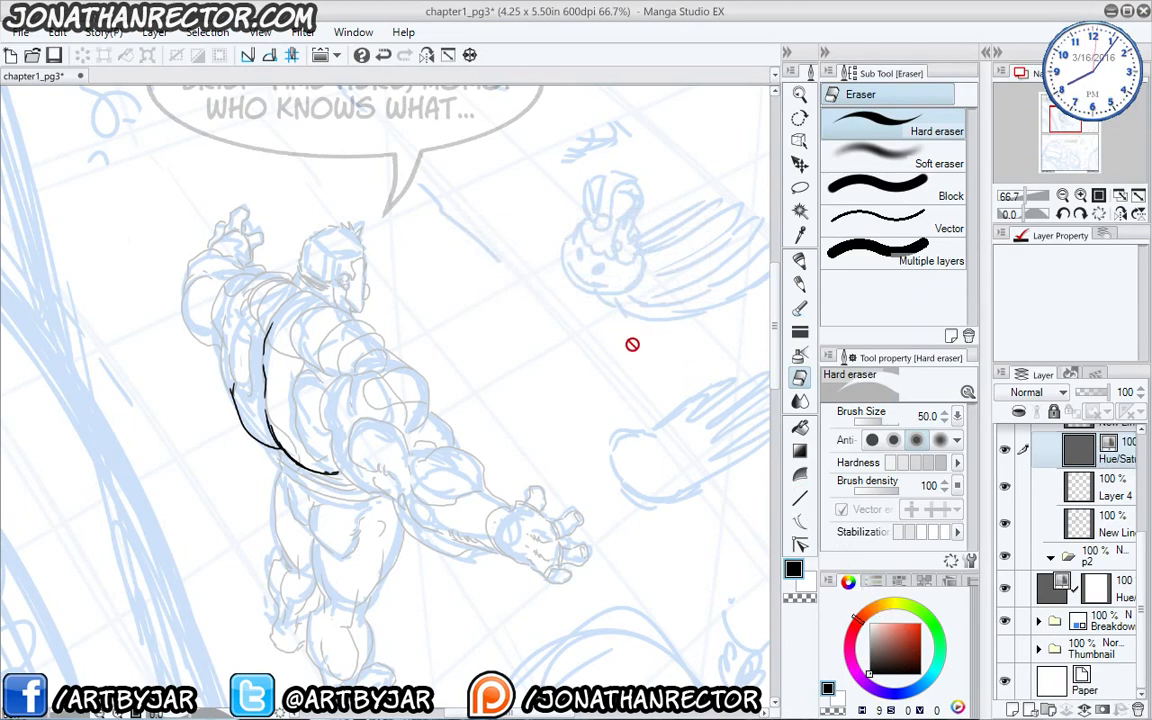
pyautogui.click(1137, 708)
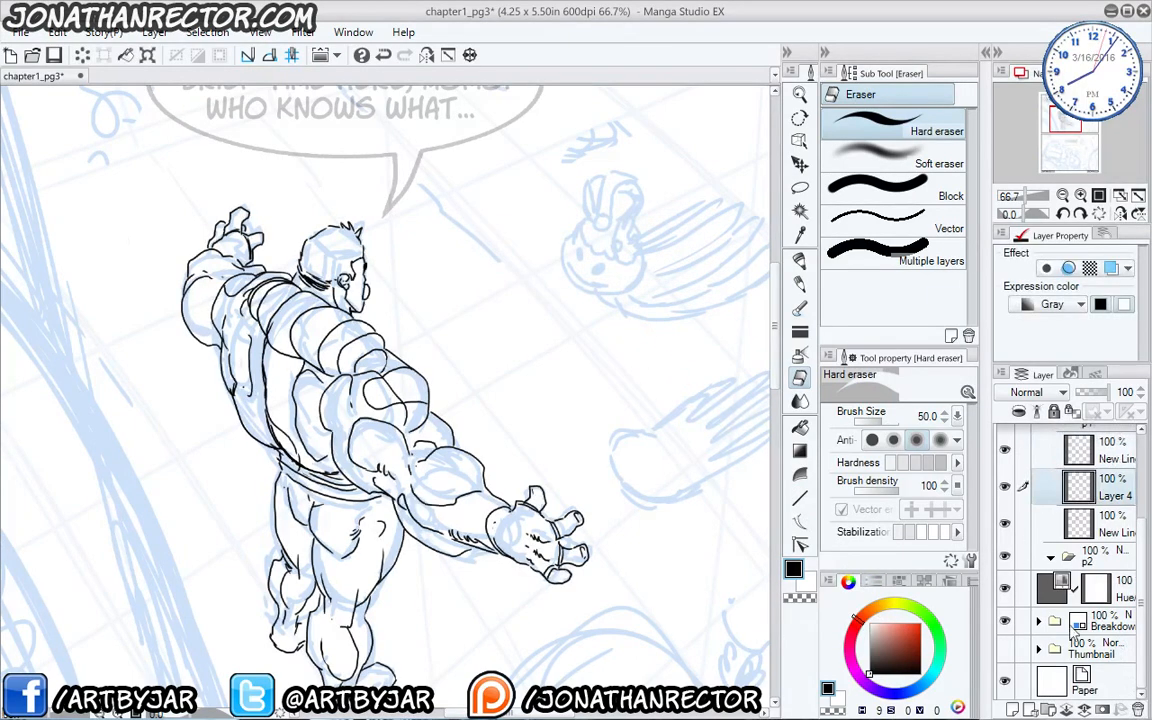
# Erase overlapping old linework on the figure's lower back on Layer 4, and select the line layer below it.
pyautogui.moveTo(265, 419)
pyautogui.mouseDown()
pyautogui.moveTo(245, 385)
pyautogui.moveTo(290, 425)
pyautogui.moveTo(241, 371)
pyautogui.moveTo(292, 426)
pyautogui.mouseUp()
pyautogui.click(1100, 523)
pyautogui.moveTo(216, 481)
pyautogui.mouseDown()
pyautogui.moveTo(206, 498)
pyautogui.moveTo(167, 432)
pyautogui.mouseUp()
pyautogui.scroll(-1, 285, 581)
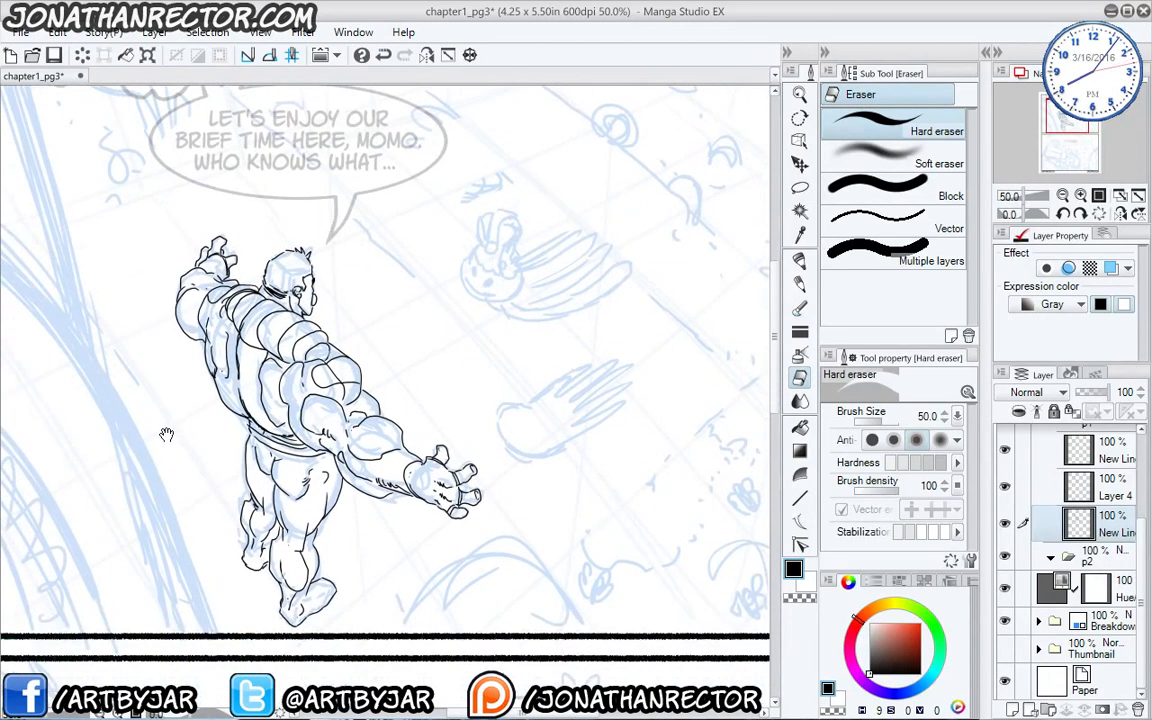
pyautogui.moveTo(387, 499); pyautogui.dragTo(377, 561)
pyautogui.moveTo(229, 458); pyautogui.dragTo(249, 409)
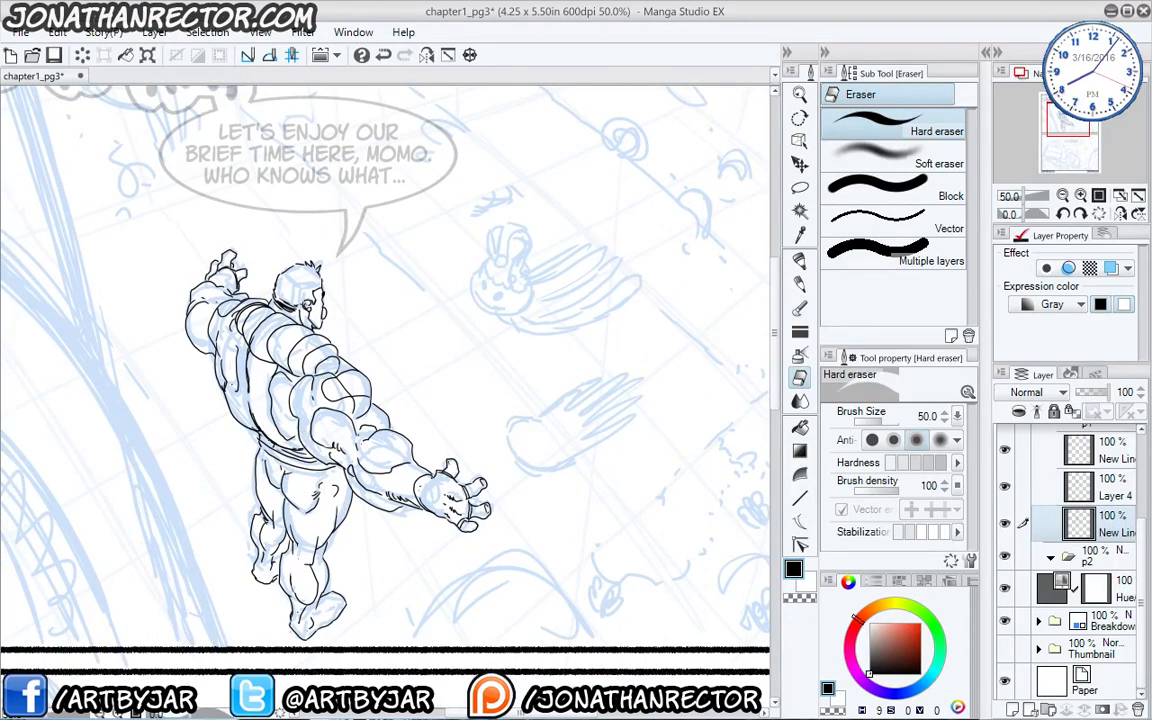
# Open the character reference Jesop_Turnaround_v01 JPEG from the Jesop King folder.
pyautogui.click(21, 33)
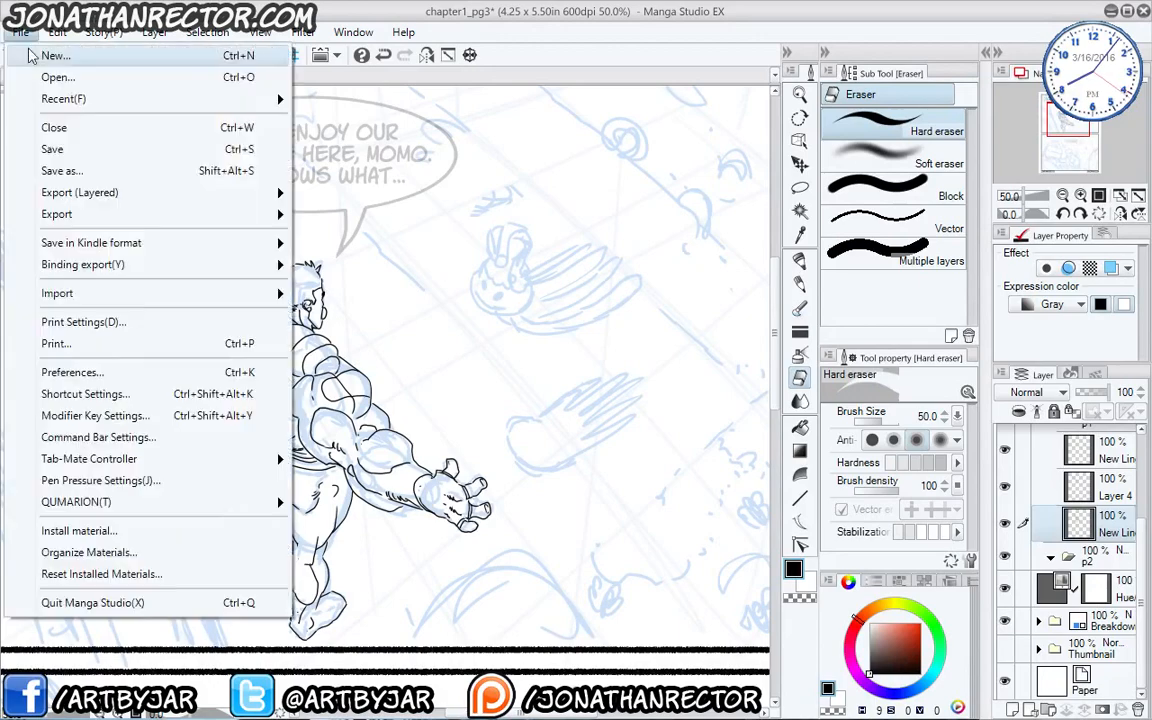
pyautogui.click(45, 83)
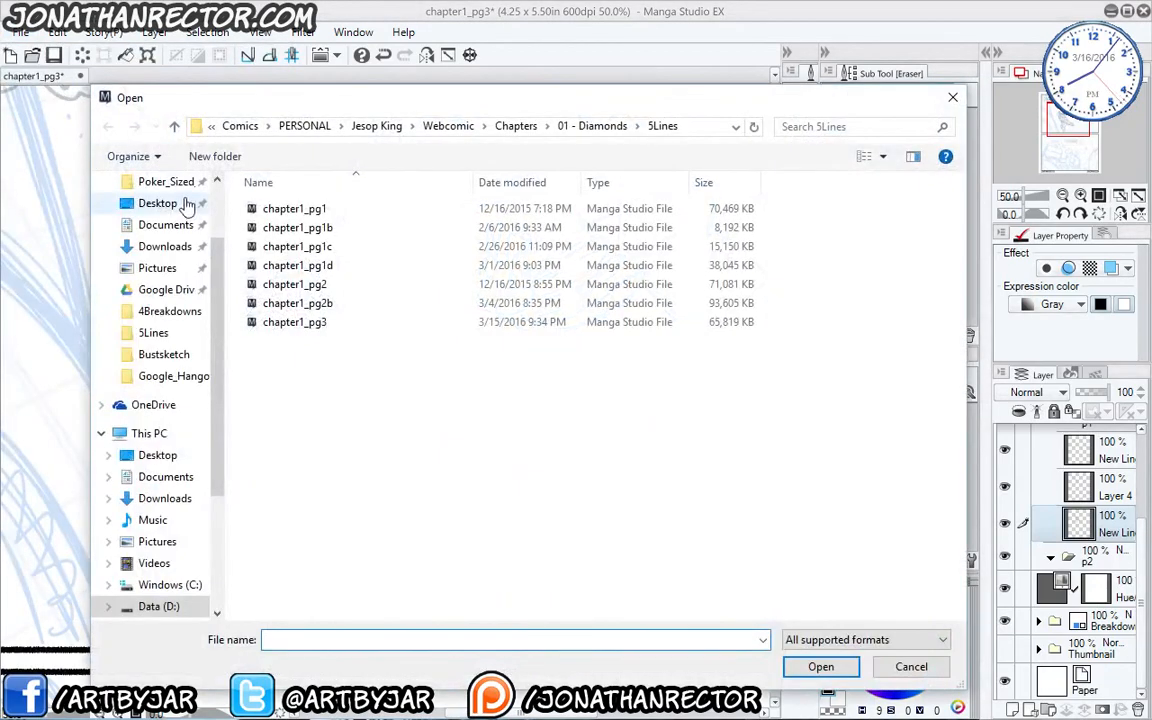
pyautogui.click(516, 126)
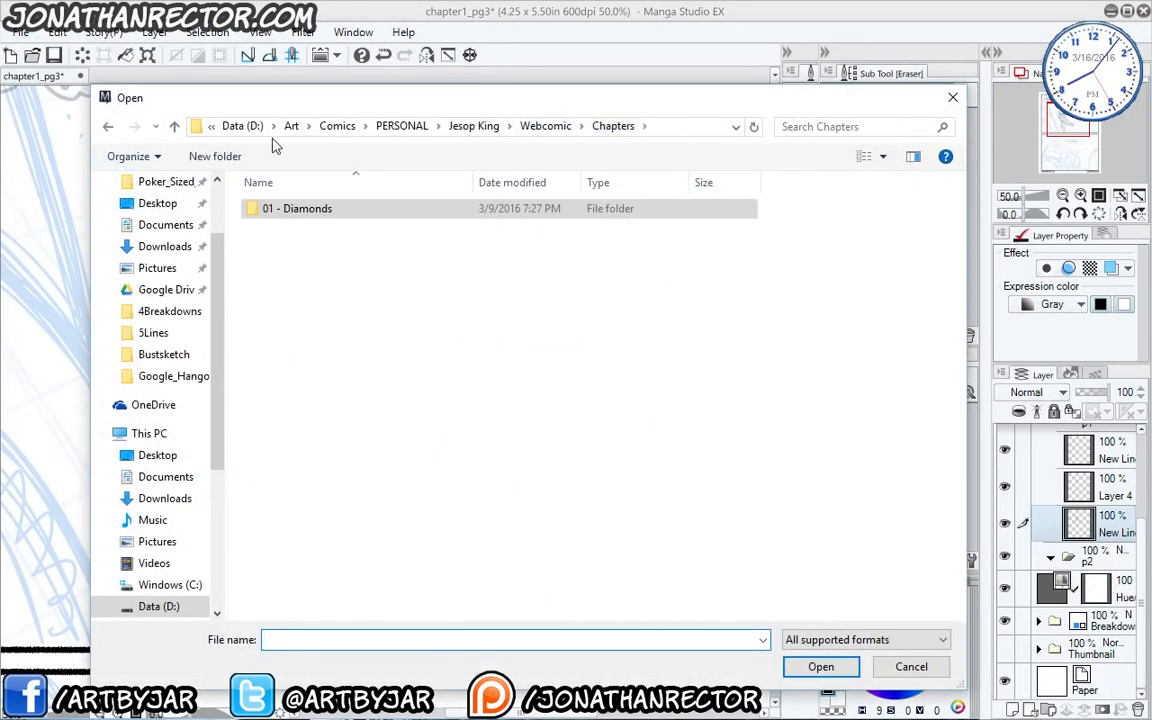
pyautogui.click(521, 129)
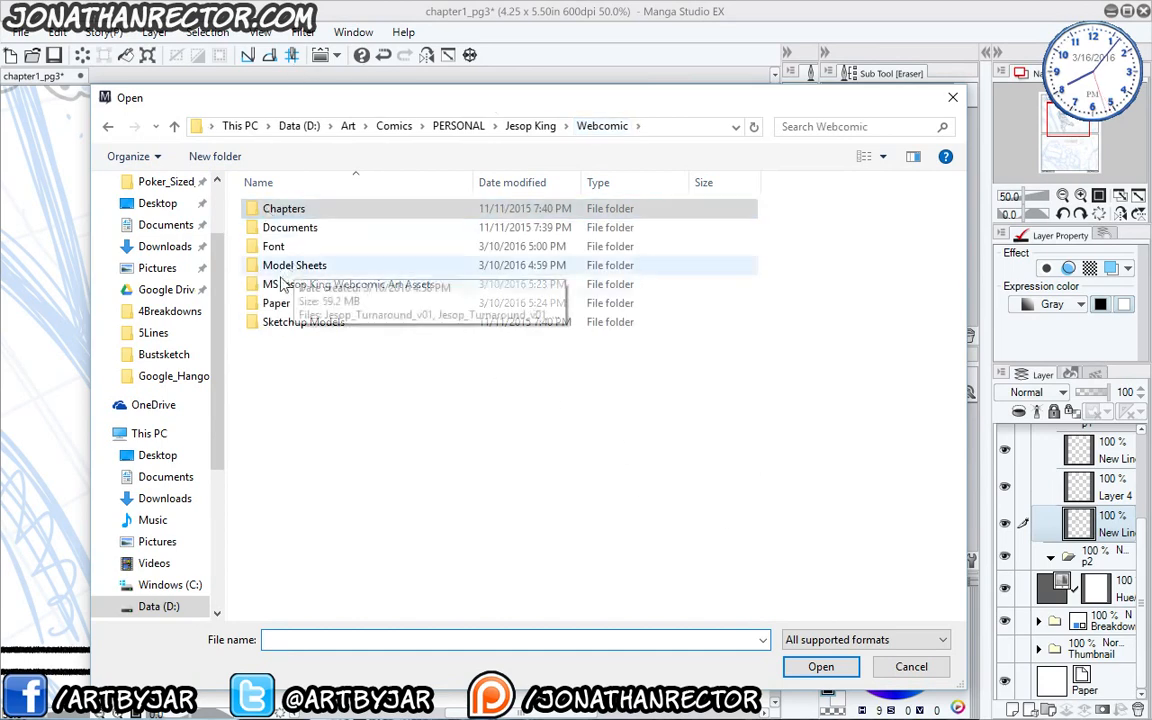
pyautogui.click(522, 127)
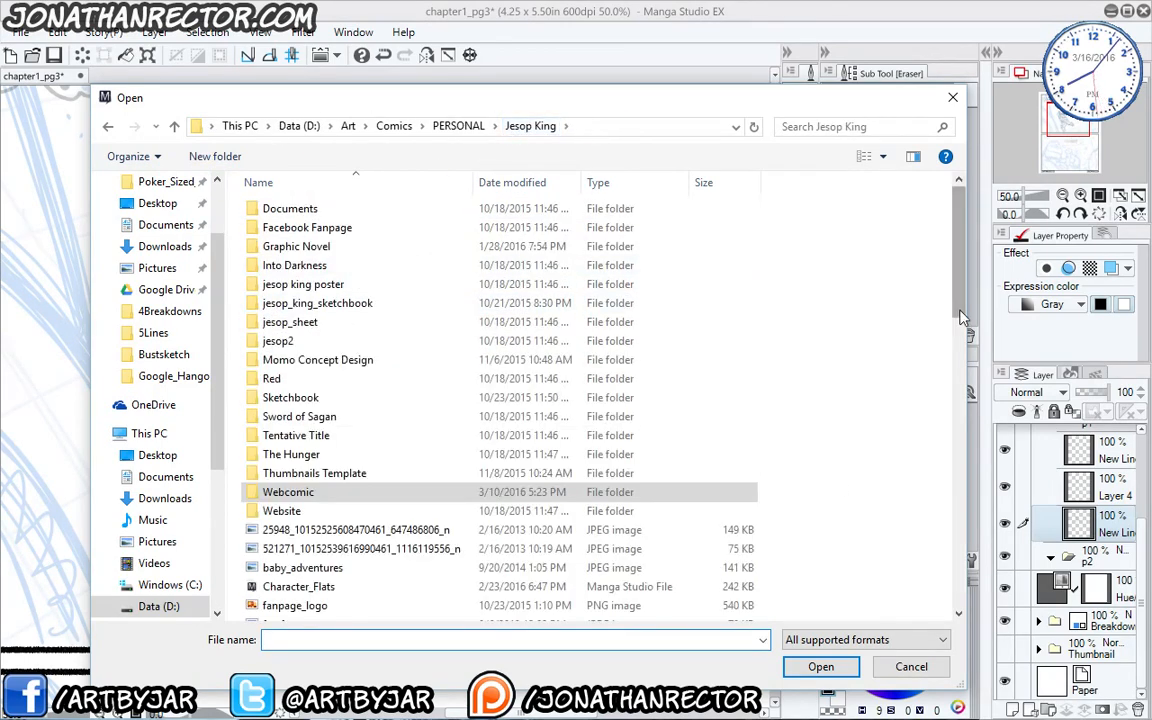
pyautogui.scroll(-7, 928, 580)
pyautogui.click(330, 467)
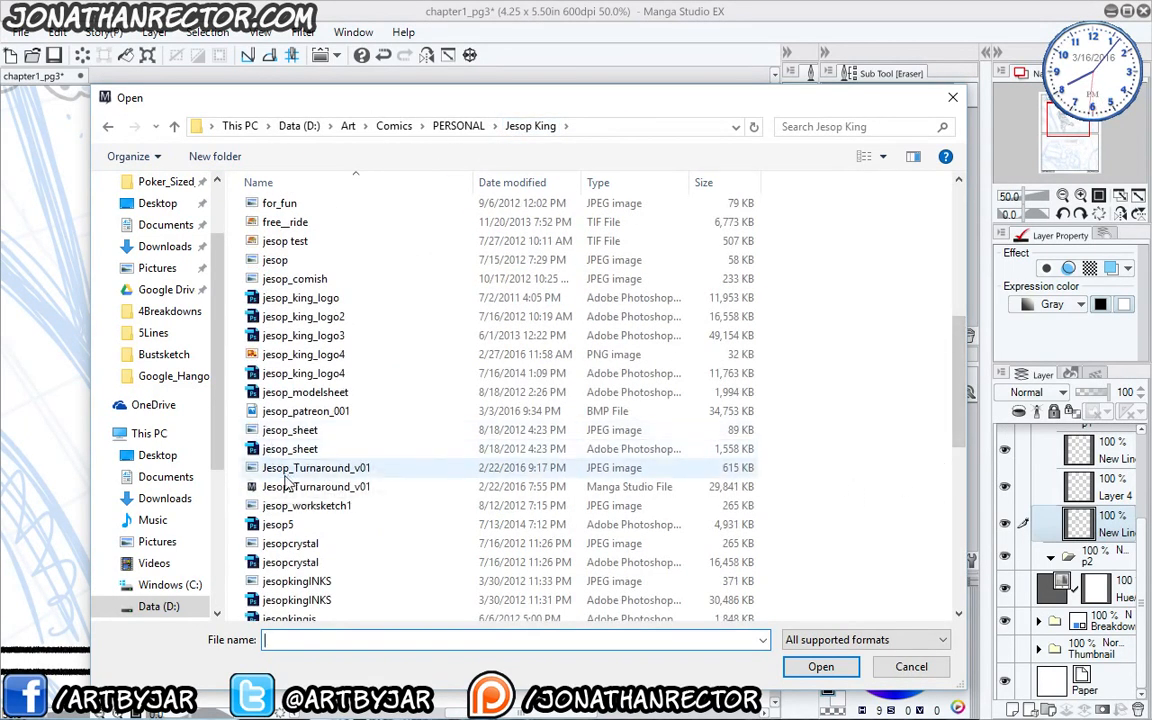
pyautogui.click(814, 668)
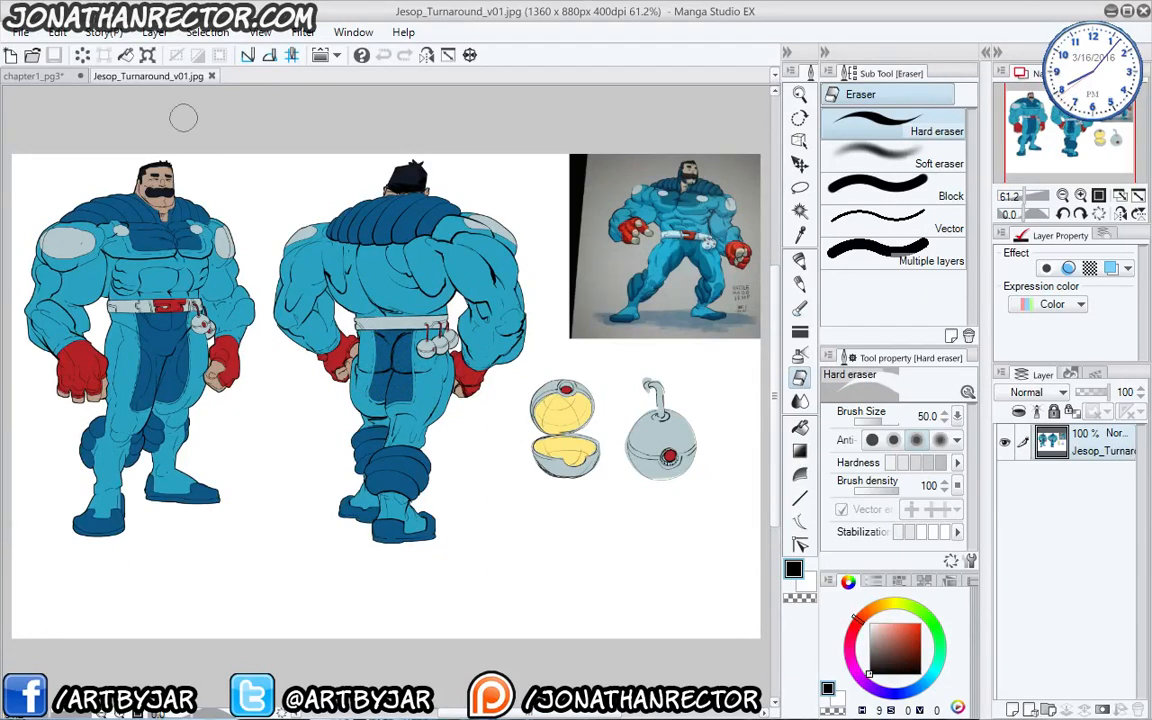
# Return to chapter1_pg3, add a new layer above the figure's line layers, and ink the costume lines on the thighs with the JKDeadline 600dpi pen.
pyautogui.click(48, 76)
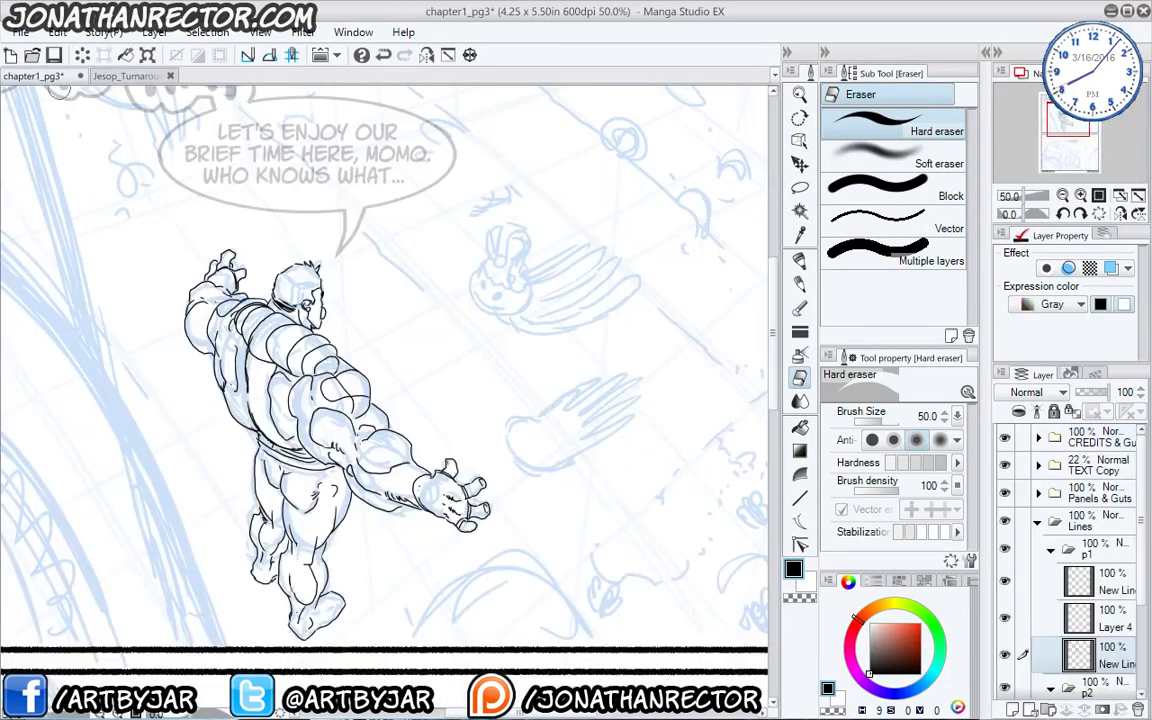
pyautogui.click(1012, 708)
pyautogui.moveTo(330, 422); pyautogui.dragTo(445, 400)
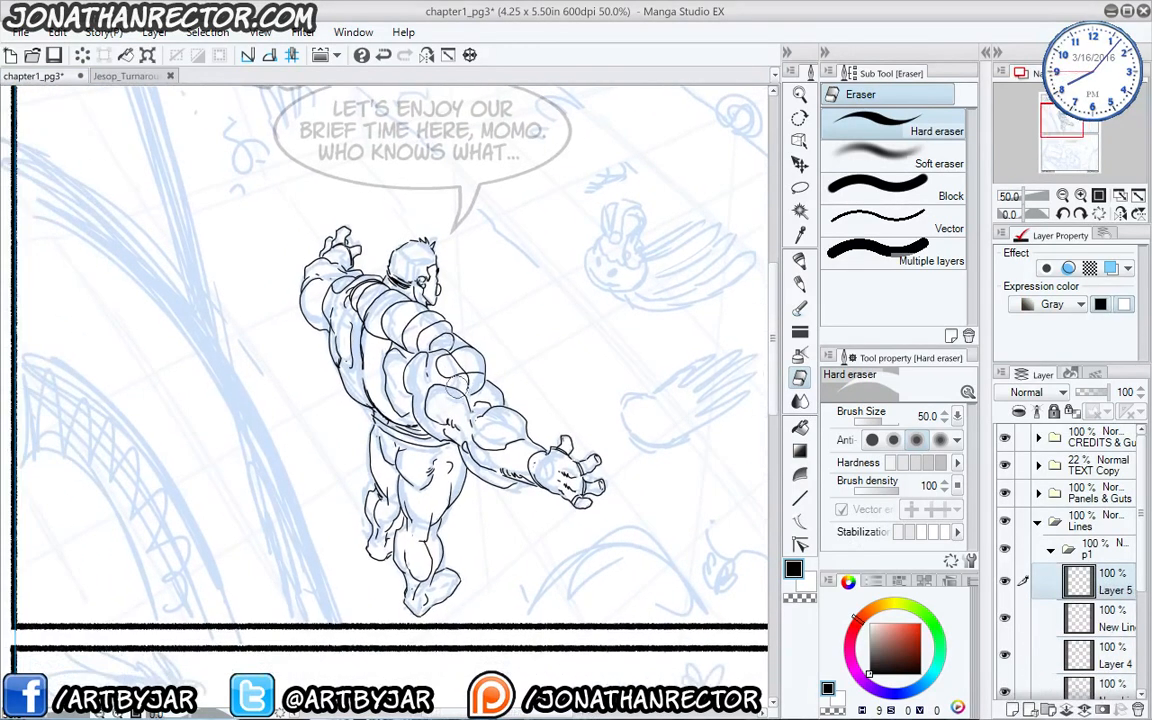
pyautogui.press('p')
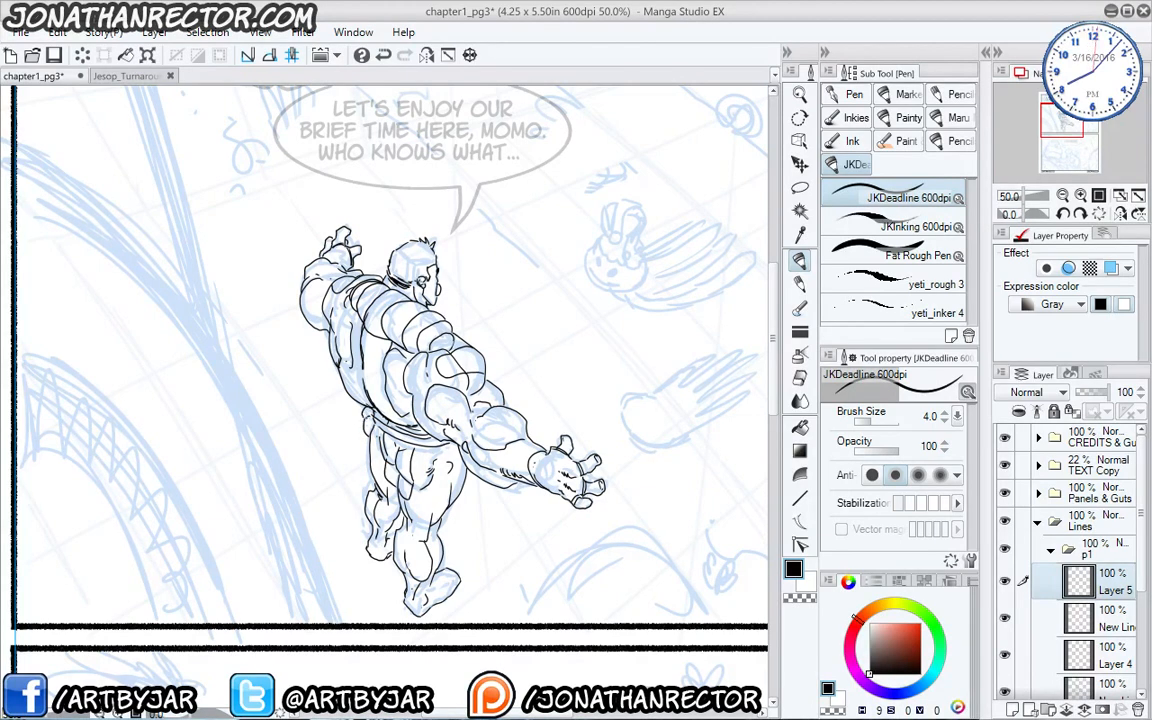
# Consult the Jesop_Turnaround_v01 reference and ink curved padded bands around both of the figure's lower legs on Layer 5.
pyautogui.click(118, 76)
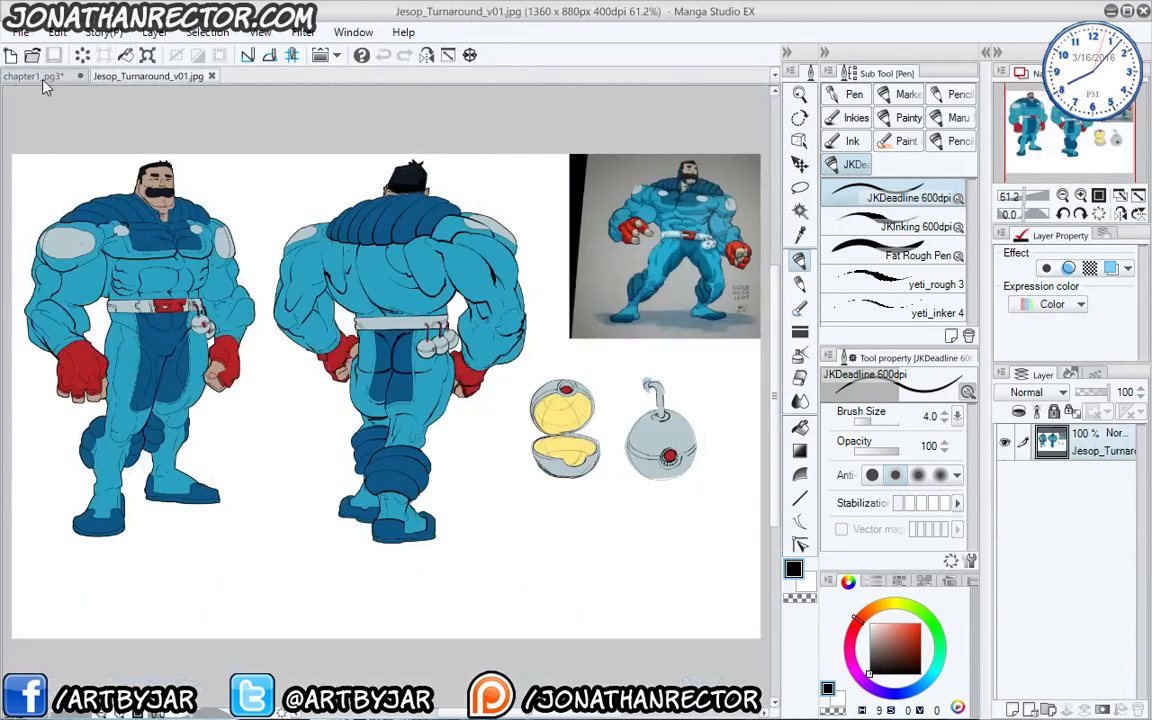
pyautogui.click(39, 74)
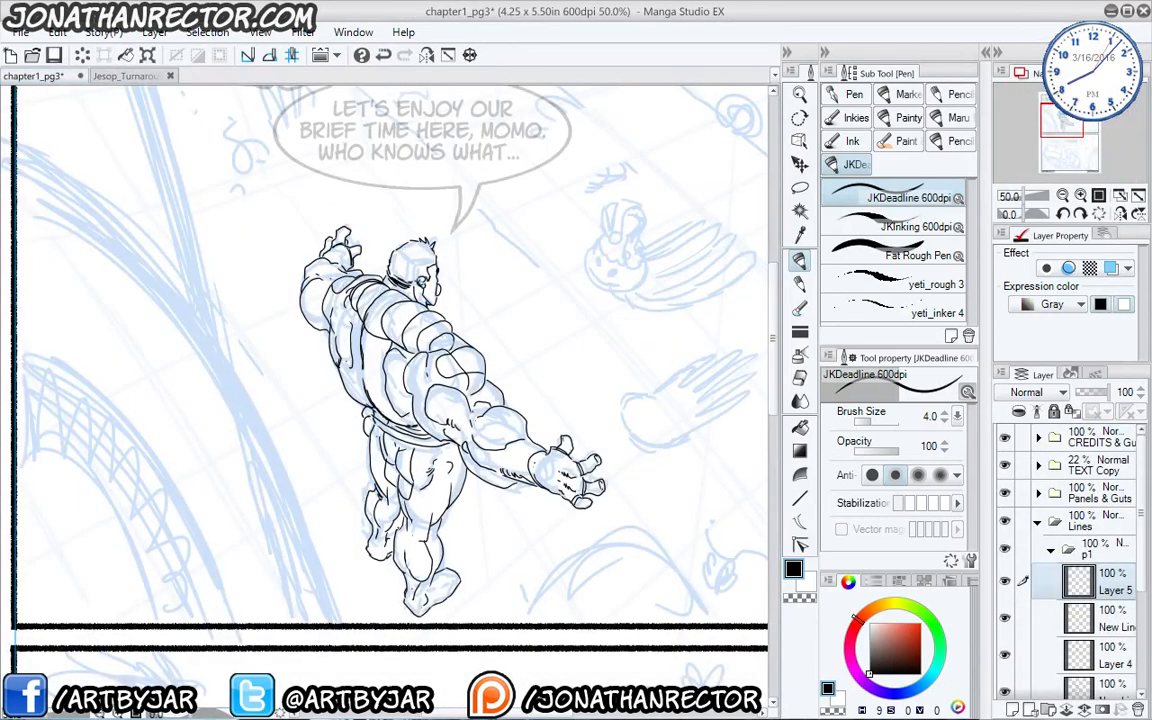
pyautogui.moveTo(414, 552); pyautogui.dragTo(434, 551)
pyautogui.moveTo(369, 502)
pyautogui.mouseDown()
pyautogui.moveTo(392, 513)
pyautogui.moveTo(388, 528)
pyautogui.moveTo(398, 509)
pyautogui.mouseUp()
pyautogui.moveTo(374, 492); pyautogui.dragTo(376, 522)
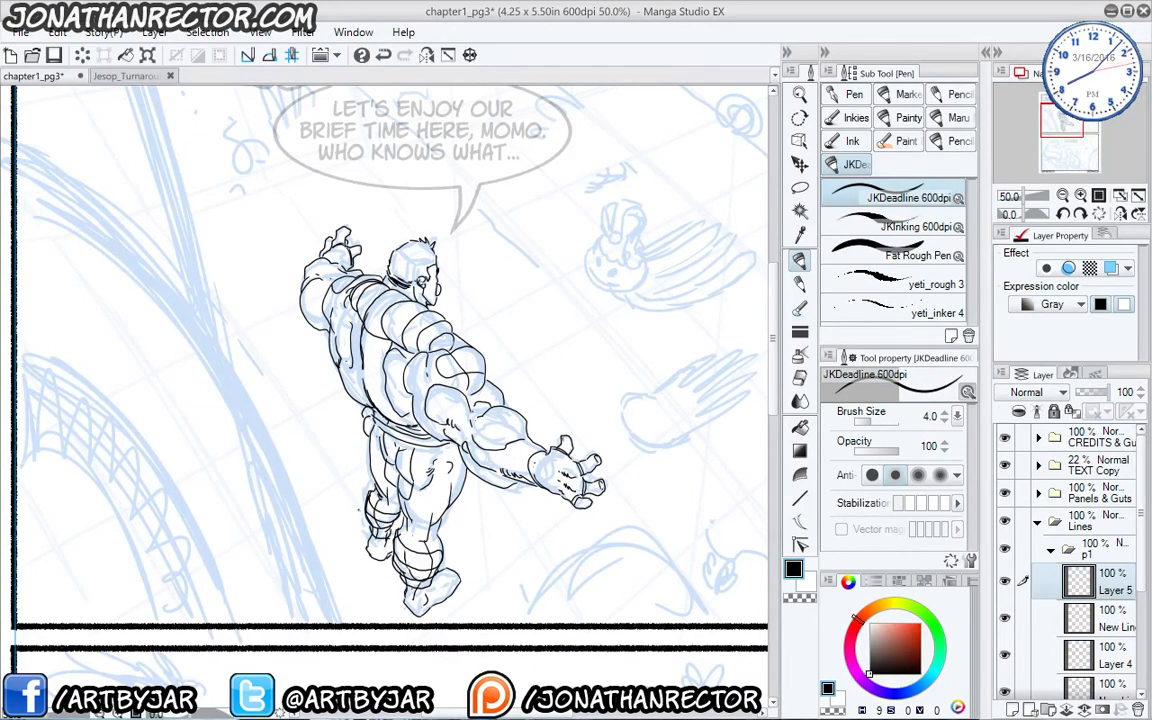
# Merge the line layer beneath Layer 5 with Layer 4 and the remaining line layer under it.
pyautogui.click(1045, 620)
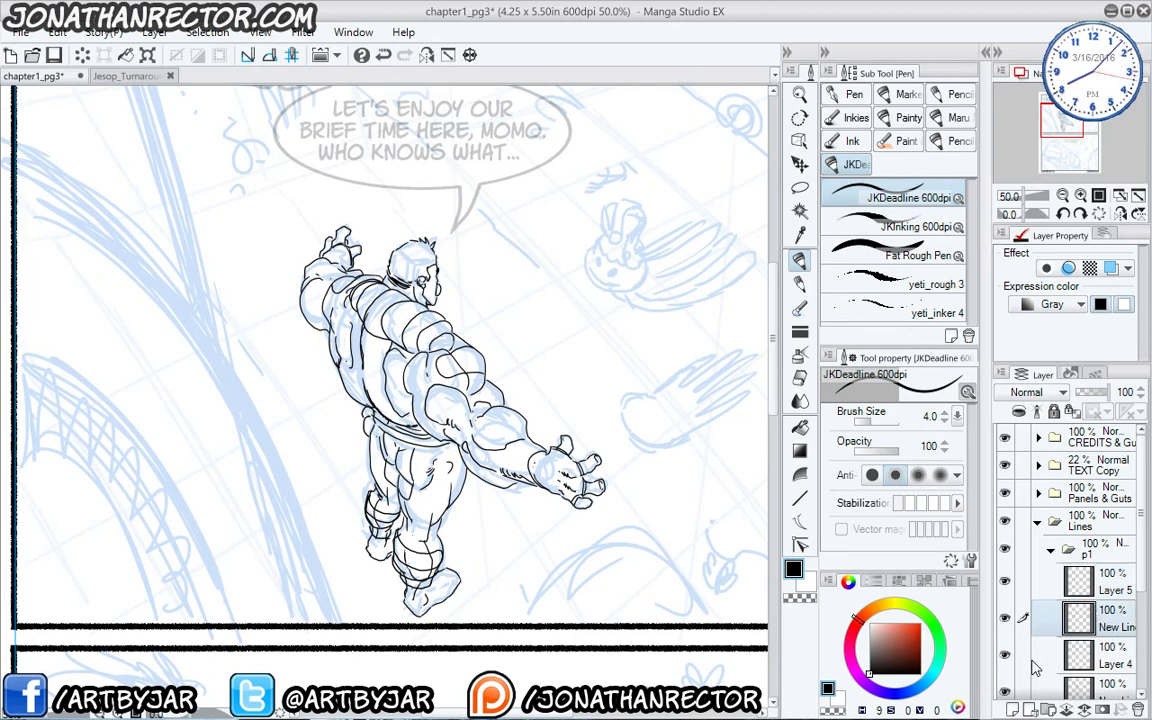
pyautogui.hotkey('ctrl', 'e')
pyautogui.hotkey('ctrl', 'e')
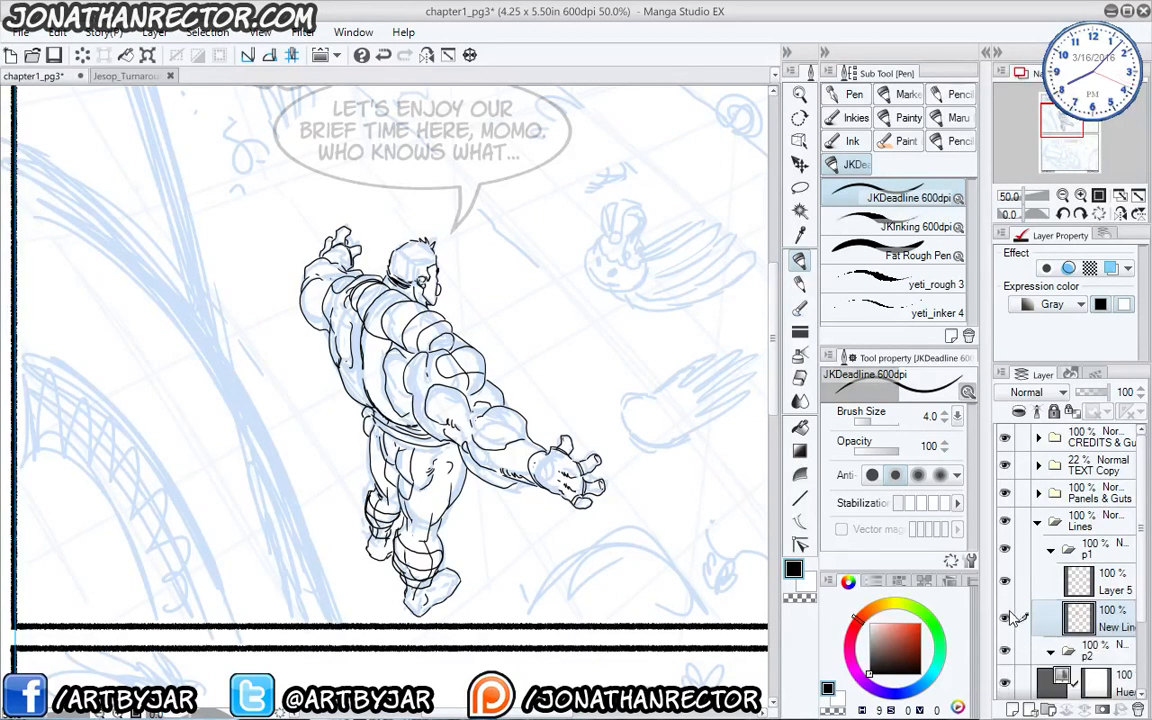
# Erase the old leg lines showing through the padded bands on the merged layer, and merge Layer 5 down into it.
pyautogui.press('e')
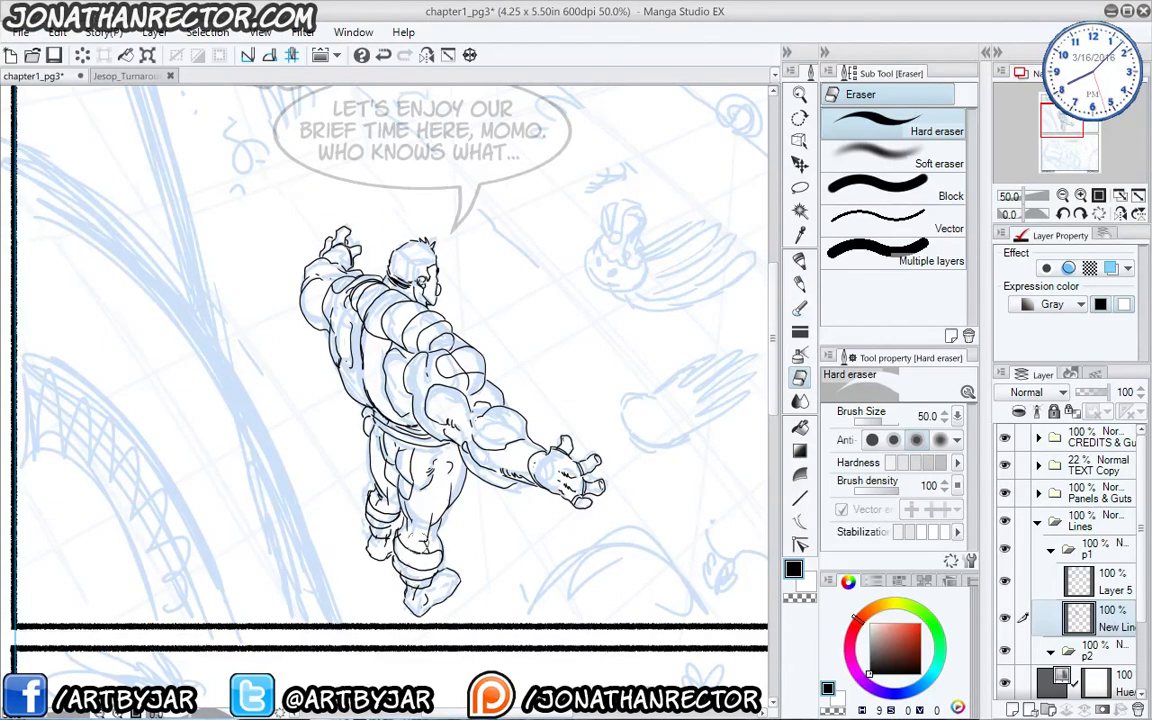
pyautogui.press('p')
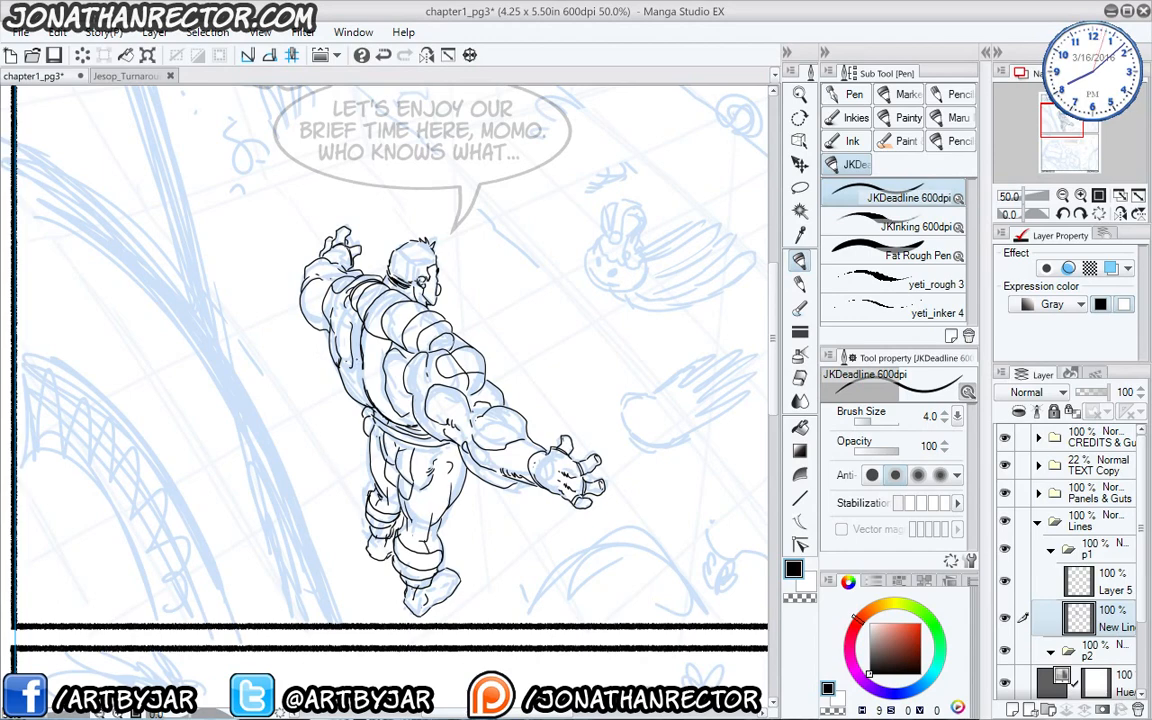
pyautogui.click(1115, 586)
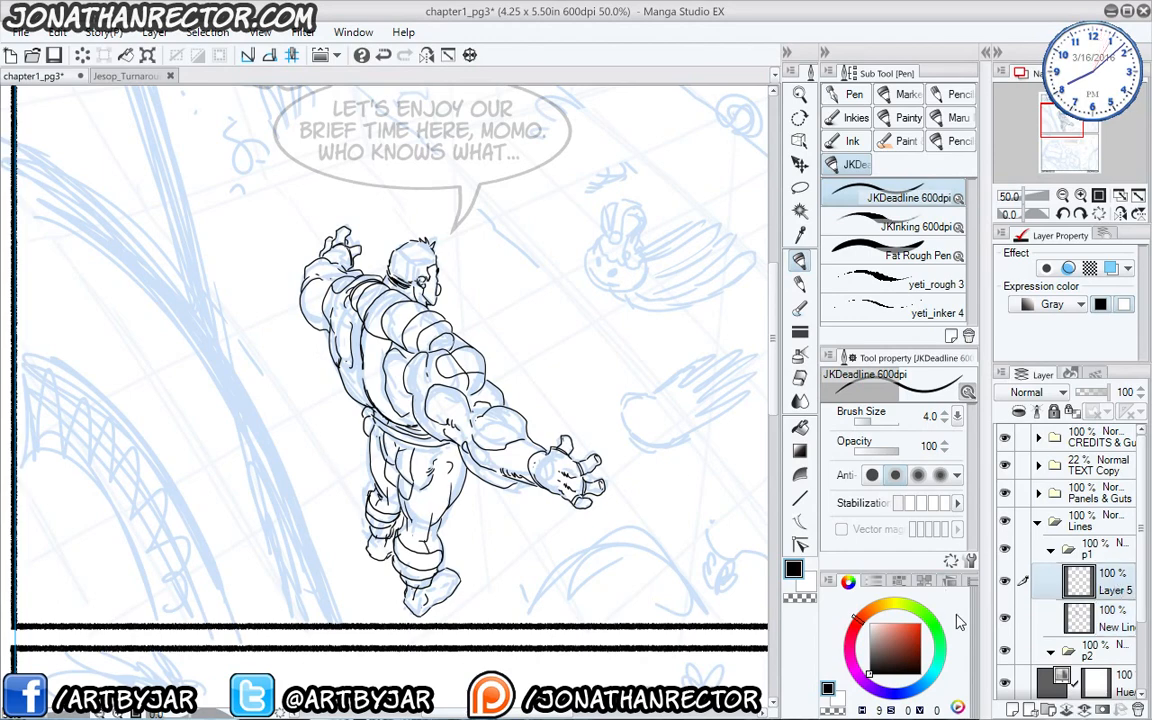
pyautogui.hotkey('ctrl', 'e')
pyautogui.scroll(2, 231, 203)
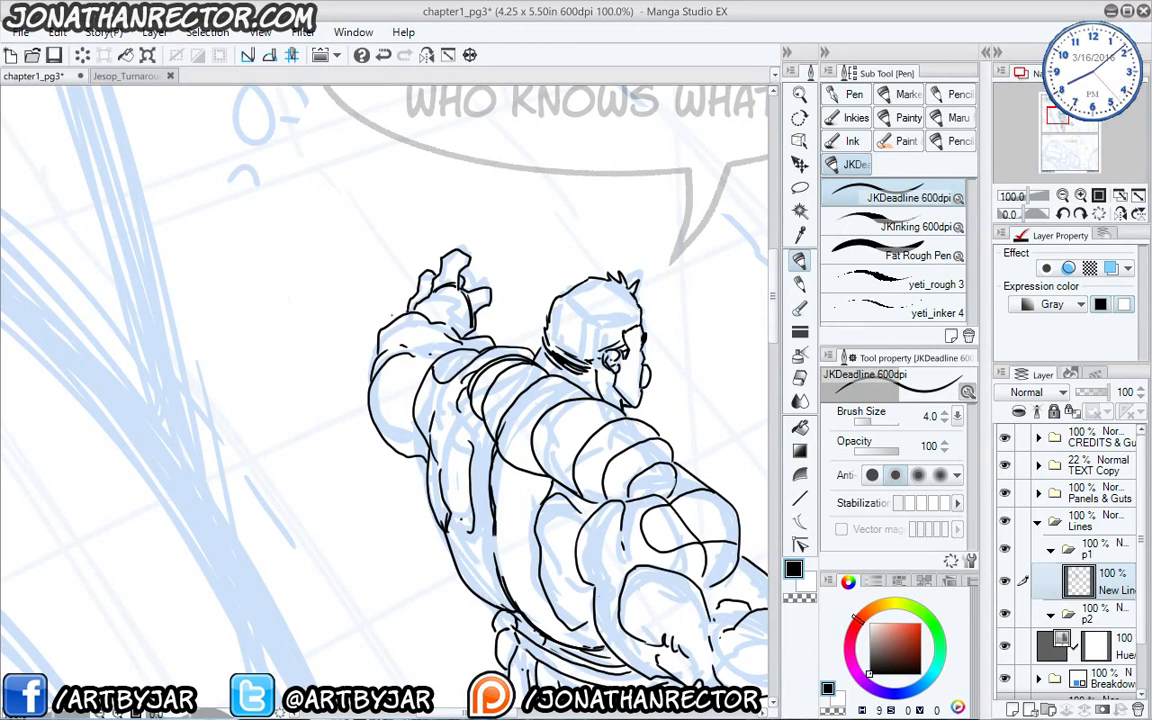
# Examine the inked figure from the raised hand and head down to the padded leg bands and feet.
pyautogui.moveTo(375, 437); pyautogui.dragTo(310, 301)
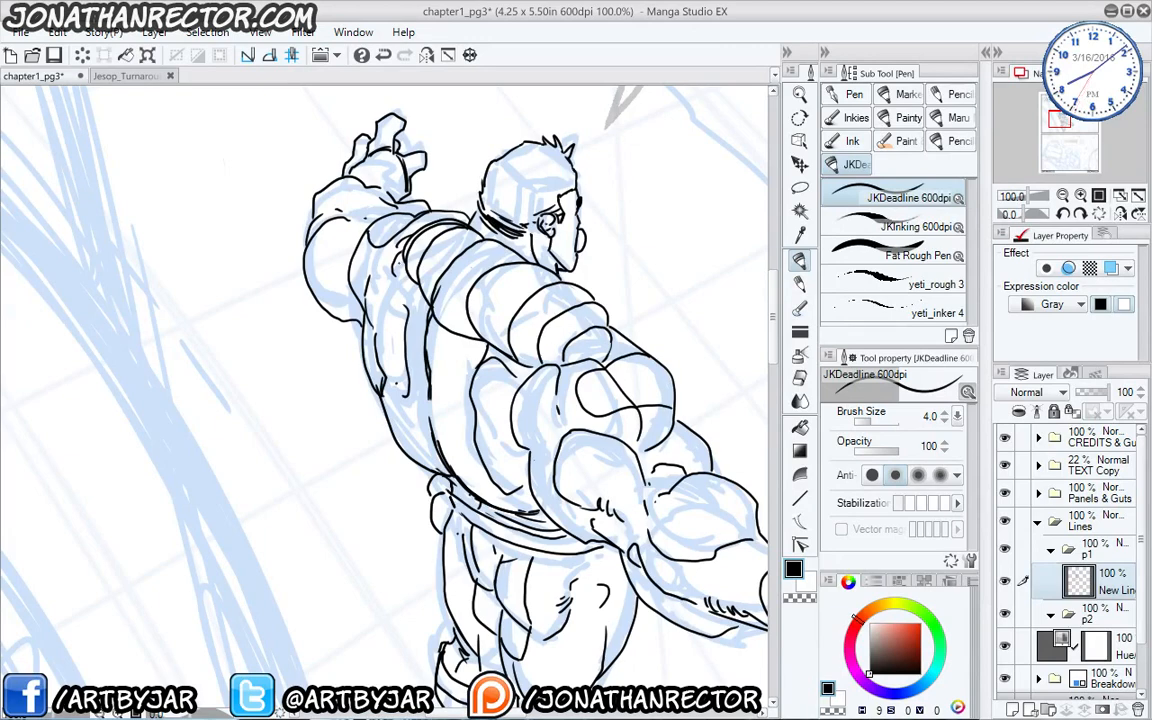
pyautogui.moveTo(534, 296); pyautogui.dragTo(387, 321)
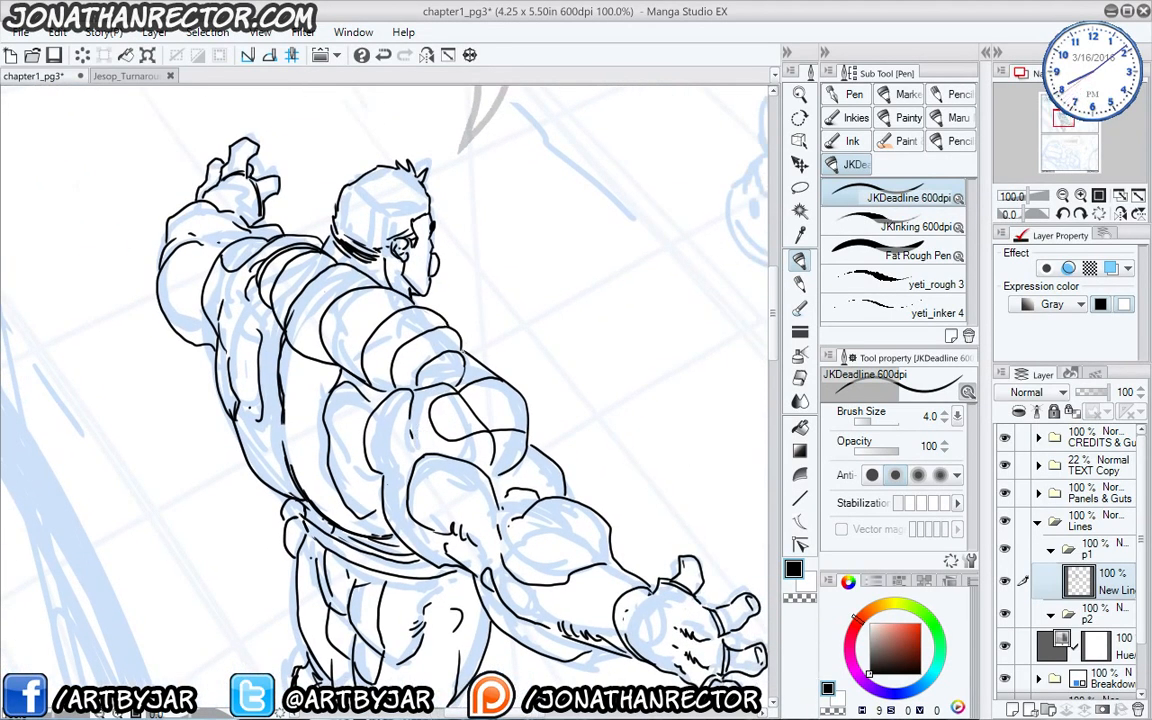
pyautogui.moveTo(430, 382); pyautogui.dragTo(404, 297)
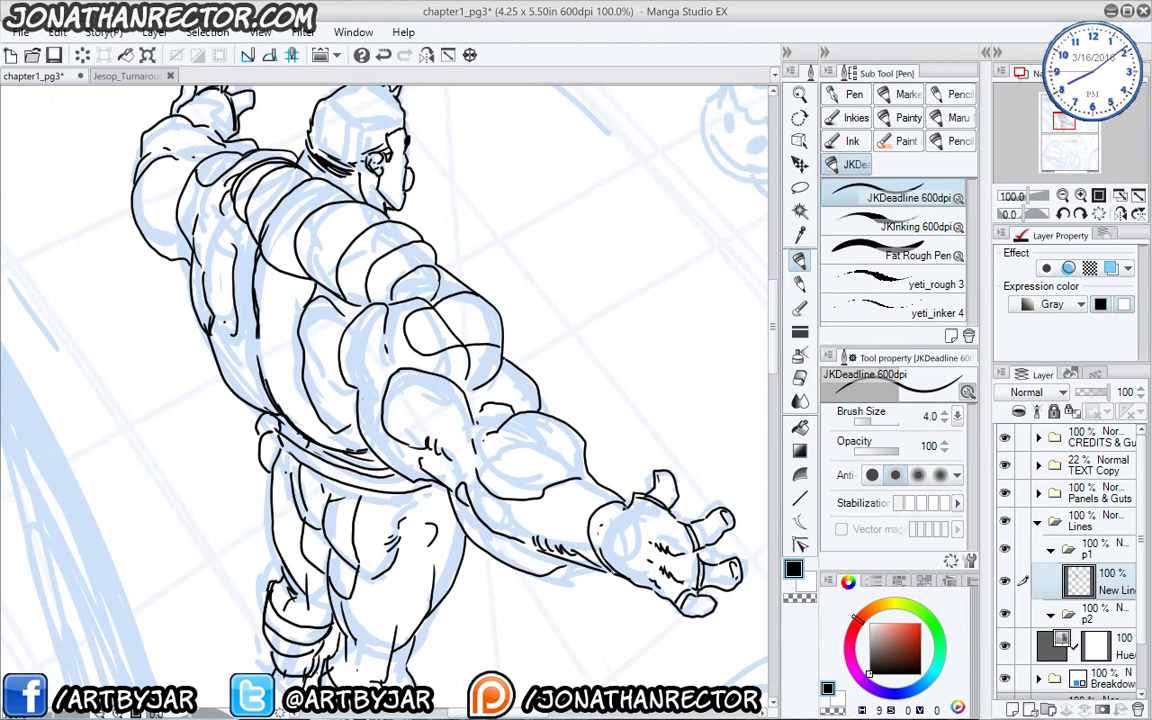
pyautogui.moveTo(500, 430); pyautogui.dragTo(402, 359)
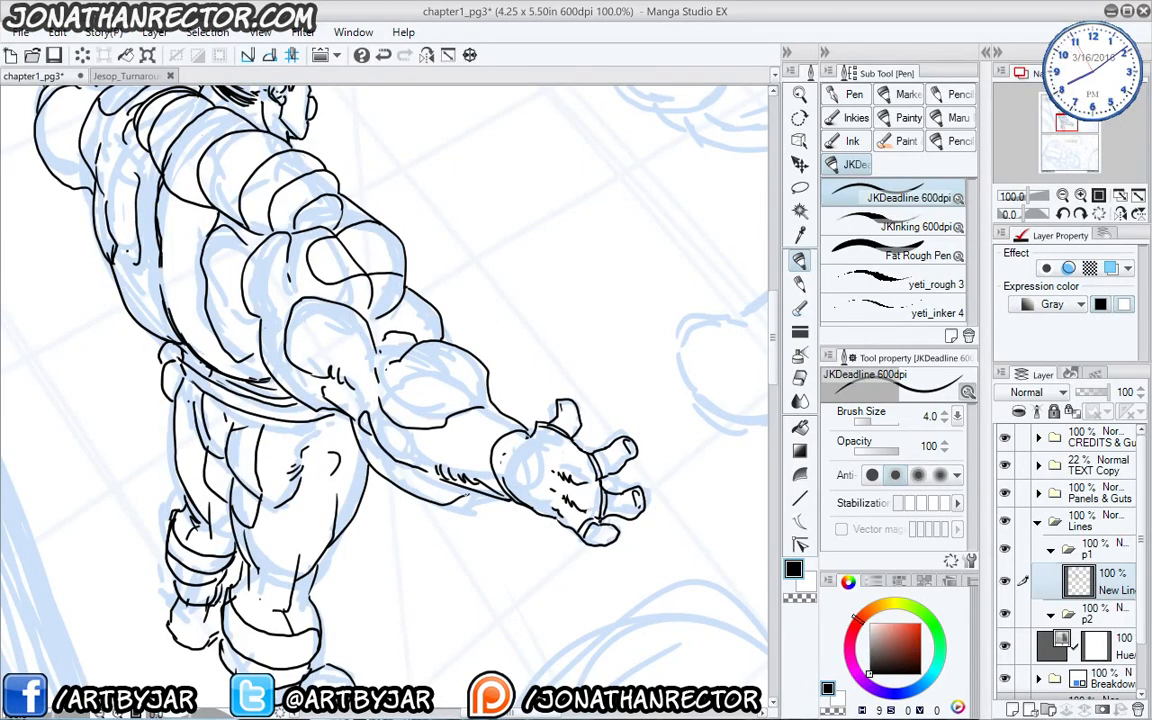
pyautogui.moveTo(381, 481); pyautogui.dragTo(499, 550)
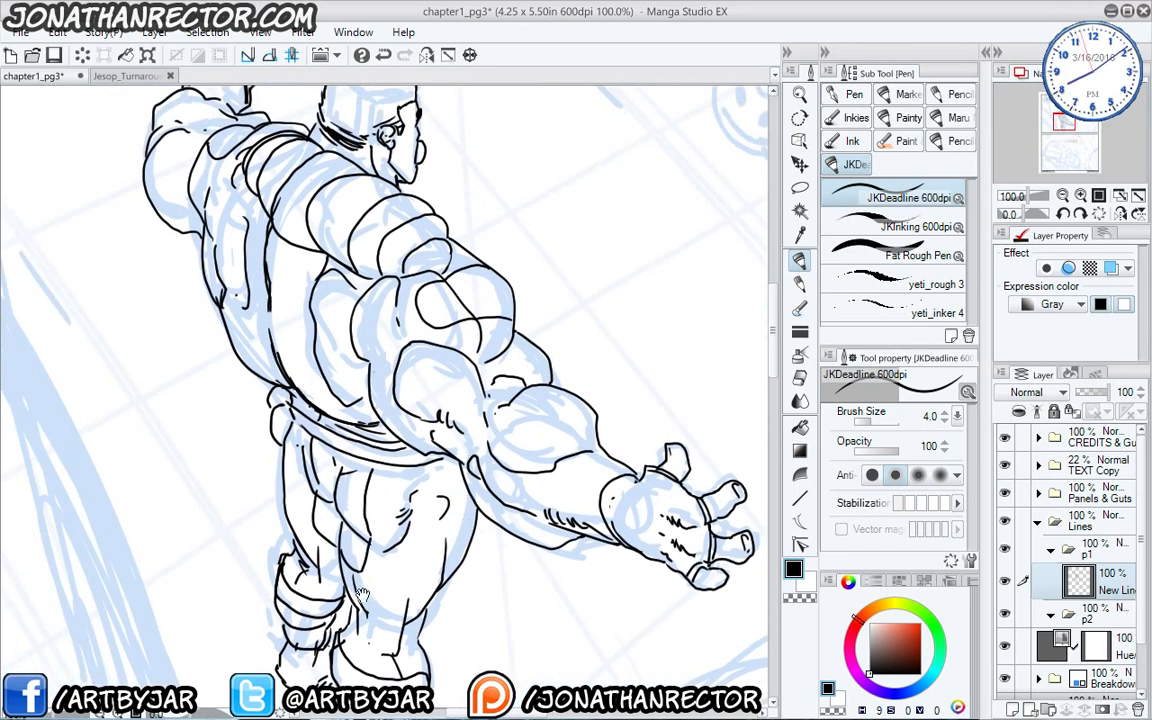
pyautogui.moveTo(328, 535); pyautogui.dragTo(466, 296)
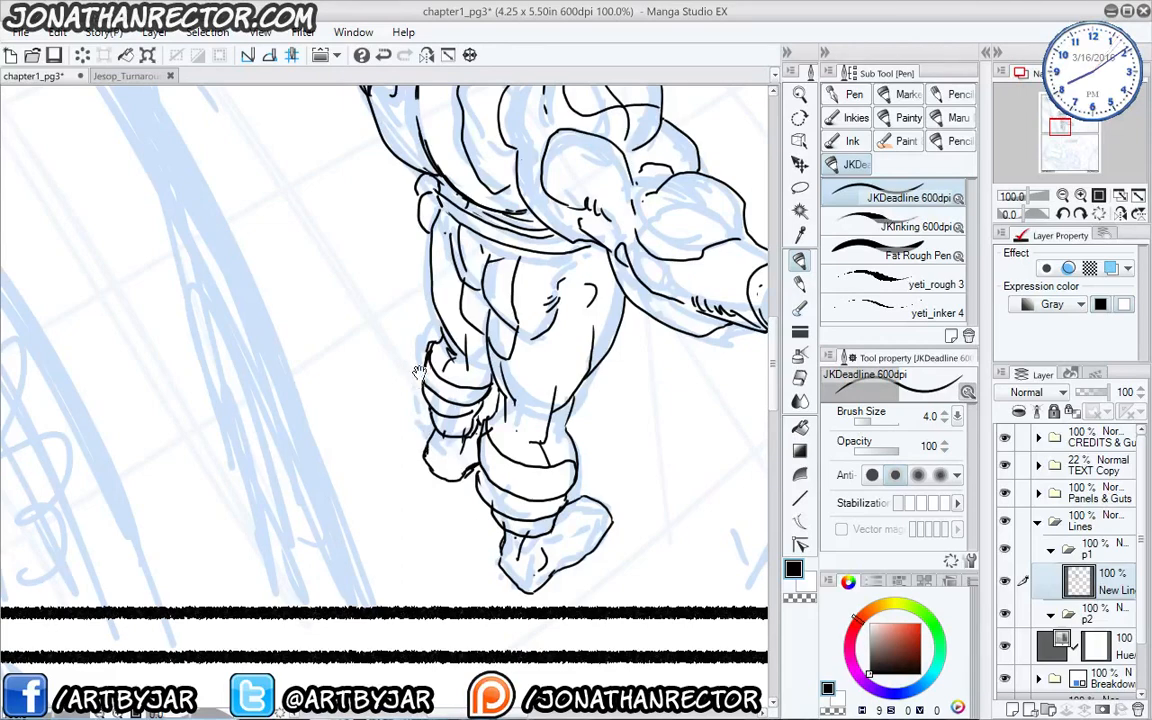
pyautogui.moveTo(378, 292); pyautogui.dragTo(462, 452)
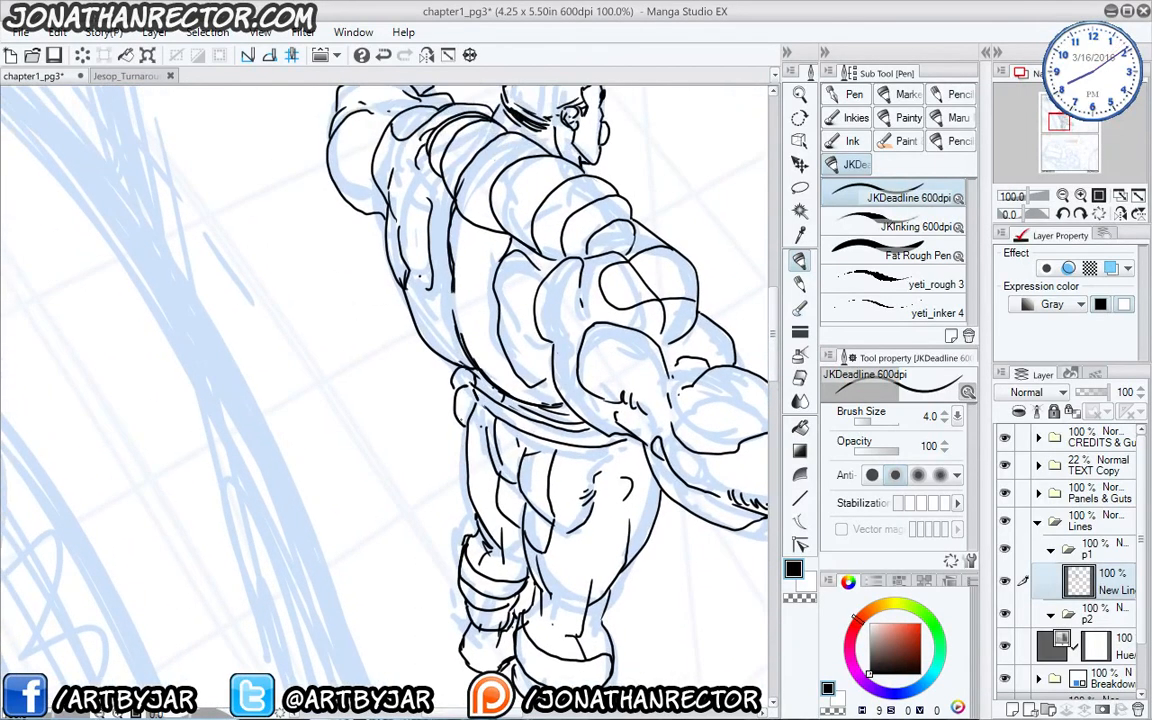
pyautogui.moveTo(422, 360); pyautogui.dragTo(484, 494)
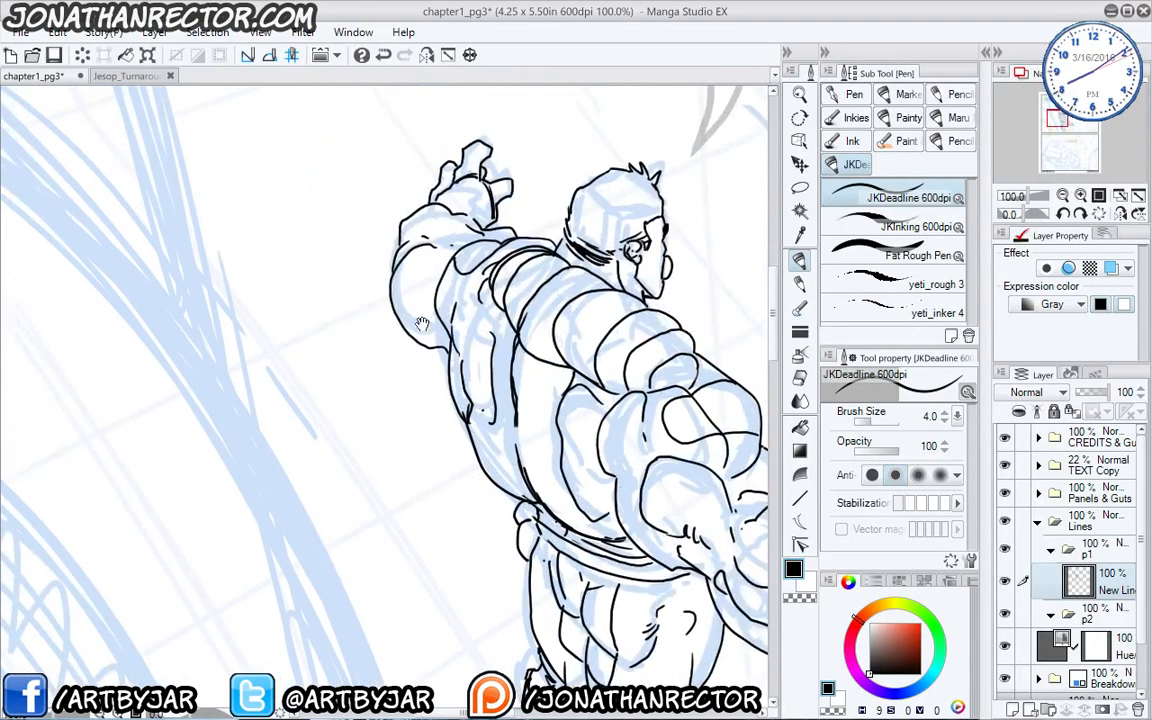
pyautogui.moveTo(498, 376); pyautogui.dragTo(358, 296)
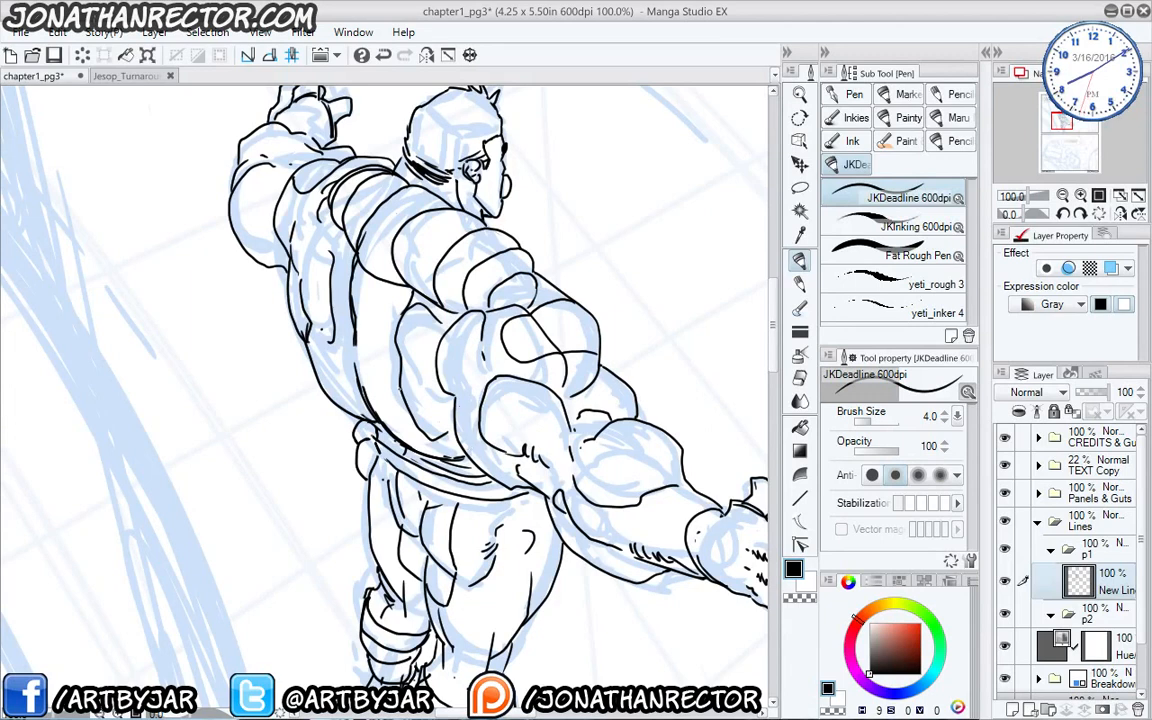
# Select the area outside the figure with the Magic wand's From current layer option and generate the KO & Contour layer beneath the lines.
pyautogui.press('w')
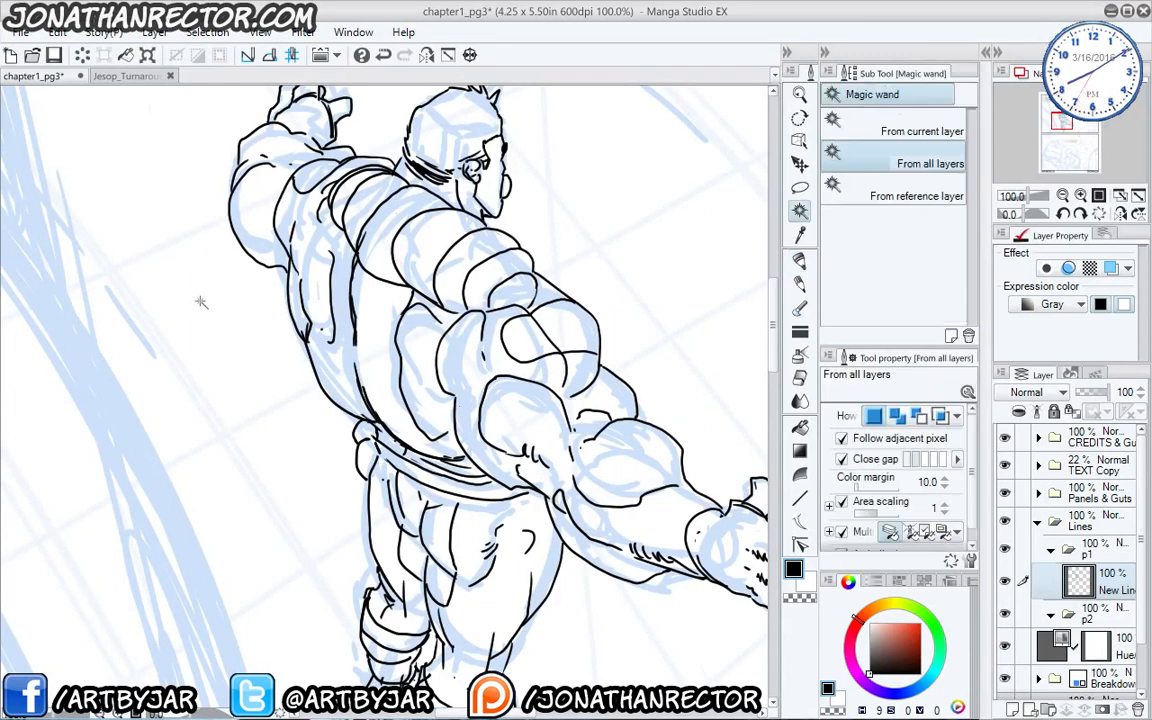
pyautogui.click(862, 129)
pyautogui.click(274, 420)
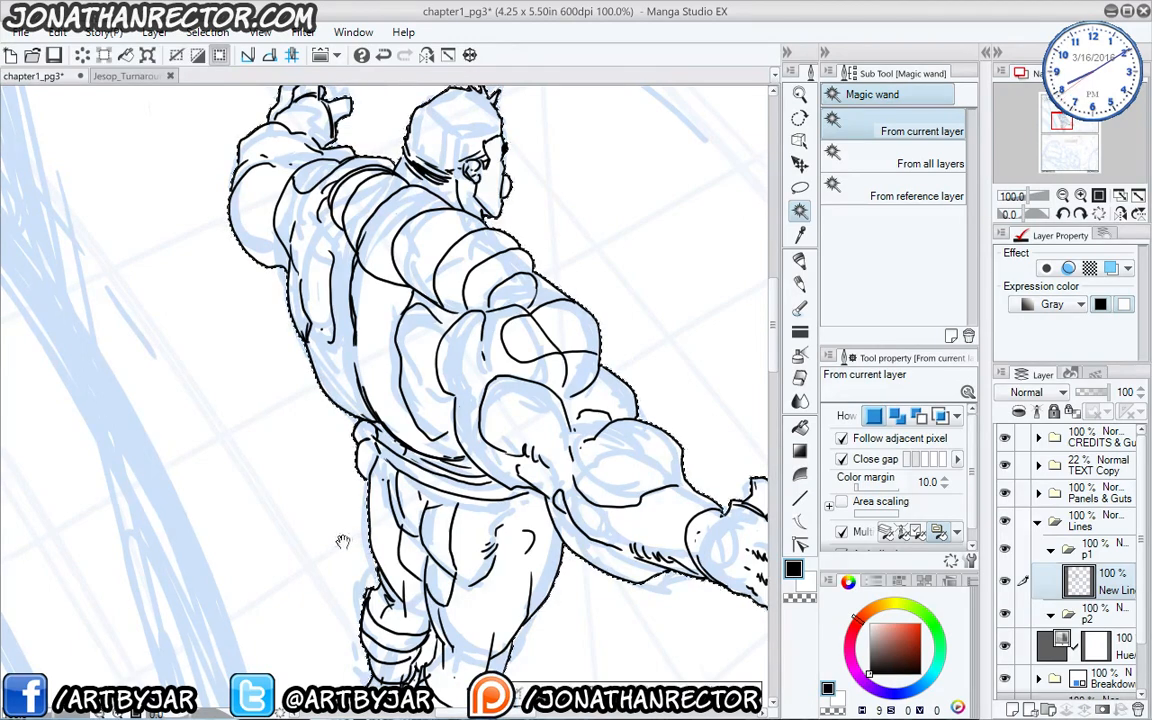
pyautogui.moveTo(345, 540); pyautogui.dragTo(228, 379)
pyautogui.press('F2')
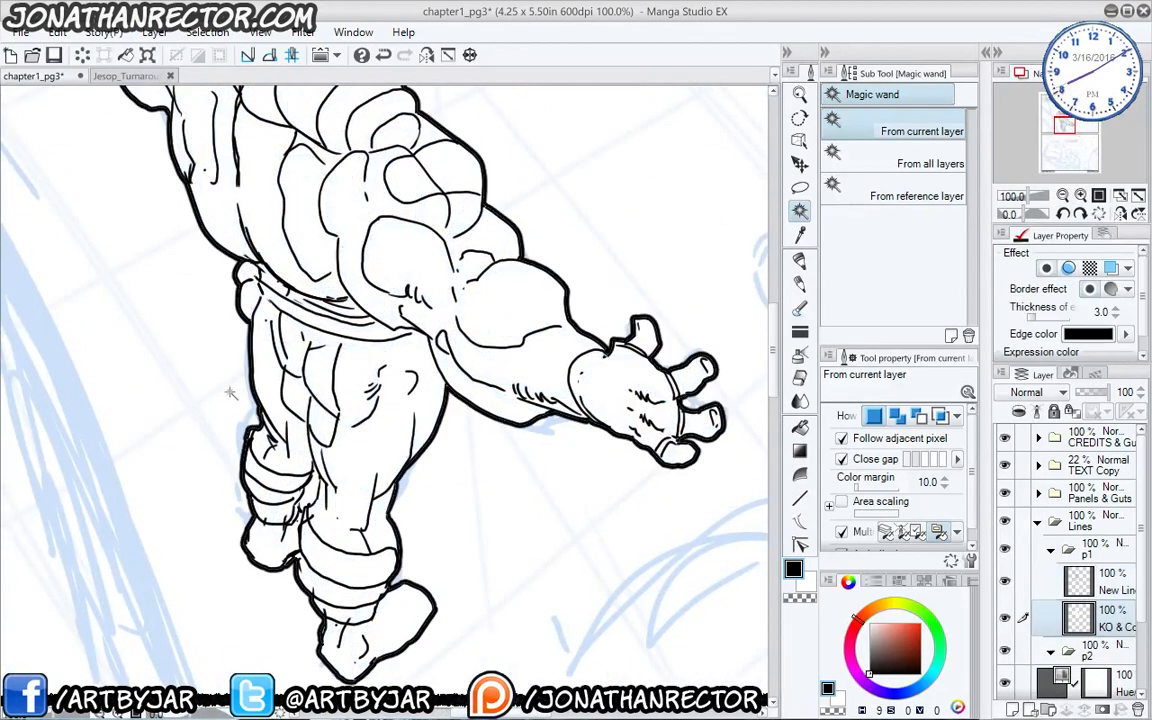
# Toggle the border effect on the KO & Contour layer to compare the outline, and set its edge thickness to 1.0.
pyautogui.click(1046, 268)
pyautogui.click(1046, 268)
pyautogui.click(1046, 268)
pyautogui.click(1046, 268)
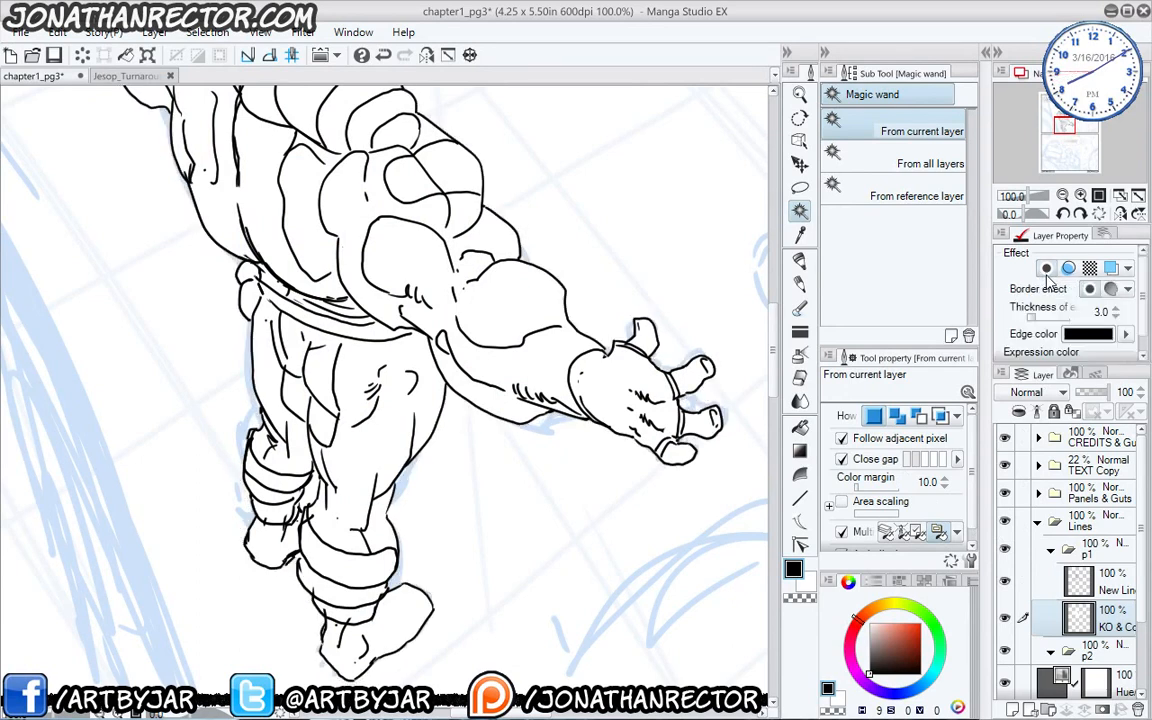
pyautogui.click(1102, 313)
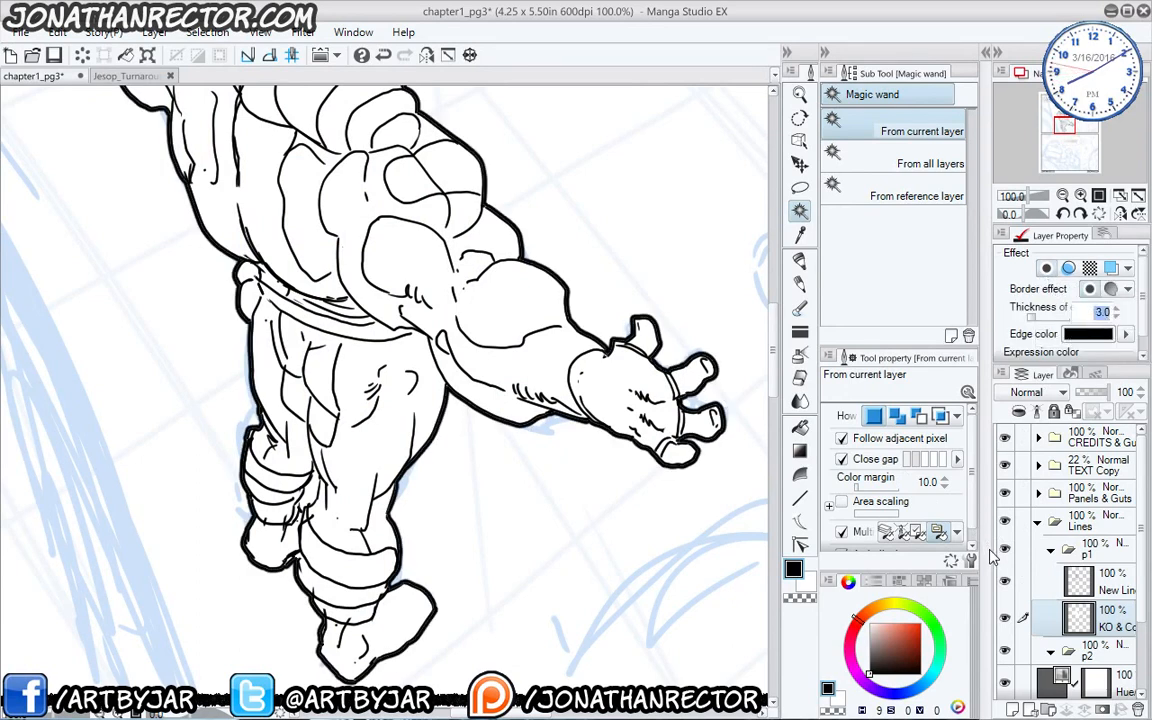
pyautogui.write('1')
pyautogui.press('Return')
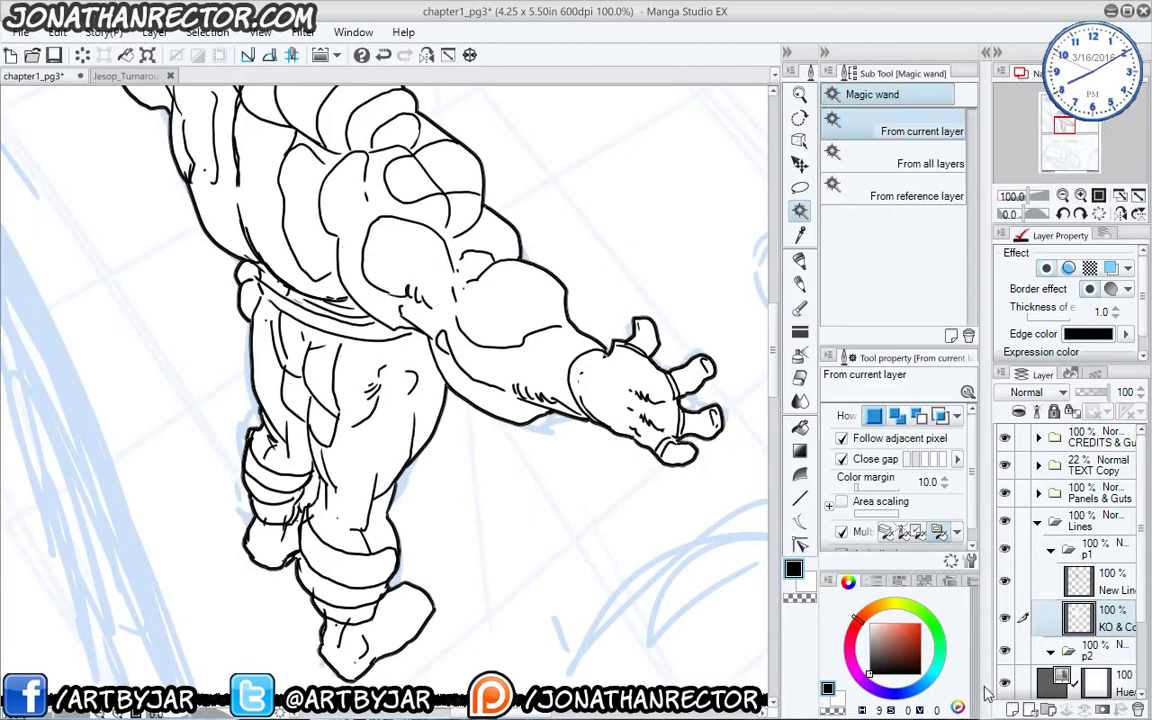
# Group the figure's New Lines and KO & Contour layers into one folder, collapse it, and check its contents by toggling its visibility.
pyautogui.moveTo(720, 293); pyautogui.dragTo(507, 497)
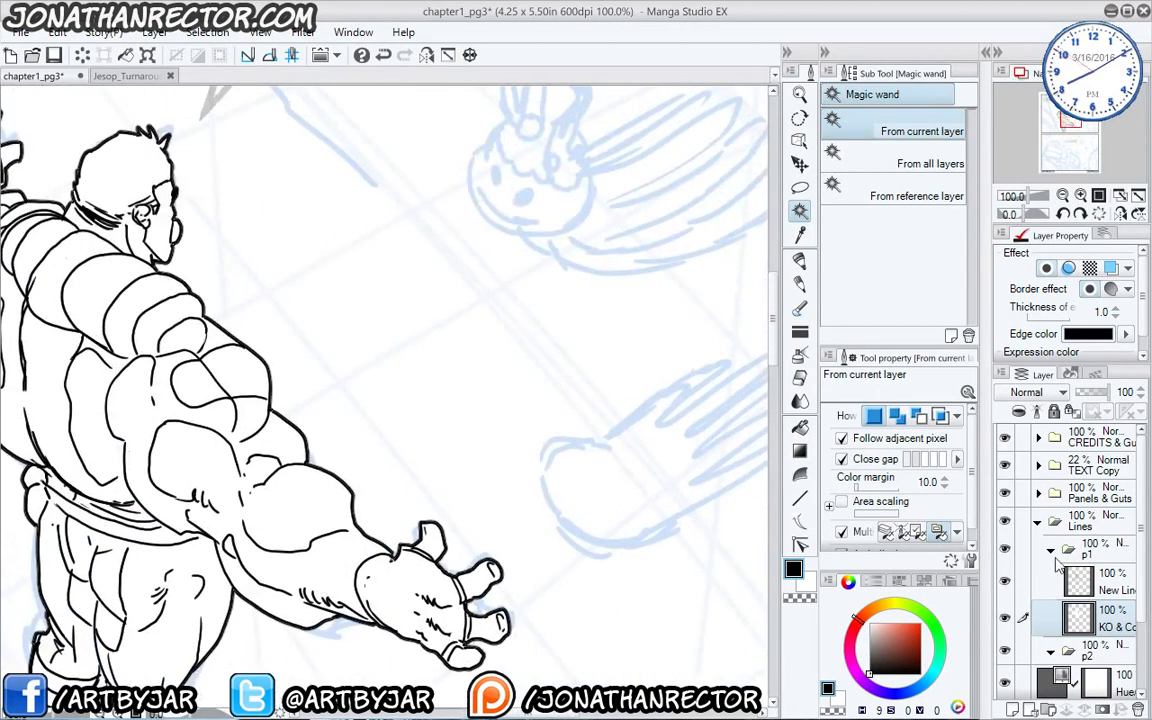
pyautogui.click(1095, 581)
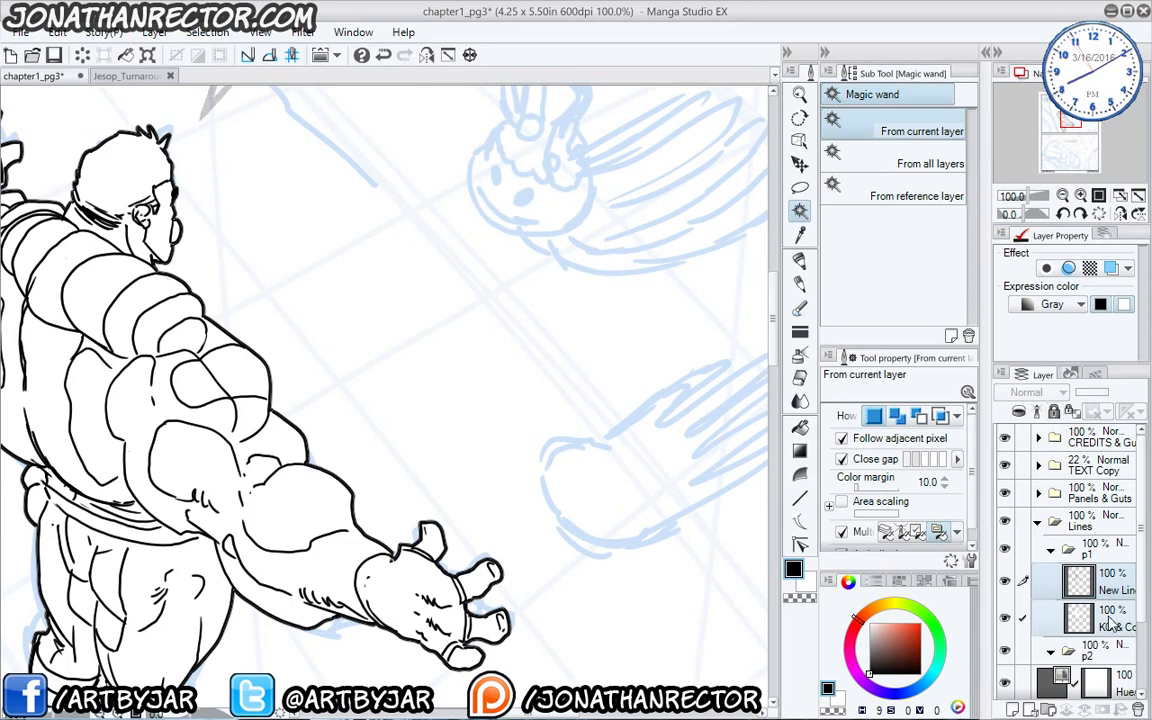
pyautogui.keyDown('shift'); pyautogui.click(1110, 625); pyautogui.keyUp('shift')
pyautogui.moveTo(1110, 625); pyautogui.dragTo(1049, 708)
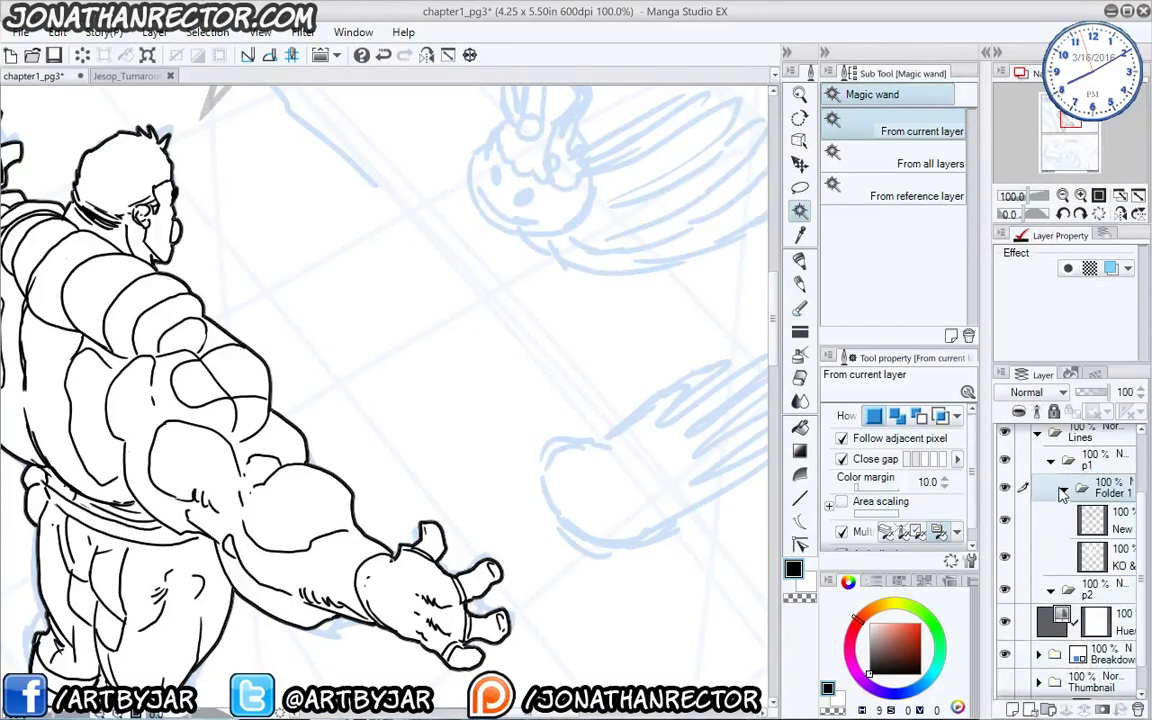
pyautogui.click(1062, 491)
pyautogui.click(1005, 528)
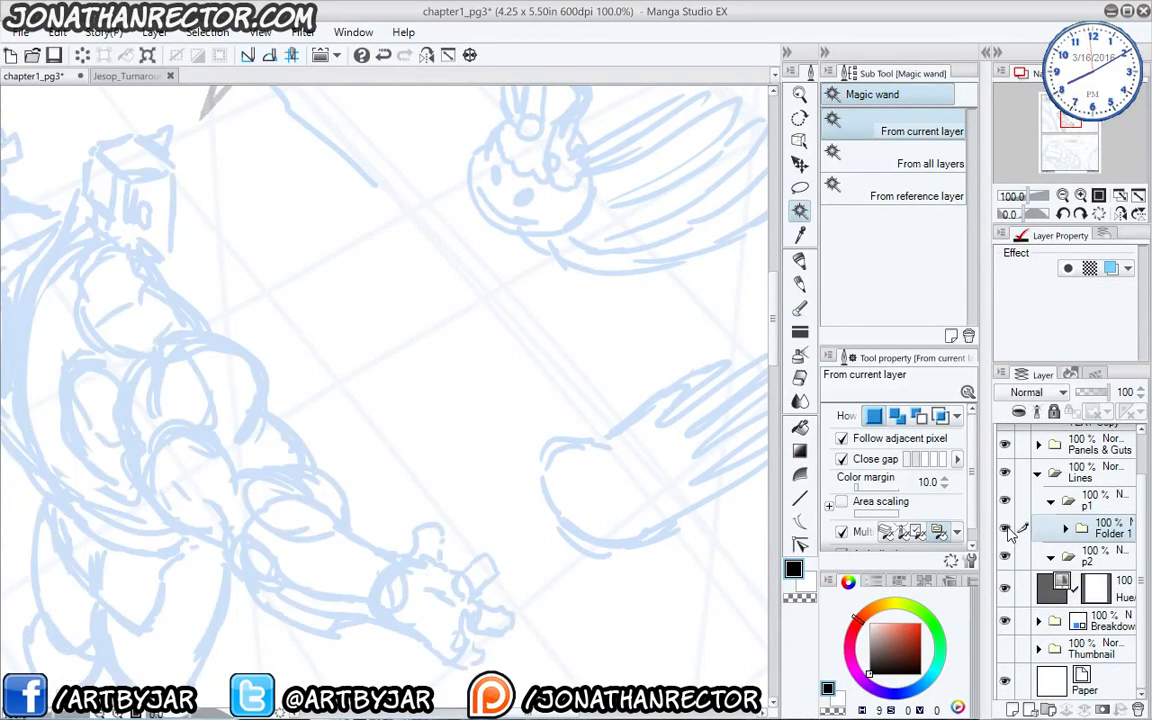
pyautogui.click(1005, 528)
# Add a new layer folder above Folder 1 inside p1 and name it momo.
pyautogui.hotkey('ctrl', 'g')
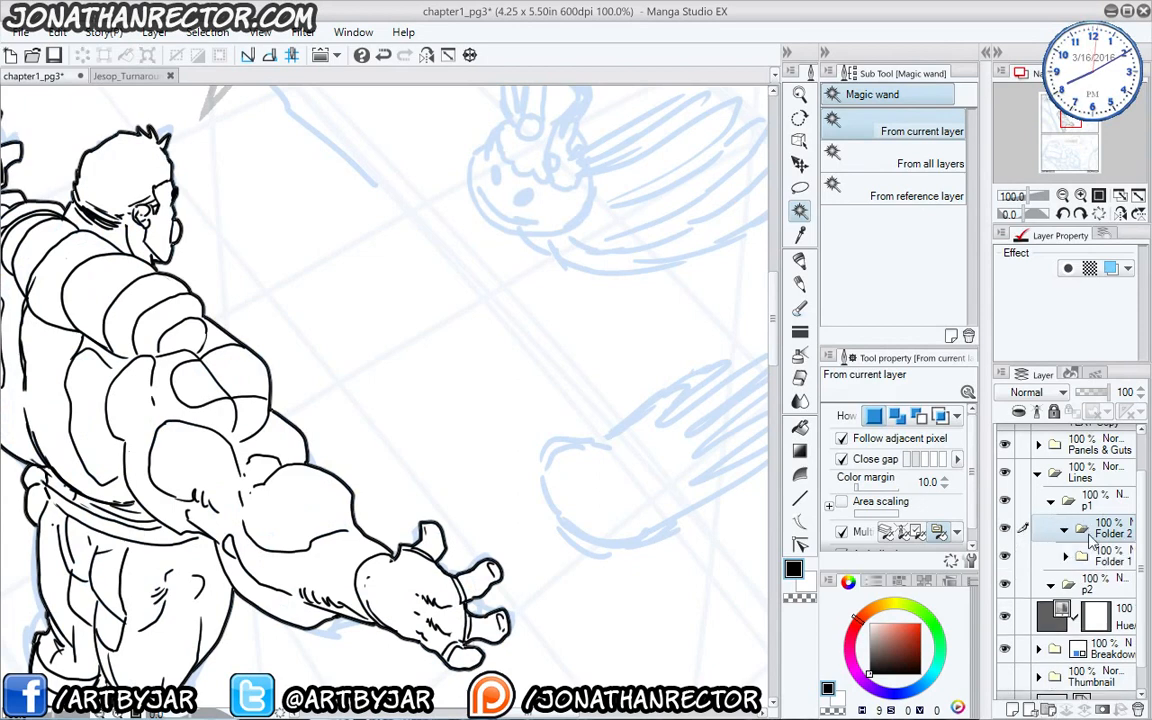
pyautogui.doubleClick(1106, 535)
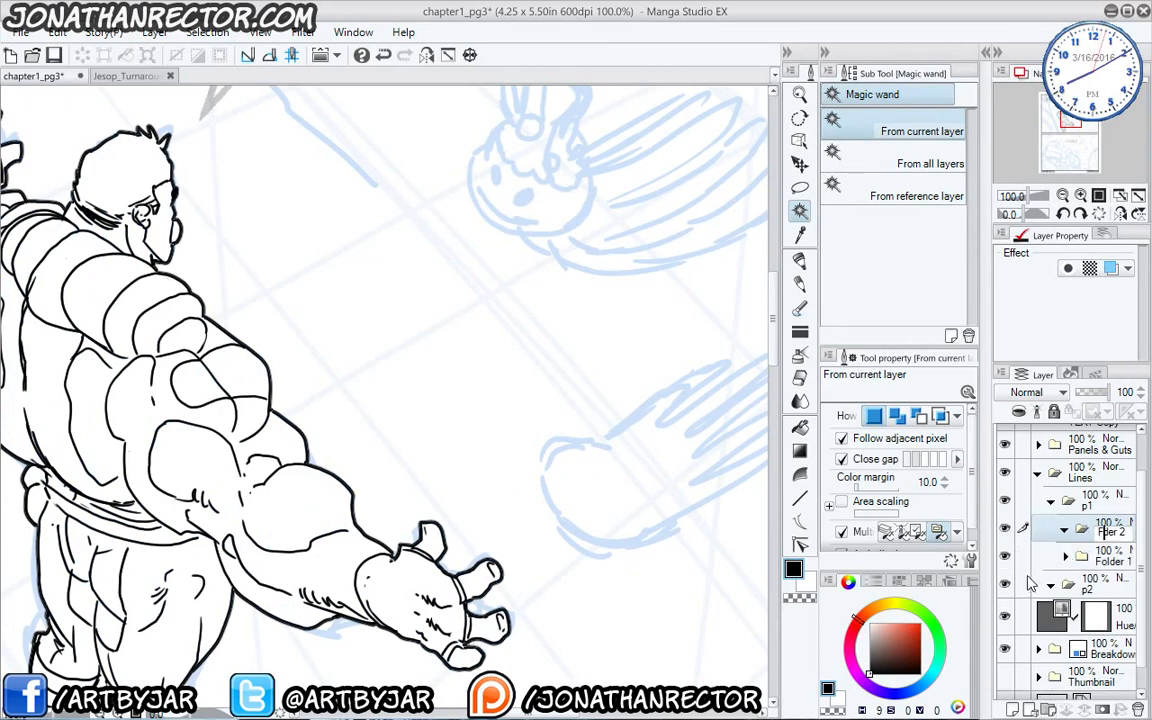
pyautogui.press('BackSpace')
pyautogui.write('momo')
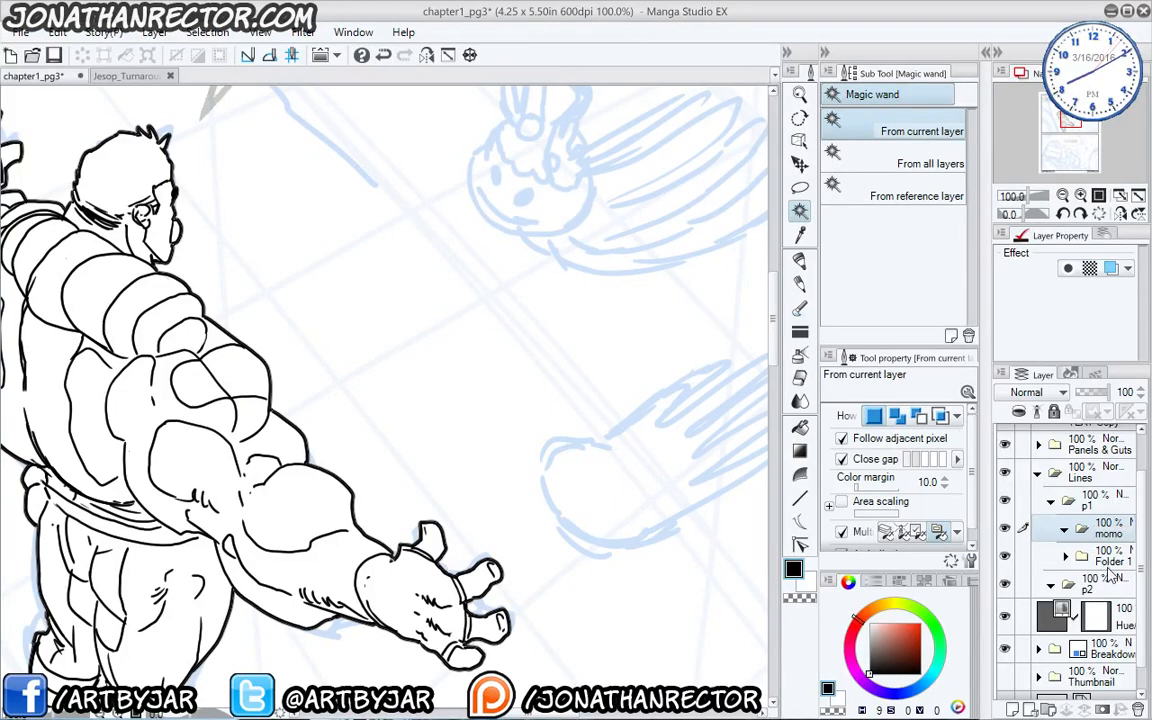
# Rename Folder 1, which holds the figure's line and contour layers, as jking.
pyautogui.click(1110, 558)
pyautogui.press('Delete')
pyautogui.press('Delete')
pyautogui.press('Delete')
pyautogui.press('Delete')
pyautogui.press('Delete')
pyautogui.press('Delete')
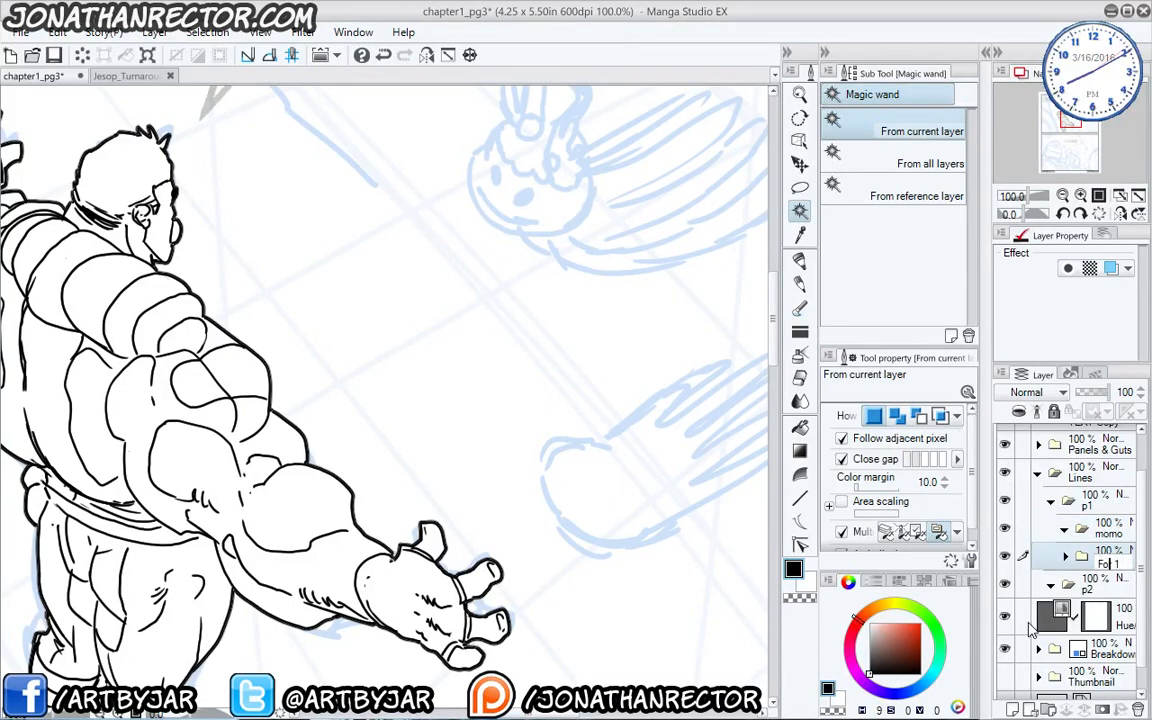
pyautogui.press('BackSpace')
pyautogui.press('BackSpace')
pyautogui.write('jking')
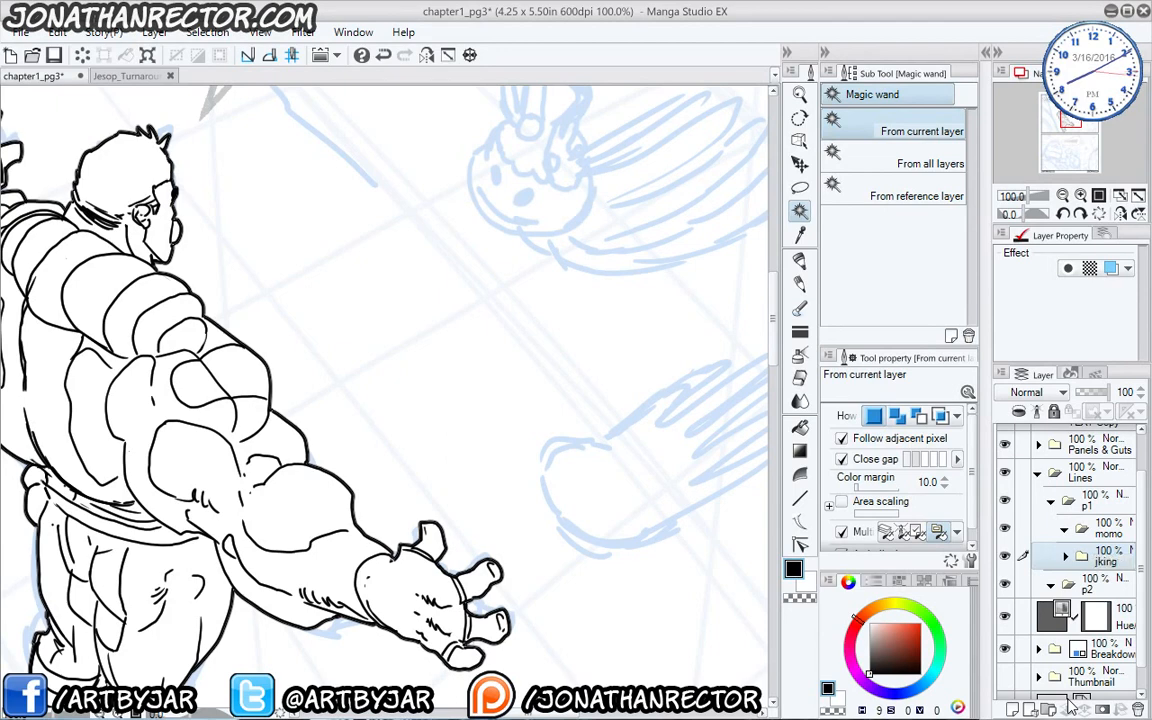
# Collapse the momo folder and add a new raster layer above it.
pyautogui.click(1064, 529)
pyautogui.click(1098, 530)
pyautogui.hotkey('ctrl', 'shift', 'n')
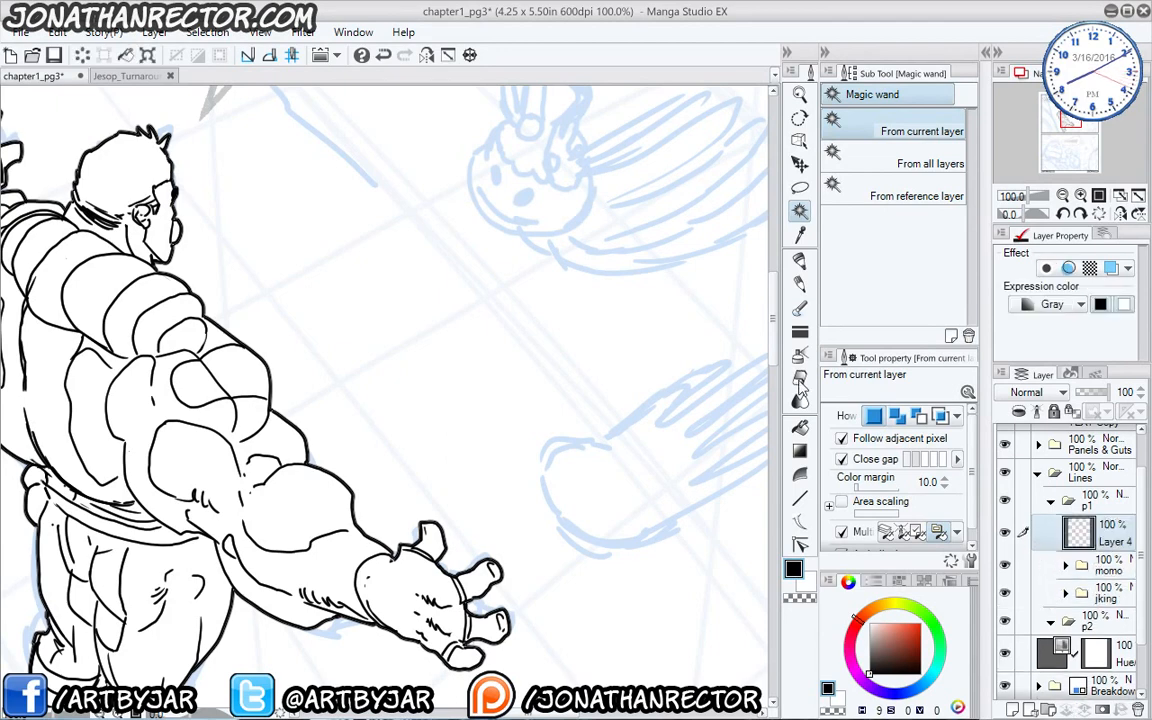
pyautogui.moveTo(590, 385); pyautogui.dragTo(544, 457)
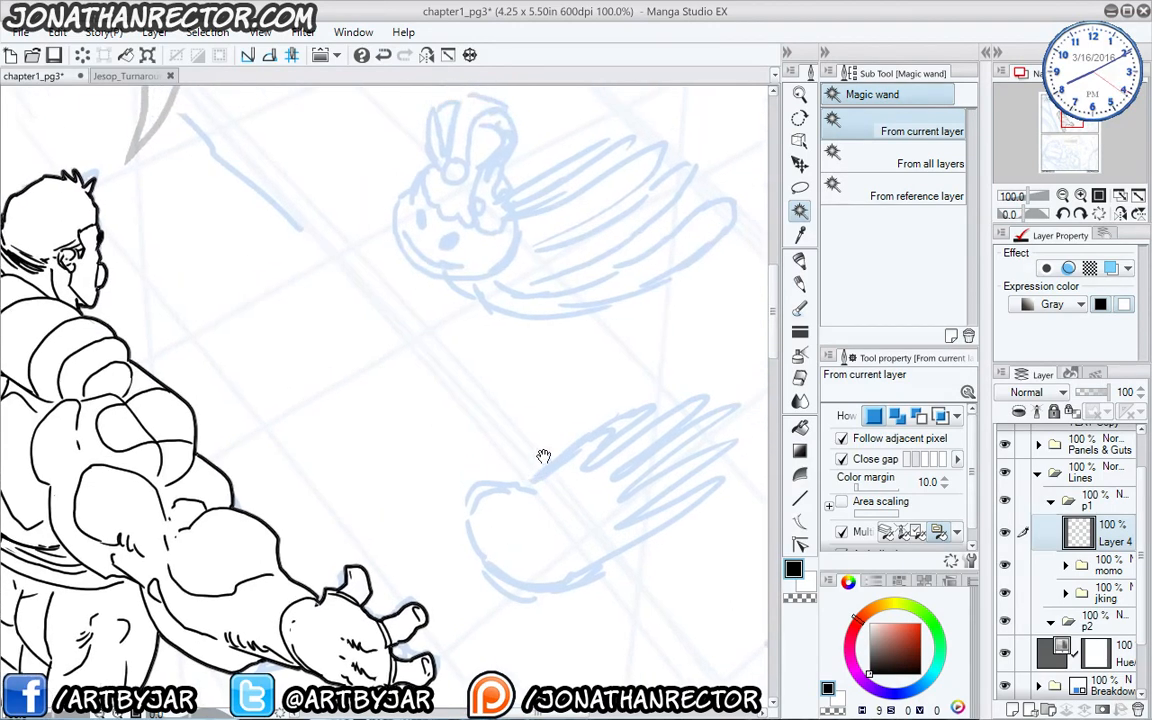
pyautogui.click(367, 243)
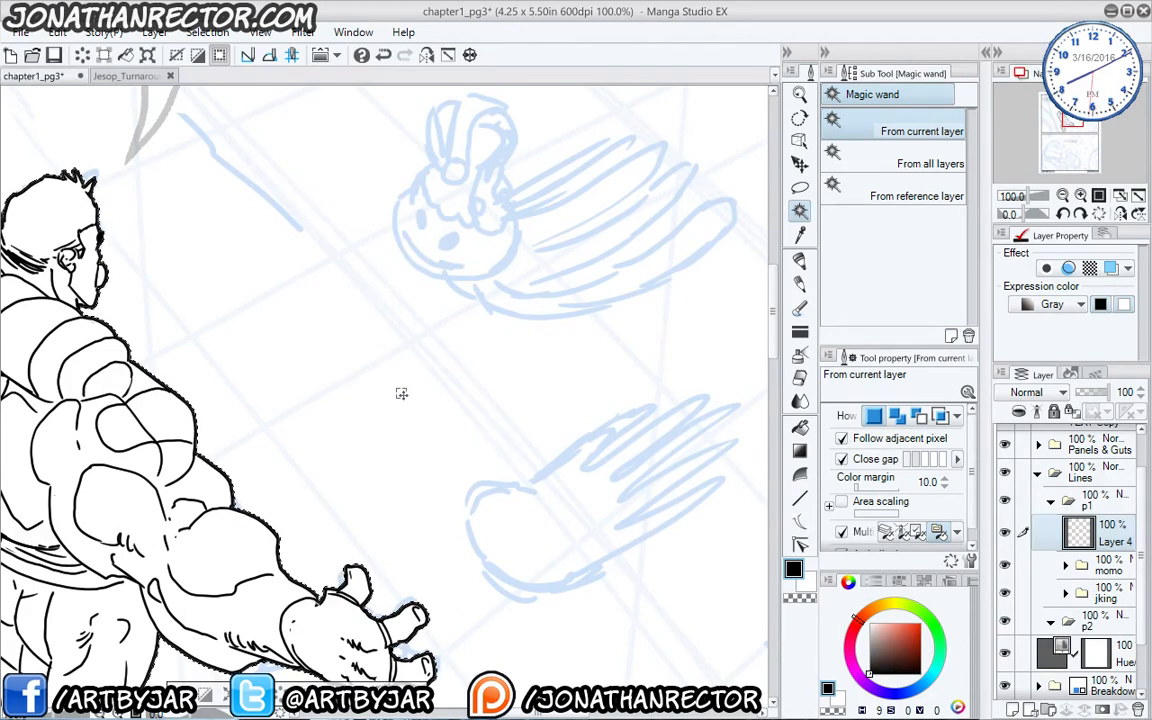
pyautogui.moveTo(436, 435); pyautogui.dragTo(494, 514)
pyautogui.hotkey('ctrl', 'd')
# Activate the JKDeadline 600dpi pen, move Layer 4 into the momo folder, and expand that folder.
pyautogui.press('p')
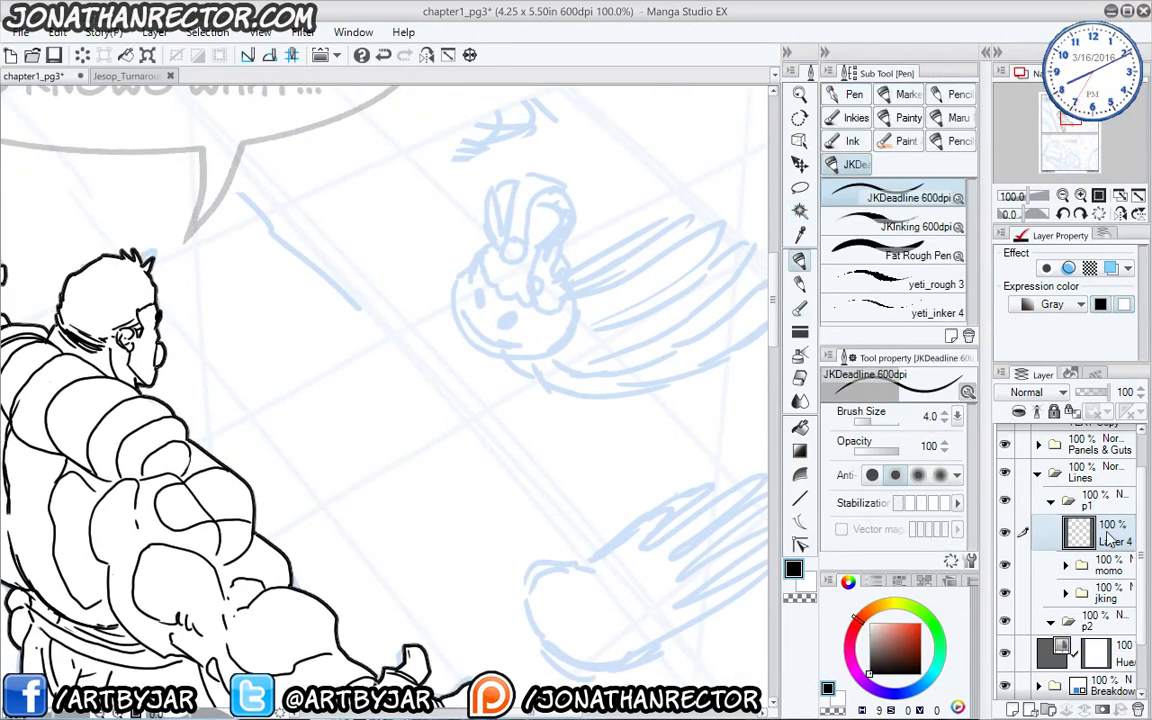
pyautogui.moveTo(1124, 534); pyautogui.dragTo(1109, 567)
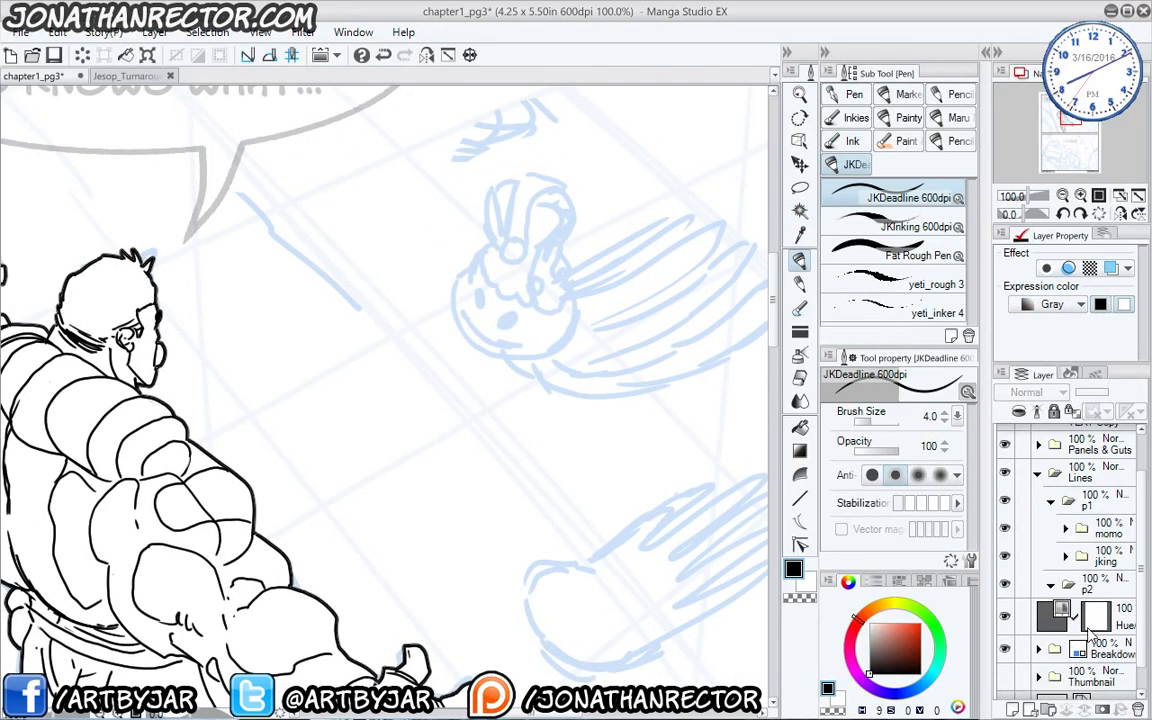
pyautogui.click(1065, 528)
# Ink the round head outline of the small floating character over its blue sketch on the momo folder's layer.
pyautogui.moveTo(485, 311); pyautogui.dragTo(472, 323)
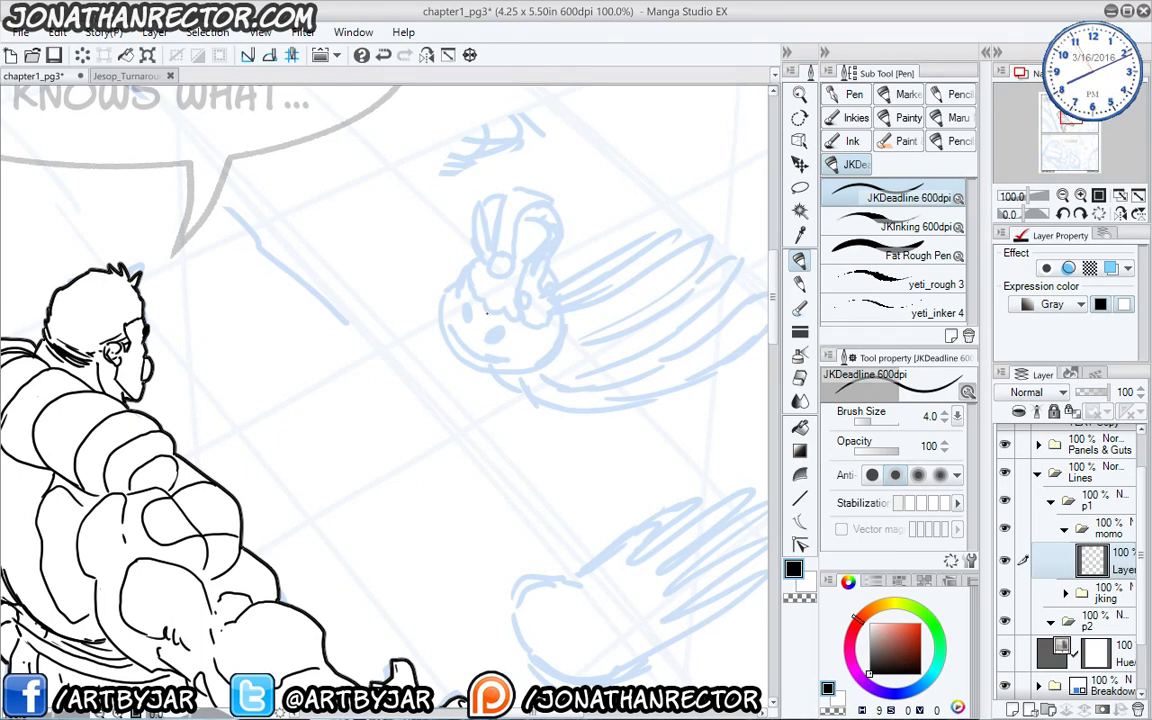
pyautogui.moveTo(476, 252); pyautogui.dragTo(496, 293)
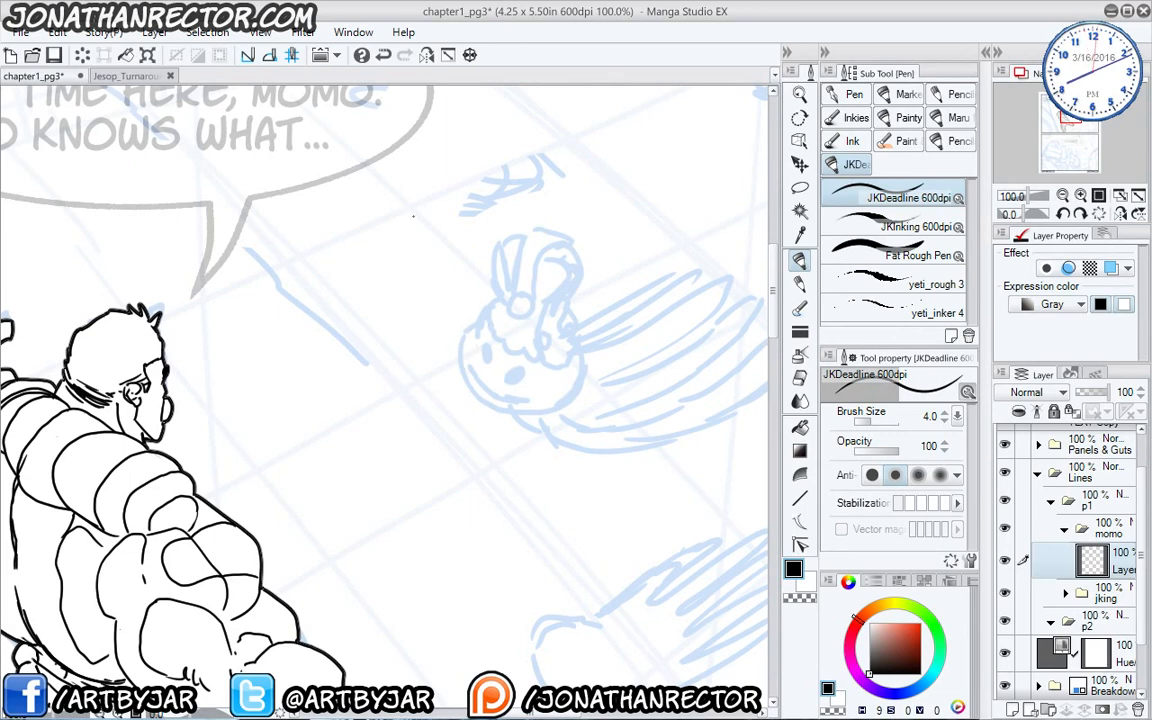
pyautogui.moveTo(508, 314); pyautogui.dragTo(514, 313)
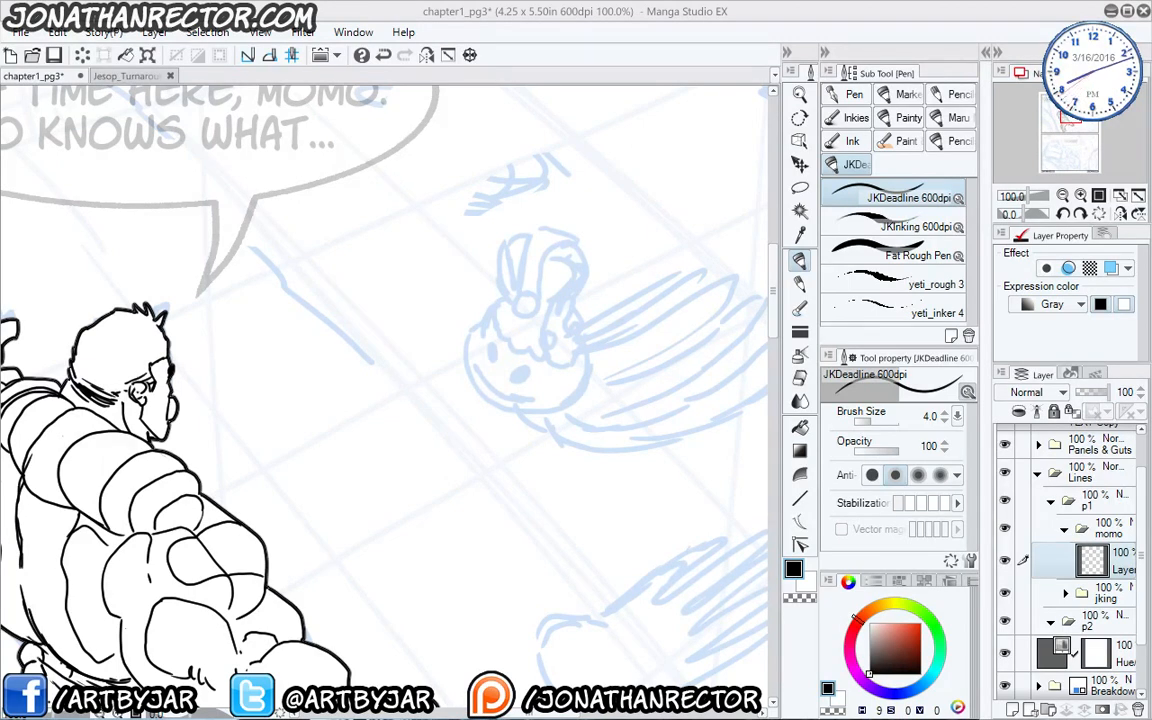
pyautogui.moveTo(453, 337)
pyautogui.mouseDown()
pyautogui.moveTo(476, 327)
pyautogui.moveTo(410, 302)
pyautogui.mouseUp()
pyautogui.press('e')
pyautogui.press('p')
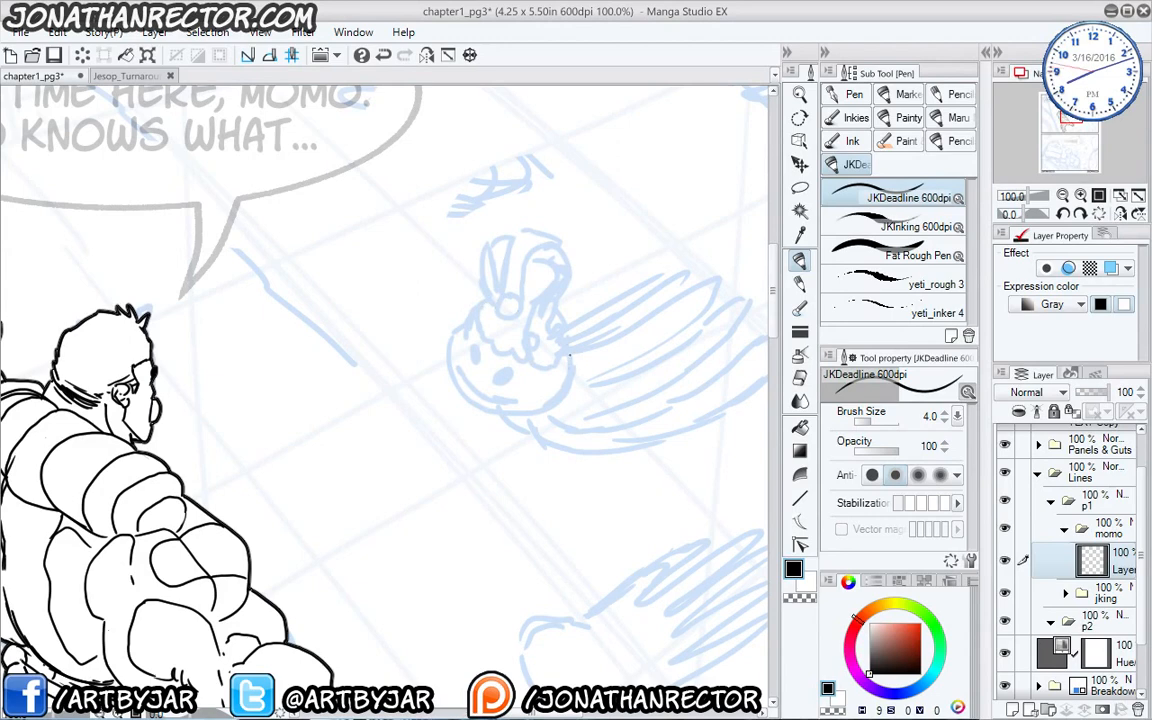
pyautogui.moveTo(569, 356)
pyautogui.mouseDown()
pyautogui.moveTo(575, 402)
pyautogui.moveTo(541, 420)
pyautogui.moveTo(501, 417)
pyautogui.moveTo(466, 393)
pyautogui.moveTo(451, 352)
pyautogui.moveTo(461, 324)
pyautogui.moveTo(488, 307)
pyautogui.moveTo(524, 311)
pyautogui.mouseUp()
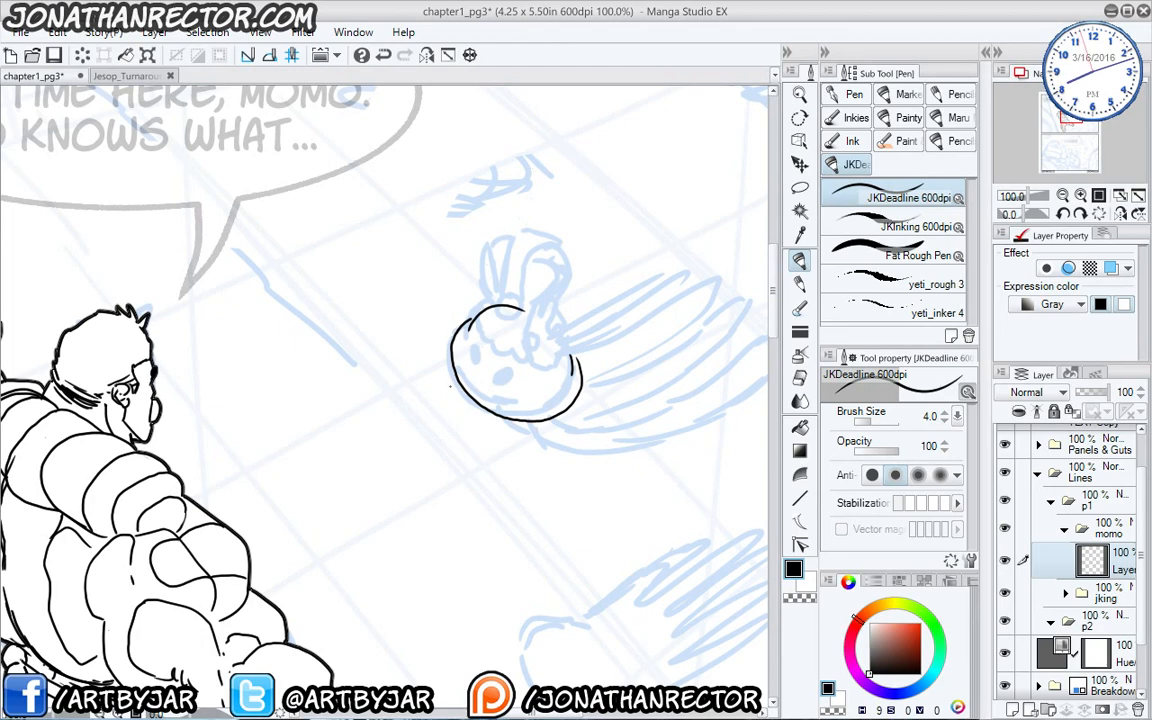
pyautogui.moveTo(481, 375); pyautogui.dragTo(523, 363)
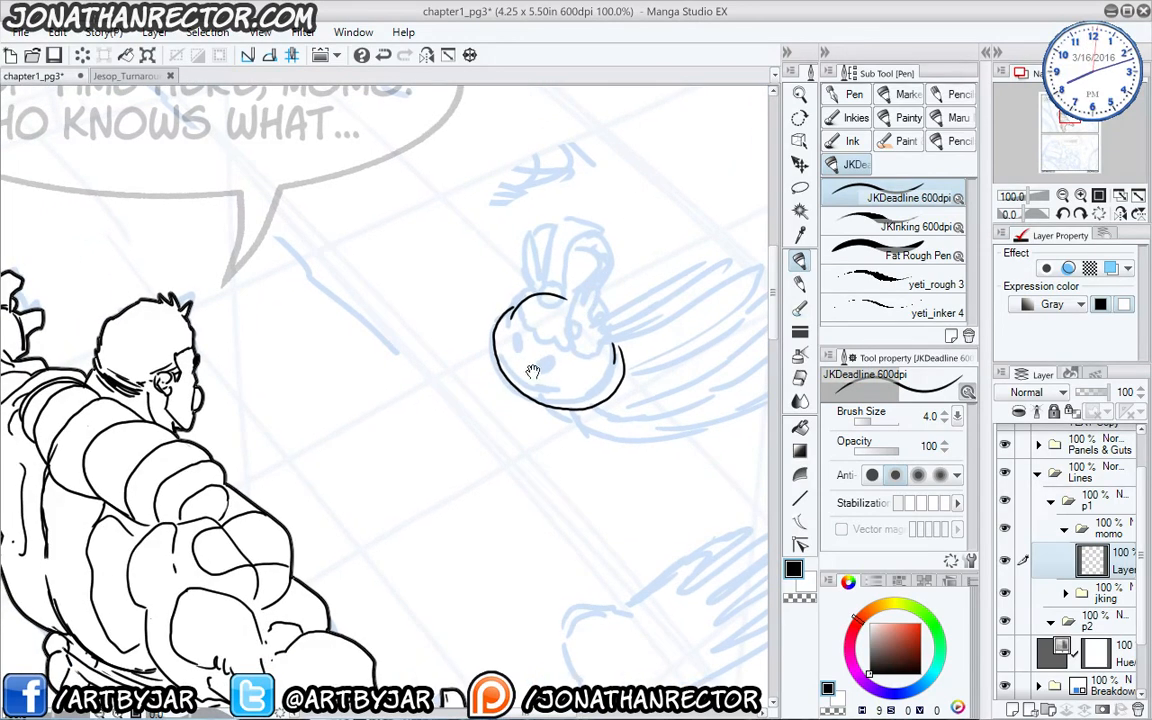
# Ink Momo's two oval eyes with pupils and the short eyebrows above them, following the blue sketch.
pyautogui.moveTo(481, 336); pyautogui.dragTo(505, 330)
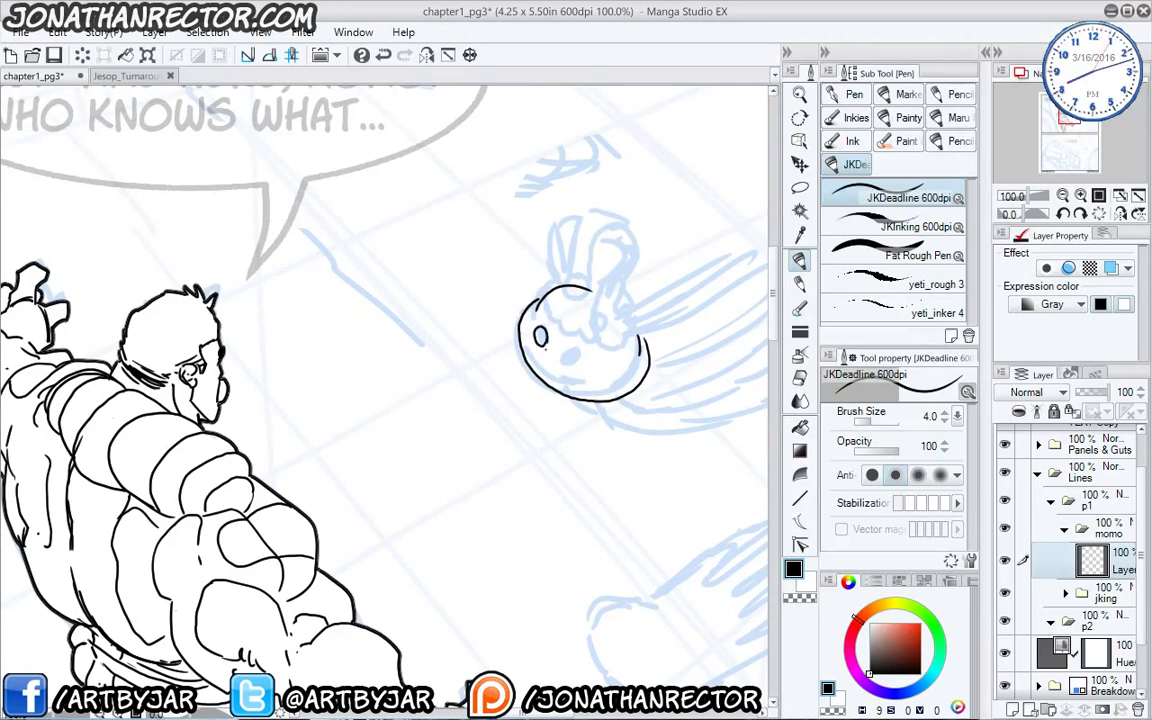
pyautogui.moveTo(540, 326)
pyautogui.mouseDown()
pyautogui.moveTo(659, 335)
pyautogui.moveTo(647, 337)
pyautogui.moveTo(671, 327)
pyautogui.moveTo(668, 338)
pyautogui.mouseUp()
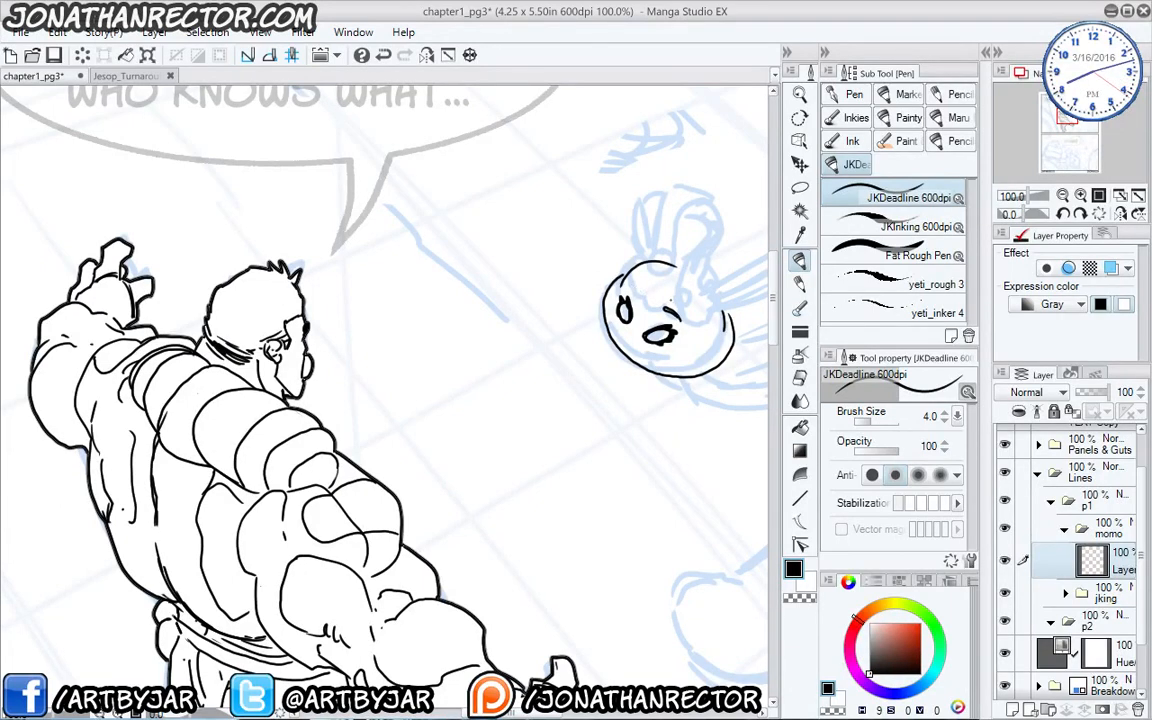
pyautogui.press('e')
pyautogui.moveTo(665, 309)
pyautogui.mouseDown()
pyautogui.moveTo(684, 318)
pyautogui.moveTo(642, 297)
pyautogui.mouseUp()
pyautogui.press('p')
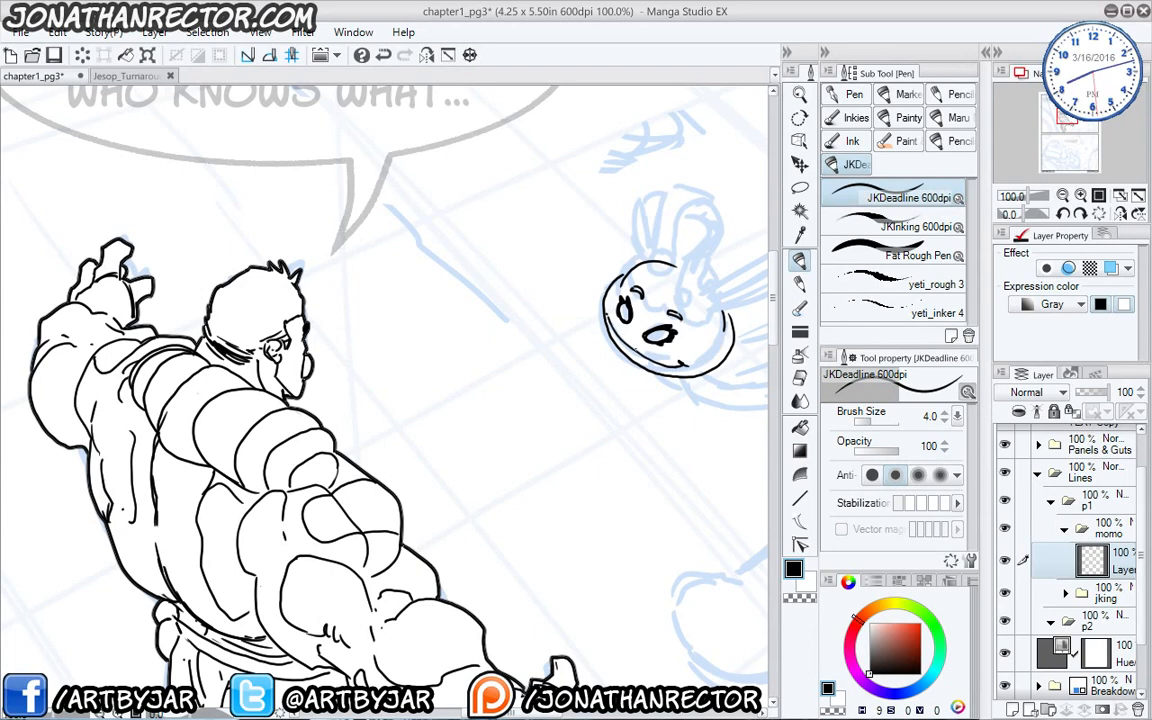
# Ink the freckles on Momo's cheeks and finish the small mouth near the lower edge of the face.
pyautogui.click(667, 353)
pyautogui.click(685, 353)
pyautogui.click(683, 347)
pyautogui.moveTo(442, 384)
pyautogui.mouseDown()
pyautogui.moveTo(350, 380)
pyautogui.moveTo(296, 451)
pyautogui.mouseUp()
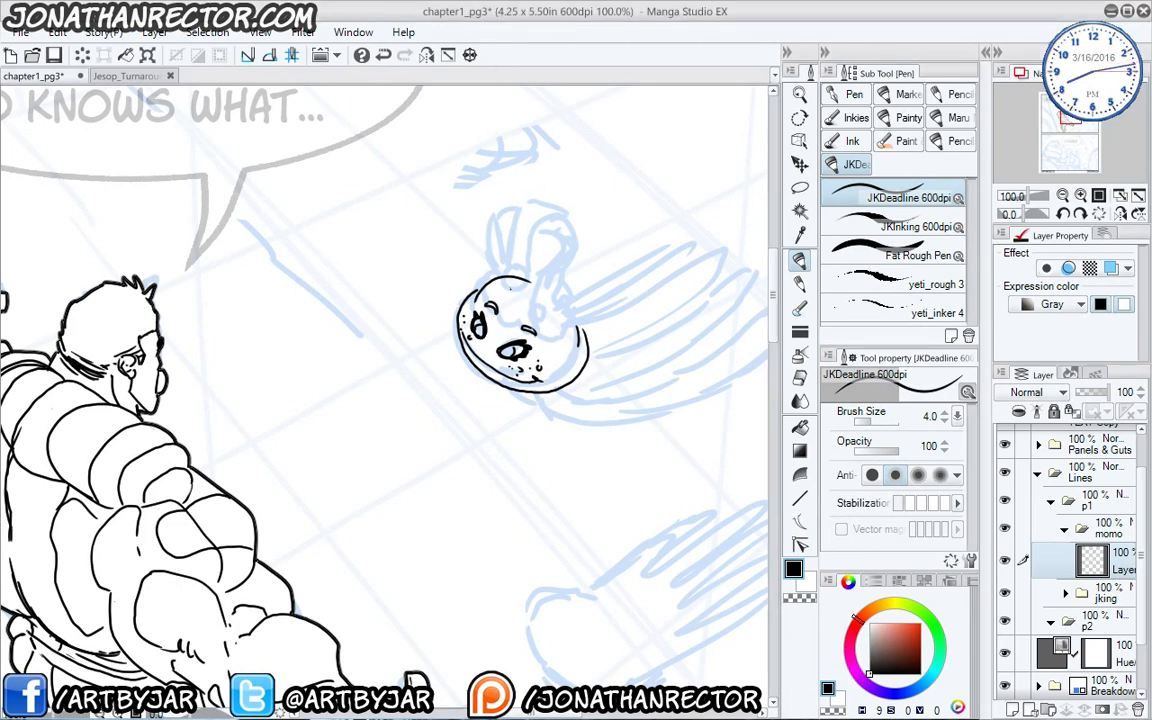
# Add a raster layer in the momo folder, and on the face layer erase and redraw the head's upper outline as a closed curve.
pyautogui.hotkey('ctrl', 'shift', 'n')
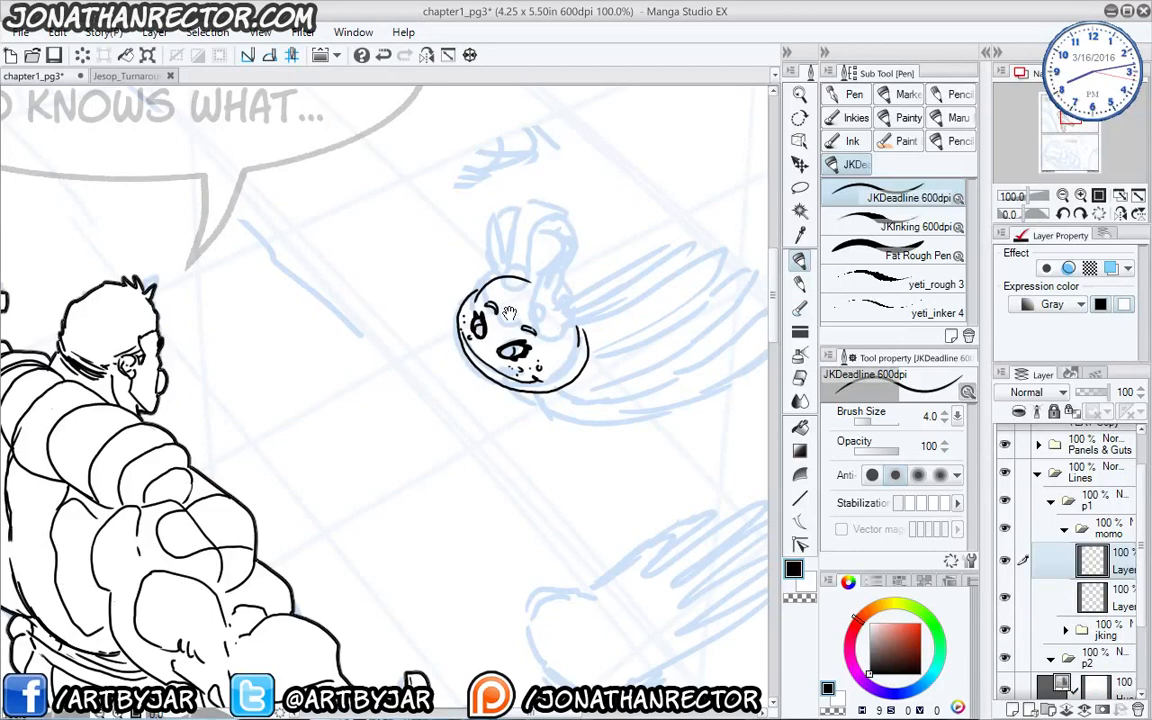
pyautogui.scroll(1, 459, 283)
pyautogui.click(1108, 600)
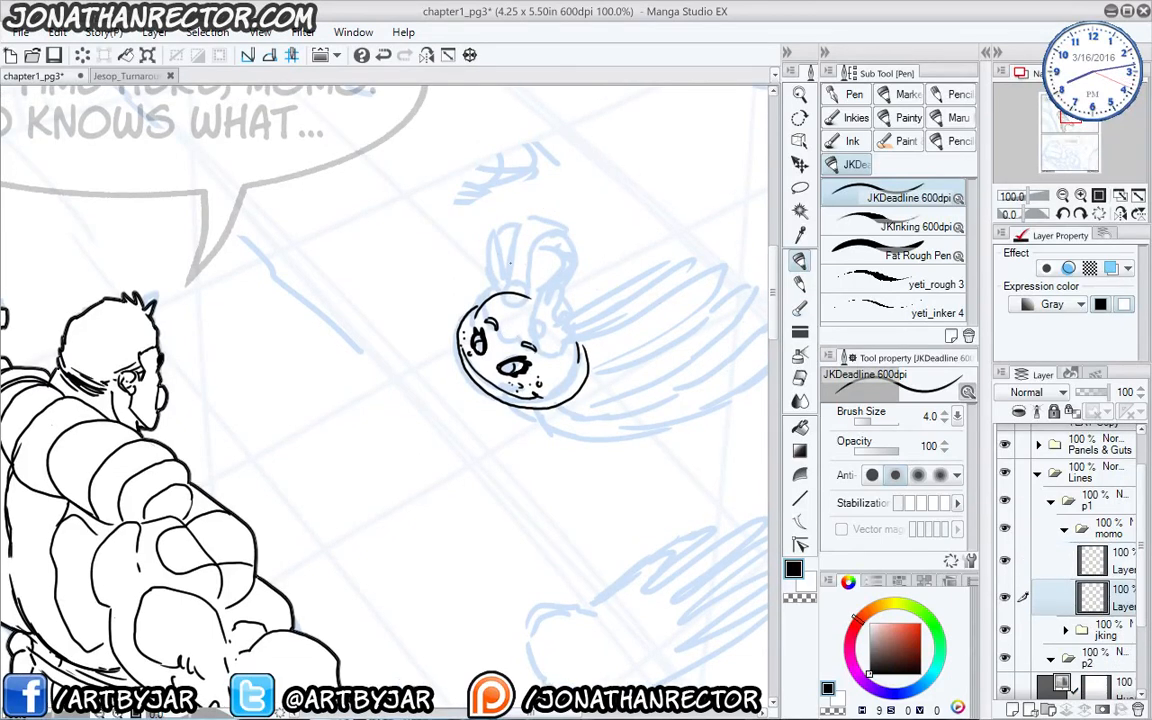
pyautogui.press('e')
pyautogui.moveTo(527, 298)
pyautogui.mouseDown()
pyautogui.moveTo(478, 296)
pyautogui.moveTo(474, 309)
pyautogui.mouseUp()
pyautogui.moveTo(575, 341); pyautogui.dragTo(577, 351)
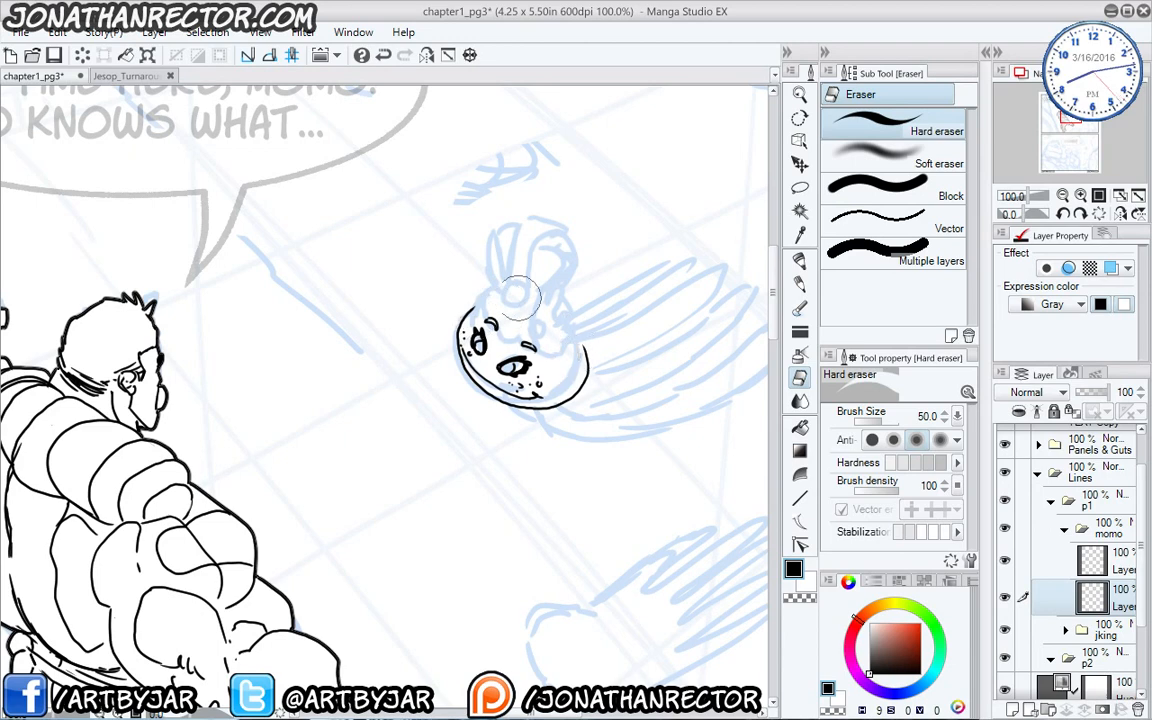
pyautogui.press('p')
pyautogui.moveTo(462, 322)
pyautogui.mouseDown()
pyautogui.moveTo(480, 295)
pyautogui.moveTo(530, 286)
pyautogui.moveTo(584, 345)
pyautogui.mouseUp()
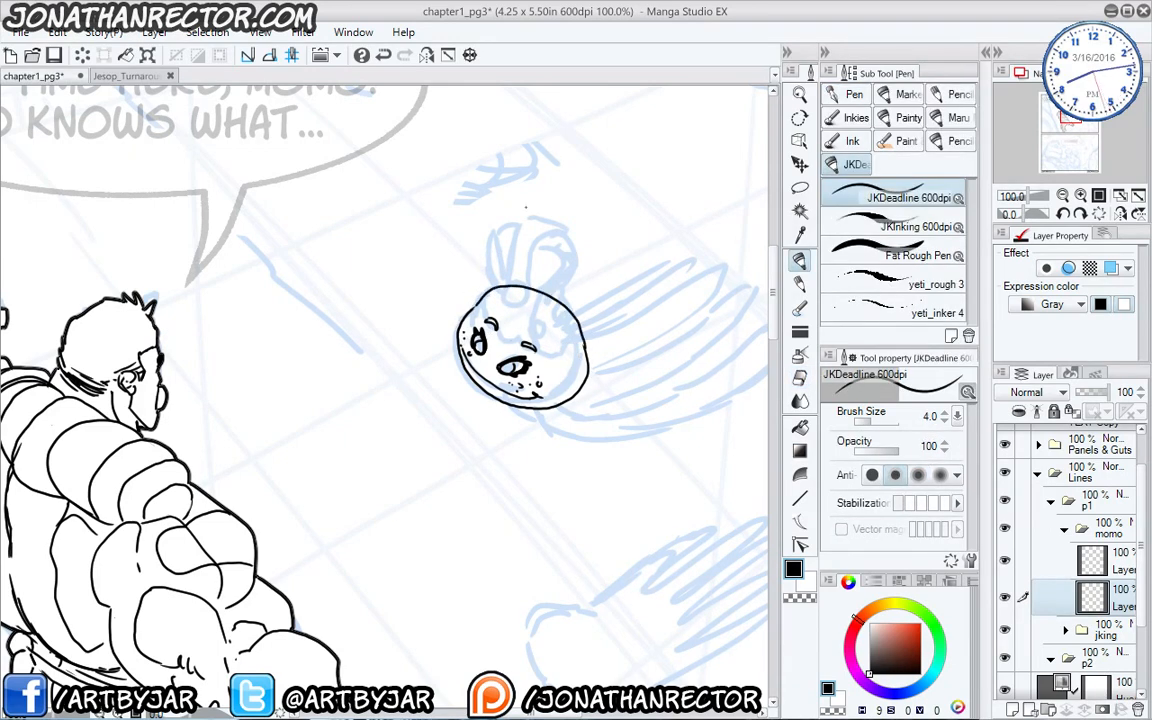
# Ink the jagged hair fringe across Momo's forehead on the new layer above the face.
pyautogui.click(1092, 561)
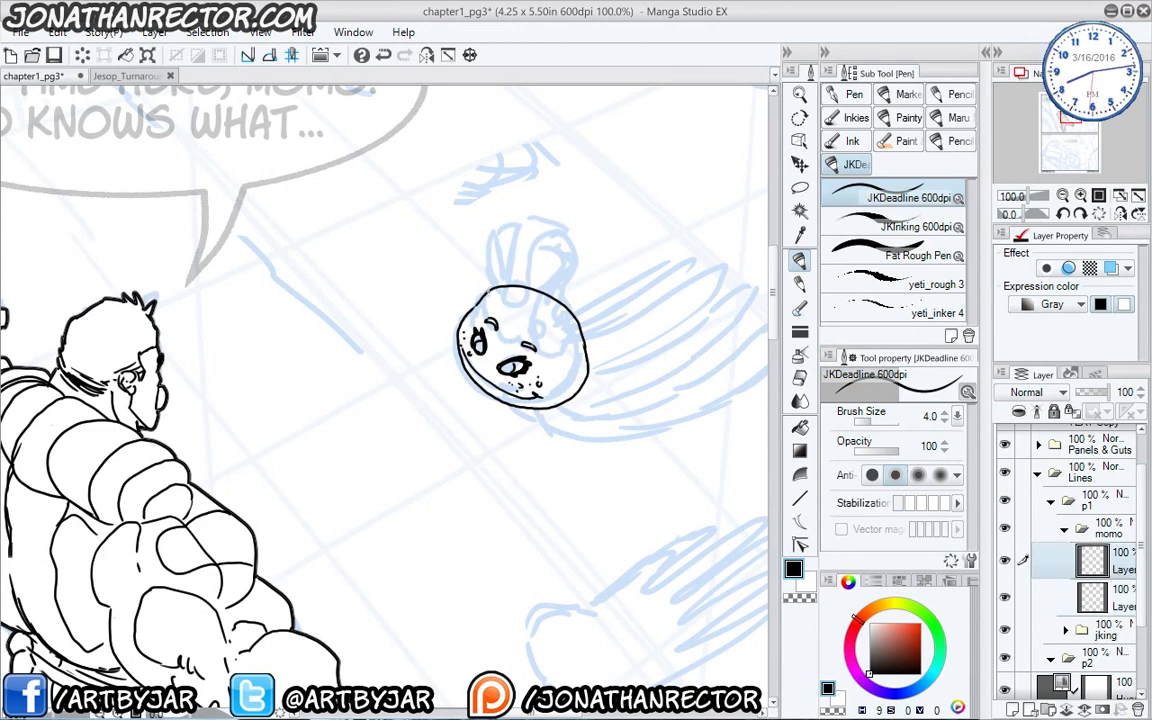
pyautogui.moveTo(482, 297); pyautogui.dragTo(583, 352)
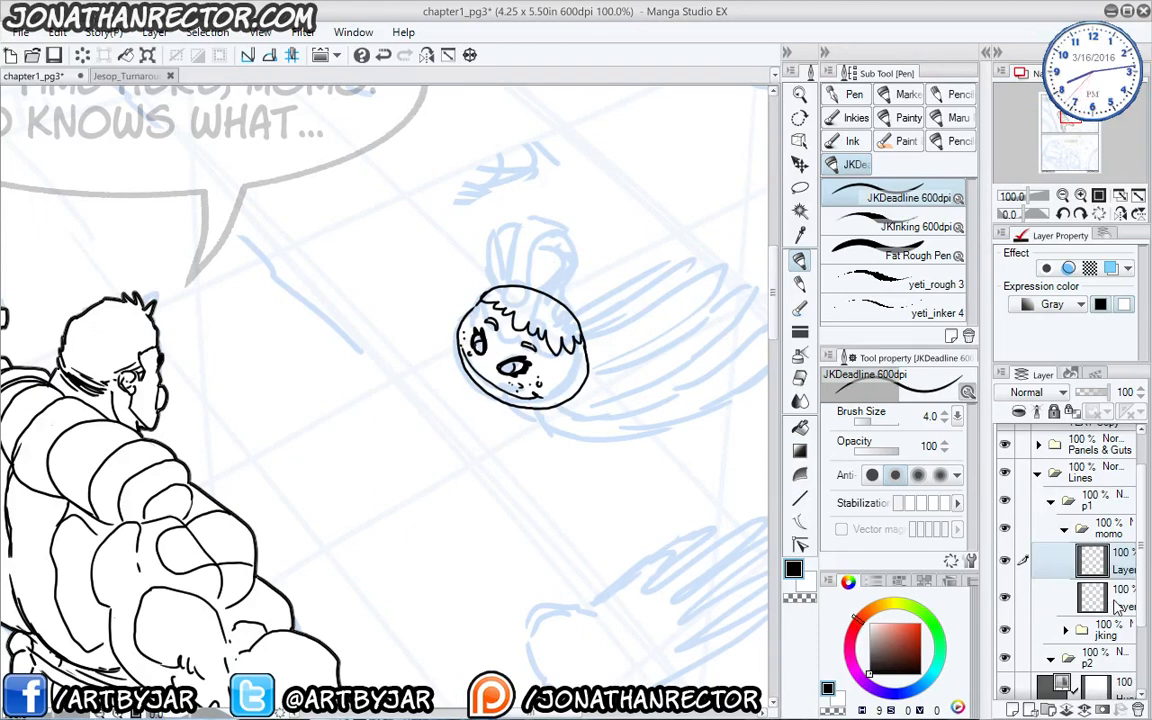
pyautogui.click(1060, 597)
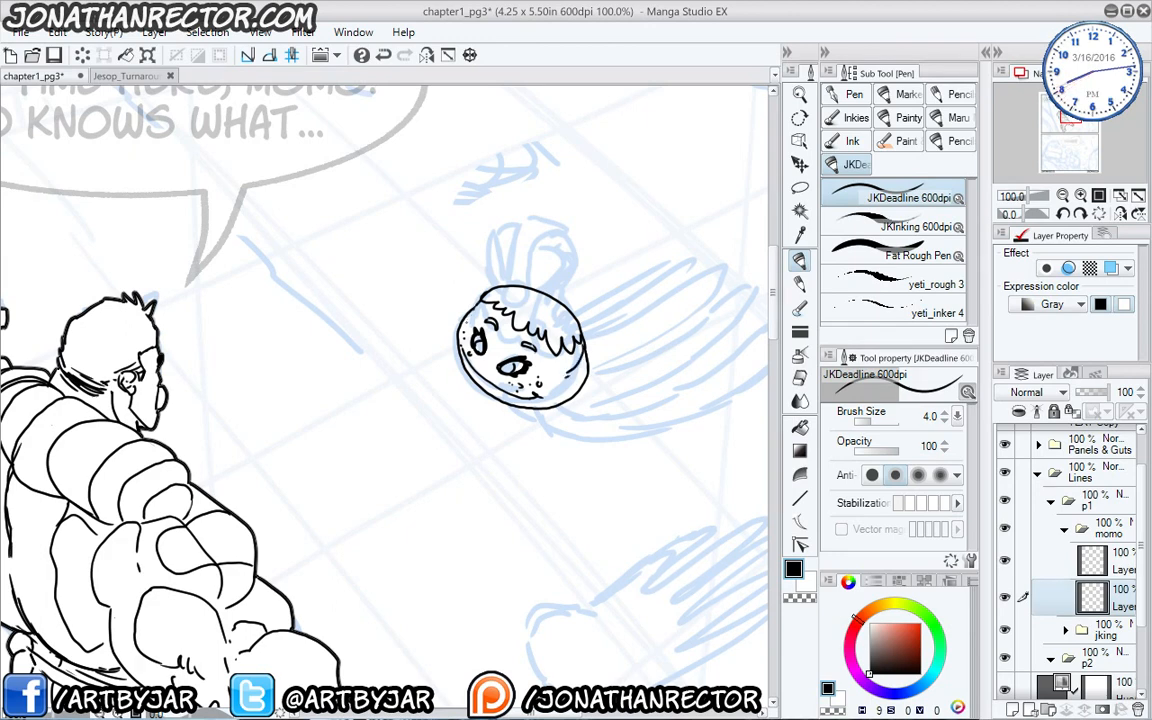
# Add another raster layer above the fringe and ink the round hair knot and the cluster of small round ornaments beside it.
pyautogui.click(1104, 553)
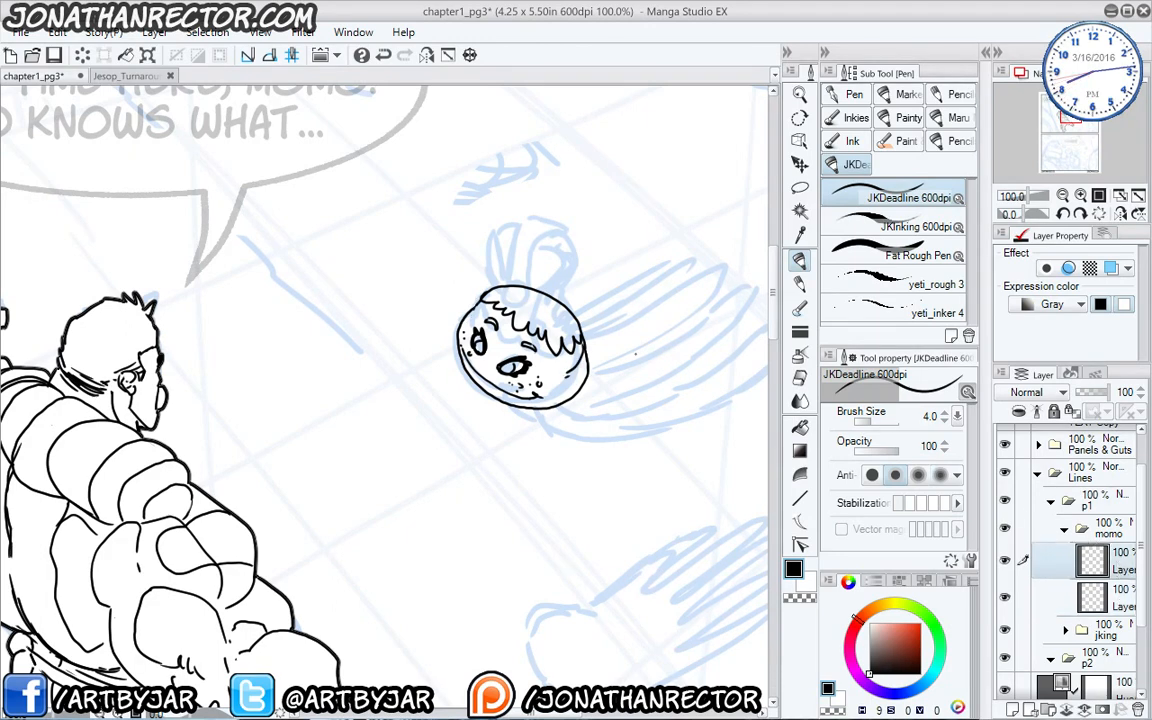
pyautogui.hotkey('ctrl', 'shift', 'n')
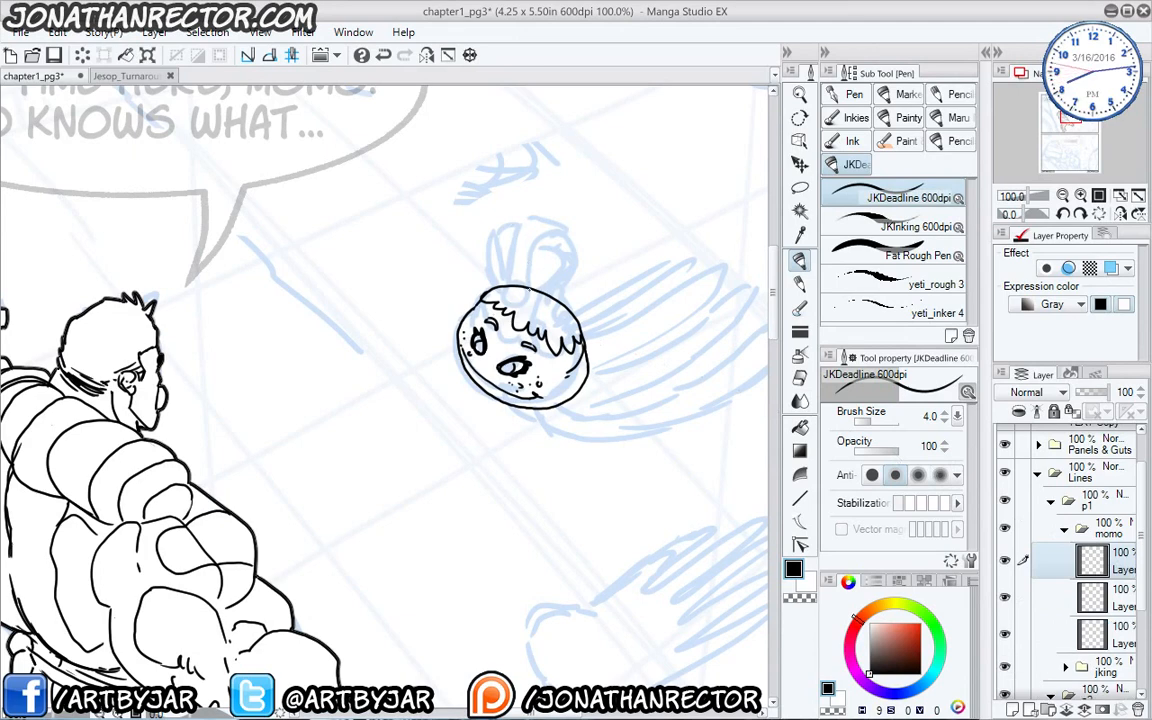
pyautogui.moveTo(506, 297)
pyautogui.mouseDown()
pyautogui.moveTo(512, 278)
pyautogui.moveTo(528, 296)
pyautogui.mouseUp()
pyautogui.moveTo(581, 294); pyautogui.dragTo(586, 310)
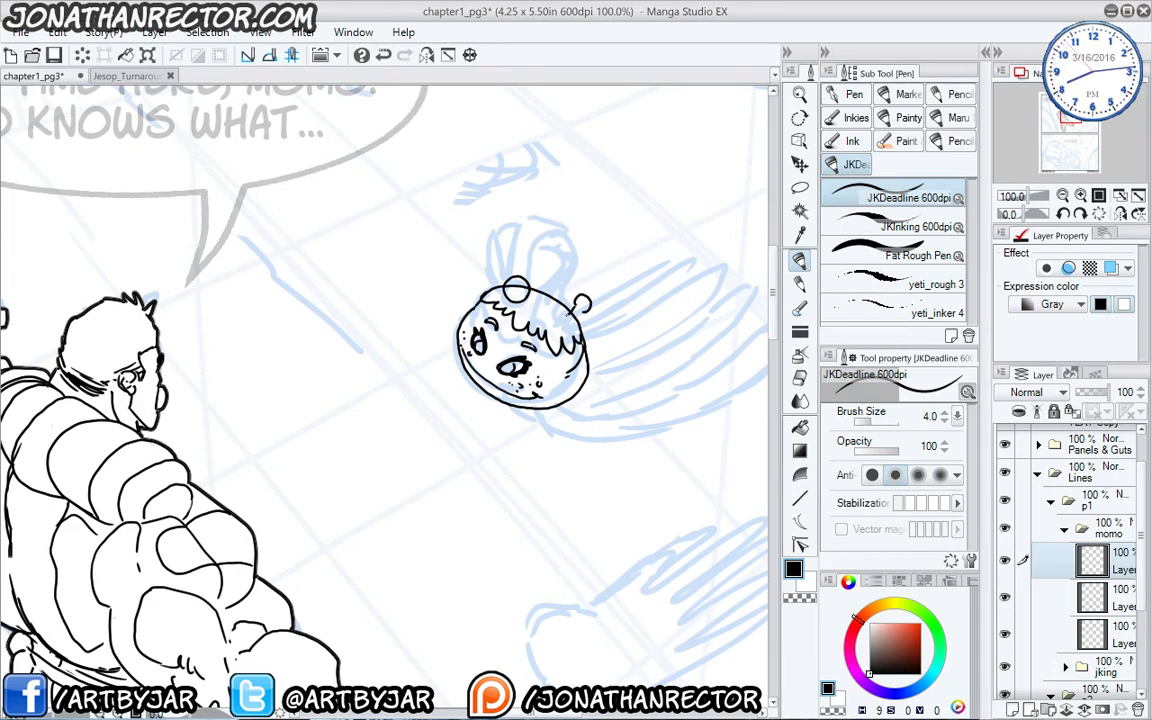
pyautogui.moveTo(557, 283); pyautogui.dragTo(591, 322)
pyautogui.moveTo(535, 283)
pyautogui.mouseDown()
pyautogui.moveTo(538, 299)
pyautogui.moveTo(516, 314)
pyautogui.moveTo(492, 298)
pyautogui.moveTo(557, 288)
pyautogui.moveTo(500, 303)
pyautogui.mouseUp()
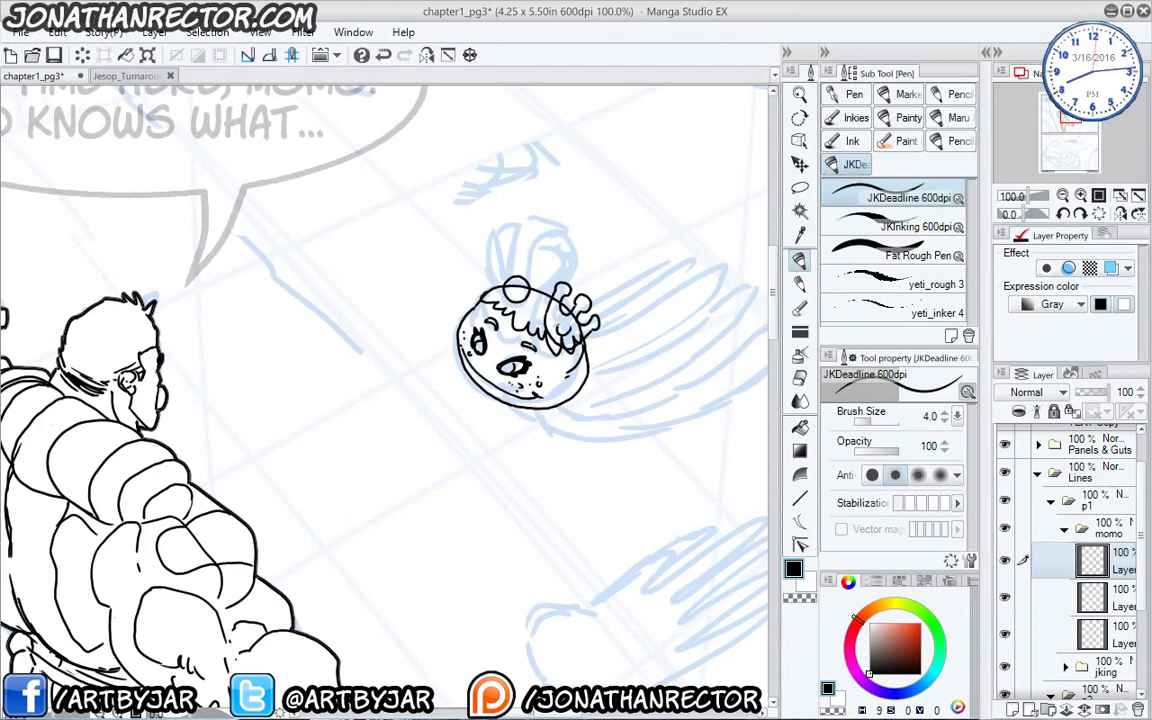
pyautogui.moveTo(561, 334); pyautogui.dragTo(571, 341)
# Erase the head outline and fringe lines behind the knot and ornament cluster on the two lower layers, reducing the eraser size to 8.
pyautogui.click(1020, 630)
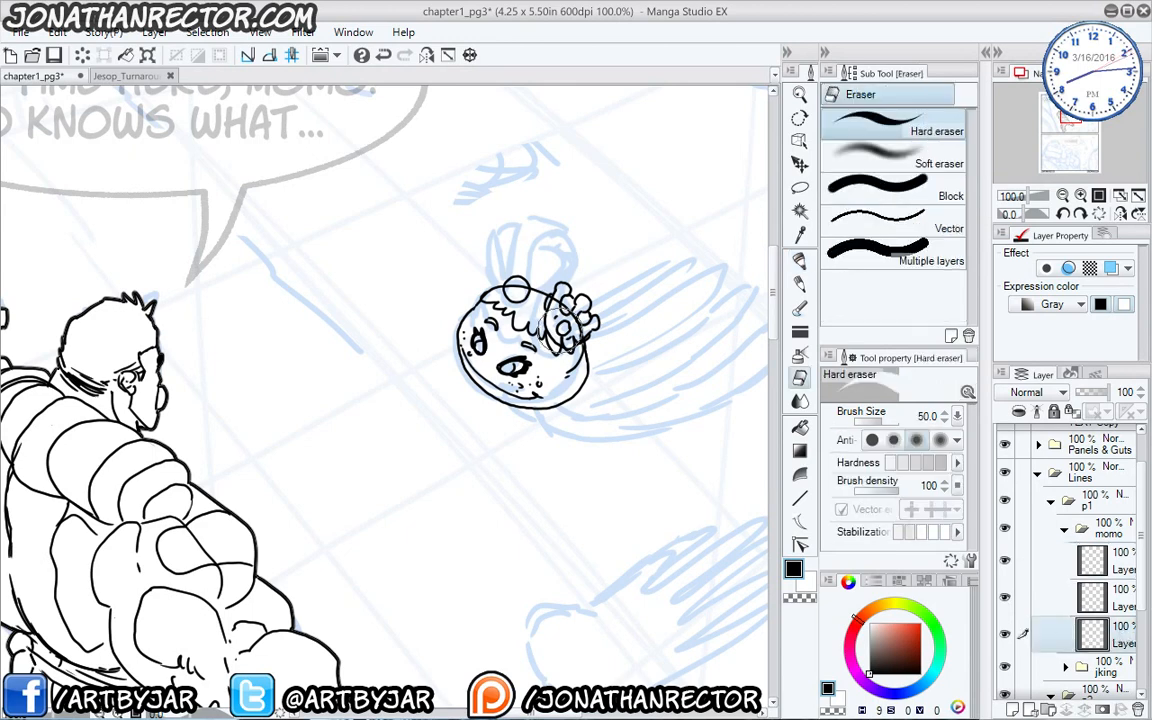
pyautogui.press('e')
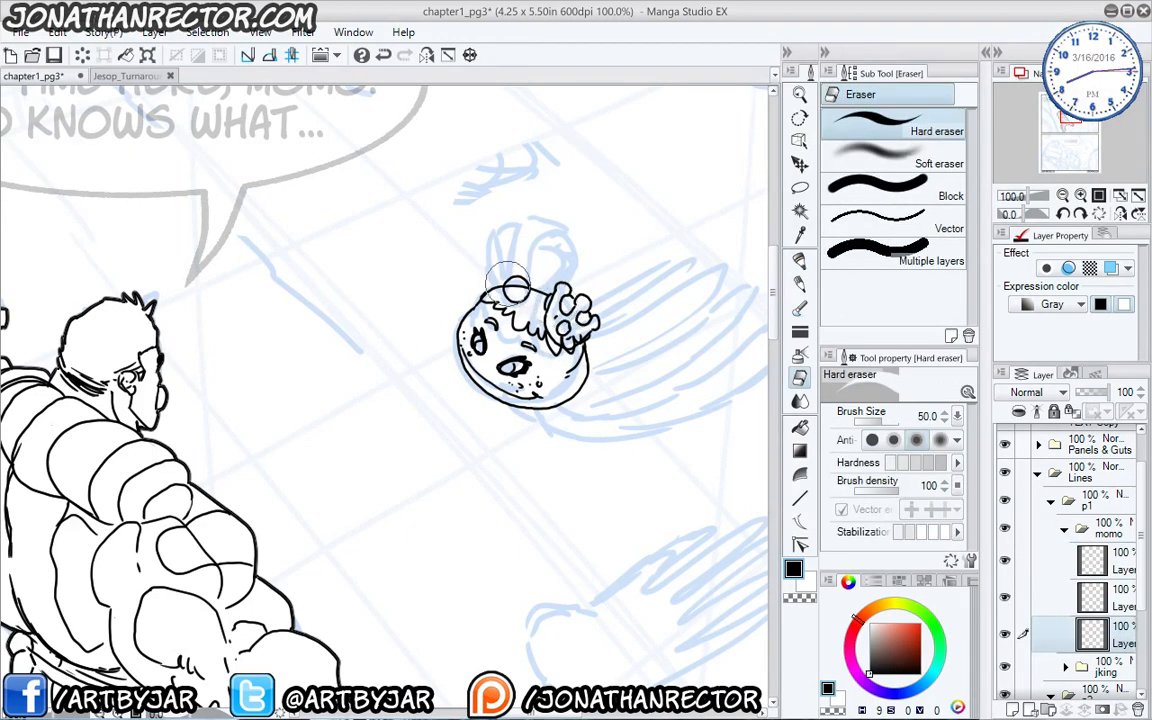
pyautogui.click(1119, 605)
pyautogui.press('[')
pyautogui.press('[')
pyautogui.press('[')
pyautogui.press('[')
pyautogui.press('[')
pyautogui.press('[')
pyautogui.press('[')
pyautogui.press('[')
pyautogui.press('[')
pyautogui.moveTo(522, 304); pyautogui.dragTo(512, 303)
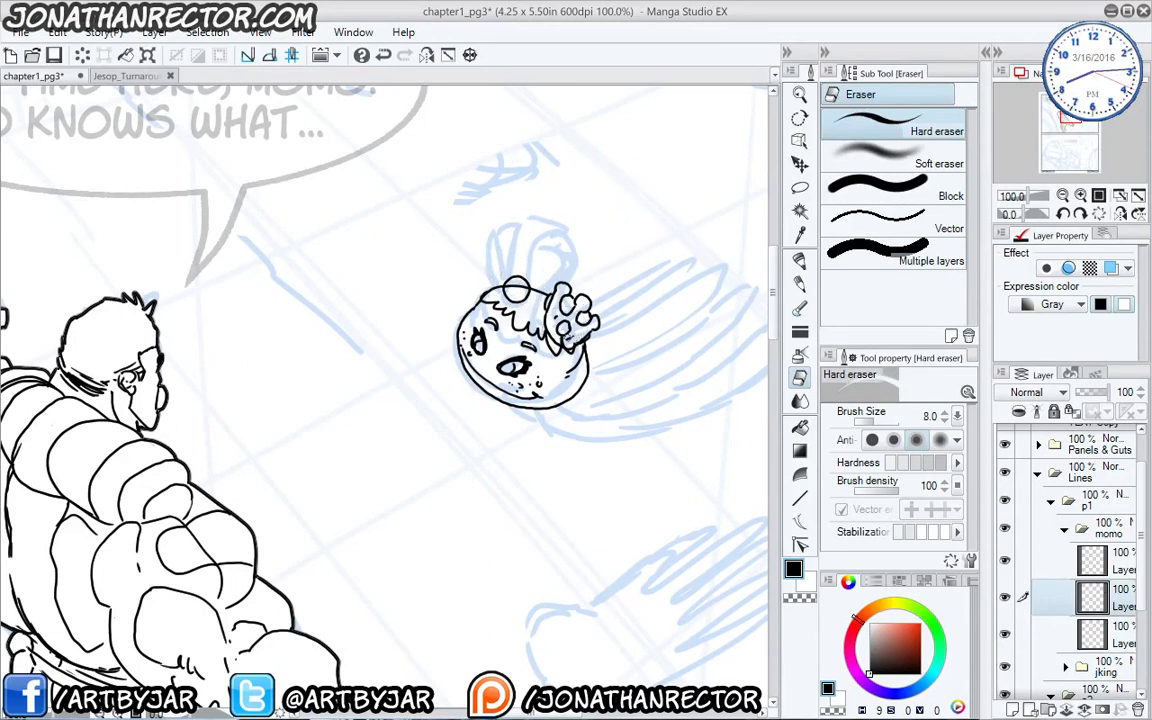
pyautogui.moveTo(566, 341); pyautogui.dragTo(572, 338)
# Add a top raster layer in the momo folder and ink the fan-shaped hair tuft rising from the round knot.
pyautogui.click(1104, 573)
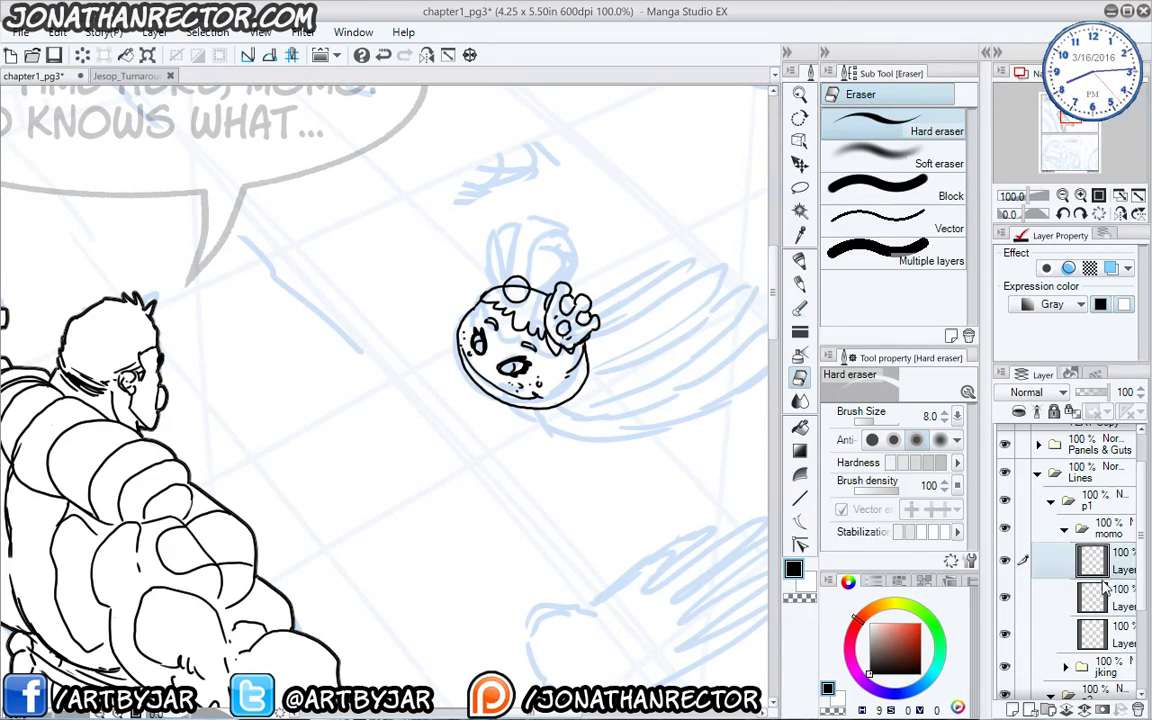
pyautogui.press('p')
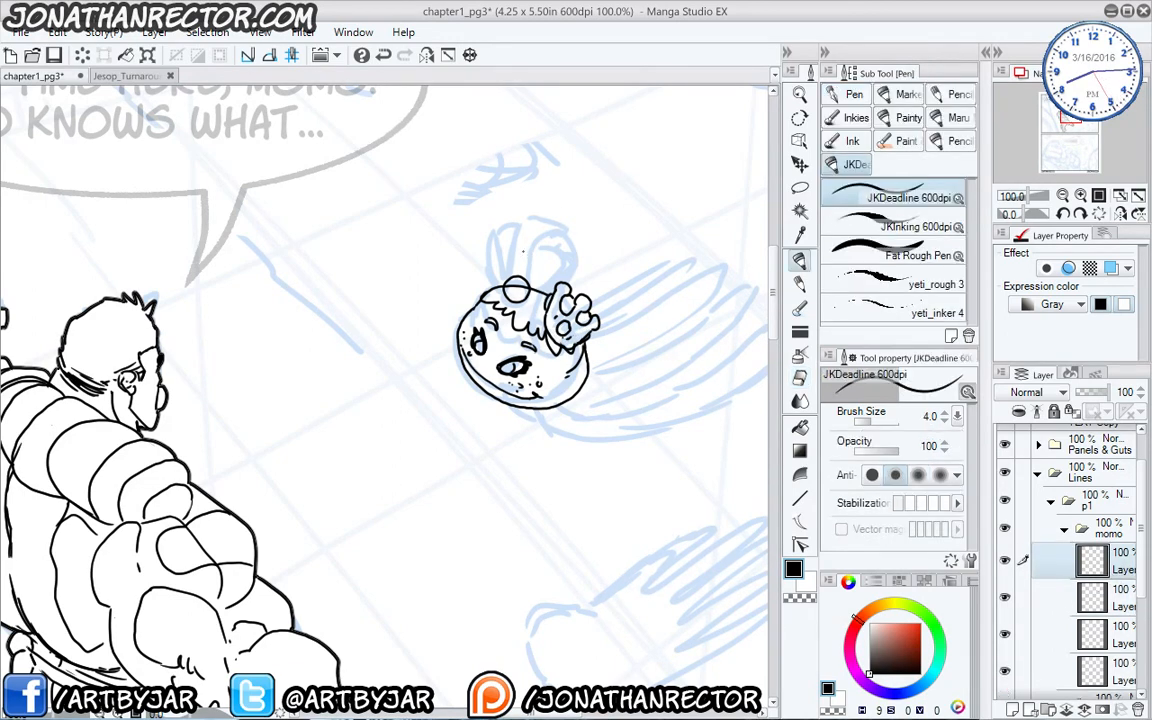
pyautogui.moveTo(532, 268); pyautogui.dragTo(544, 310)
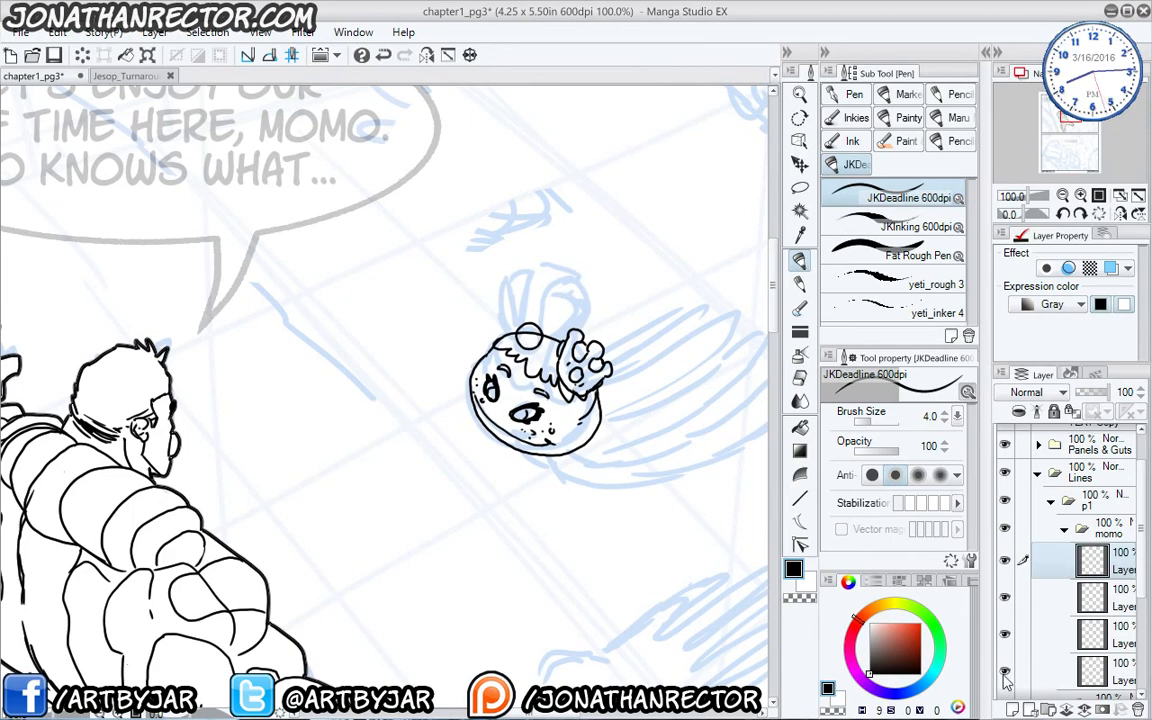
pyautogui.moveTo(547, 328)
pyautogui.mouseDown()
pyautogui.moveTo(574, 301)
pyautogui.moveTo(561, 330)
pyautogui.mouseUp()
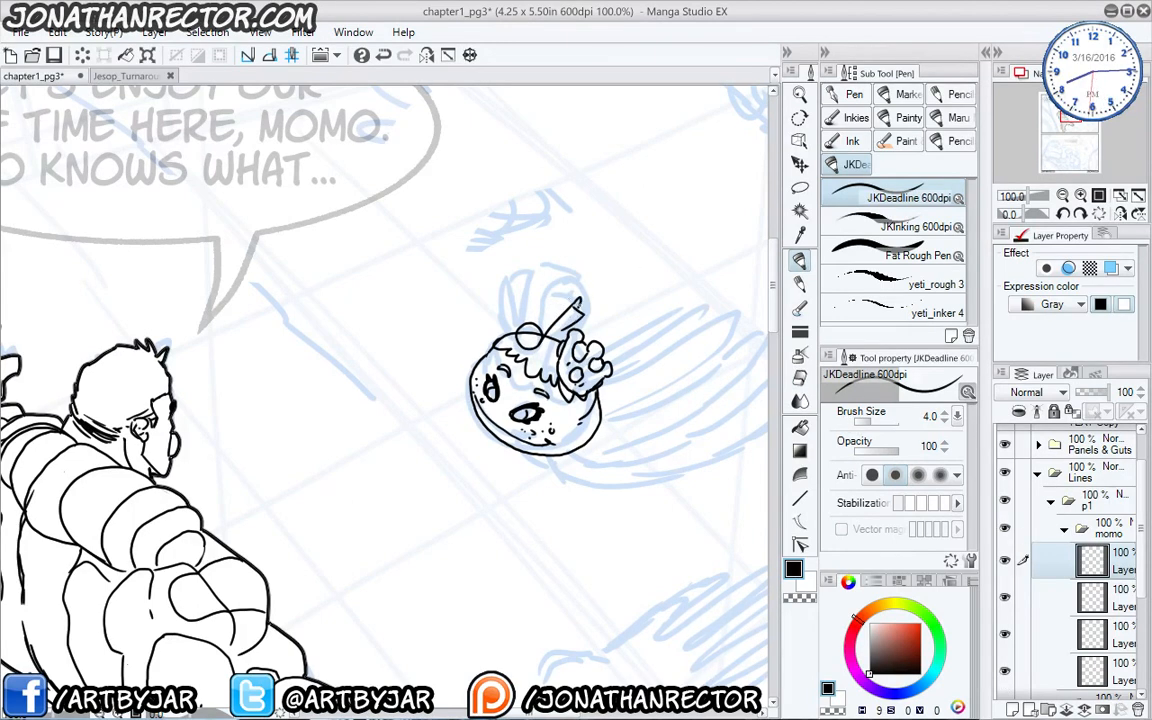
pyautogui.moveTo(564, 281)
pyautogui.mouseDown()
pyautogui.moveTo(584, 299)
pyautogui.moveTo(537, 317)
pyautogui.moveTo(545, 284)
pyautogui.moveTo(521, 320)
pyautogui.mouseUp()
pyautogui.moveTo(518, 282)
pyautogui.mouseDown()
pyautogui.moveTo(523, 327)
pyautogui.moveTo(529, 276)
pyautogui.moveTo(511, 333)
pyautogui.mouseUp()
pyautogui.moveTo(496, 291)
pyautogui.mouseDown()
pyautogui.moveTo(485, 312)
pyautogui.moveTo(517, 338)
pyautogui.moveTo(589, 328)
pyautogui.mouseUp()
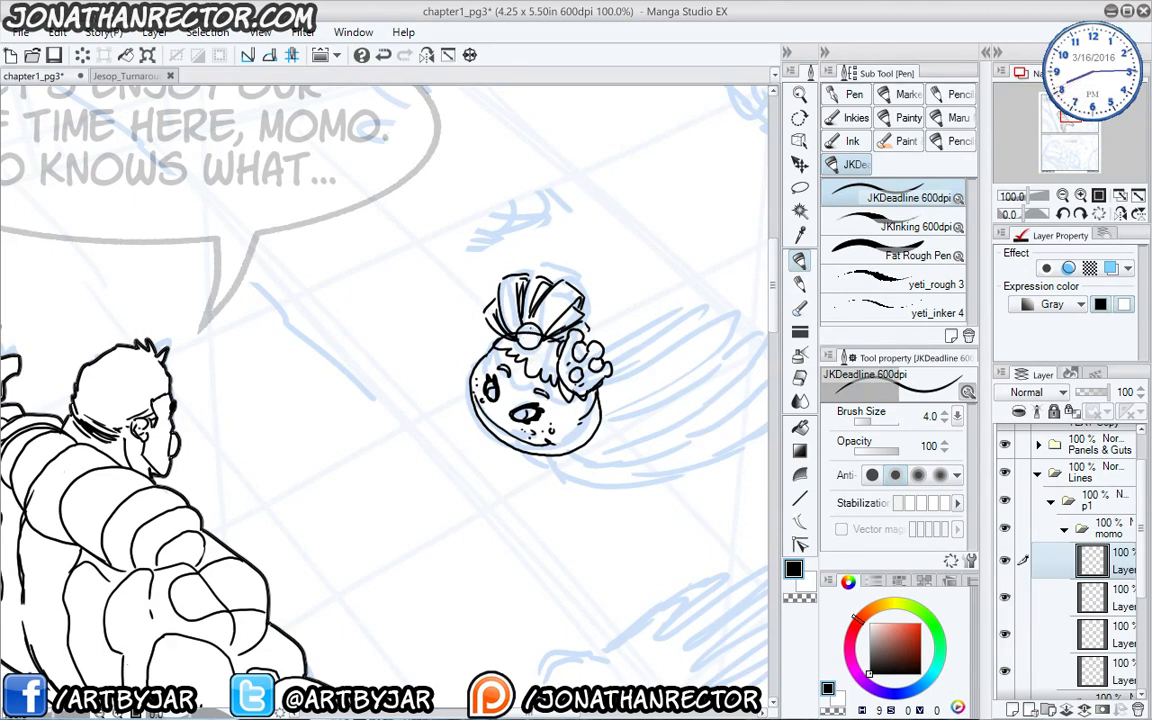
# Erase the stray head outline around the knot on the lowest momo layer with the Hard eraser.
pyautogui.click(1005, 634)
pyautogui.click(1005, 634)
pyautogui.click(1110, 672)
pyautogui.press('e')
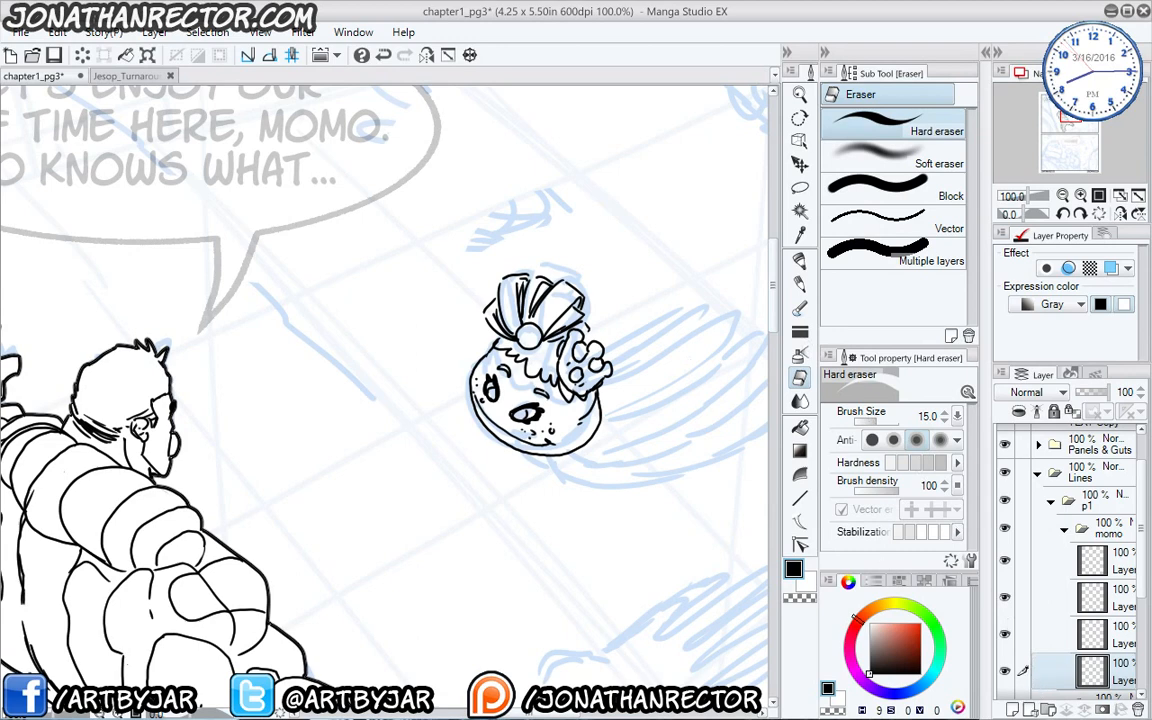
# Reactivate the top momo layer with the JKDeadline 600dpi pen and save the page.
pyautogui.click(1118, 567)
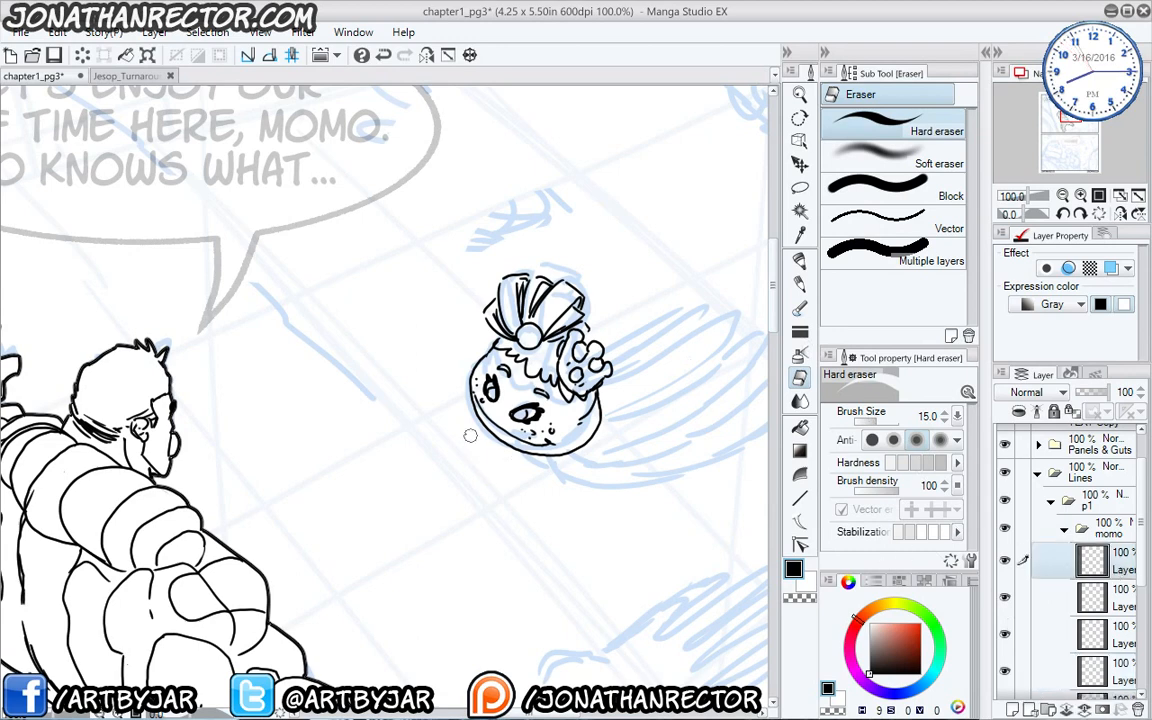
pyautogui.press('p')
pyautogui.moveTo(446, 439); pyautogui.dragTo(365, 441)
pyautogui.moveTo(373, 486); pyautogui.dragTo(374, 507)
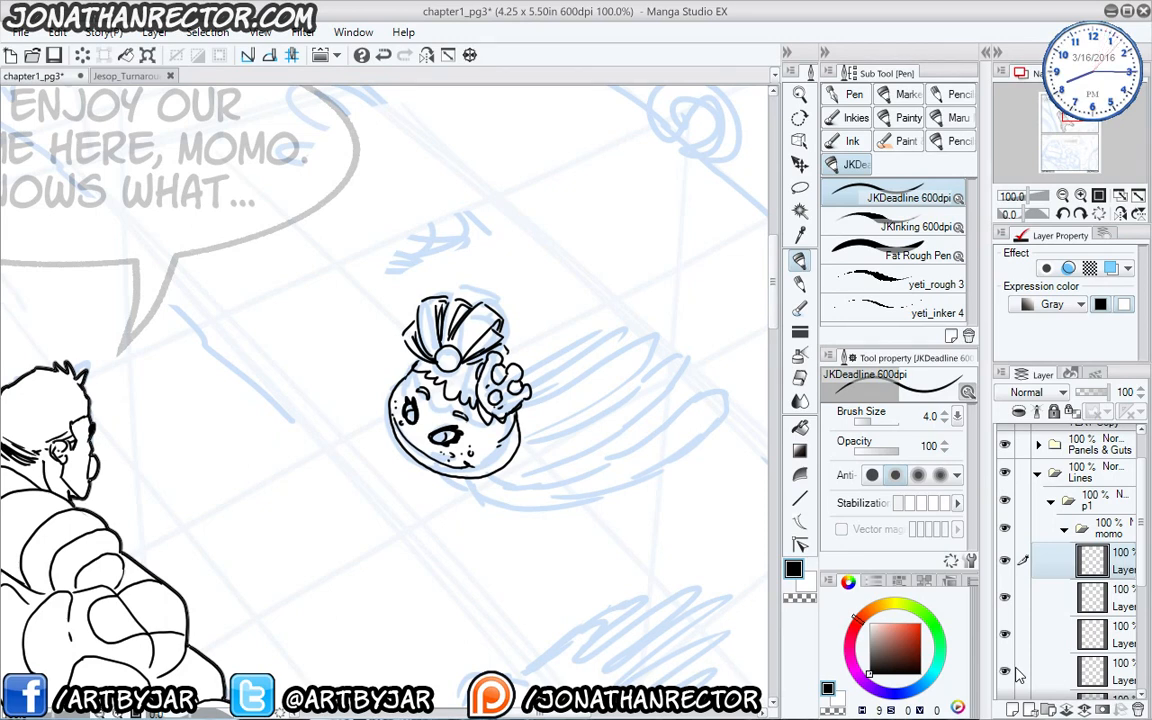
pyautogui.click(54, 54)
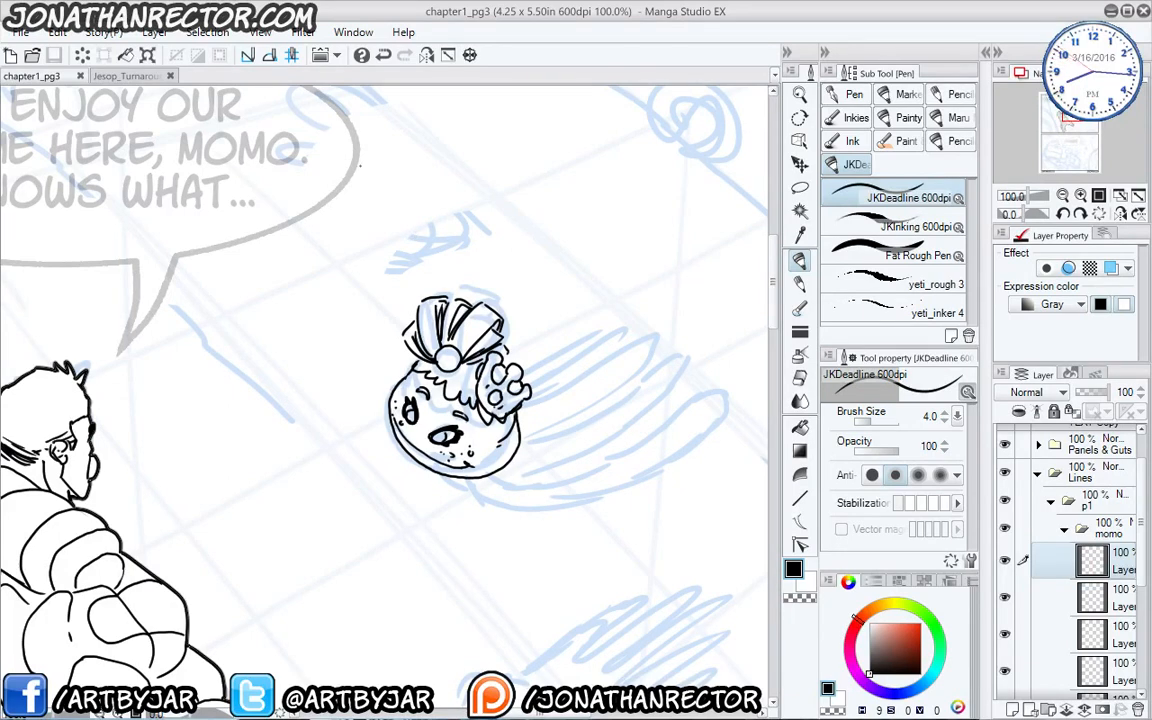
# Flip the canvas view horizontally and ink the lowest long, curved tentacle trailing from beneath Momo's head.
pyautogui.moveTo(440, 400); pyautogui.dragTo(311, 307)
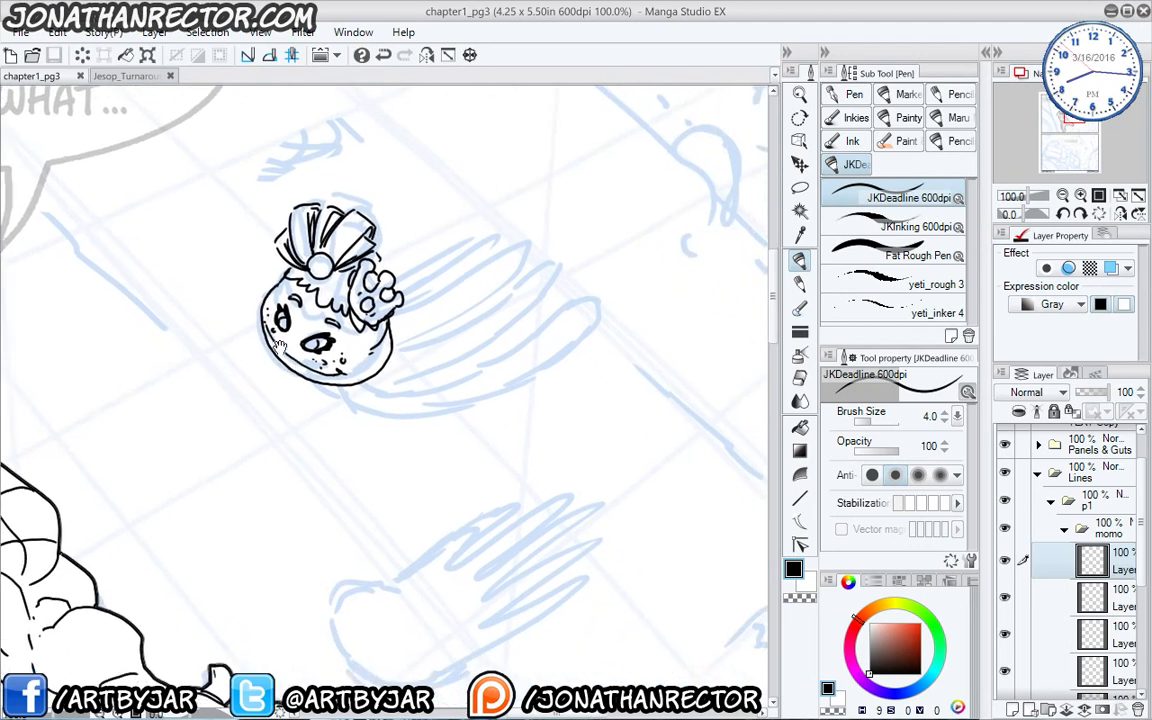
pyautogui.click(427, 56)
pyautogui.moveTo(364, 412)
pyautogui.mouseDown()
pyautogui.moveTo(429, 414)
pyautogui.moveTo(418, 380)
pyautogui.moveTo(312, 372)
pyautogui.moveTo(218, 292)
pyautogui.moveTo(312, 345)
pyautogui.moveTo(462, 380)
pyautogui.moveTo(380, 422)
pyautogui.moveTo(232, 300)
pyautogui.moveTo(350, 360)
pyautogui.moveTo(462, 396)
pyautogui.moveTo(464, 374)
pyautogui.mouseUp()
pyautogui.hotkey('ctrl', 'z')
pyautogui.hotkey('ctrl', 'z')
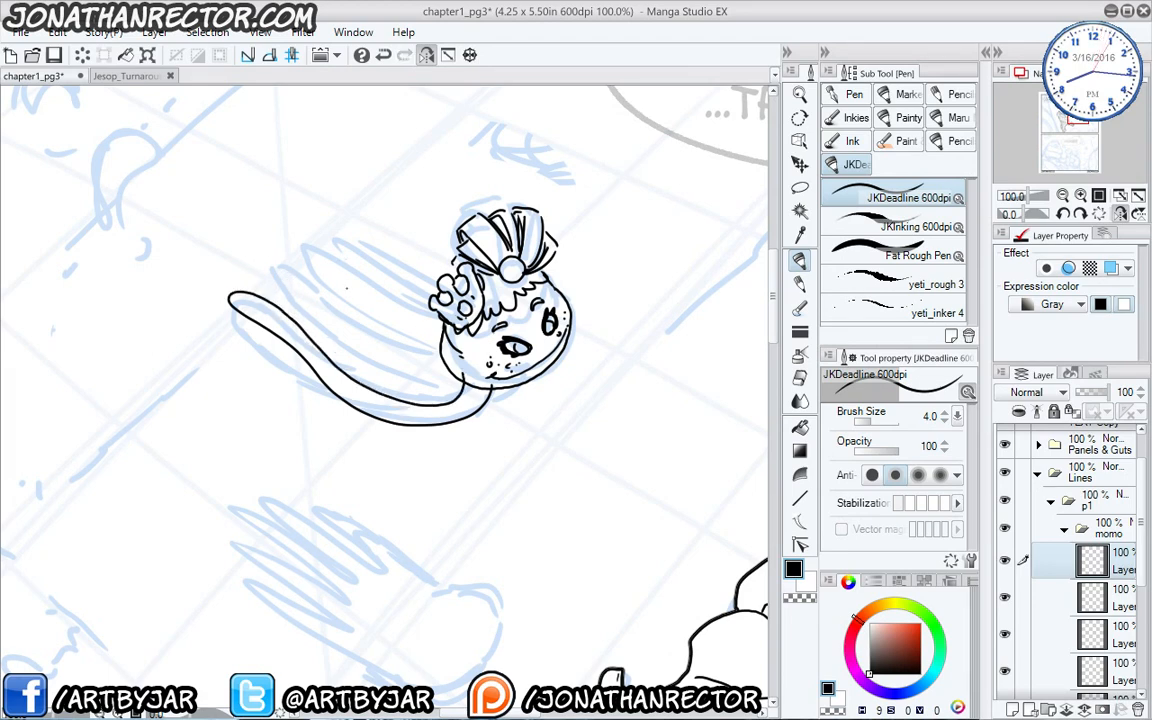
pyautogui.moveTo(377, 387); pyautogui.dragTo(399, 418)
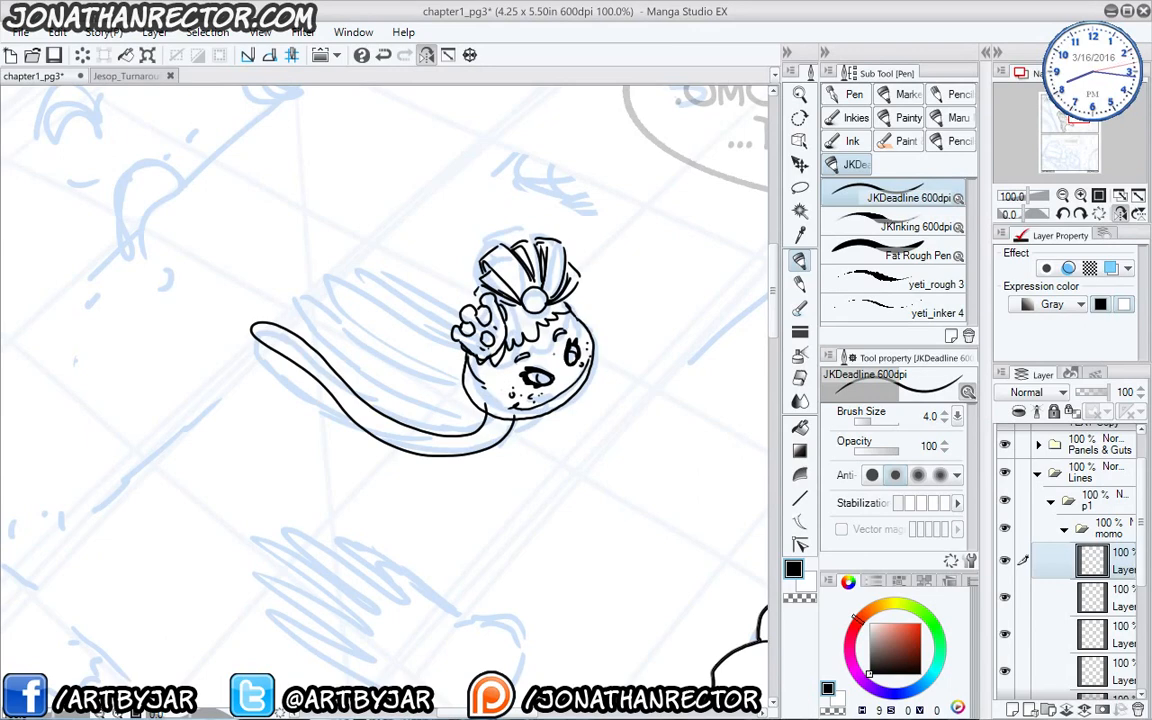
# Ink two more long tentacles trailing behind Momo's head, above the first one.
pyautogui.moveTo(498, 316)
pyautogui.mouseDown()
pyautogui.moveTo(435, 300)
pyautogui.moveTo(328, 244)
pyautogui.moveTo(465, 330)
pyautogui.moveTo(255, 258)
pyautogui.mouseUp()
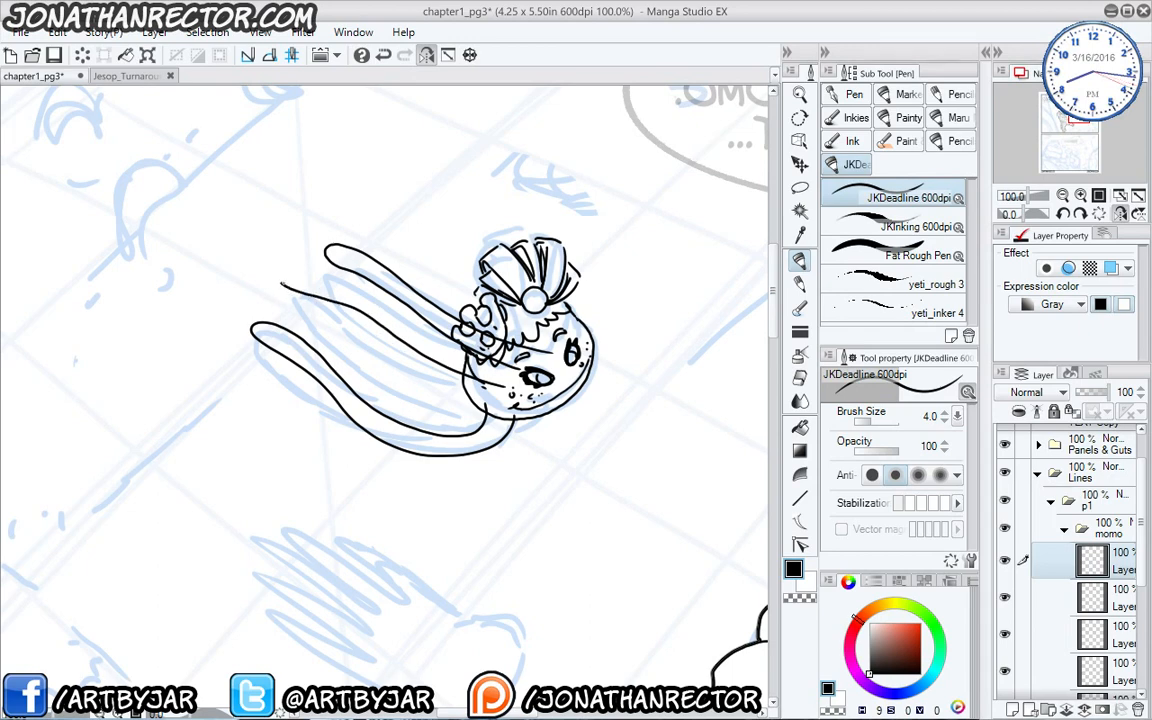
pyautogui.hotkey('ctrl', 'z')
pyautogui.moveTo(440, 338)
pyautogui.mouseDown()
pyautogui.moveTo(300, 262)
pyautogui.moveTo(280, 268)
pyautogui.moveTo(452, 356)
pyautogui.mouseUp()
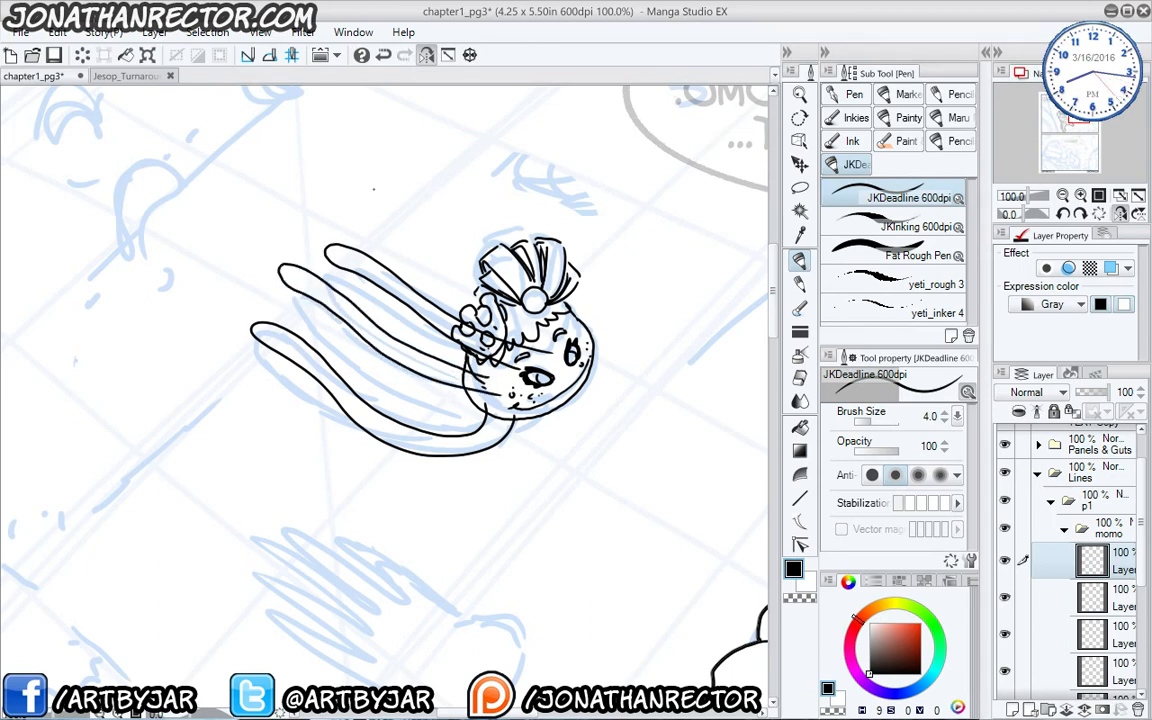
# Ink the uppermost tentacle and the overlapping ones between the existing tentacles, and switch to the Hard eraser.
pyautogui.moveTo(478, 290)
pyautogui.mouseDown()
pyautogui.moveTo(362, 224)
pyautogui.moveTo(352, 232)
pyautogui.moveTo(398, 254)
pyautogui.mouseUp()
pyautogui.hotkey('ctrl', 'z')
pyautogui.moveTo(480, 284)
pyautogui.mouseDown()
pyautogui.moveTo(405, 229)
pyautogui.moveTo(361, 215)
pyautogui.moveTo(348, 227)
pyautogui.moveTo(406, 245)
pyautogui.moveTo(465, 292)
pyautogui.mouseUp()
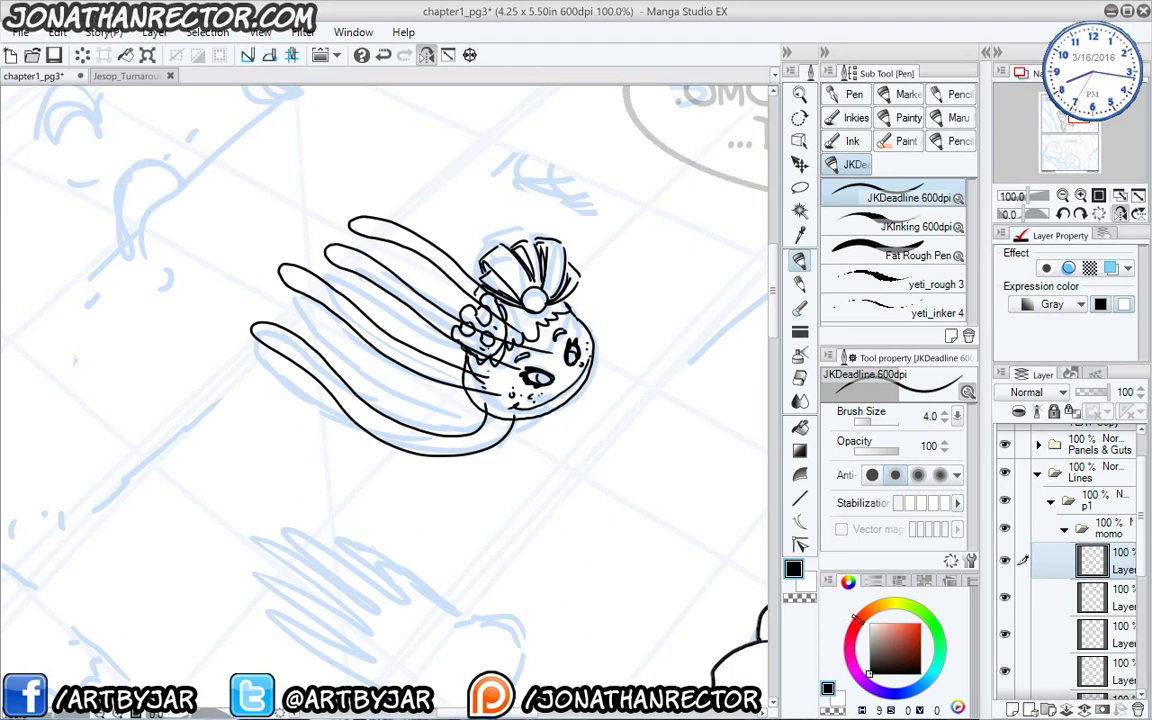
pyautogui.moveTo(470, 334)
pyautogui.mouseDown()
pyautogui.moveTo(322, 311)
pyautogui.moveTo(237, 265)
pyautogui.moveTo(255, 296)
pyautogui.moveTo(338, 332)
pyautogui.moveTo(456, 355)
pyautogui.mouseUp()
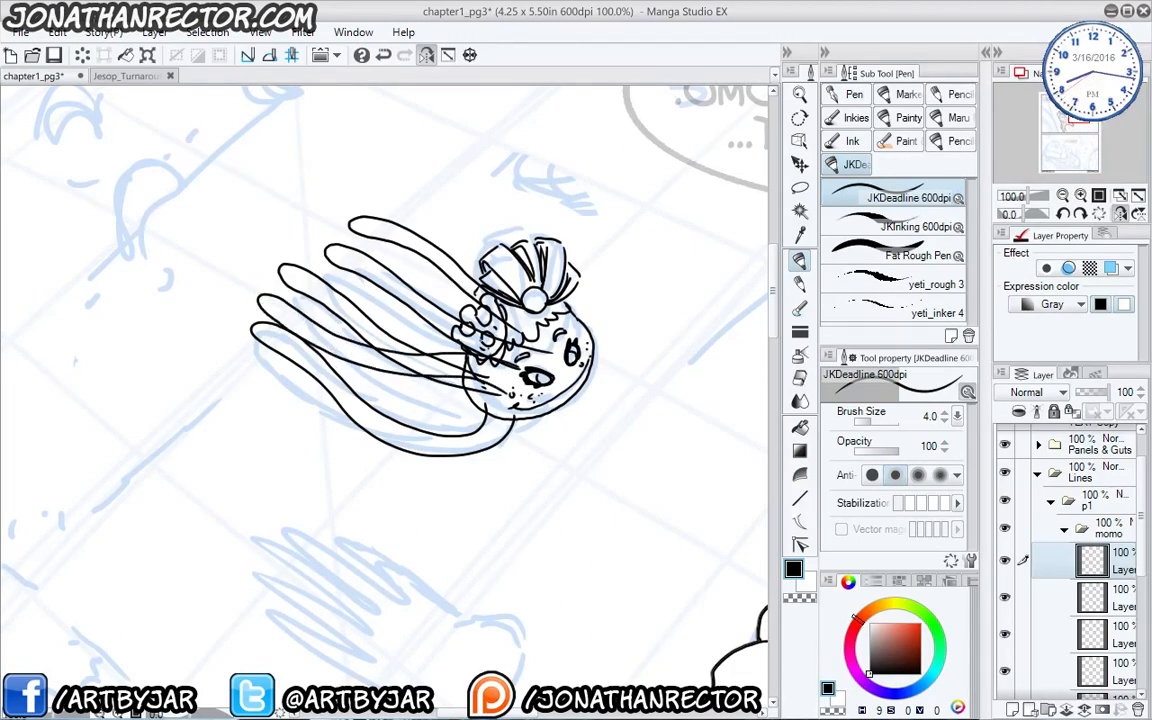
pyautogui.moveTo(476, 296)
pyautogui.mouseDown()
pyautogui.moveTo(390, 258)
pyautogui.moveTo(280, 233)
pyautogui.moveTo(274, 212)
pyautogui.moveTo(482, 279)
pyautogui.moveTo(453, 250)
pyautogui.moveTo(528, 303)
pyautogui.moveTo(489, 291)
pyautogui.moveTo(453, 327)
pyautogui.moveTo(475, 389)
pyautogui.mouseUp()
pyautogui.press('e')
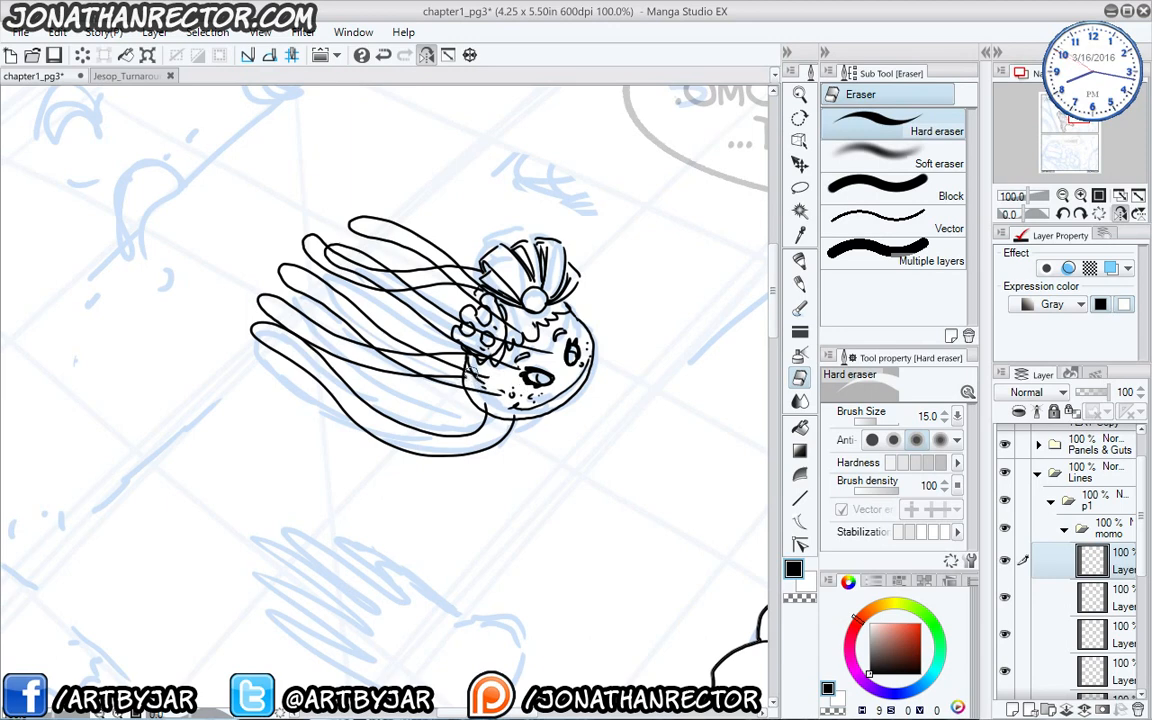
# Erase the tentacle lines overlapping Momo's hair, face and each other on the two upper momo layers, and save the page.
pyautogui.click(1093, 597)
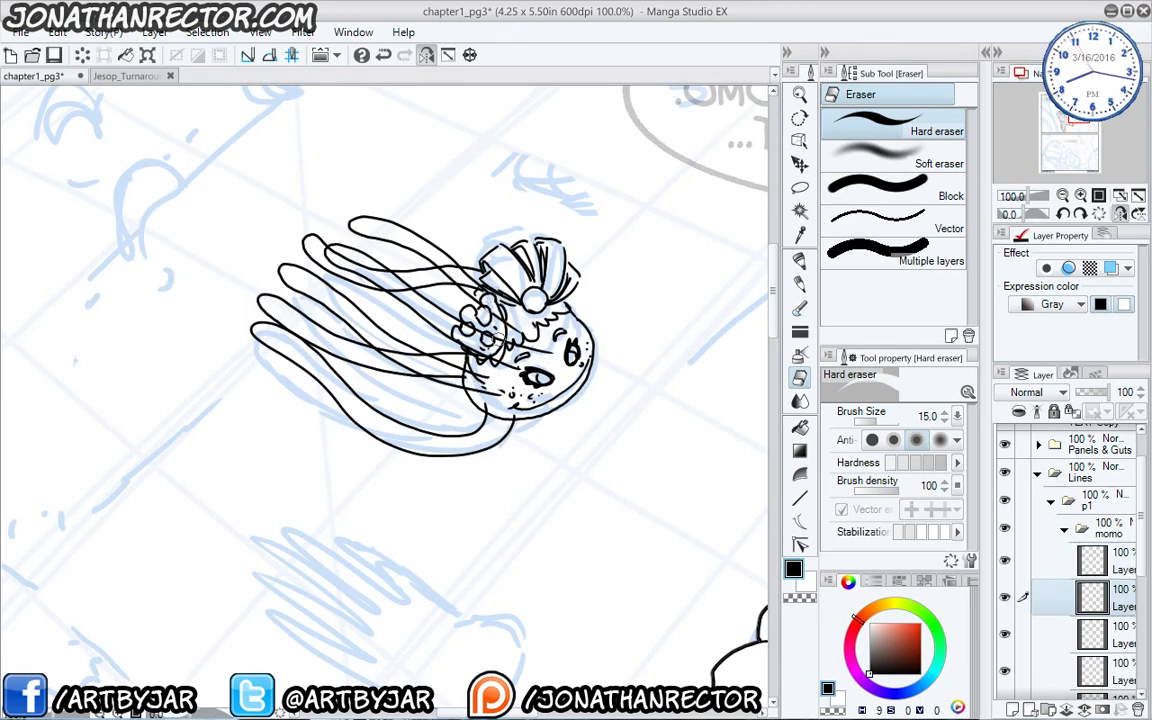
pyautogui.moveTo(467, 312); pyautogui.dragTo(511, 322)
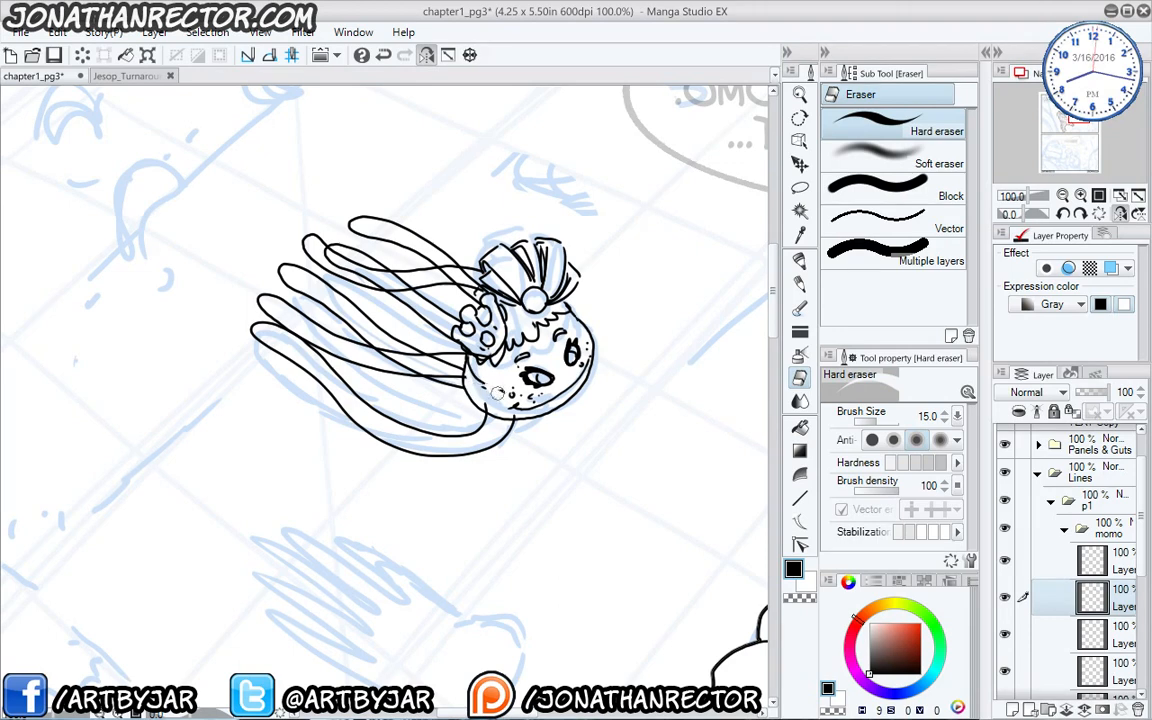
pyautogui.click(1060, 562)
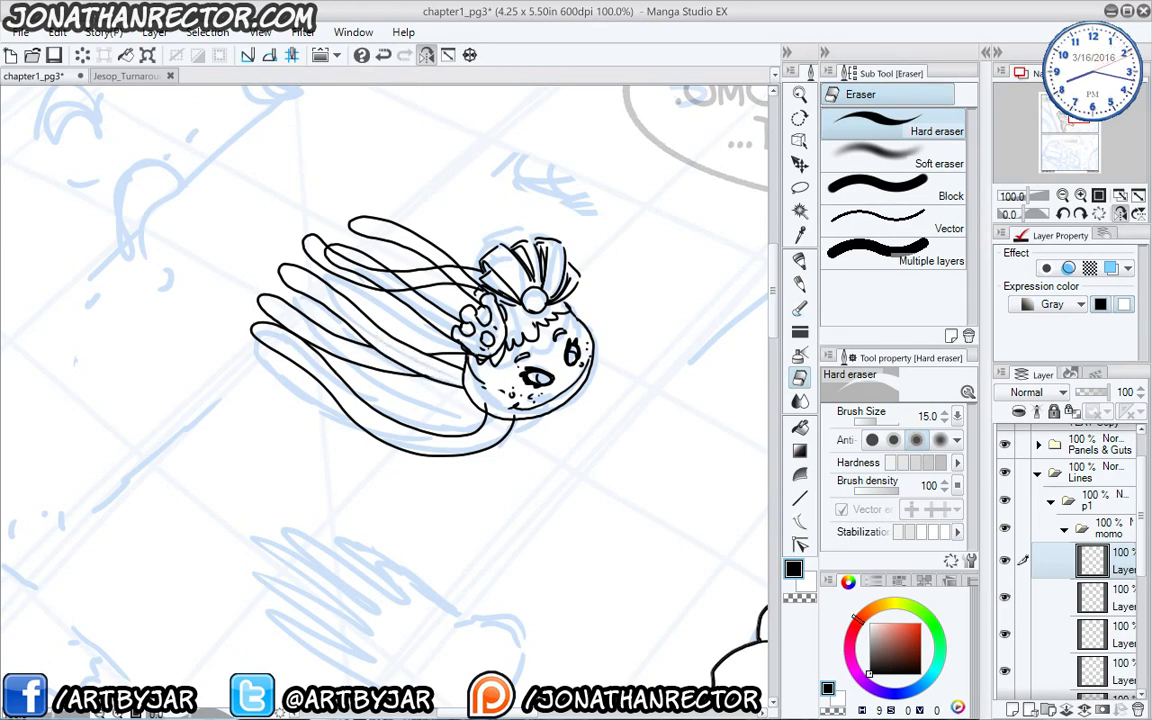
pyautogui.click(1117, 592)
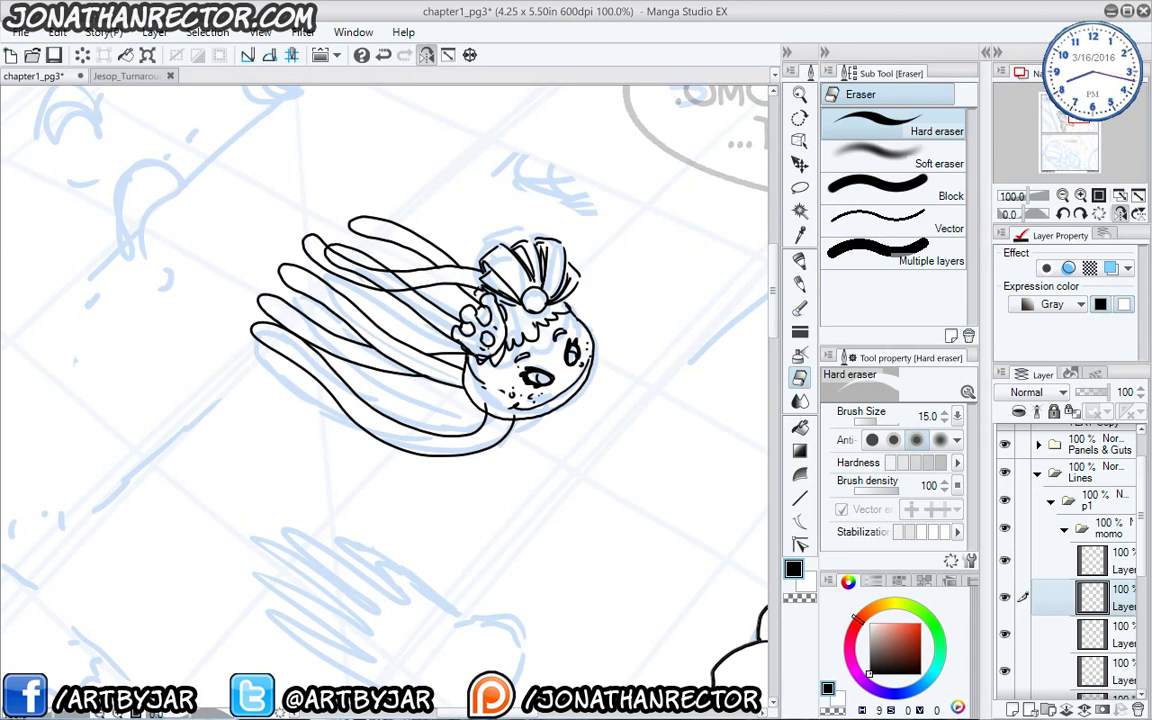
pyautogui.click(1108, 561)
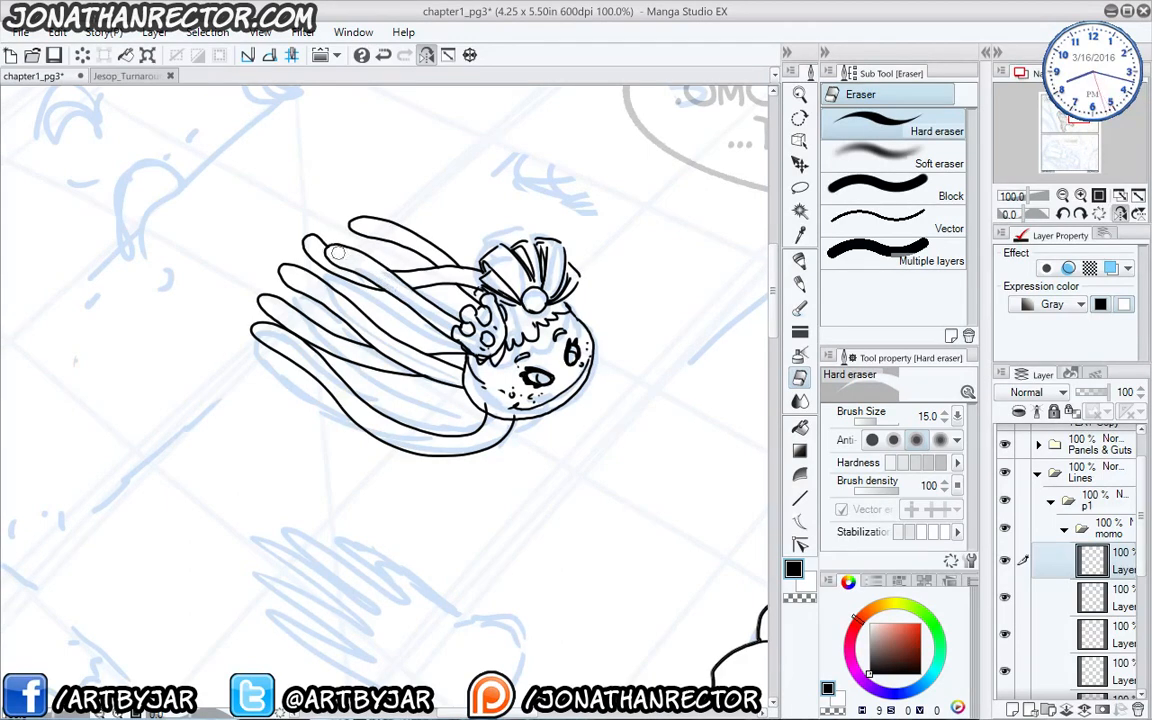
pyautogui.moveTo(359, 387); pyautogui.dragTo(383, 388)
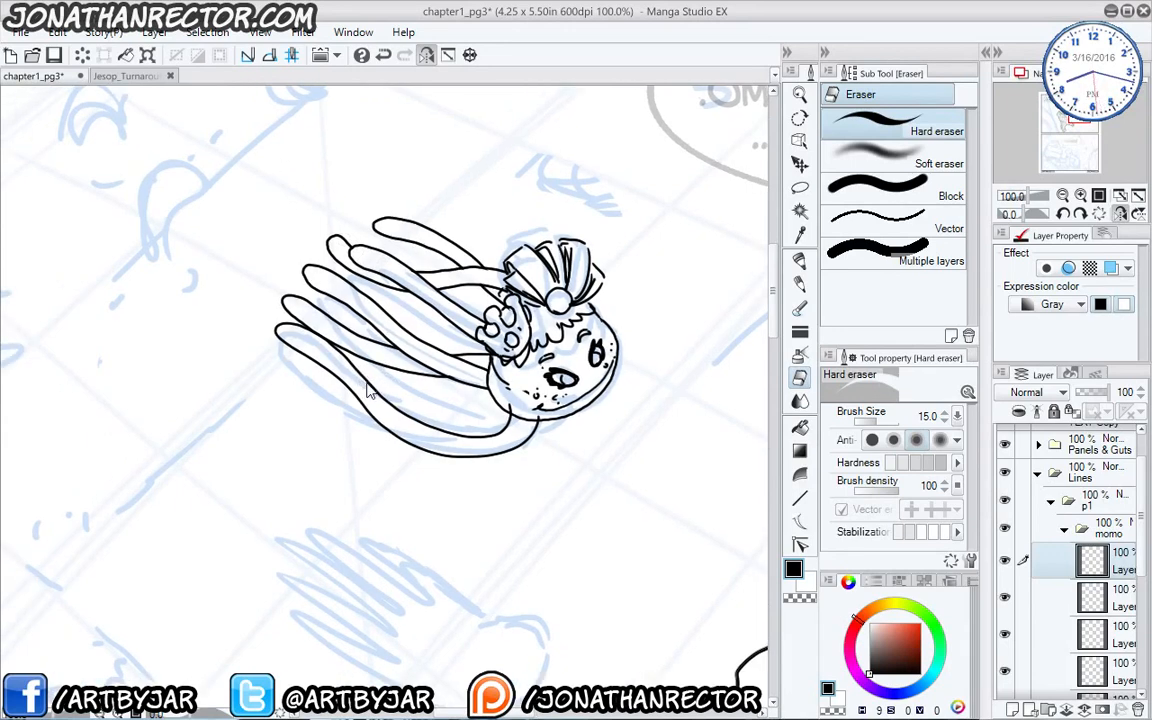
pyautogui.hotkey('ctrl', 's')
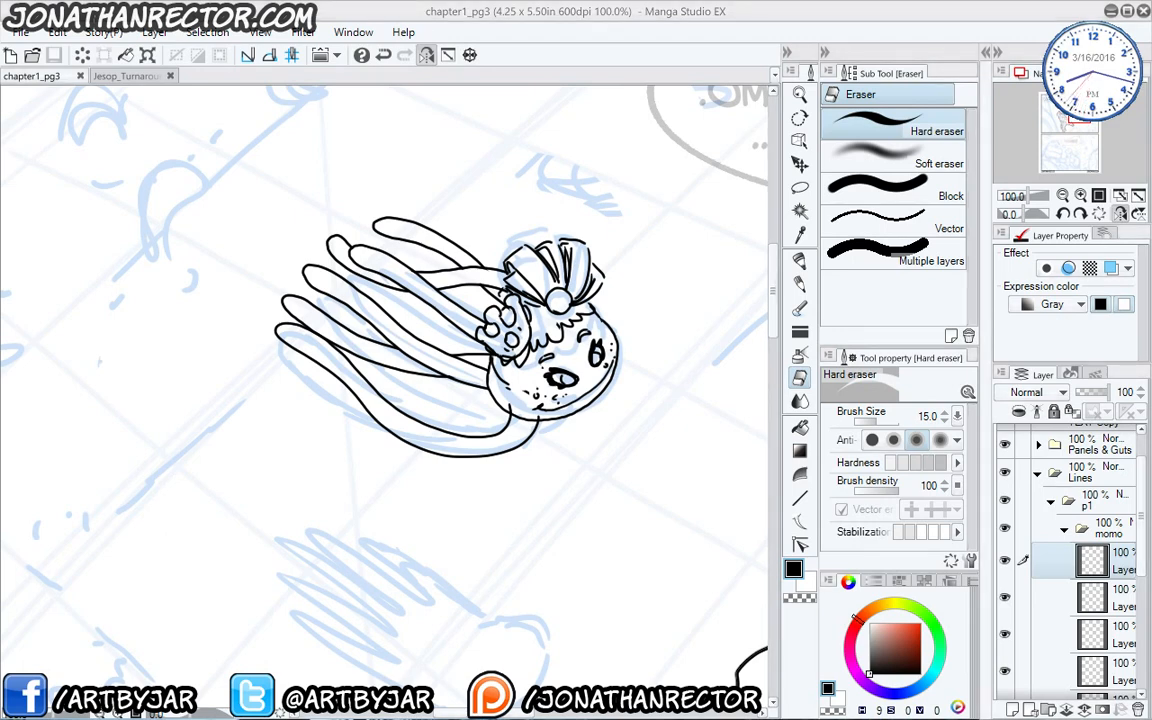
# Clean up the leftover tentacle lines at Momo's jaw with the Hard eraser and turn off the horizontal canvas flip.
pyautogui.moveTo(1151, 475); pyautogui.dragTo(479, 268)
pyautogui.doubleClick(533, 279)
pyautogui.click(533, 380)
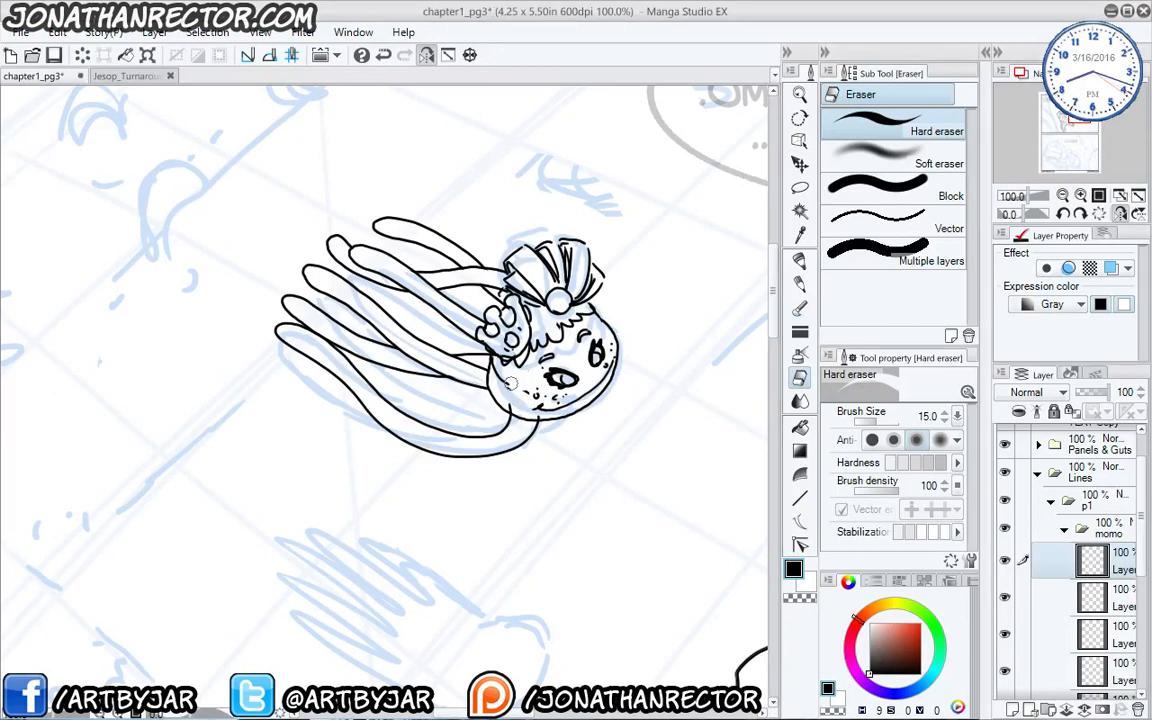
pyautogui.click(1116, 600)
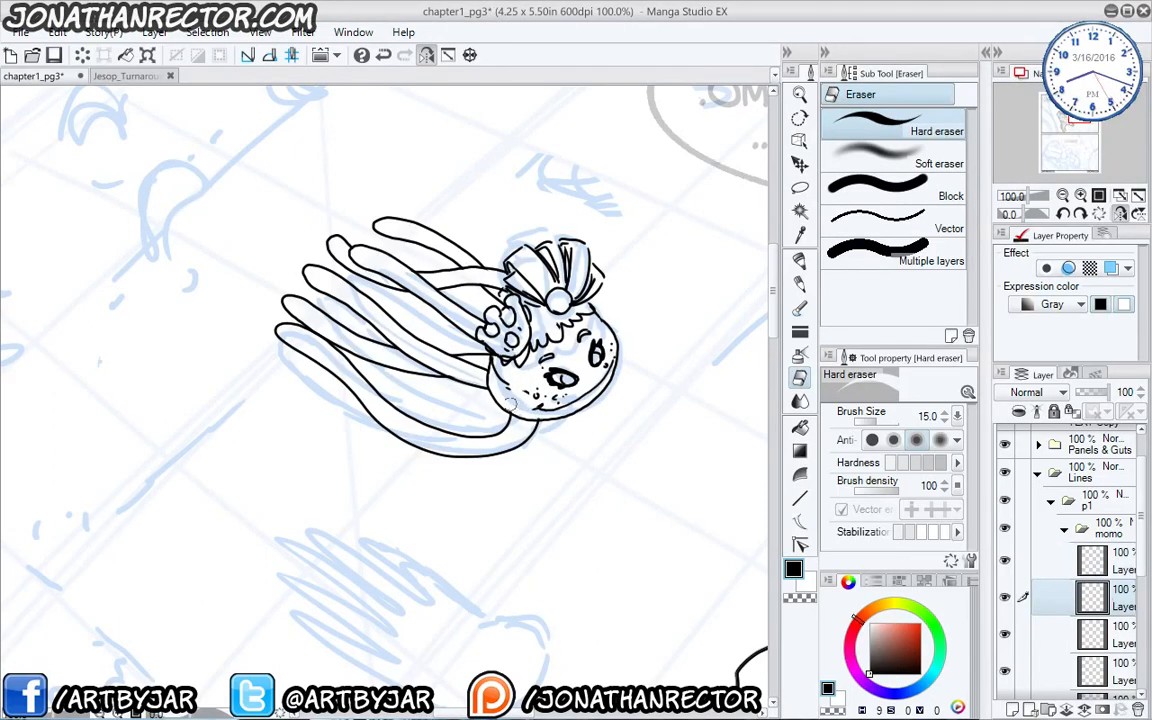
pyautogui.click(427, 55)
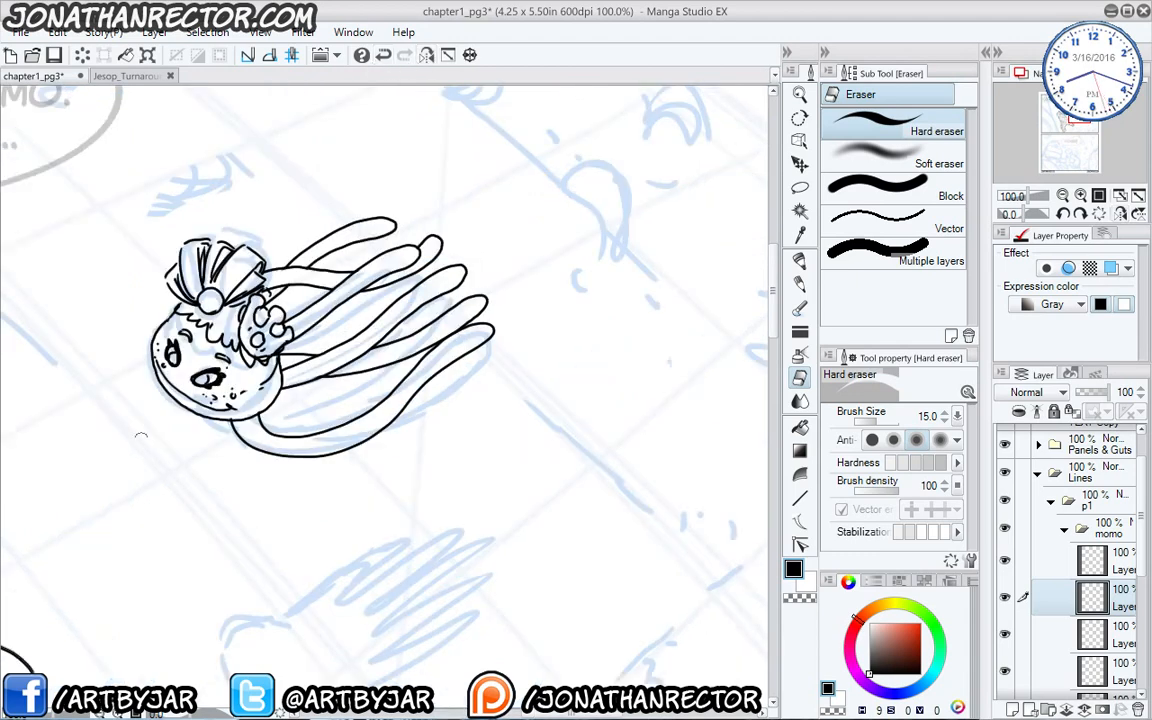
# Merge all the layers in the momo folder into a single line-art layer, starting from the top one.
pyautogui.moveTo(247, 548); pyautogui.dragTo(415, 438)
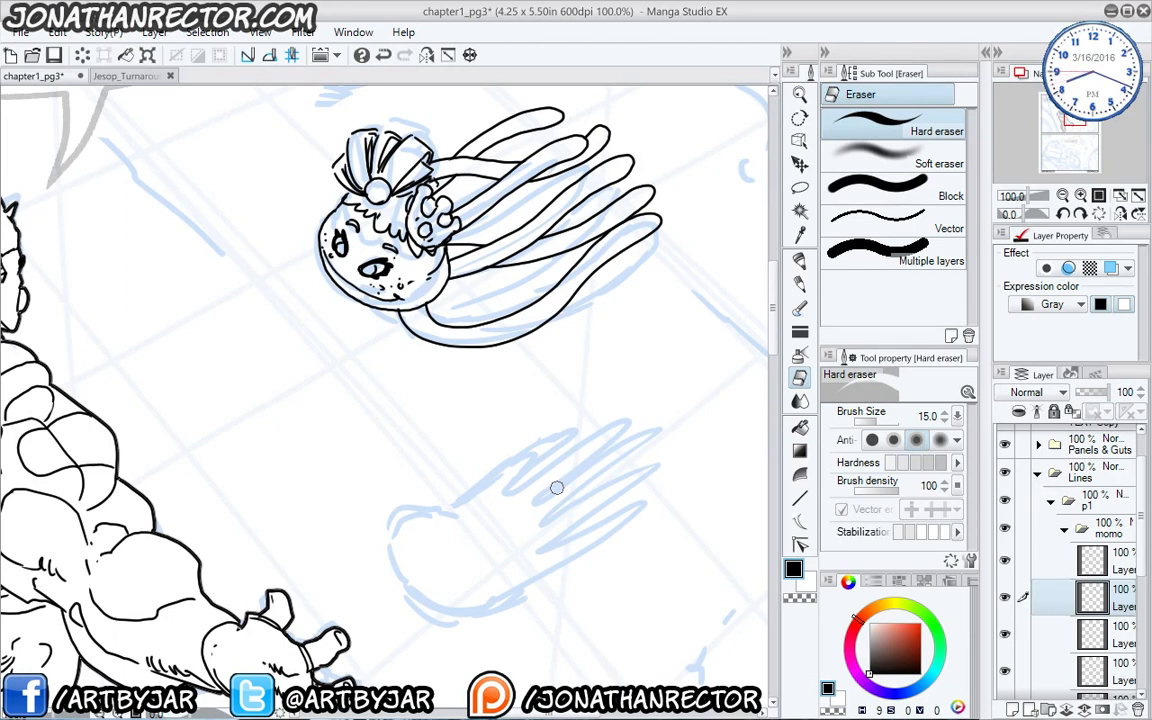
pyautogui.moveTo(420, 446); pyautogui.dragTo(437, 451)
pyautogui.click(1121, 560)
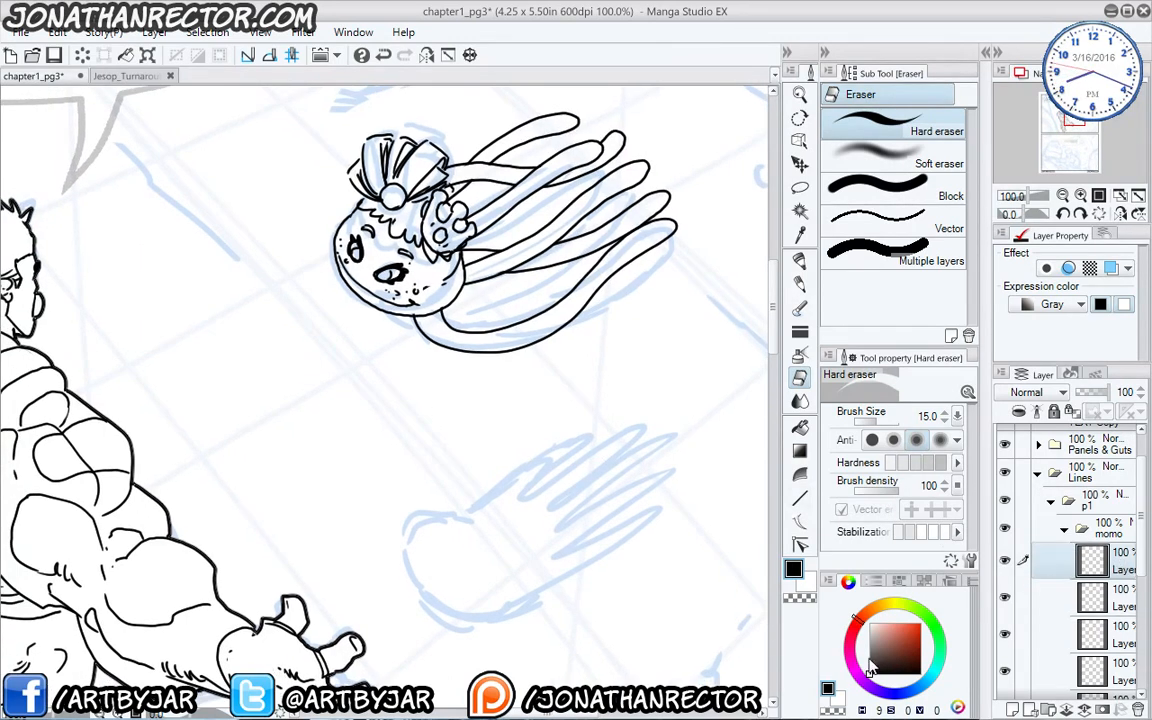
pyautogui.hotkey('ctrl', 'e')
pyautogui.hotkey('ctrl', 'e')
pyautogui.hotkey('ctrl', 'e')
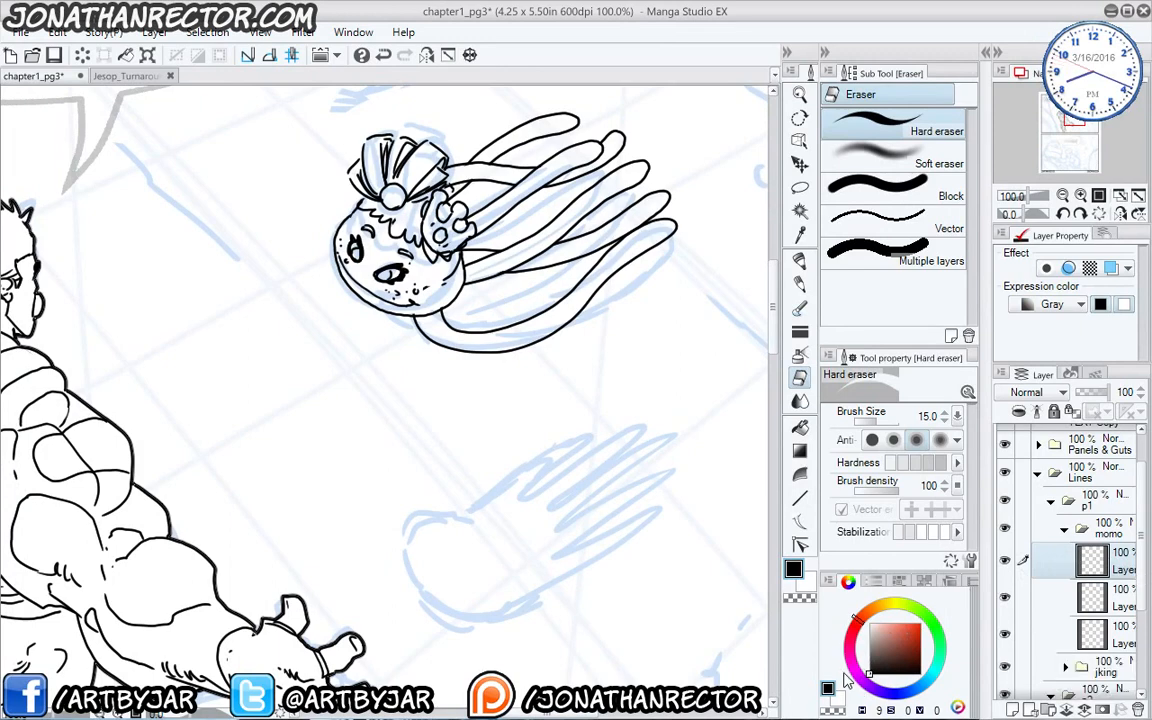
pyautogui.hotkey('ctrl', 'e')
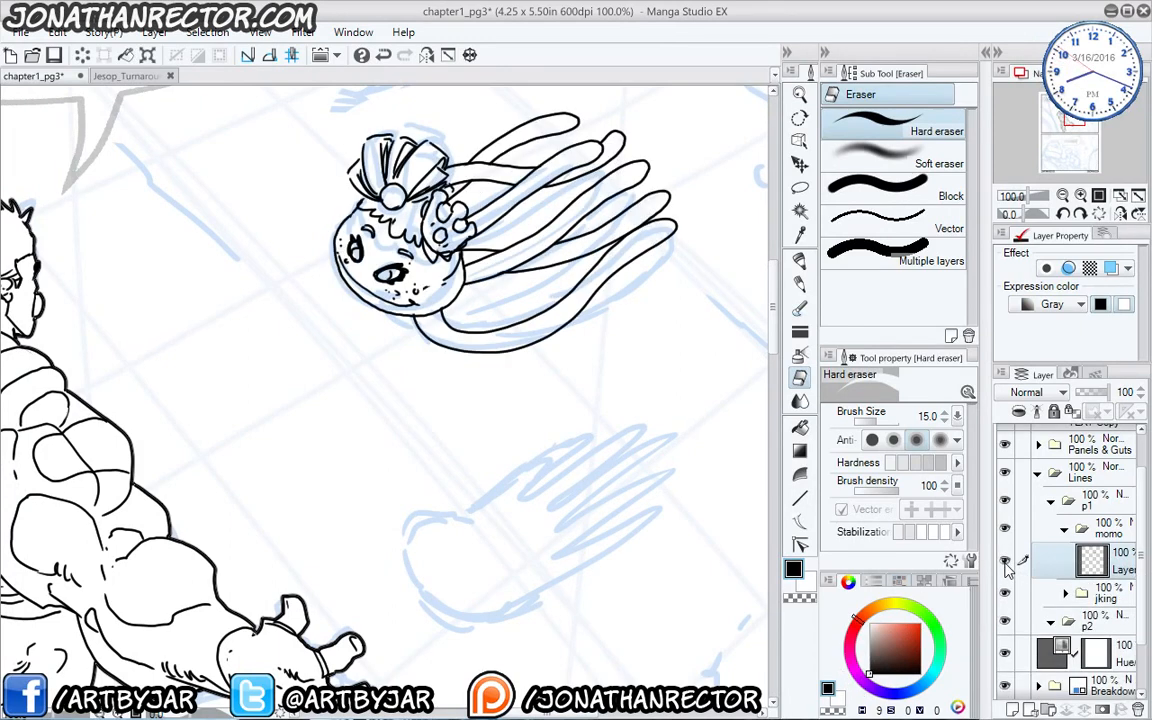
# Select the empty area around Momo with the Magic wand and create a white-filled, bordered knockout layer beneath her line art.
pyautogui.moveTo(336, 323); pyautogui.dragTo(345, 391)
pyautogui.press('w')
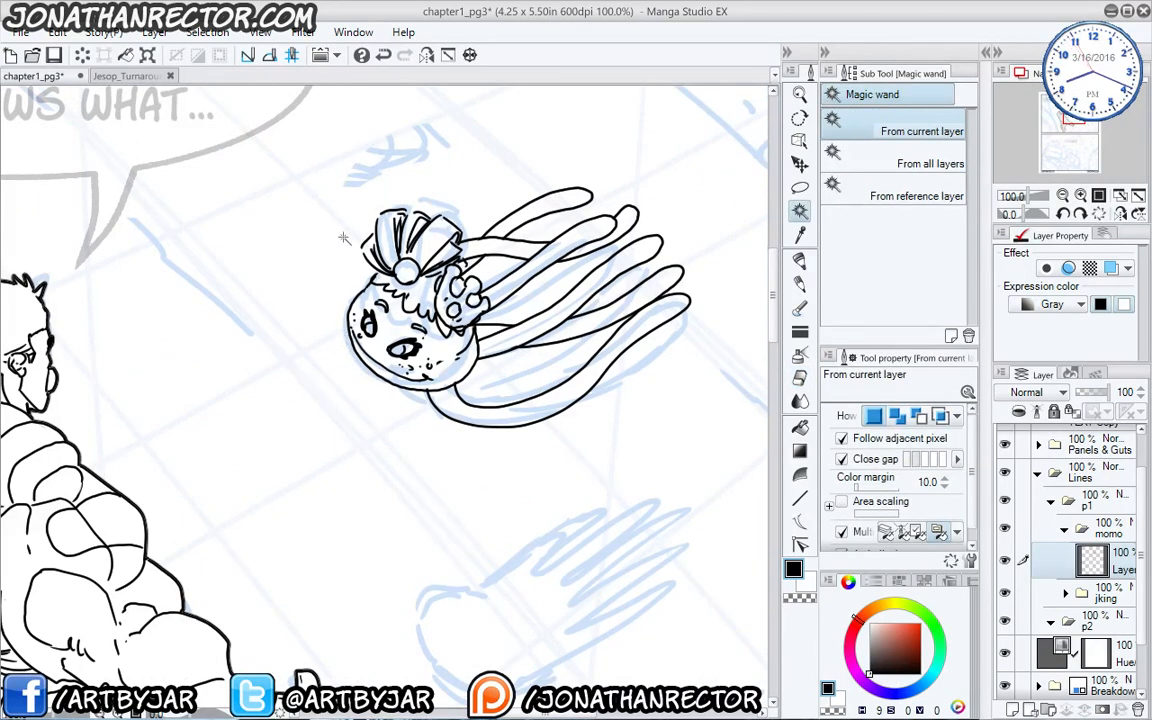
pyautogui.press('p')
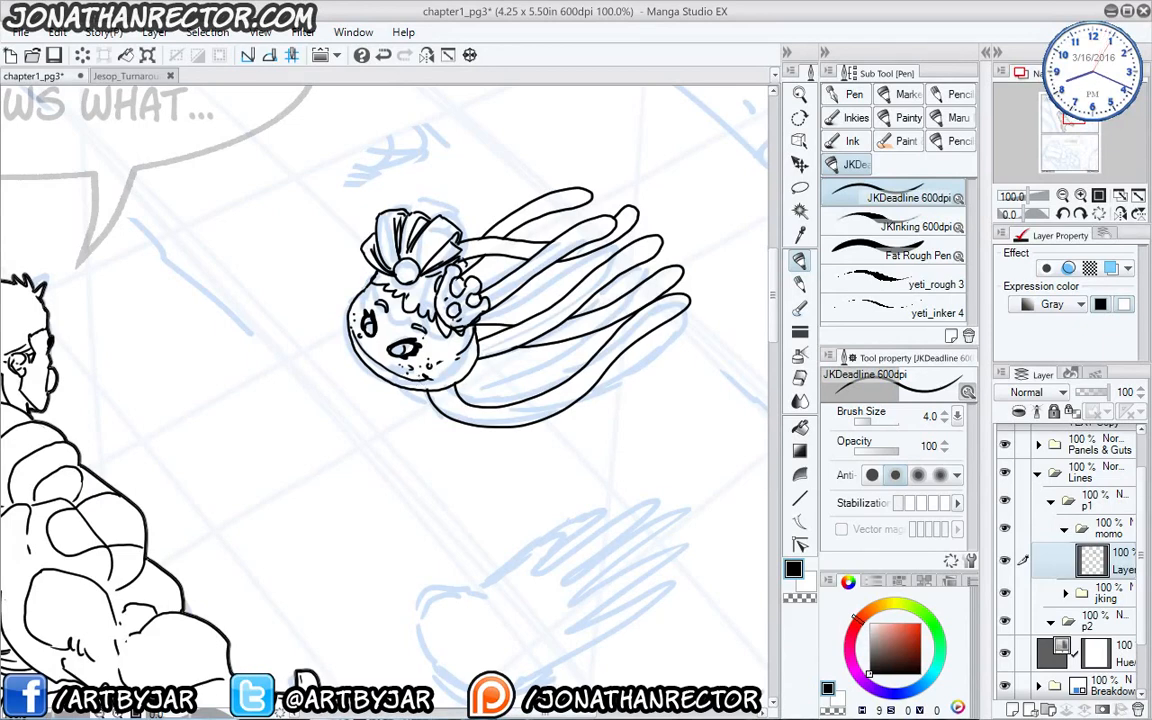
pyautogui.press('w')
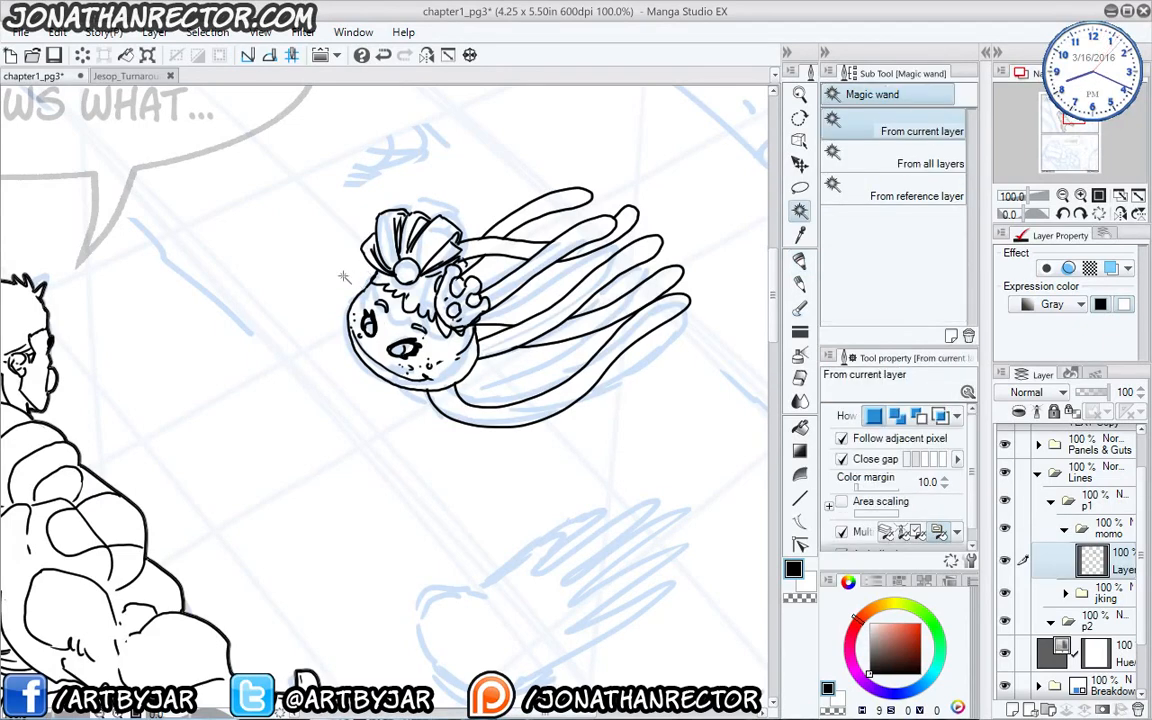
pyautogui.click(345, 279)
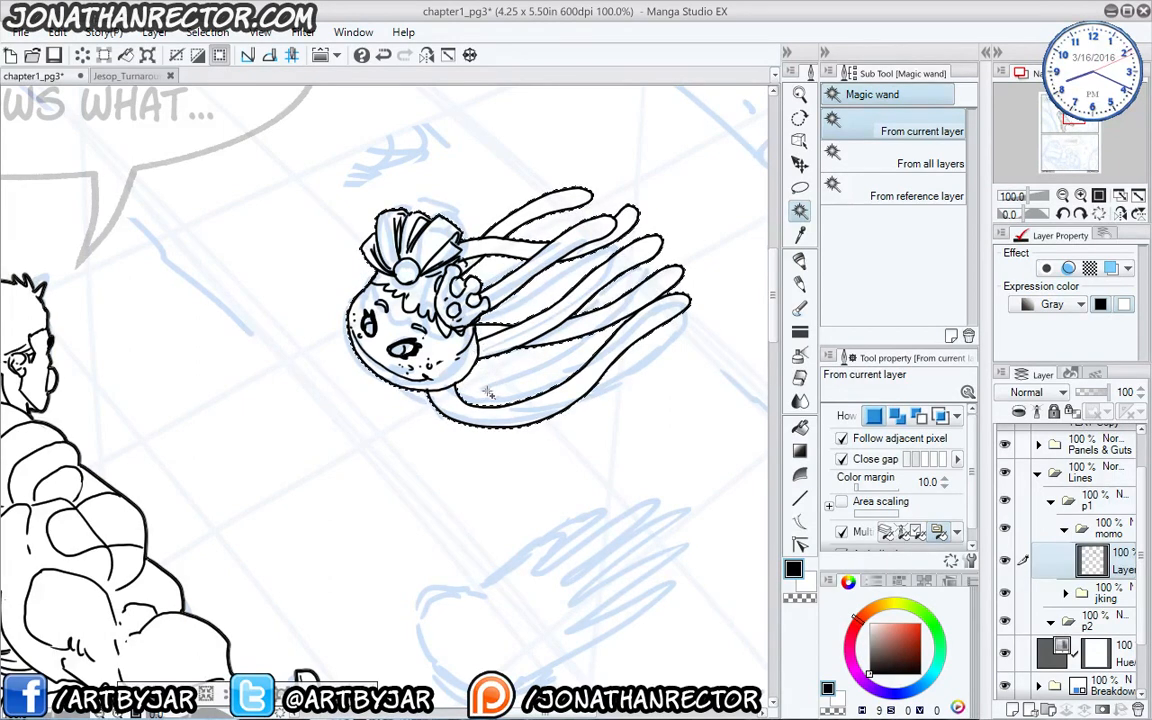
pyautogui.press('F1')
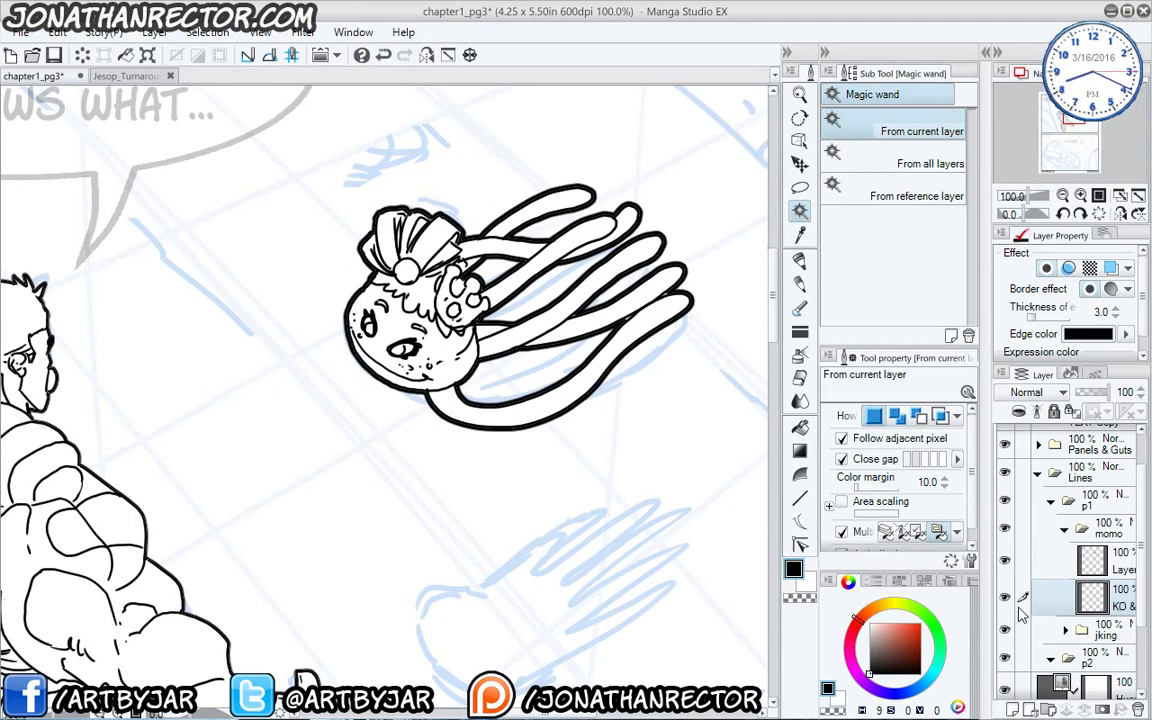
# Set the border thickness of Momo's knockout layer to 1.0.
pyautogui.click(1100, 311)
pyautogui.write('1')
pyautogui.press('Return')
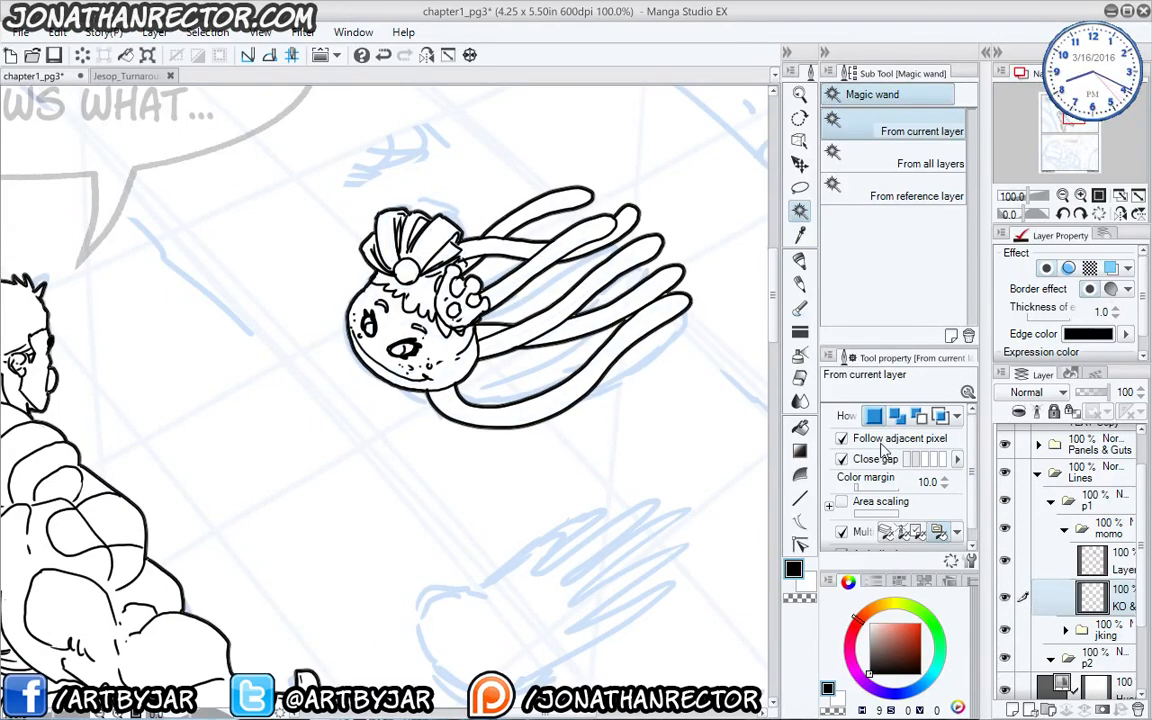
# Examine Momo and the main figure together within the whole first panel.
pyautogui.moveTo(322, 459); pyautogui.dragTo(388, 362)
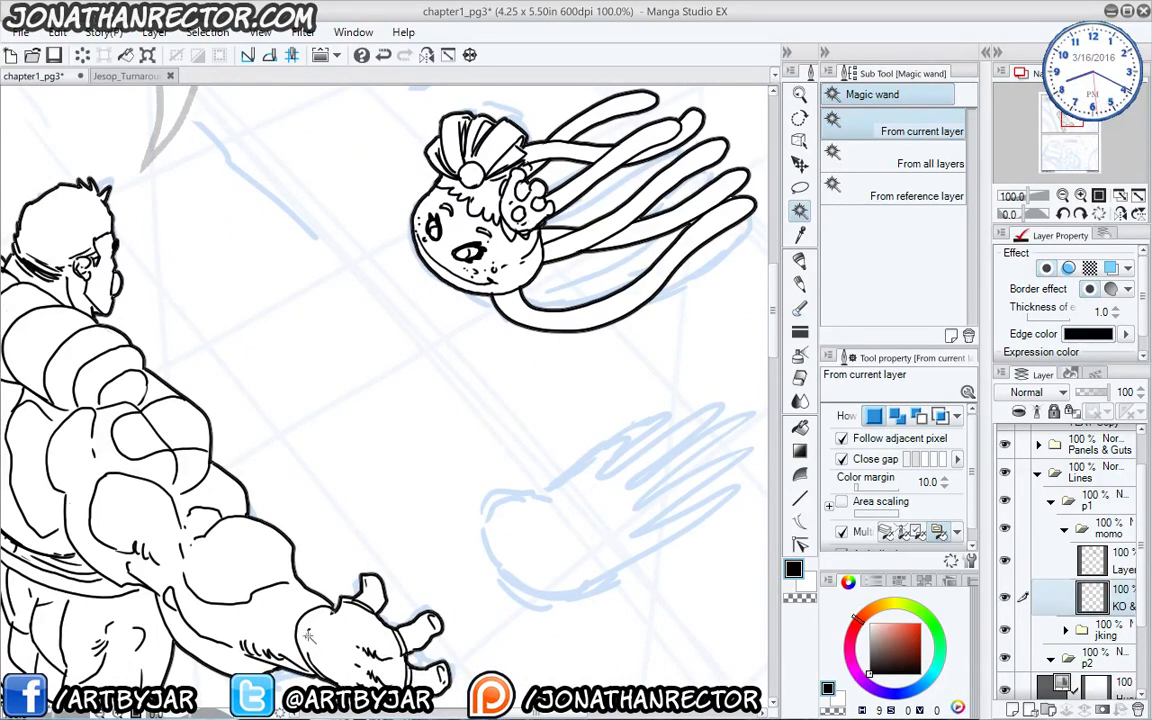
pyautogui.scroll(-1, 240, 395)
pyautogui.scroll(-1, 266, 440)
pyautogui.scroll(-1, 176, 412)
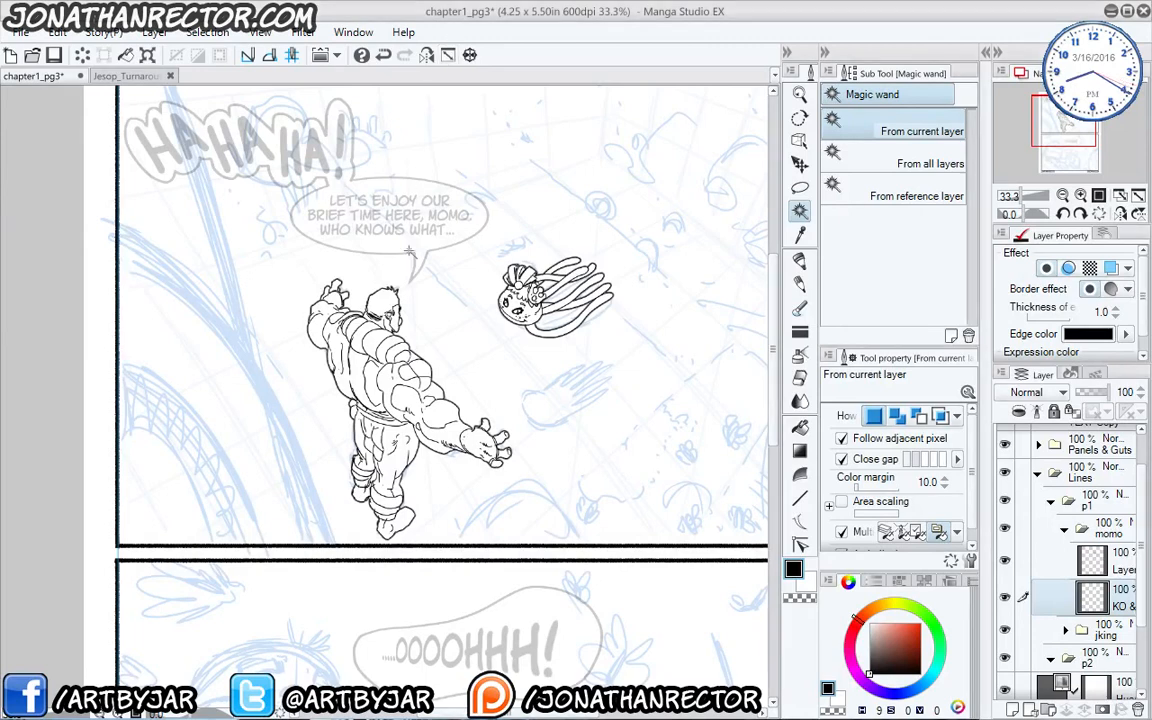
pyautogui.moveTo(336, 415); pyautogui.dragTo(303, 382)
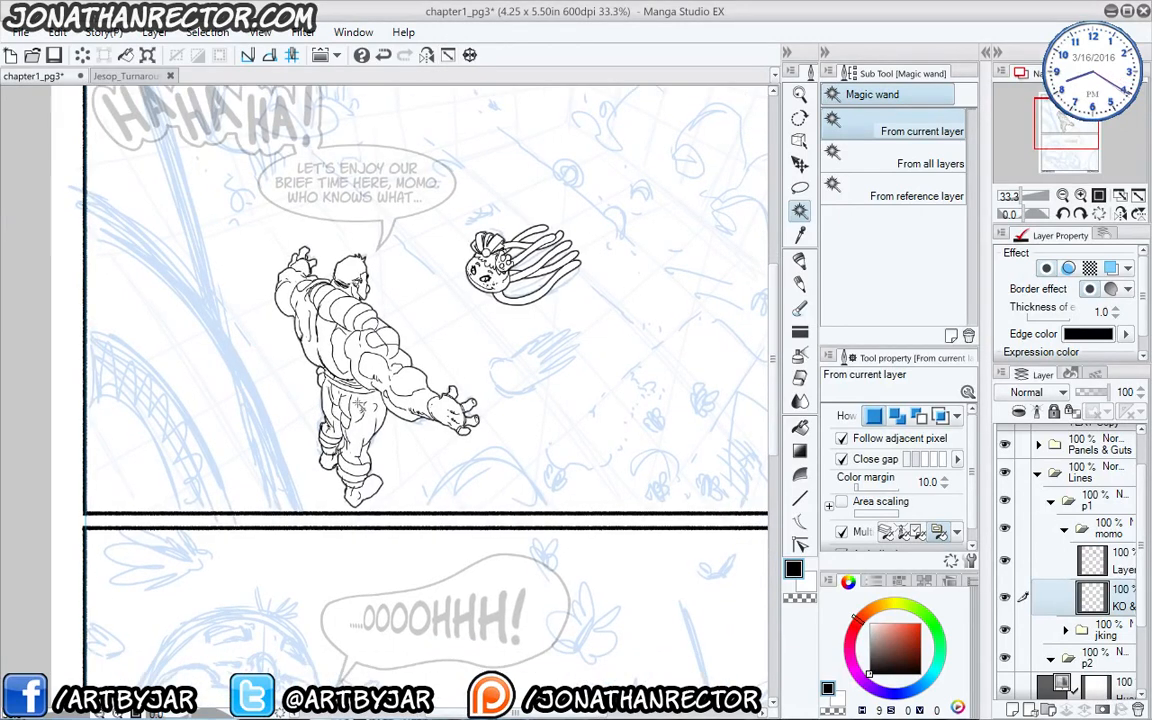
pyautogui.moveTo(239, 478); pyautogui.dragTo(237, 520)
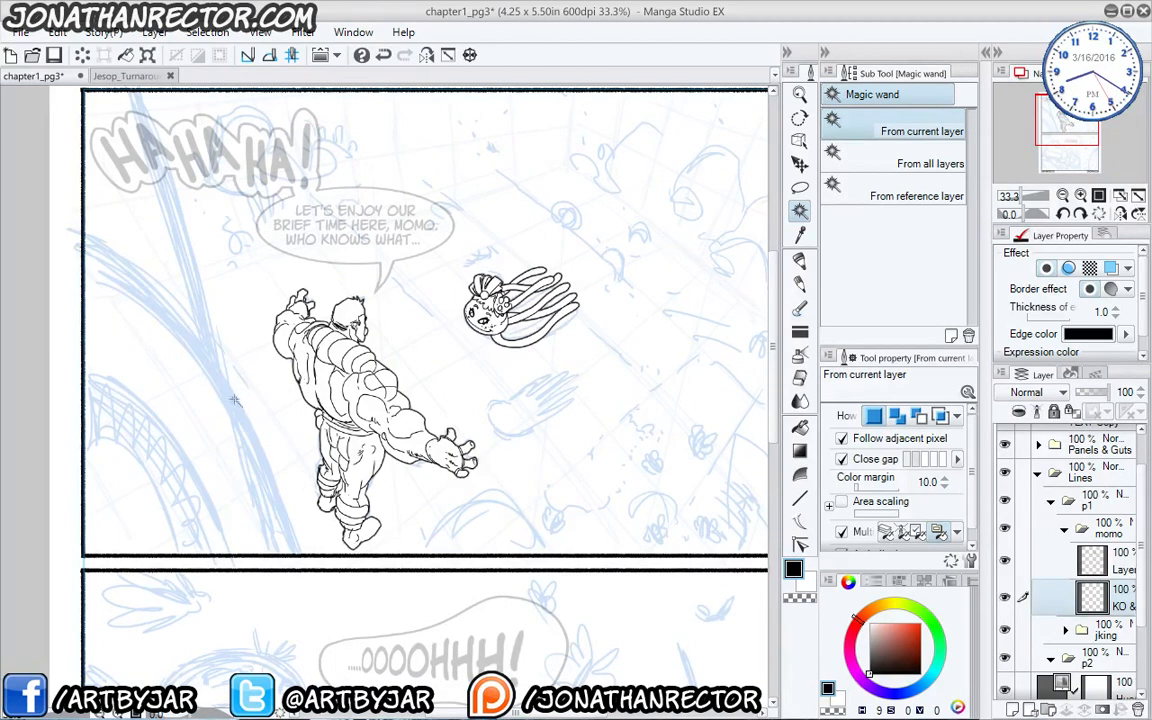
pyautogui.moveTo(268, 481); pyautogui.dragTo(242, 468)
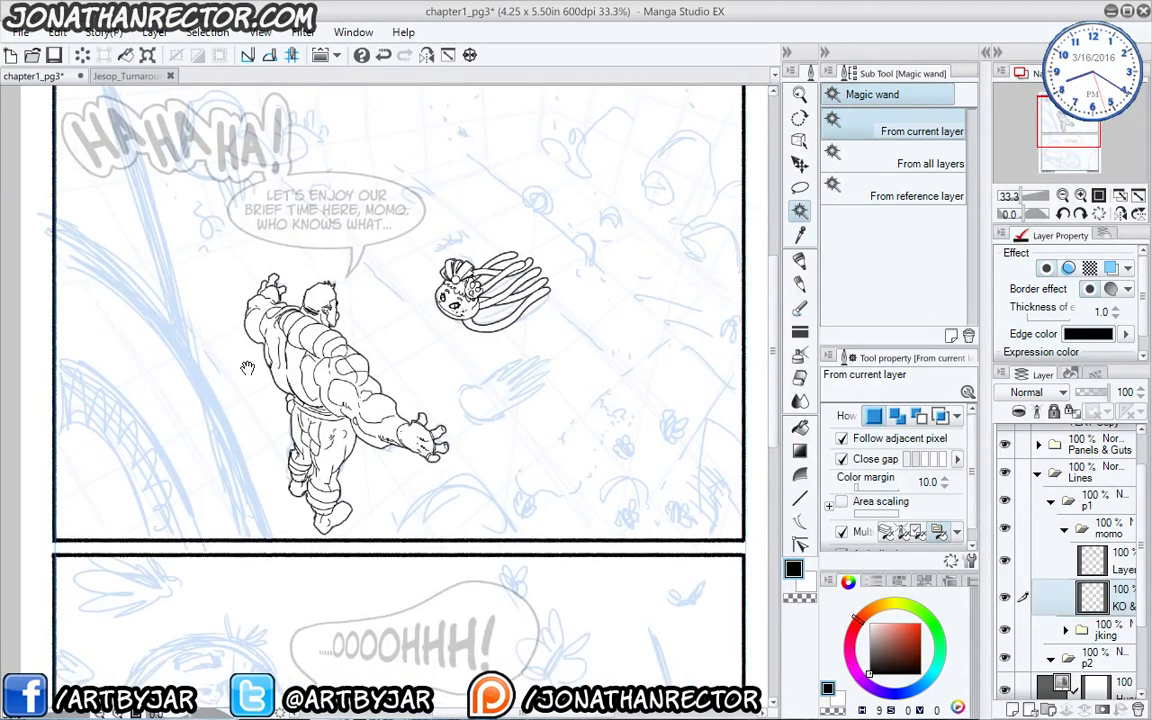
pyautogui.moveTo(278, 381); pyautogui.dragTo(277, 403)
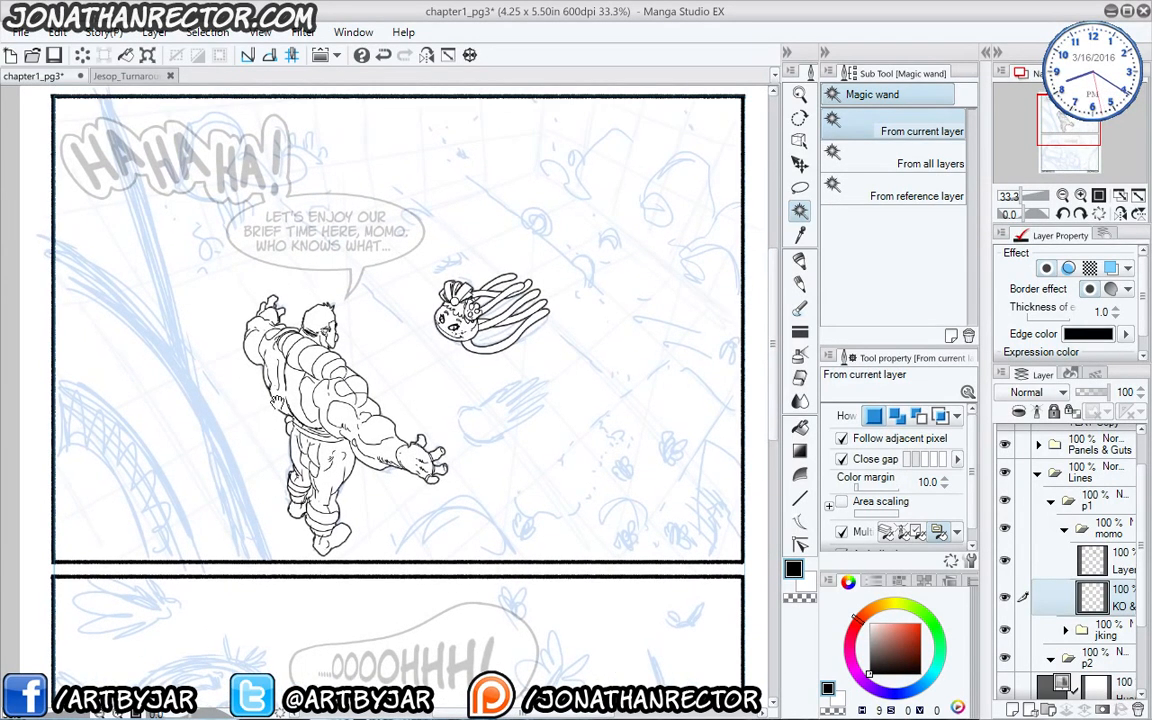
# Collapse the momo folder and expand the TEXT Copy folder to show its lettering layers.
pyautogui.click(1064, 529)
pyautogui.moveTo(226, 357)
pyautogui.mouseDown()
pyautogui.moveTo(227, 222)
pyautogui.moveTo(263, 493)
pyautogui.mouseUp()
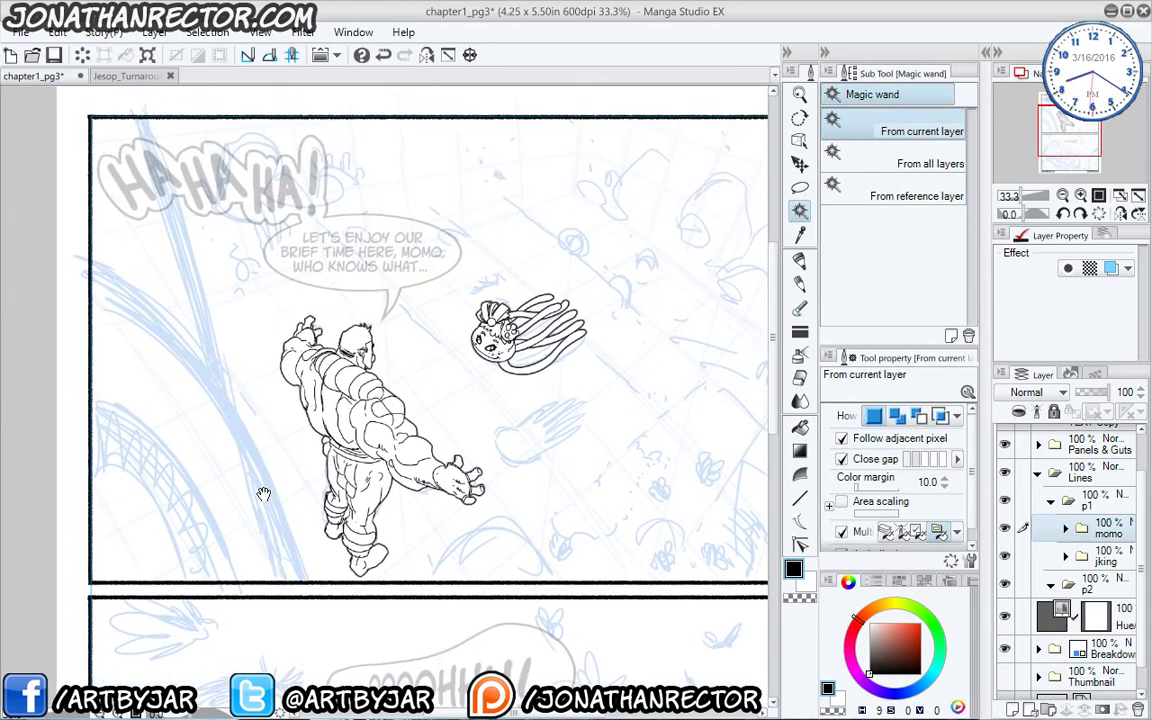
pyautogui.moveTo(273, 450); pyautogui.dragTo(275, 467)
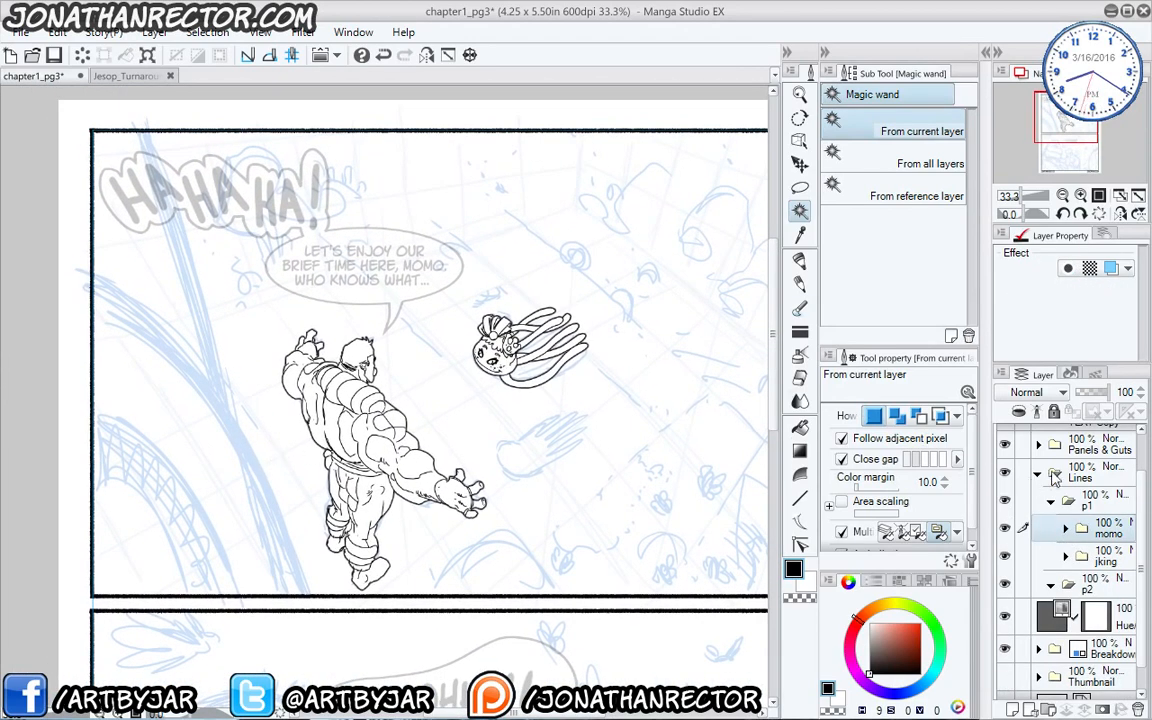
pyautogui.scroll(2, 1147, 497)
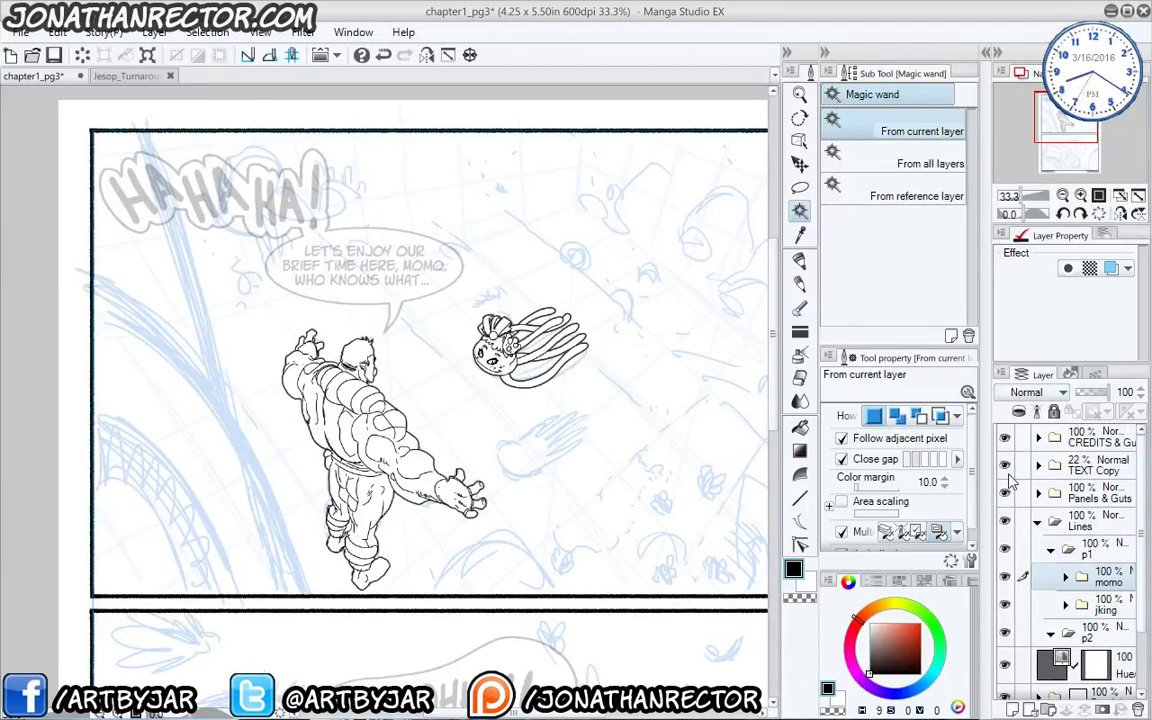
pyautogui.click(1006, 464)
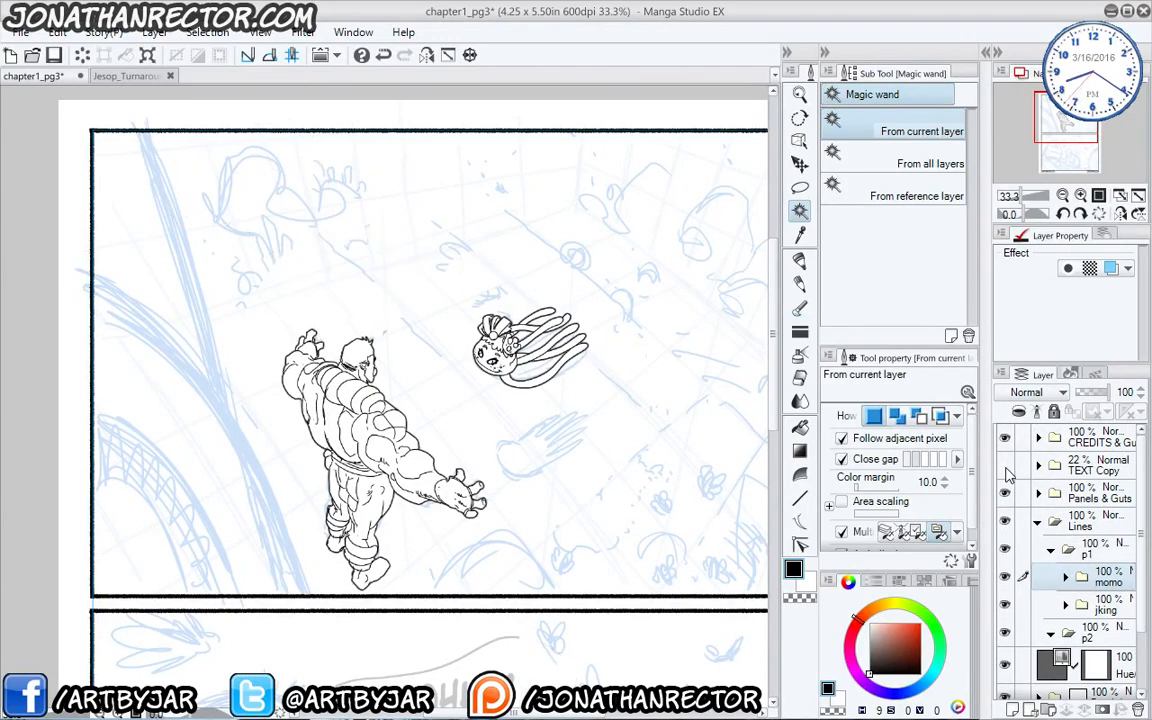
pyautogui.click(1038, 465)
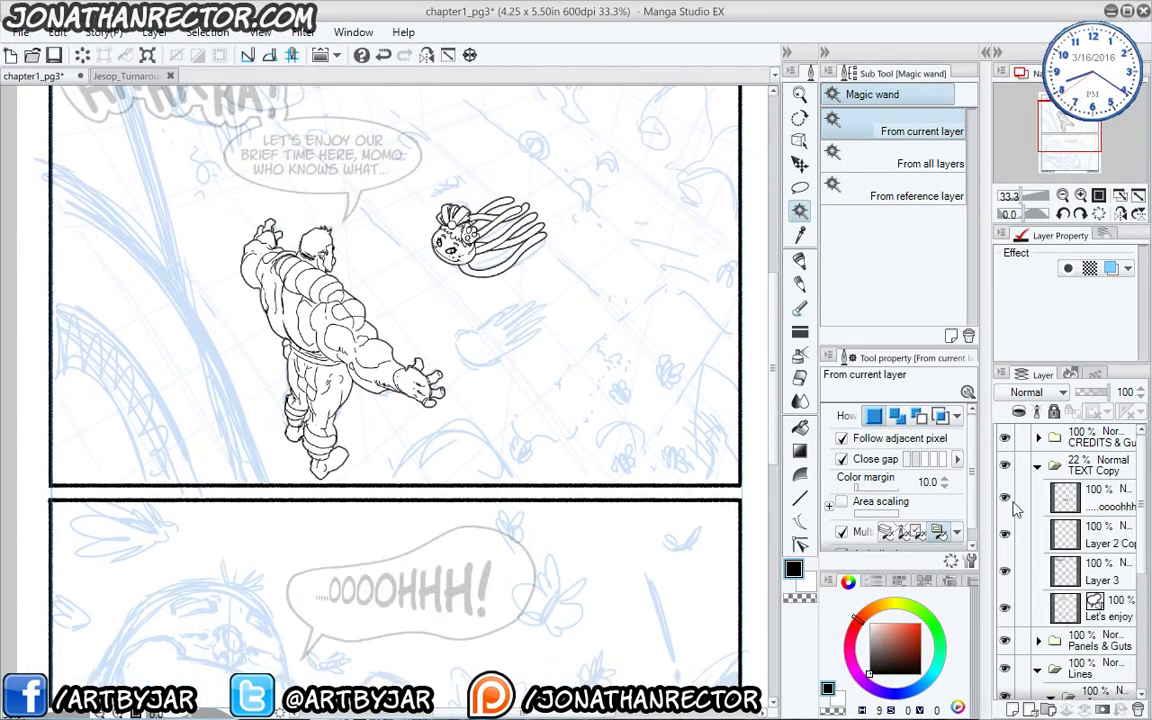
# Toggle the visibility of the TEXT Copy layers one by one to identify the lettering each one holds.
pyautogui.click(1005, 535)
pyautogui.click(1005, 535)
pyautogui.click(1005, 535)
pyautogui.click(1005, 535)
pyautogui.click(1004, 573)
pyautogui.click(1004, 574)
pyautogui.click(1005, 608)
pyautogui.click(1005, 608)
pyautogui.click(1005, 608)
pyautogui.click(1005, 608)
pyautogui.moveTo(676, 390); pyautogui.dragTo(670, 434)
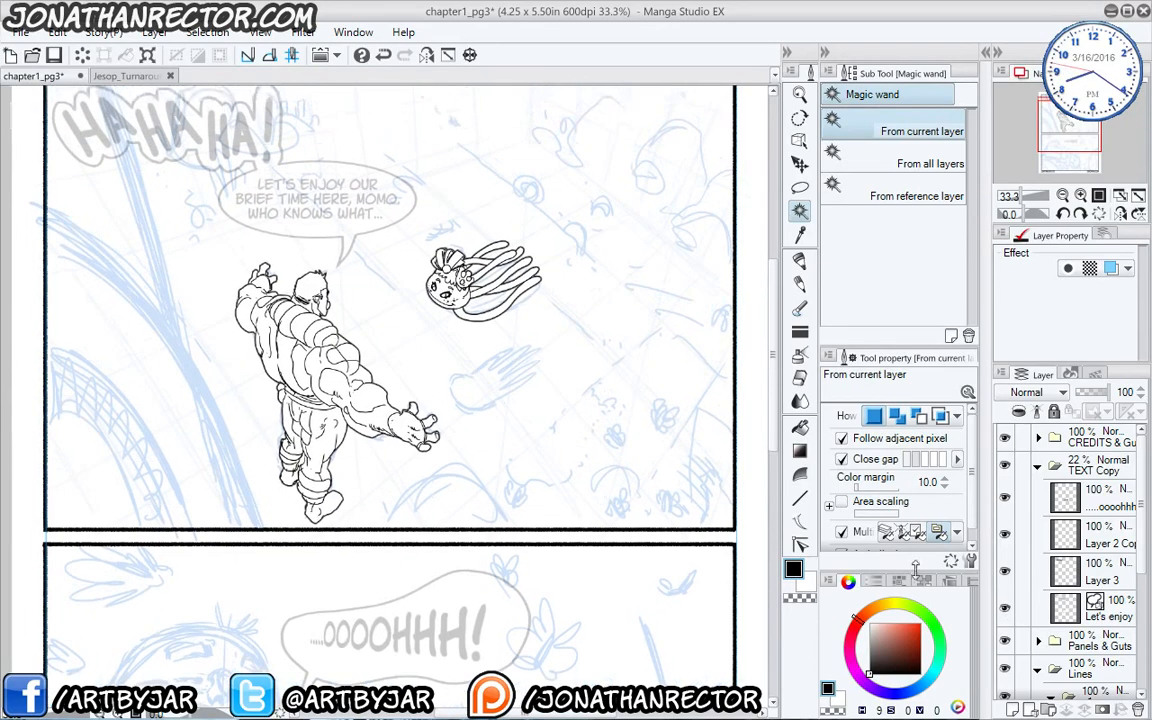
# Set the TEXT Copy folder's opacity to 100% and activate its Layer 3 with the Move layer tool.
pyautogui.click(1080, 617)
pyautogui.moveTo(298, 319); pyautogui.dragTo(318, 376)
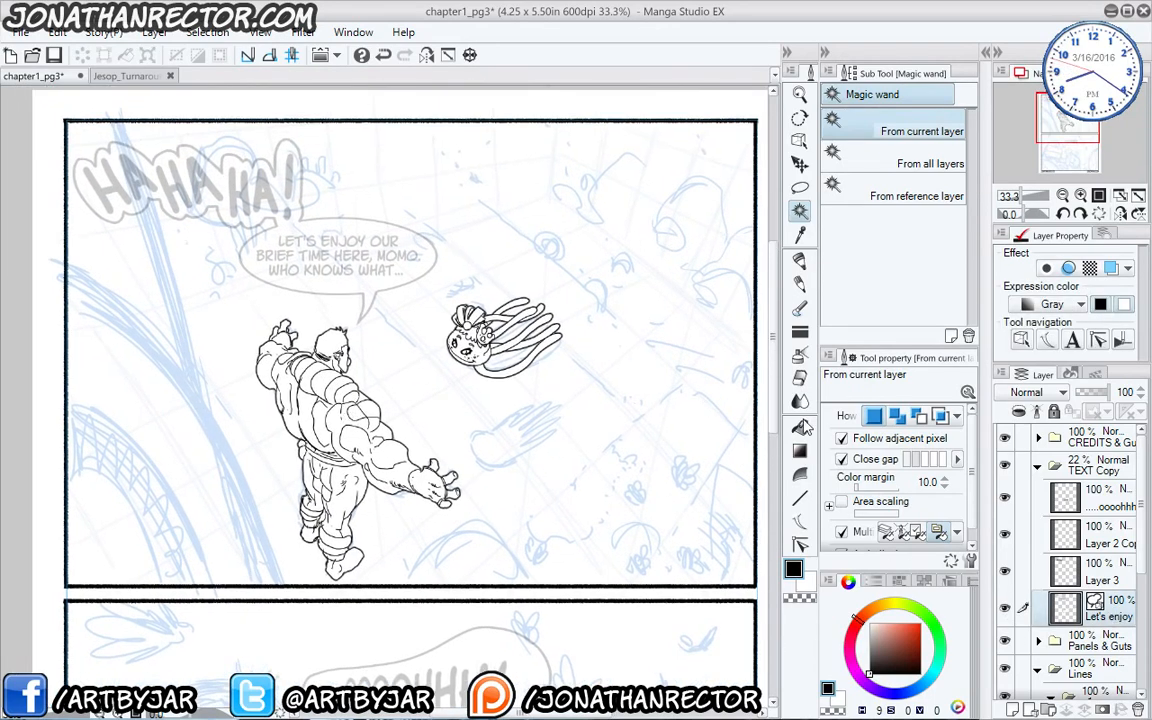
pyautogui.click(1073, 464)
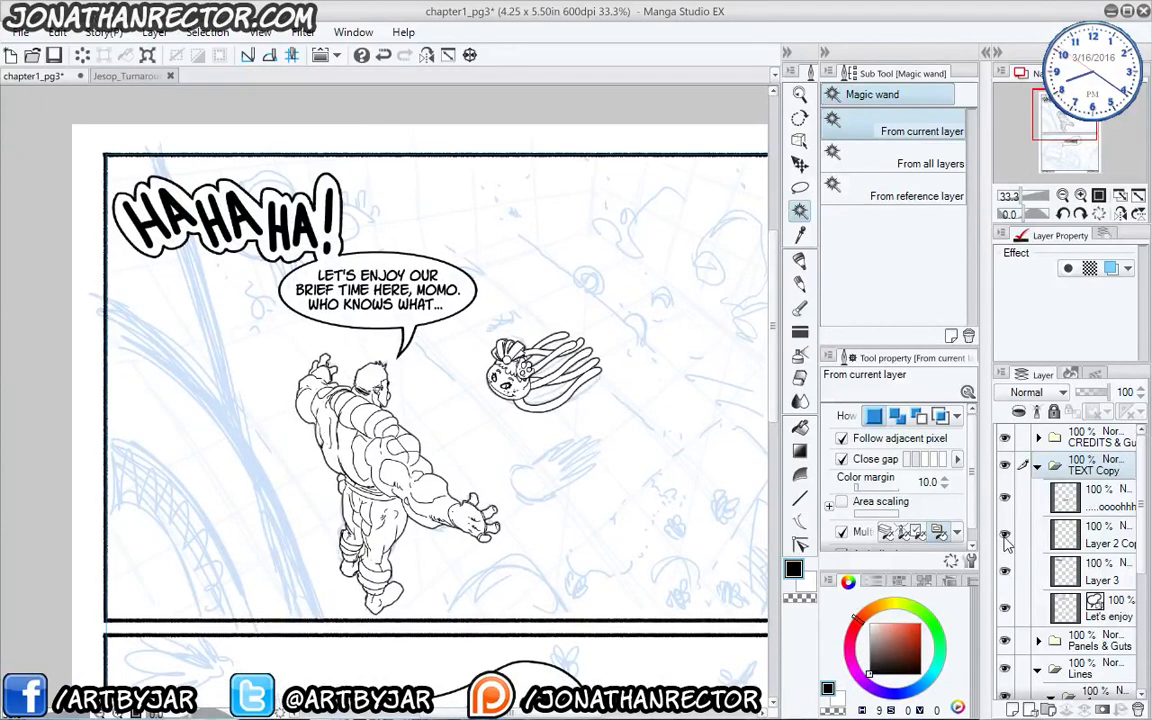
pyautogui.click(1095, 568)
pyautogui.press('k')
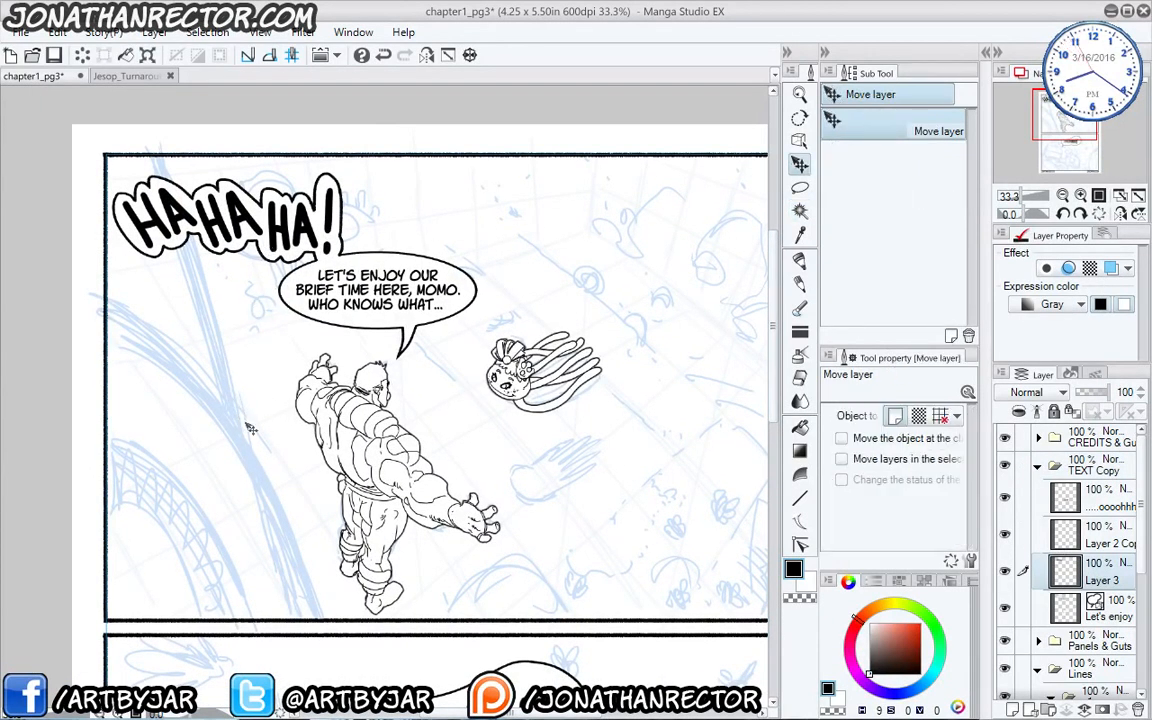
# Move the HA HA HA! lettering up to the first panel's upper border and shift its balloon to fit behind it.
pyautogui.moveTo(230, 443); pyautogui.dragTo(227, 402)
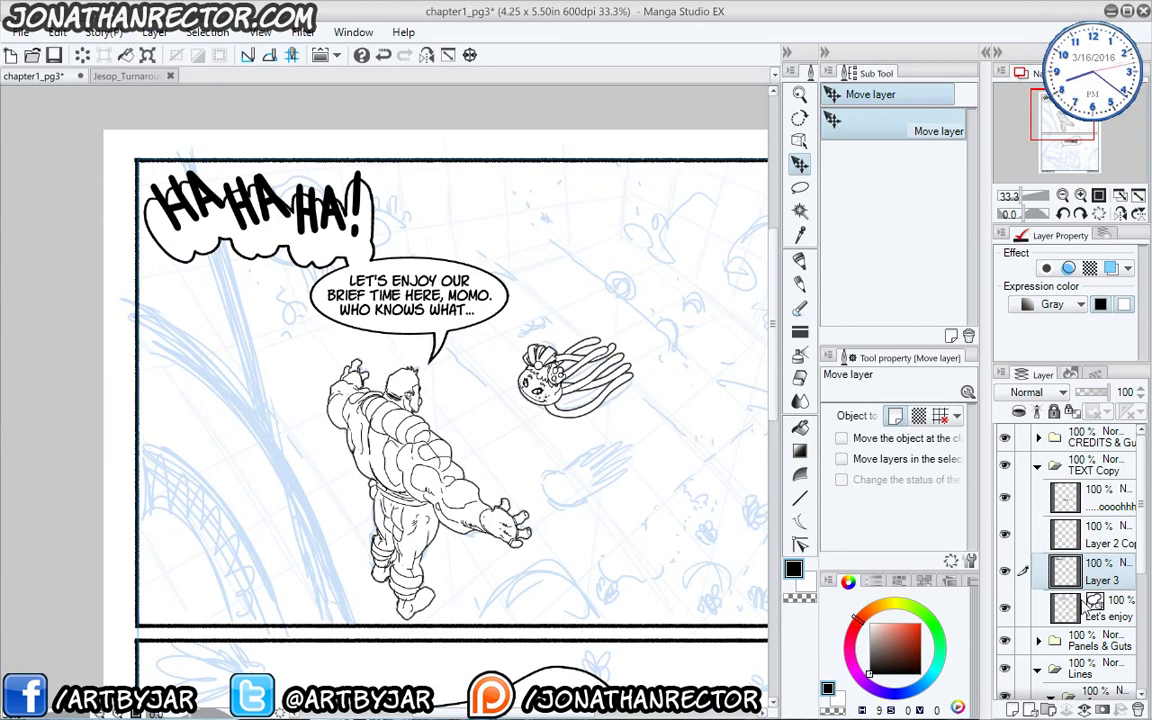
pyautogui.click(1060, 614)
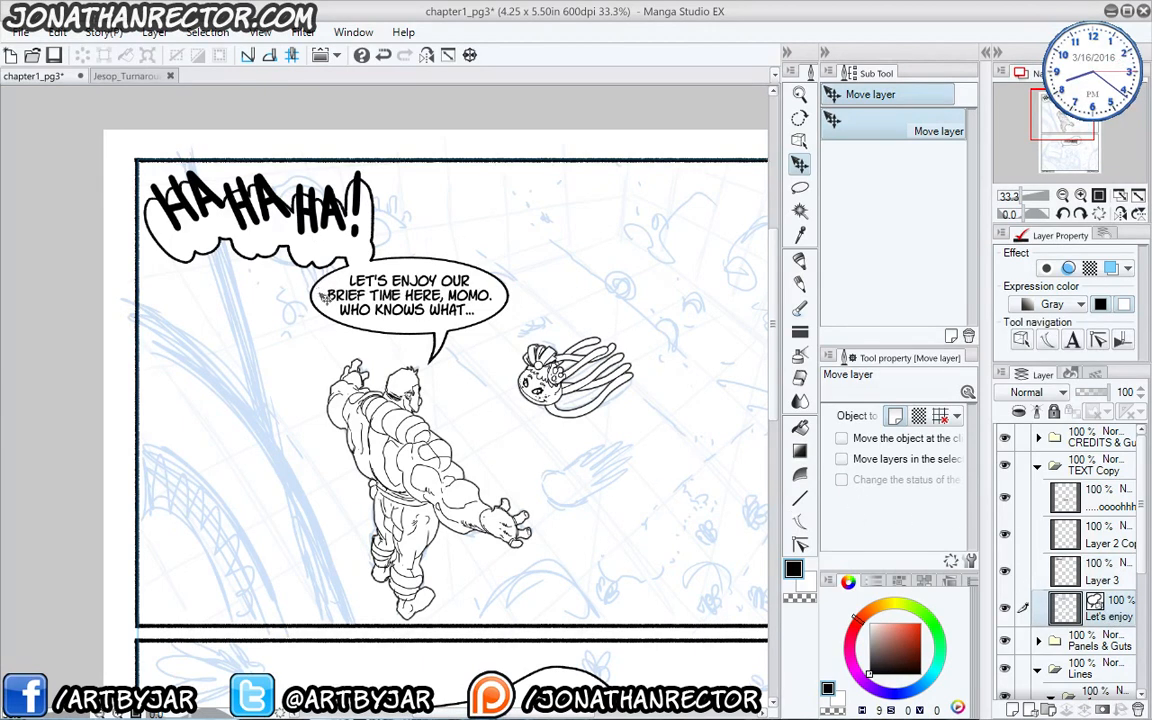
pyautogui.click(800, 142)
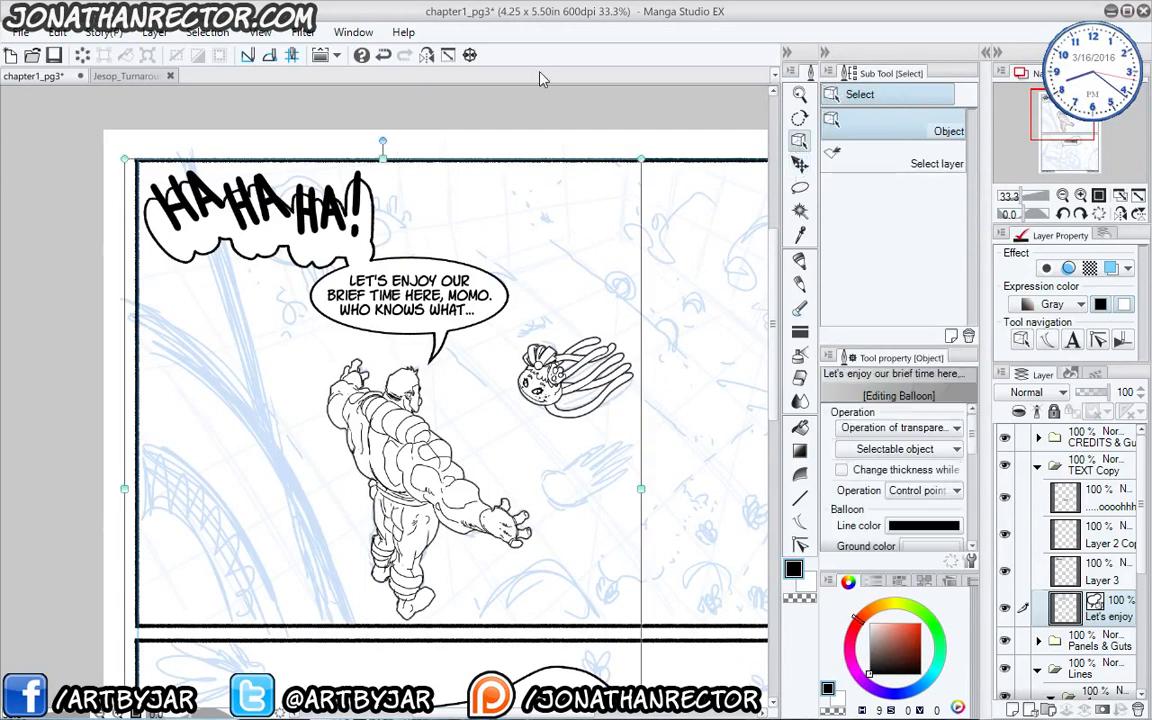
pyautogui.click(317, 292)
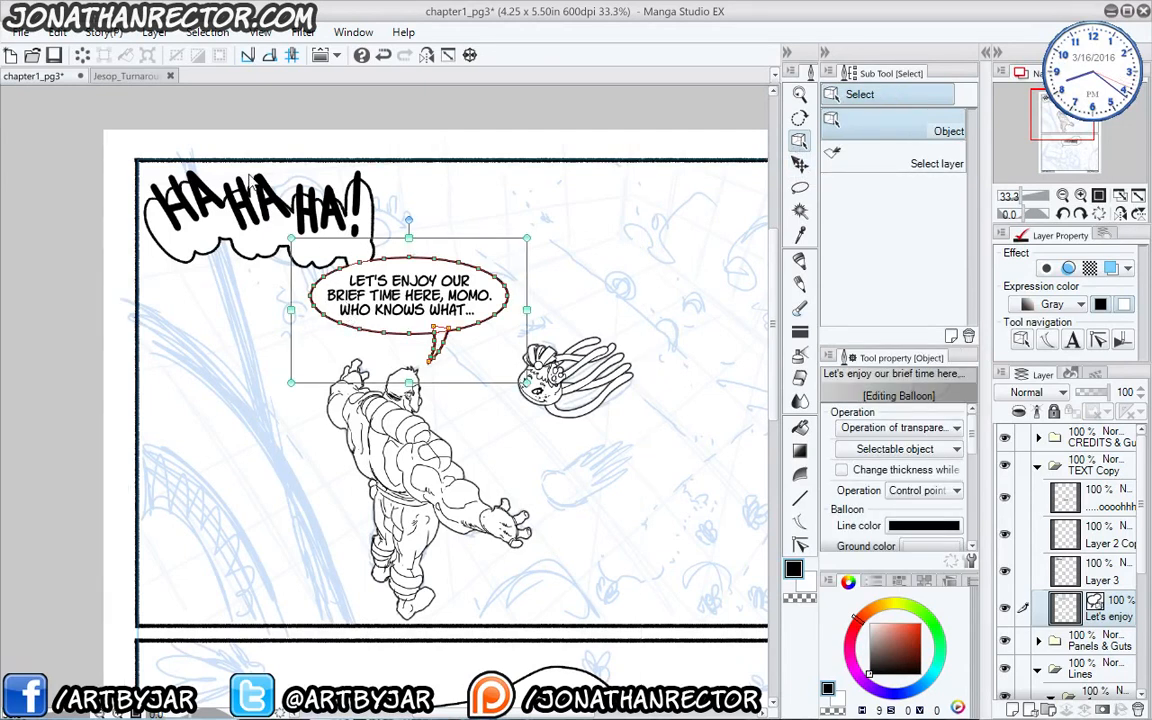
pyautogui.click(250, 246)
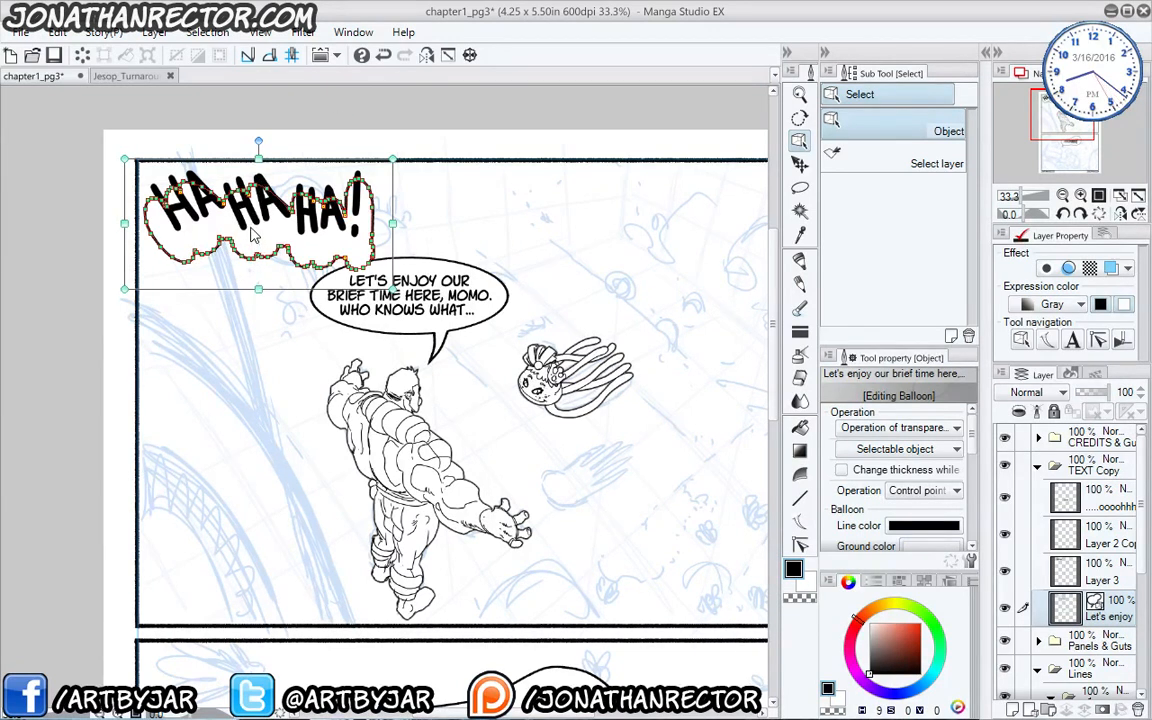
pyautogui.moveTo(254, 253); pyautogui.dragTo(247, 235)
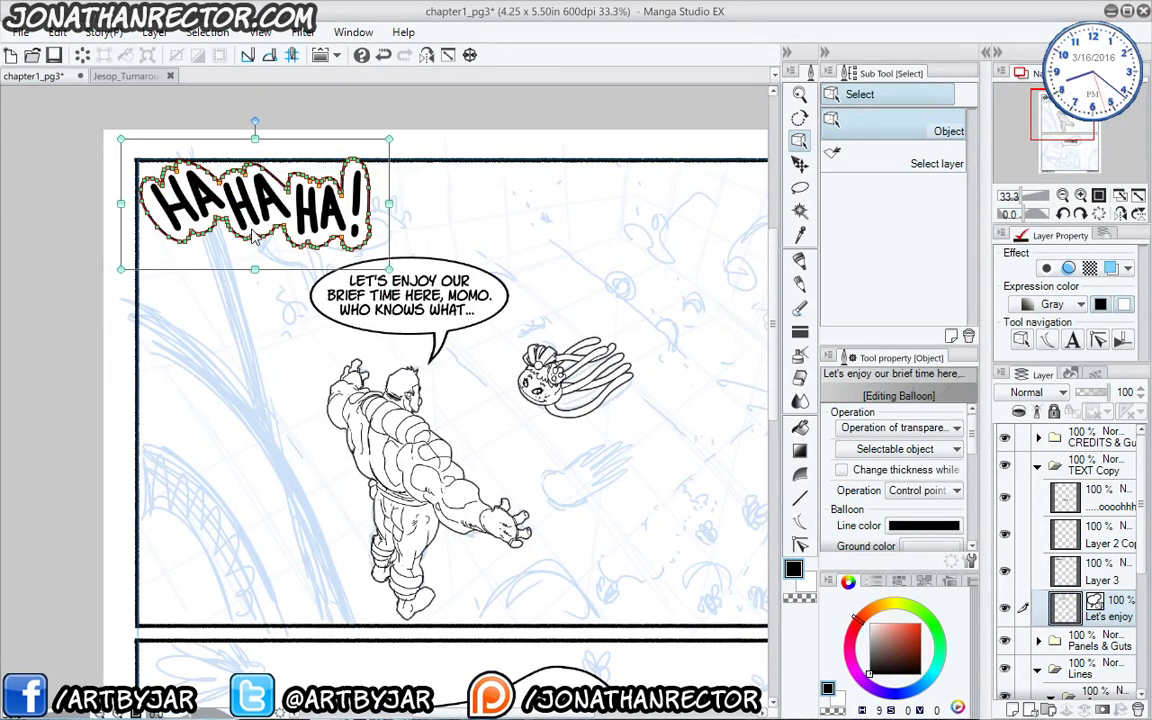
# Move the "Let's enjoy our brief time here, Momo" balloon outline and text slightly up, and collapse the TEXT Copy folder.
pyautogui.click(383, 336)
pyautogui.moveTo(336, 295); pyautogui.dragTo(366, 303)
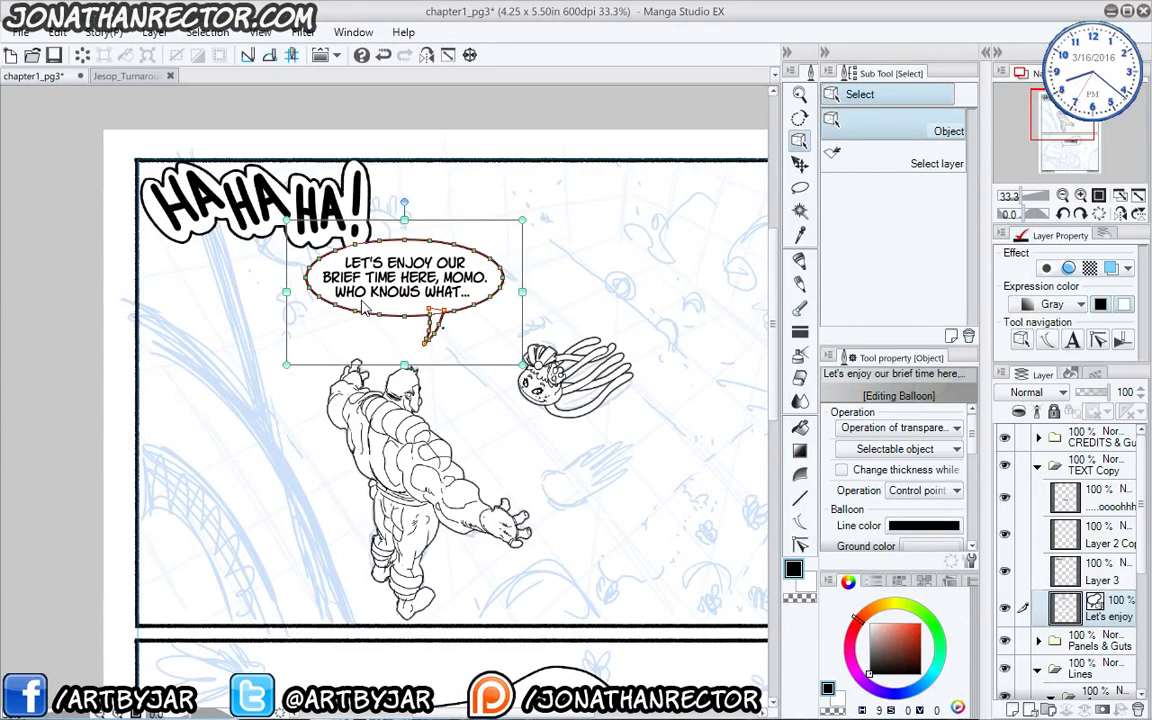
pyautogui.click(241, 140)
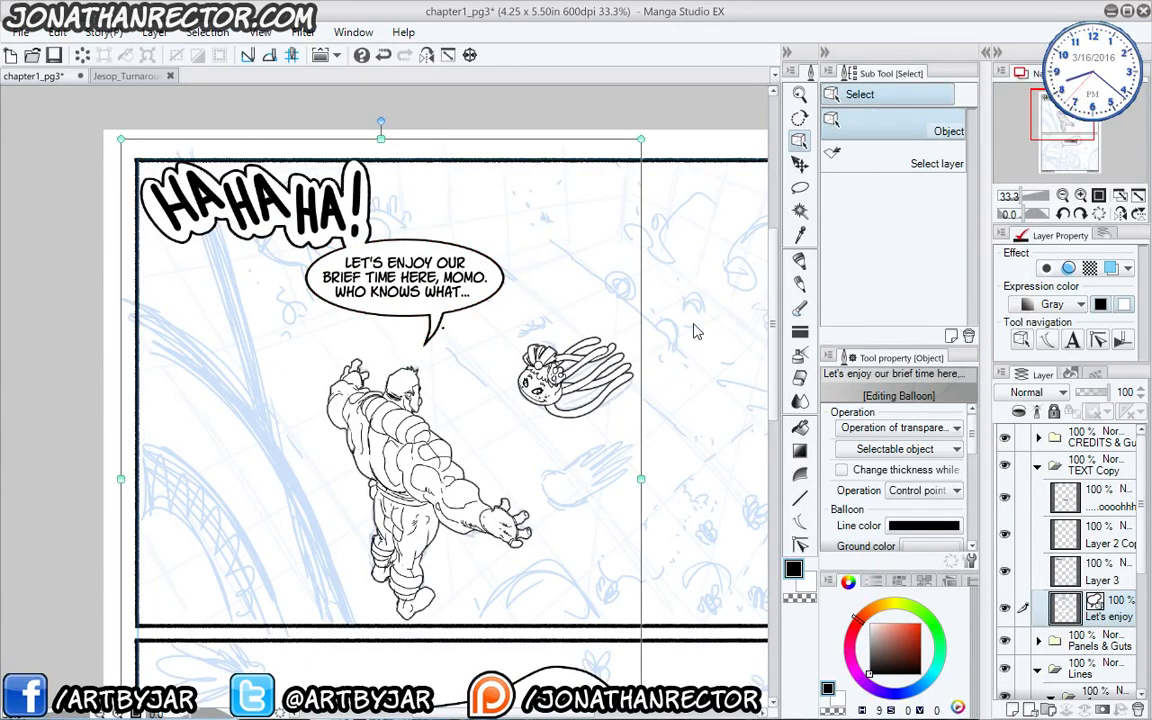
pyautogui.moveTo(336, 445); pyautogui.dragTo(308, 188)
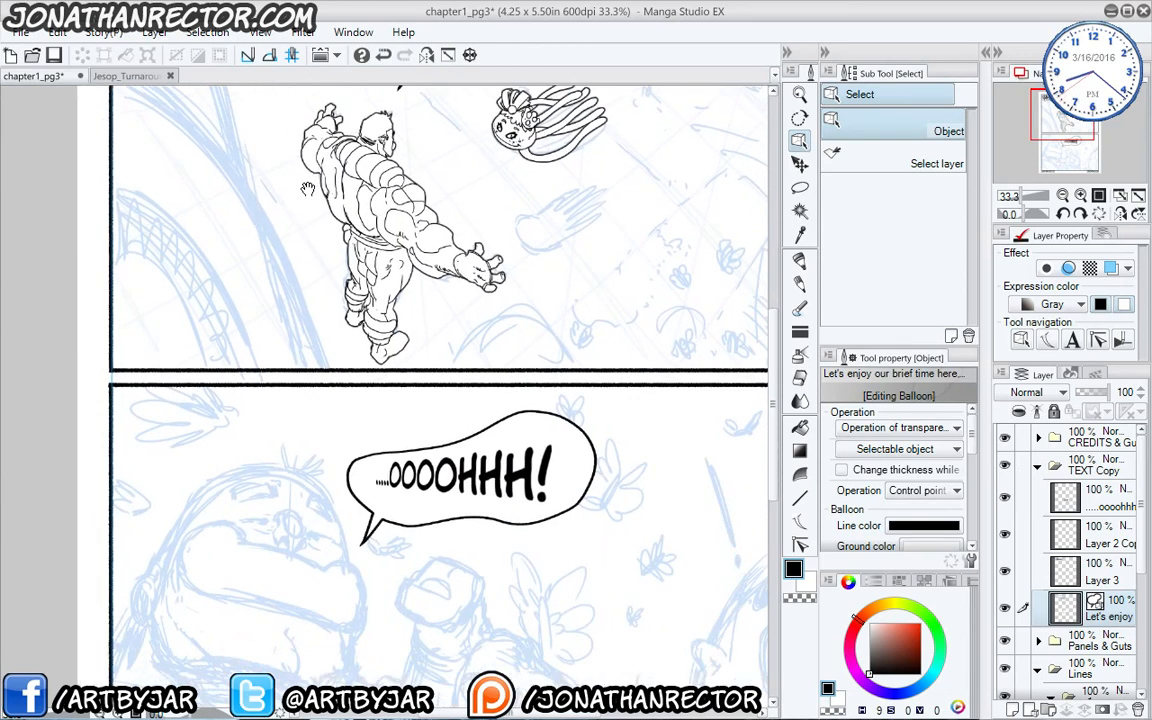
pyautogui.moveTo(409, 296); pyautogui.dragTo(391, 430)
pyautogui.click(1038, 467)
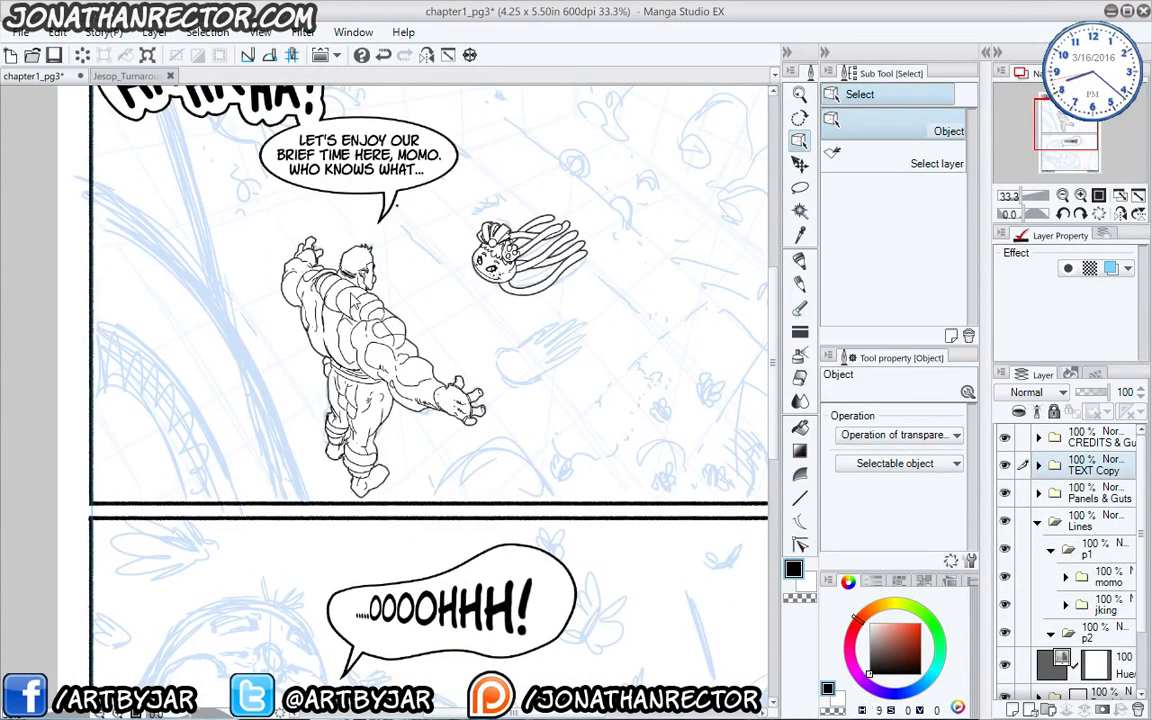
# Move the whole p1 folder up so the main figure and Momo sit closer to the speech balloon.
pyautogui.moveTo(256, 269); pyautogui.dragTo(300, 414)
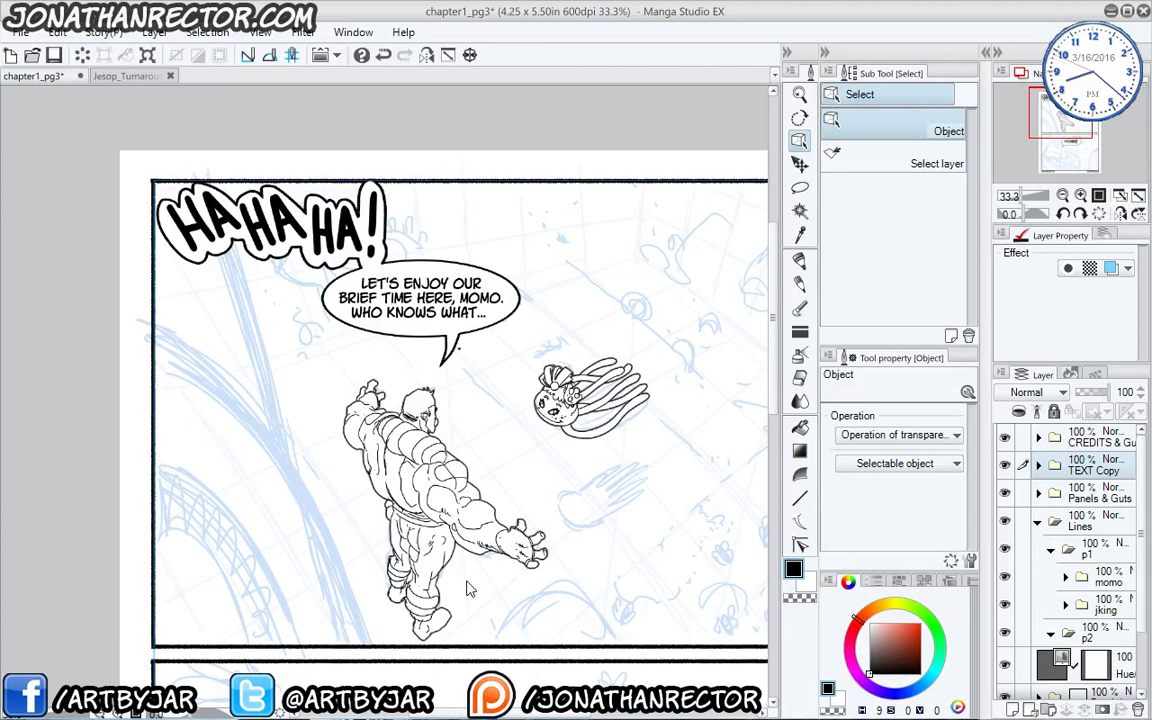
pyautogui.scroll(-1, 332, 408)
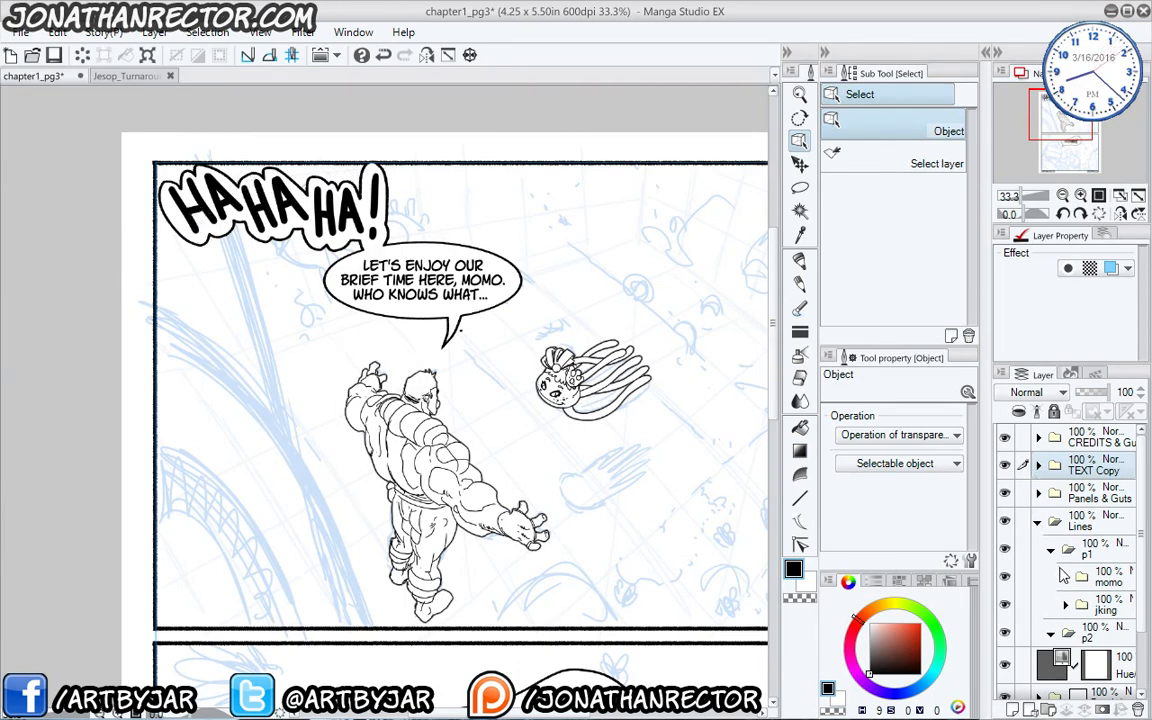
pyautogui.click(1085, 549)
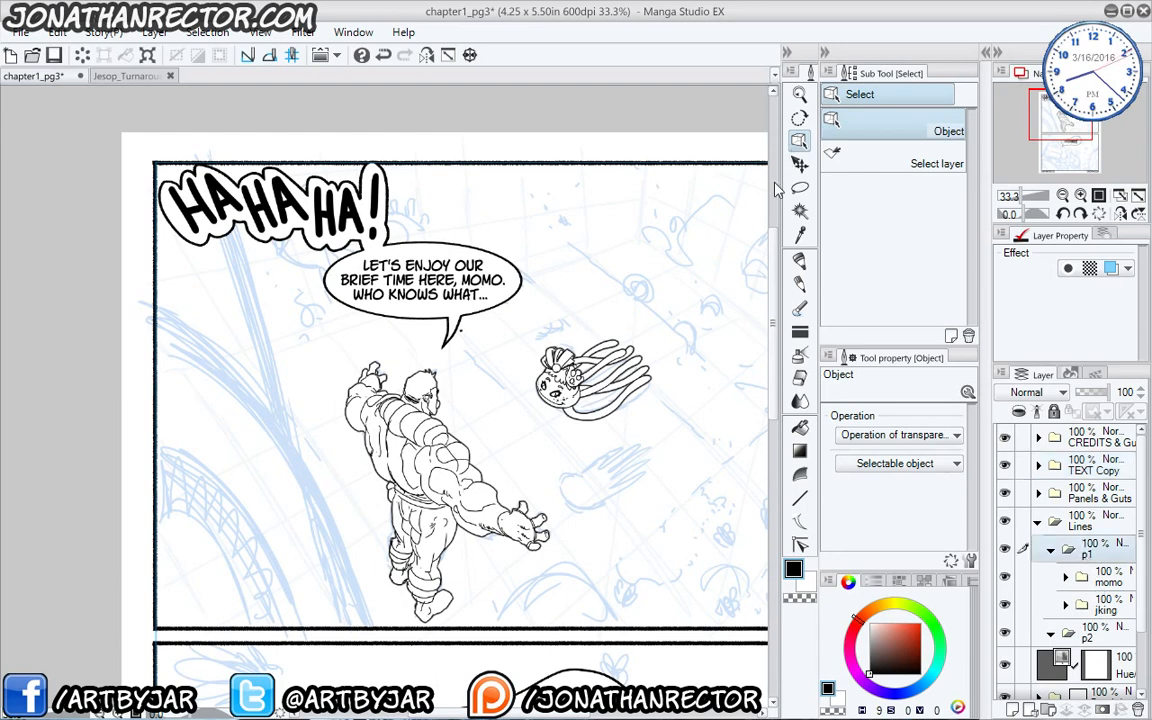
pyautogui.press('k')
pyautogui.moveTo(298, 440); pyautogui.dragTo(276, 419)
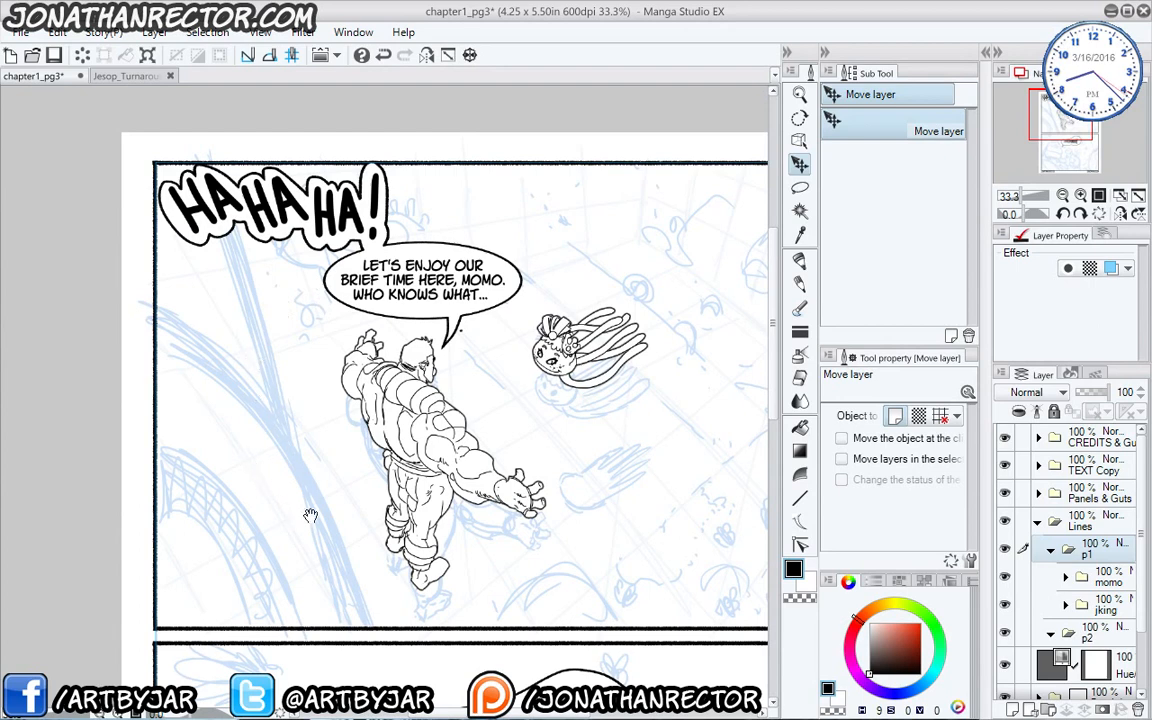
pyautogui.moveTo(280, 464); pyautogui.dragTo(217, 417)
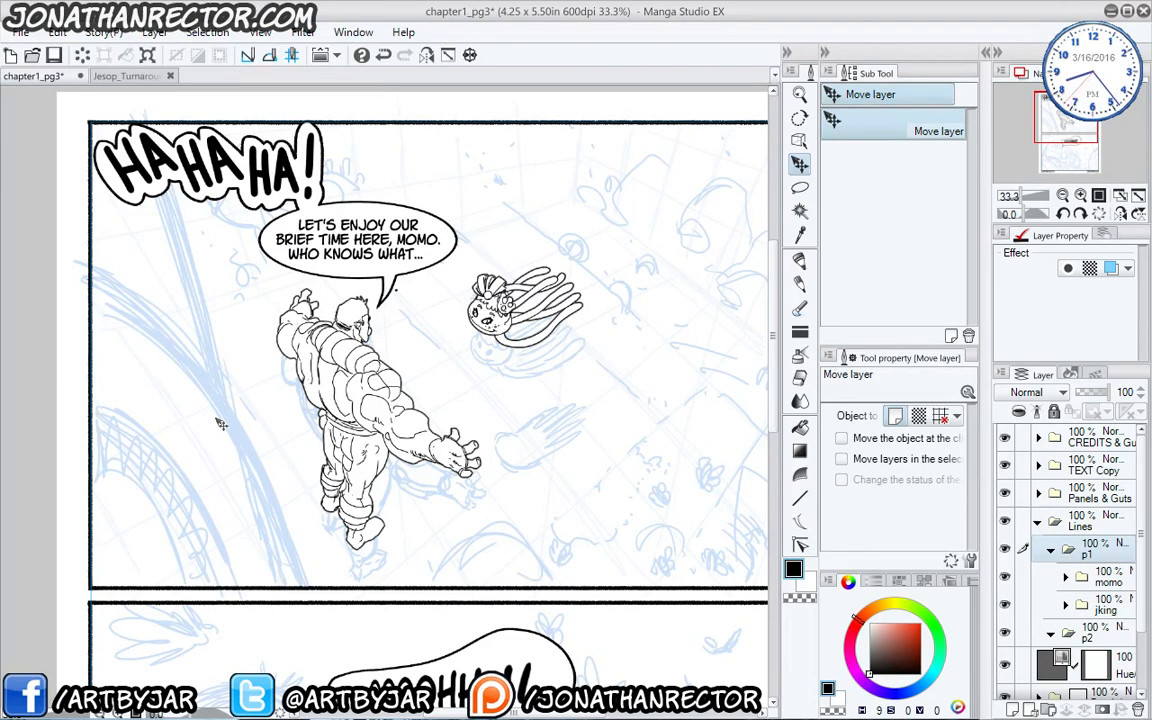
pyautogui.scroll(1, 777, 255)
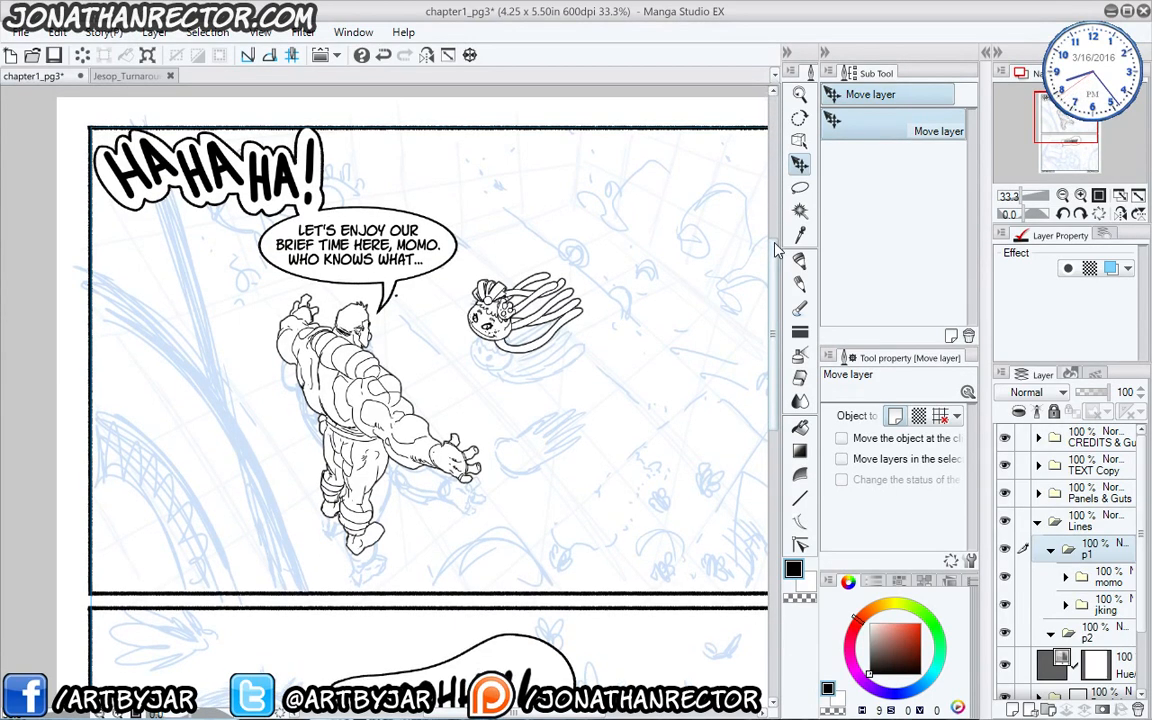
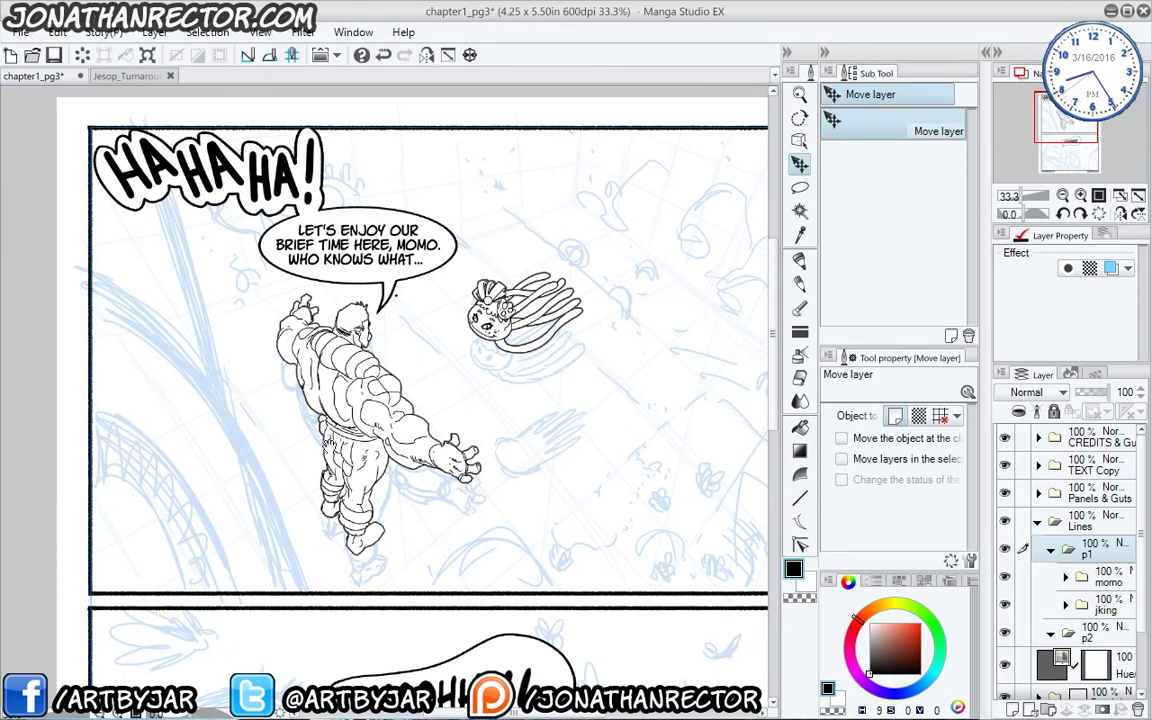
# Toggle the momo folder's visibility to check its artwork, and expand it to activate its uppermost layer.
pyautogui.moveTo(750, 600); pyautogui.dragTo(740, 531)
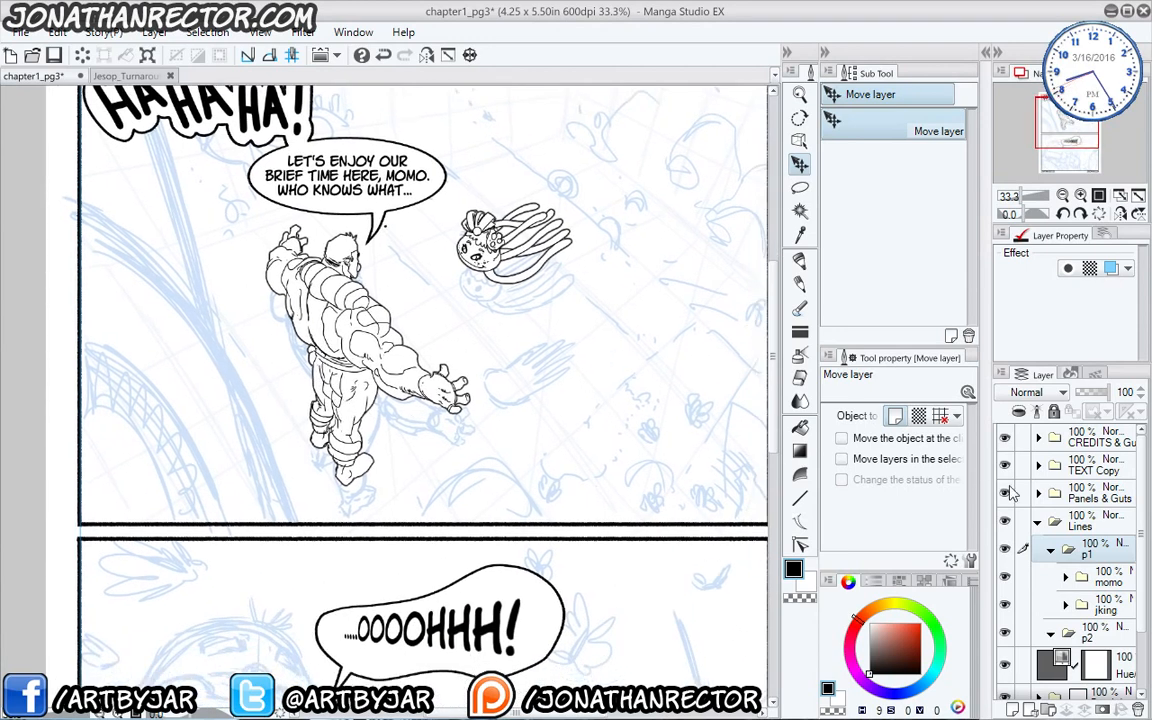
pyautogui.click(1005, 578)
pyautogui.click(1005, 578)
pyautogui.click(1065, 579)
pyautogui.click(1100, 610)
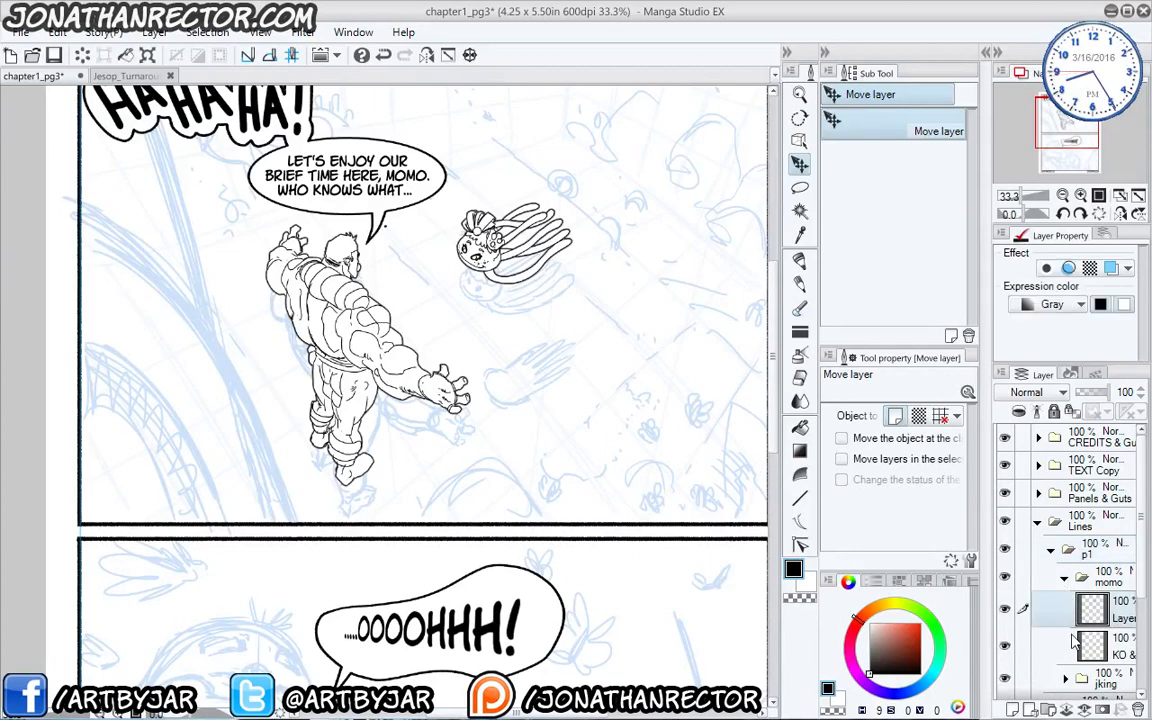
pyautogui.moveTo(453, 418); pyautogui.dragTo(439, 413)
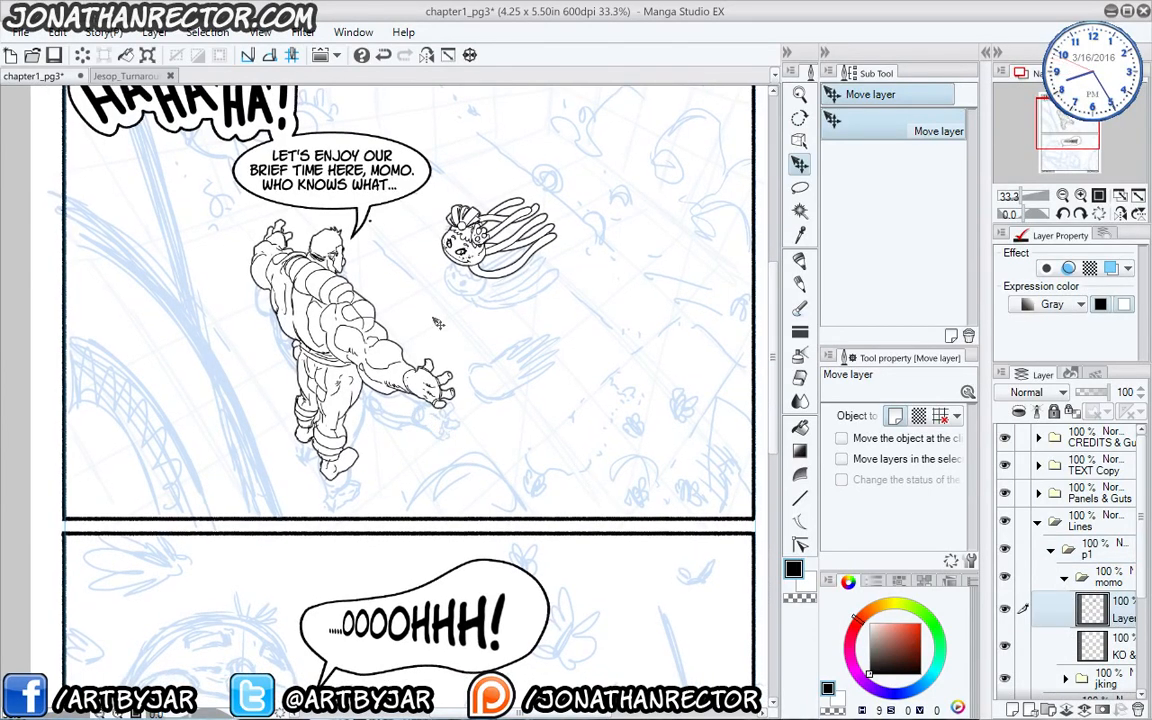
pyautogui.scroll(3, 440, 320)
pyautogui.scroll(-3, 476, 532)
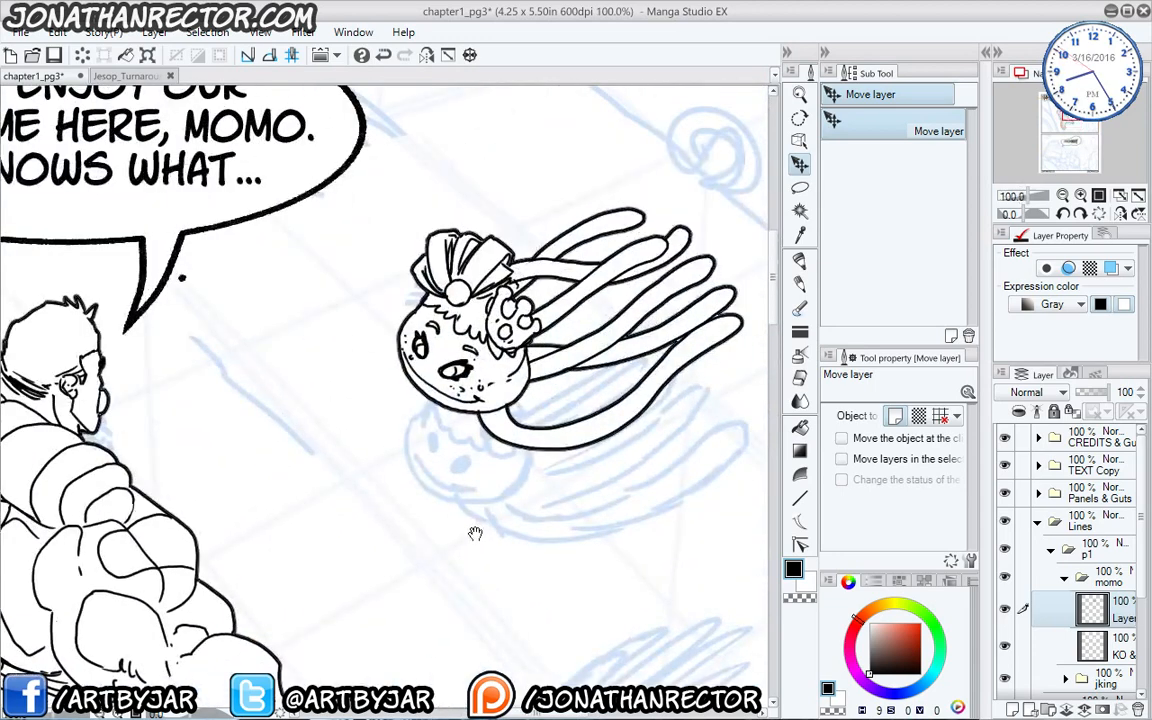
pyautogui.scroll(3, 419, 368)
pyautogui.moveTo(501, 364); pyautogui.dragTo(520, 340)
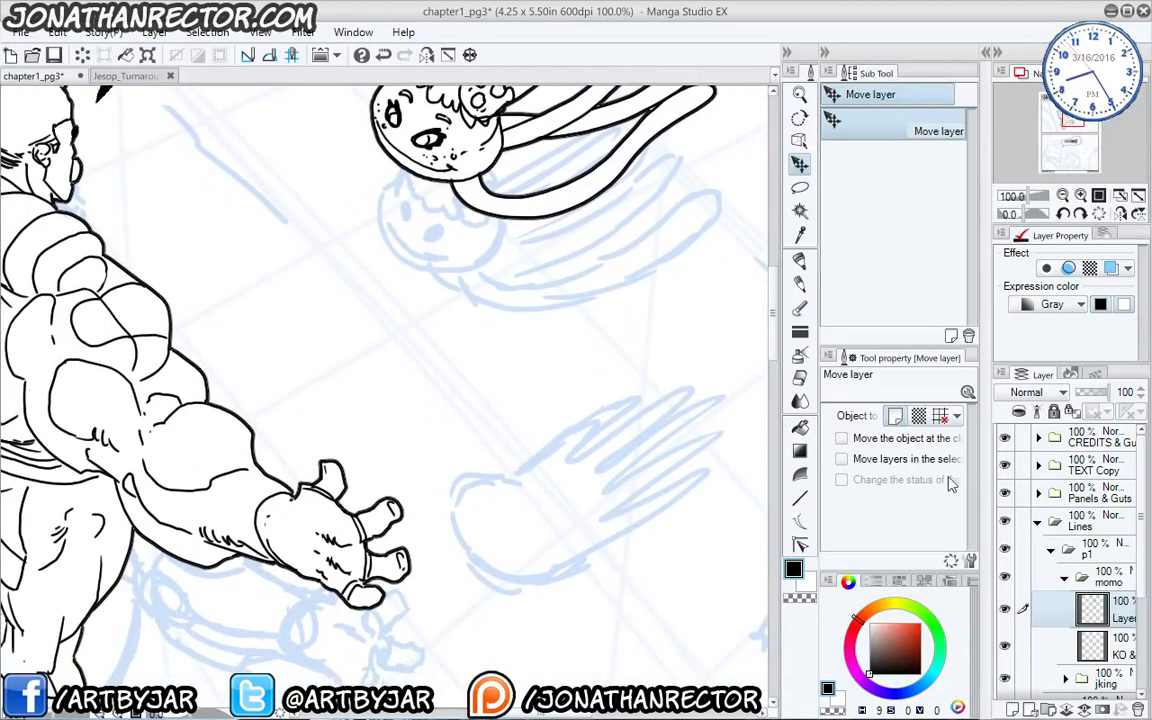
# Add a new layer beneath the KO layer in the momo folder and activate the JKDeadline 600dpi pen.
pyautogui.click(1101, 646)
pyautogui.click(1013, 709)
pyautogui.moveTo(1128, 646)
pyautogui.mouseDown()
pyautogui.moveTo(1093, 706)
pyautogui.moveTo(1110, 634)
pyautogui.mouseUp()
pyautogui.moveTo(466, 369); pyautogui.dragTo(419, 423)
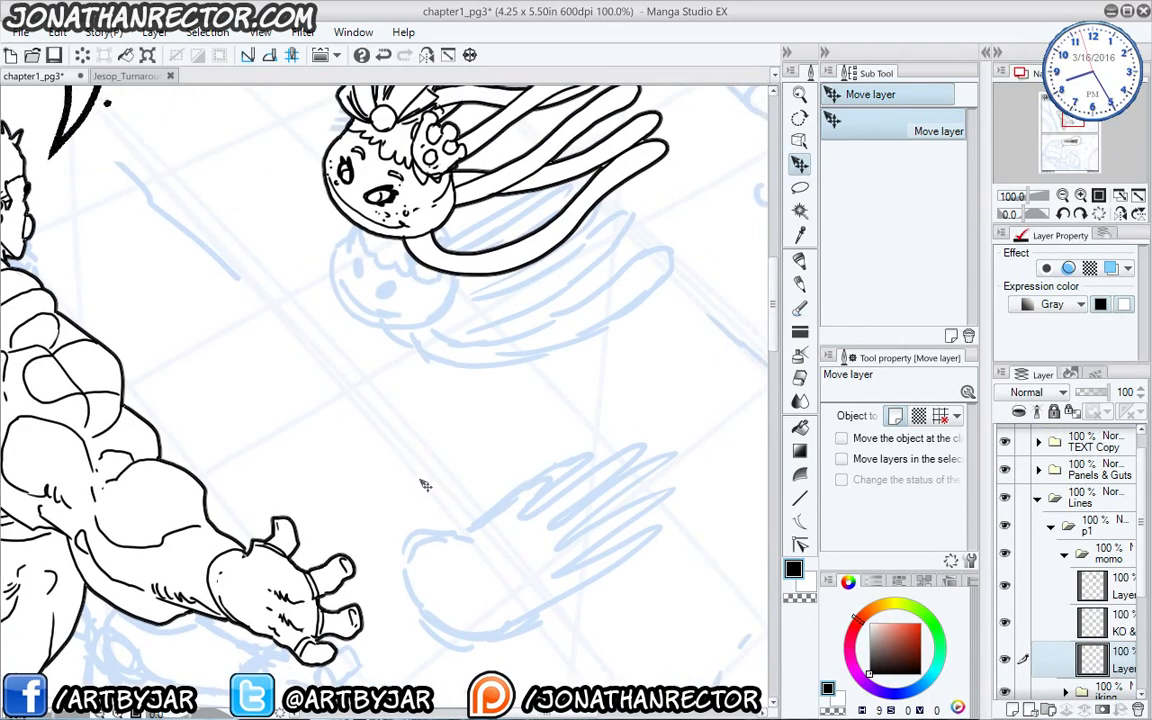
pyautogui.press('p')
pyautogui.moveTo(329, 440); pyautogui.dragTo(316, 436)
pyautogui.moveTo(460, 402)
pyautogui.mouseDown()
pyautogui.moveTo(425, 362)
pyautogui.moveTo(442, 411)
pyautogui.mouseUp()
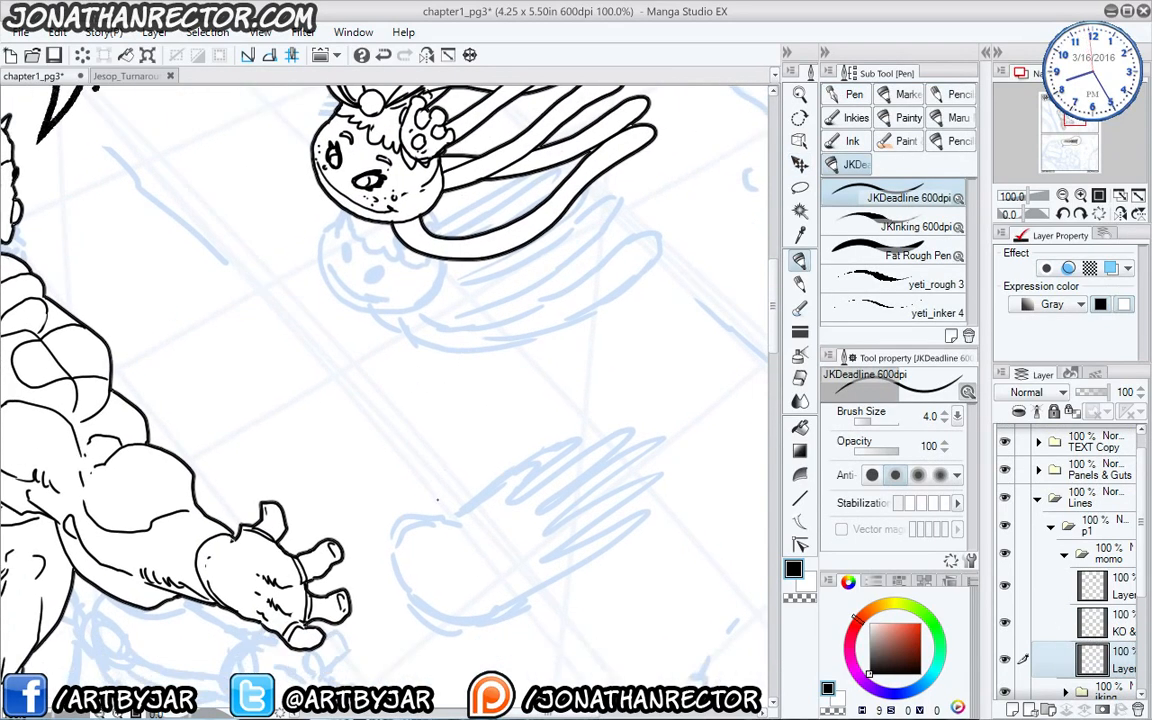
# Try drawing a Momo silhouette and a round head outline over the lower blue sketch, and delete the trial layer.
pyautogui.moveTo(432, 499)
pyautogui.mouseDown()
pyautogui.moveTo(410, 574)
pyautogui.moveTo(442, 598)
pyautogui.moveTo(493, 594)
pyautogui.moveTo(671, 487)
pyautogui.moveTo(701, 456)
pyautogui.moveTo(582, 521)
pyautogui.moveTo(526, 531)
pyautogui.moveTo(666, 433)
pyautogui.moveTo(654, 399)
pyautogui.moveTo(582, 468)
pyautogui.moveTo(504, 497)
pyautogui.moveTo(528, 461)
pyautogui.moveTo(575, 436)
pyautogui.mouseUp()
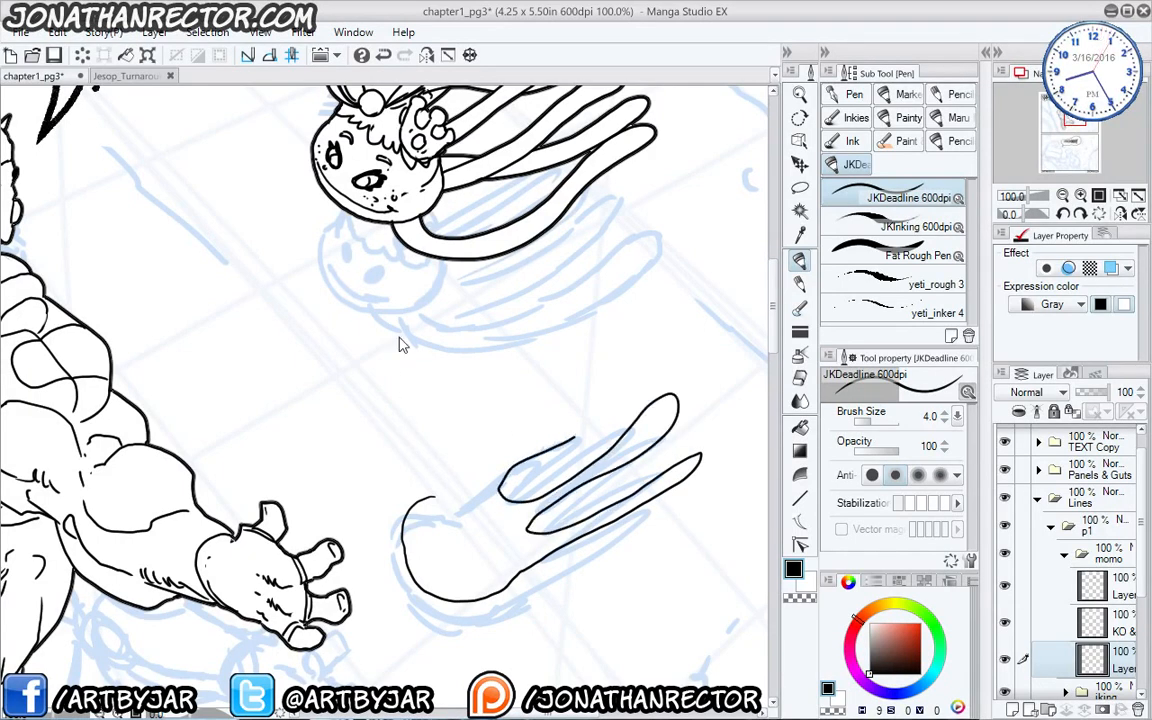
pyautogui.hotkey('ctrl', 'z')
pyautogui.moveTo(395, 504); pyautogui.dragTo(301, 460)
pyautogui.moveTo(367, 432)
pyautogui.mouseDown()
pyautogui.moveTo(308, 484)
pyautogui.moveTo(341, 534)
pyautogui.moveTo(403, 538)
pyautogui.moveTo(427, 494)
pyautogui.mouseUp()
pyautogui.moveTo(429, 488)
pyautogui.mouseDown()
pyautogui.moveTo(419, 450)
pyautogui.moveTo(386, 429)
pyautogui.moveTo(289, 514)
pyautogui.moveTo(275, 566)
pyautogui.mouseUp()
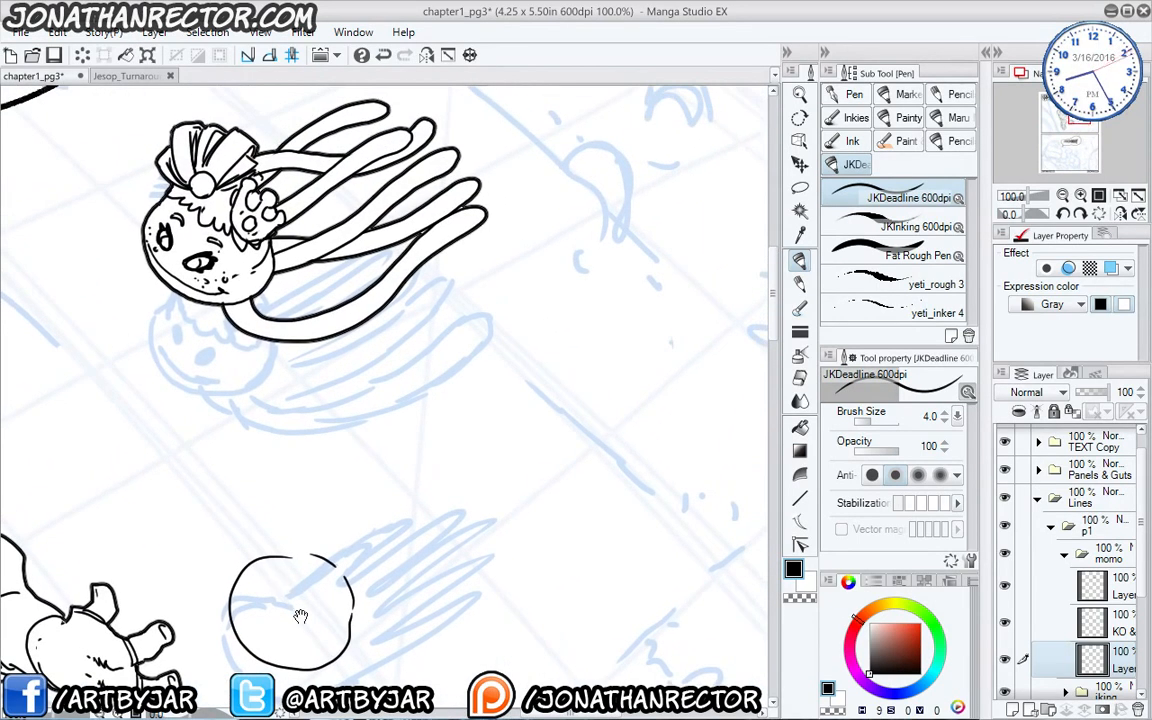
pyautogui.moveTo(300, 616); pyautogui.dragTo(272, 529)
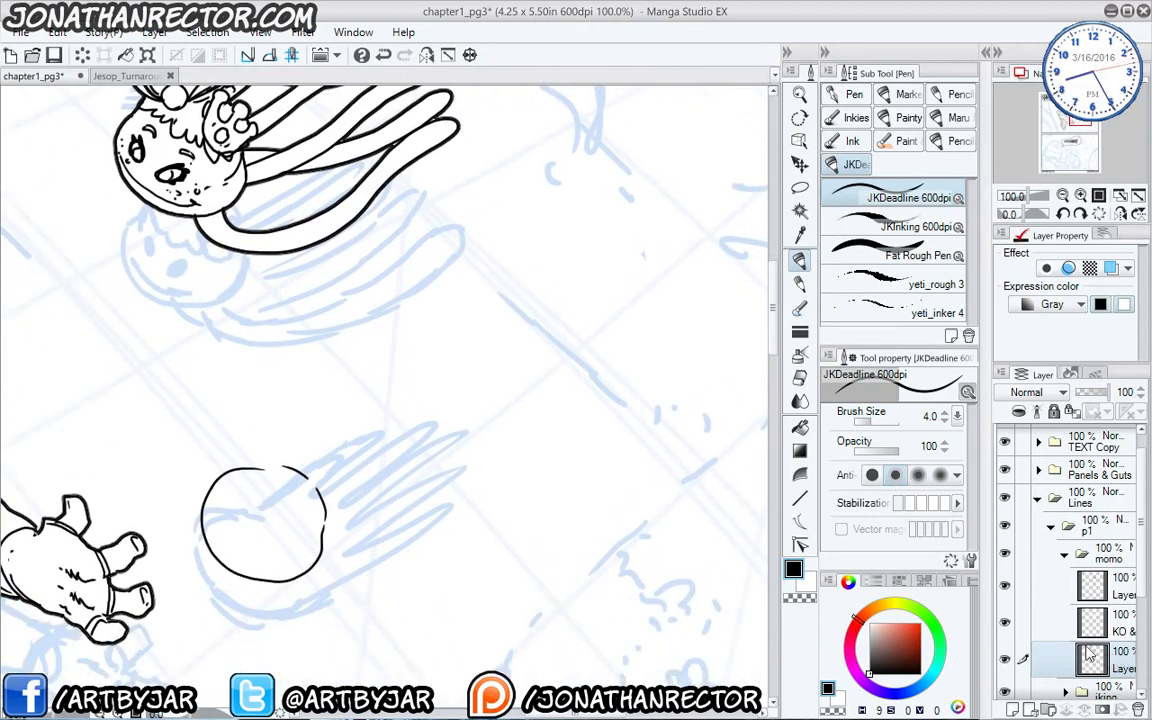
pyautogui.click(1138, 709)
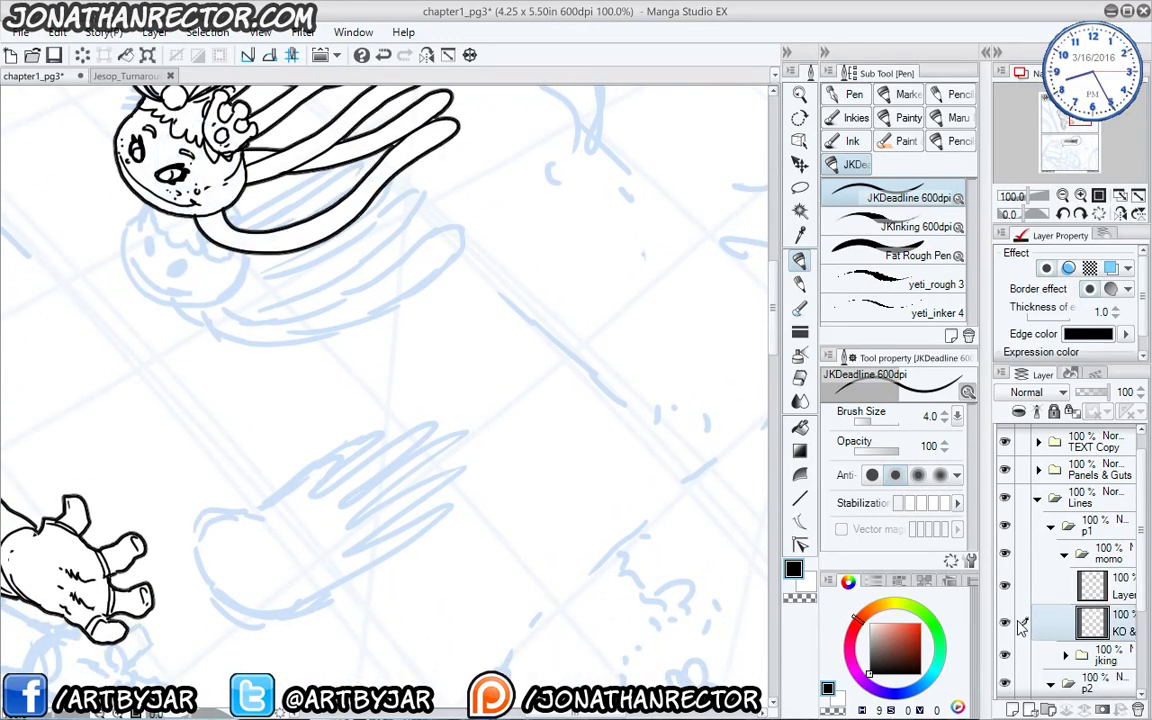
# Duplicate momo's KO layer and move the copied silhouette down over the blue sketch below Momo.
pyautogui.hotkey('ctrl', 'z')
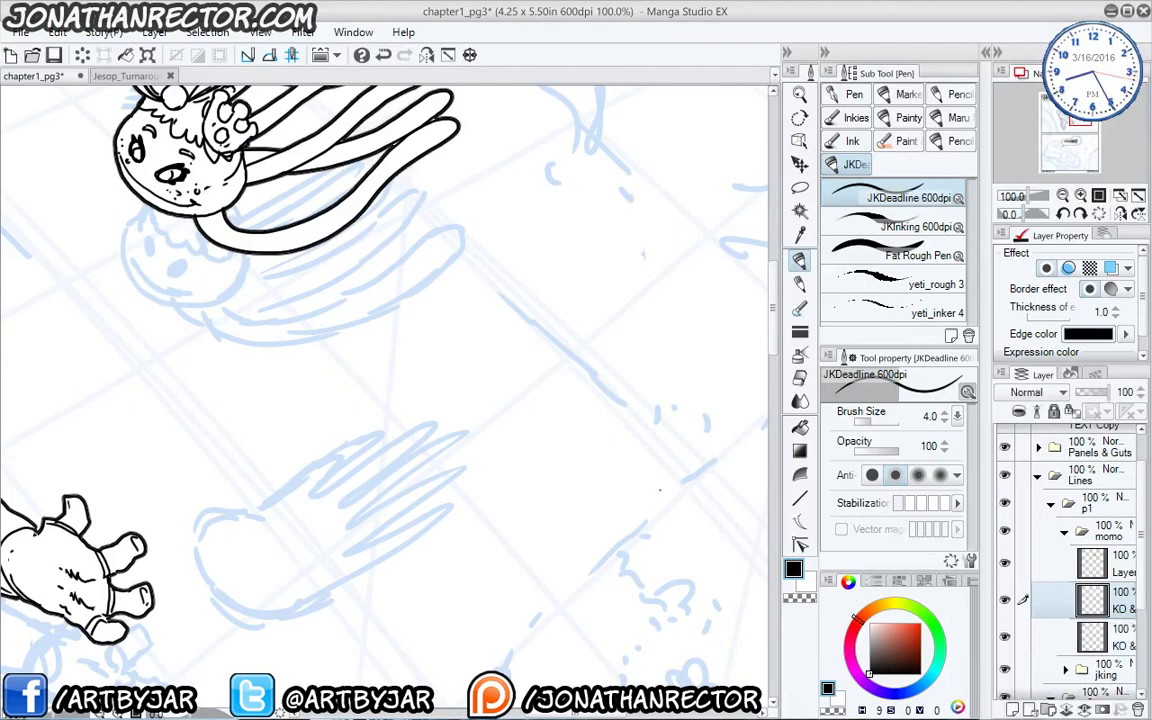
pyautogui.moveTo(660, 490); pyautogui.dragTo(712, 558)
pyautogui.press('k')
pyautogui.moveTo(249, 355); pyautogui.dragTo(290, 673)
pyautogui.moveTo(188, 457); pyautogui.dragTo(241, 371)
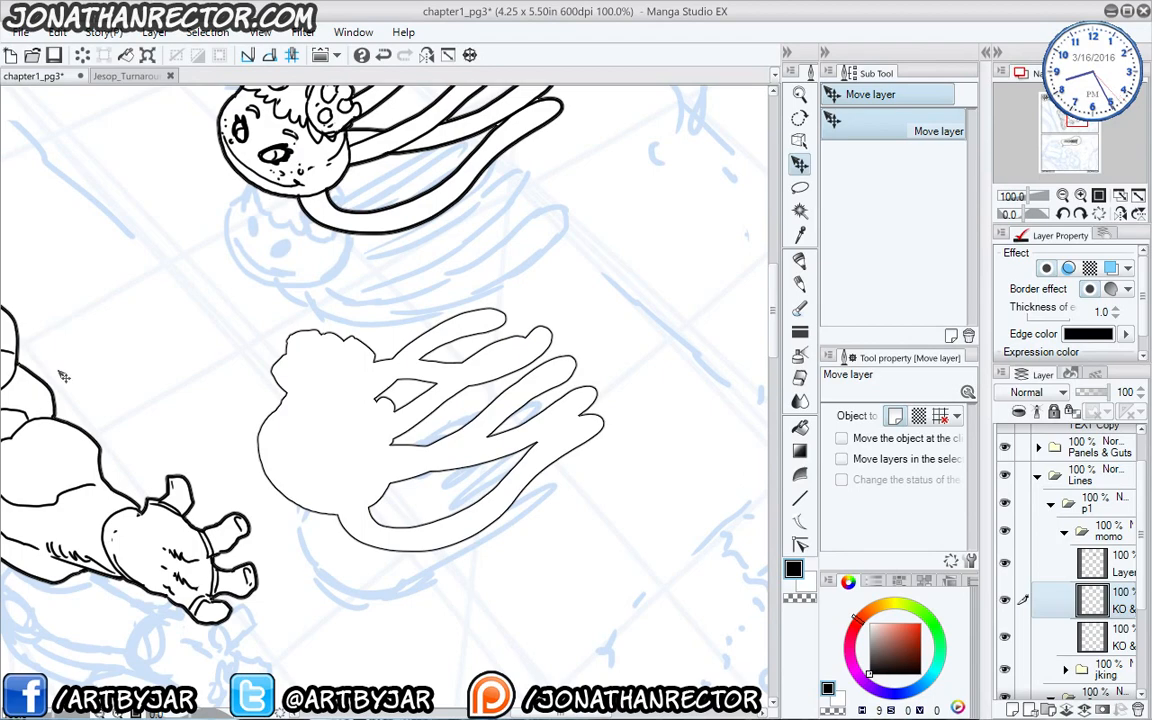
pyautogui.scroll(-2, 63, 376)
pyautogui.moveTo(167, 537); pyautogui.dragTo(412, 589)
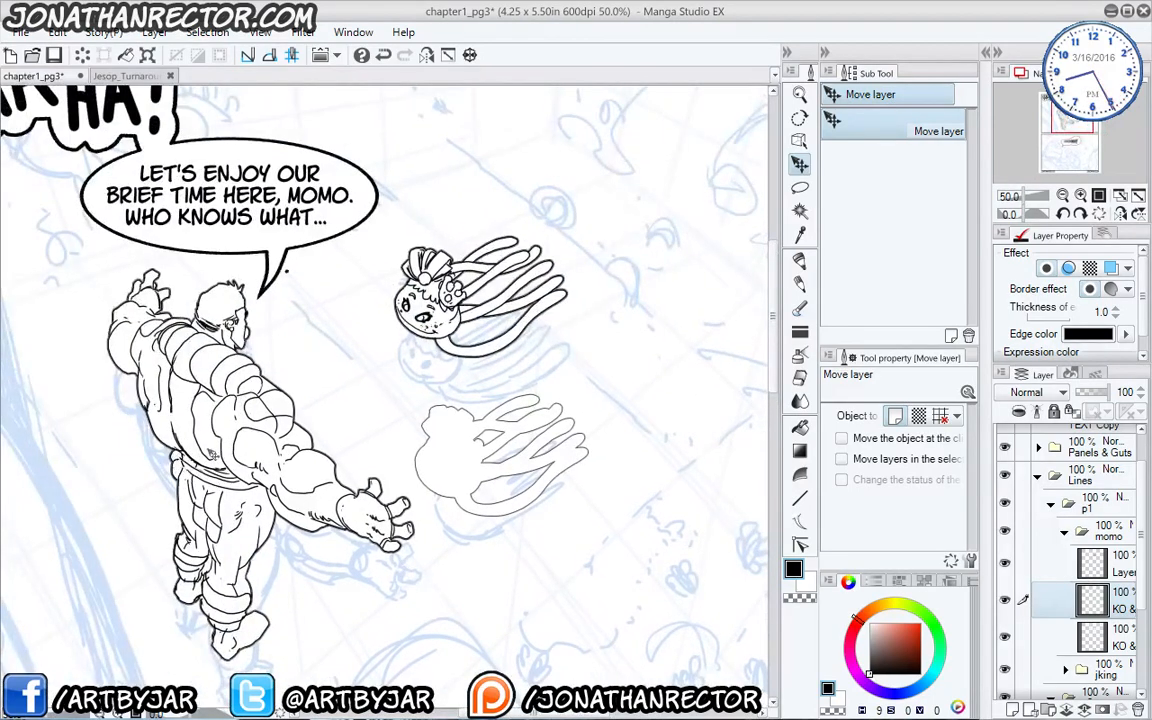
pyautogui.moveTo(220, 455); pyautogui.dragTo(207, 440)
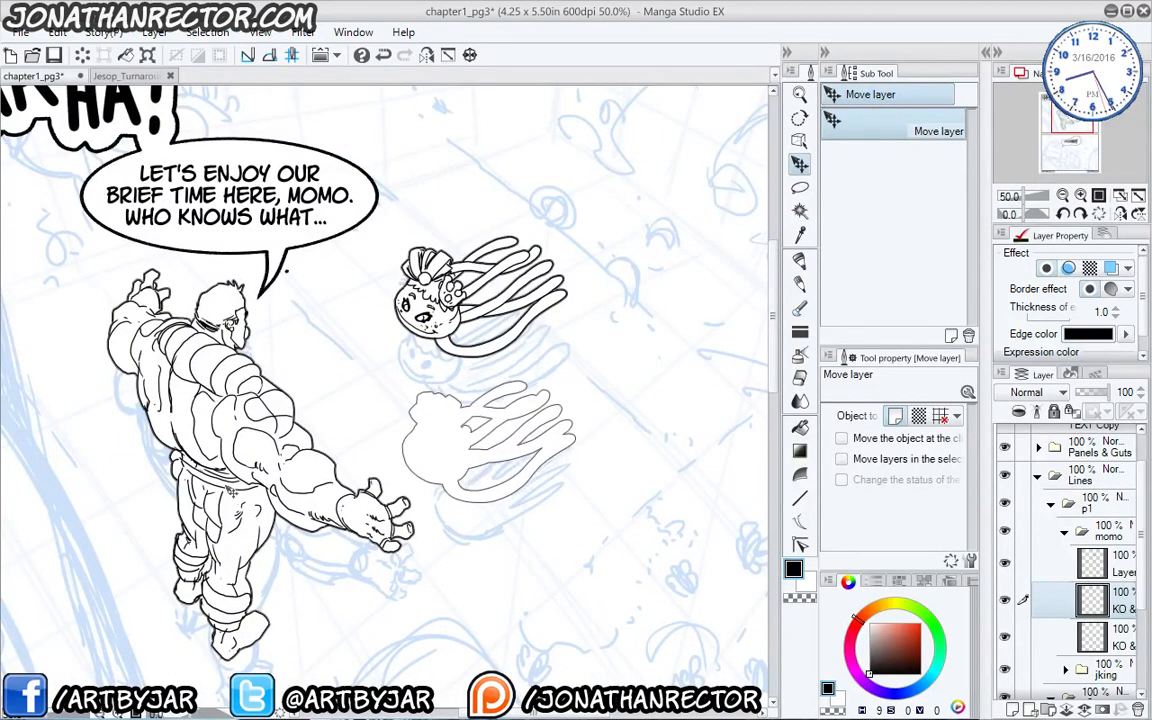
pyautogui.moveTo(231, 490)
pyautogui.mouseDown()
pyautogui.moveTo(233, 510)
pyautogui.moveTo(226, 473)
pyautogui.moveTo(228, 494)
pyautogui.mouseUp()
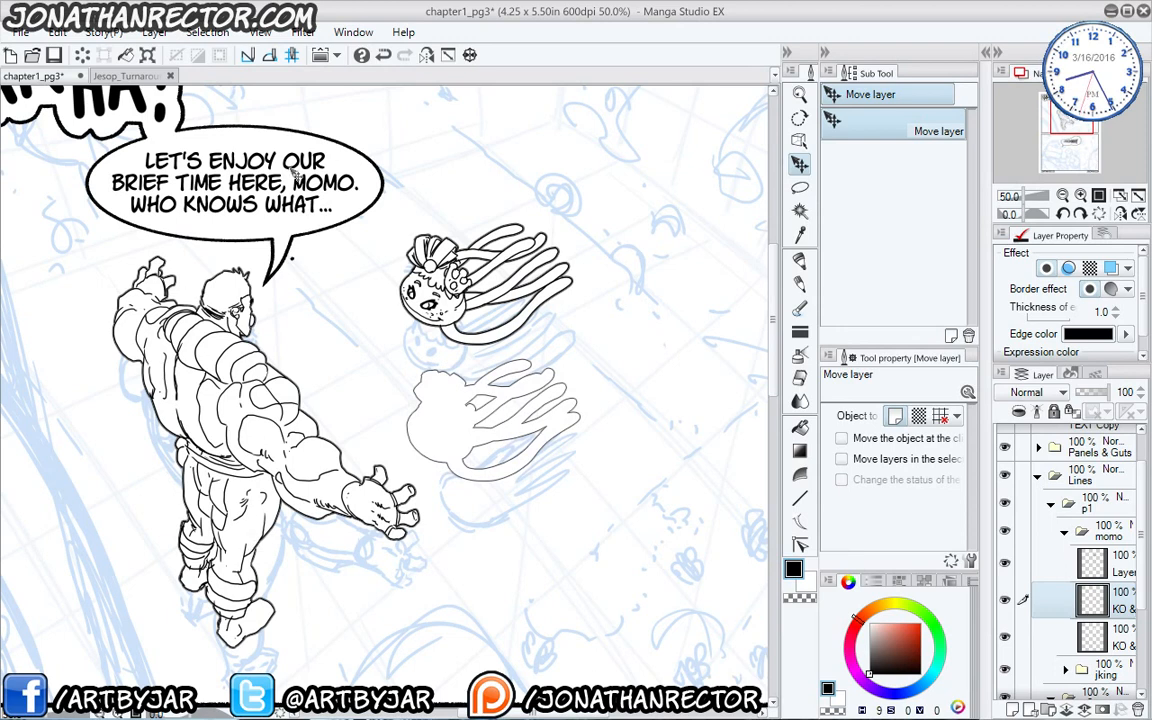
# Free-transform the copied silhouette layer, skewing its four corners to follow the blue sketch below Momo, and shift and rotate it slightly.
pyautogui.click(54, 35)
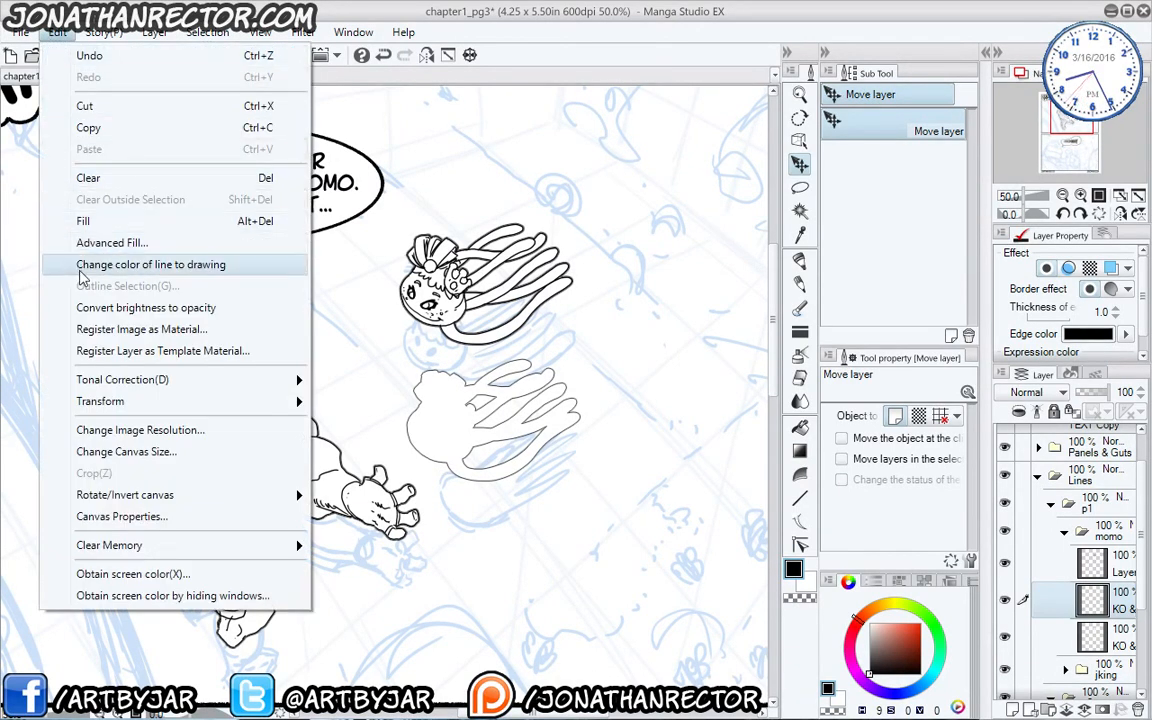
pyautogui.moveTo(141, 402)
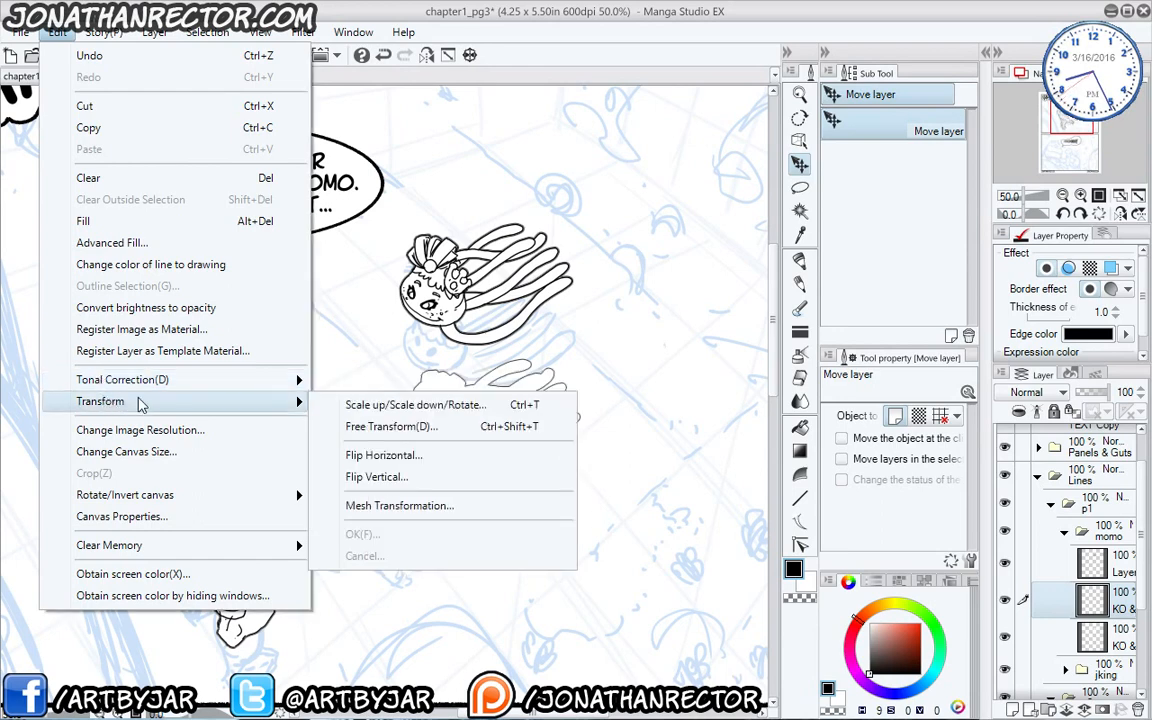
pyautogui.click(362, 426)
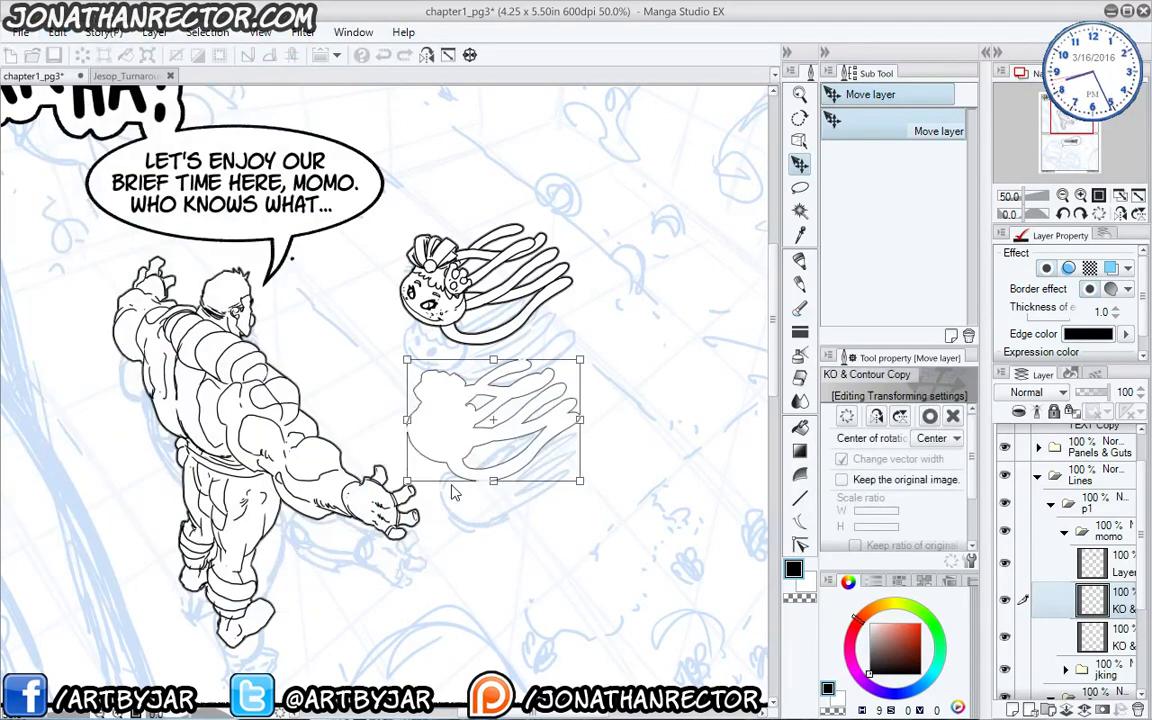
pyautogui.moveTo(407, 481); pyautogui.dragTo(416, 502)
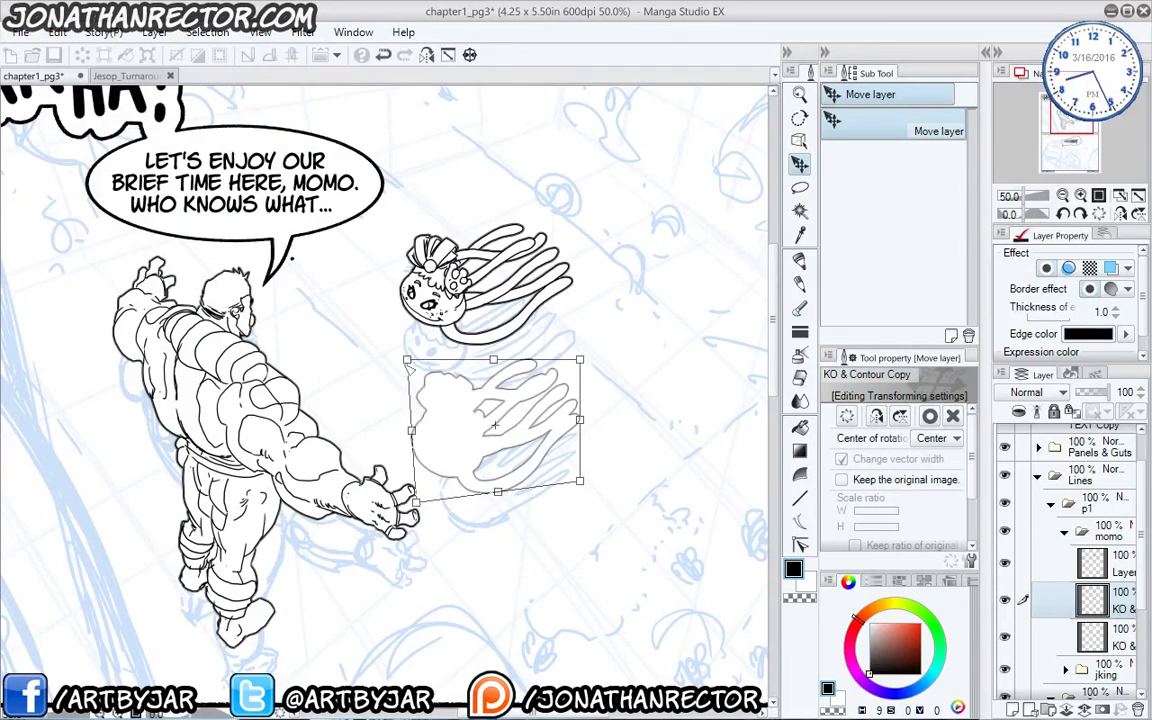
pyautogui.moveTo(407, 361); pyautogui.dragTo(381, 366)
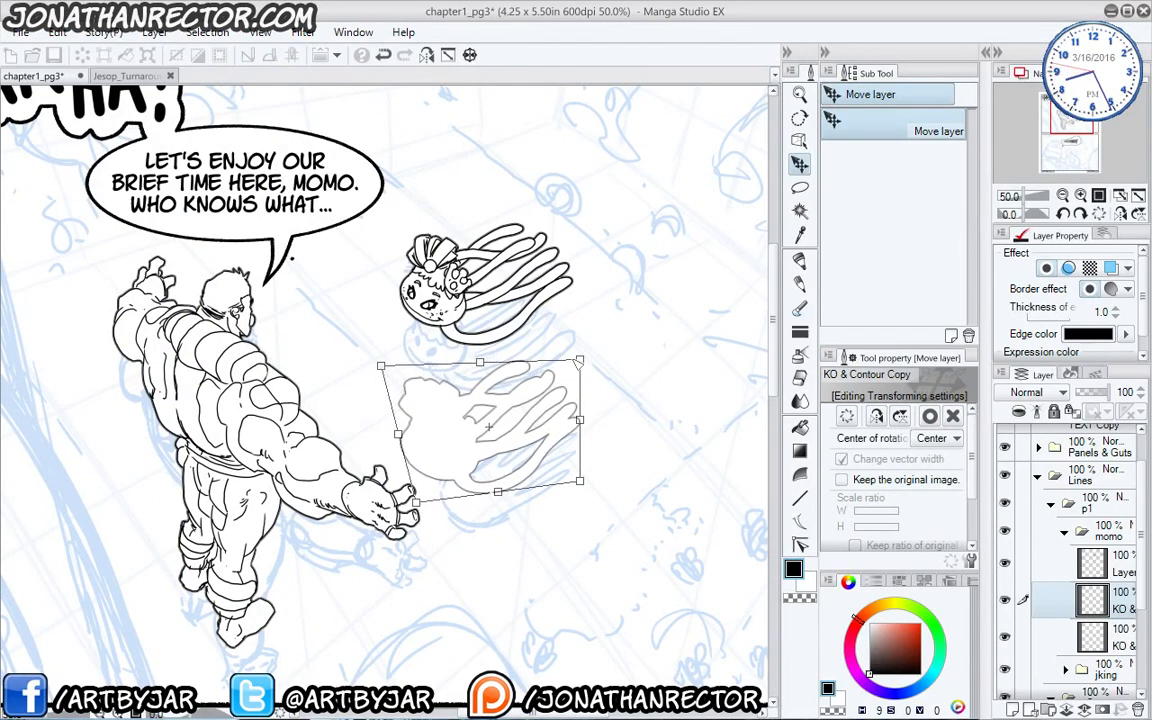
pyautogui.moveTo(580, 481); pyautogui.dragTo(576, 459)
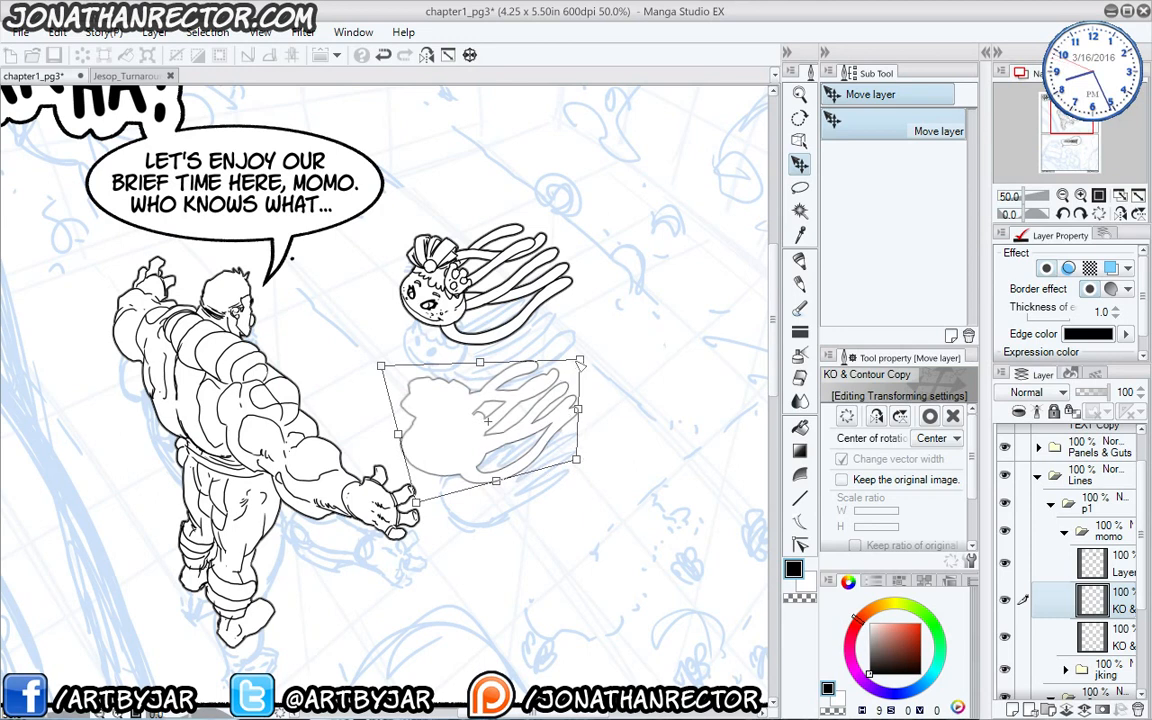
pyautogui.moveTo(580, 360); pyautogui.dragTo(562, 357)
pyautogui.moveTo(449, 464); pyautogui.dragTo(464, 464)
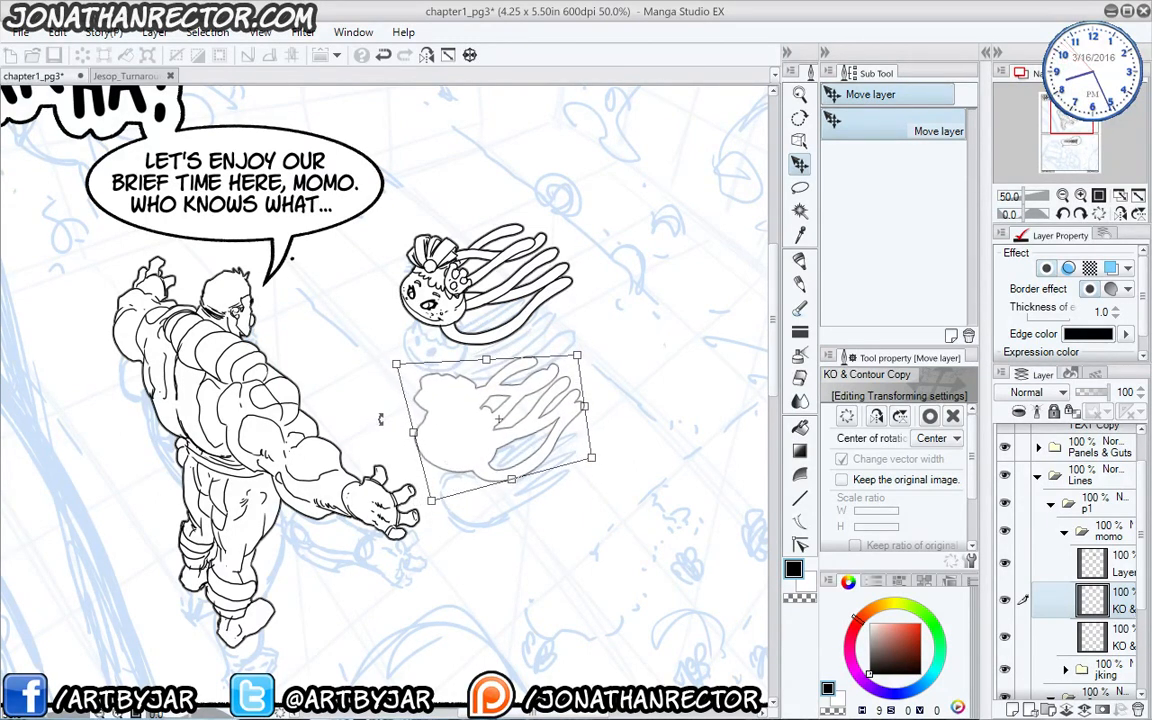
pyautogui.moveTo(410, 405); pyautogui.dragTo(396, 398)
pyautogui.press('Return')
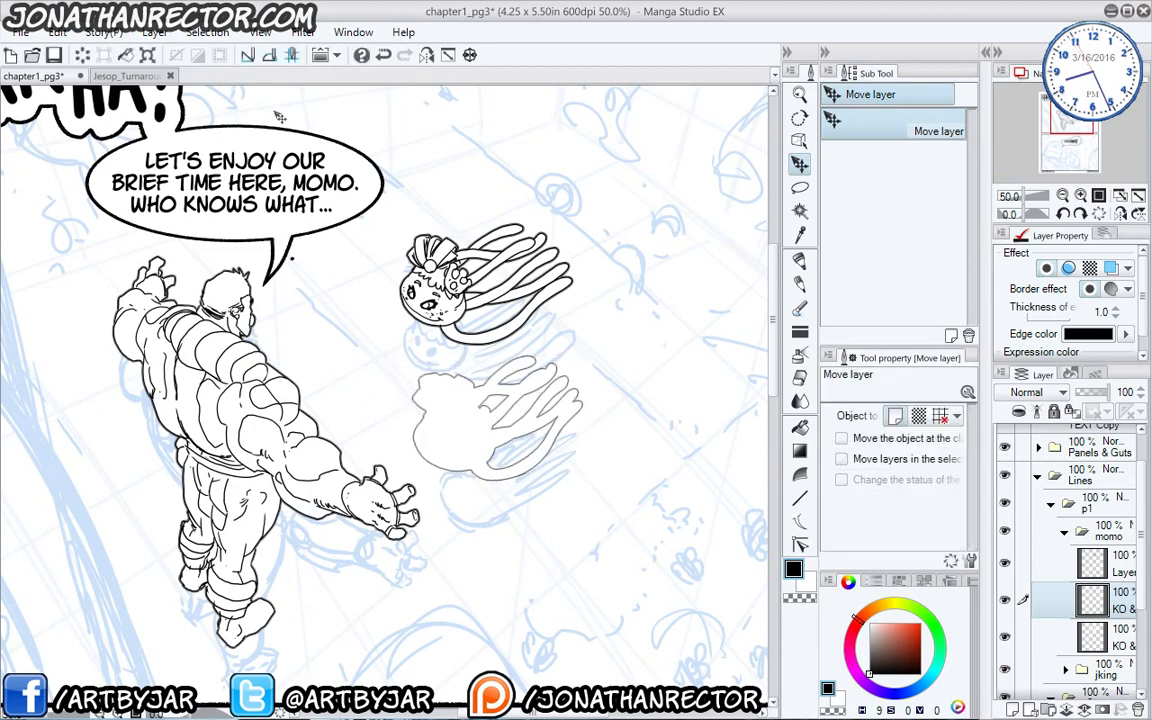
# Check the silhouette's placement in a mirrored view and at page scale, and save the page.
pyautogui.click(426, 55)
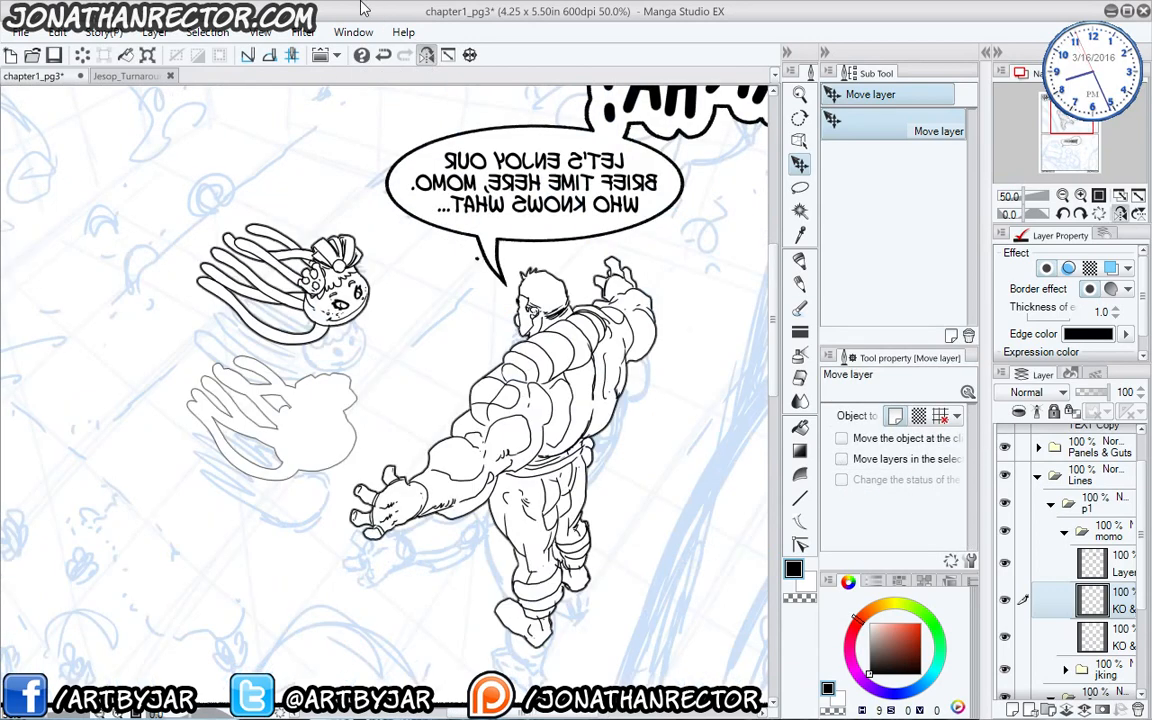
pyautogui.click(426, 55)
pyautogui.scroll(-3, 360, 376)
pyautogui.scroll(1, 67, 452)
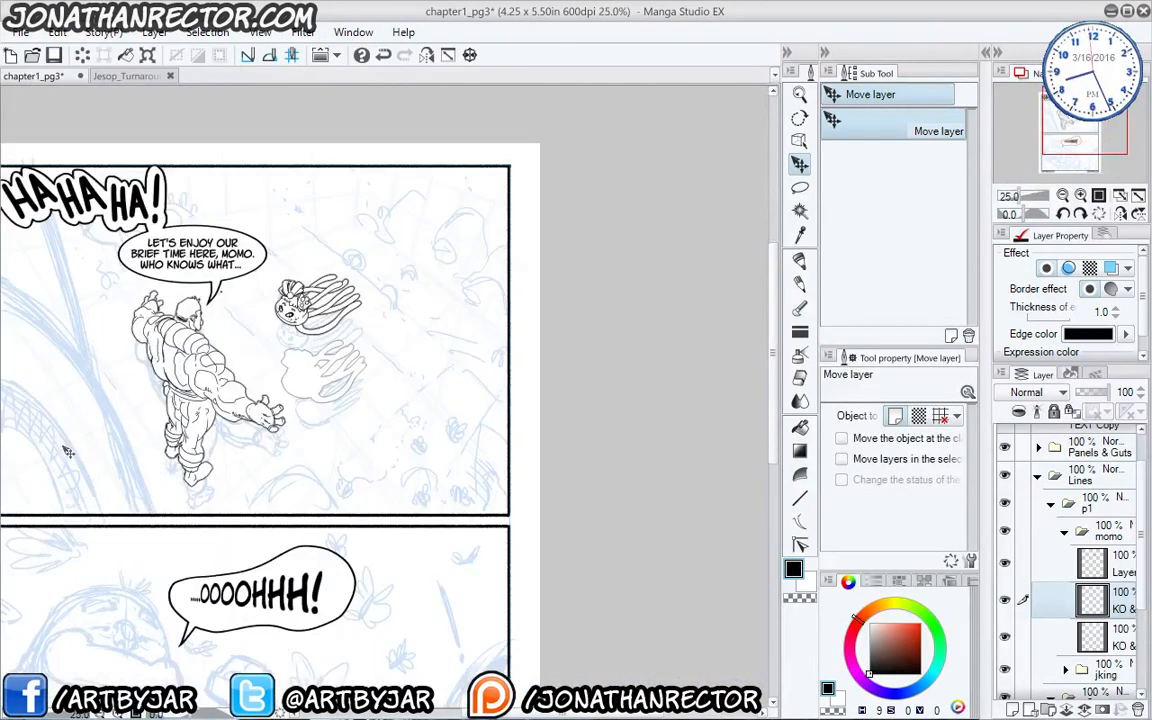
pyautogui.scroll(2, 66, 418)
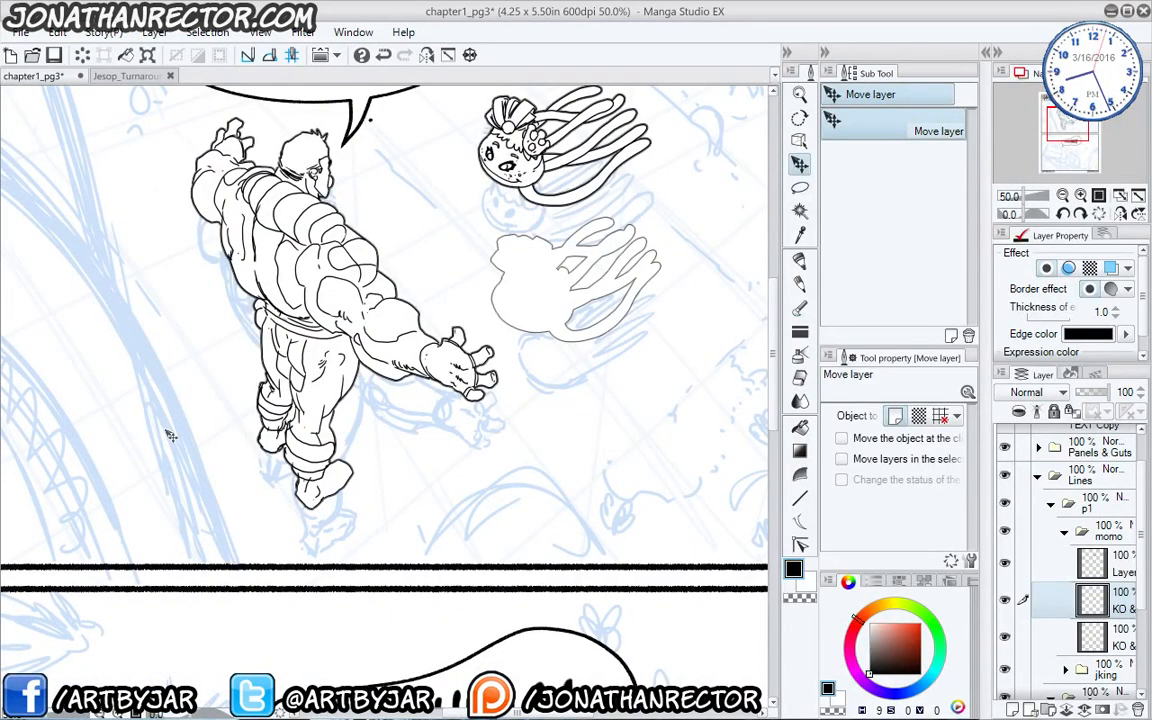
pyautogui.moveTo(193, 425); pyautogui.dragTo(290, 530)
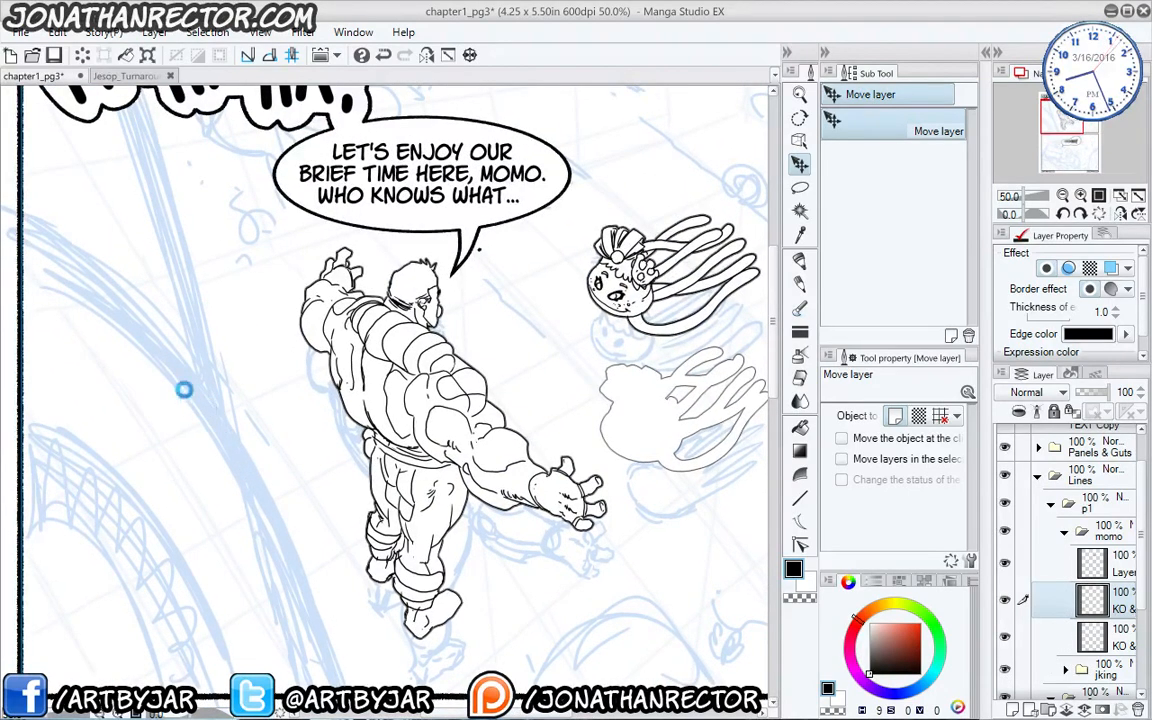
pyautogui.hotkey('ctrl', 's')
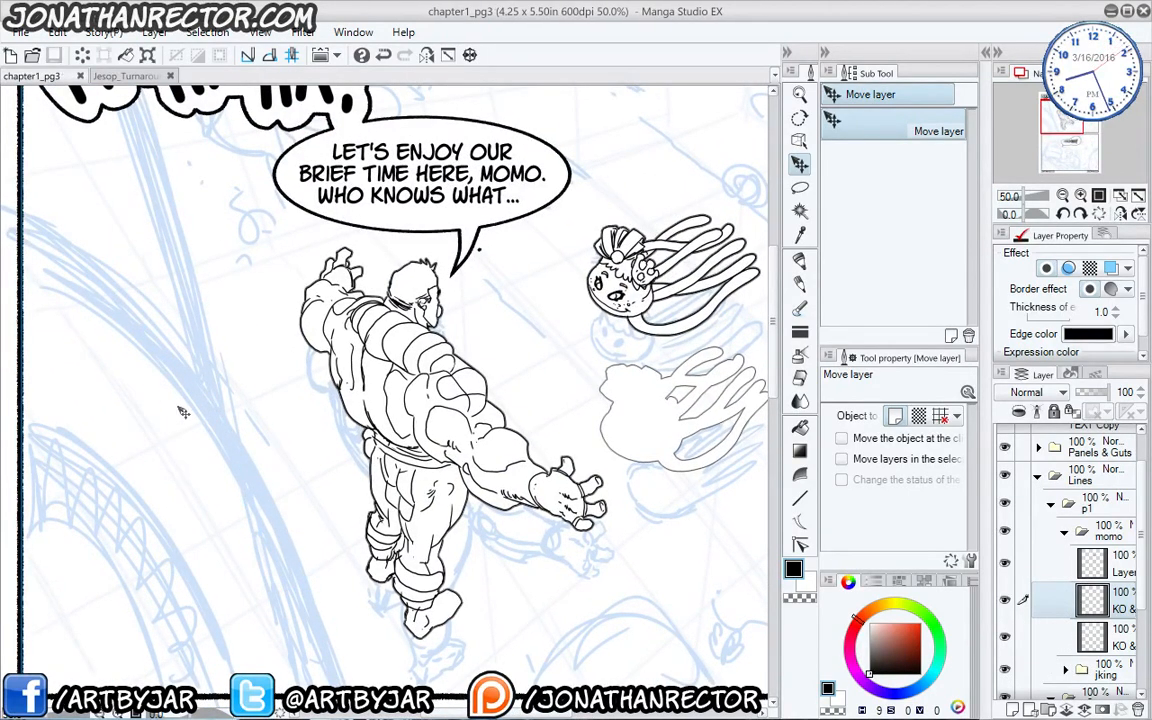
pyautogui.scroll(-1, 183, 411)
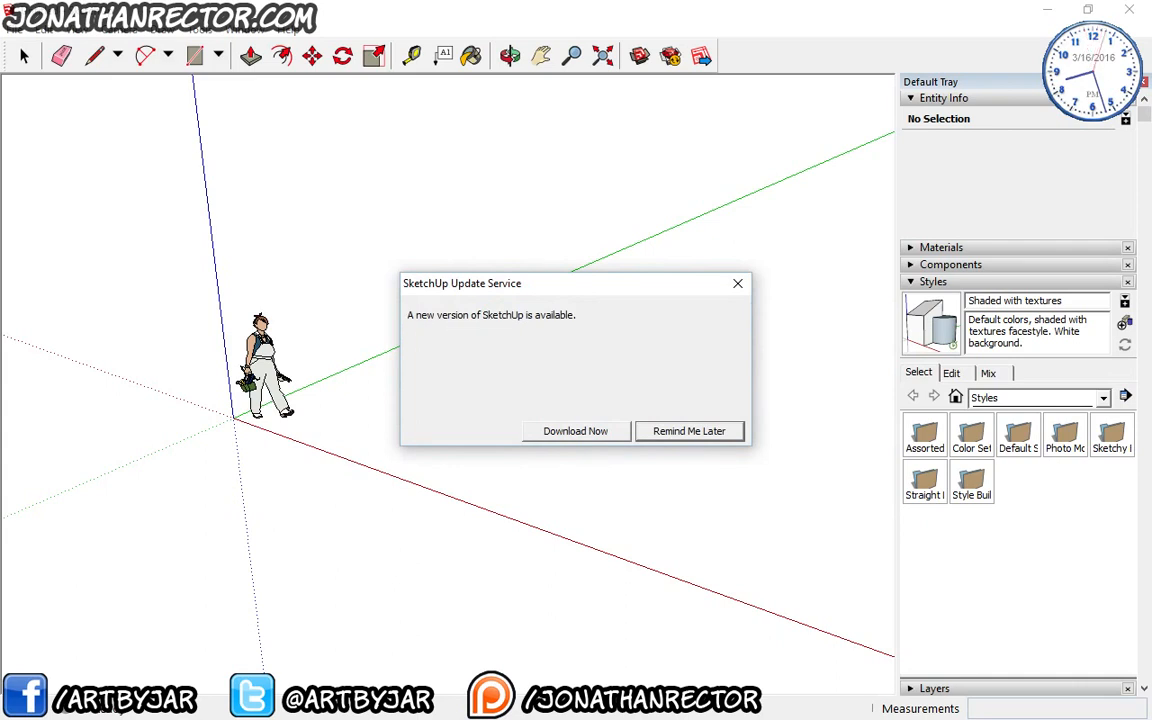
# Switch to SketchUp, postpone the update notice, and open the recent sagan1 model from Downloads so the whole ship is in view.
pyautogui.click(688, 431)
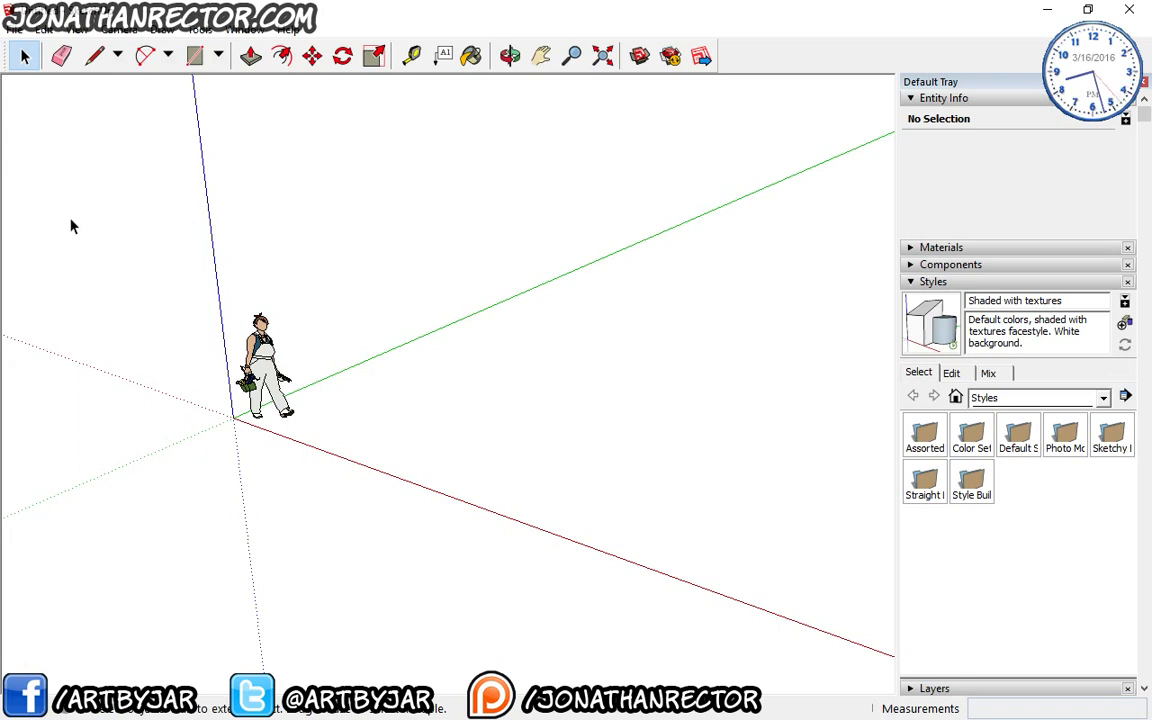
pyautogui.click(14, 30)
pyautogui.moveTo(126, 253)
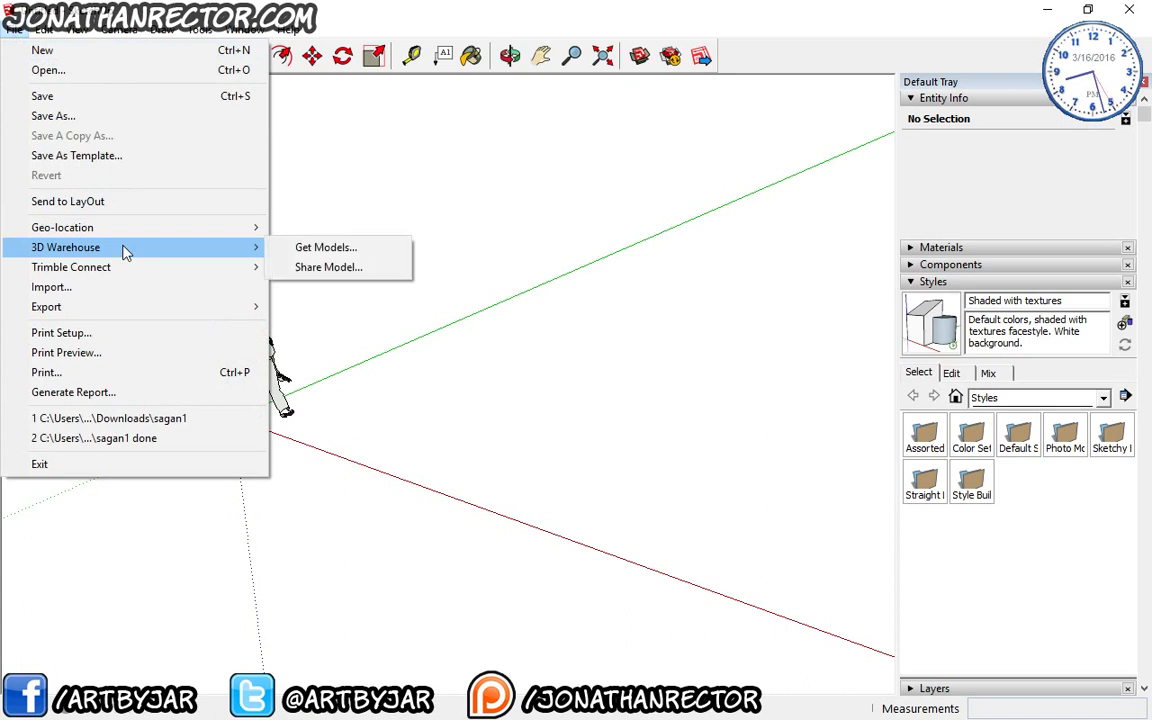
pyautogui.click(67, 420)
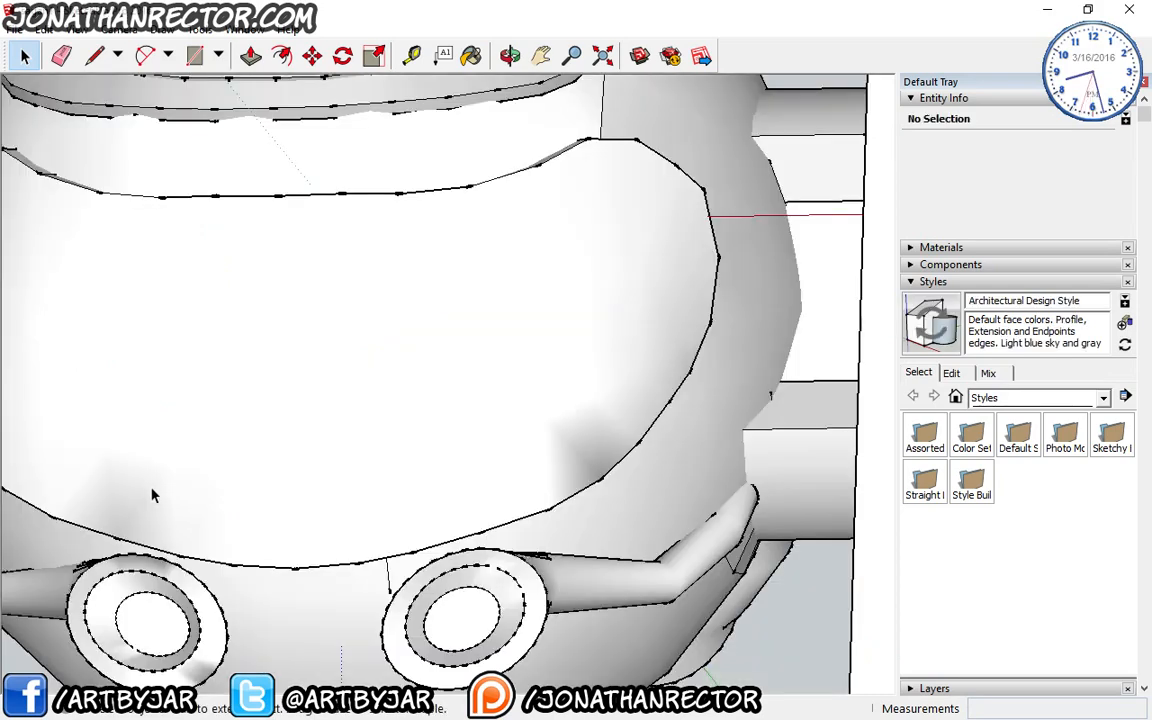
pyautogui.scroll(-6, 468, 352)
pyautogui.scroll(-1, 468, 356)
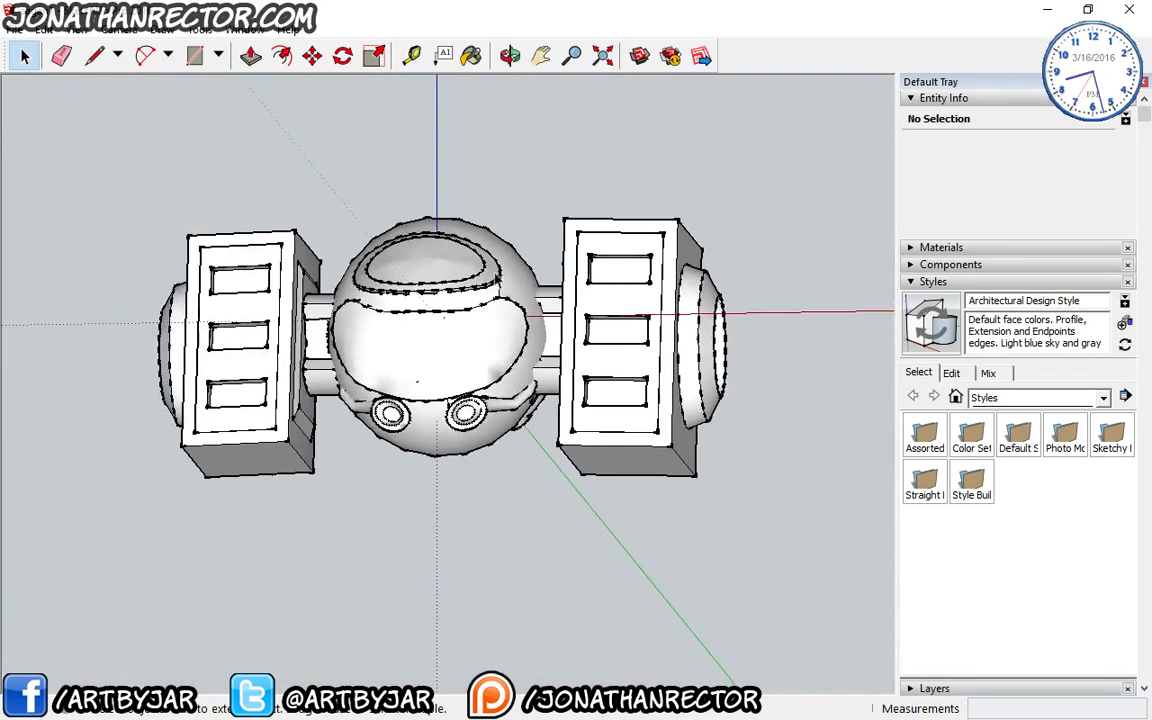
# Set the camera to Two-Point Perspective and reposition the whole ship lower in the view.
pyautogui.click(120, 33)
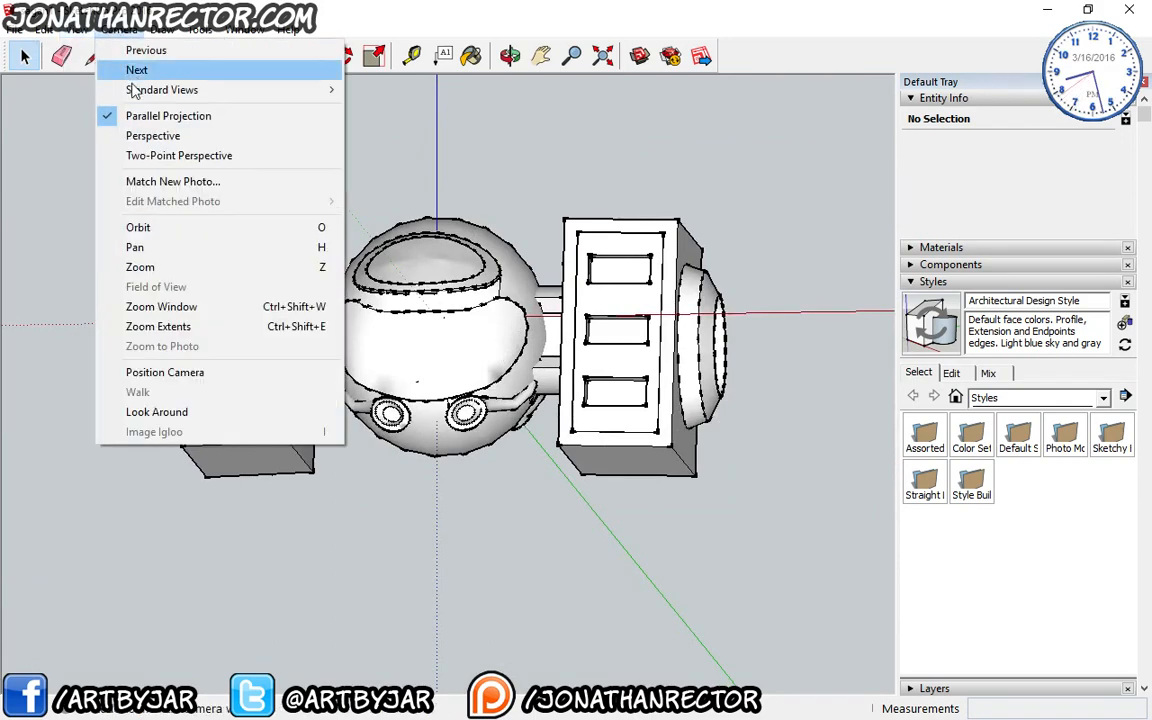
pyautogui.click(150, 154)
pyautogui.moveTo(344, 332); pyautogui.dragTo(355, 500)
pyautogui.scroll(2, 437, 432)
pyautogui.scroll(-3, 437, 432)
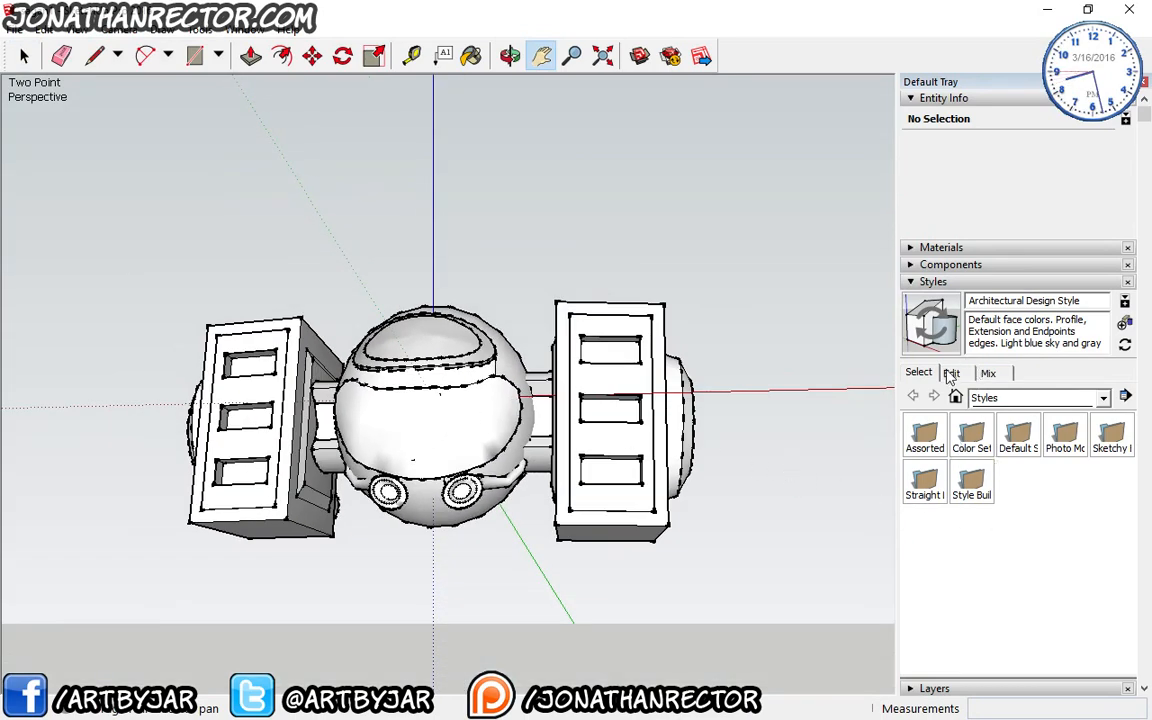
# Turn off the sky in the style's background settings and set the background color to white.
pyautogui.click(951, 373)
pyautogui.click(922, 375)
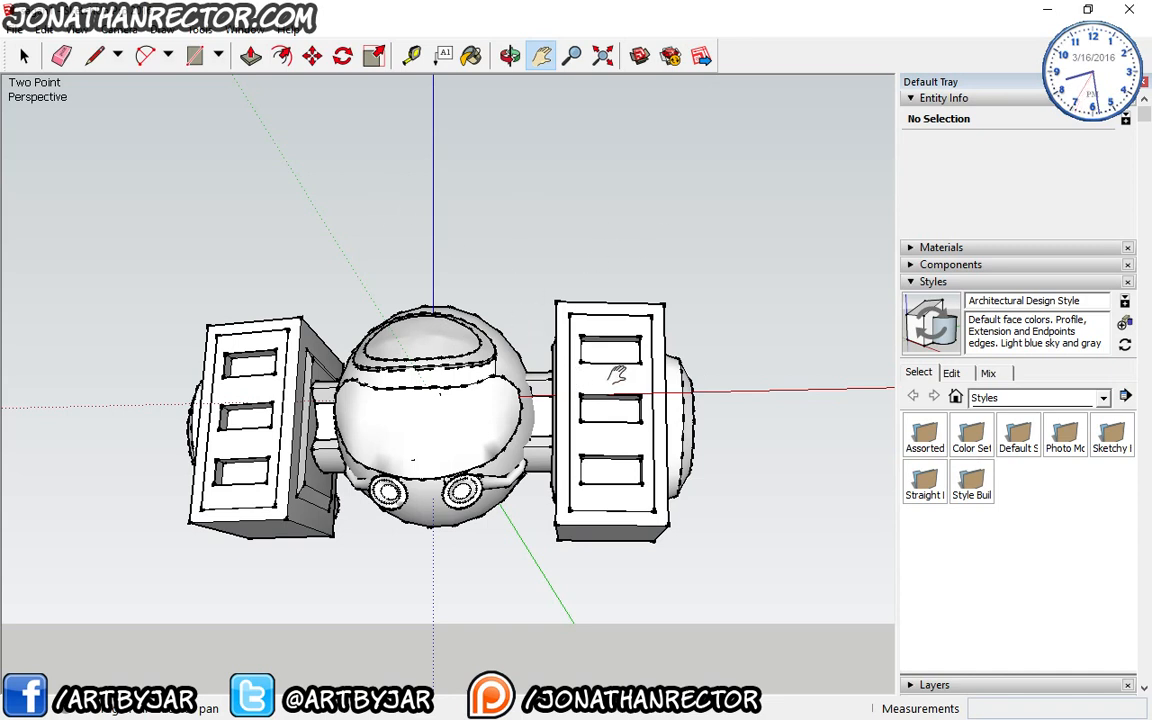
pyautogui.click(951, 375)
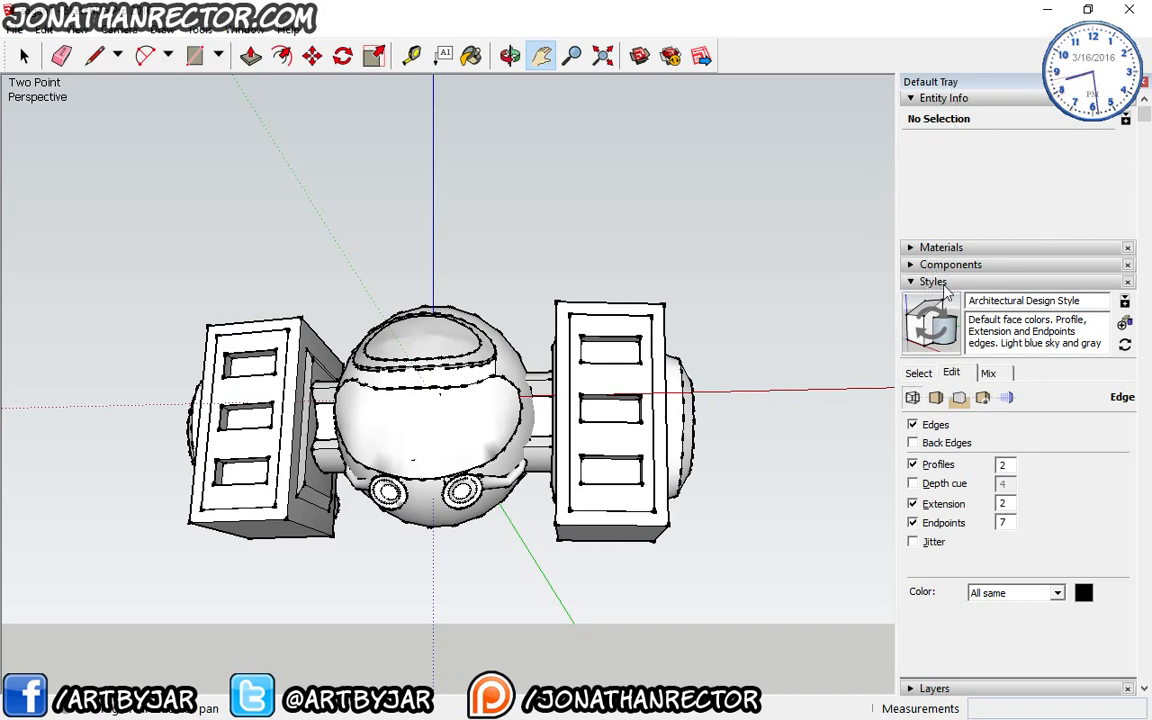
pyautogui.click(935, 397)
pyautogui.click(986, 398)
pyautogui.click(1006, 397)
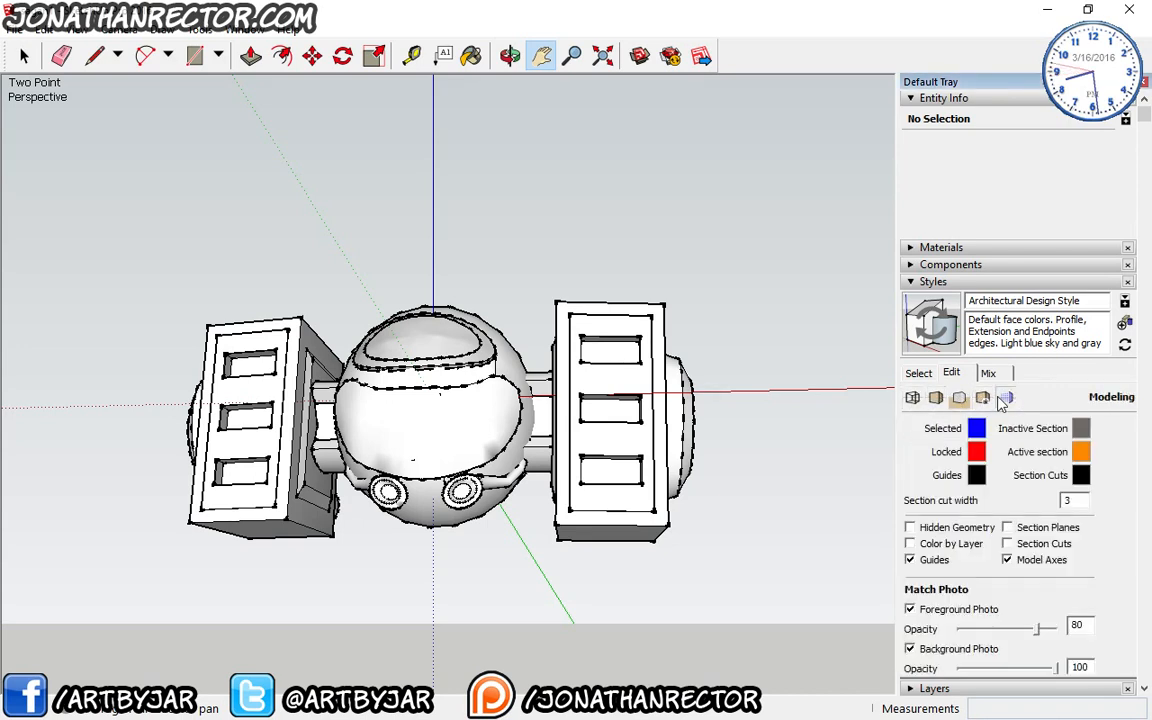
pyautogui.click(959, 397)
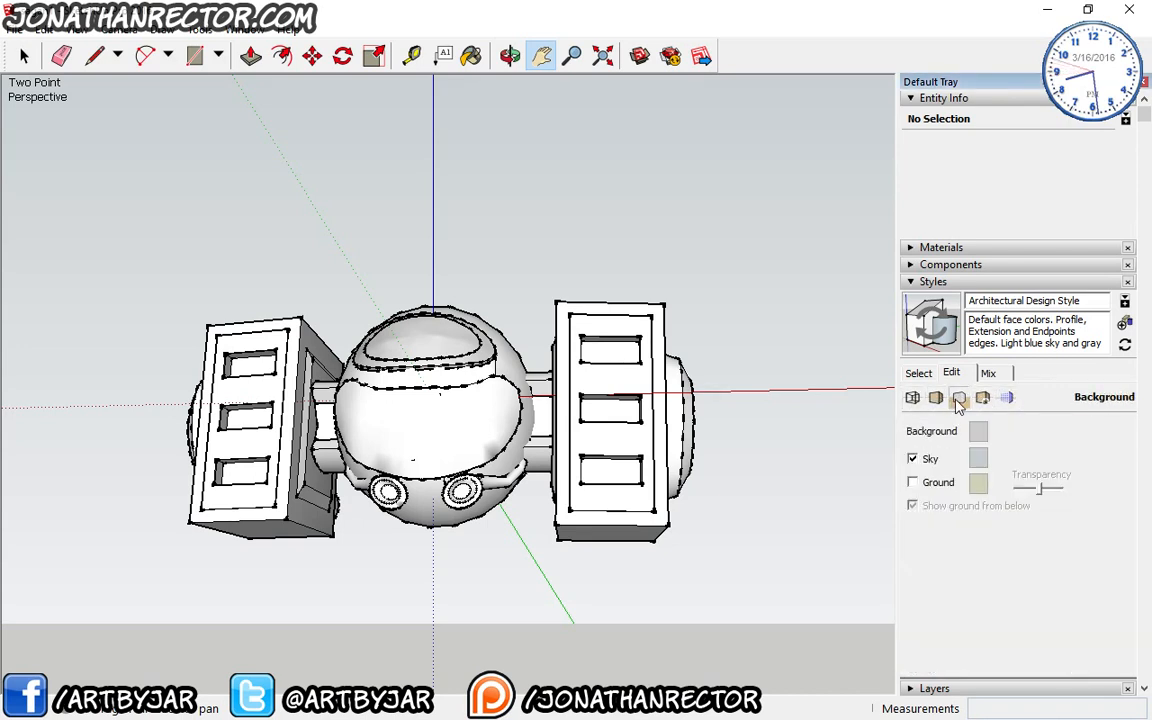
pyautogui.click(912, 458)
pyautogui.click(979, 434)
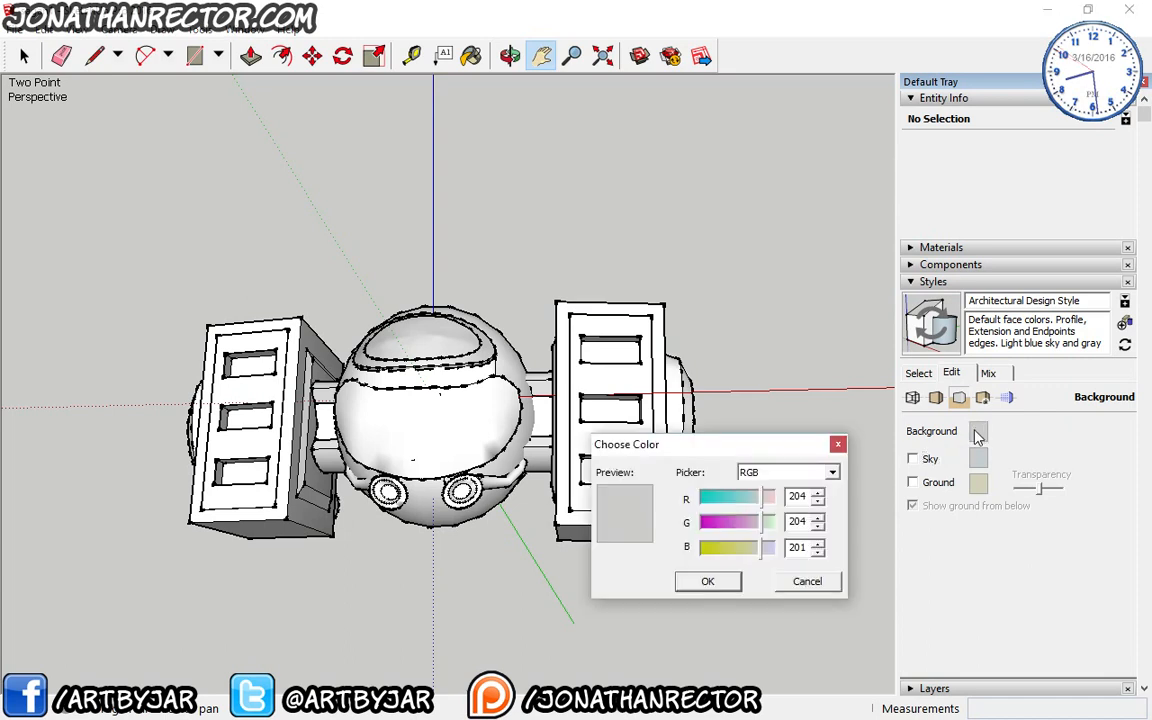
pyautogui.moveTo(763, 498); pyautogui.dragTo(811, 529)
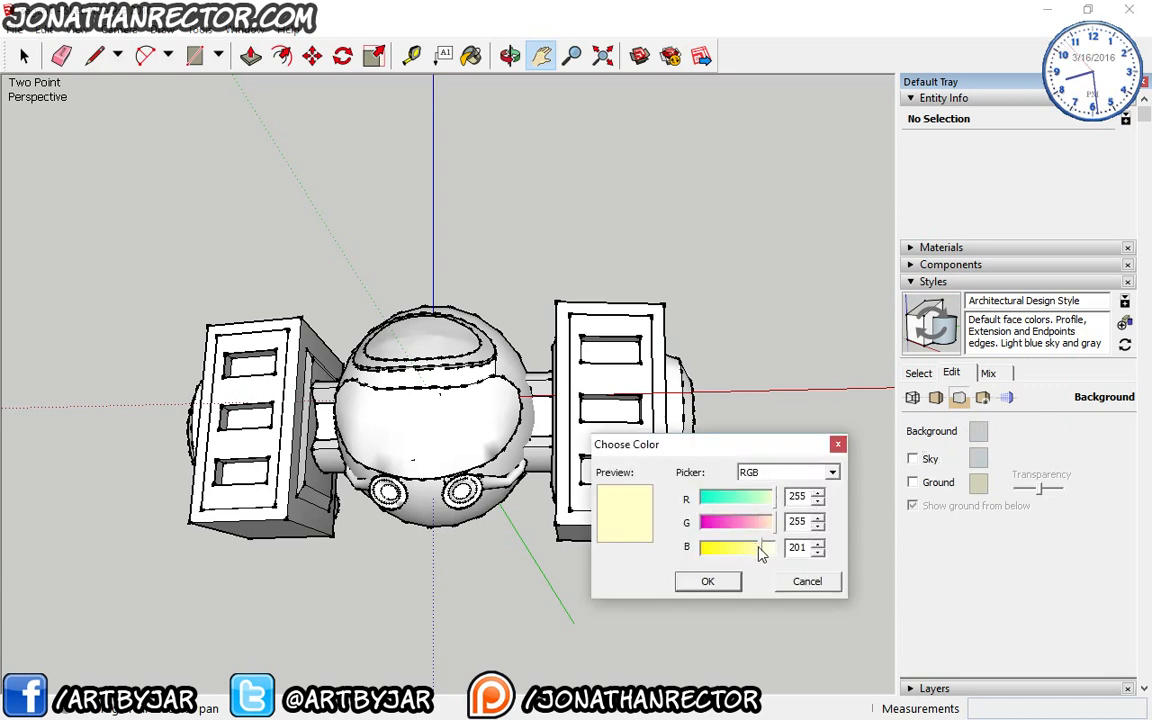
pyautogui.moveTo(692, 547); pyautogui.dragTo(772, 547)
pyautogui.click(722, 581)
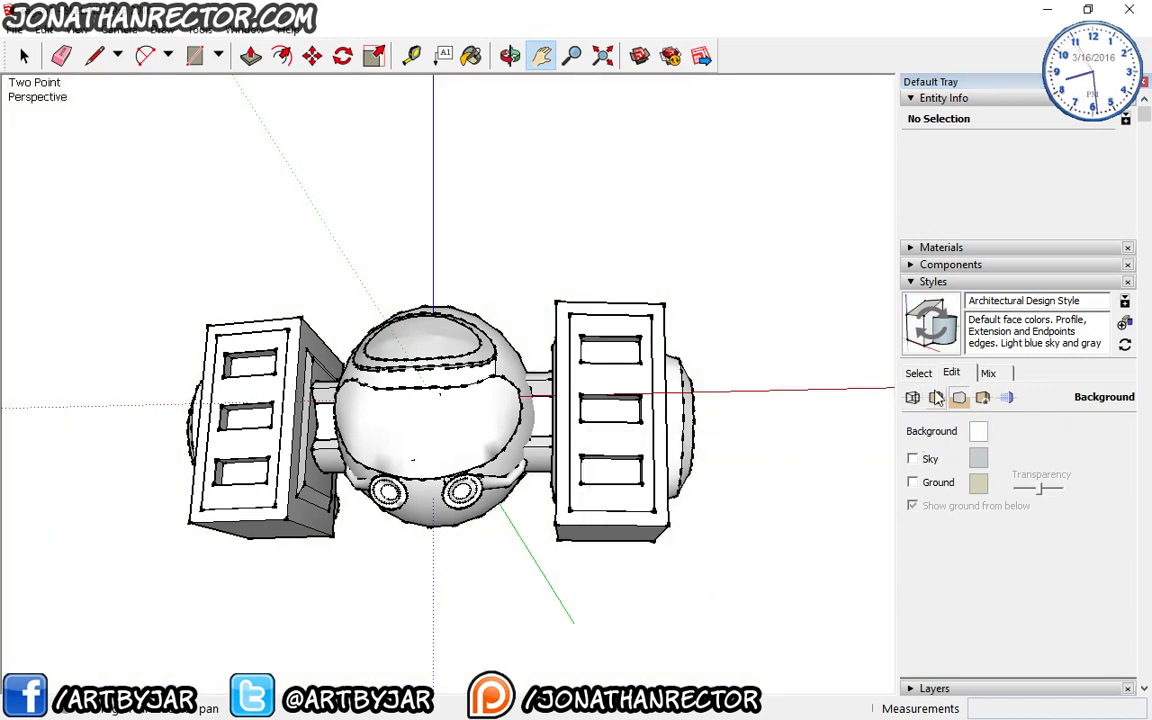
# Set the style's faces to hidden-line display and disable transparency.
pyautogui.click(1007, 398)
pyautogui.click(1008, 399)
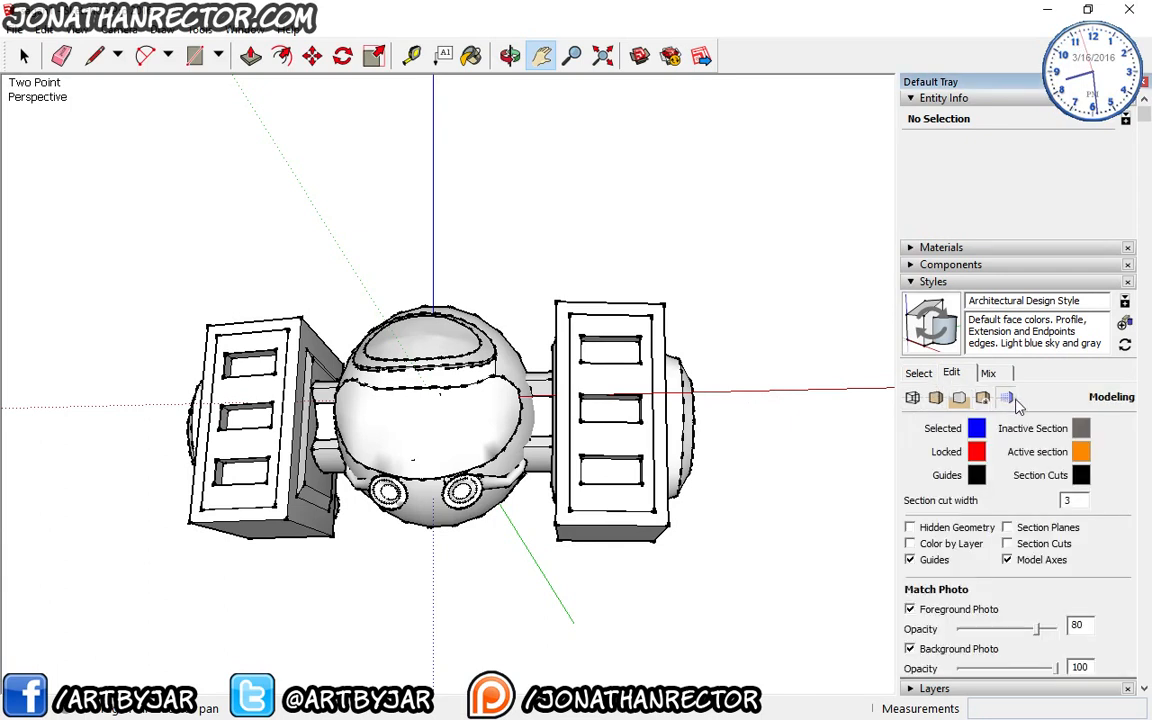
pyautogui.click(936, 398)
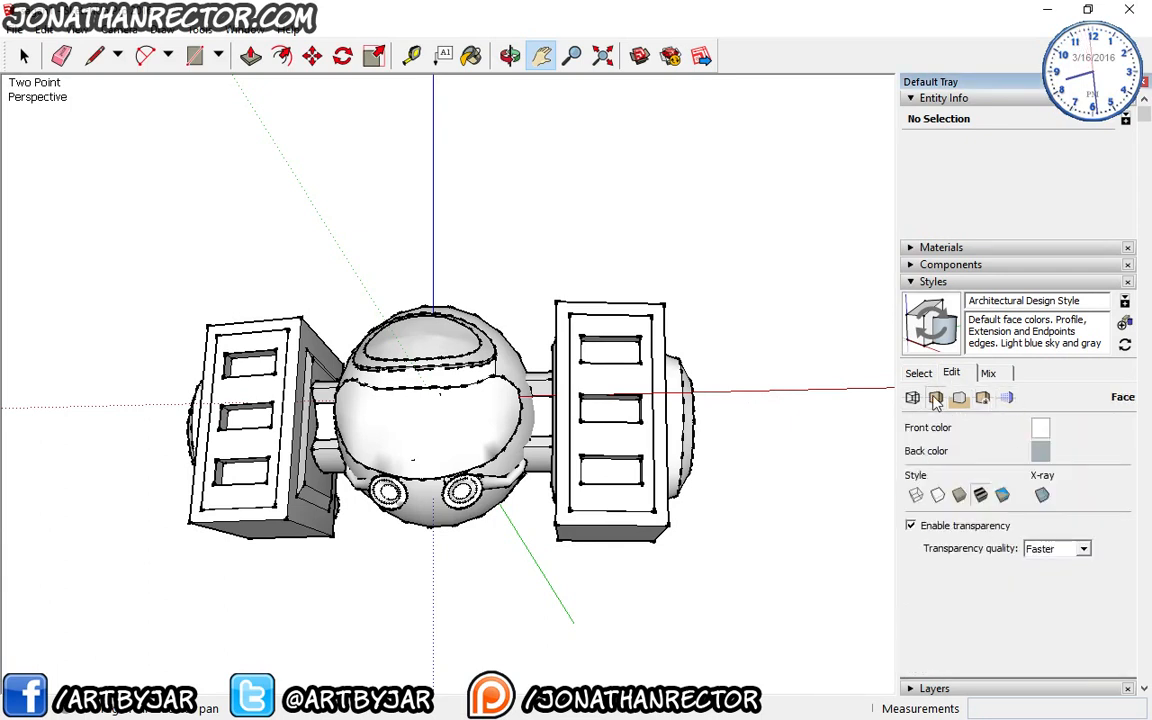
pyautogui.click(912, 398)
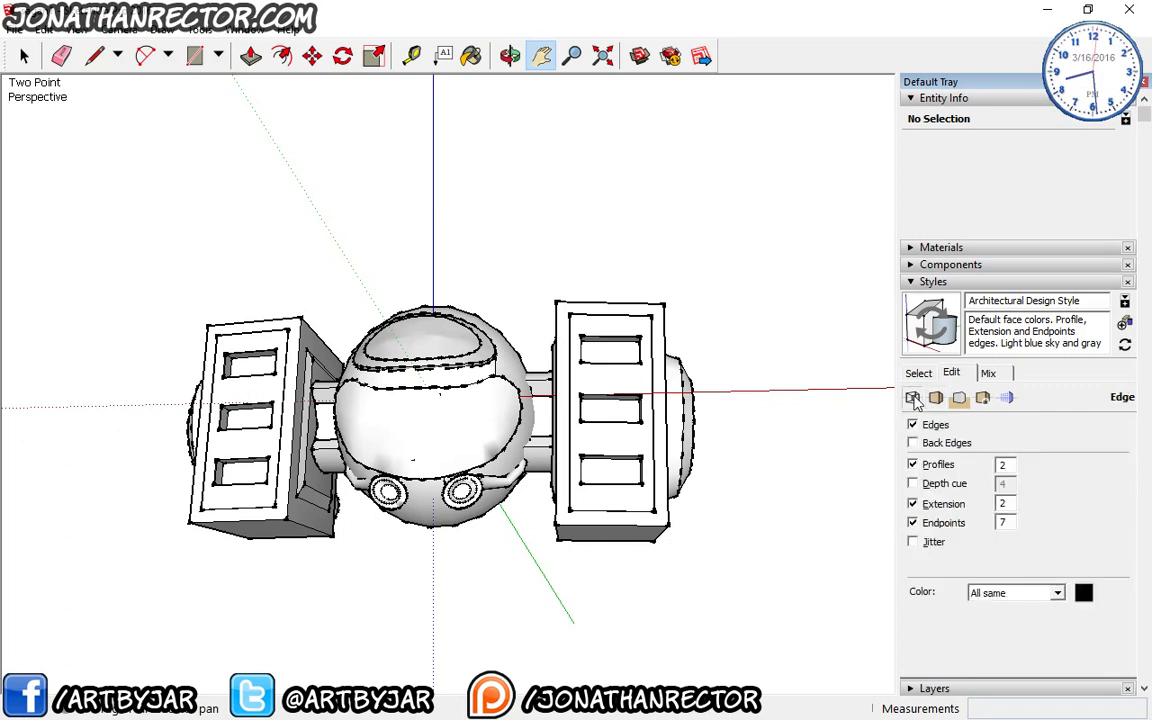
pyautogui.click(936, 398)
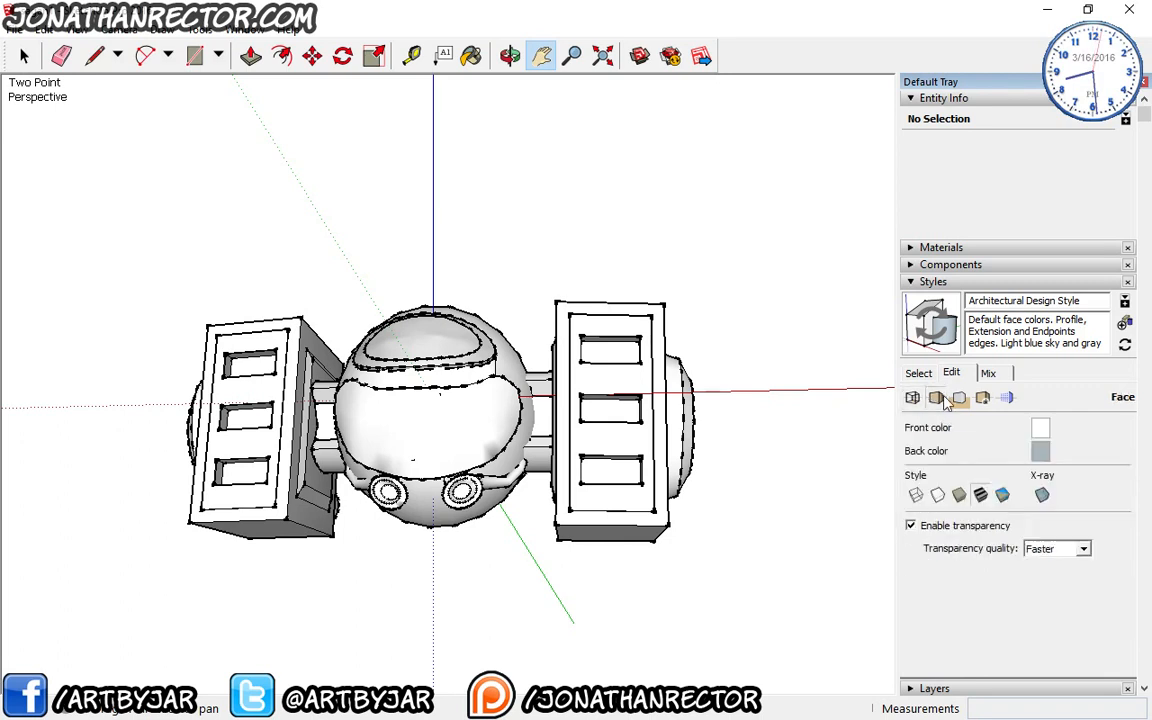
pyautogui.click(938, 497)
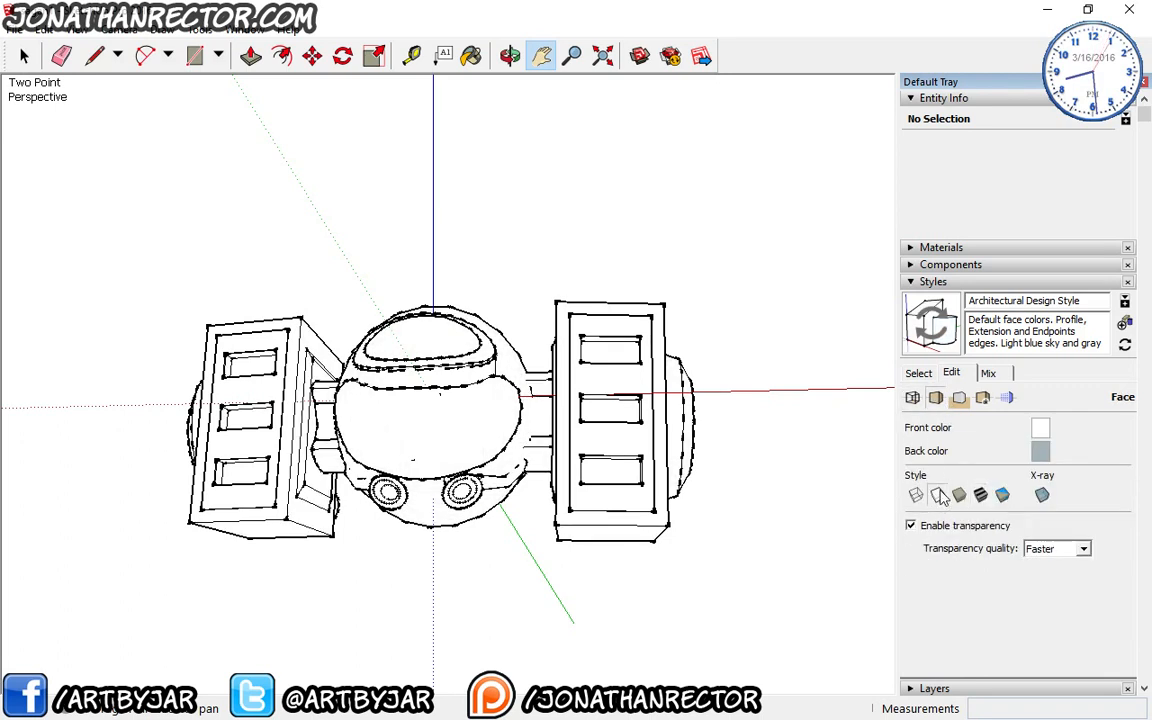
pyautogui.click(910, 525)
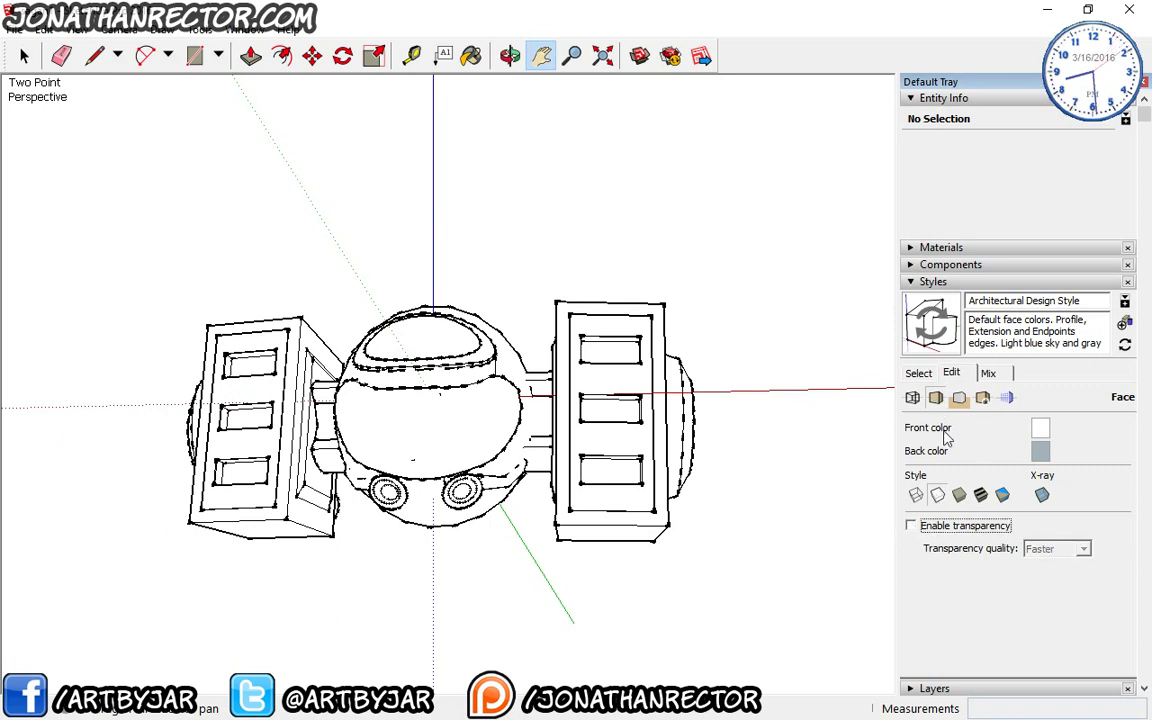
# Turn off endpoints and extension in the style's edge settings and set the profile width to 1.
pyautogui.click(914, 398)
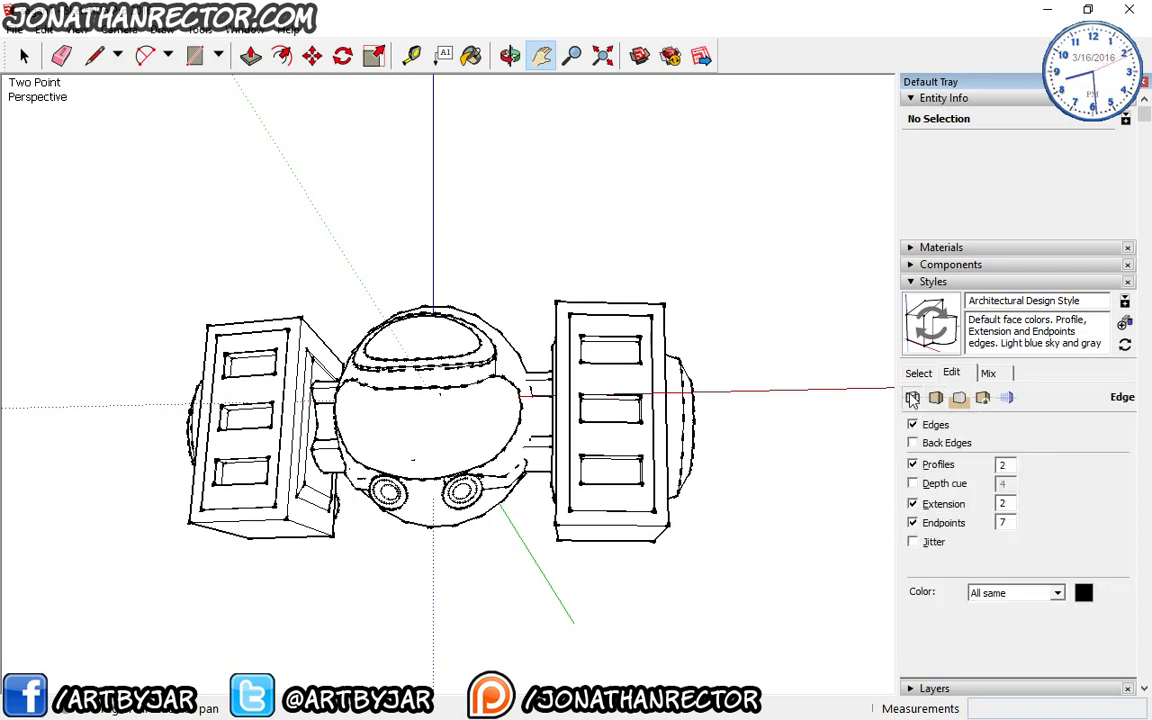
pyautogui.click(912, 523)
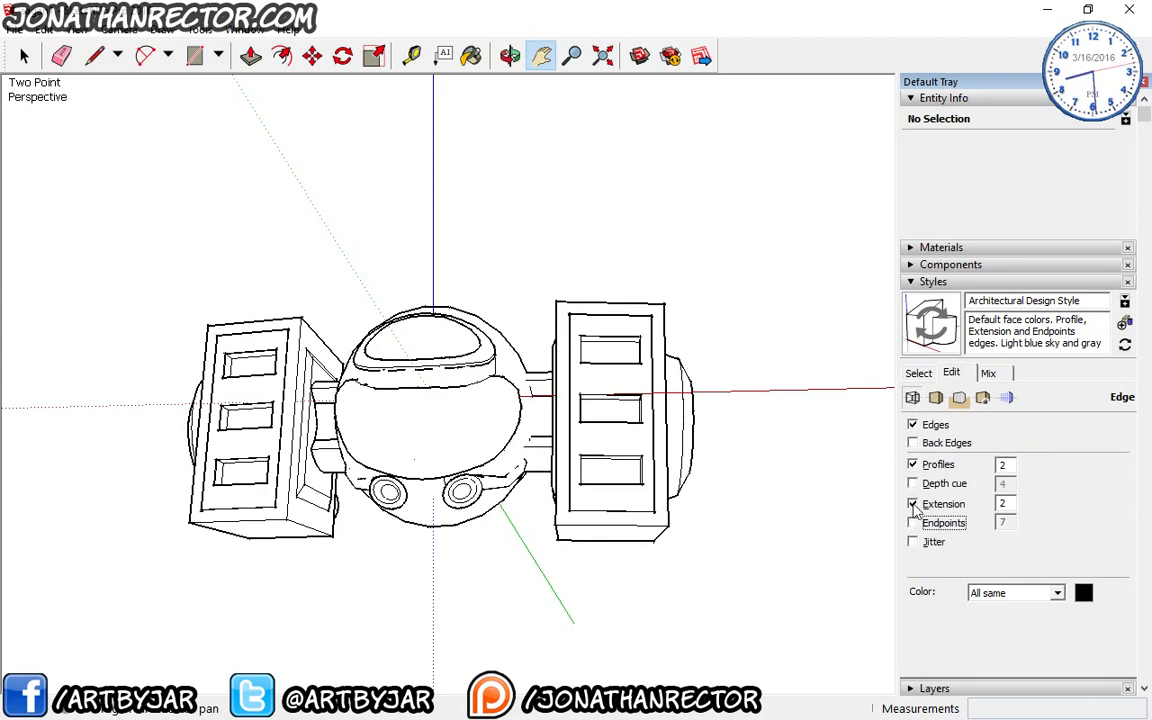
pyautogui.click(913, 504)
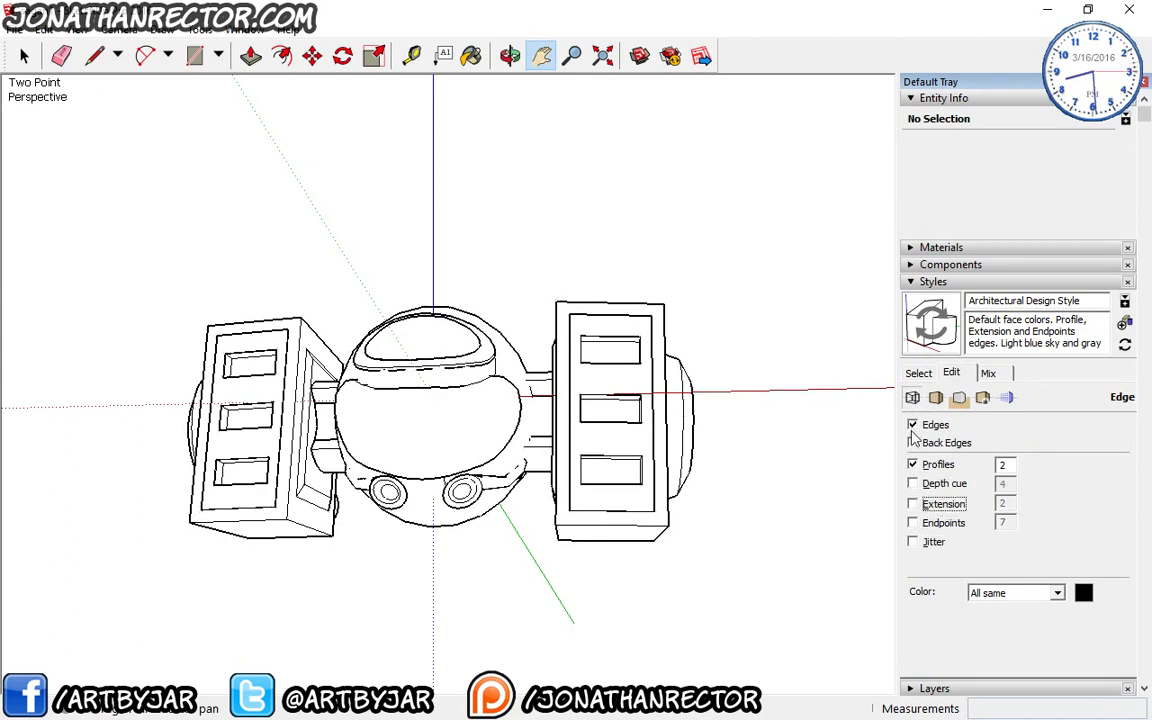
pyautogui.click(912, 464)
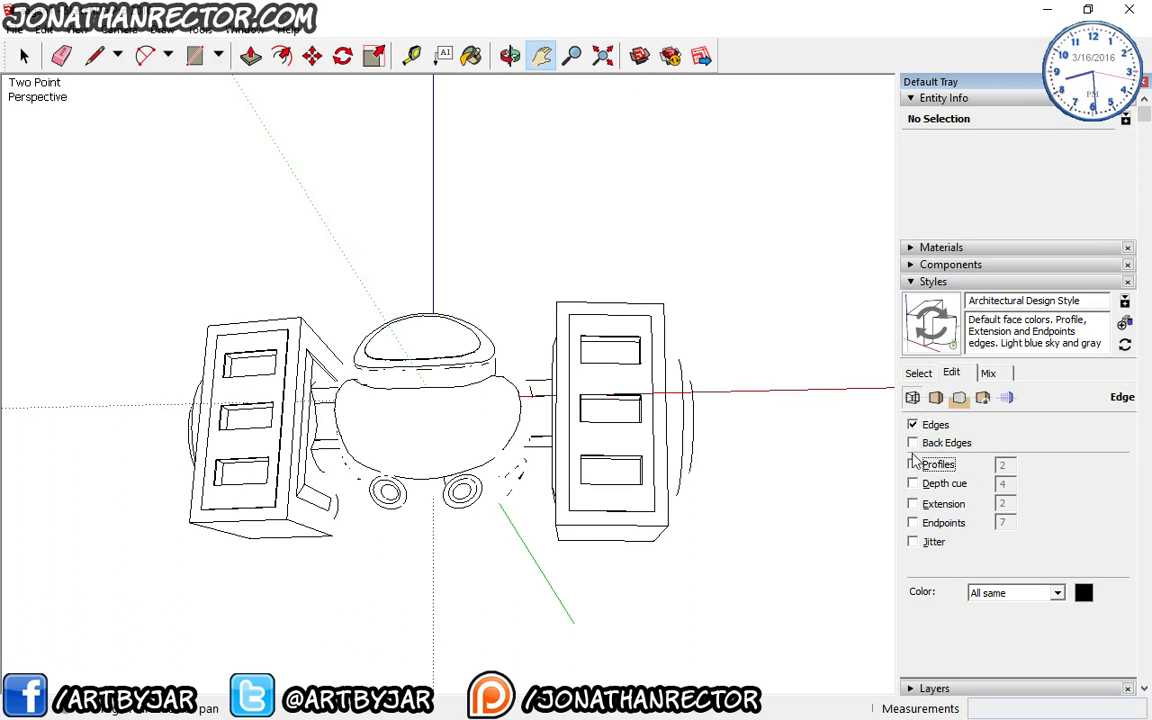
pyautogui.click(912, 464)
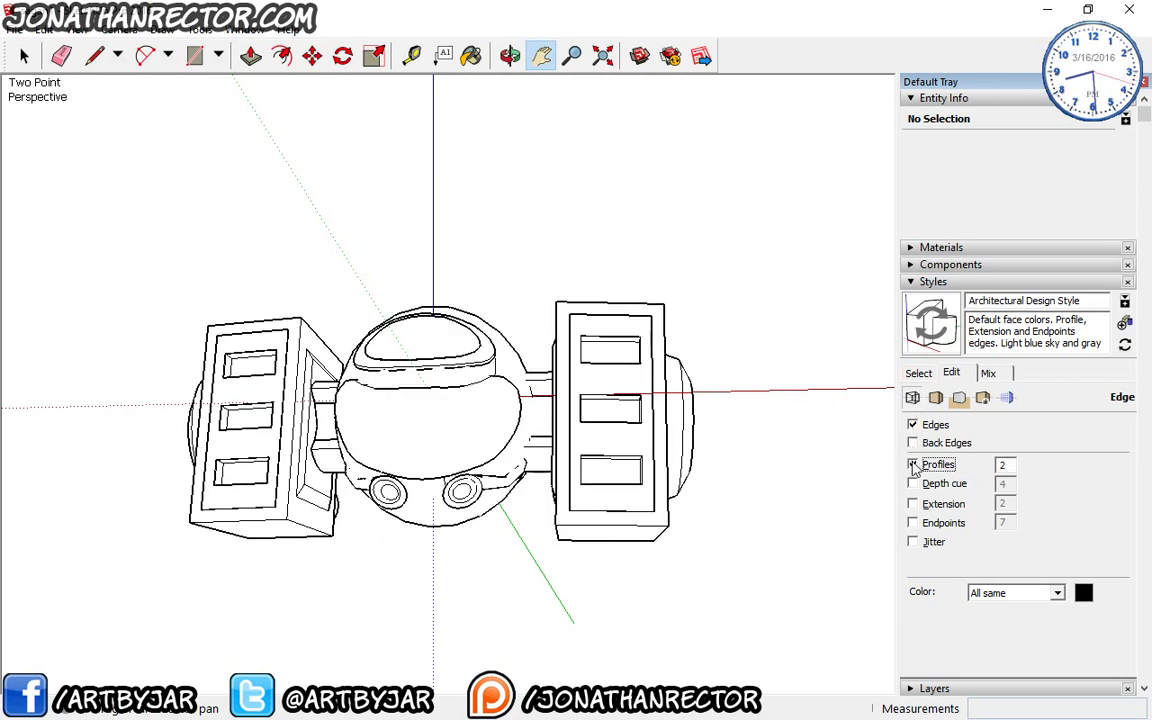
pyautogui.doubleClick(1002, 465)
pyautogui.write('1')
pyautogui.press('Return')
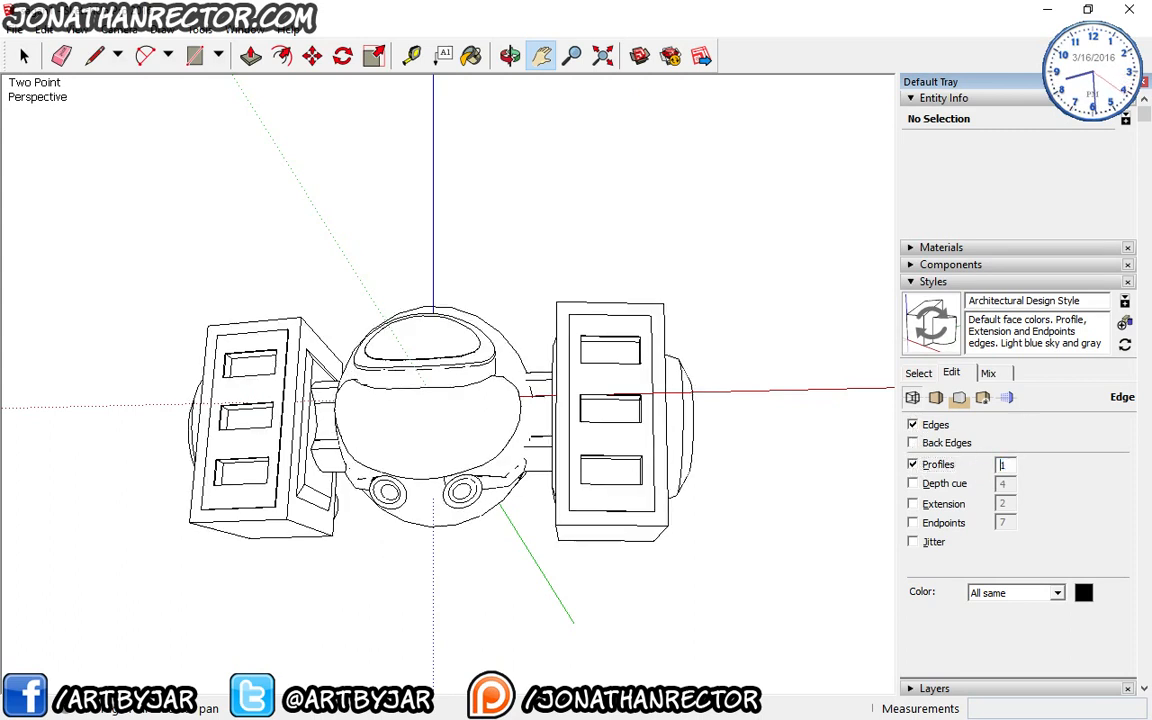
# Orbit and pan the ship to a raised three-quarter view from behind, with one side box in the foreground.
pyautogui.scroll(2, 712, 450)
pyautogui.scroll(1, 700, 440)
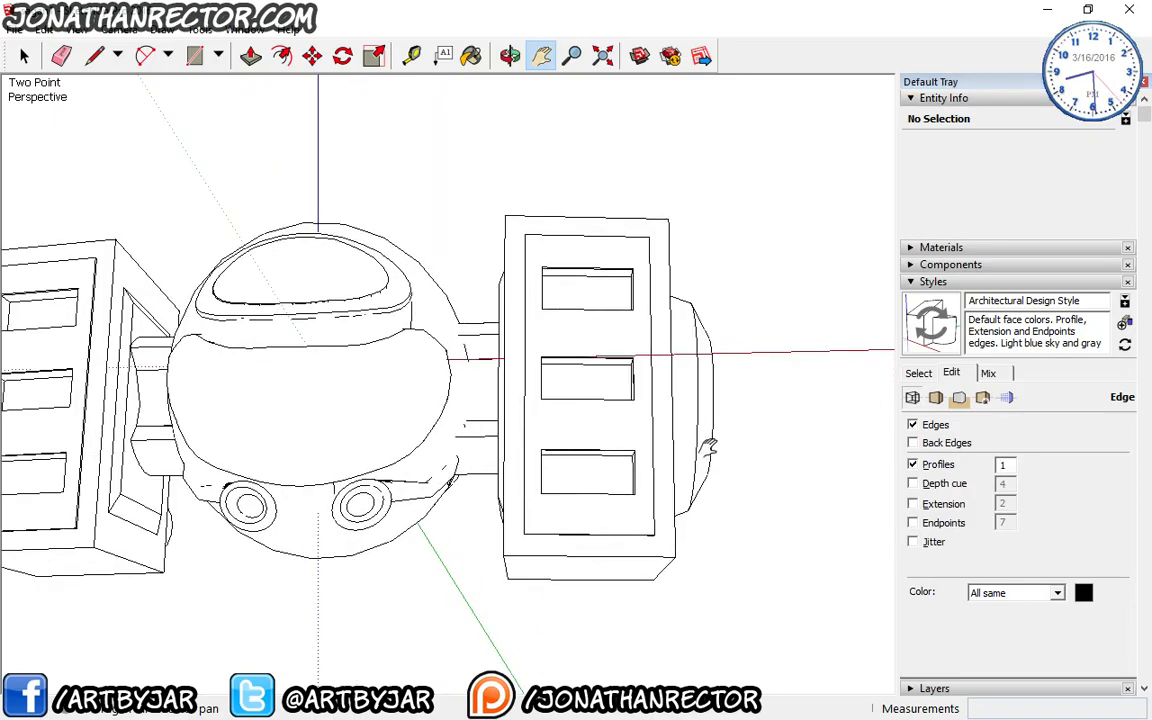
pyautogui.press('o')
pyautogui.moveTo(512, 180); pyautogui.dragTo(515, 343)
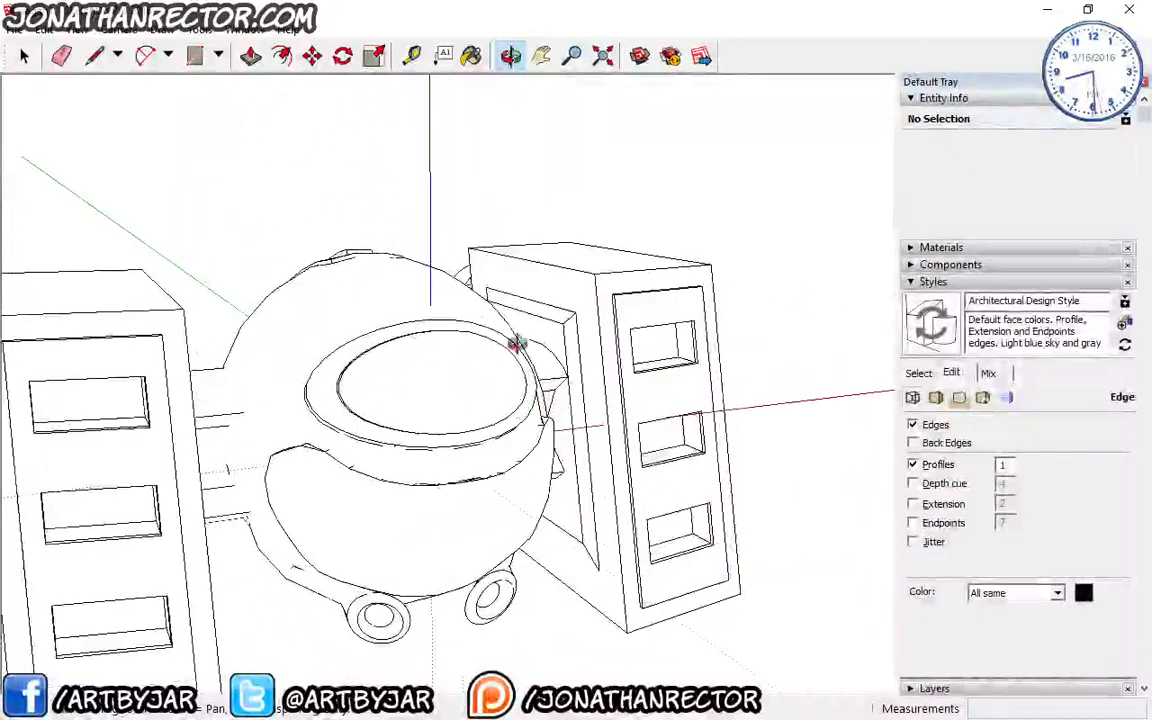
pyautogui.moveTo(238, 366); pyautogui.dragTo(743, 457)
pyautogui.click(540, 56)
pyautogui.moveTo(520, 200); pyautogui.dragTo(475, 289)
pyautogui.click(512, 58)
pyautogui.moveTo(607, 216); pyautogui.dragTo(499, 319)
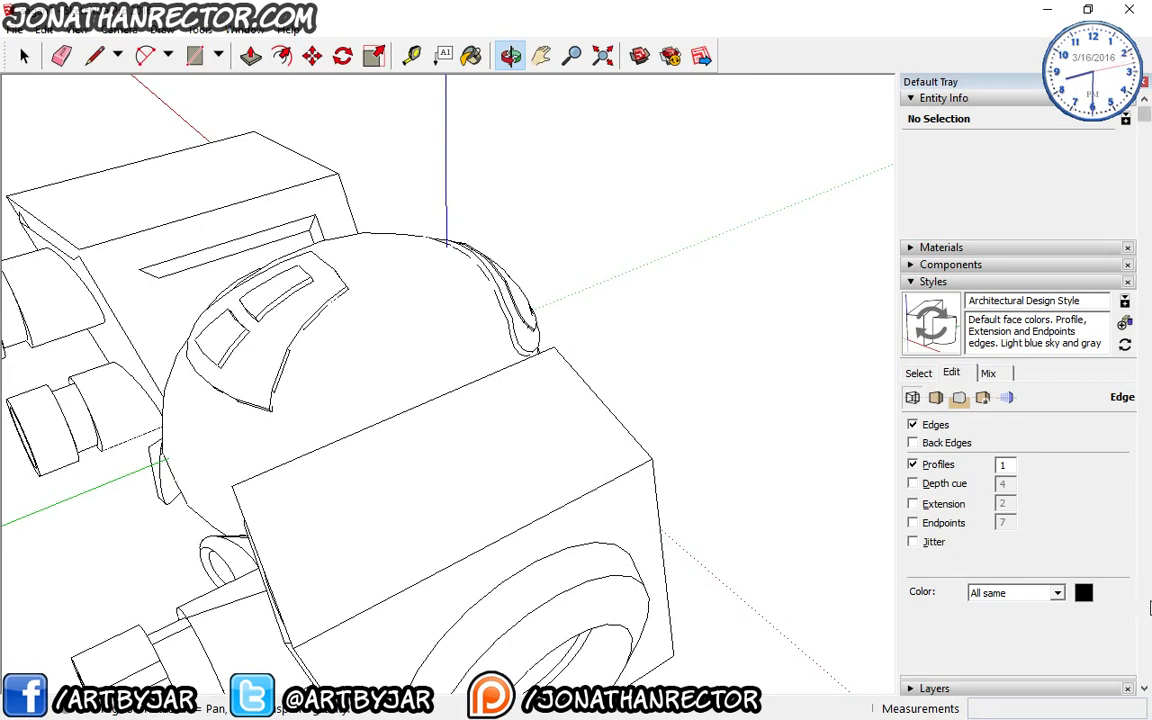
# Switch to Manga Studio, open a second window of chapter1_pg3, and move it out of the main canvas area for reference.
pyautogui.click(1046, 16)
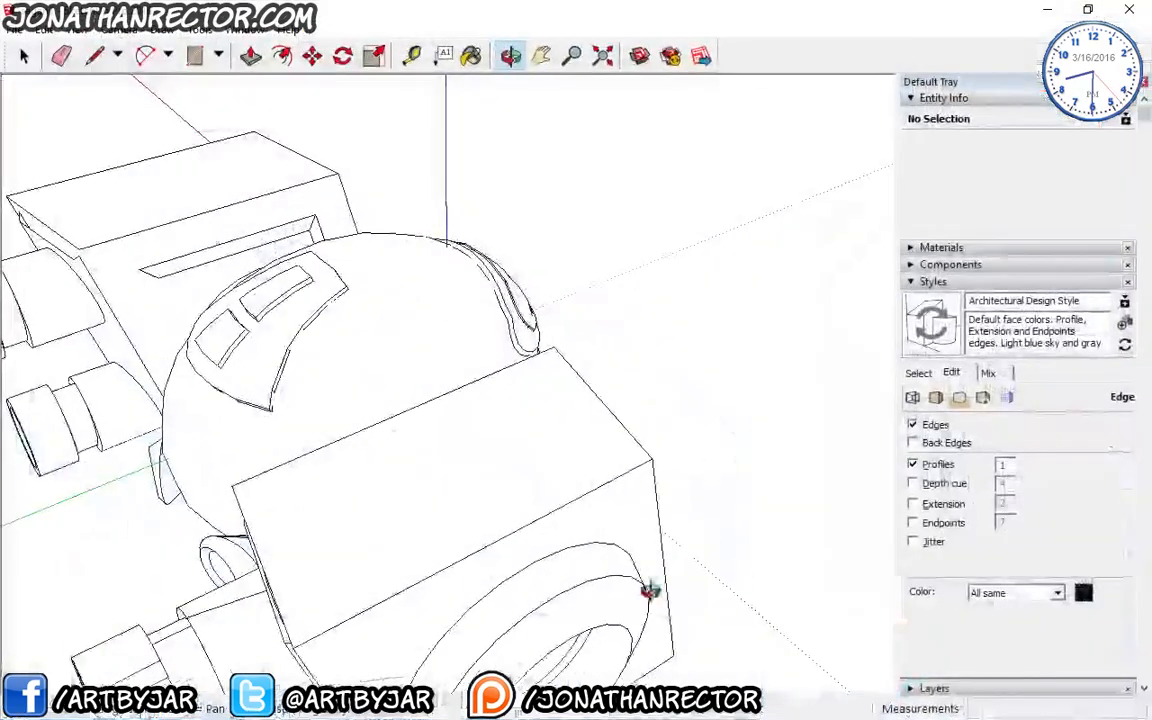
pyautogui.moveTo(653, 589)
pyautogui.mouseDown()
pyautogui.moveTo(494, 463)
pyautogui.moveTo(542, 596)
pyautogui.moveTo(436, 432)
pyautogui.moveTo(432, 478)
pyautogui.moveTo(442, 470)
pyautogui.mouseUp()
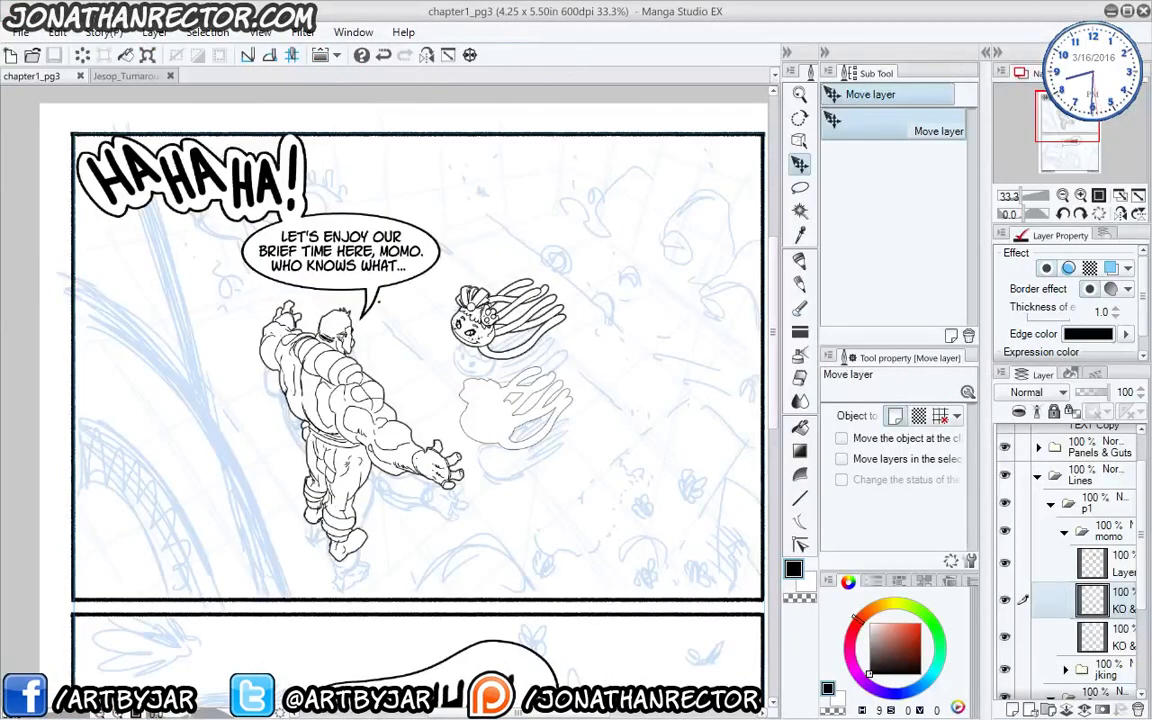
pyautogui.click(353, 32)
pyautogui.moveTo(378, 84)
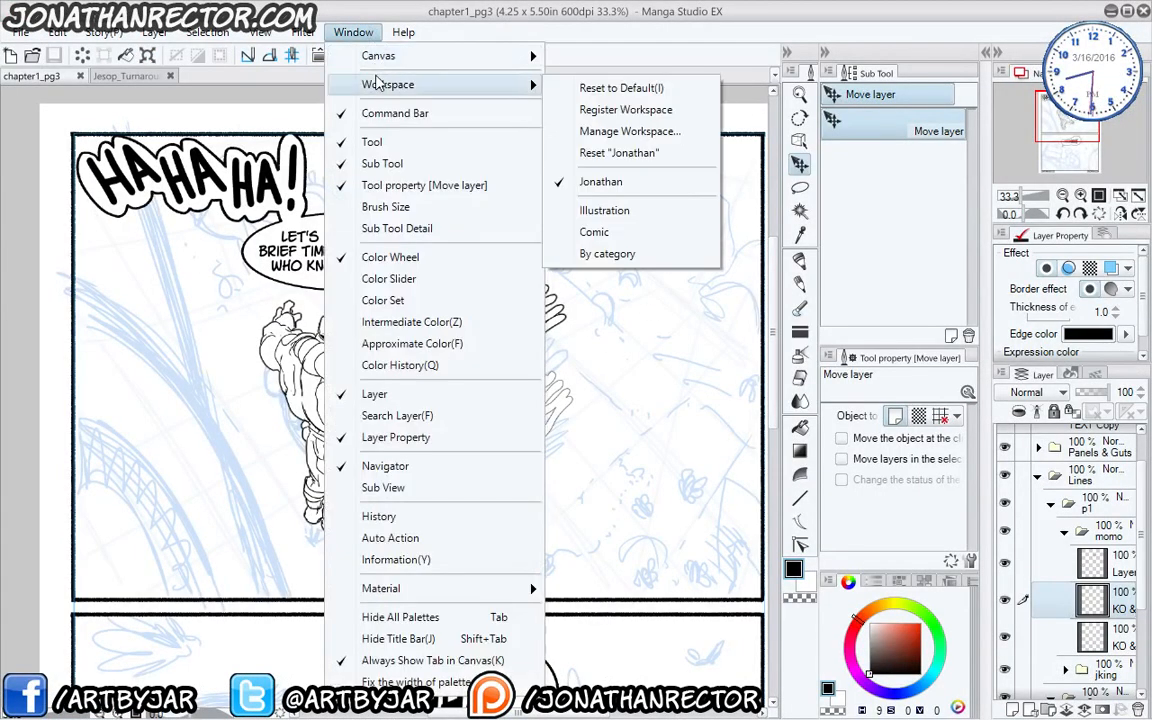
pyautogui.moveTo(388, 57)
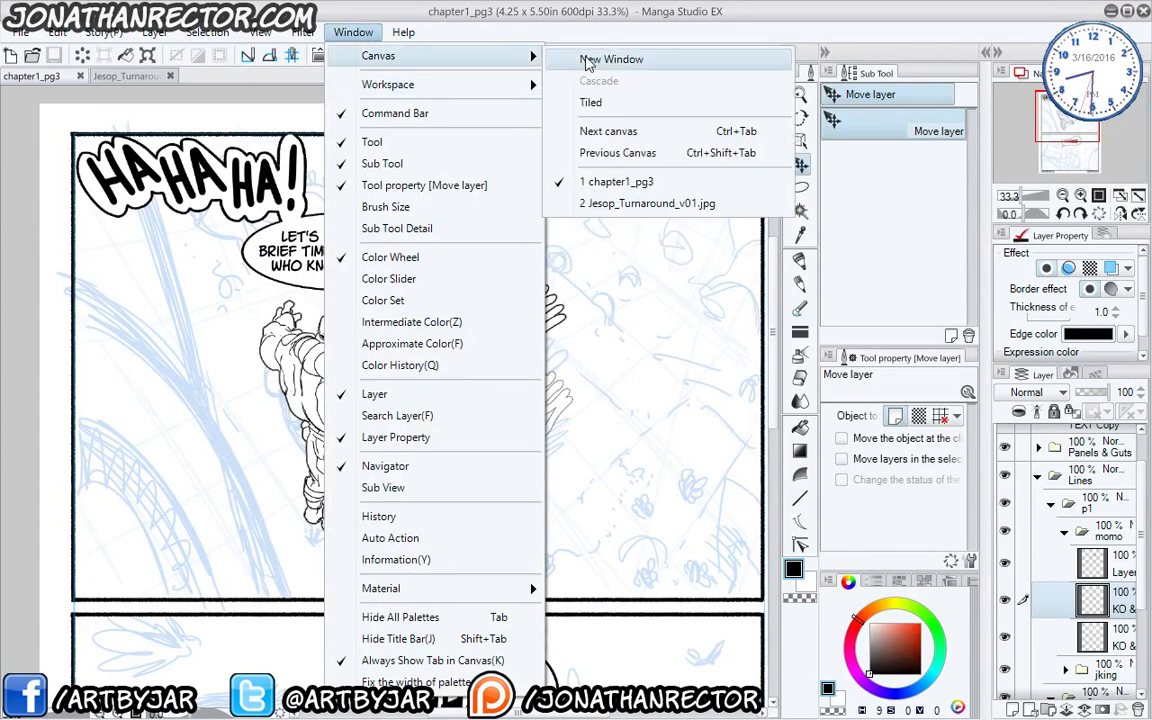
pyautogui.click(588, 62)
pyautogui.click(125, 75)
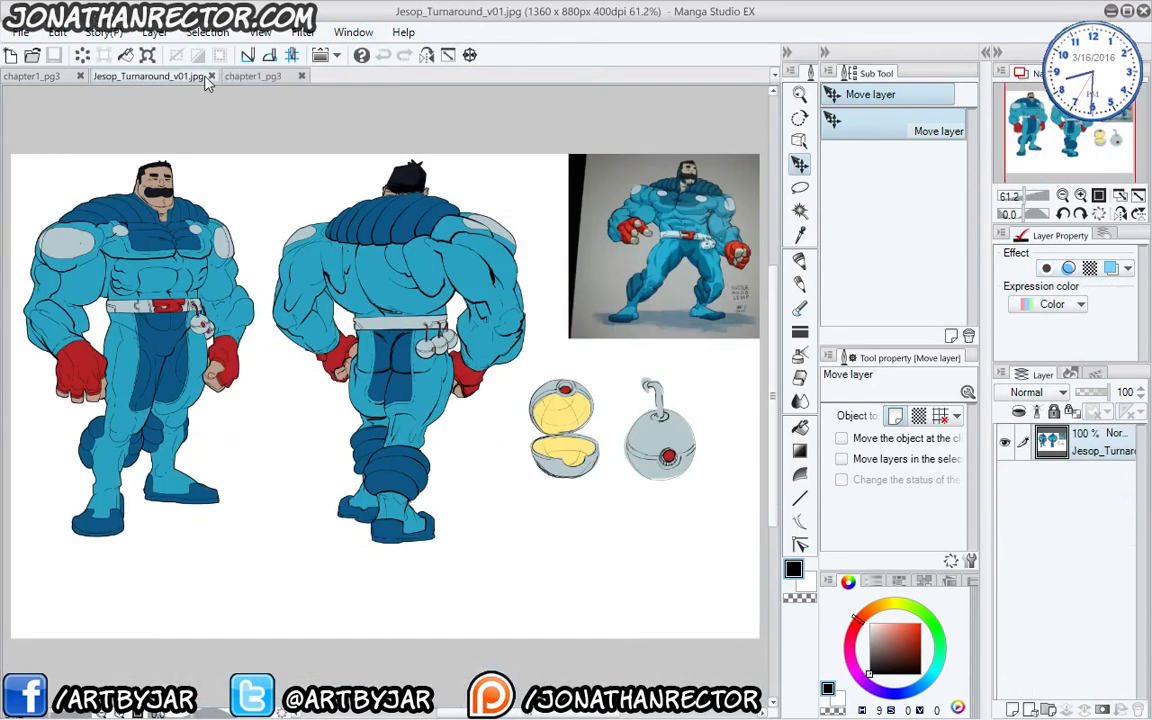
pyautogui.click(228, 77)
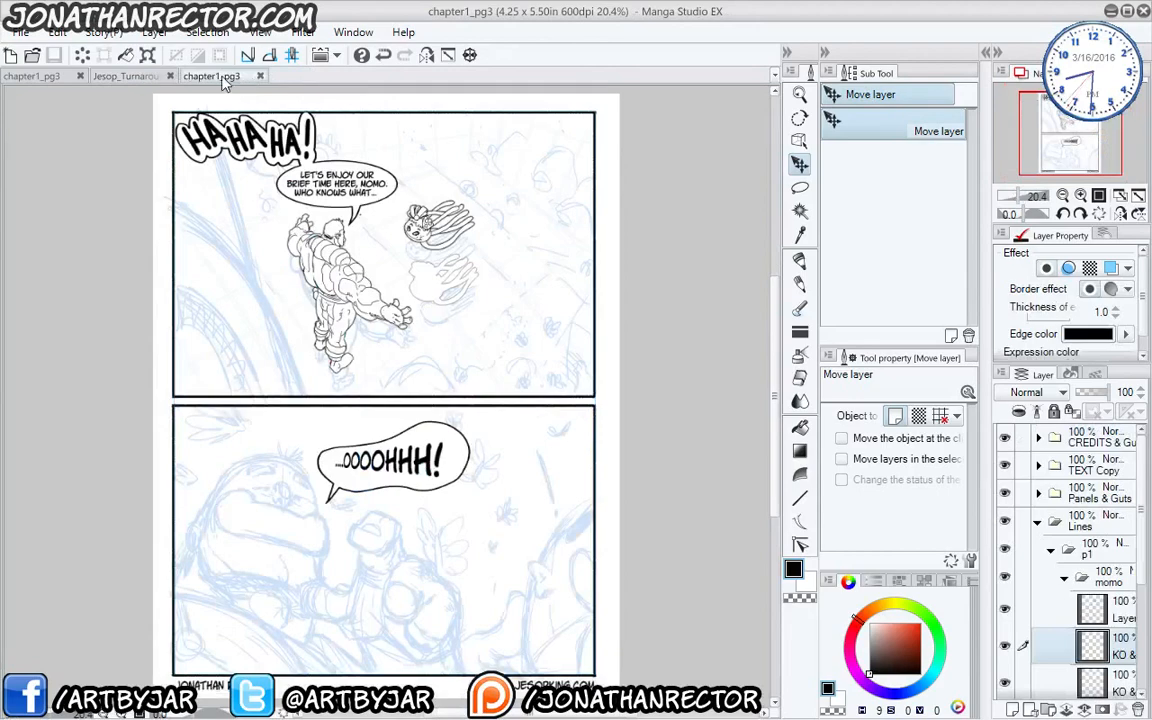
pyautogui.moveTo(226, 77); pyautogui.dragTo(1151, 150)
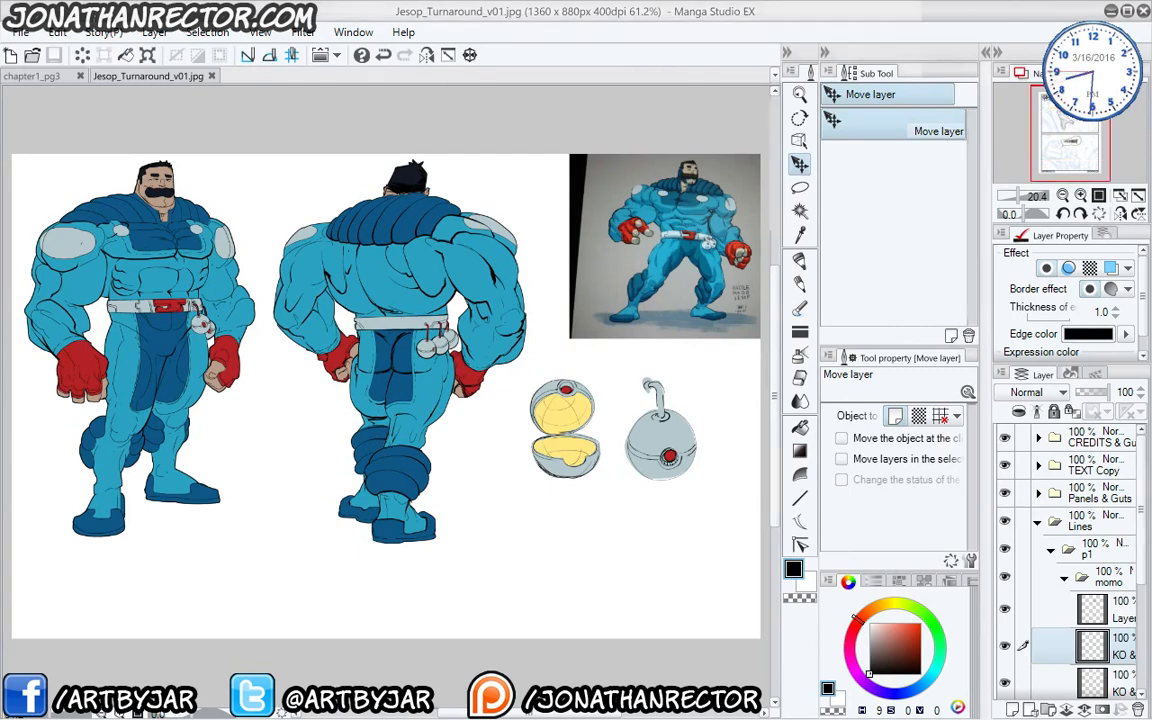
# Switch back to SketchUp, adjust the ship's angle slightly, and set the camera's field of view to about 60 degrees.
pyautogui.hotkey('alt', 'Tab')
pyautogui.moveTo(450, 472)
pyautogui.mouseDown()
pyautogui.moveTo(517, 393)
pyautogui.moveTo(480, 453)
pyautogui.mouseUp()
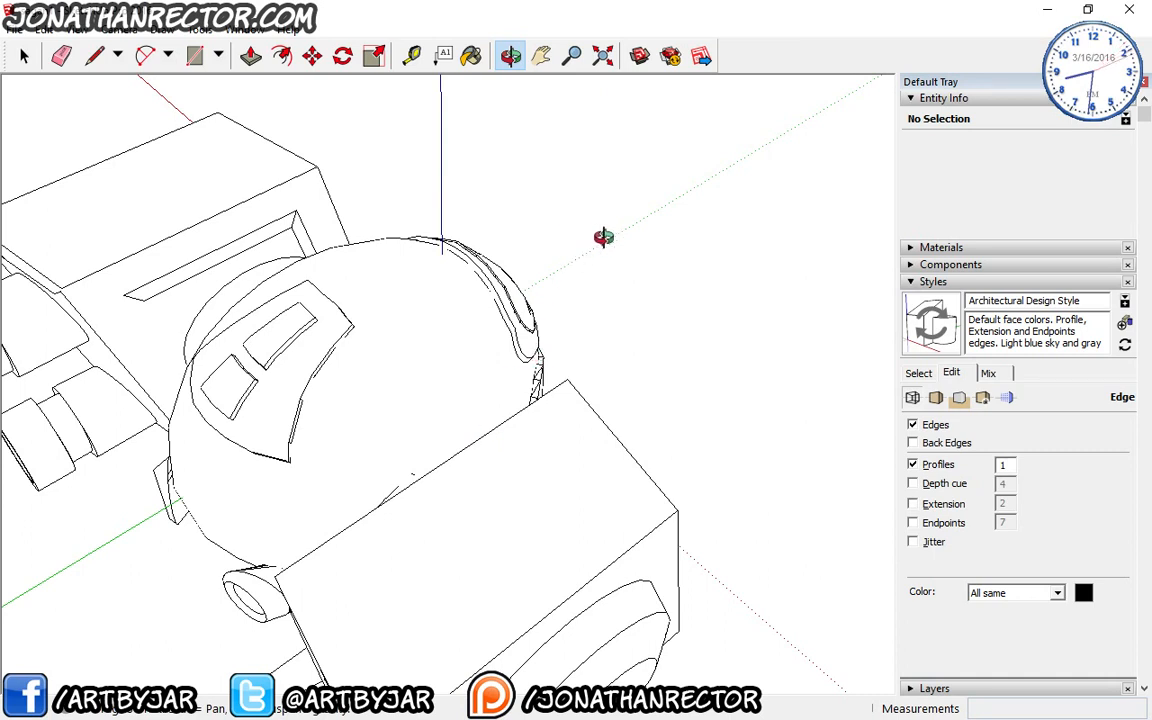
pyautogui.click(118, 29)
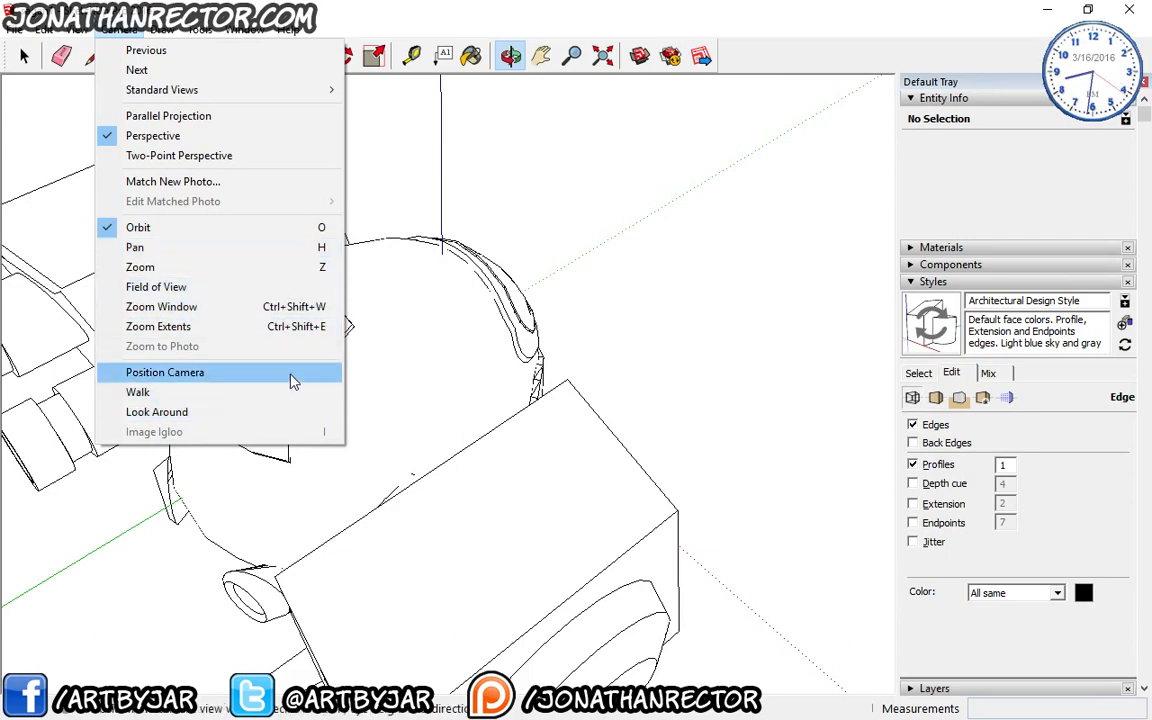
pyautogui.click(270, 286)
pyautogui.moveTo(486, 416); pyautogui.dragTo(500, 591)
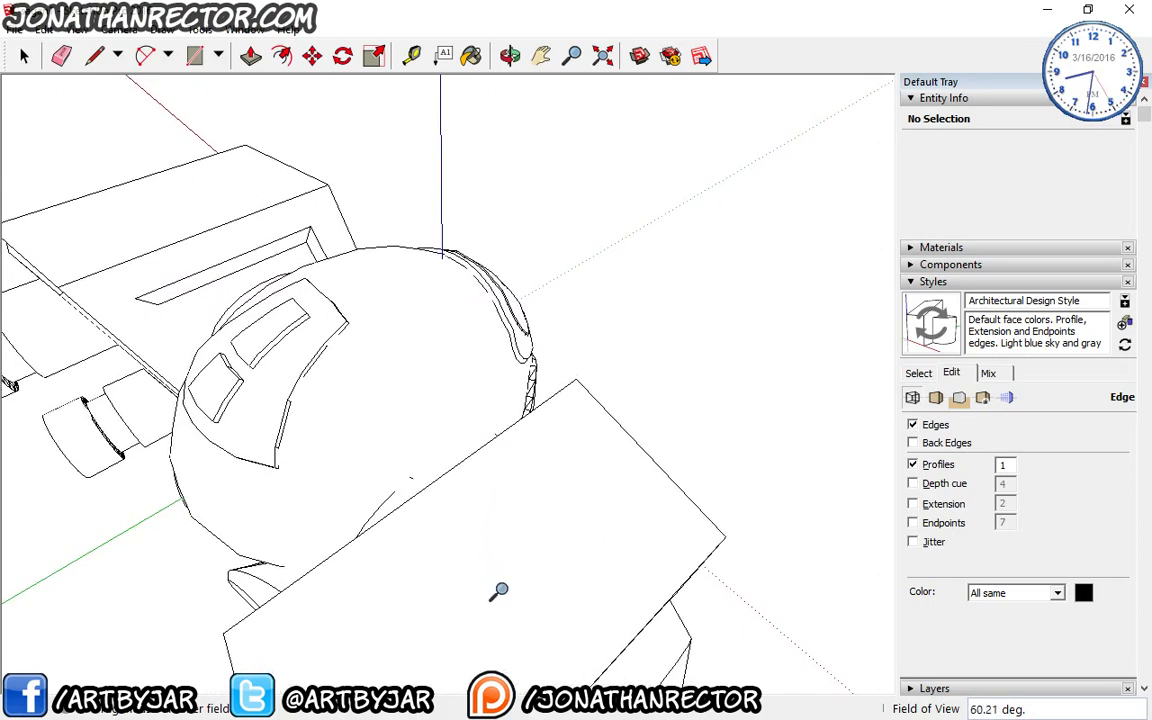
# Reframe the ship closer so the near side box fills the foreground with the round hull behind it.
pyautogui.click(541, 55)
pyautogui.moveTo(562, 246); pyautogui.dragTo(674, 380)
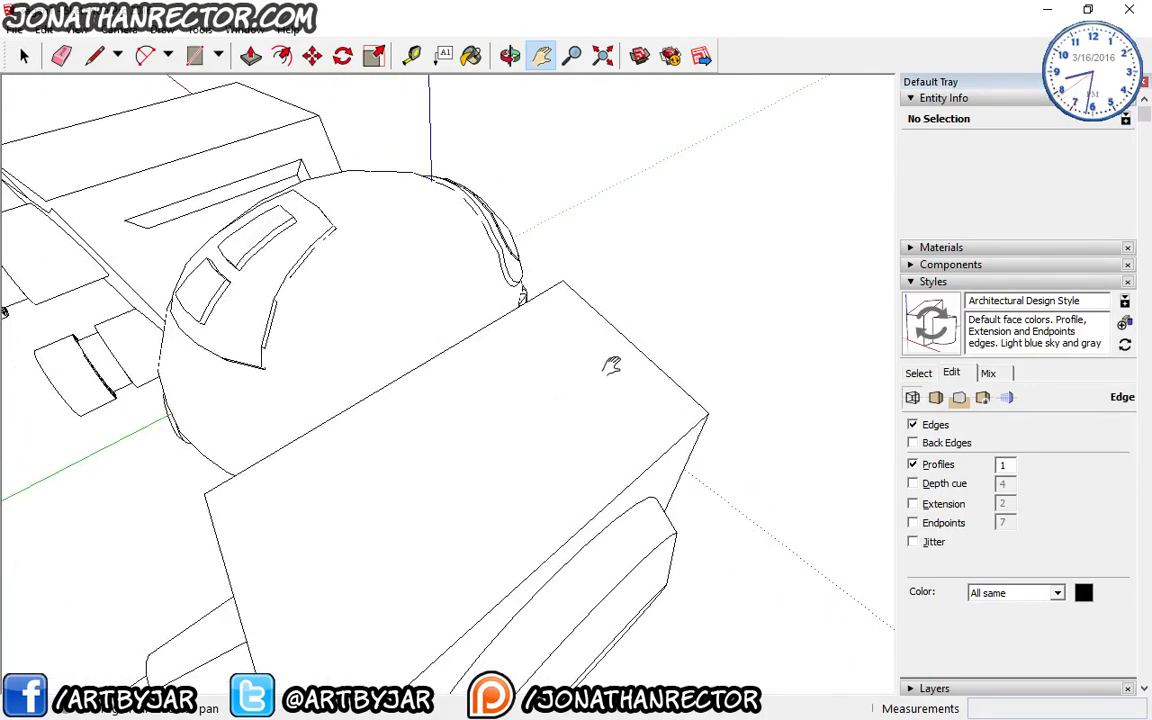
pyautogui.scroll(2, 612, 366)
pyautogui.scroll(1, 614, 358)
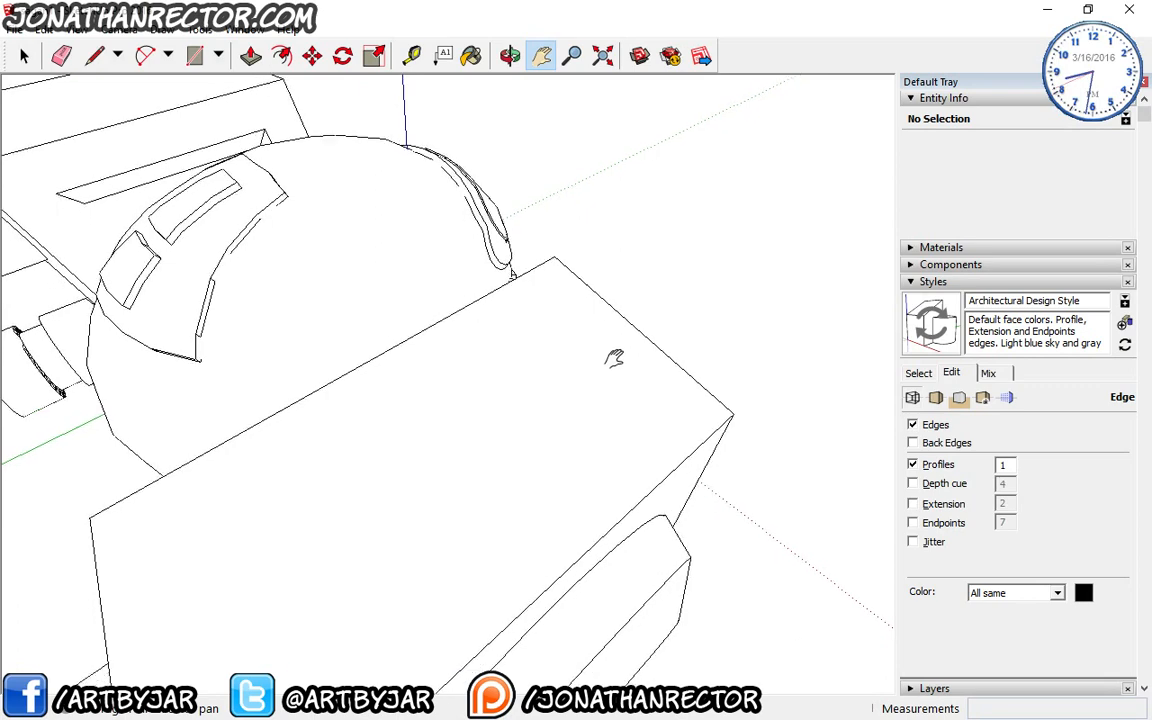
pyautogui.moveTo(614, 358); pyautogui.dragTo(577, 251)
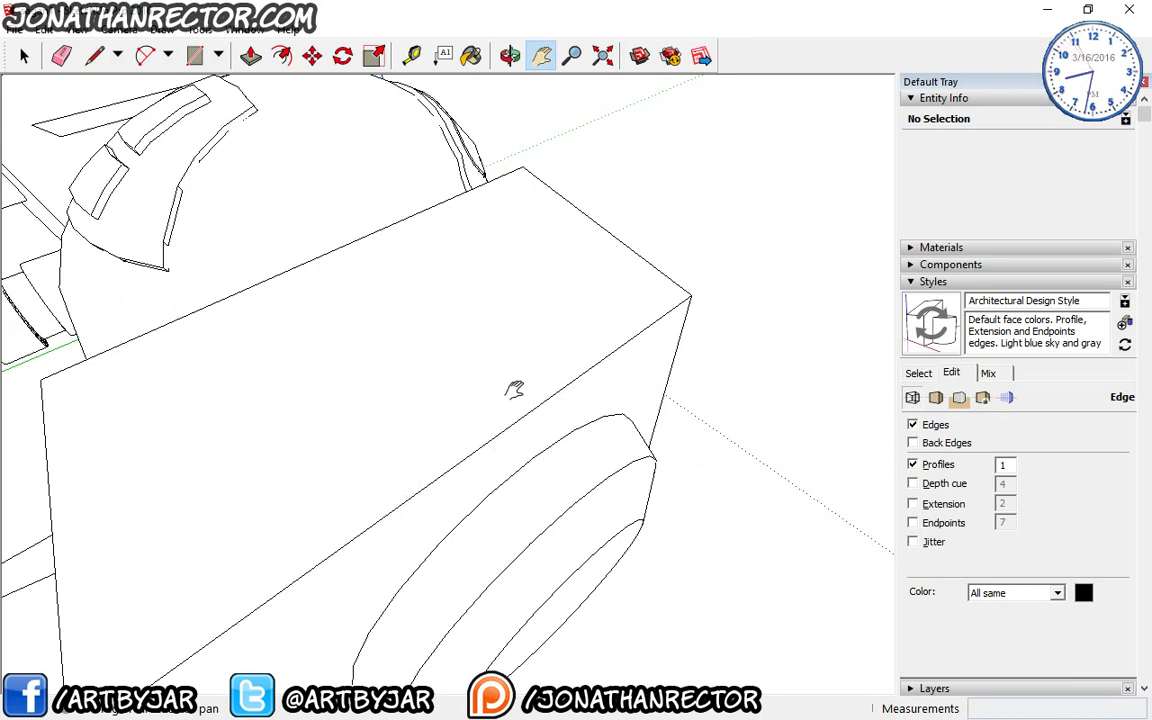
pyautogui.click(510, 56)
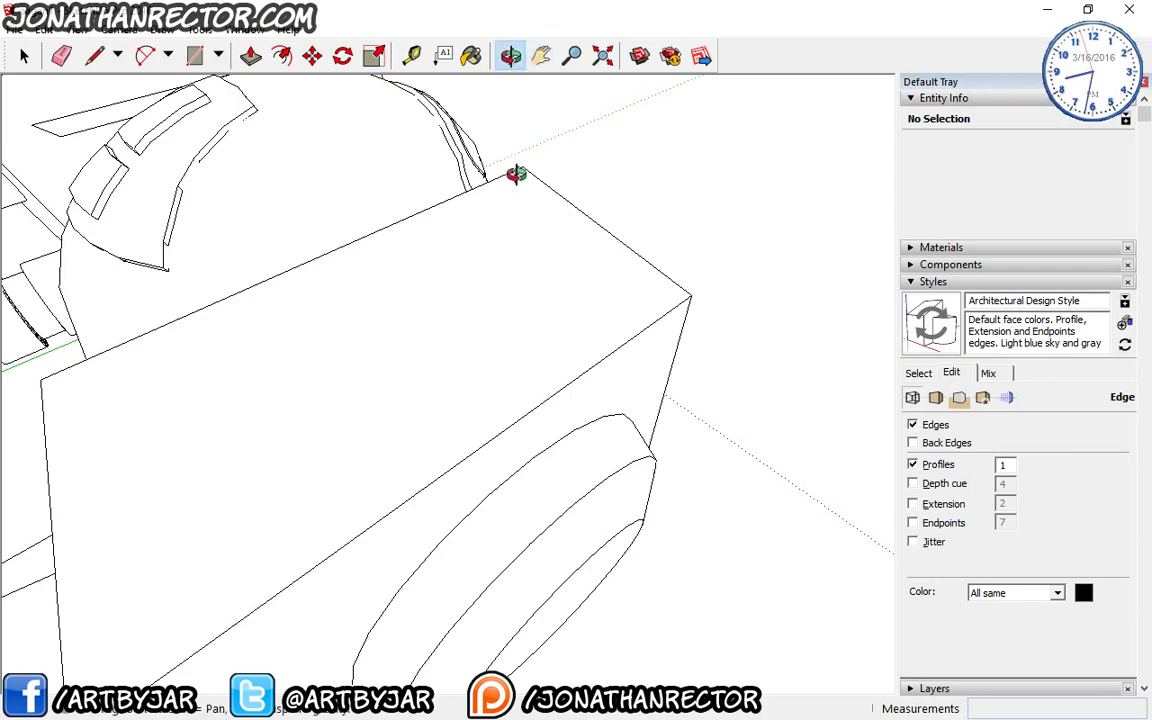
pyautogui.moveTo(366, 204); pyautogui.dragTo(357, 234)
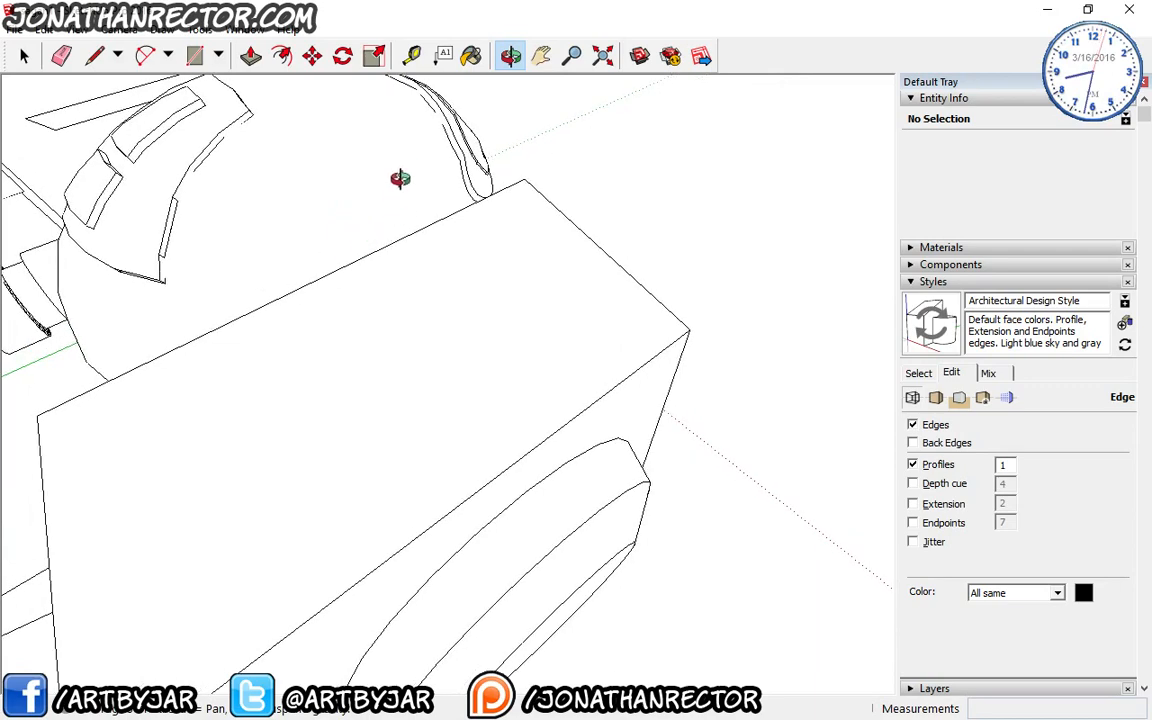
# Start a 2D graphic export of the view and choose the Temp Image Folder on the Desktop as its destination.
pyautogui.click(12, 30)
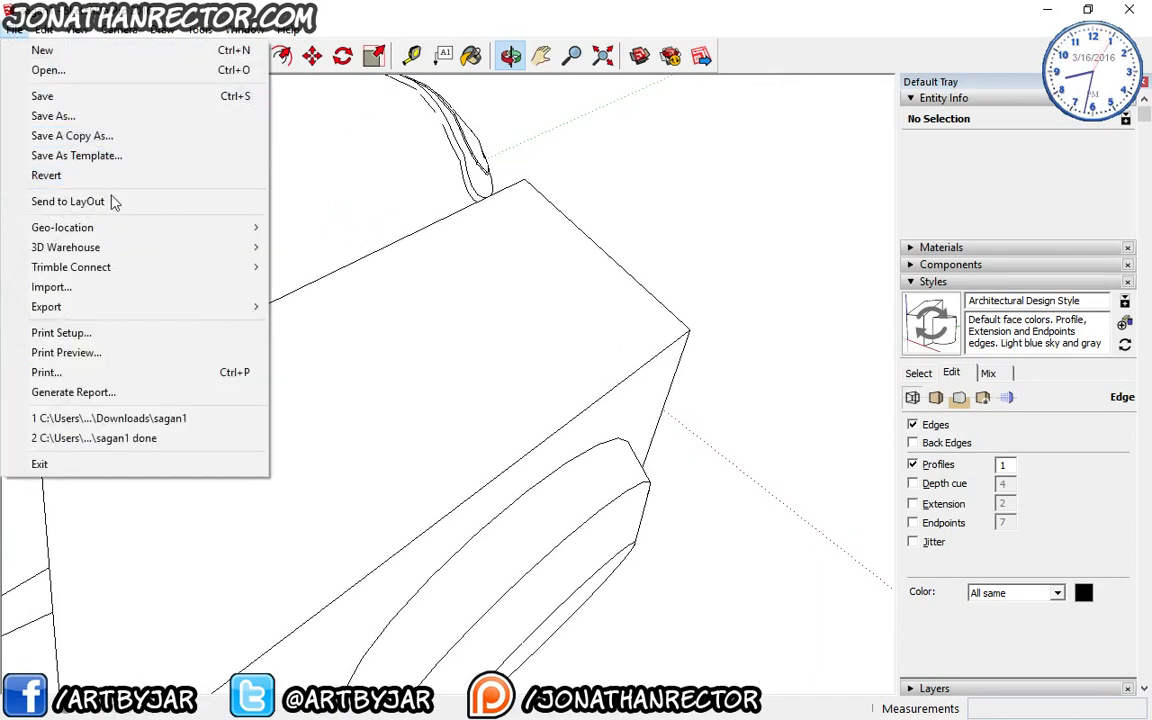
pyautogui.moveTo(140, 255)
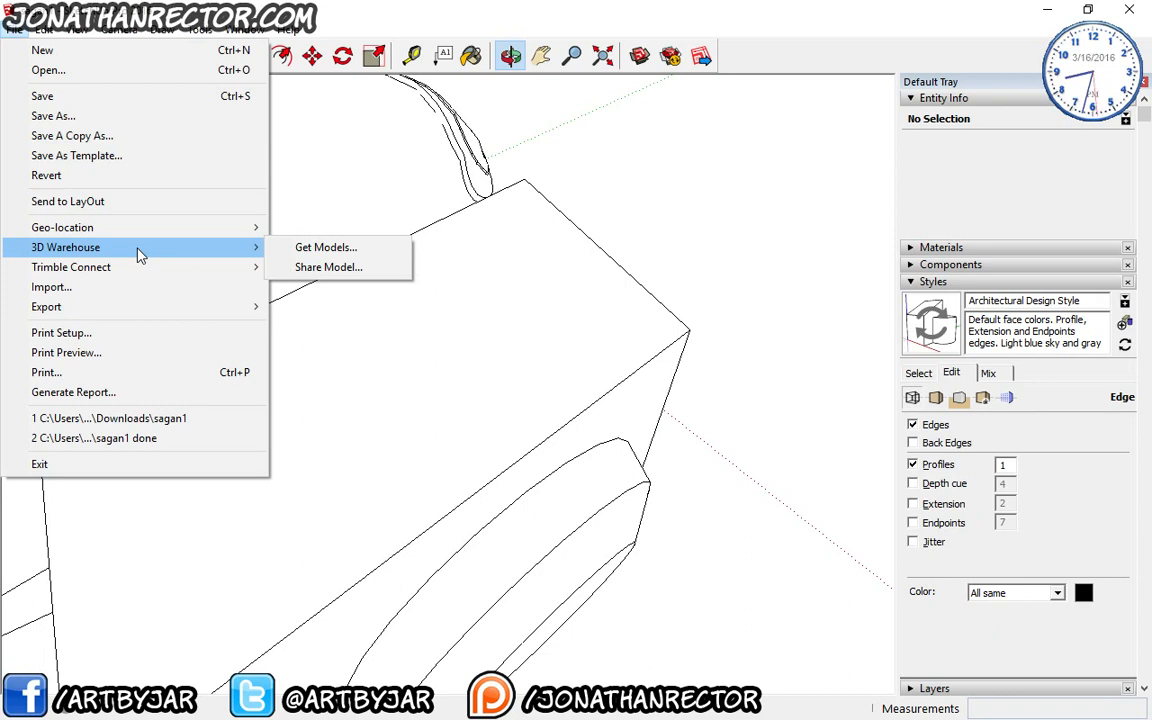
pyautogui.moveTo(162, 272)
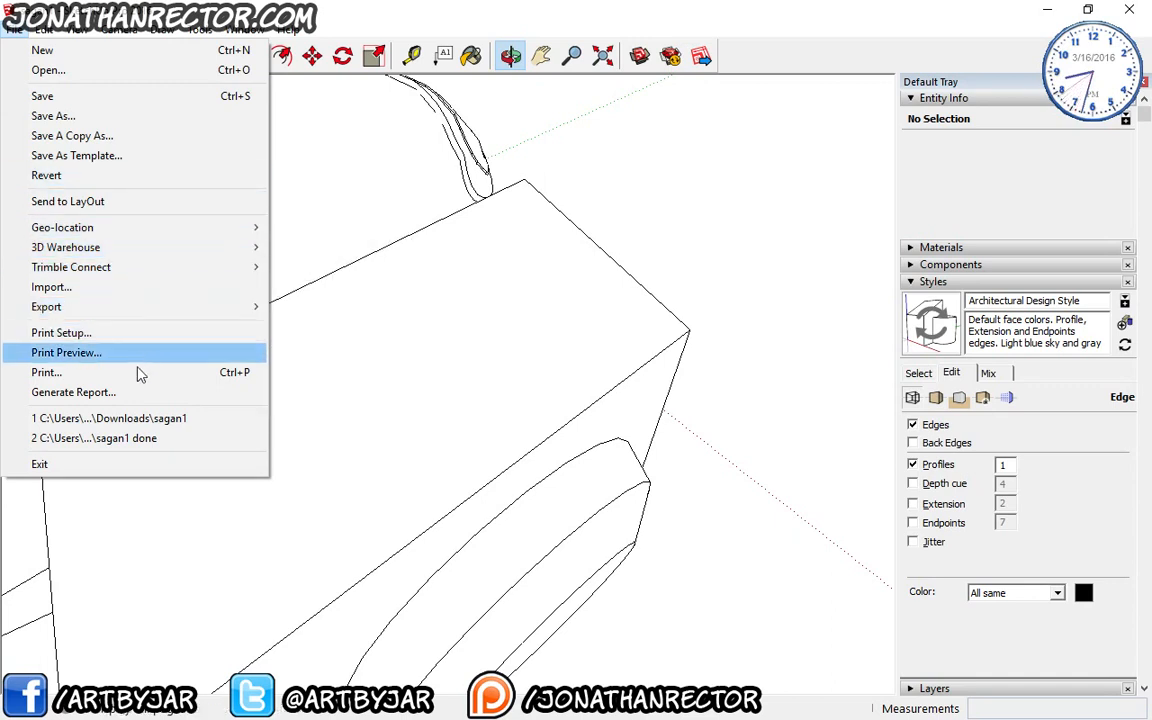
pyautogui.moveTo(190, 306)
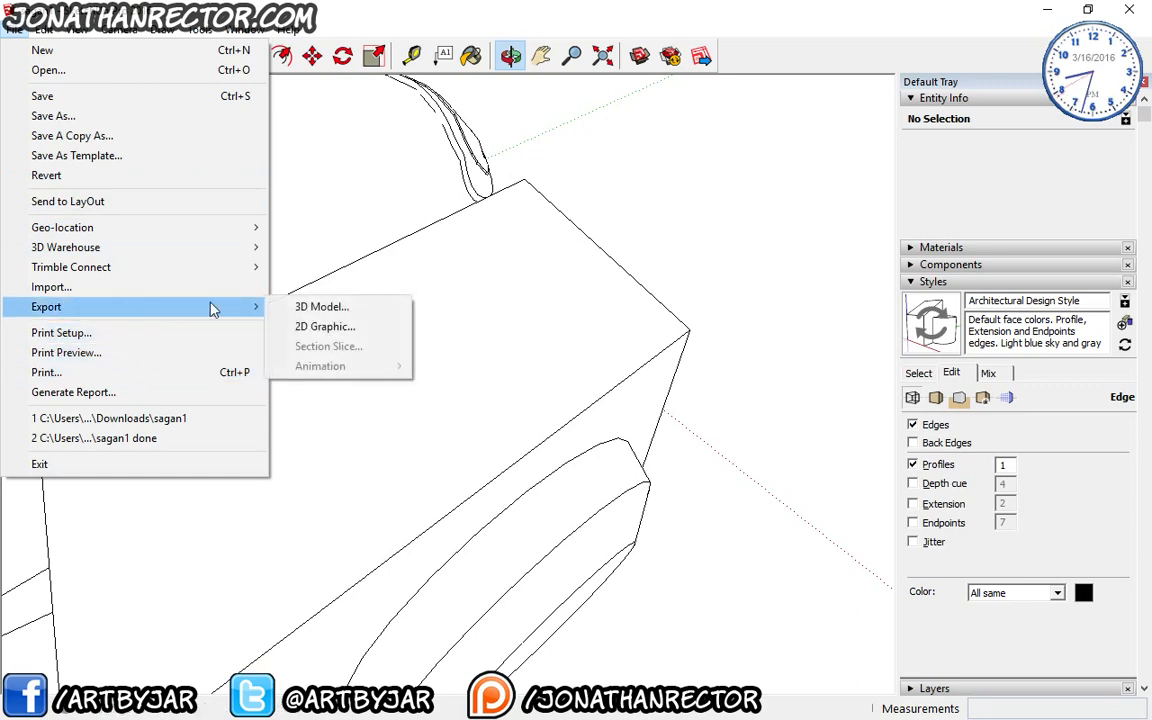
pyautogui.click(325, 330)
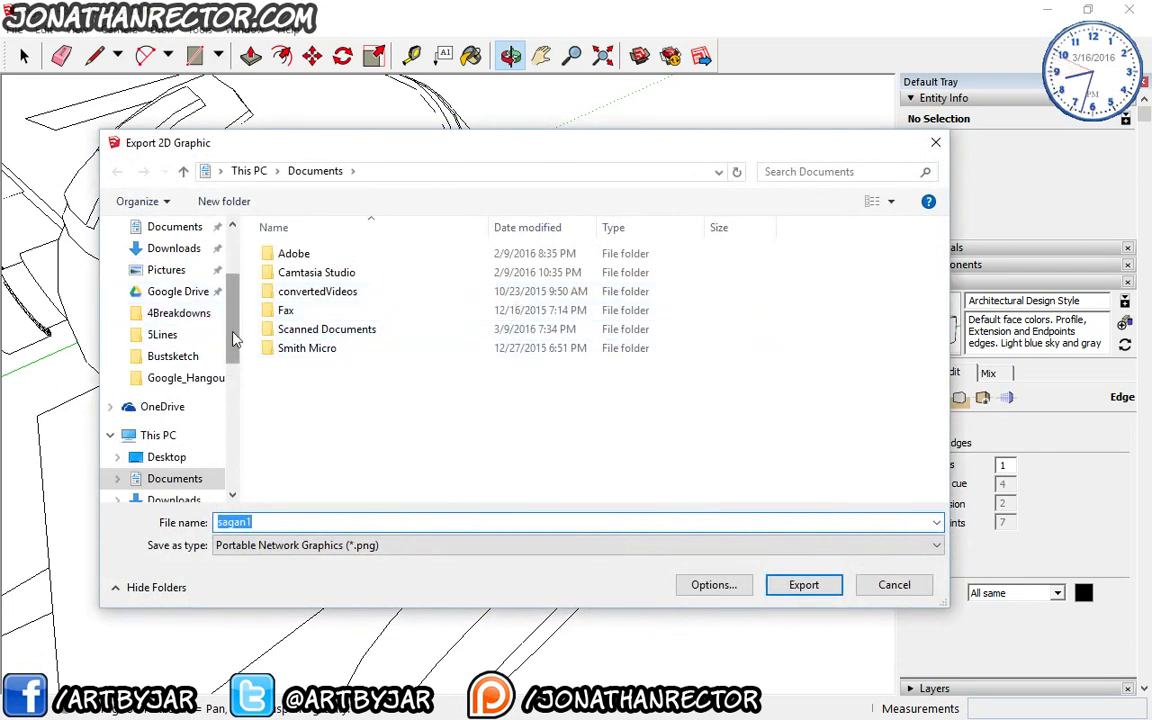
pyautogui.scroll(3, 184, 292)
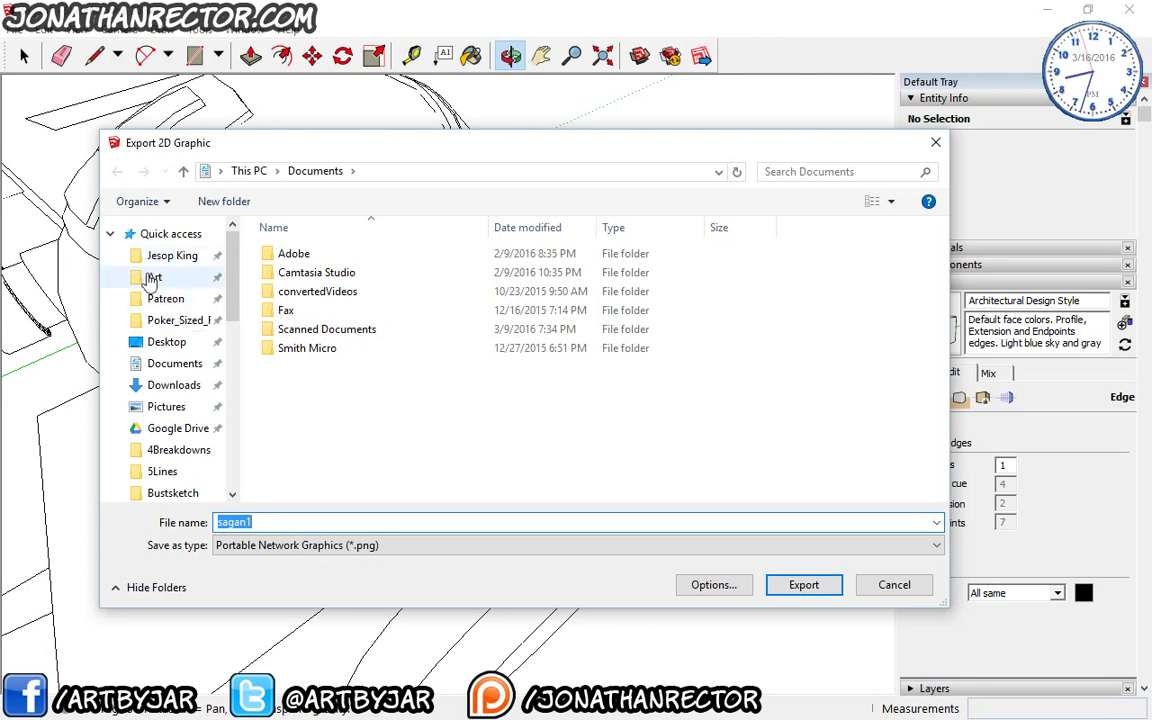
pyautogui.click(168, 342)
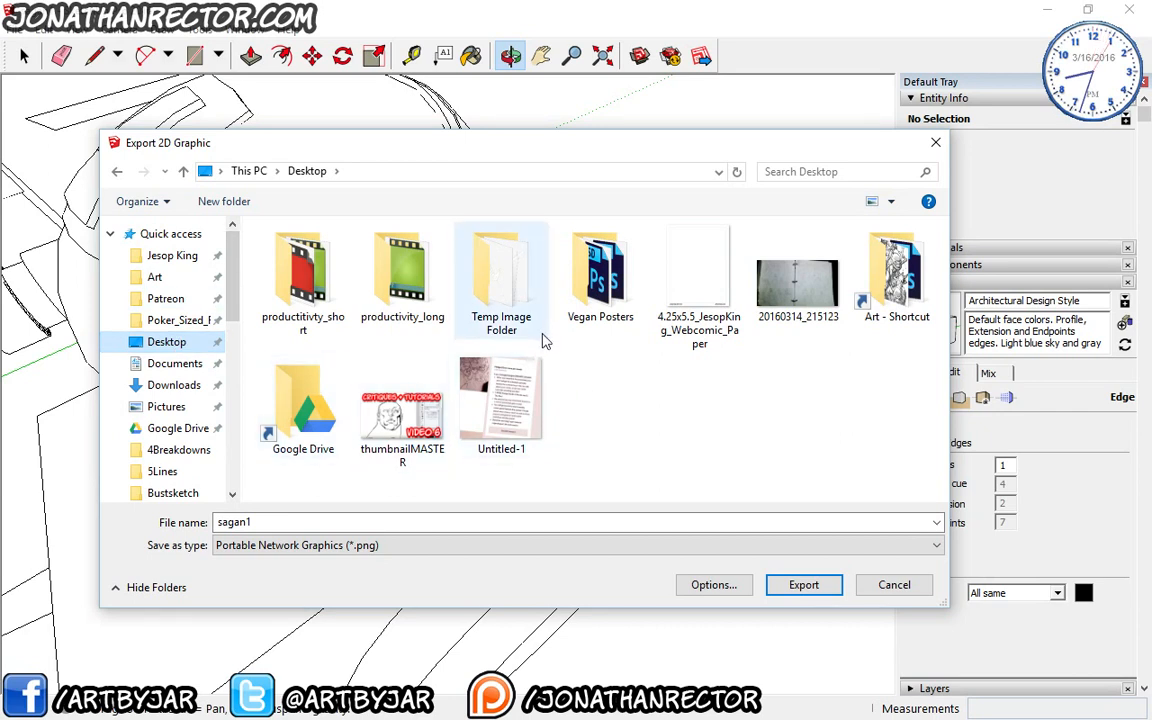
pyautogui.doubleClick(514, 298)
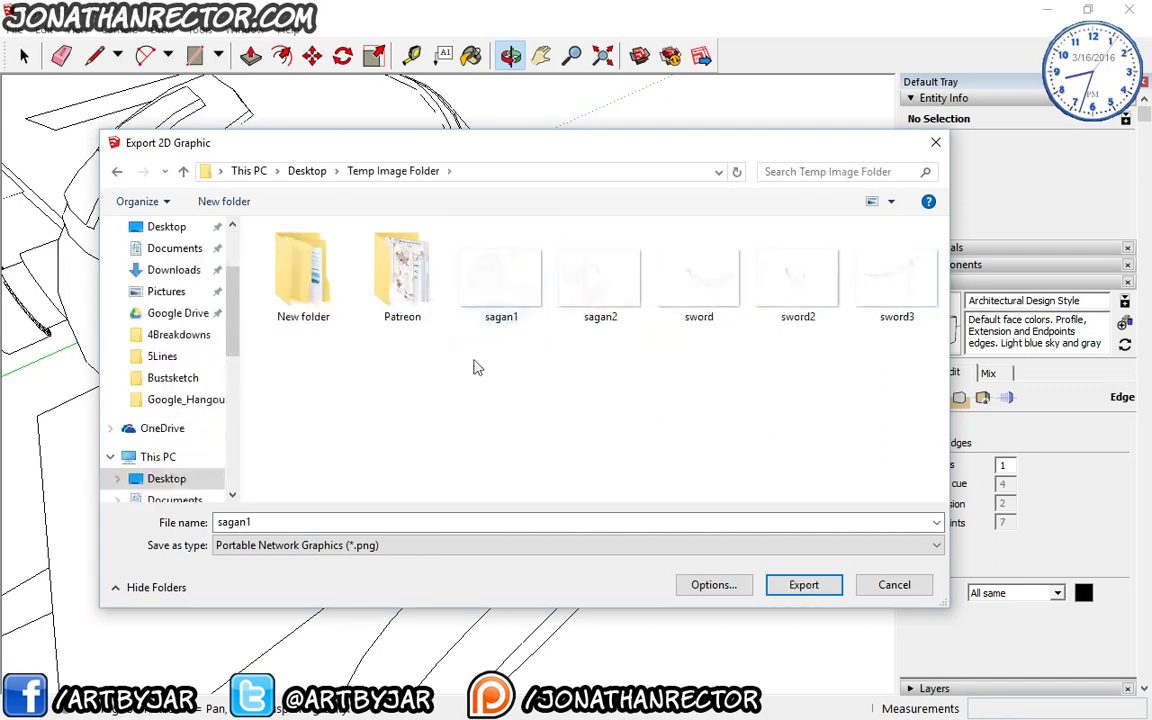
# Export the view as a PNG named sagan3 and return to the chapter1_pg3 page in Manga Studio.
pyautogui.doubleClick(381, 522)
pyautogui.click(400, 525)
pyautogui.press('BackSpace')
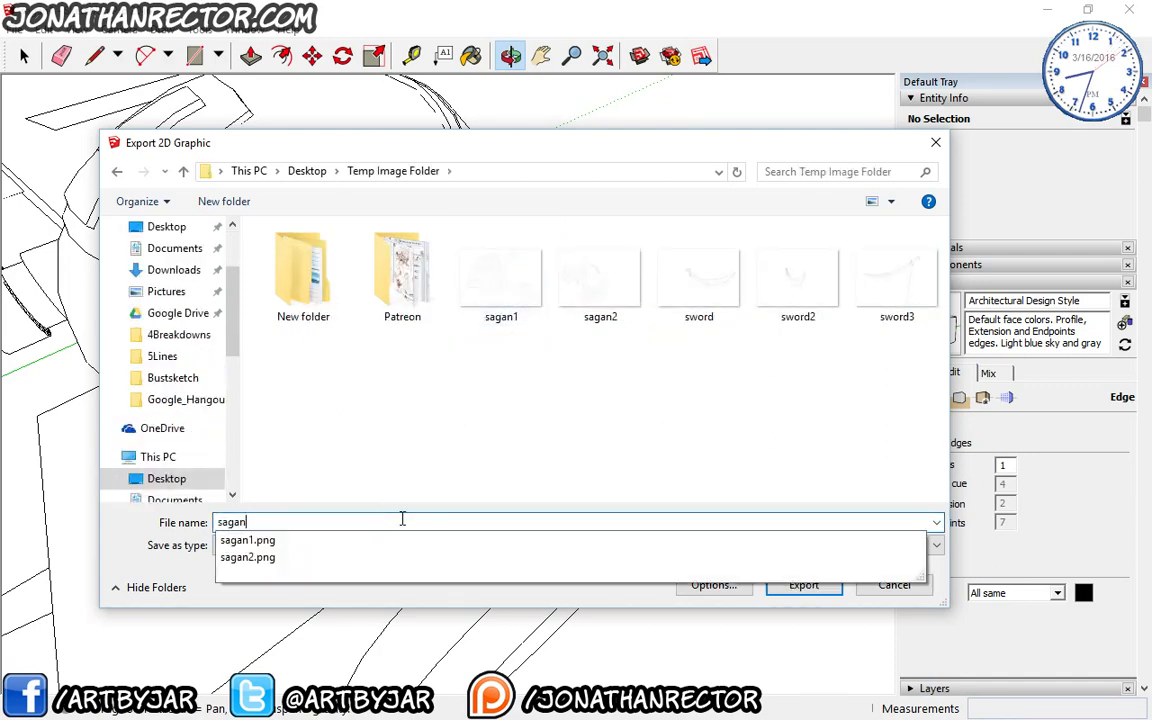
pyautogui.write('3')
pyautogui.press('Return')
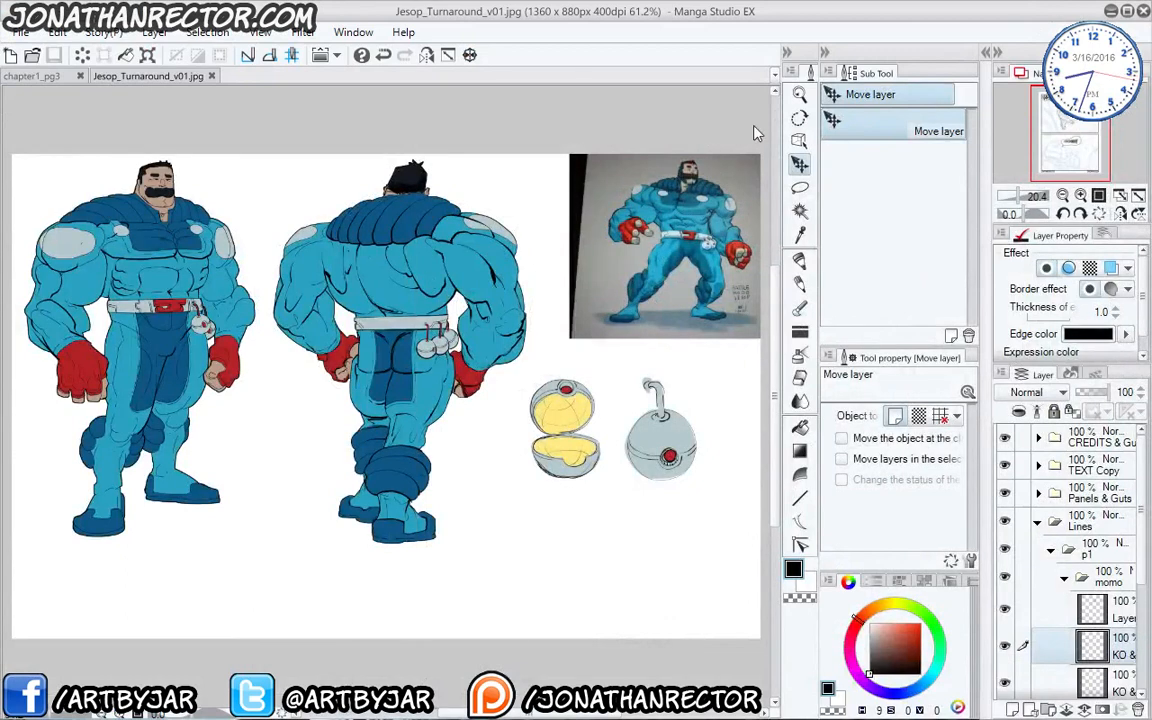
pyautogui.click(40, 70)
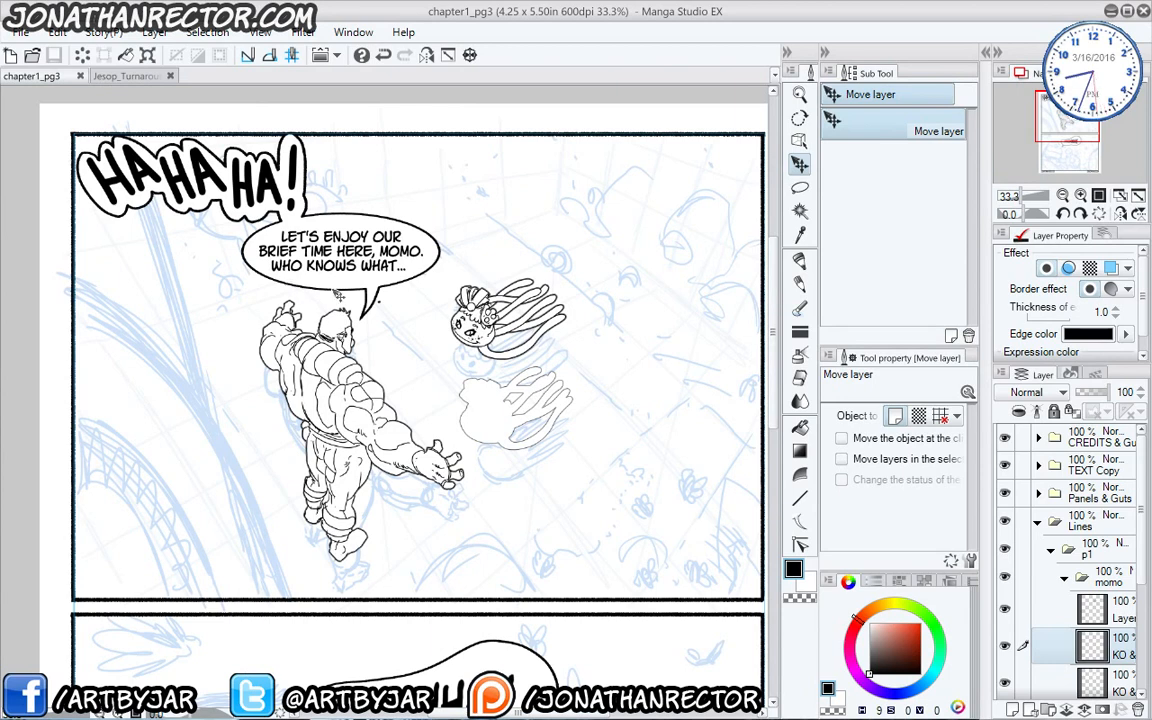
# Collapse the momo layer folder and create a new folder named sagan above it inside the p1 folder.
pyautogui.scroll(-3, 1137, 630)
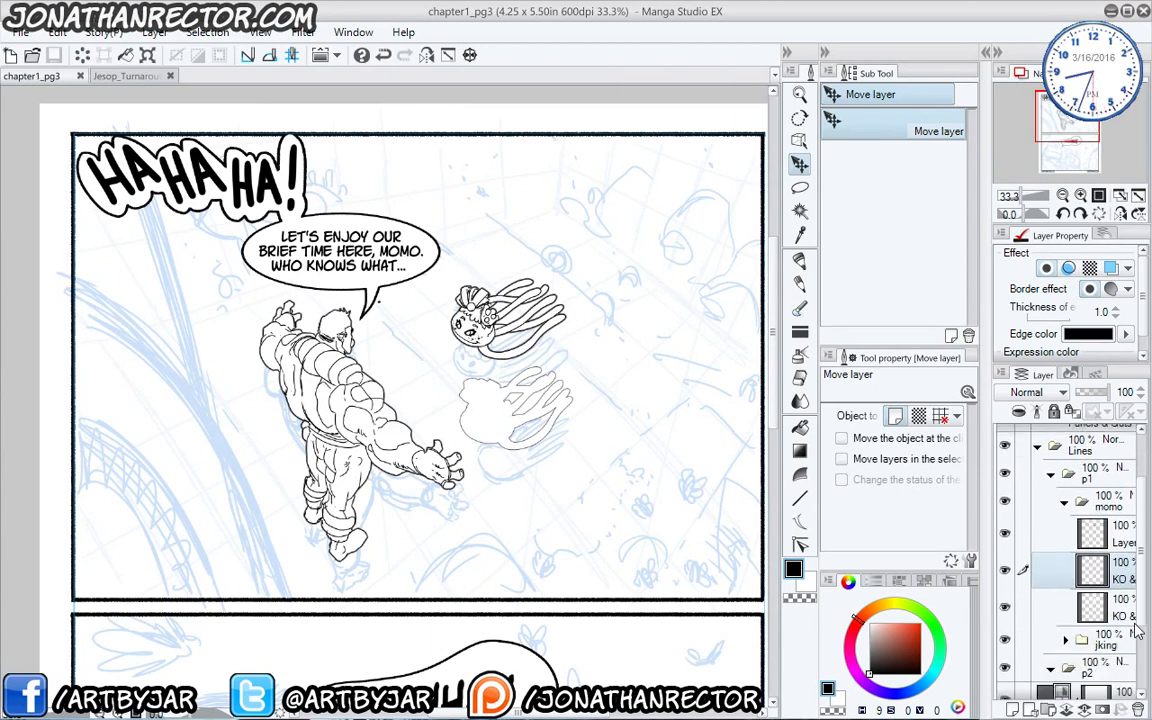
pyautogui.click(1005, 570)
pyautogui.click(1005, 570)
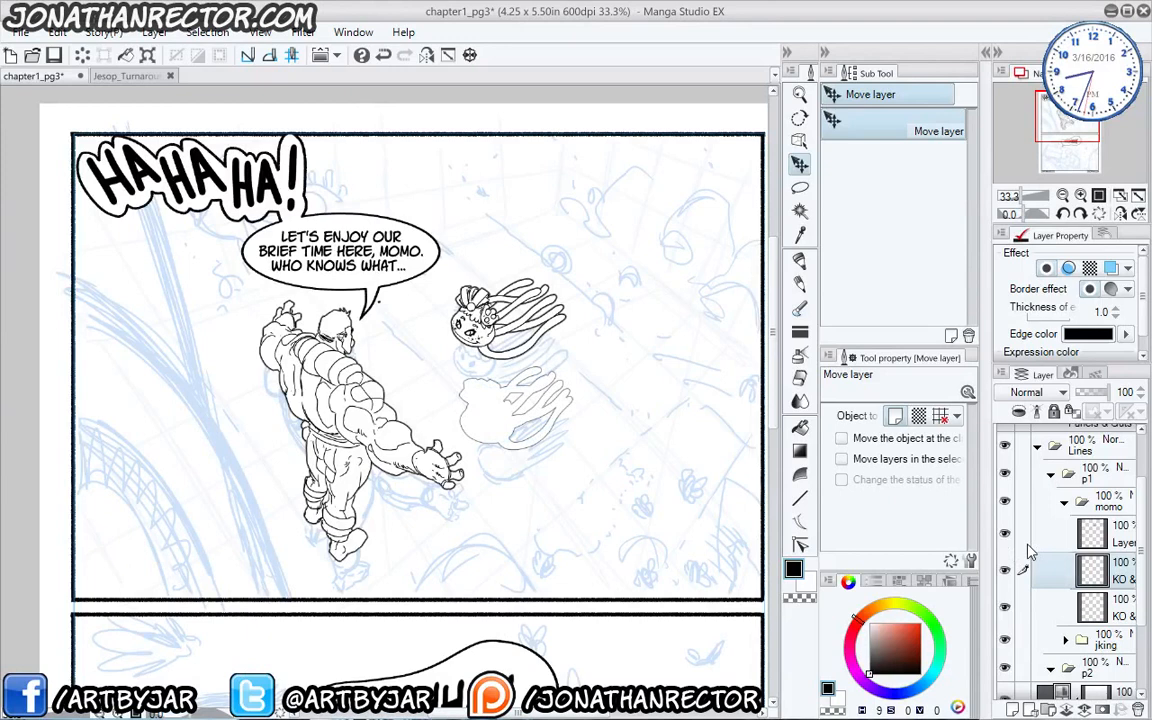
pyautogui.click(1063, 503)
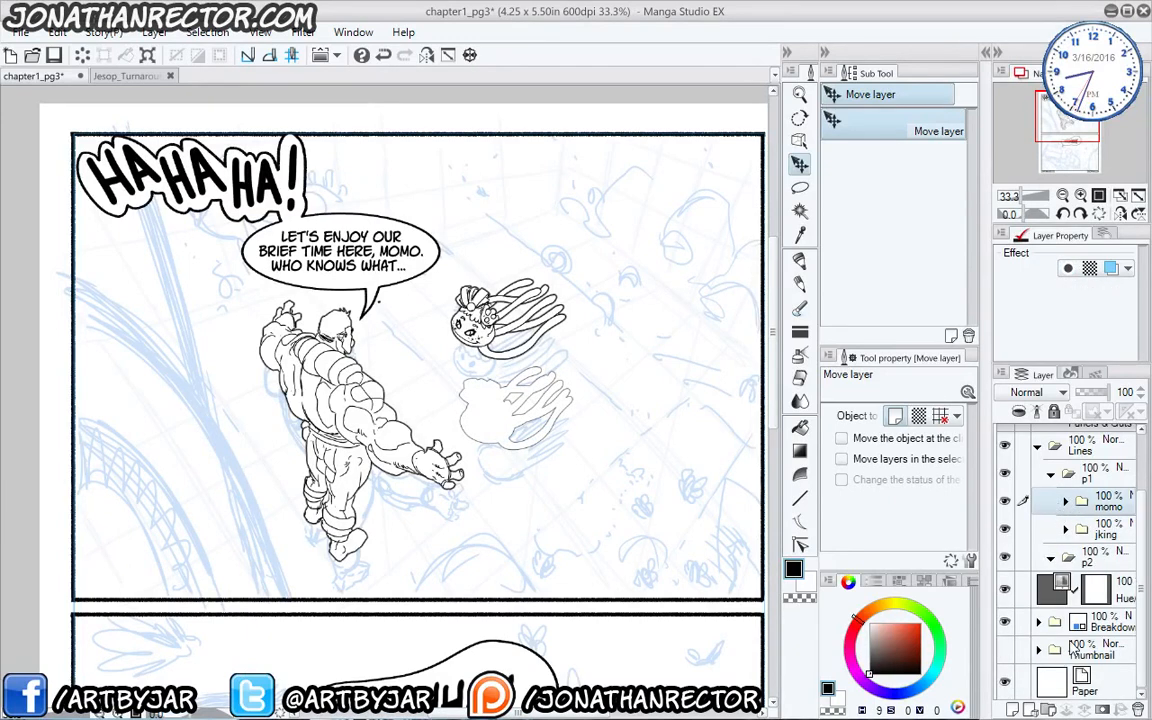
pyautogui.click(1049, 709)
pyautogui.doubleClick(1110, 508)
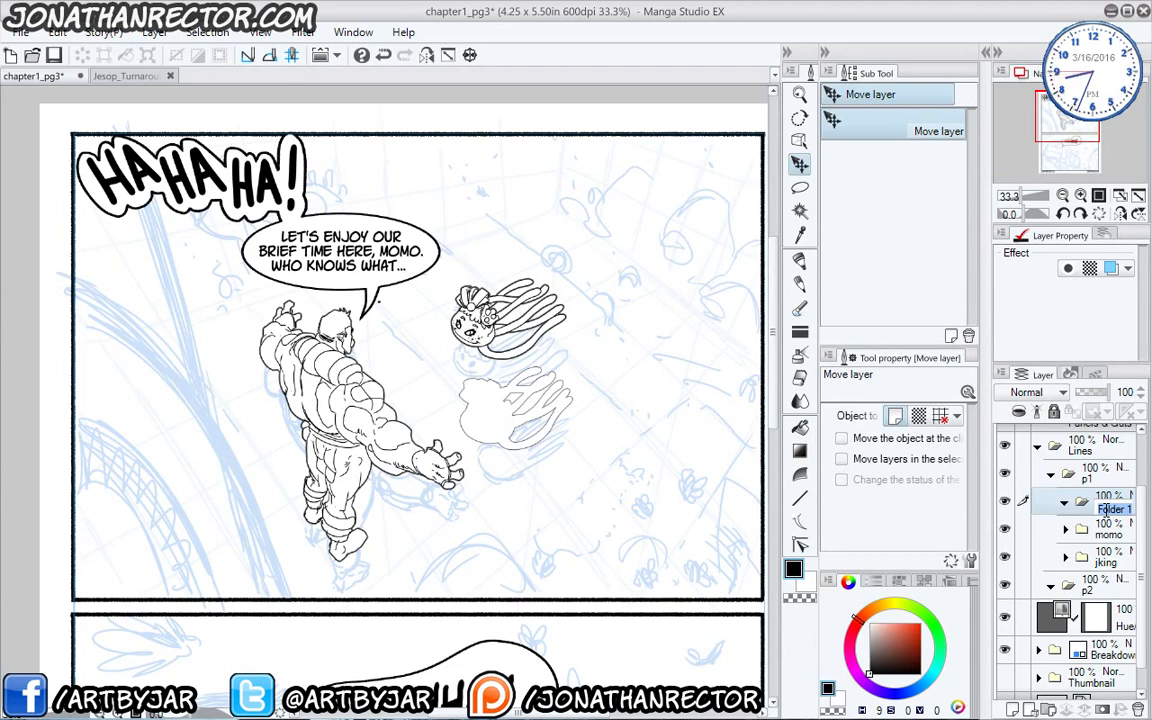
pyautogui.write('sagan')
pyautogui.press('Return')
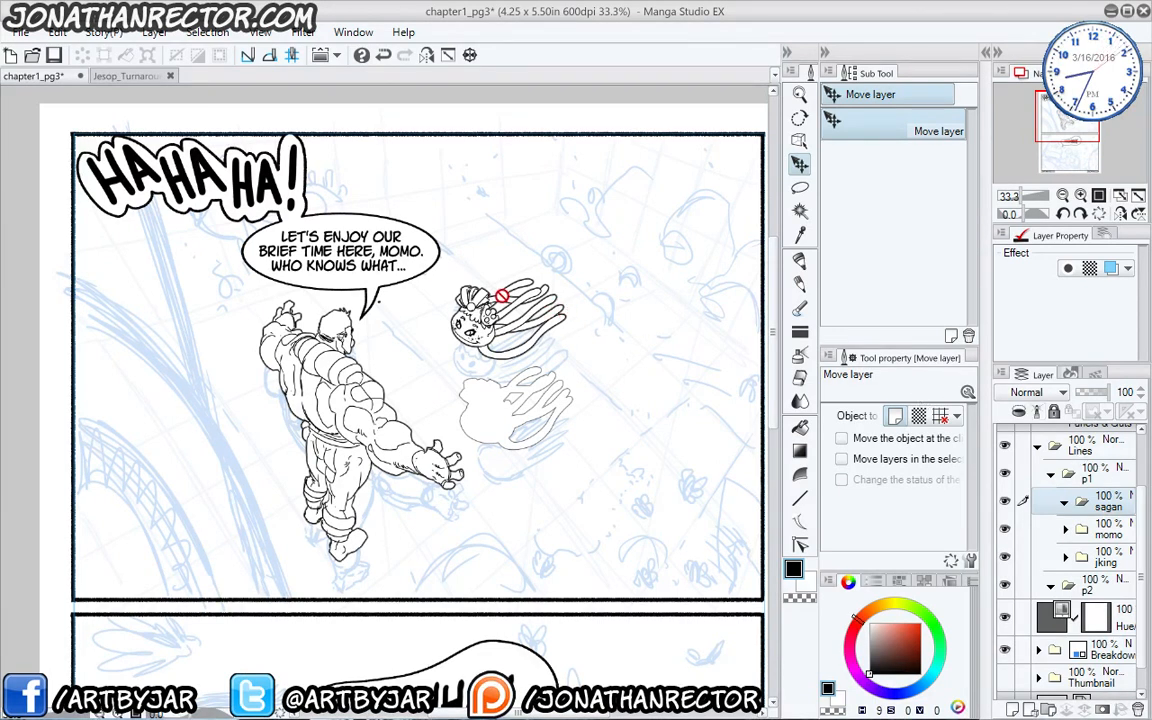
# Import the sagan3 image from the Temp Image Folder into the sagan layer folder.
pyautogui.click(22, 32)
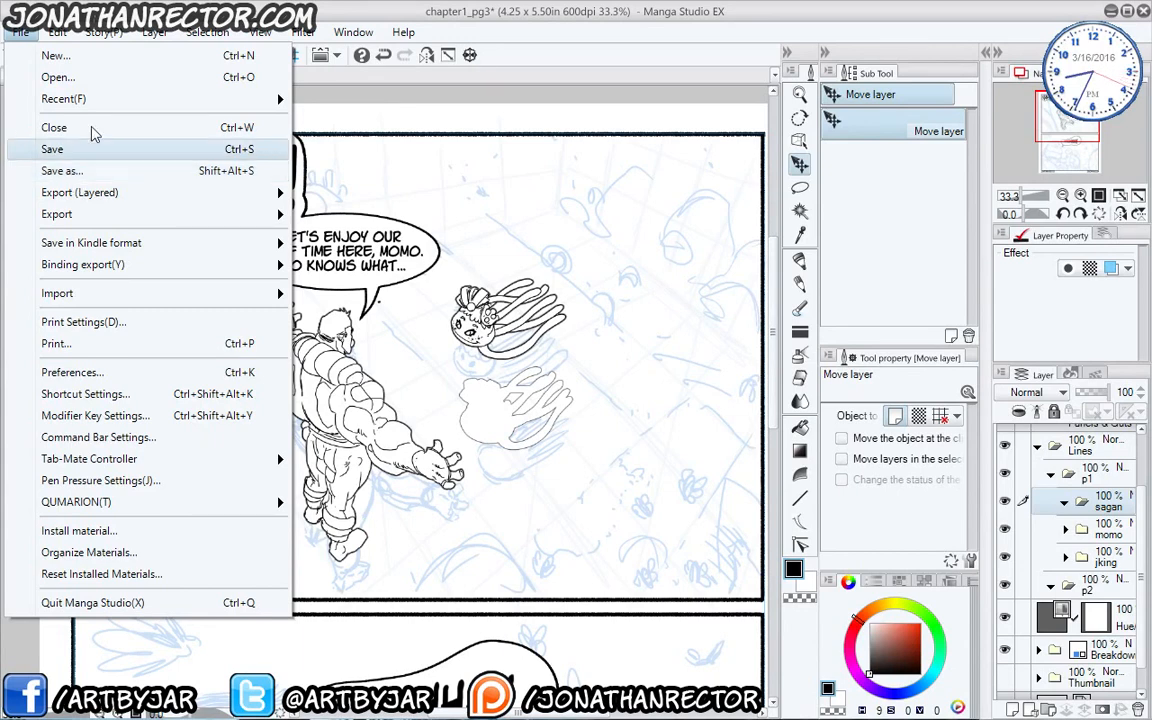
pyautogui.moveTo(145, 222)
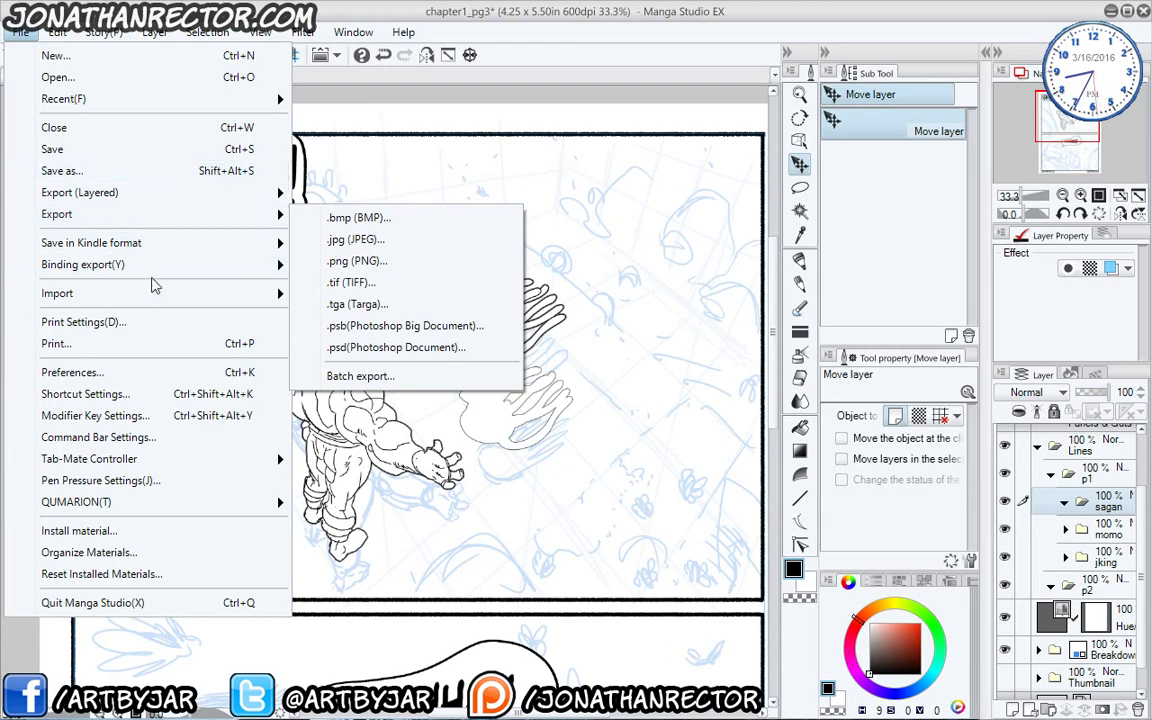
pyautogui.moveTo(154, 298)
pyautogui.click(340, 298)
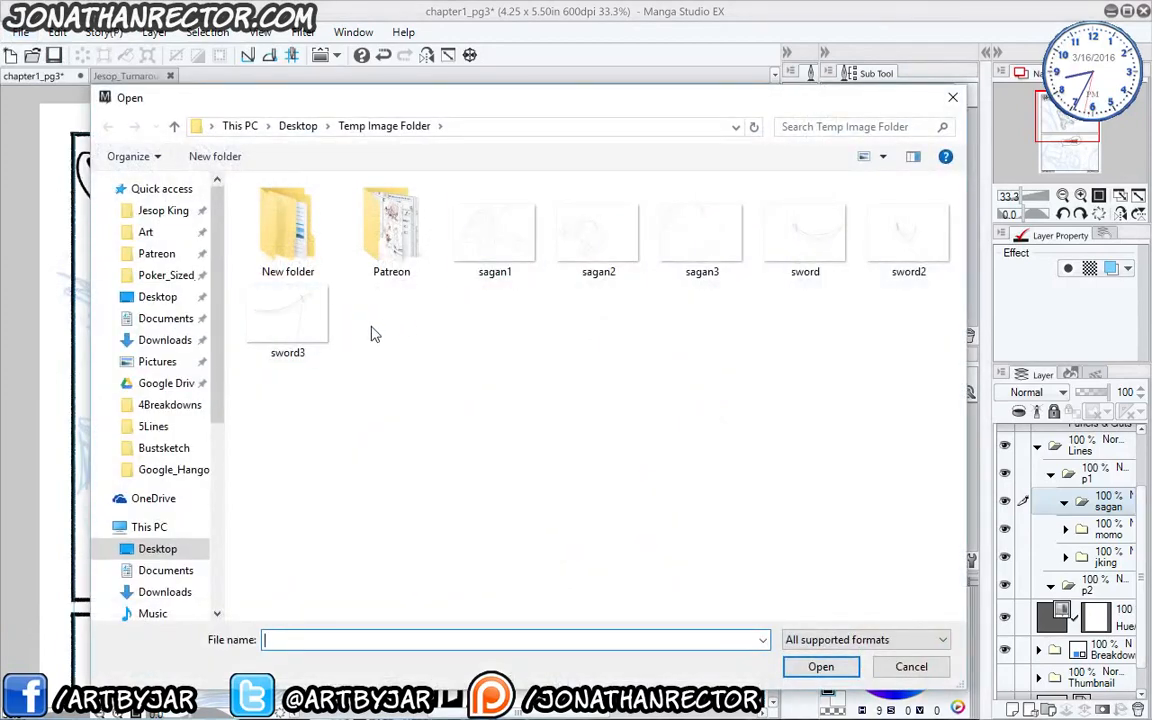
pyautogui.click(695, 245)
pyautogui.click(819, 670)
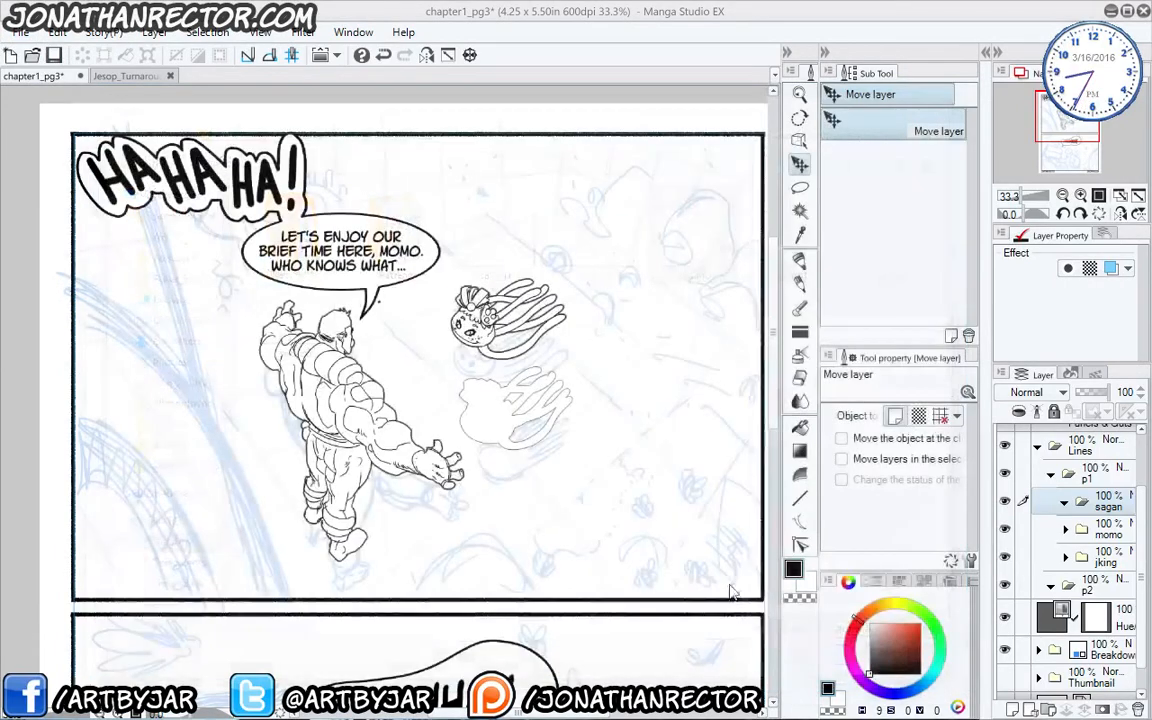
# Shift the imported ship image toward the page's left edge and enlarge it proportionally to span both panels.
pyautogui.moveTo(558, 509); pyautogui.dragTo(231, 380)
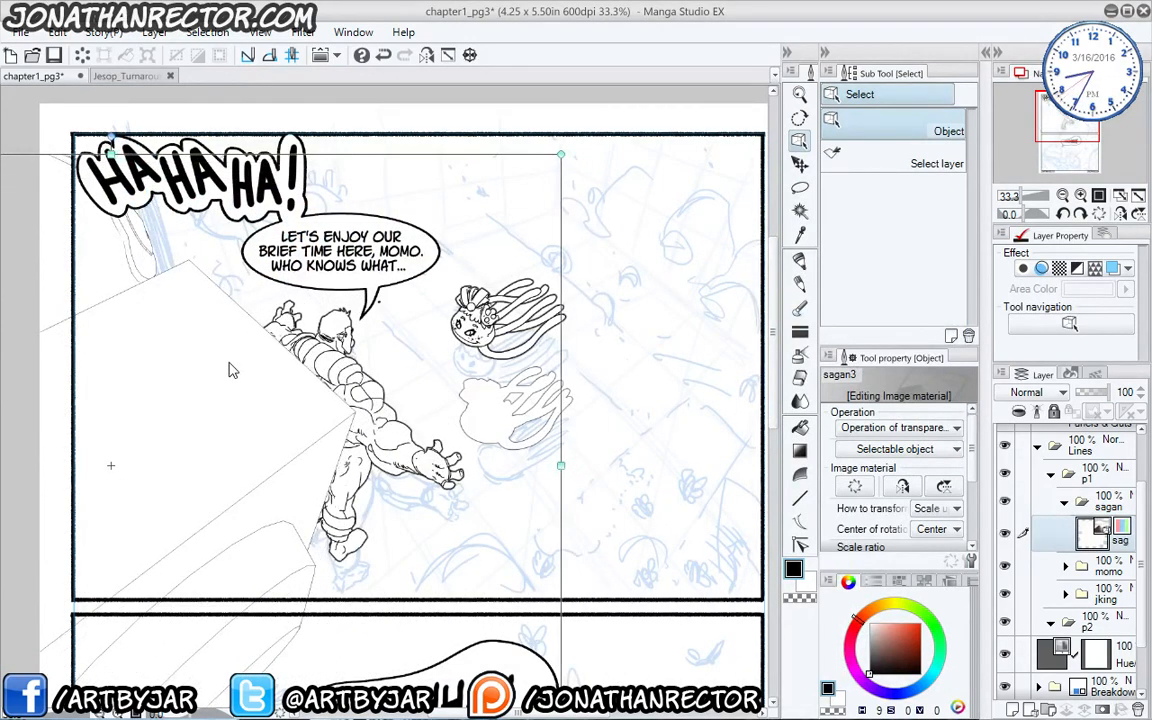
pyautogui.scroll(-3, 229, 370)
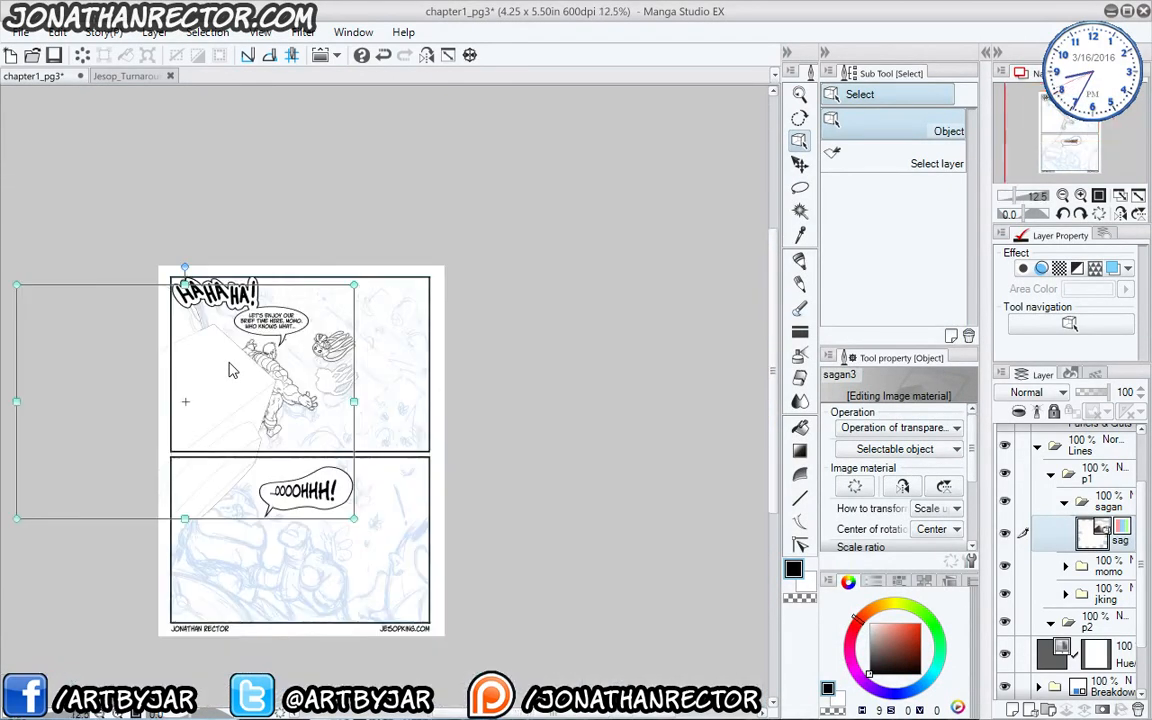
pyautogui.moveTo(354, 518); pyautogui.dragTo(508, 665)
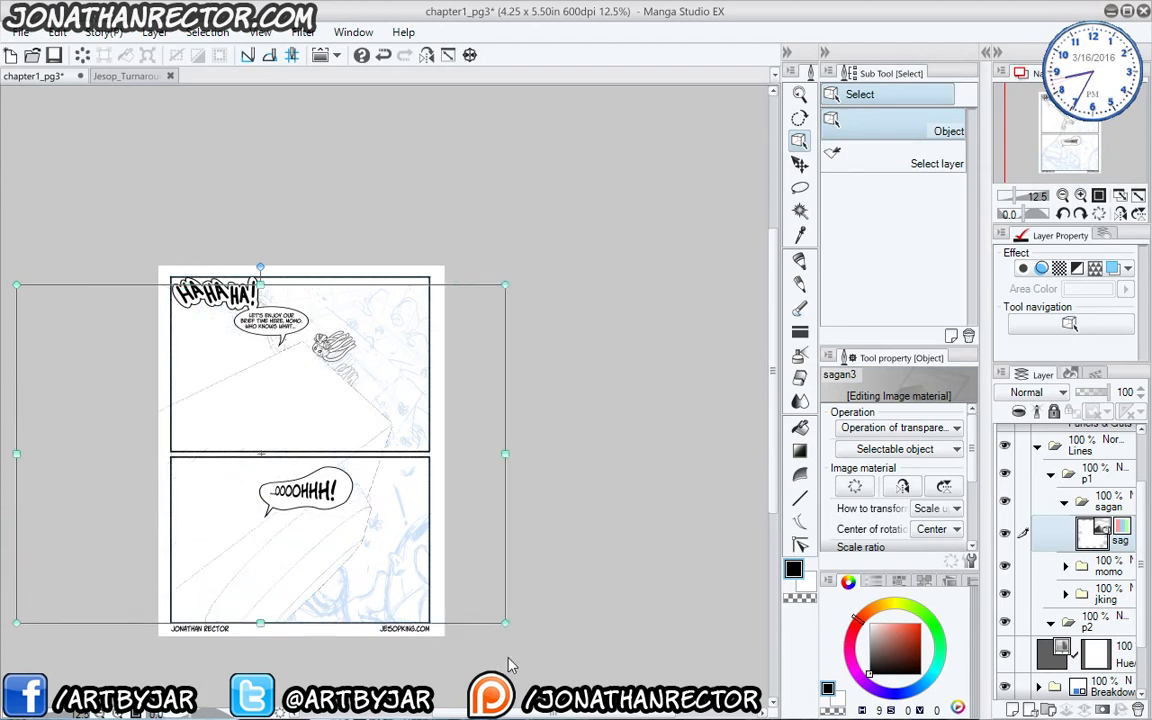
# Move the sagan3 layer up and left so the ship's box corner sits beside the muscular figure in the first panel.
pyautogui.click(281, 414)
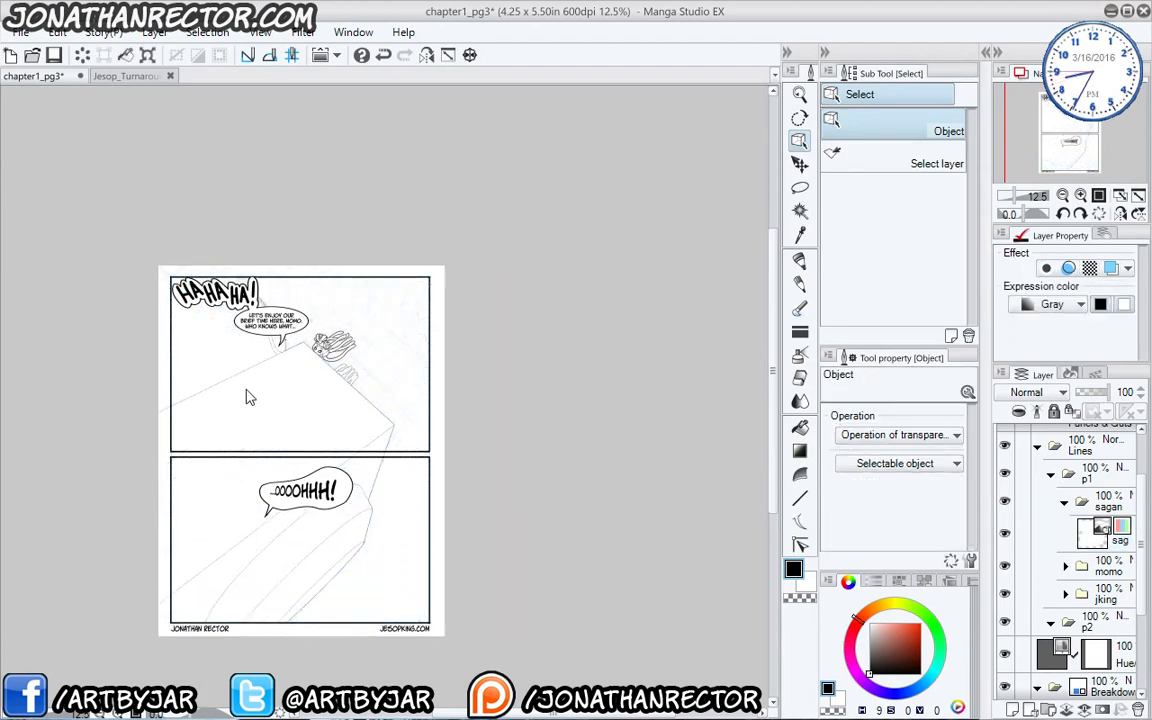
pyautogui.click(800, 164)
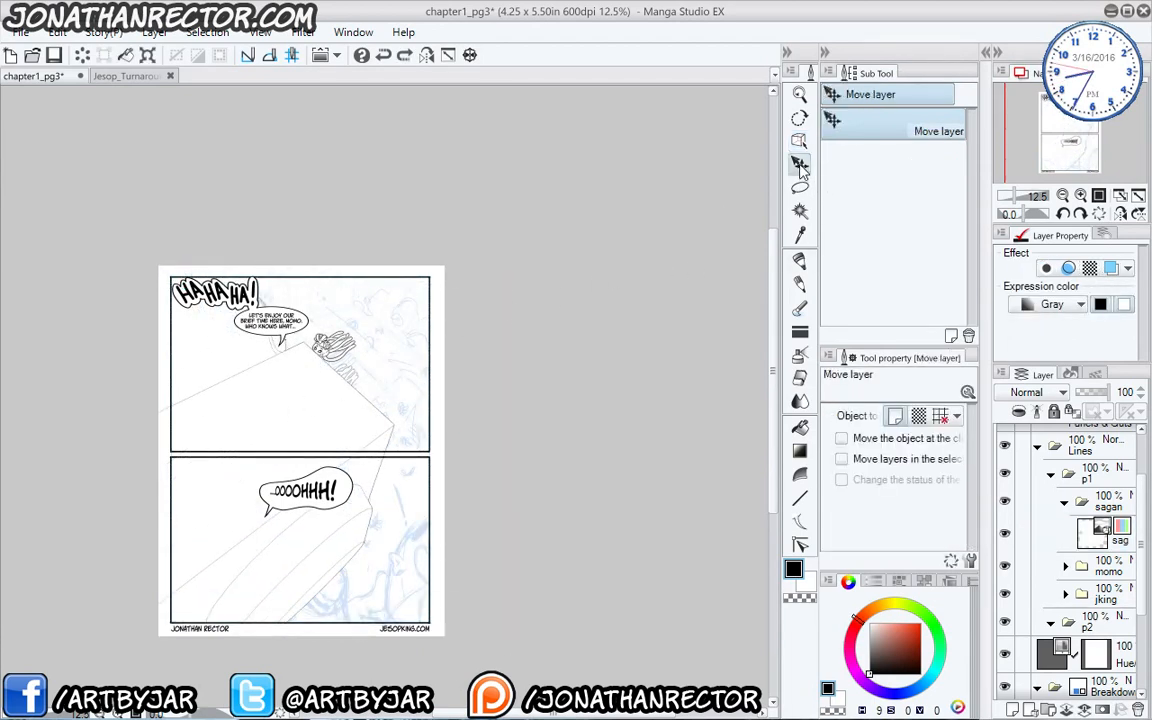
pyautogui.moveTo(432, 427); pyautogui.dragTo(243, 421)
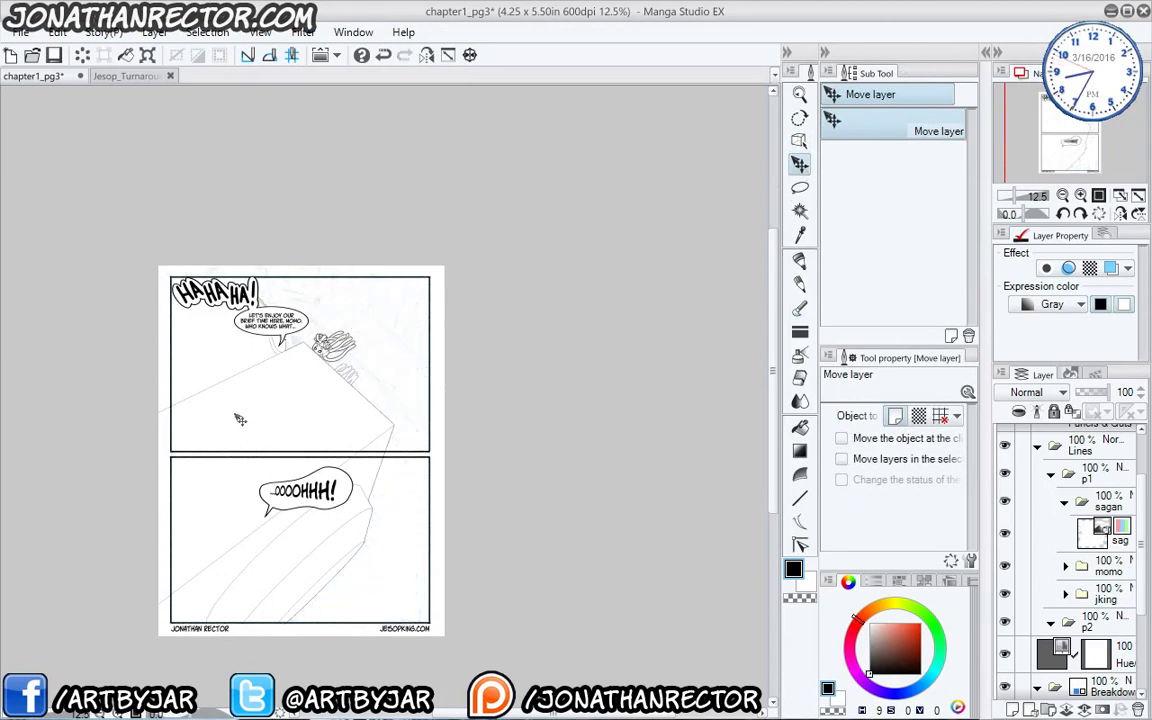
pyautogui.click(1043, 540)
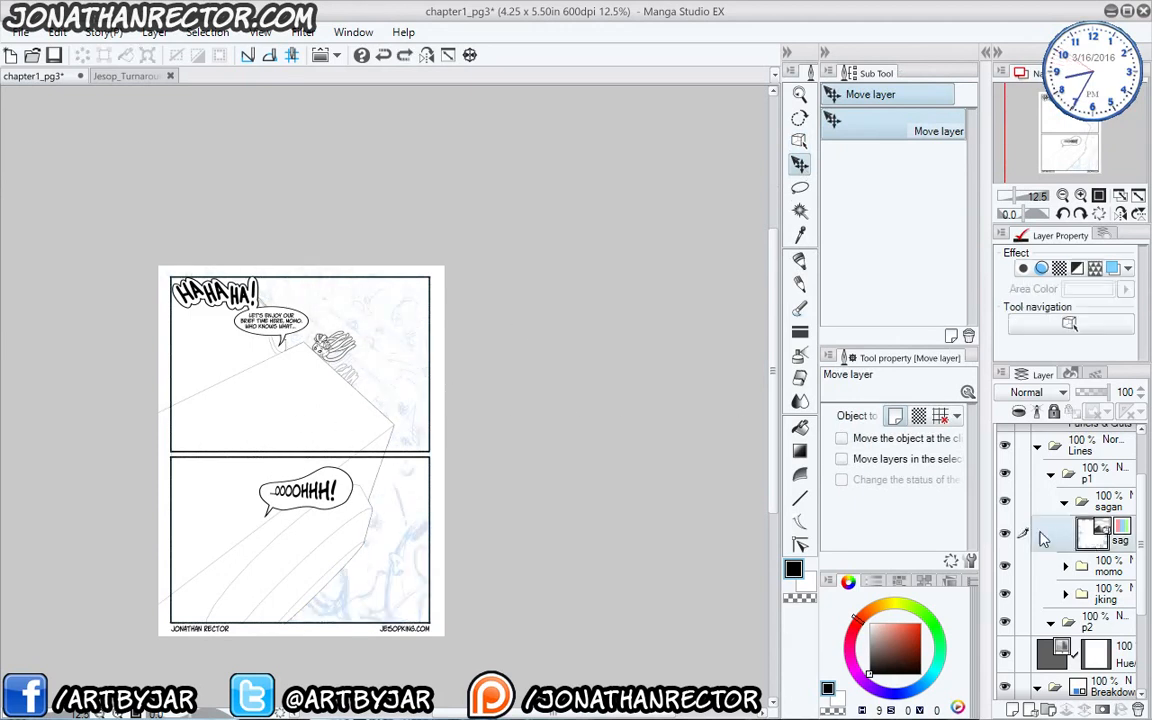
pyautogui.moveTo(362, 460)
pyautogui.mouseDown()
pyautogui.moveTo(270, 470)
pyautogui.moveTo(260, 452)
pyautogui.moveTo(281, 429)
pyautogui.moveTo(268, 440)
pyautogui.mouseUp()
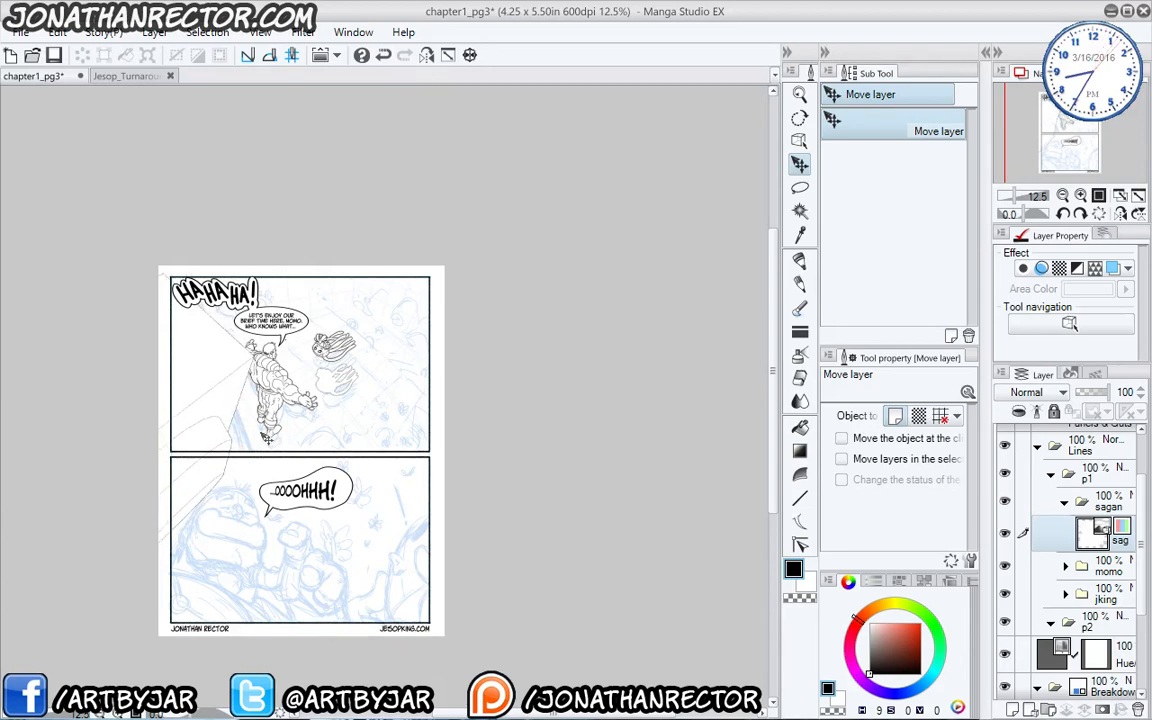
pyautogui.moveTo(267, 438); pyautogui.dragTo(269, 440)
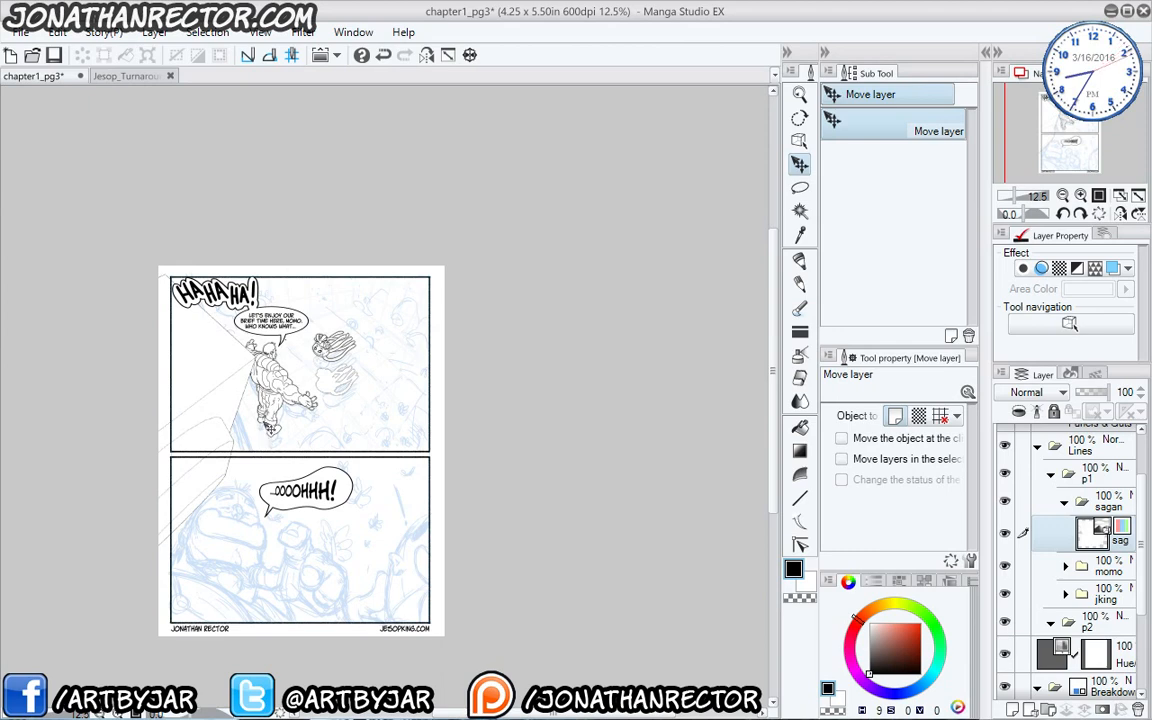
# Rasterize the sagan layer in the p1 lines folder.
pyautogui.scroll(2, 269, 428)
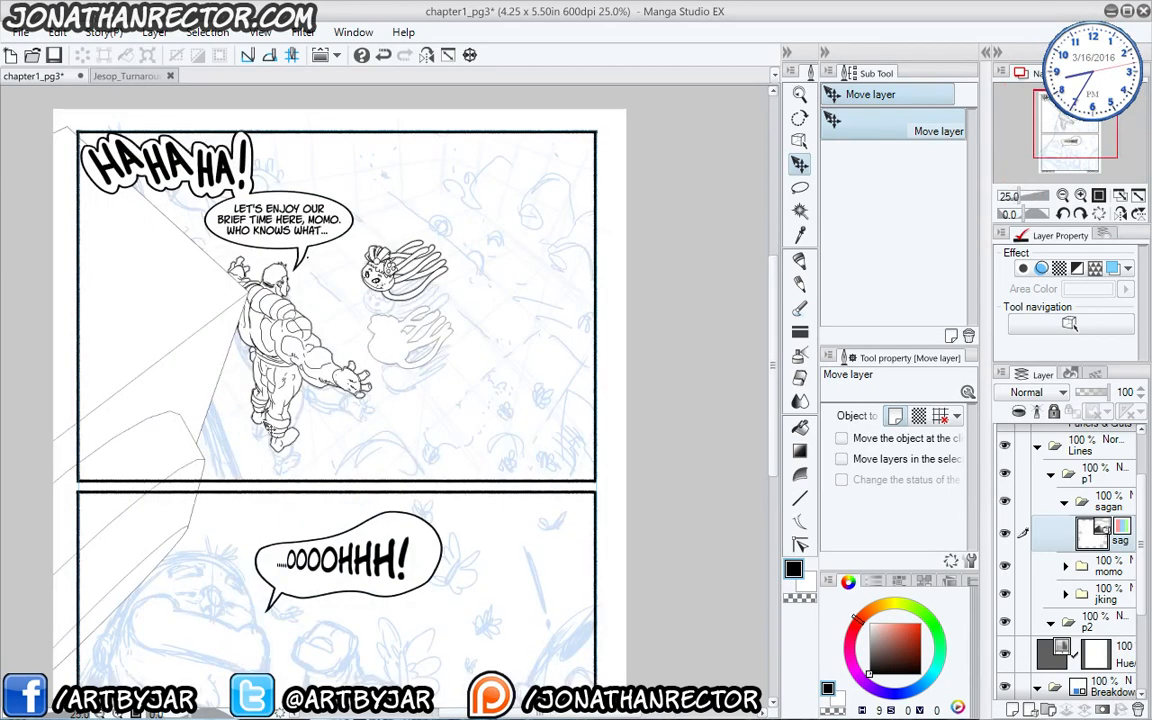
pyautogui.scroll(1, 265, 425)
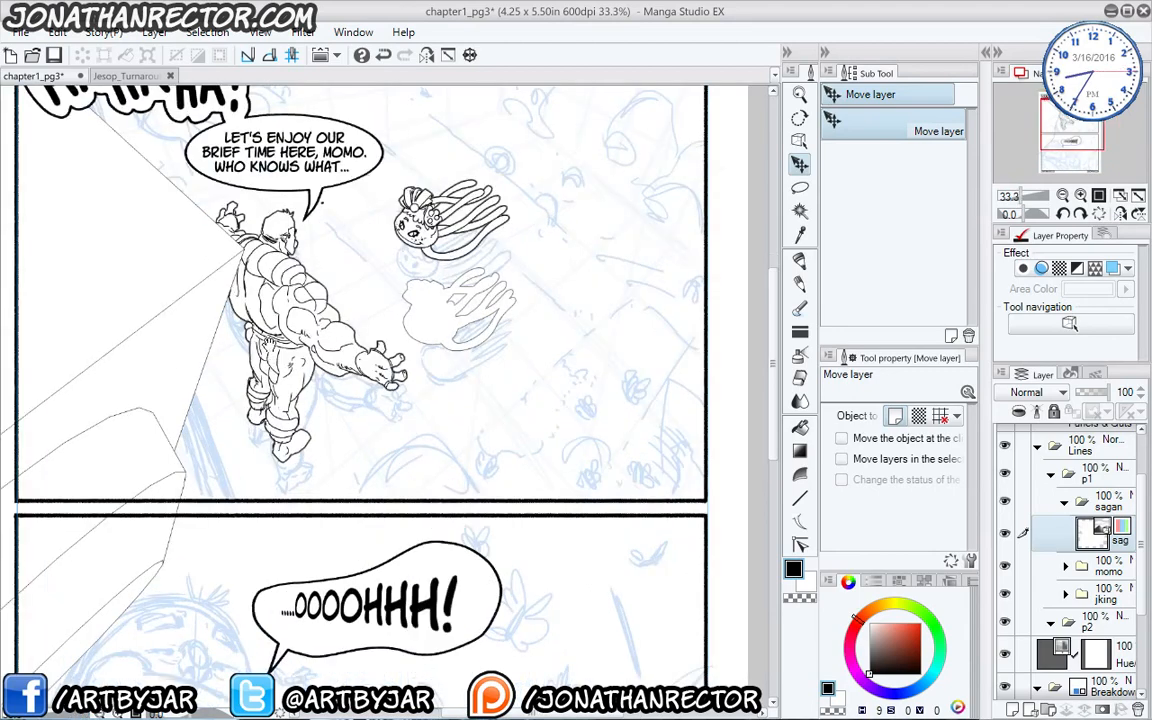
pyautogui.moveTo(242, 281); pyautogui.dragTo(380, 355)
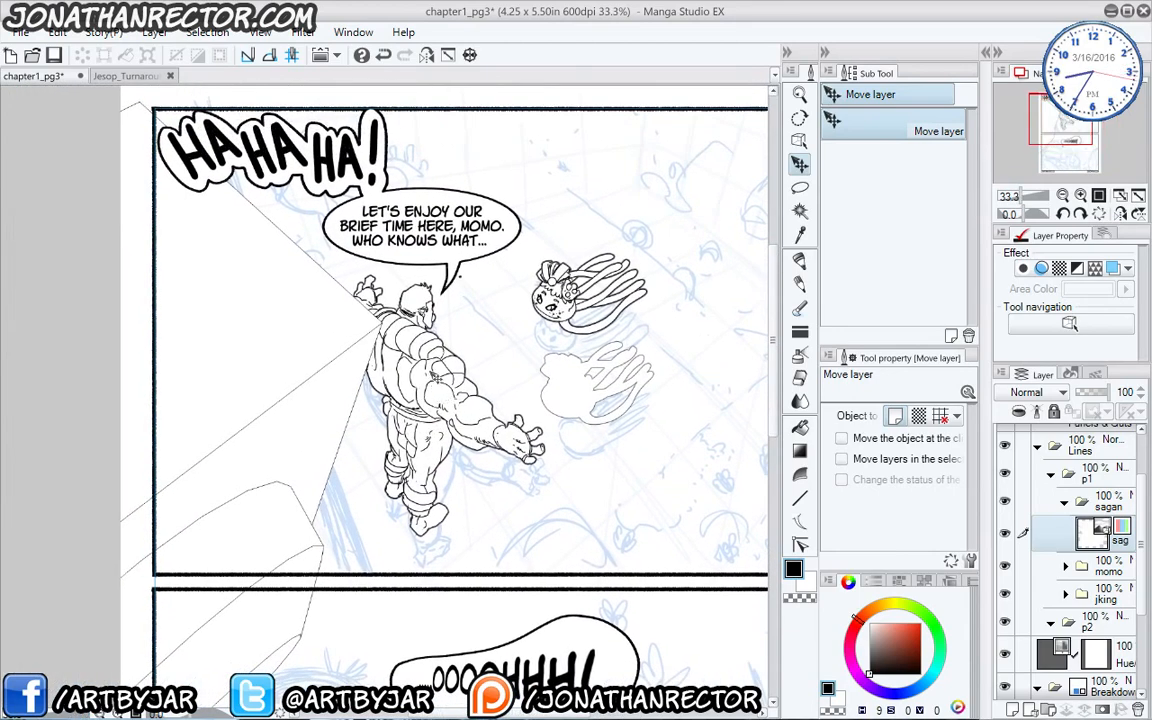
pyautogui.rightClick(1117, 540)
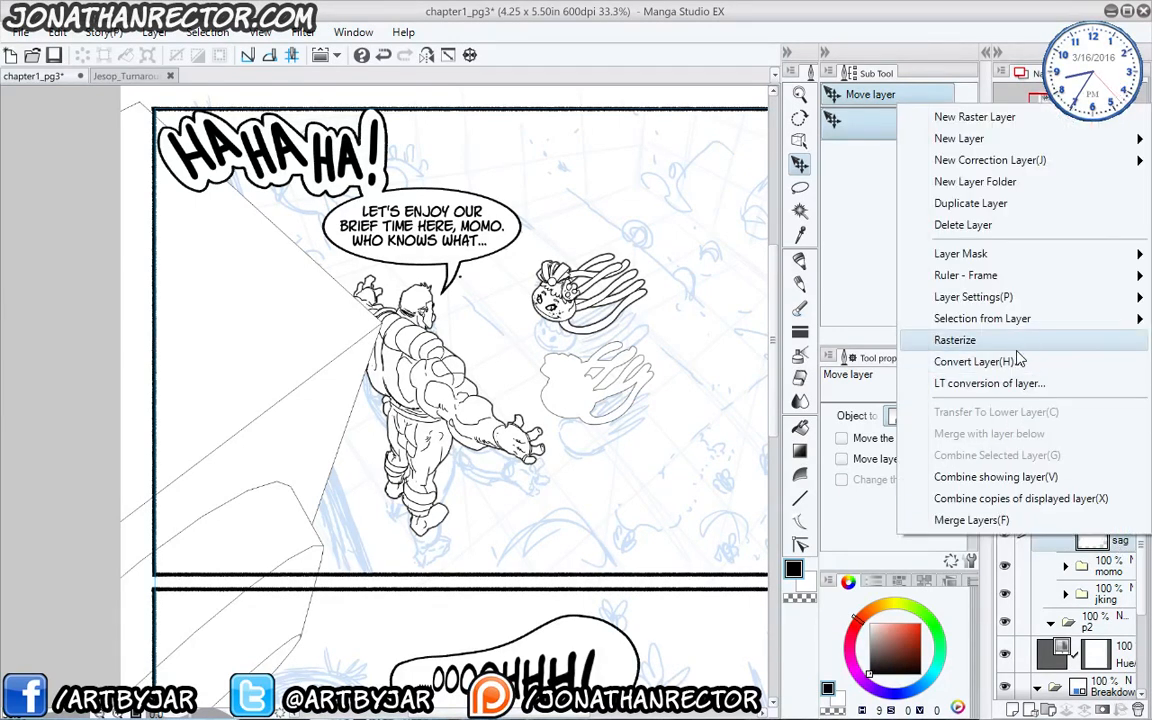
pyautogui.moveTo(1018, 282)
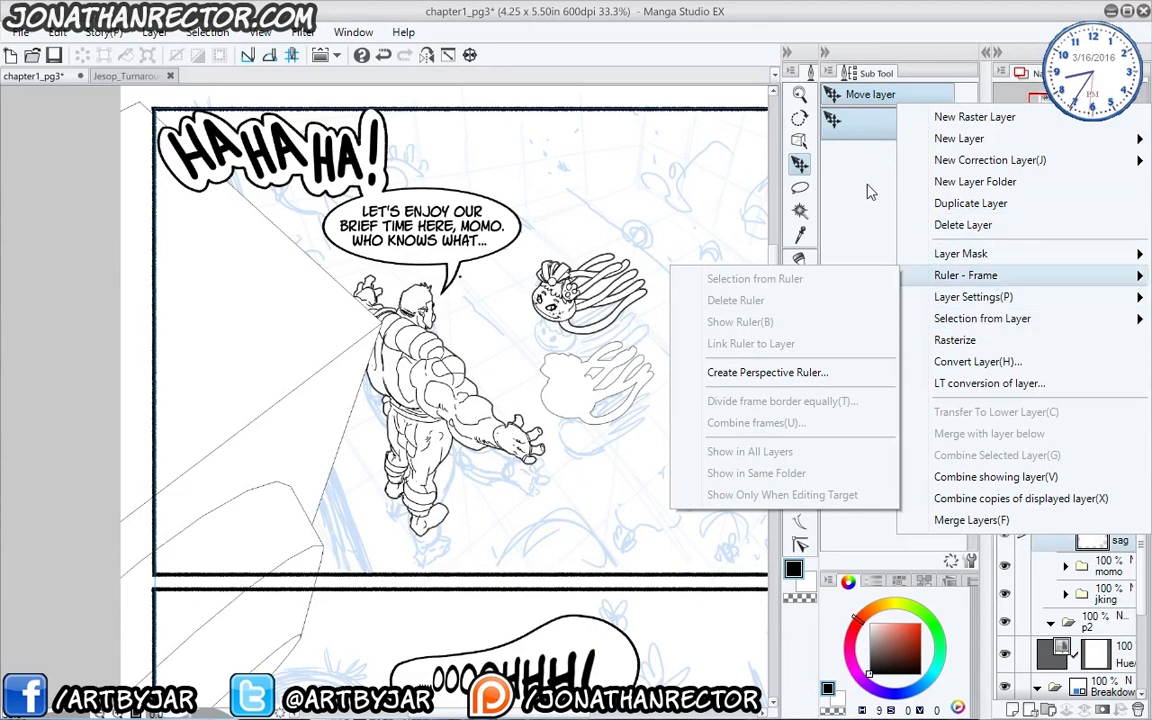
pyautogui.click(870, 192)
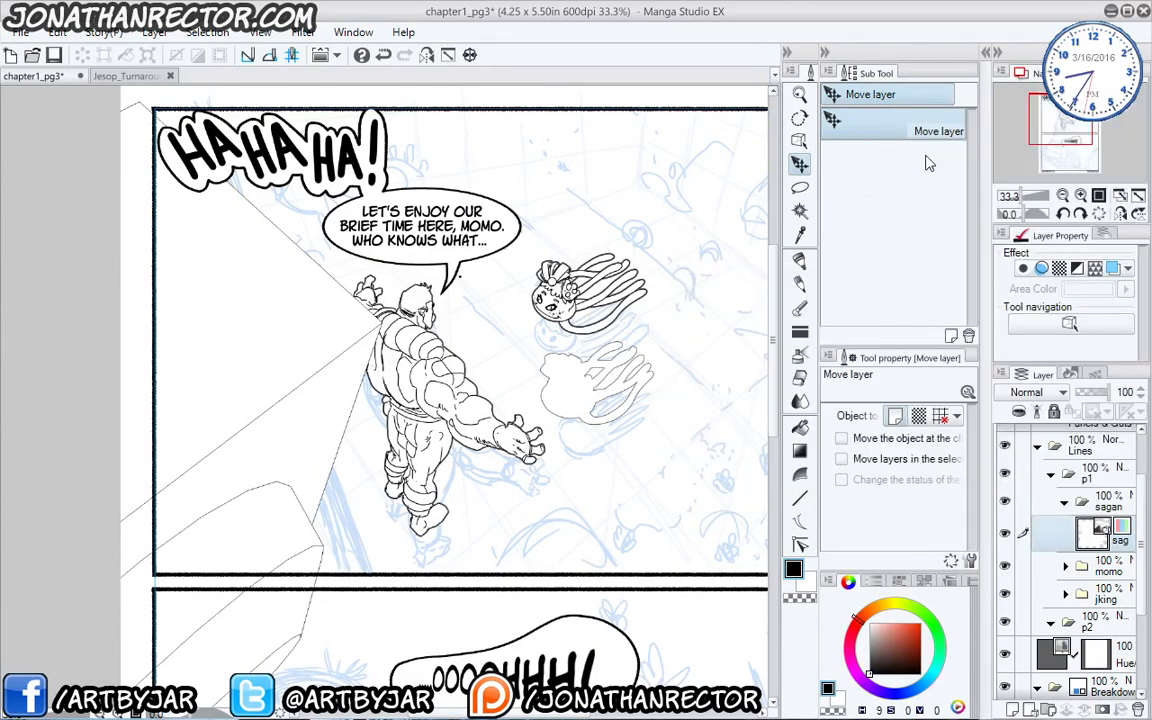
pyautogui.rightClick(1123, 552)
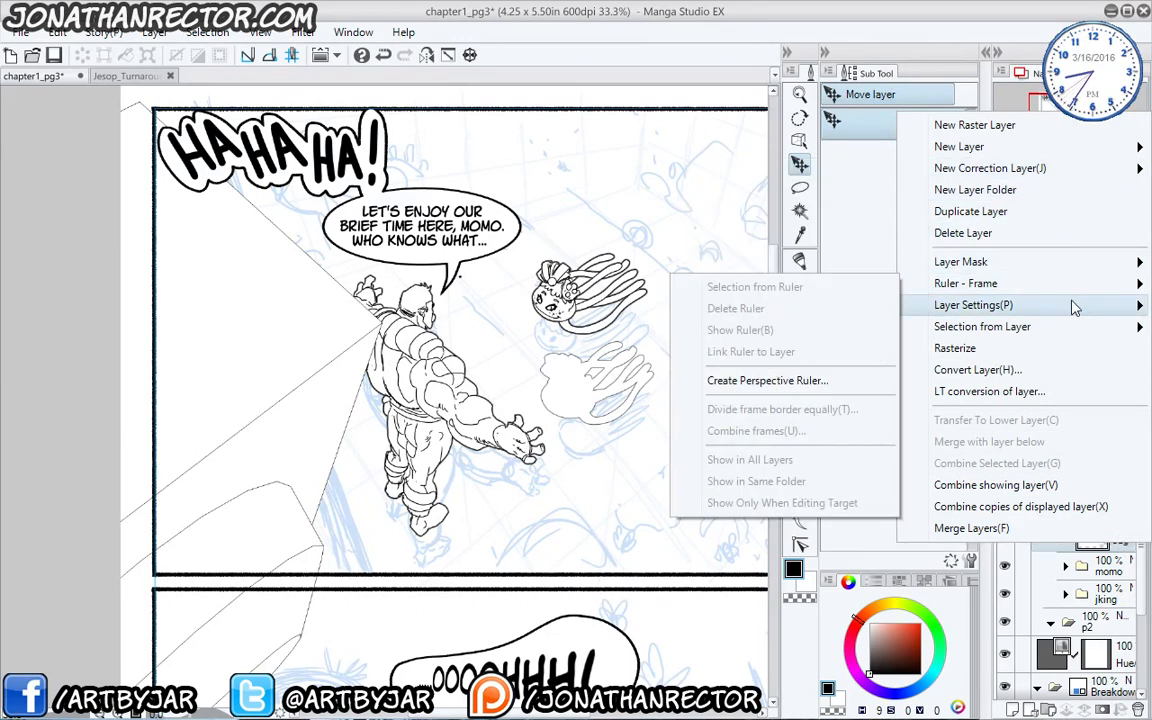
pyautogui.click(1075, 349)
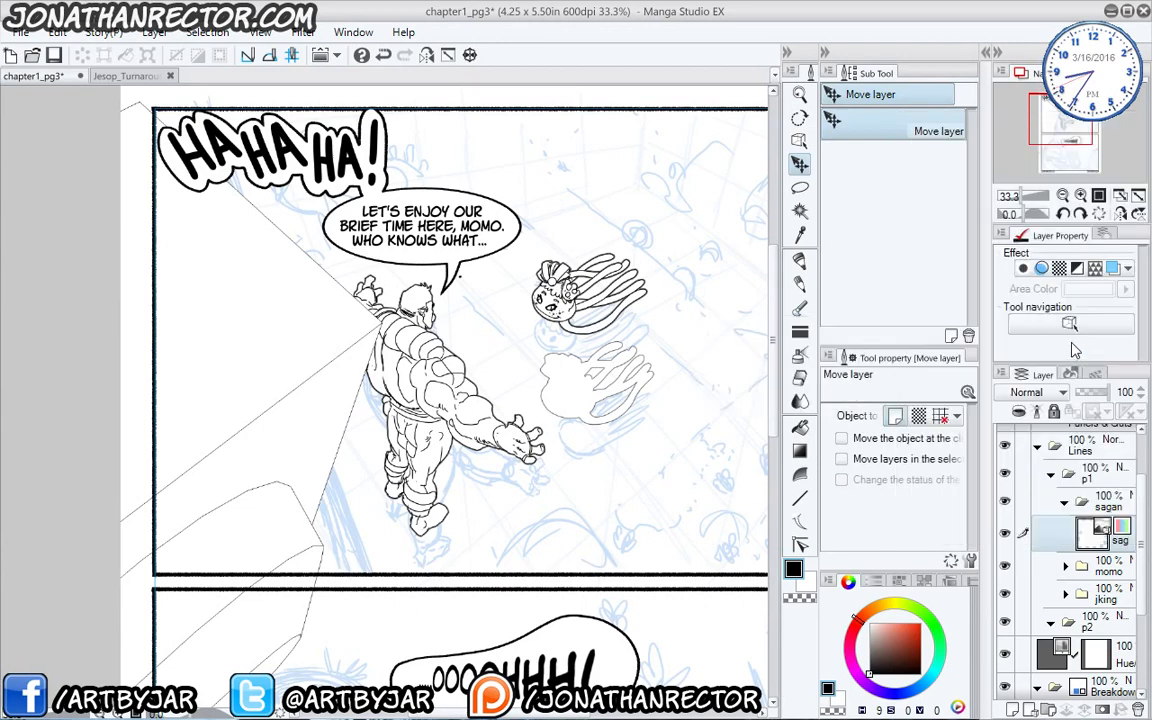
# Set the sagan layer's expression color to Gray and its blending mode to Multiply.
pyautogui.click(1072, 305)
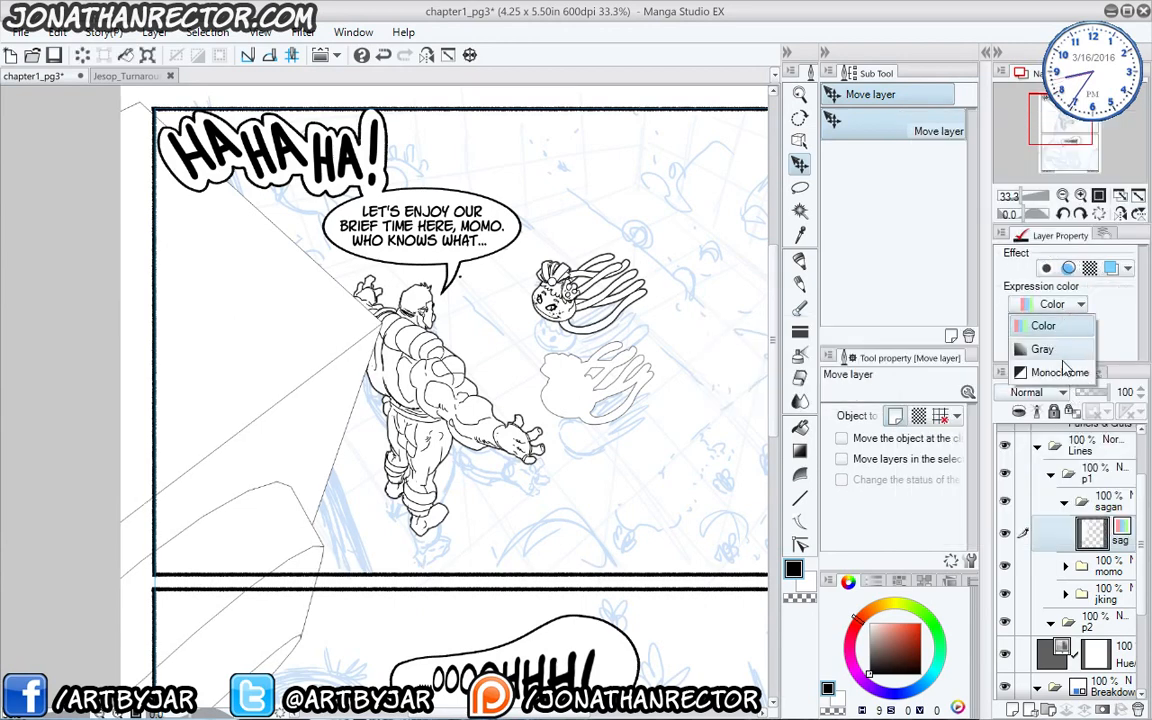
pyautogui.click(1045, 349)
pyautogui.click(1035, 392)
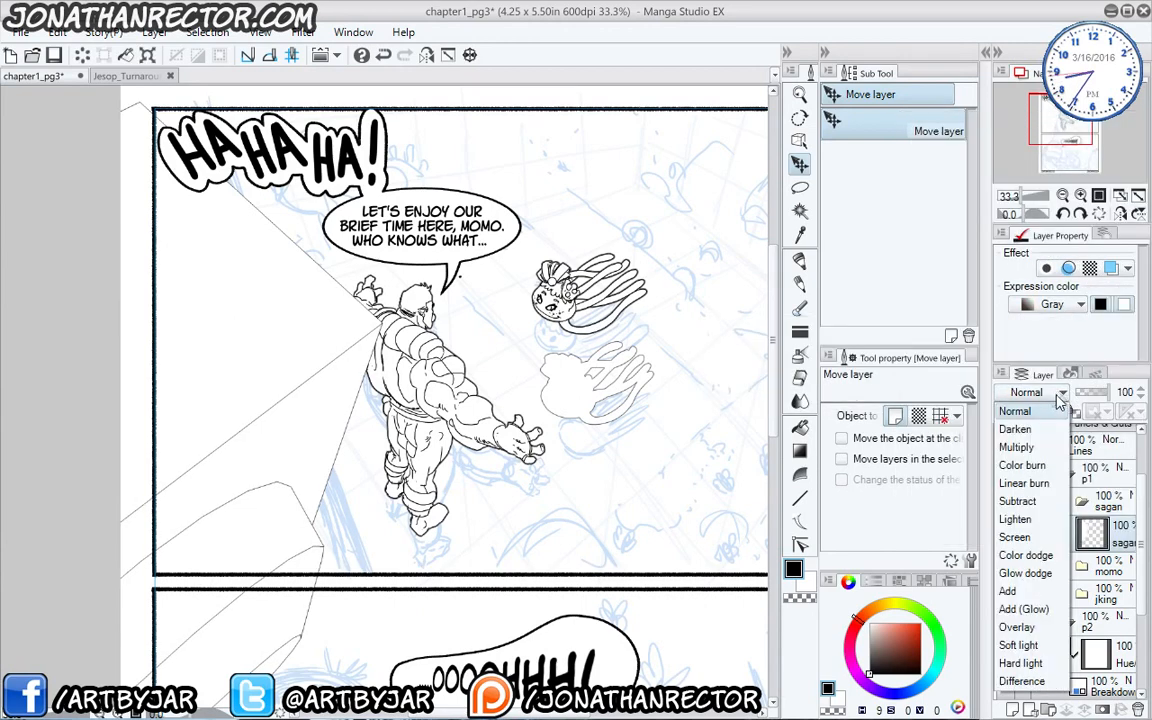
pyautogui.click(1048, 446)
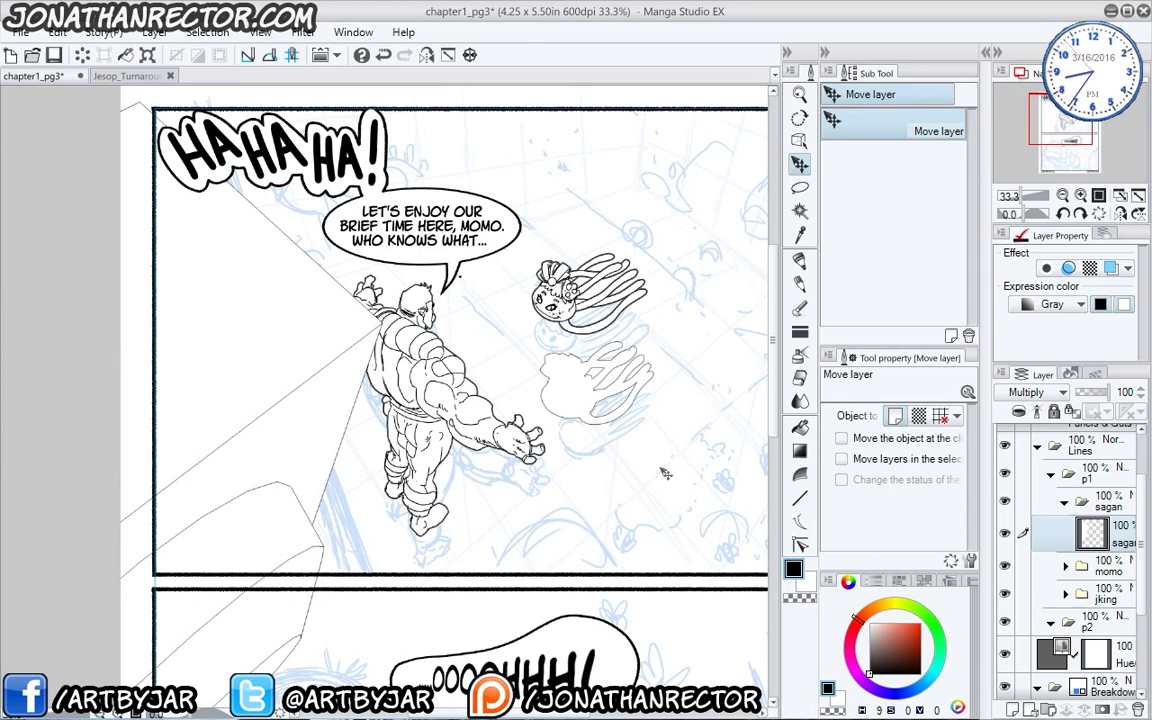
# Shift the sagan artwork slightly up and to the right, and move the momo and jking figures together to the right.
pyautogui.moveTo(665, 474); pyautogui.dragTo(672, 437)
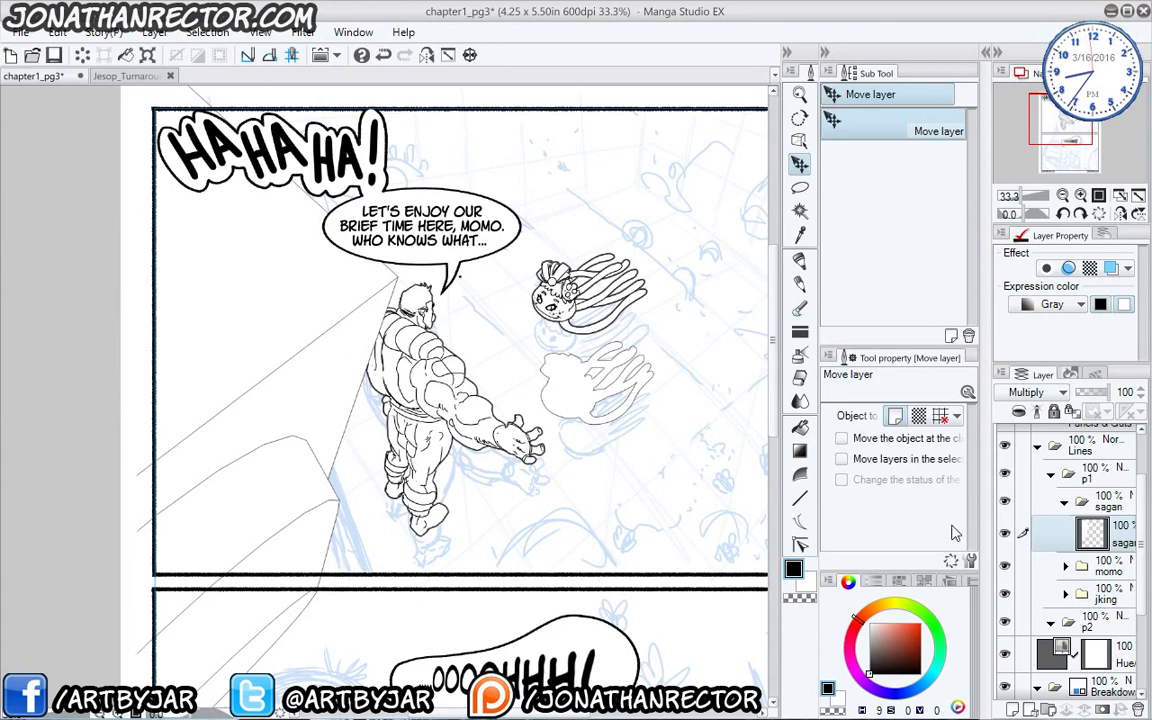
pyautogui.click(1100, 572)
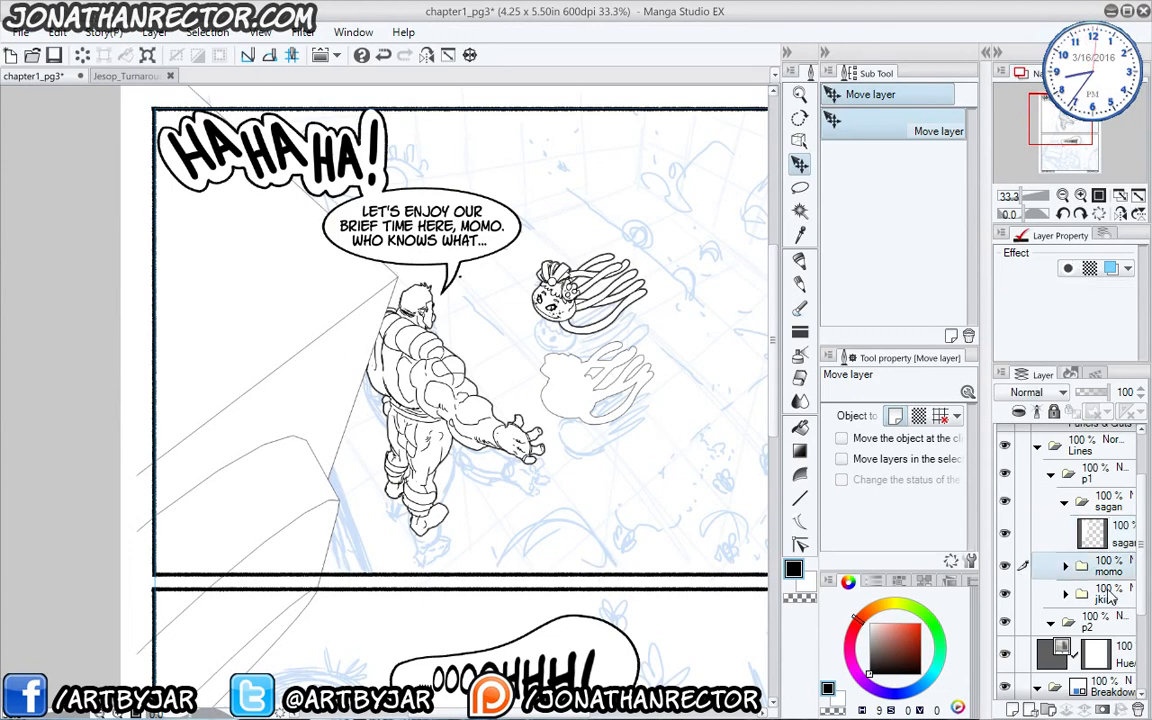
pyautogui.keyDown('ctrl'); pyautogui.click(1108, 597); pyautogui.keyUp('ctrl')
pyautogui.moveTo(643, 463); pyautogui.dragTo(715, 451)
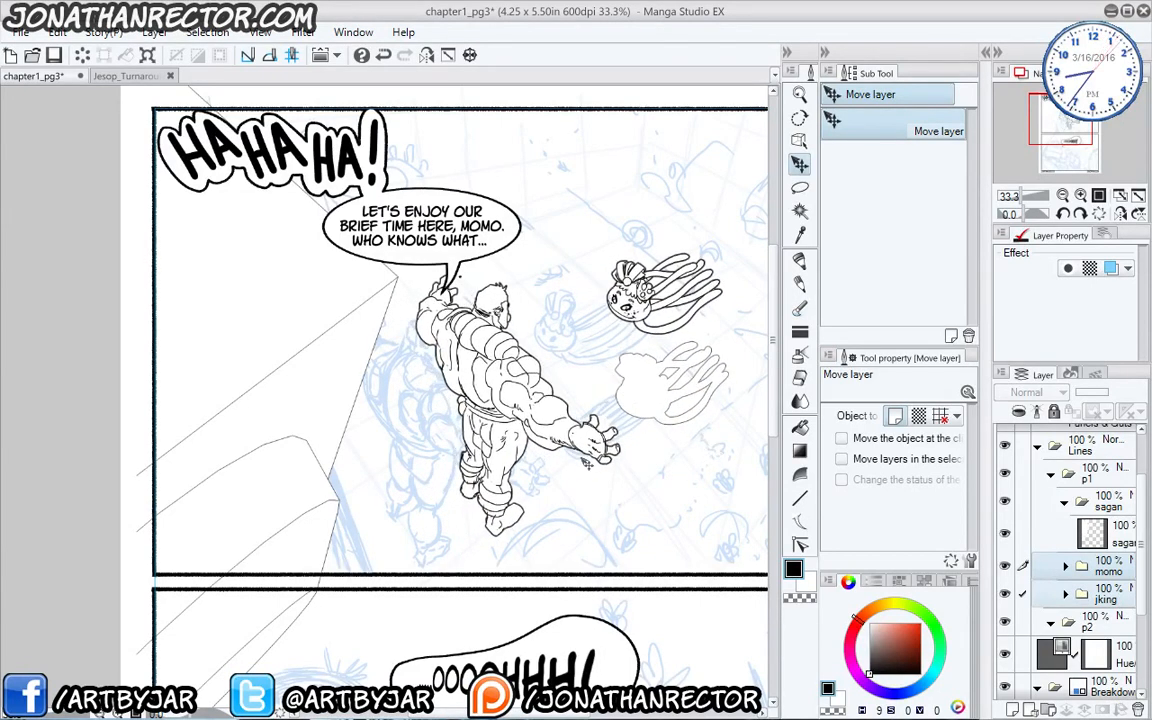
pyautogui.moveTo(512, 425); pyautogui.dragTo(368, 420)
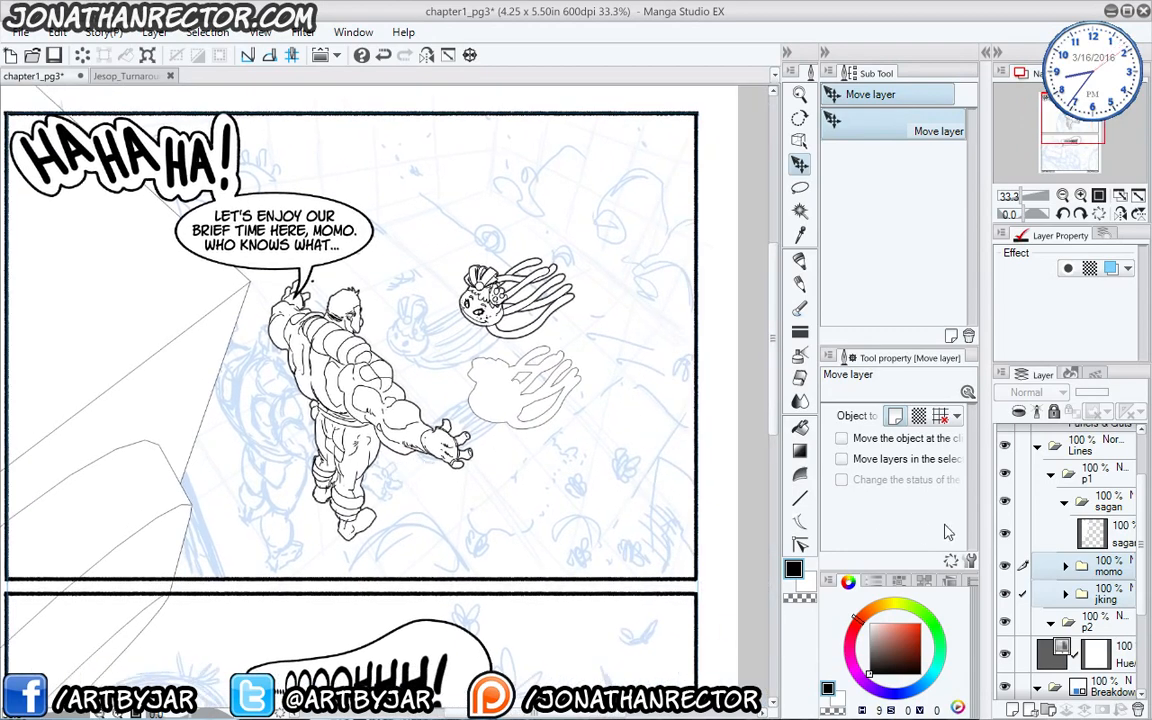
# Move the momo figure up and to the right, away from jking's outstretched hand.
pyautogui.click(1121, 566)
pyautogui.moveTo(590, 455); pyautogui.dragTo(605, 411)
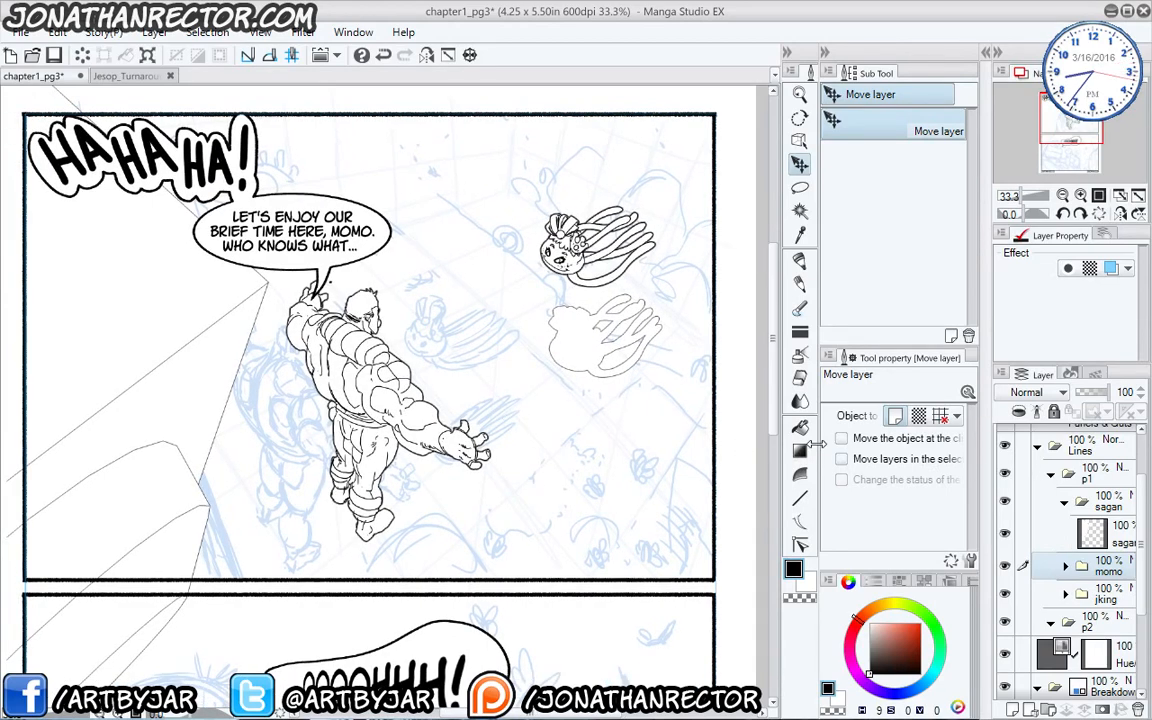
pyautogui.moveTo(531, 352); pyautogui.dragTo(456, 379)
# Hide the TEXT Copy folder and make the jking folder active.
pyautogui.scroll(2, 1020, 488)
pyautogui.click(1005, 466)
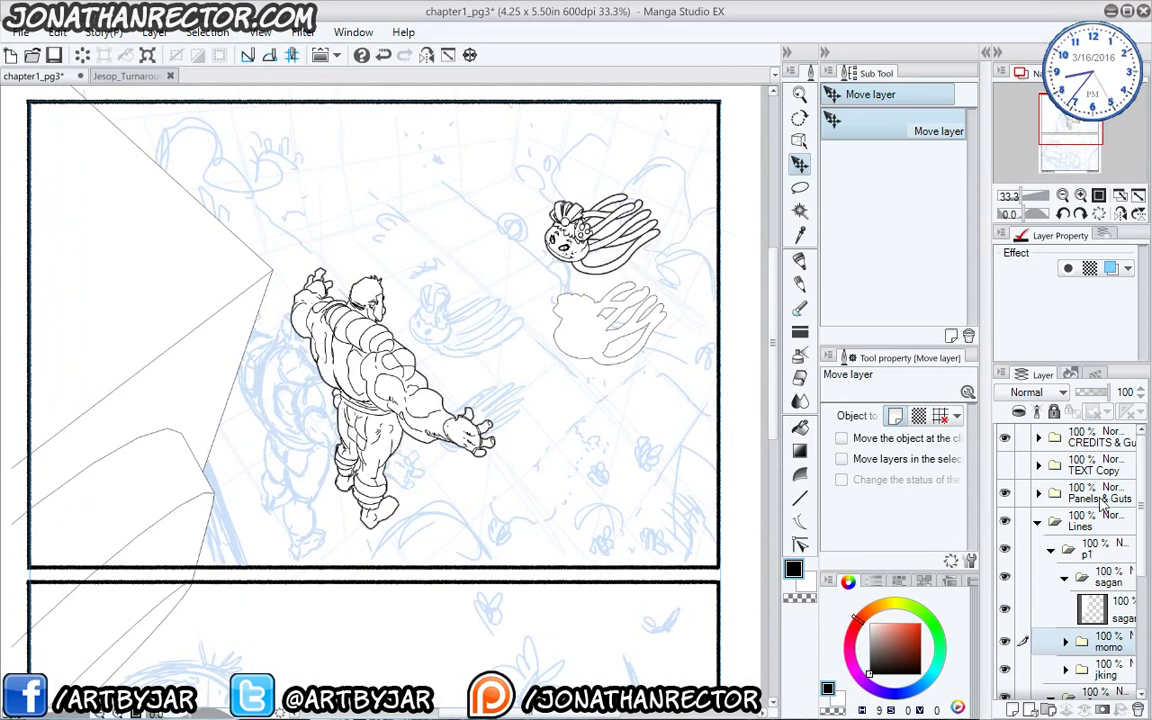
pyautogui.scroll(-2, 1100, 612)
pyautogui.click(1107, 618)
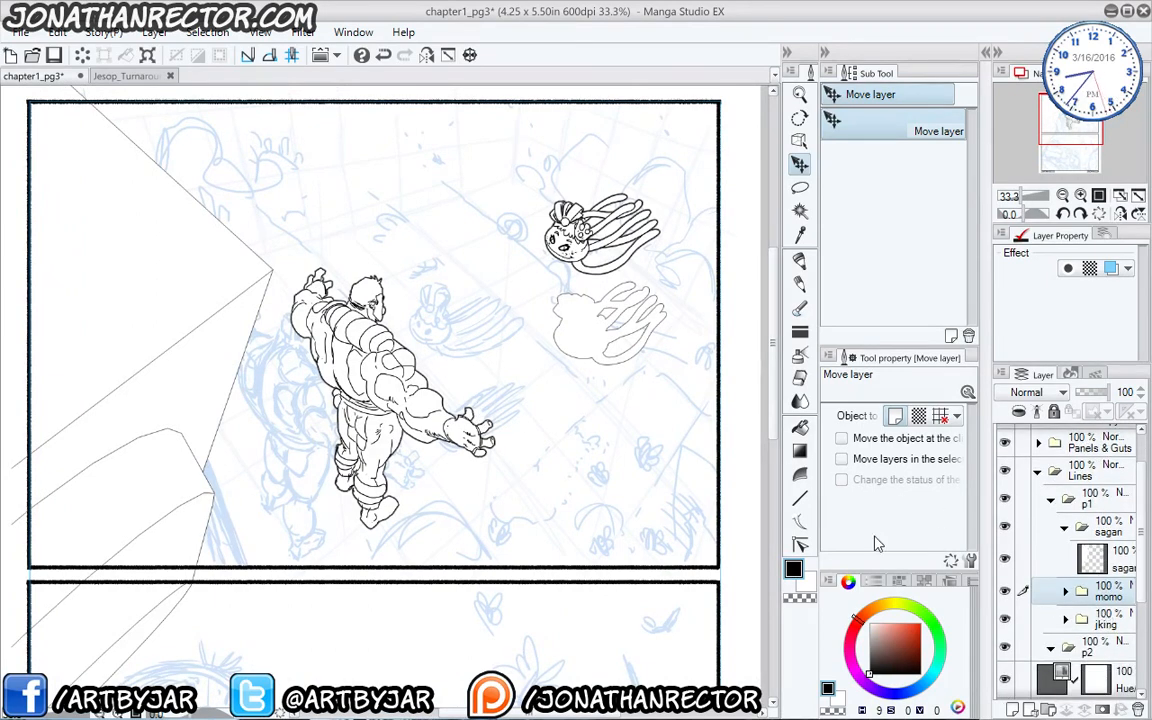
pyautogui.moveTo(570, 435)
pyautogui.mouseDown()
pyautogui.moveTo(450, 378)
pyautogui.moveTo(478, 465)
pyautogui.moveTo(562, 446)
pyautogui.moveTo(515, 370)
pyautogui.moveTo(560, 390)
pyautogui.moveTo(607, 373)
pyautogui.moveTo(466, 452)
pyautogui.moveTo(478, 470)
pyautogui.moveTo(495, 462)
pyautogui.moveTo(500, 390)
pyautogui.moveTo(492, 440)
pyautogui.moveTo(452, 422)
pyautogui.moveTo(485, 396)
pyautogui.moveTo(476, 327)
pyautogui.moveTo(505, 378)
pyautogui.moveTo(530, 366)
pyautogui.moveTo(505, 368)
pyautogui.moveTo(507, 395)
pyautogui.mouseUp()
pyautogui.hotkey('ctrl', 'z')
pyautogui.hotkey('ctrl', 'z')
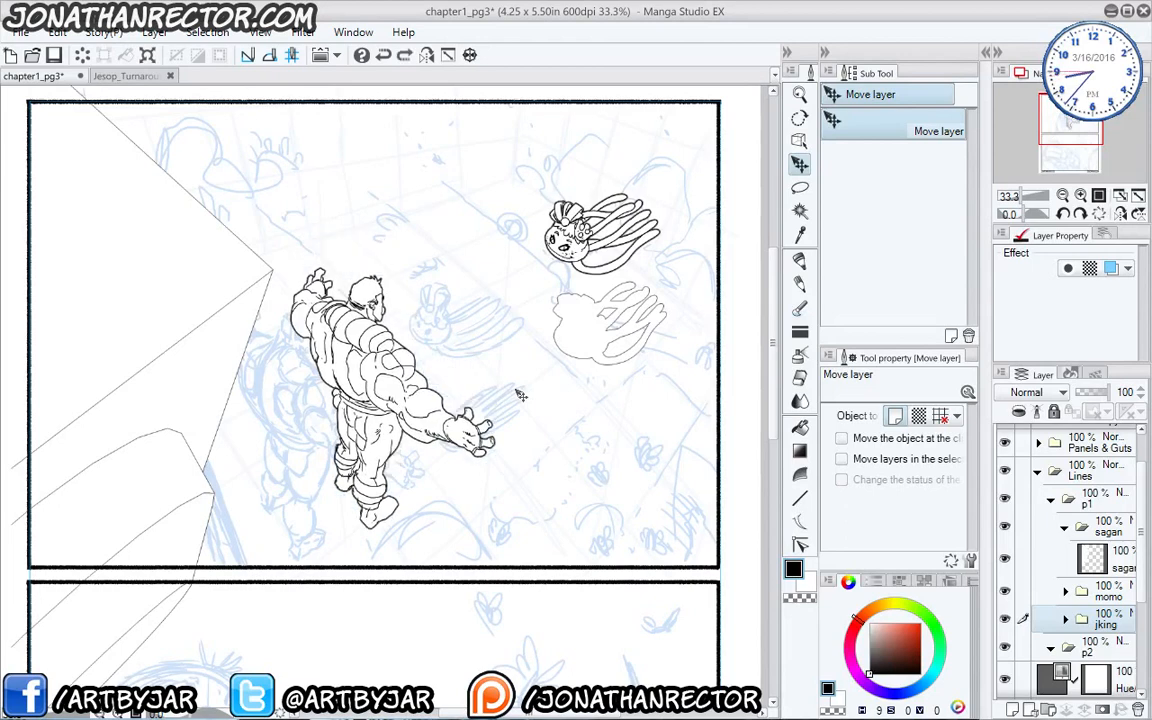
# Move the jking figure slightly up and the momo figure up and to the right, checking the composition in a mirrored view.
pyautogui.moveTo(411, 427); pyautogui.dragTo(416, 390)
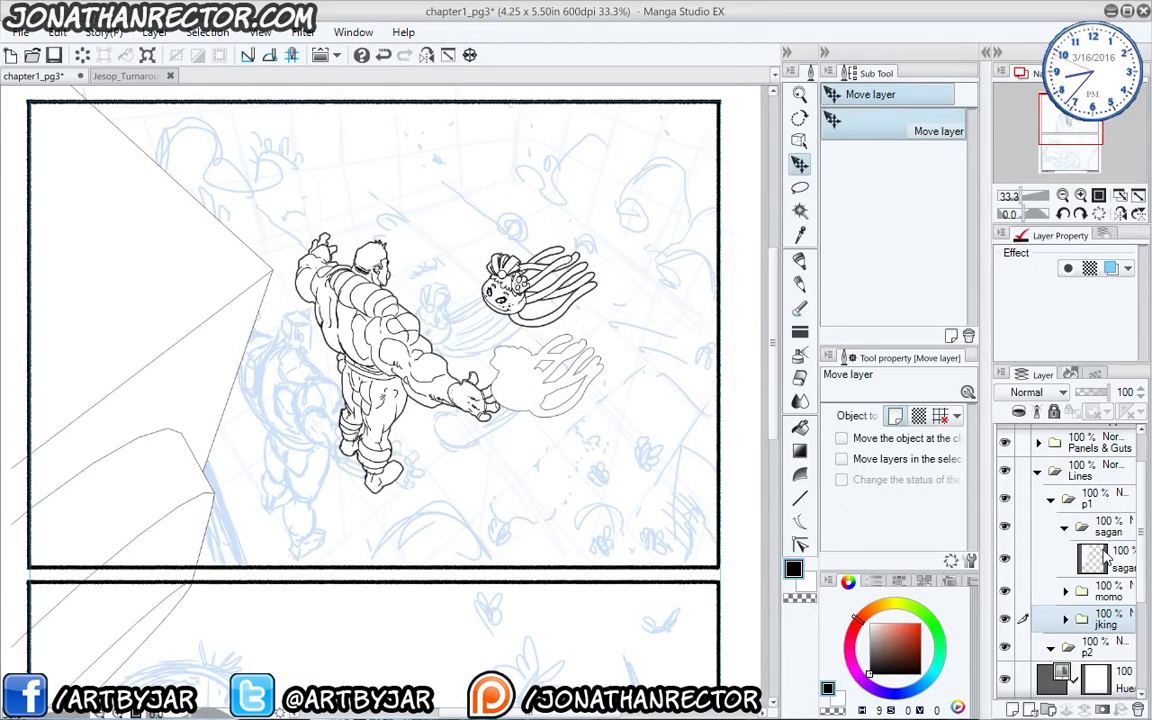
pyautogui.click(1105, 593)
pyautogui.moveTo(632, 439)
pyautogui.mouseDown()
pyautogui.moveTo(660, 362)
pyautogui.moveTo(674, 357)
pyautogui.mouseUp()
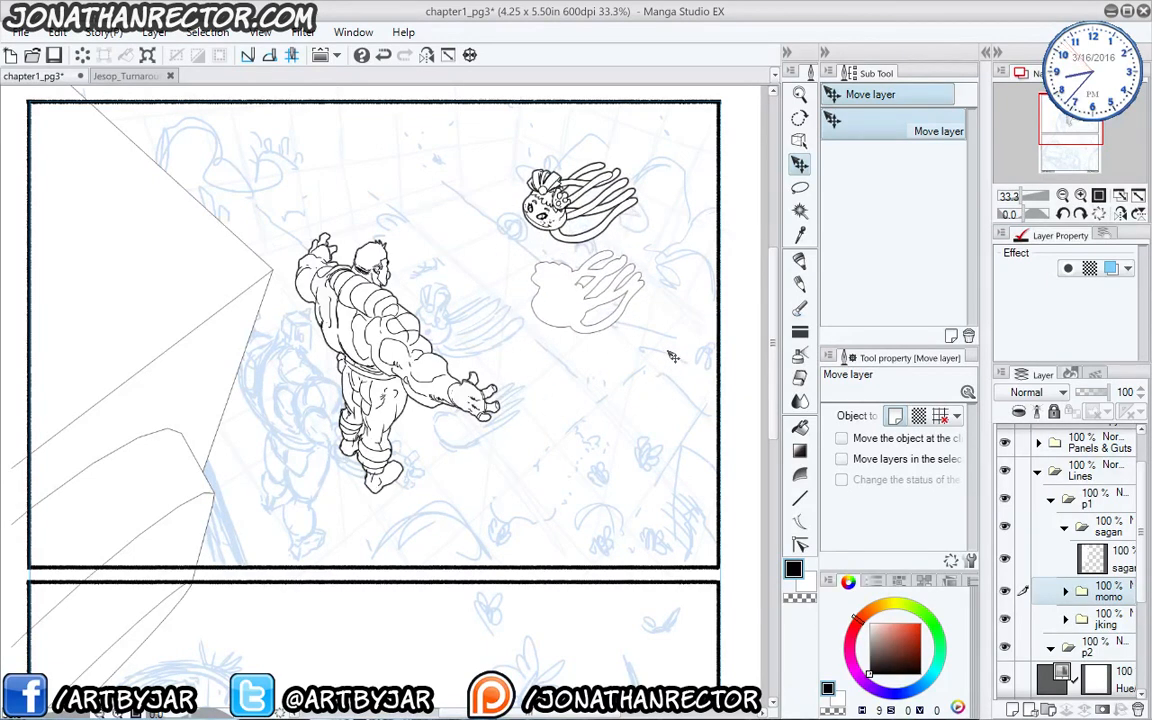
pyautogui.click(426, 55)
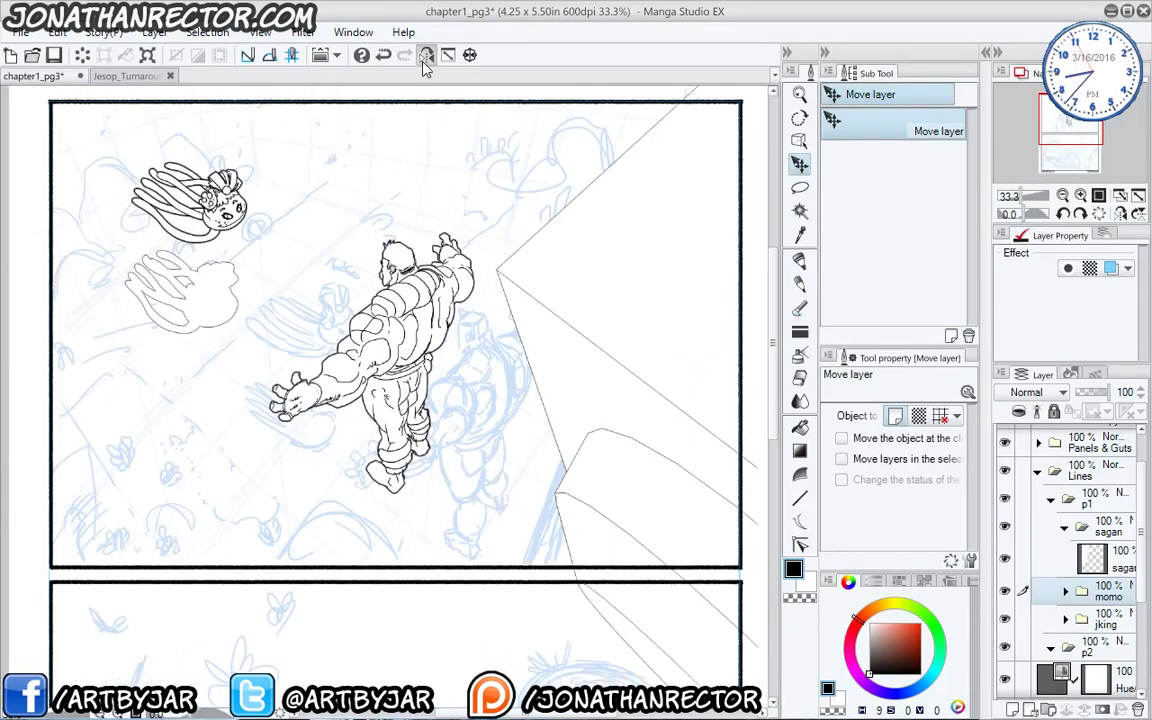
pyautogui.click(426, 55)
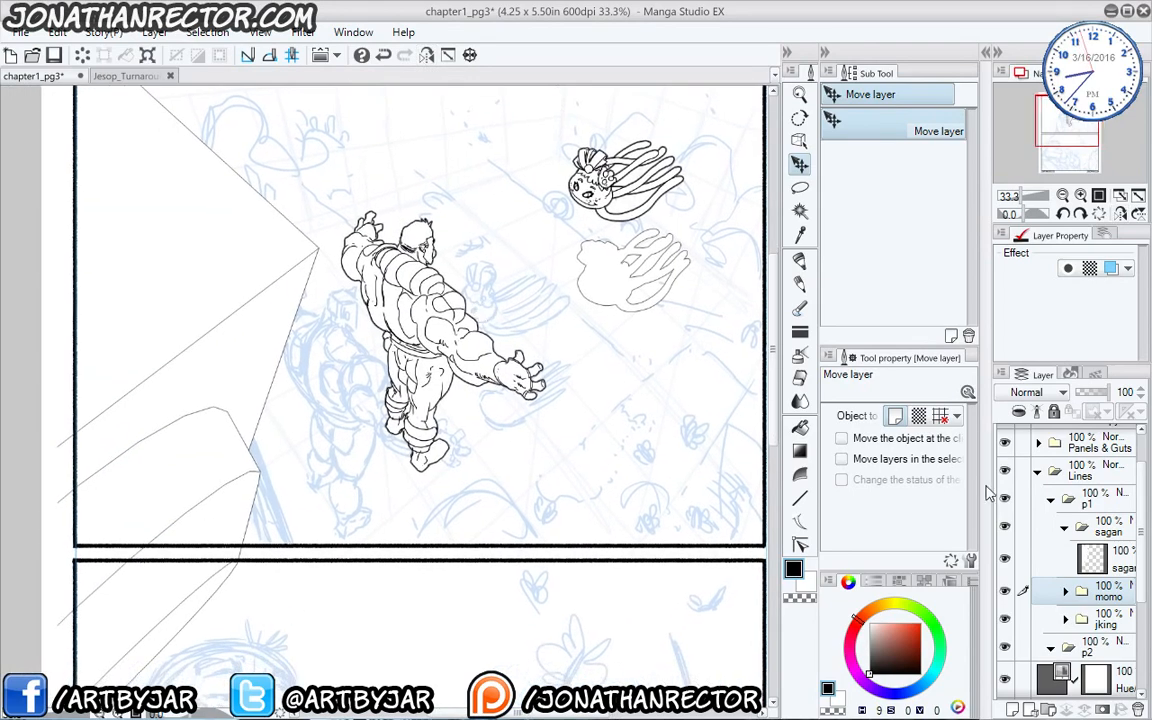
# Create a layer folder named bg below jking in the p1 folder and add a new raster layer inside it.
pyautogui.click(1063, 531)
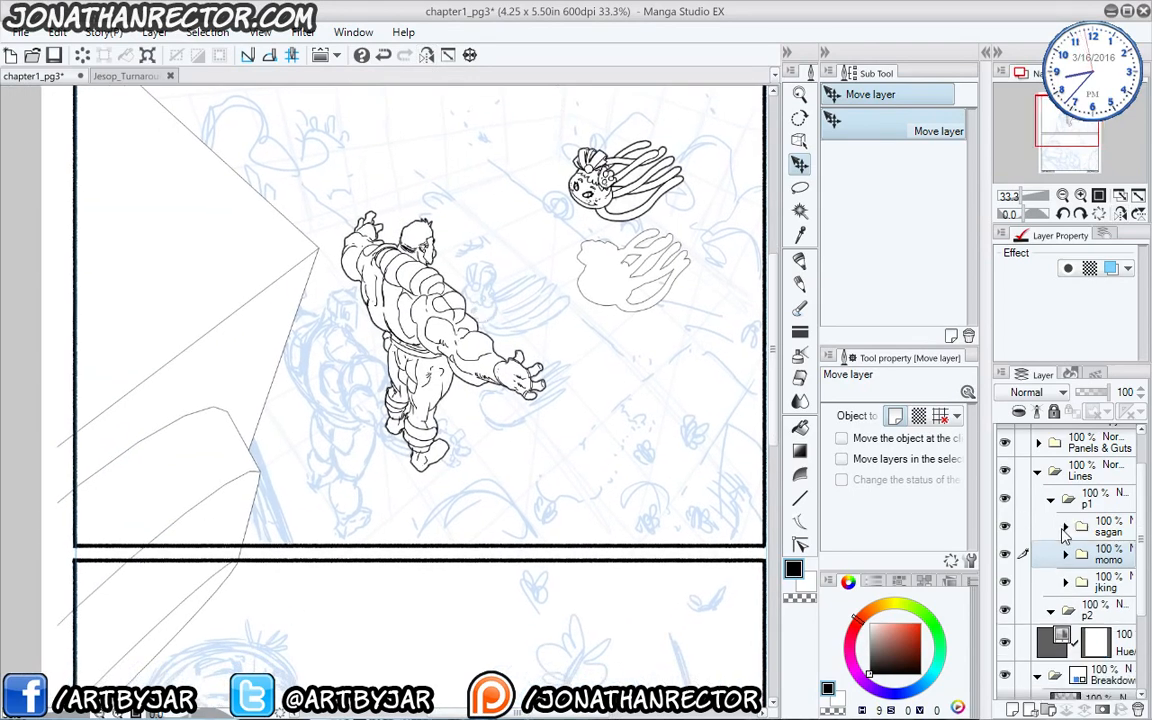
pyautogui.click(1104, 590)
pyautogui.click(1048, 709)
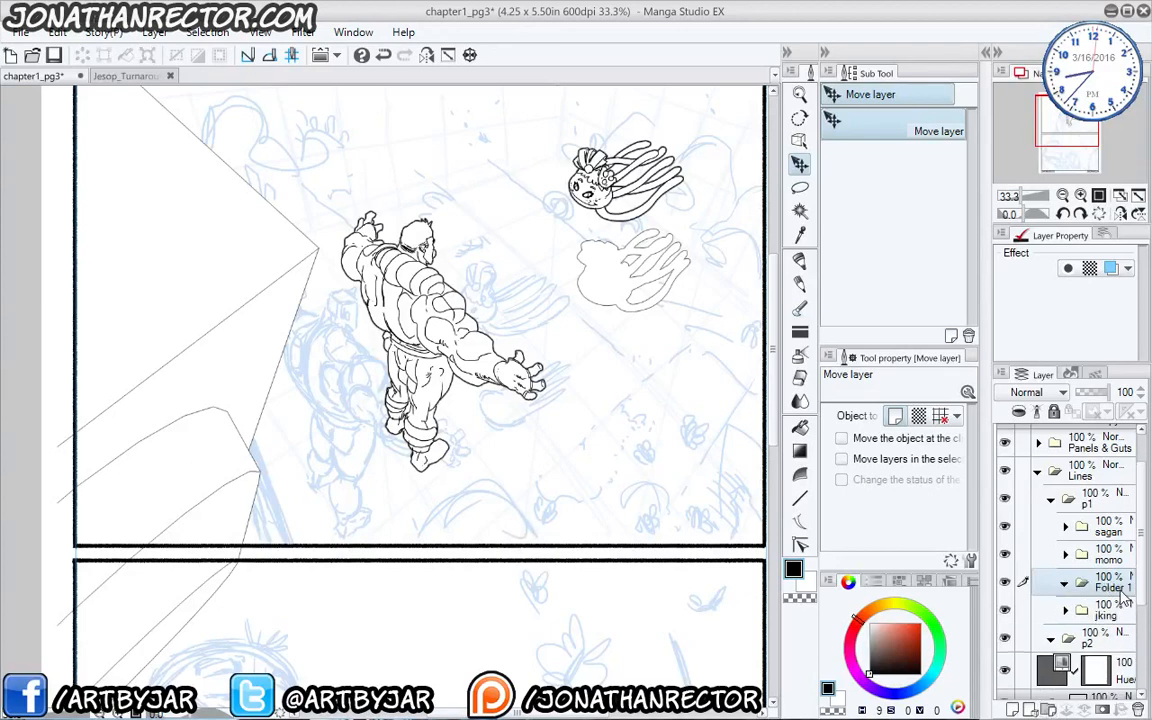
pyautogui.doubleClick(1119, 590)
pyautogui.write('bg')
pyautogui.press('Return')
pyautogui.moveTo(1120, 590); pyautogui.dragTo(1128, 622)
pyautogui.click(1012, 709)
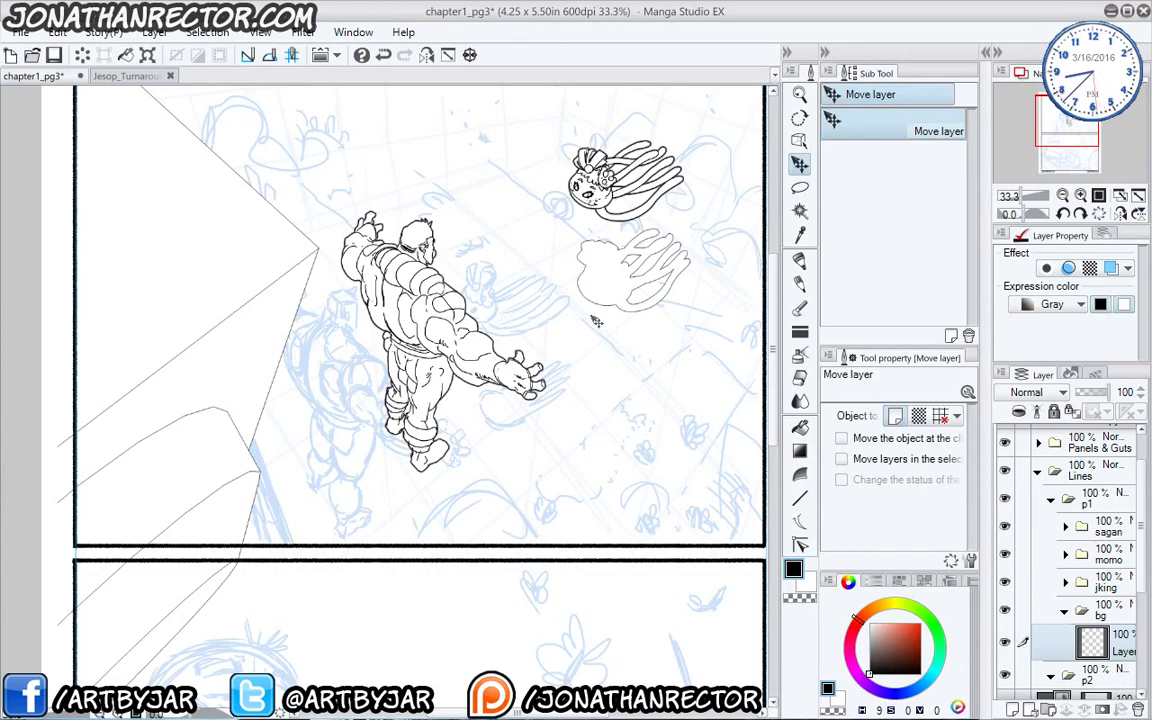
# Sketch a rough rectangle below jking's outstretched hand on the new bg layer with the JKDeadline 600dpi pen at size 4.0.
pyautogui.scroll(2, 523, 461)
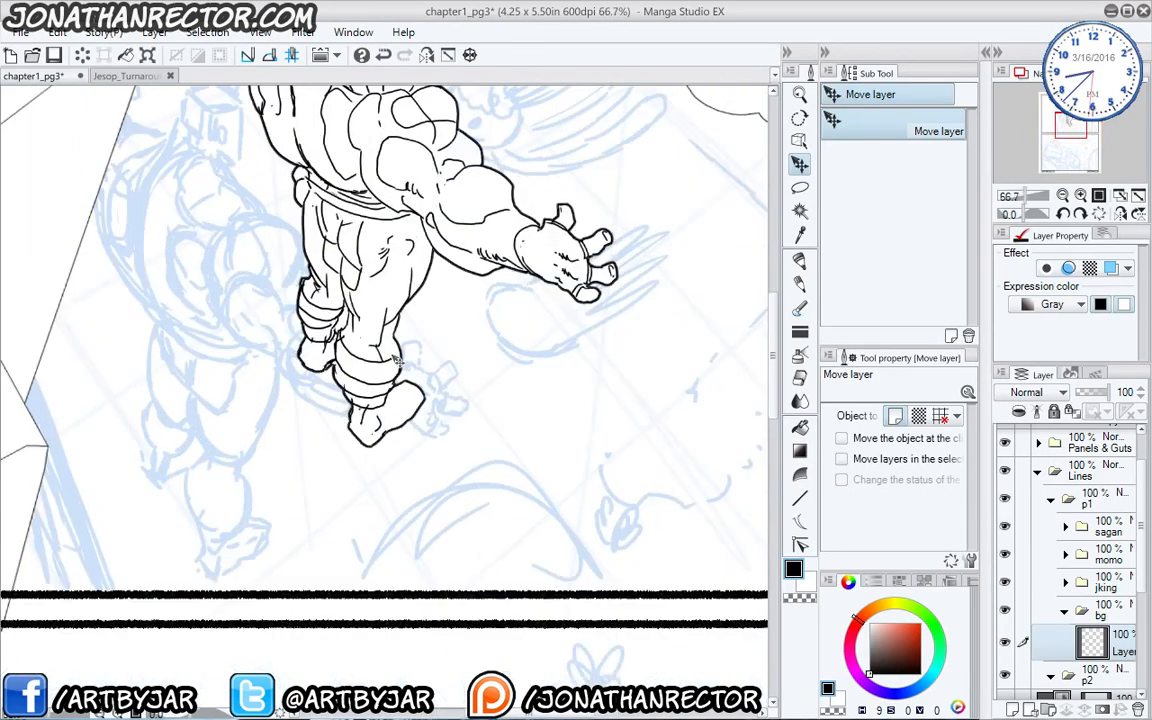
pyautogui.moveTo(581, 435); pyautogui.dragTo(436, 460)
pyautogui.press('p')
pyautogui.moveTo(501, 424); pyautogui.dragTo(481, 440)
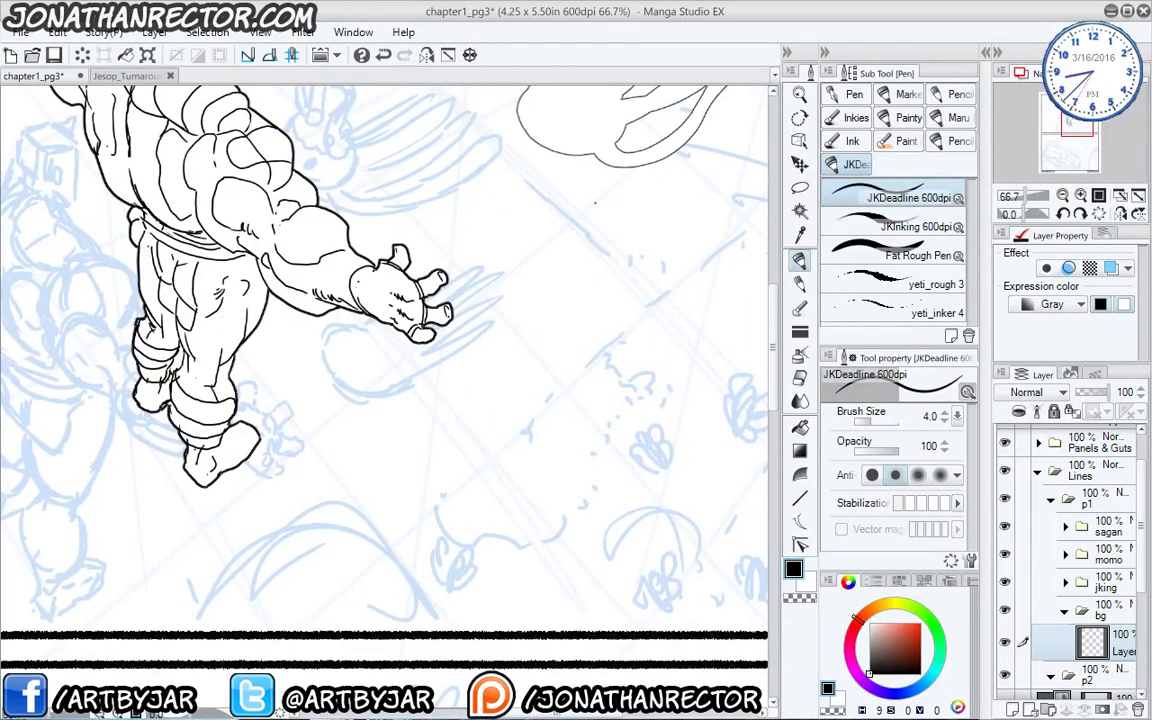
pyautogui.moveTo(662, 368)
pyautogui.mouseDown()
pyautogui.moveTo(660, 535)
pyautogui.moveTo(407, 528)
pyautogui.mouseUp()
pyautogui.moveTo(432, 377); pyautogui.dragTo(662, 365)
pyautogui.moveTo(410, 390)
pyautogui.mouseDown()
pyautogui.moveTo(408, 525)
pyautogui.moveTo(413, 512)
pyautogui.mouseUp()
pyautogui.moveTo(428, 378); pyautogui.dragTo(657, 362)
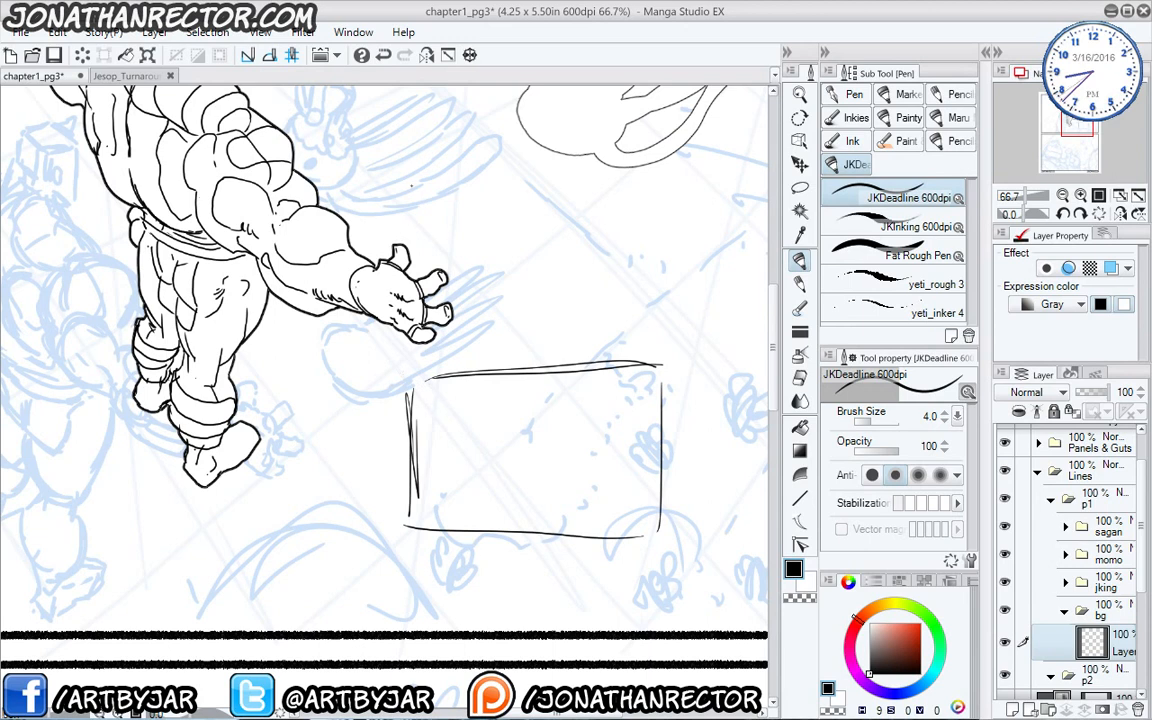
pyautogui.moveTo(396, 360); pyautogui.dragTo(660, 364)
pyautogui.moveTo(540, 381); pyautogui.dragTo(642, 384)
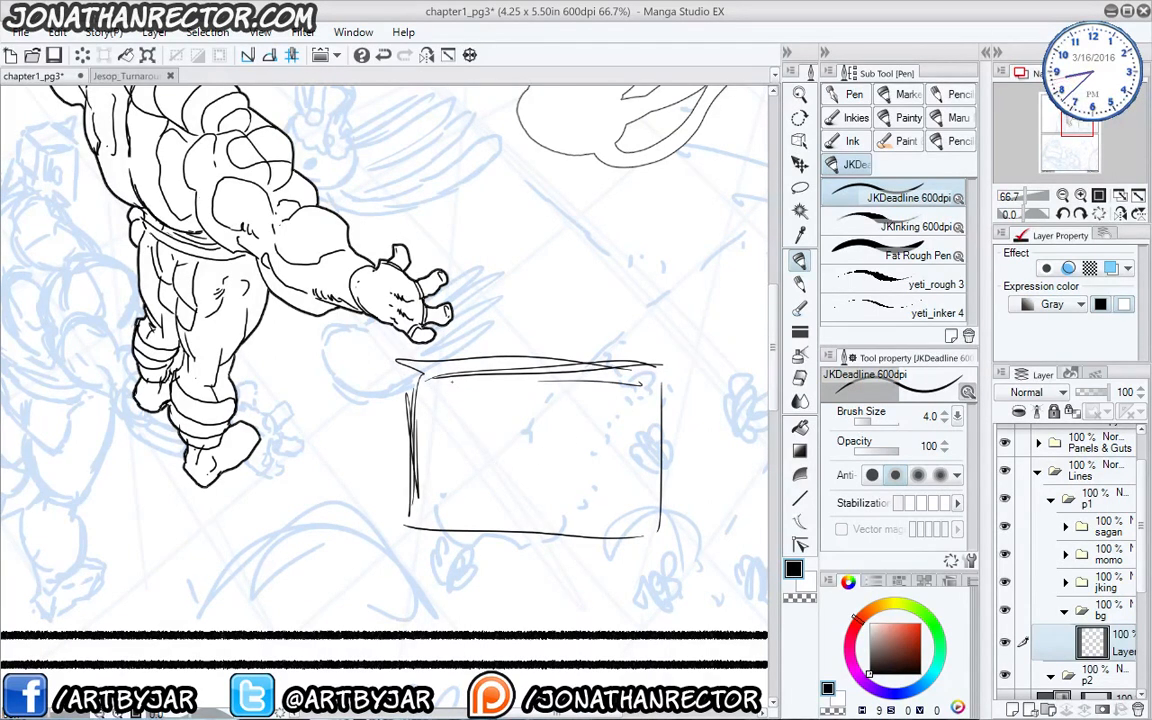
# Draw a set of parallel diagonal lines sloping down to the right across the rectangle.
pyautogui.moveTo(447, 502); pyautogui.dragTo(498, 550)
pyautogui.moveTo(414, 437); pyautogui.dragTo(567, 533)
pyautogui.moveTo(432, 408); pyautogui.dragTo(656, 517)
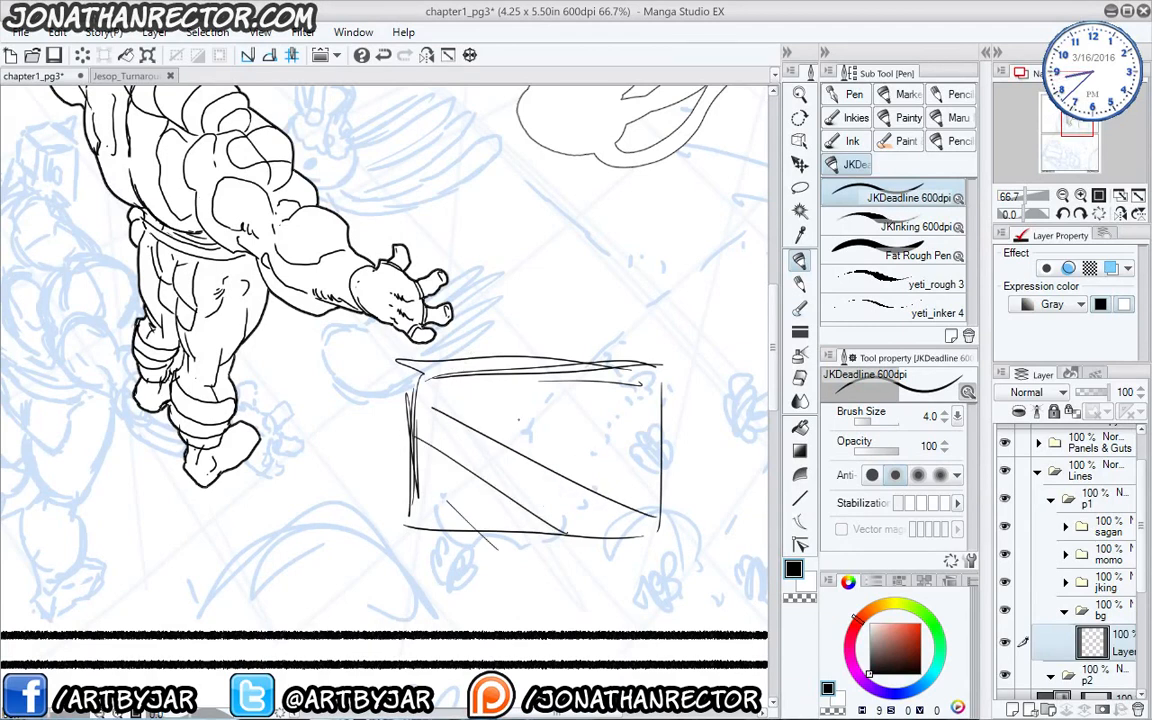
pyautogui.moveTo(459, 382); pyautogui.dragTo(675, 441)
pyautogui.moveTo(490, 363); pyautogui.dragTo(636, 395)
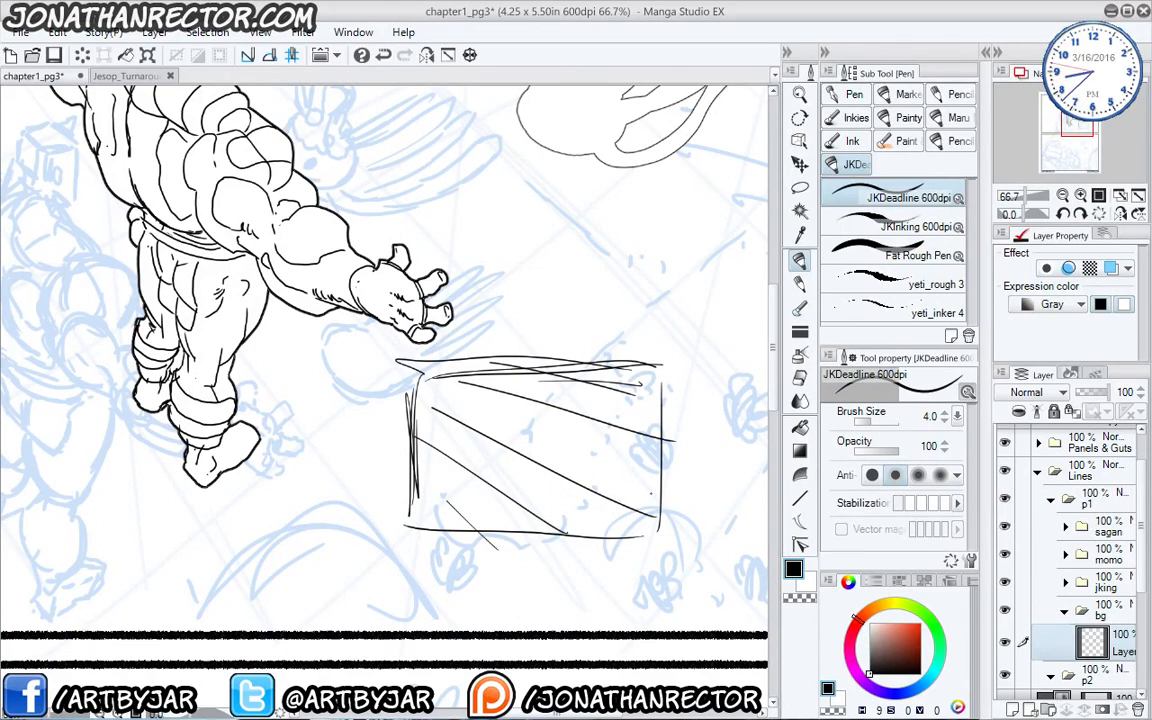
# Cross the rectangle's diagonals with a second set of lines sloping down to the left to form a perspective grid.
pyautogui.moveTo(656, 491); pyautogui.dragTo(618, 519)
pyautogui.moveTo(658, 459); pyautogui.dragTo(533, 526)
pyautogui.moveTo(614, 447); pyautogui.dragTo(432, 526)
pyautogui.moveTo(642, 401); pyautogui.dragTo(411, 472)
pyautogui.moveTo(540, 399); pyautogui.dragTo(432, 417)
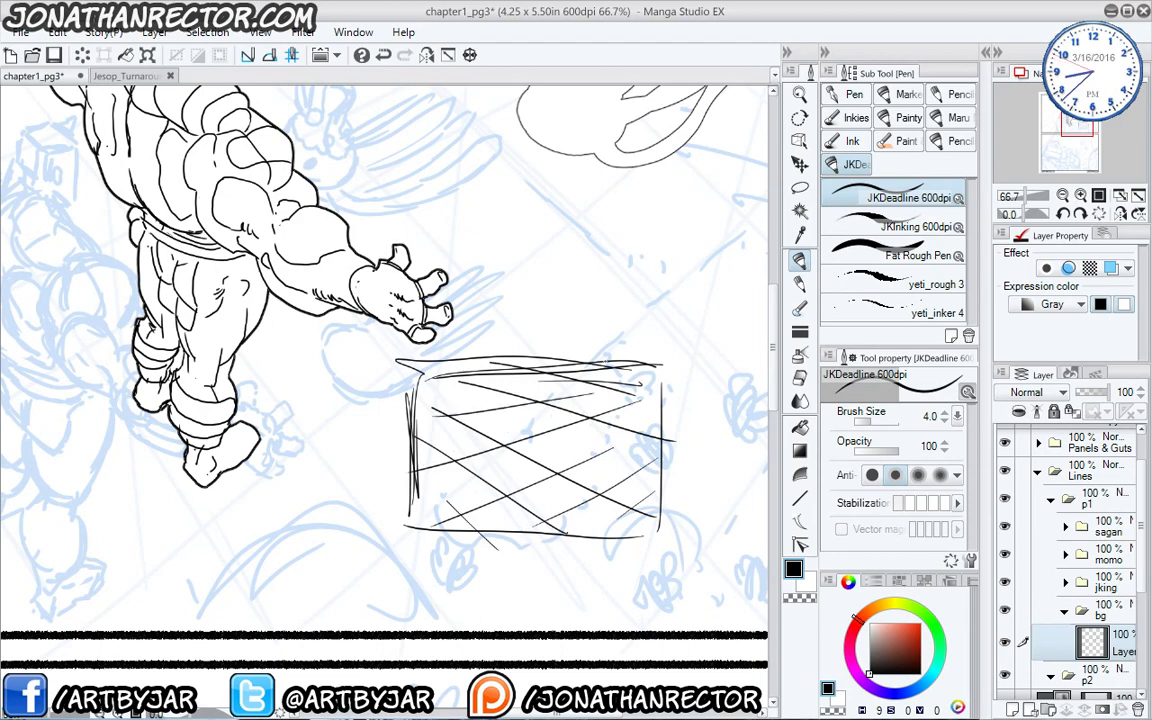
# Add a third set of steep, converging lines across the rectangle's perspective grid.
pyautogui.moveTo(588, 383)
pyautogui.mouseDown()
pyautogui.moveTo(572, 536)
pyautogui.moveTo(548, 535)
pyautogui.mouseUp()
pyautogui.moveTo(528, 376); pyautogui.dragTo(533, 530)
pyautogui.moveTo(494, 378); pyautogui.dragTo(540, 530)
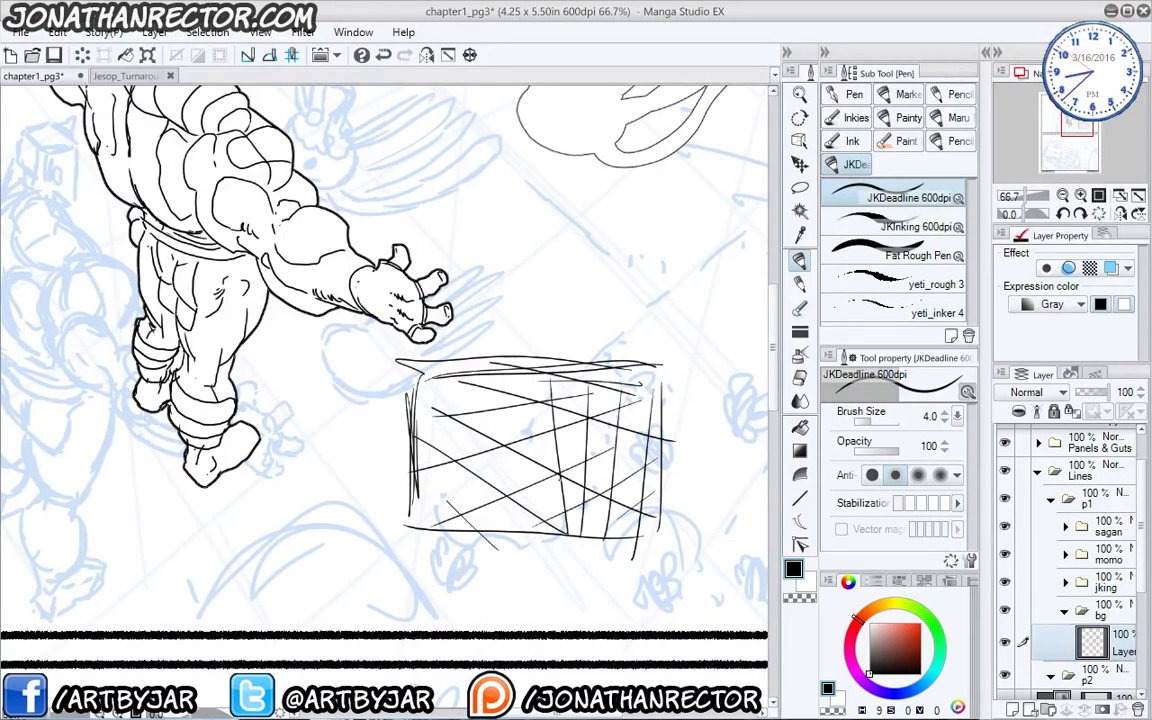
pyautogui.moveTo(436, 345); pyautogui.dragTo(448, 372)
pyautogui.moveTo(447, 375); pyautogui.dragTo(496, 482)
pyautogui.moveTo(446, 402); pyautogui.dragTo(512, 516)
pyautogui.moveTo(419, 404); pyautogui.dragTo(470, 507)
pyautogui.moveTo(418, 450); pyautogui.dragTo(465, 522)
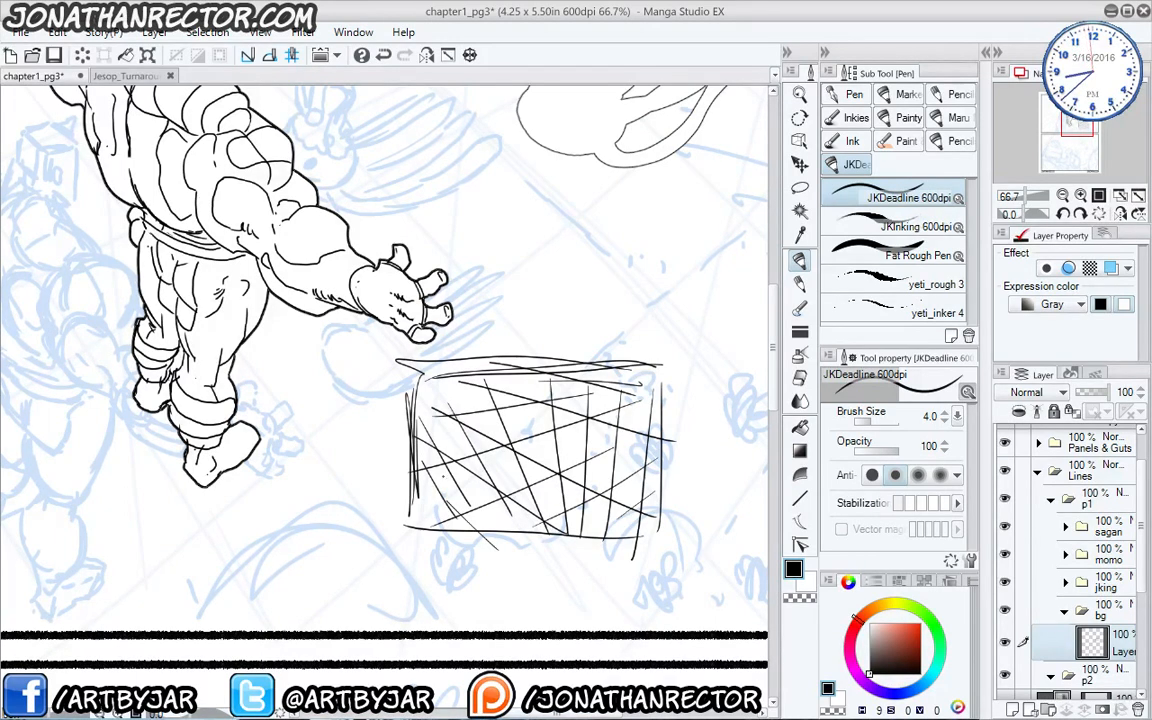
# Sketch a bold, narrow inverted-V figure left of centre inside the rectangle's perspective grid.
pyautogui.moveTo(507, 454); pyautogui.dragTo(526, 497)
pyautogui.moveTo(503, 438)
pyautogui.mouseDown()
pyautogui.moveTo(489, 500)
pyautogui.moveTo(525, 496)
pyautogui.mouseUp()
pyautogui.moveTo(500, 439); pyautogui.dragTo(496, 506)
pyautogui.moveTo(498, 437)
pyautogui.mouseDown()
pyautogui.moveTo(490, 418)
pyautogui.moveTo(503, 440)
pyautogui.mouseUp()
pyautogui.moveTo(503, 442); pyautogui.dragTo(527, 507)
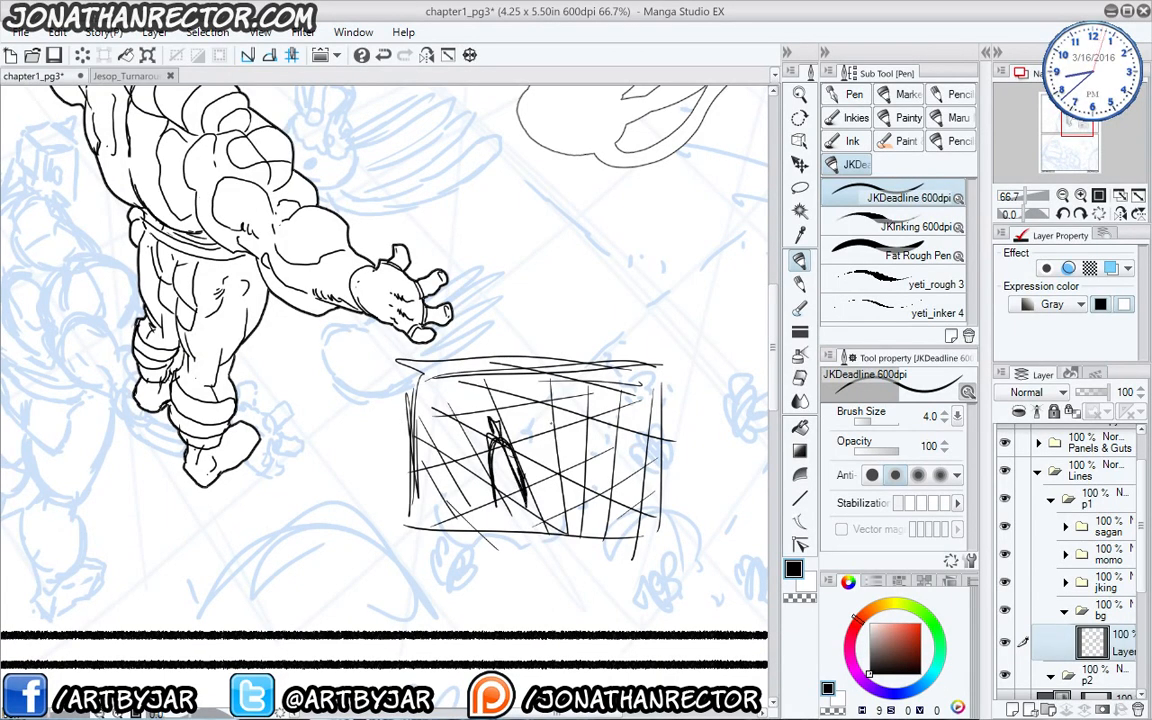
# Sketch a second bold inverted-V figure slightly higher and to the right inside the perspective grid.
pyautogui.moveTo(578, 424)
pyautogui.mouseDown()
pyautogui.moveTo(588, 487)
pyautogui.moveTo(564, 481)
pyautogui.mouseUp()
pyautogui.moveTo(568, 436)
pyautogui.mouseDown()
pyautogui.moveTo(583, 455)
pyautogui.moveTo(565, 477)
pyautogui.mouseUp()
pyautogui.moveTo(576, 420); pyautogui.dragTo(586, 467)
pyautogui.moveTo(575, 398); pyautogui.dragTo(572, 416)
pyautogui.moveTo(575, 400)
pyautogui.mouseDown()
pyautogui.moveTo(583, 455)
pyautogui.moveTo(568, 477)
pyautogui.mouseUp()
pyautogui.moveTo(573, 456); pyautogui.dragTo(581, 483)
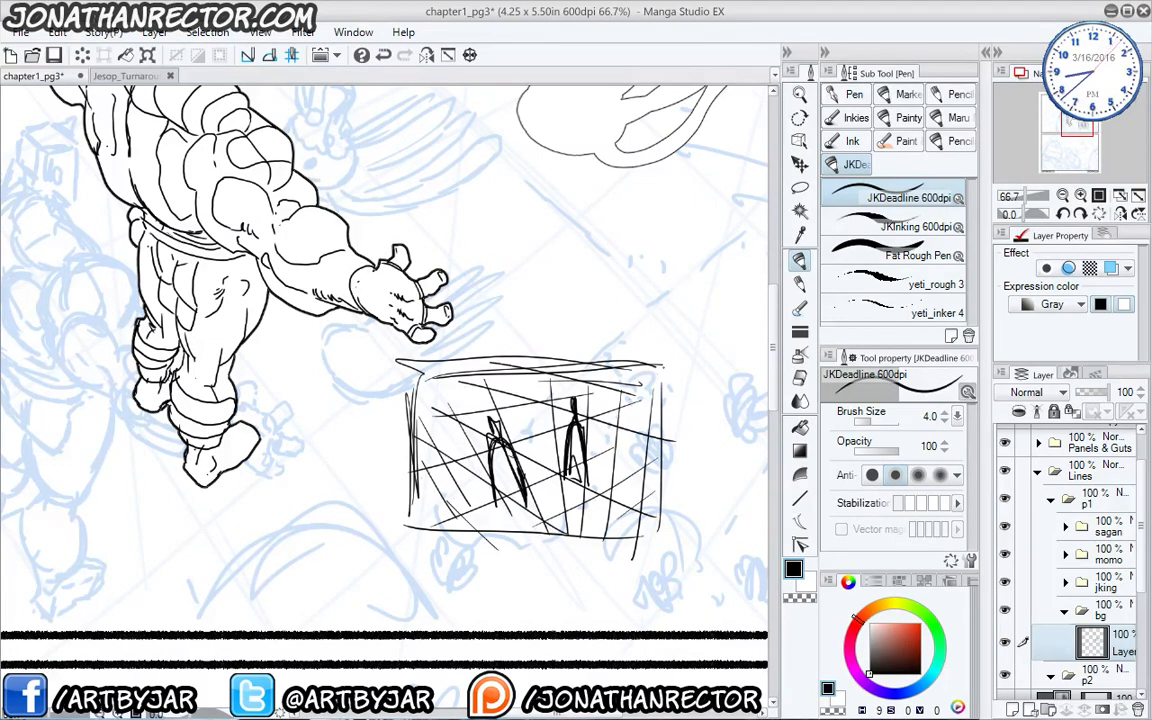
# Add a thick vertical bar and a heavy diagonal on the grid's left side, plus wavy arcs across its upper part.
pyautogui.moveTo(424, 468); pyautogui.dragTo(497, 524)
pyautogui.moveTo(430, 472)
pyautogui.mouseDown()
pyautogui.moveTo(498, 523)
pyautogui.moveTo(486, 514)
pyautogui.mouseUp()
pyautogui.moveTo(462, 380); pyautogui.dragTo(467, 524)
pyautogui.moveTo(465, 378); pyautogui.dragTo(463, 515)
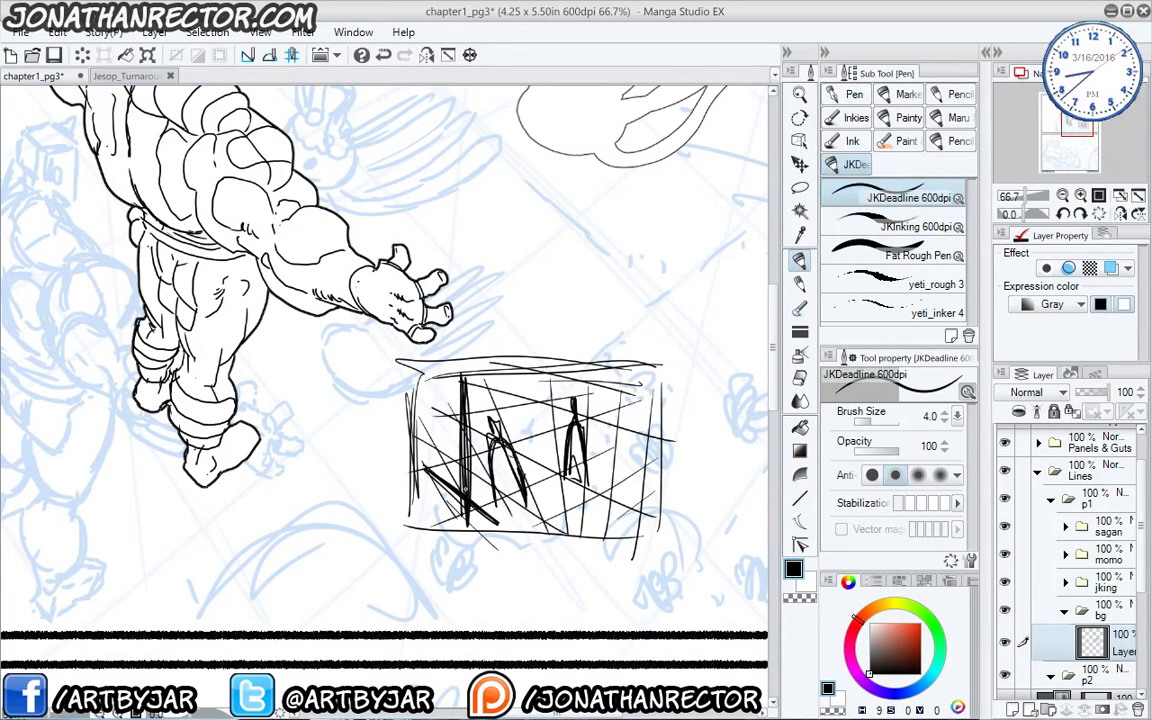
pyautogui.moveTo(467, 420); pyautogui.dragTo(466, 520)
pyautogui.moveTo(425, 468); pyautogui.dragTo(468, 515)
pyautogui.moveTo(655, 404); pyautogui.dragTo(484, 410)
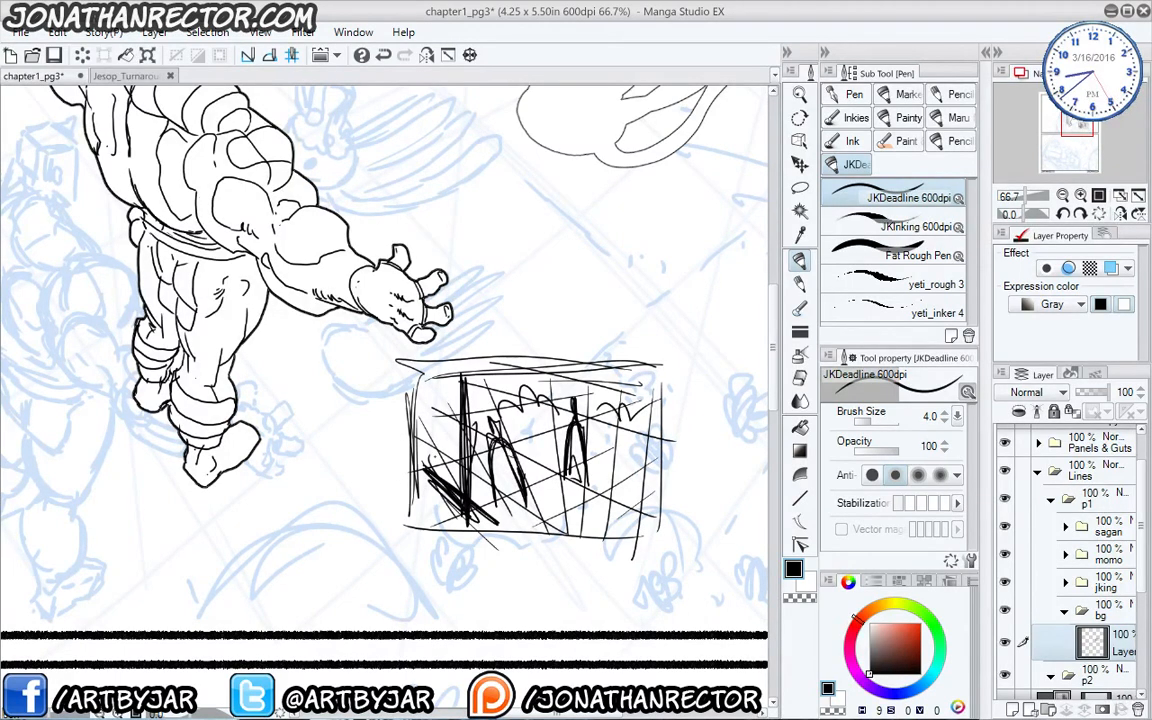
# Scale the rough grid sketch up to 491 percent and position it over the second panel.
pyautogui.scroll(-3, 437, 456)
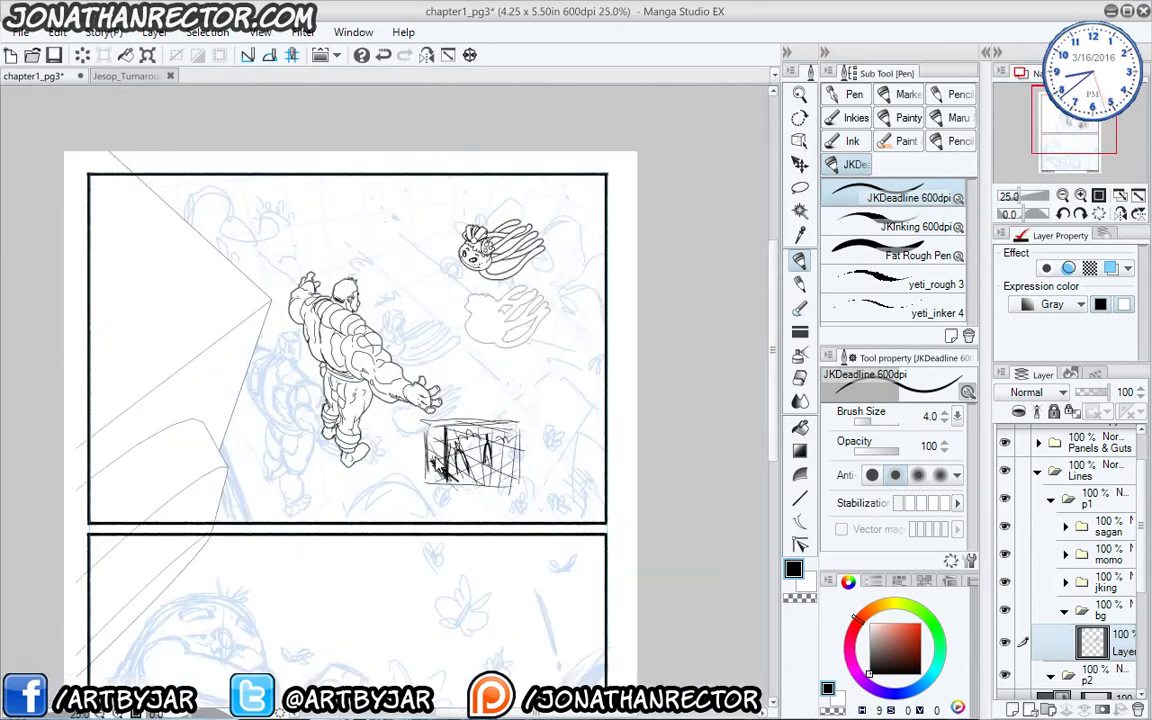
pyautogui.hotkey('ctrl', 't')
pyautogui.moveTo(420, 419)
pyautogui.mouseDown()
pyautogui.moveTo(159, 296)
pyautogui.moveTo(61, 235)
pyautogui.mouseUp()
pyautogui.moveTo(236, 382); pyautogui.dragTo(317, 680)
pyautogui.moveTo(308, 672); pyautogui.dragTo(336, 408)
pyautogui.moveTo(333, 404); pyautogui.dragTo(364, 516)
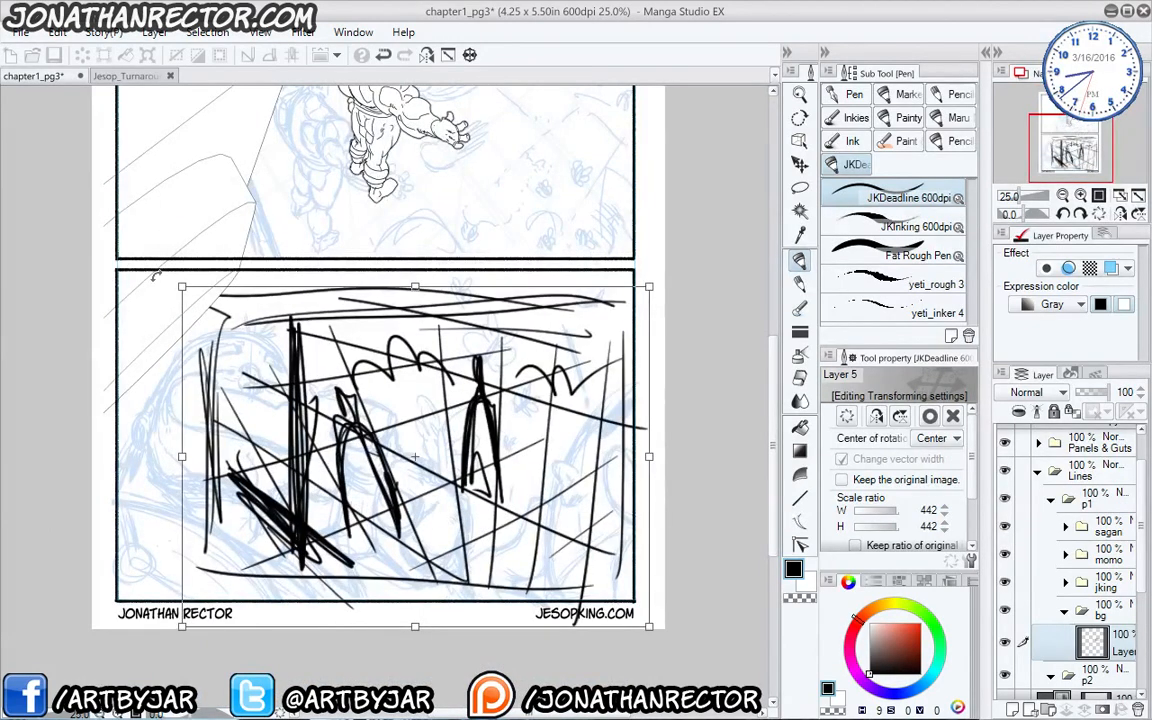
pyautogui.moveTo(182, 287); pyautogui.dragTo(130, 249)
pyautogui.moveTo(232, 378)
pyautogui.mouseDown()
pyautogui.moveTo(243, 412)
pyautogui.moveTo(235, 387)
pyautogui.mouseUp()
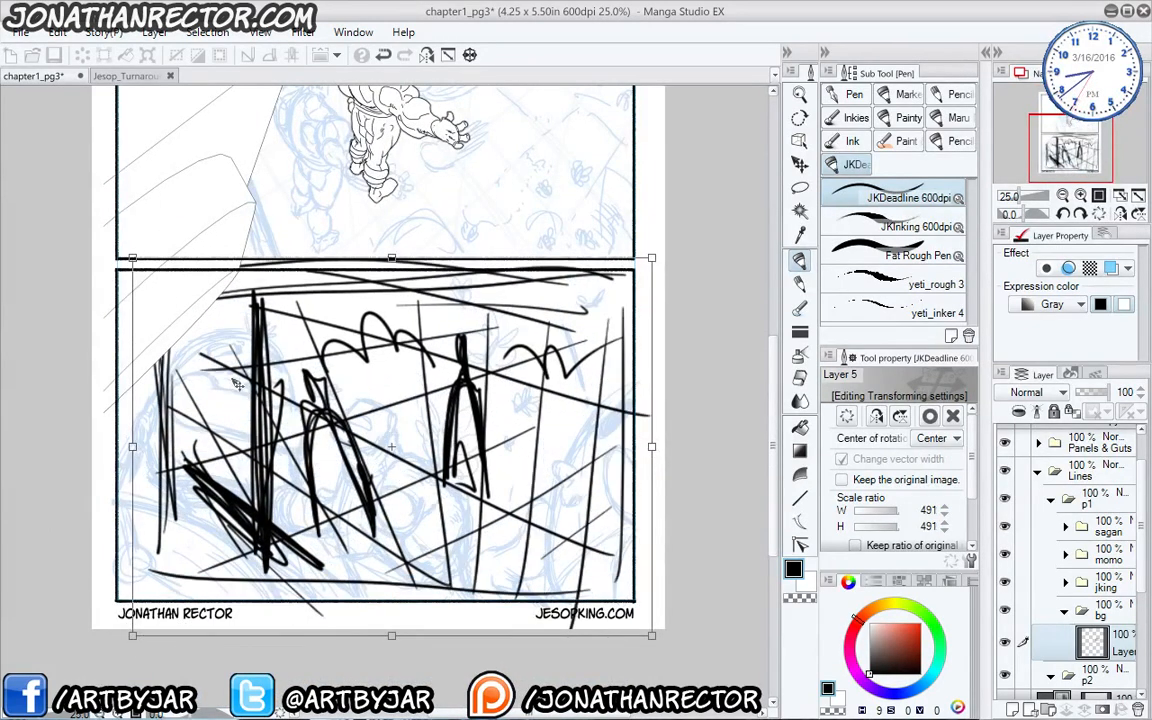
pyautogui.press('Return')
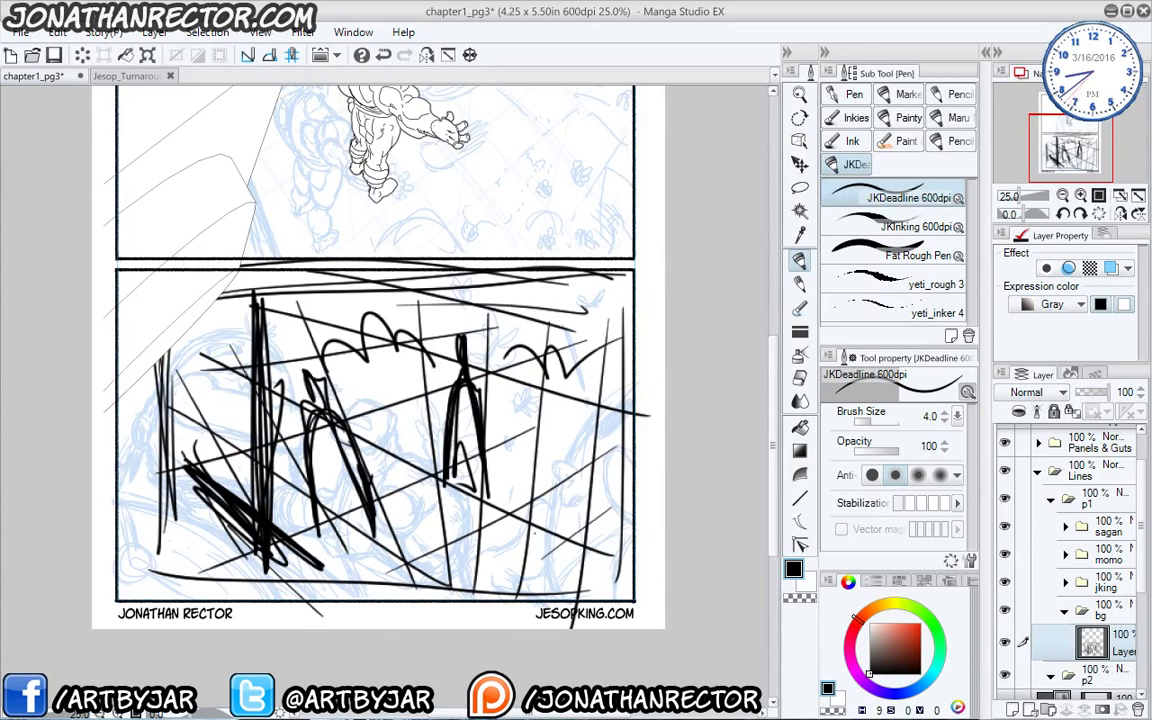
# Clear the entire rough grid sketch from the bg layer and remove the selection.
pyautogui.hotkey('ctrl', 'a')
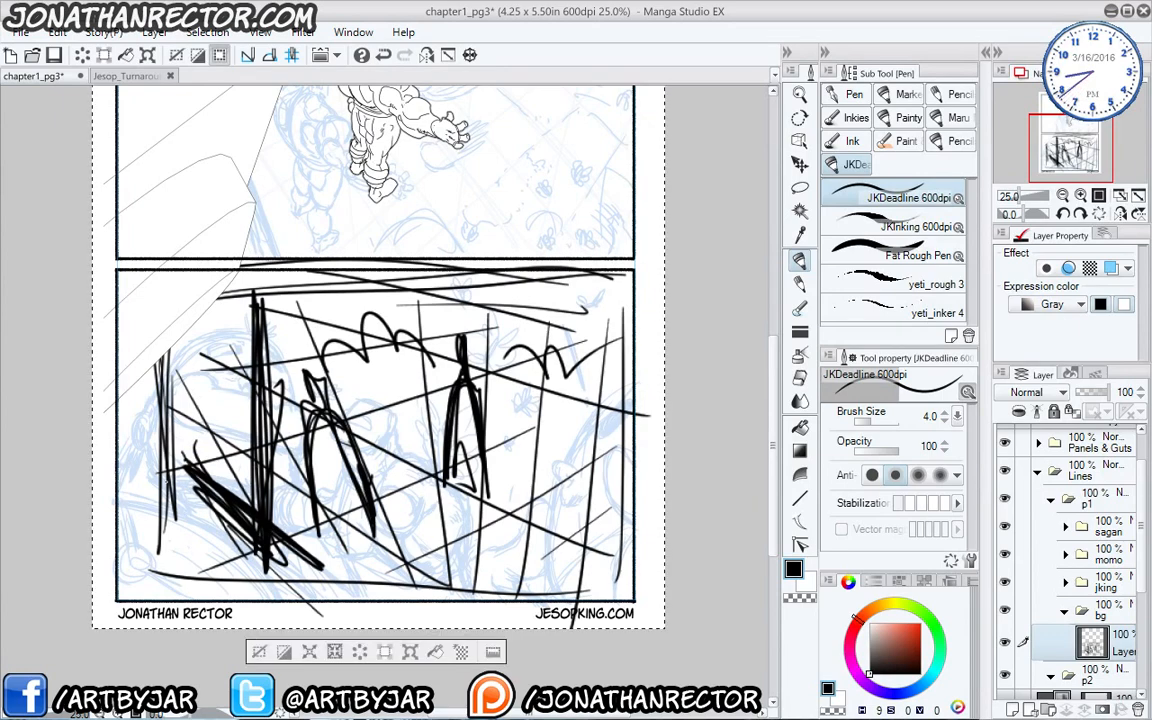
pyautogui.press('Delete')
pyautogui.hotkey('ctrl', 'd')
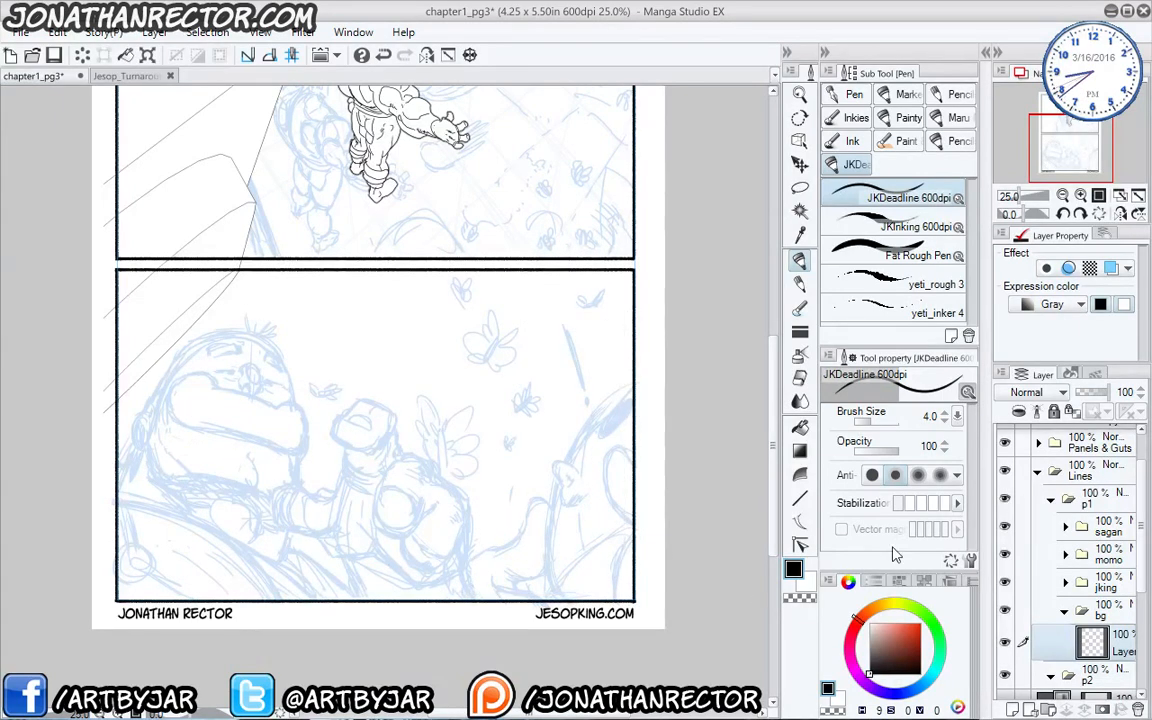
# Hide the sagan folder to expose the pencil sketch on the left side of the panels.
pyautogui.click(1006, 527)
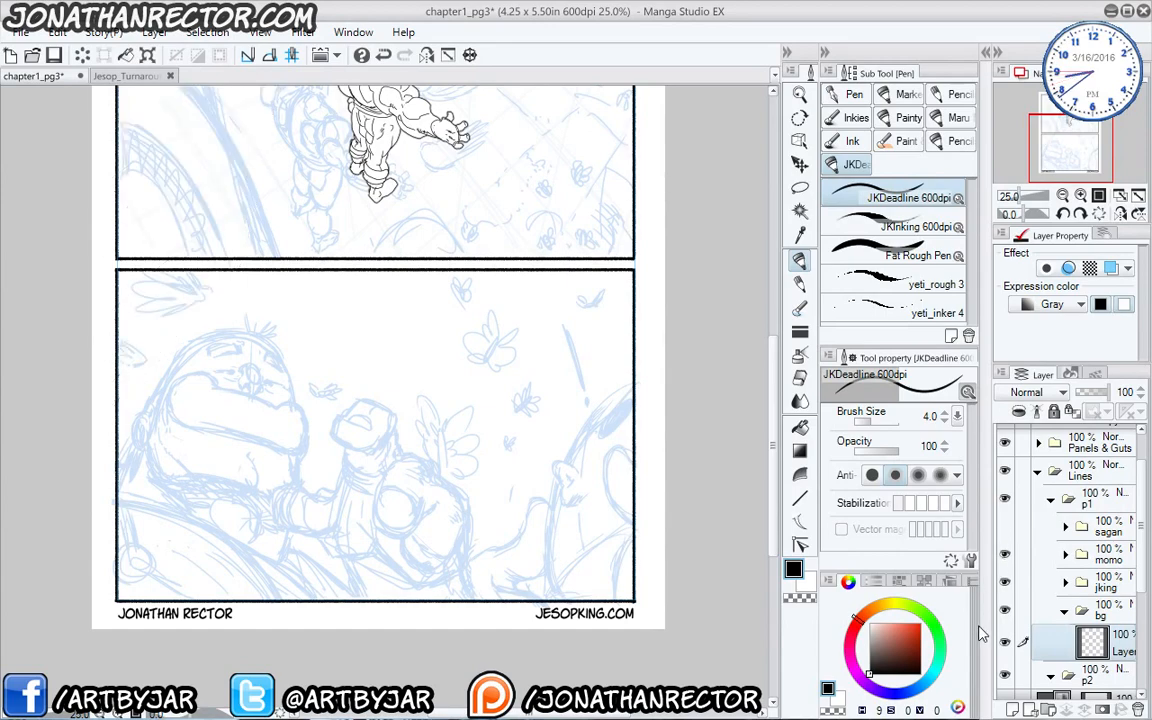
pyautogui.moveTo(469, 348); pyautogui.dragTo(478, 518)
pyautogui.scroll(2, 325, 373)
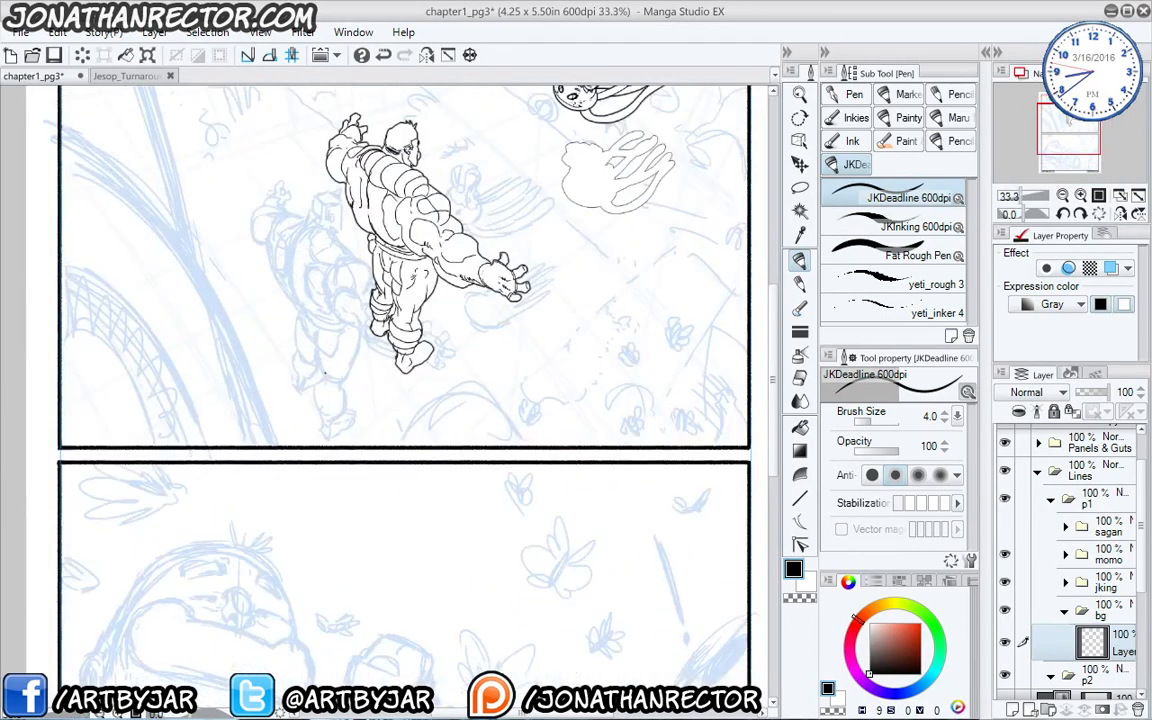
pyautogui.moveTo(493, 414); pyautogui.dragTo(380, 672)
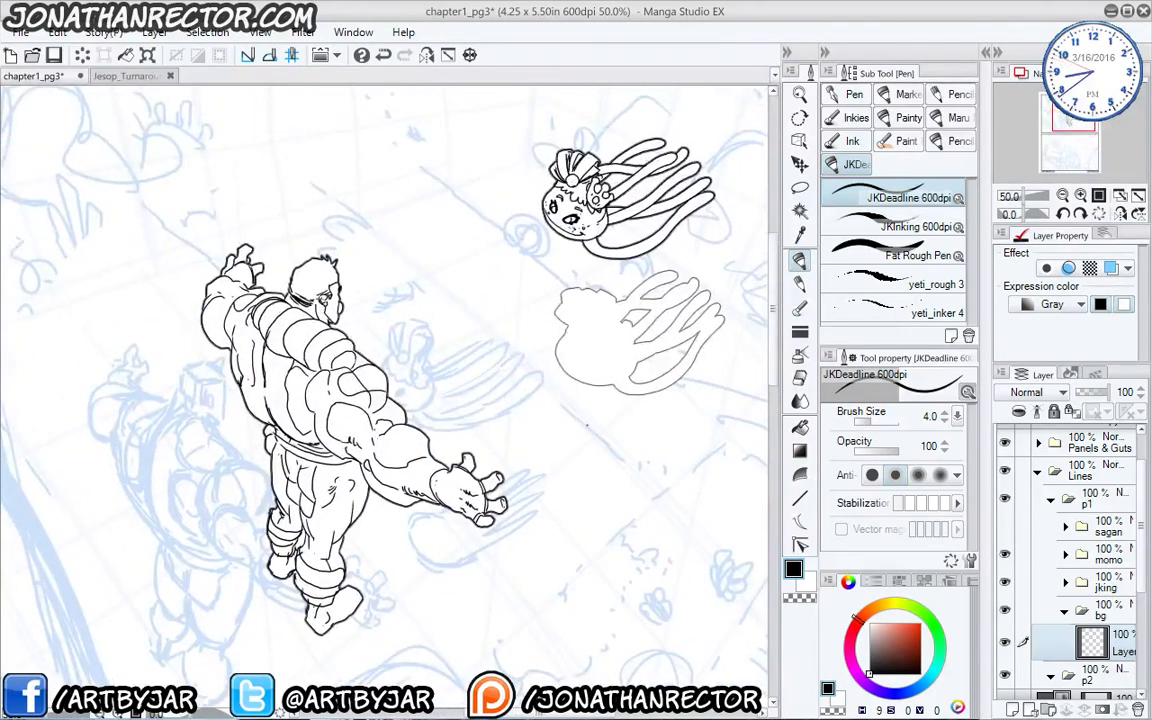
# Ink small pebbles and a branching coral clump on the ground between jking and the tentacled character's head.
pyautogui.moveTo(493, 342)
pyautogui.mouseDown()
pyautogui.moveTo(468, 339)
pyautogui.moveTo(476, 299)
pyautogui.mouseUp()
pyautogui.moveTo(521, 249)
pyautogui.mouseDown()
pyautogui.moveTo(484, 241)
pyautogui.moveTo(467, 195)
pyautogui.moveTo(481, 209)
pyautogui.mouseUp()
pyautogui.moveTo(491, 223); pyautogui.dragTo(482, 187)
pyautogui.moveTo(487, 187)
pyautogui.mouseDown()
pyautogui.moveTo(496, 217)
pyautogui.moveTo(502, 206)
pyautogui.mouseUp()
pyautogui.moveTo(503, 207)
pyautogui.mouseDown()
pyautogui.moveTo(507, 222)
pyautogui.moveTo(456, 173)
pyautogui.mouseUp()
pyautogui.moveTo(459, 173); pyautogui.dragTo(467, 200)
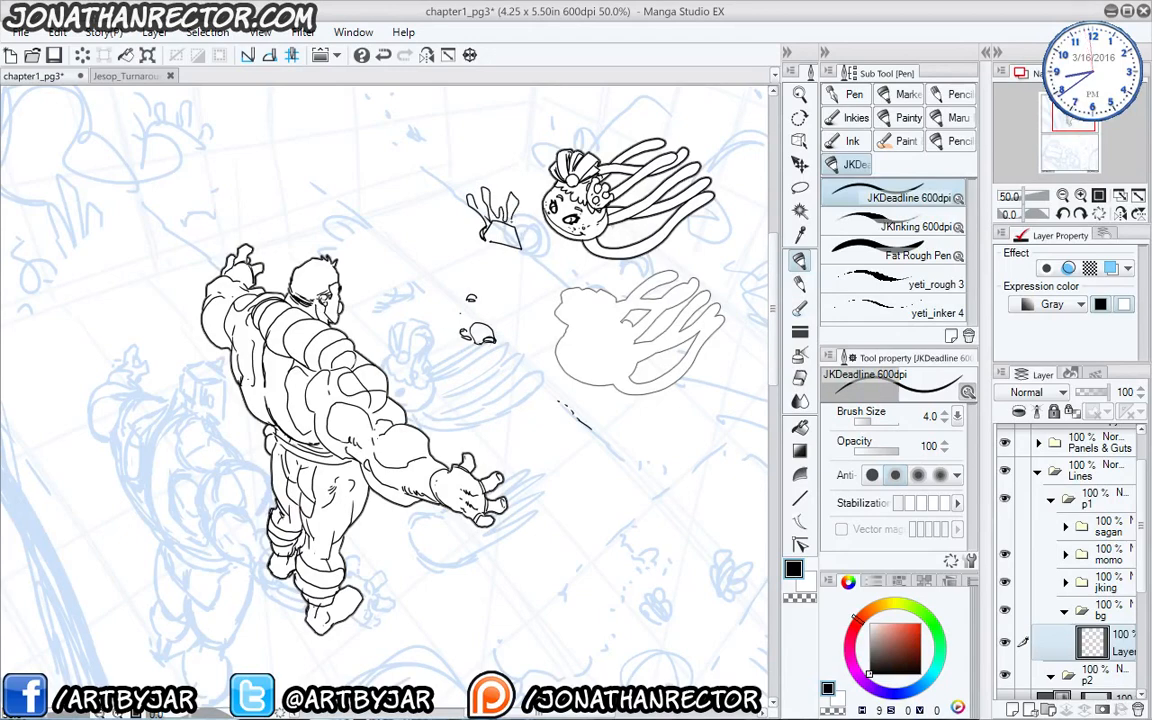
pyautogui.moveTo(519, 230); pyautogui.dragTo(525, 236)
# Ink a small rounded rock with inner contour lines and pebbles above jking's head.
pyautogui.moveTo(372, 202); pyautogui.dragTo(443, 321)
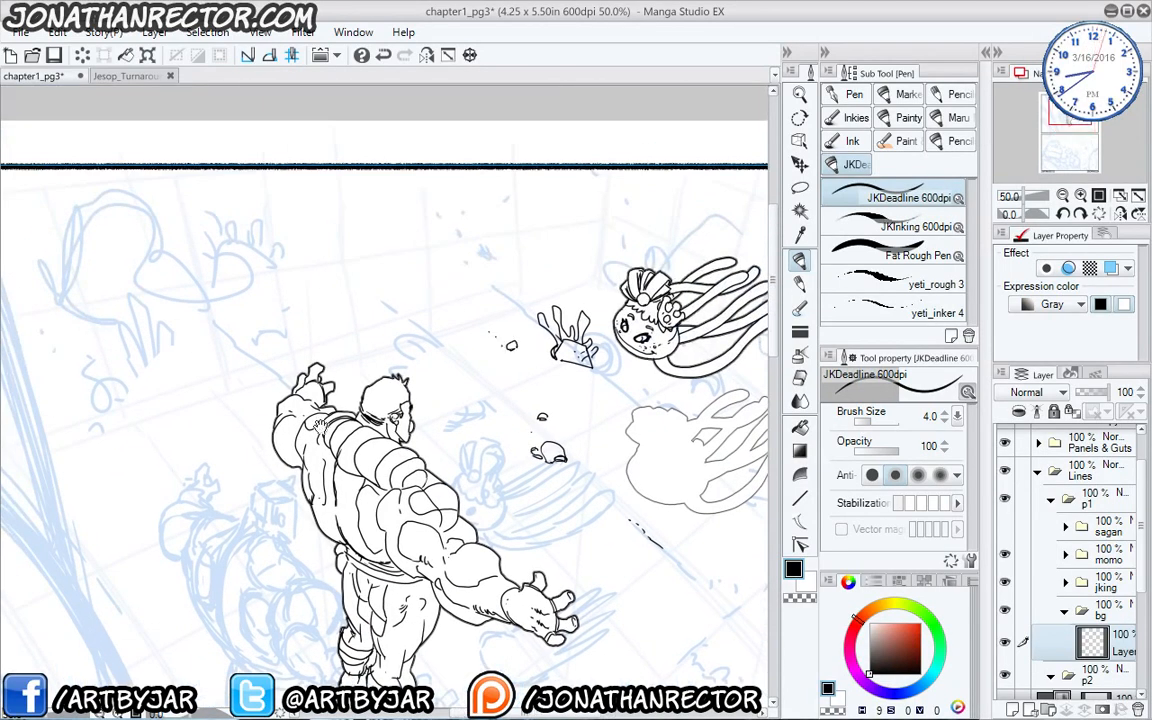
pyautogui.moveTo(288, 384); pyautogui.dragTo(304, 429)
pyautogui.moveTo(420, 356); pyautogui.dragTo(411, 378)
pyautogui.moveTo(414, 358)
pyautogui.mouseDown()
pyautogui.moveTo(408, 375)
pyautogui.moveTo(434, 360)
pyautogui.moveTo(441, 373)
pyautogui.mouseUp()
pyautogui.moveTo(426, 362)
pyautogui.mouseDown()
pyautogui.moveTo(420, 376)
pyautogui.moveTo(441, 380)
pyautogui.moveTo(402, 381)
pyautogui.mouseUp()
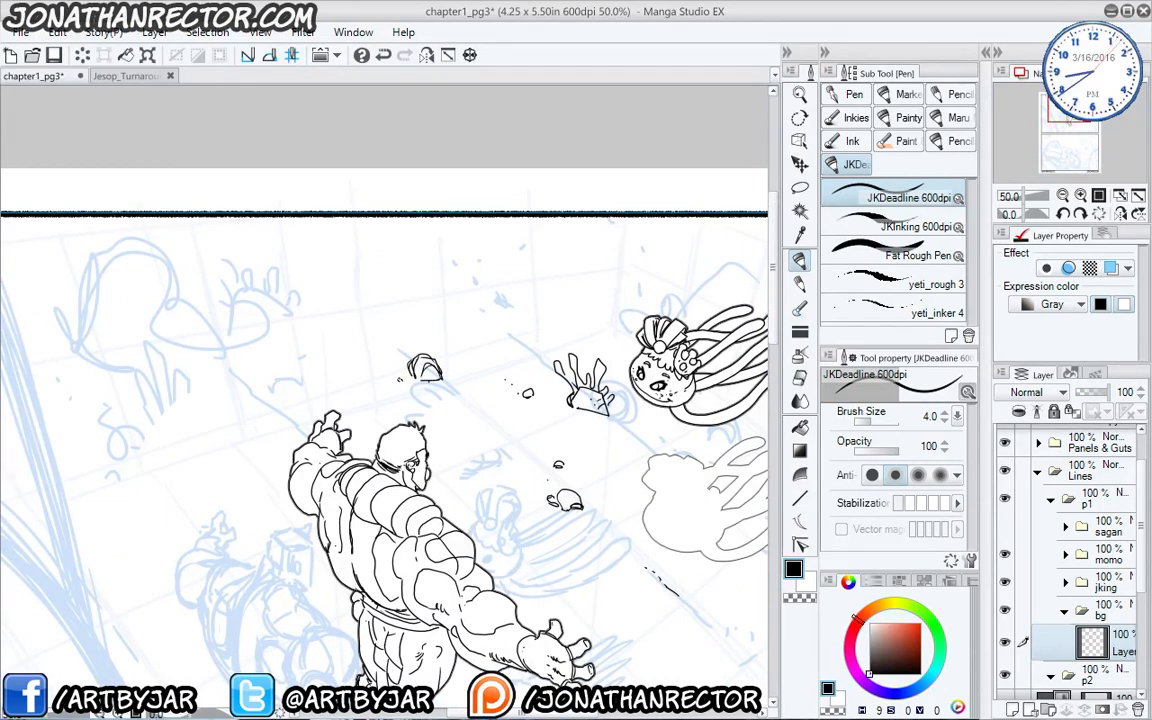
# Draw three long perspective lines sloping down to the right across the jking figure.
pyautogui.moveTo(211, 385); pyautogui.dragTo(354, 354)
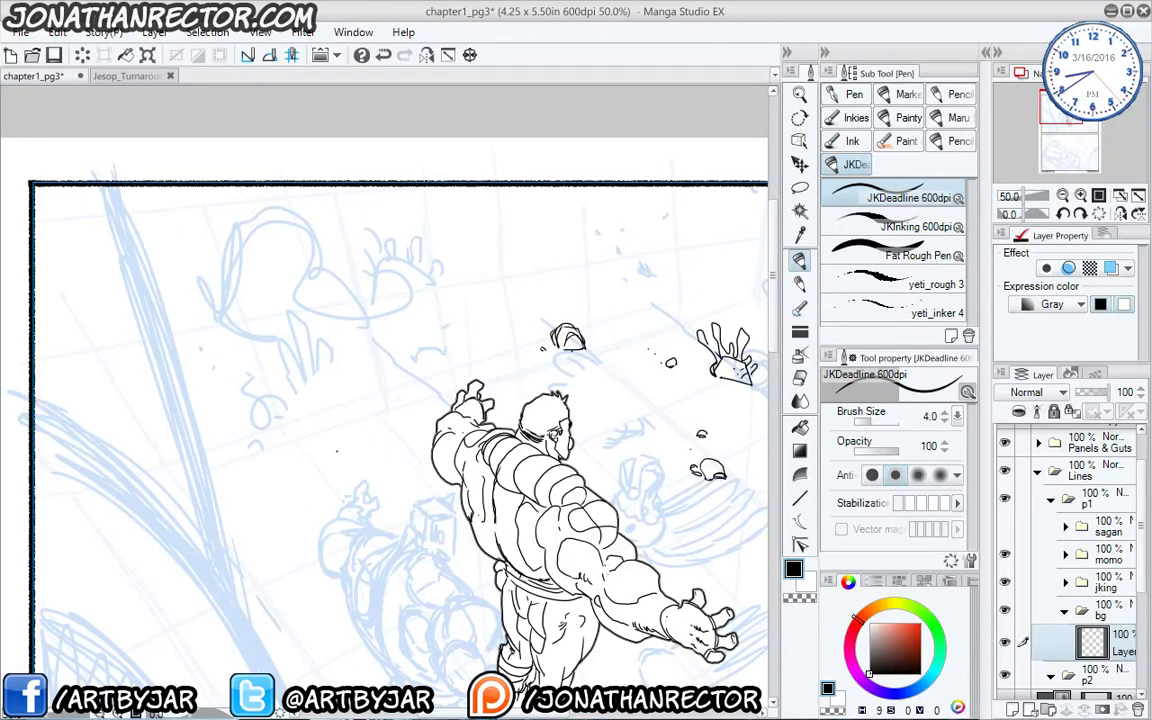
pyautogui.moveTo(376, 432); pyautogui.dragTo(328, 274)
pyautogui.moveTo(332, 436); pyautogui.dragTo(339, 448)
pyautogui.moveTo(146, 222); pyautogui.dragTo(493, 648)
pyautogui.moveTo(655, 578); pyautogui.dragTo(195, 120)
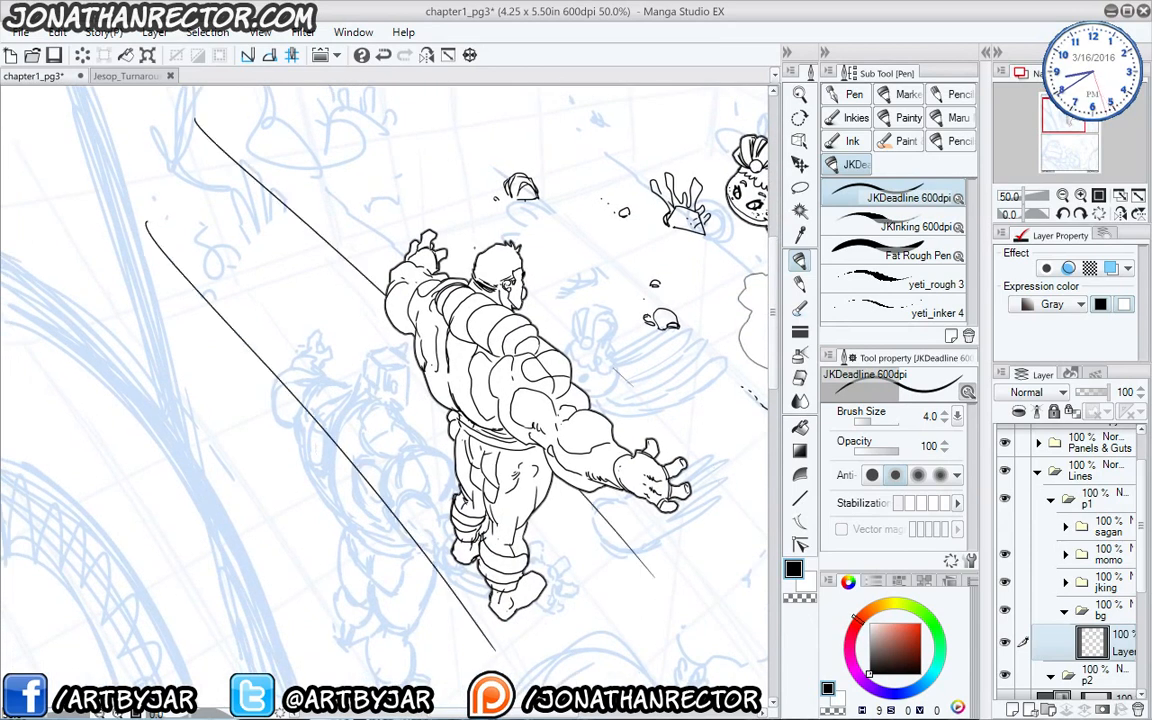
pyautogui.moveTo(240, 87); pyautogui.dragTo(630, 385)
# Cross the long diagonals with lines sloping down to the left and a set of steep converging lines.
pyautogui.moveTo(632, 494); pyautogui.dragTo(290, 668)
pyautogui.moveTo(435, 400); pyautogui.dragTo(205, 477)
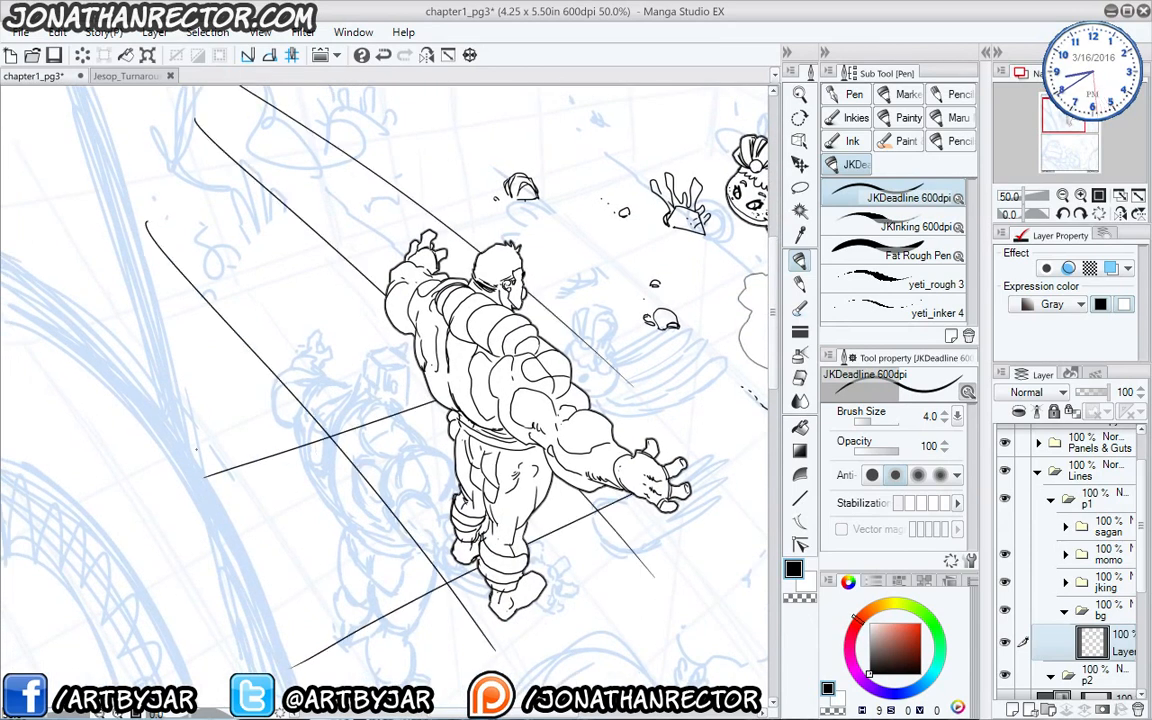
pyautogui.moveTo(410, 248); pyautogui.dragTo(152, 347)
pyautogui.moveTo(457, 258); pyautogui.dragTo(481, 674)
pyautogui.moveTo(641, 418); pyautogui.dragTo(564, 653)
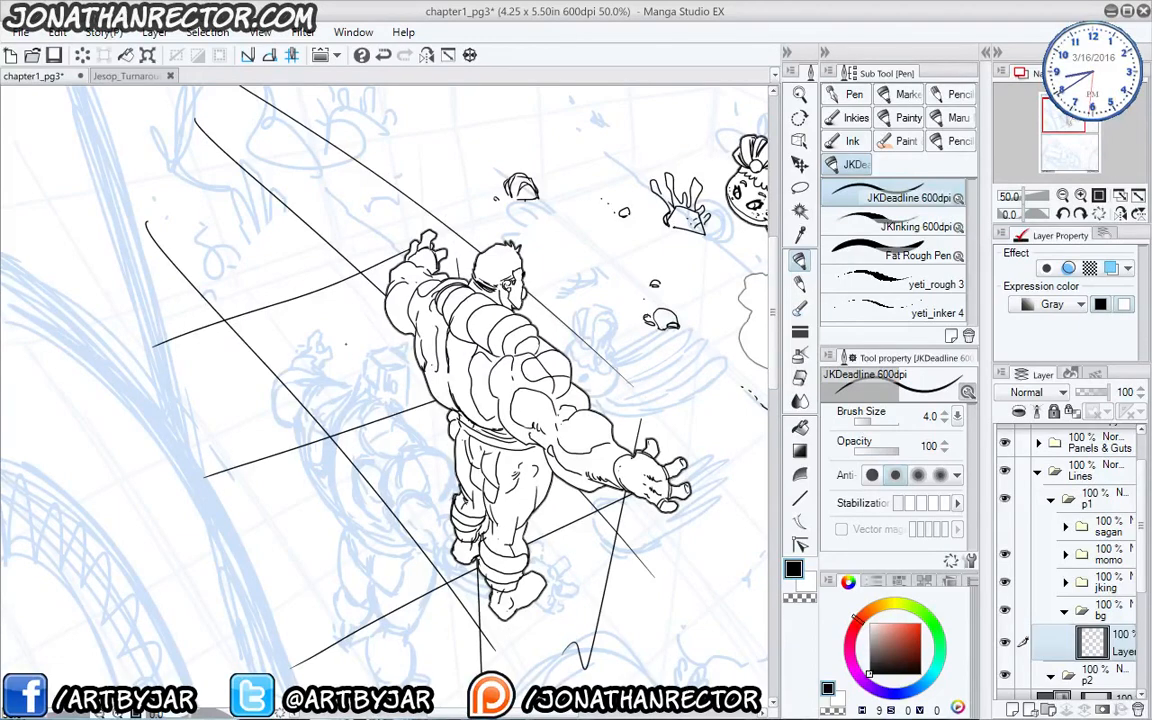
pyautogui.moveTo(344, 335); pyautogui.dragTo(405, 687)
pyautogui.moveTo(191, 276); pyautogui.dragTo(298, 670)
pyautogui.moveTo(241, 481)
pyautogui.mouseDown()
pyautogui.moveTo(218, 455)
pyautogui.moveTo(230, 474)
pyautogui.mouseUp()
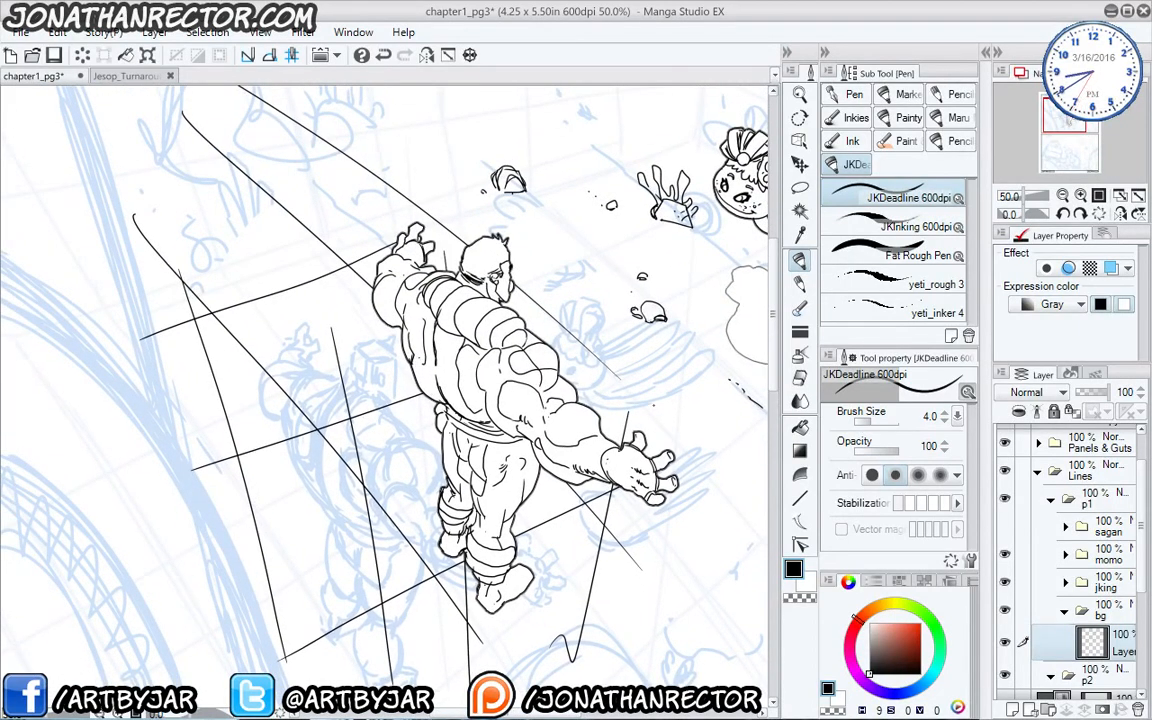
# Undo all the perspective grid lines drawn across the jking figure.
pyautogui.hotkey('ctrl', 'z')
pyautogui.hotkey('ctrl', 'z')
pyautogui.hotkey('ctrl', 'z')
pyautogui.hotkey('ctrl', 'z')
pyautogui.hotkey('ctrl', 'z')
pyautogui.hotkey('ctrl', 'z')
pyautogui.hotkey('ctrl', 'z')
pyautogui.hotkey('ctrl', 'z')
pyautogui.hotkey('ctrl', 'z')
pyautogui.hotkey('ctrl', 'z')
pyautogui.hotkey('ctrl', 'z')
pyautogui.hotkey('ctrl', 'z')
pyautogui.hotkey('ctrl', 'z')
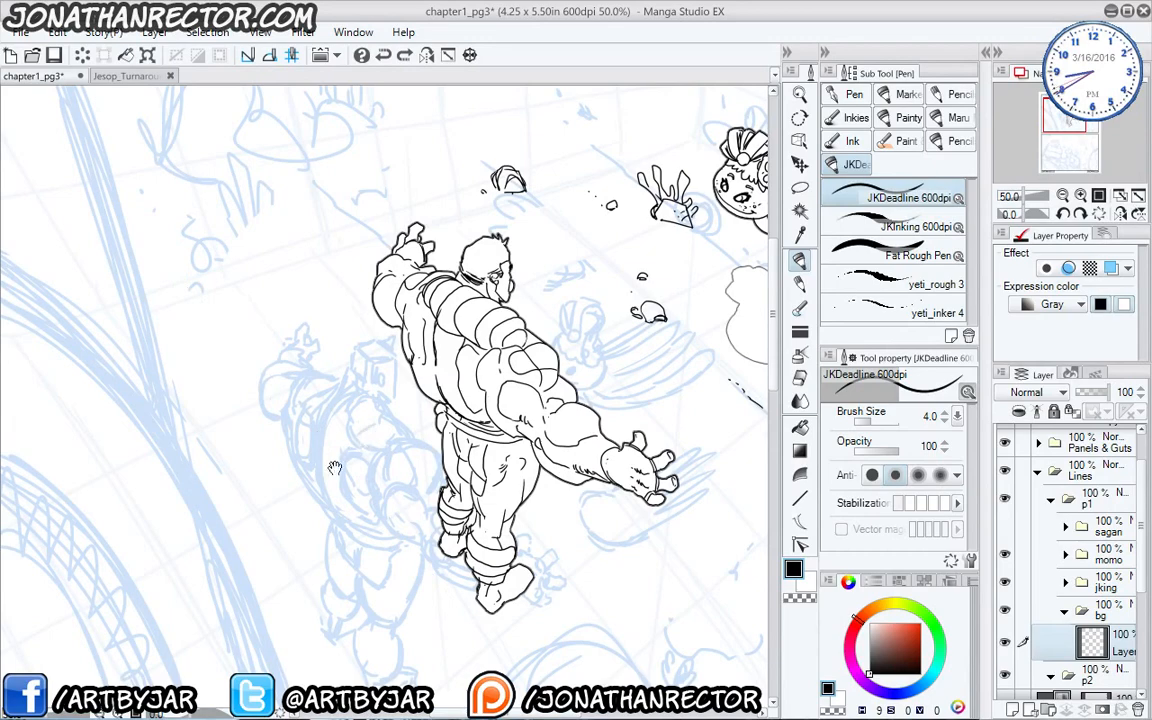
# Ink a rounded rock mound with a coral clump at its right end in the first panel's upper-left area.
pyautogui.moveTo(304, 375); pyautogui.dragTo(328, 453)
pyautogui.moveTo(288, 165); pyautogui.dragTo(326, 197)
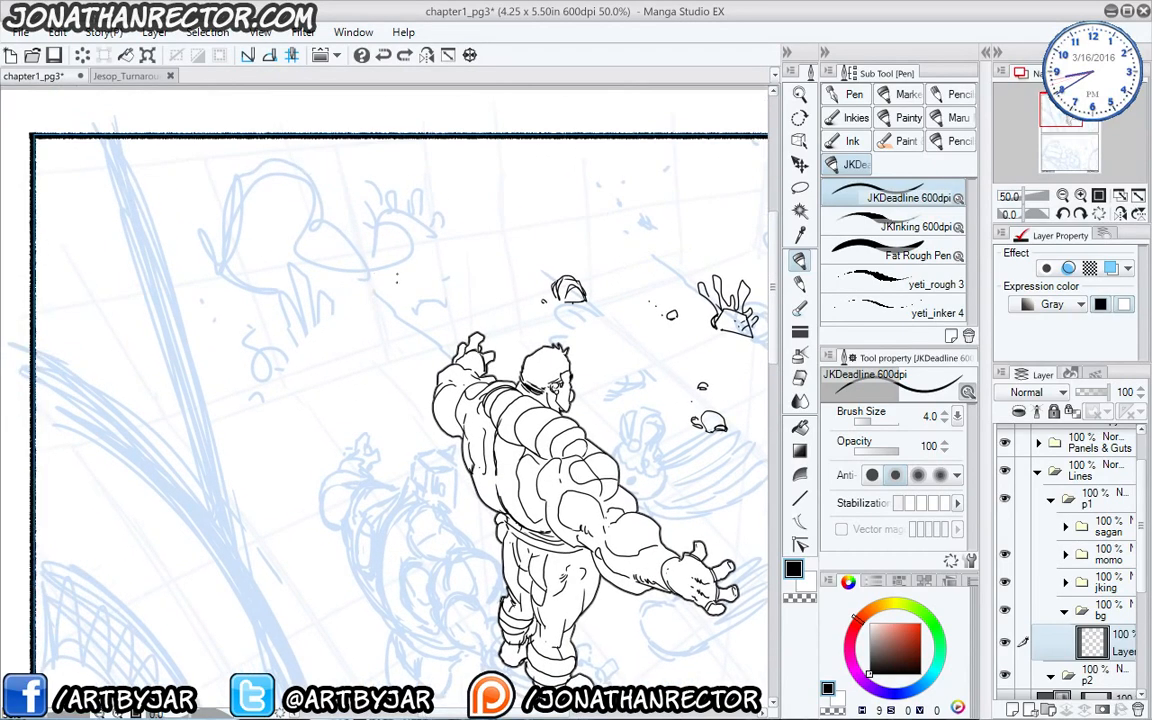
pyautogui.moveTo(397, 283)
pyautogui.mouseDown()
pyautogui.moveTo(352, 229)
pyautogui.moveTo(296, 253)
pyautogui.moveTo(278, 288)
pyautogui.mouseUp()
pyautogui.moveTo(384, 241)
pyautogui.mouseDown()
pyautogui.moveTo(417, 186)
pyautogui.moveTo(393, 243)
pyautogui.moveTo(372, 192)
pyautogui.moveTo(436, 248)
pyautogui.moveTo(401, 271)
pyautogui.mouseUp()
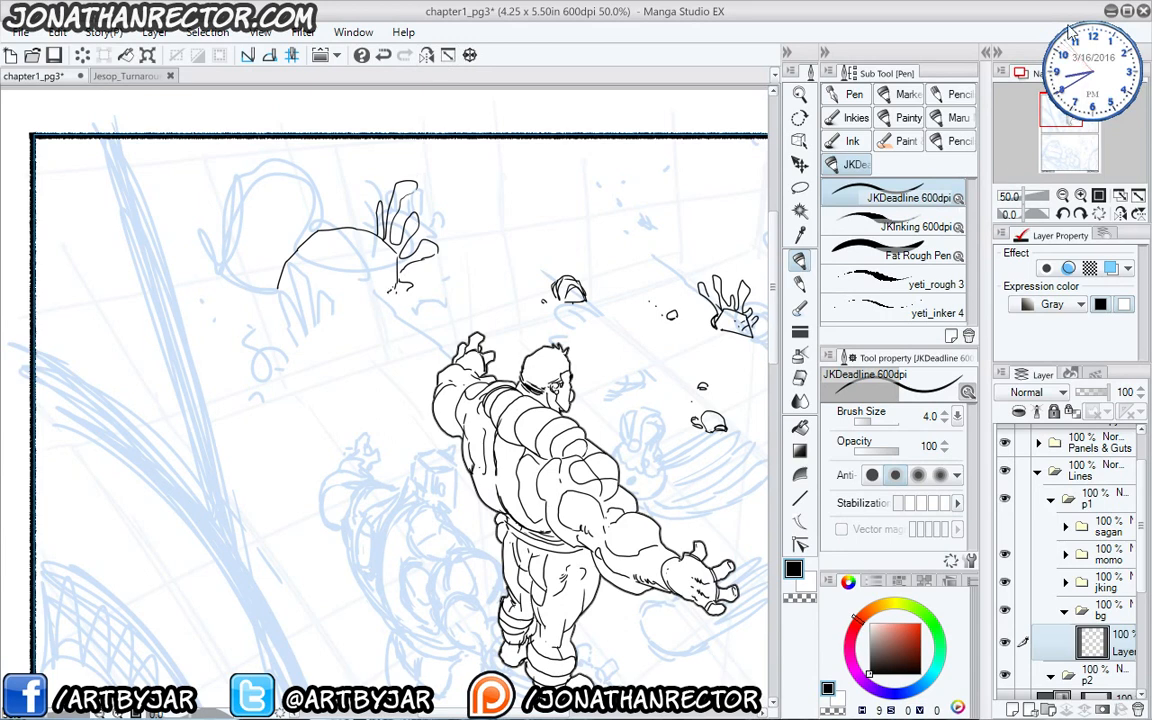
# Add inner contours to the upper-left rock mound and scatter small stones along its base.
pyautogui.moveTo(356, 262)
pyautogui.mouseDown()
pyautogui.moveTo(338, 262)
pyautogui.moveTo(336, 290)
pyautogui.moveTo(284, 287)
pyautogui.moveTo(312, 238)
pyautogui.moveTo(340, 230)
pyautogui.moveTo(351, 265)
pyautogui.mouseUp()
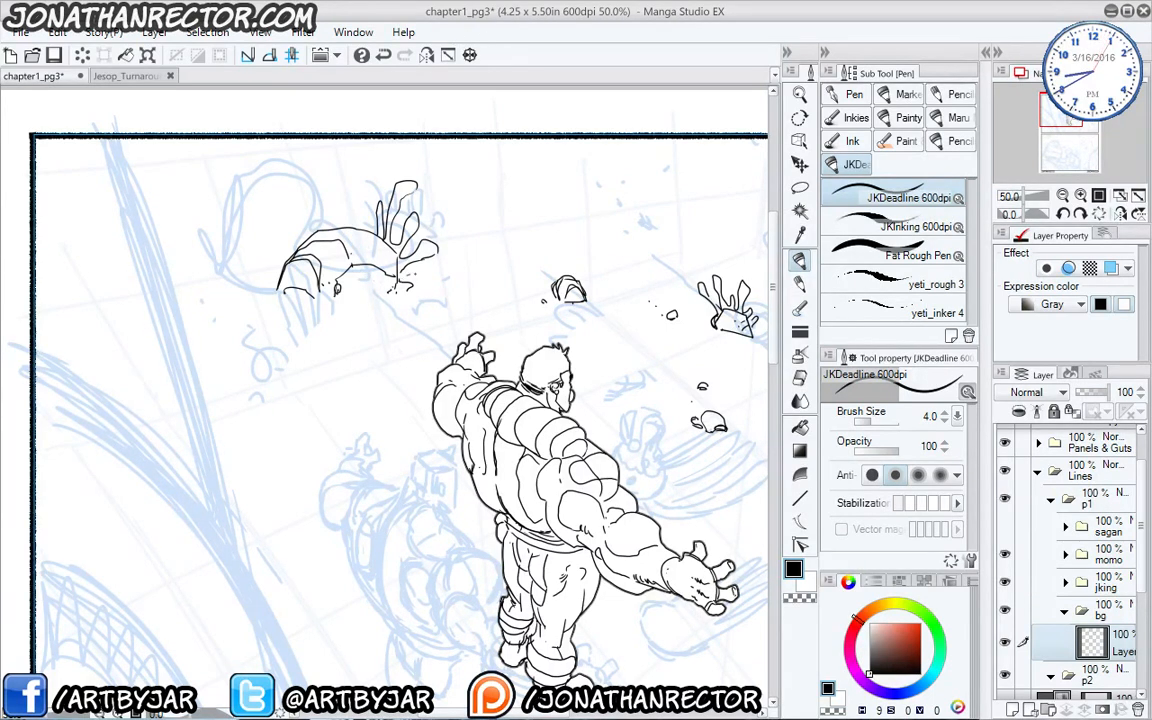
pyautogui.moveTo(427, 274); pyautogui.dragTo(433, 274)
pyautogui.moveTo(363, 308); pyautogui.dragTo(386, 305)
pyautogui.moveTo(290, 315)
pyautogui.mouseDown()
pyautogui.moveTo(360, 289)
pyautogui.moveTo(342, 282)
pyautogui.moveTo(351, 289)
pyautogui.mouseUp()
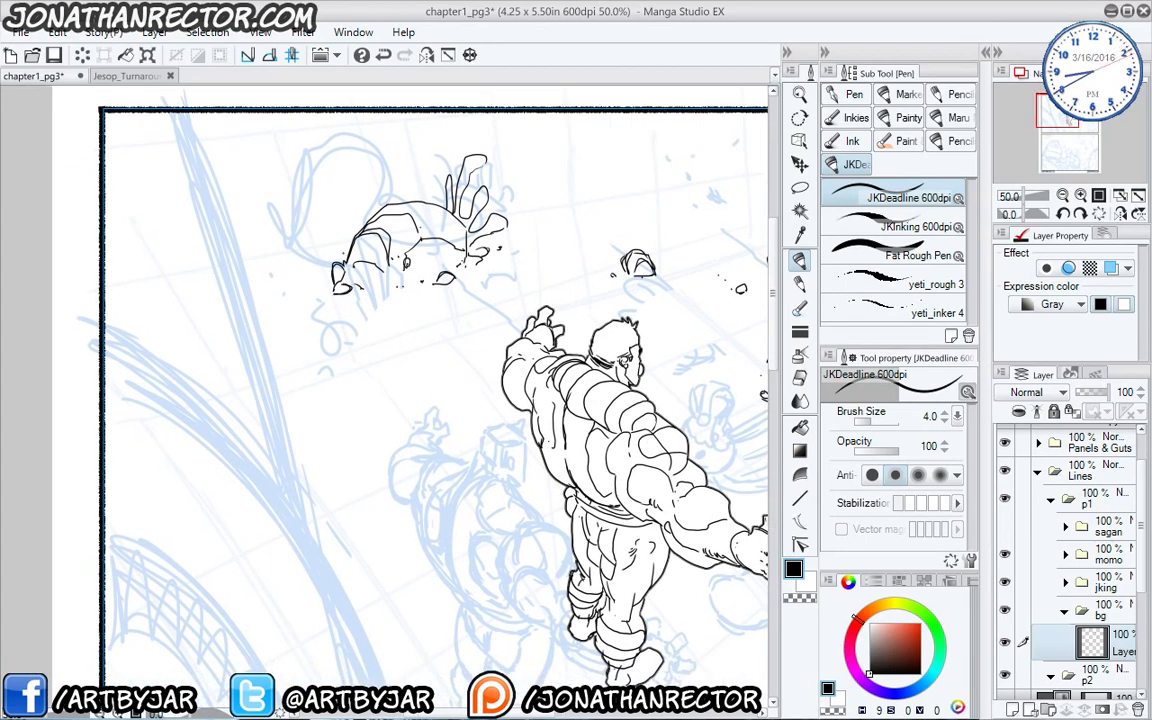
# Ink the peak and sloping side contours of a large rock in the first panel's lower-right corner.
pyautogui.moveTo(525, 320); pyautogui.dragTo(60, 210)
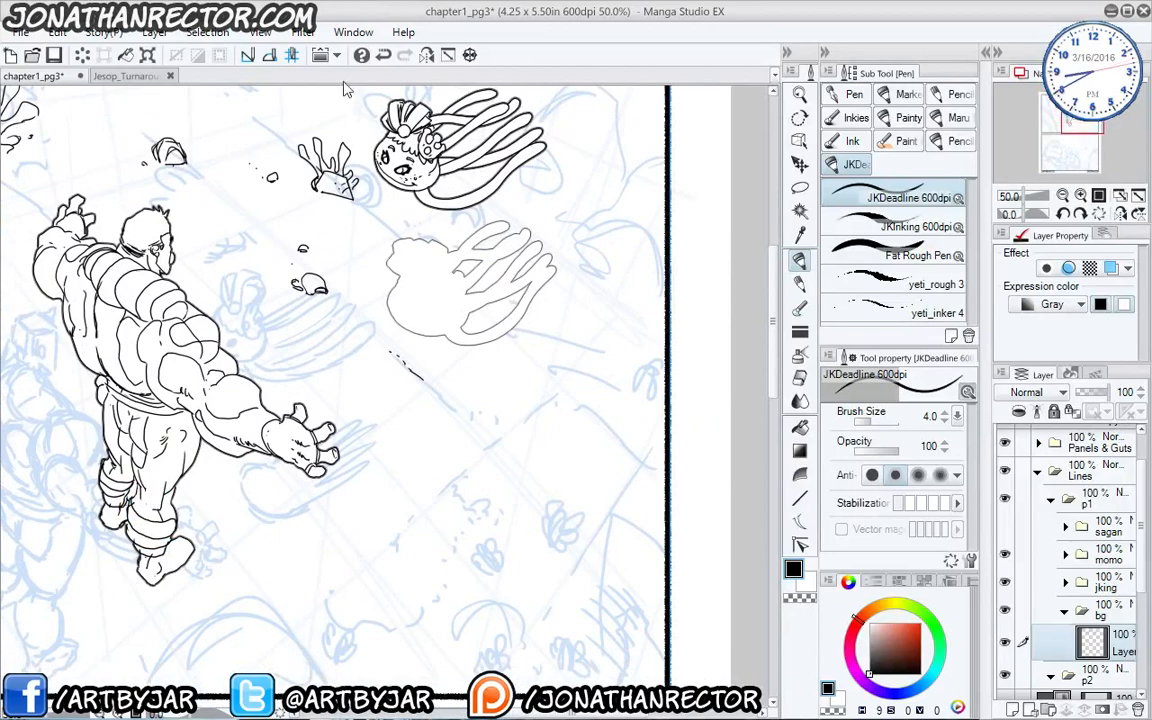
pyautogui.moveTo(434, 472); pyautogui.dragTo(590, 370)
pyautogui.moveTo(611, 447); pyautogui.dragTo(553, 391)
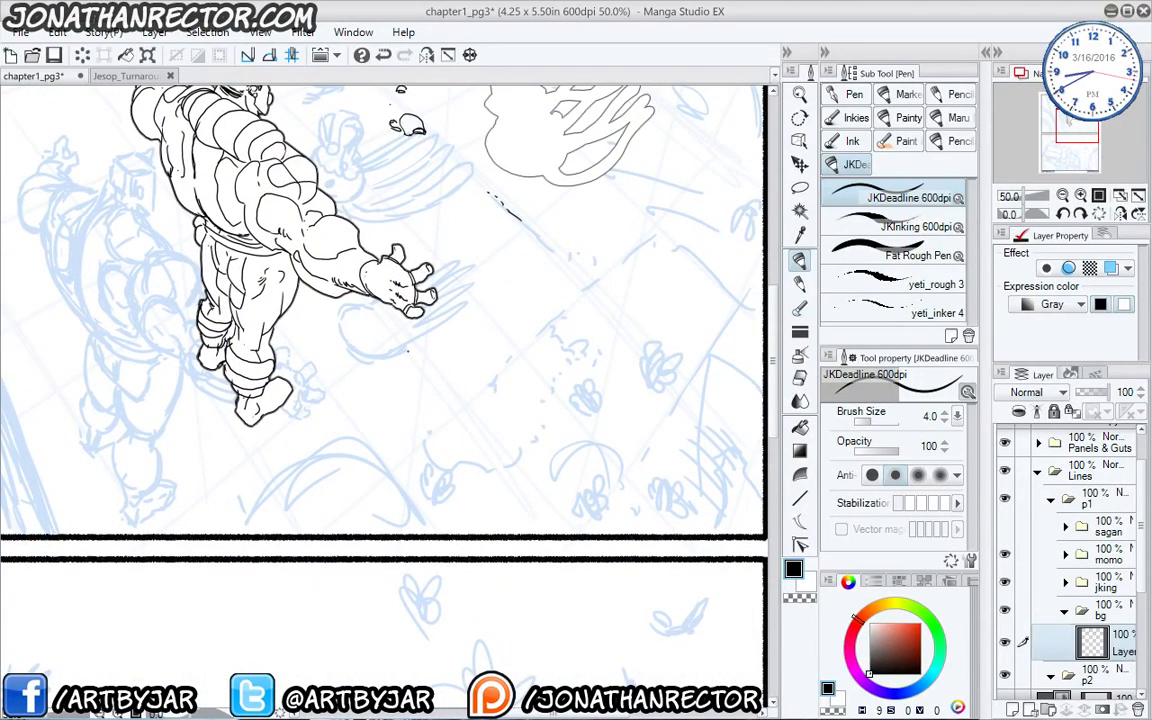
pyautogui.moveTo(537, 355); pyautogui.dragTo(519, 388)
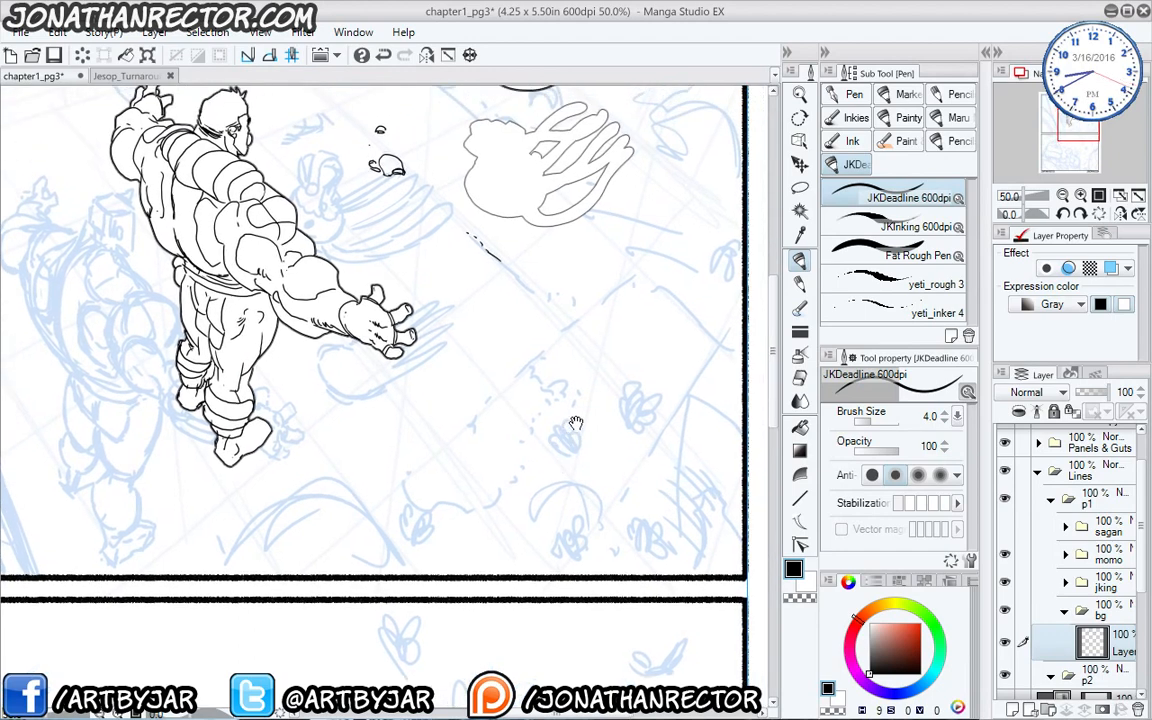
pyautogui.moveTo(735, 430)
pyautogui.mouseDown()
pyautogui.moveTo(677, 429)
pyautogui.moveTo(628, 468)
pyautogui.moveTo(660, 494)
pyautogui.mouseUp()
pyautogui.moveTo(678, 428); pyautogui.dragTo(680, 455)
pyautogui.moveTo(681, 455)
pyautogui.mouseDown()
pyautogui.moveTo(698, 432)
pyautogui.moveTo(700, 499)
pyautogui.moveTo(686, 530)
pyautogui.mouseUp()
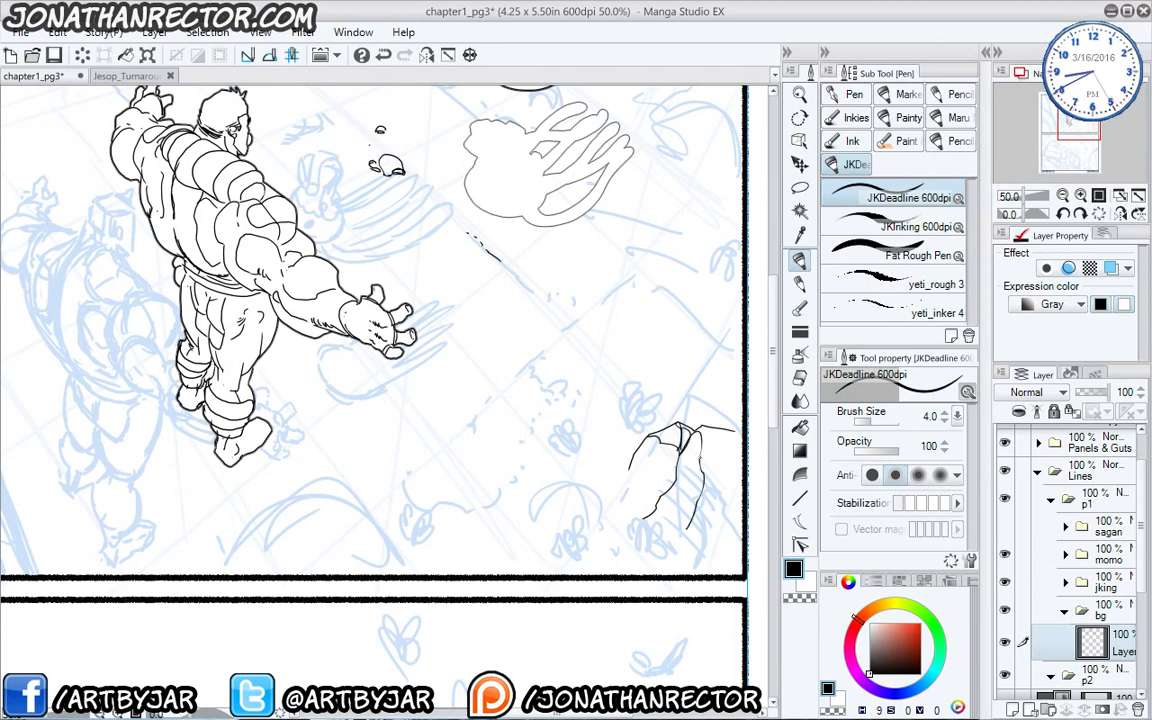
# Complete the large corner rock with its right edge, closed inner facet and jagged left base, adding small stones beside it.
pyautogui.moveTo(712, 460); pyautogui.dragTo(733, 487)
pyautogui.moveTo(665, 431); pyautogui.dragTo(666, 462)
pyautogui.moveTo(654, 545); pyautogui.dragTo(690, 528)
pyautogui.moveTo(624, 466); pyautogui.dragTo(617, 479)
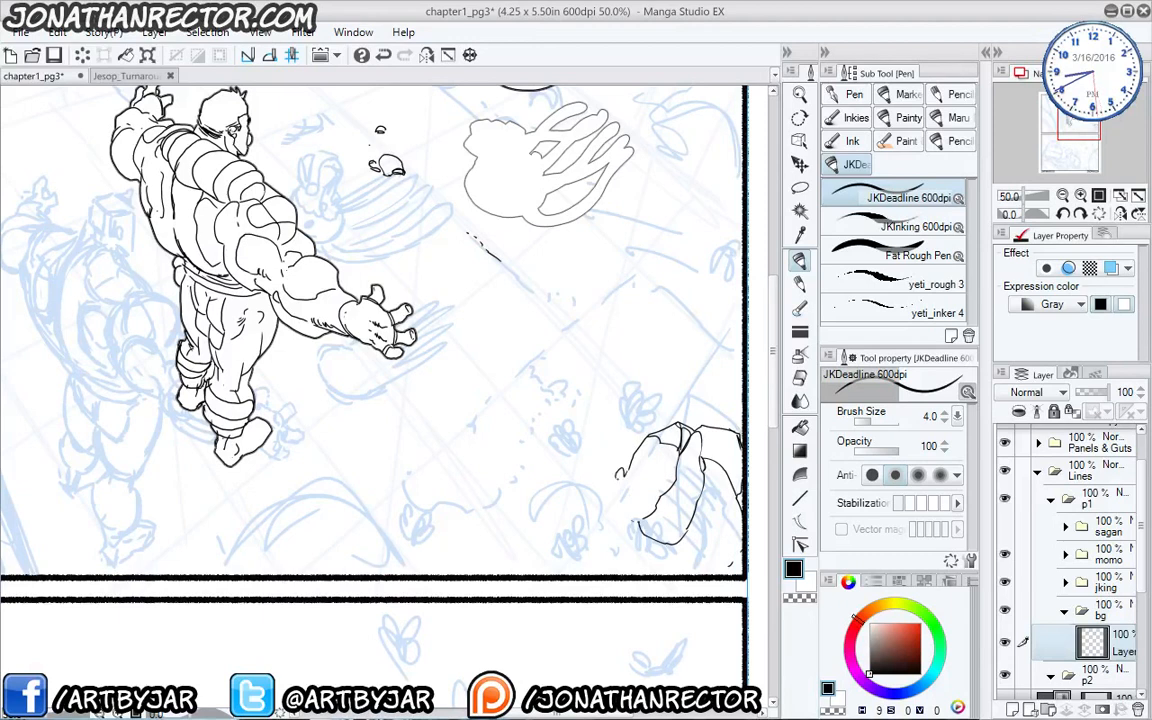
pyautogui.moveTo(593, 416)
pyautogui.mouseDown()
pyautogui.moveTo(607, 491)
pyautogui.moveTo(597, 565)
pyautogui.moveTo(558, 570)
pyautogui.mouseUp()
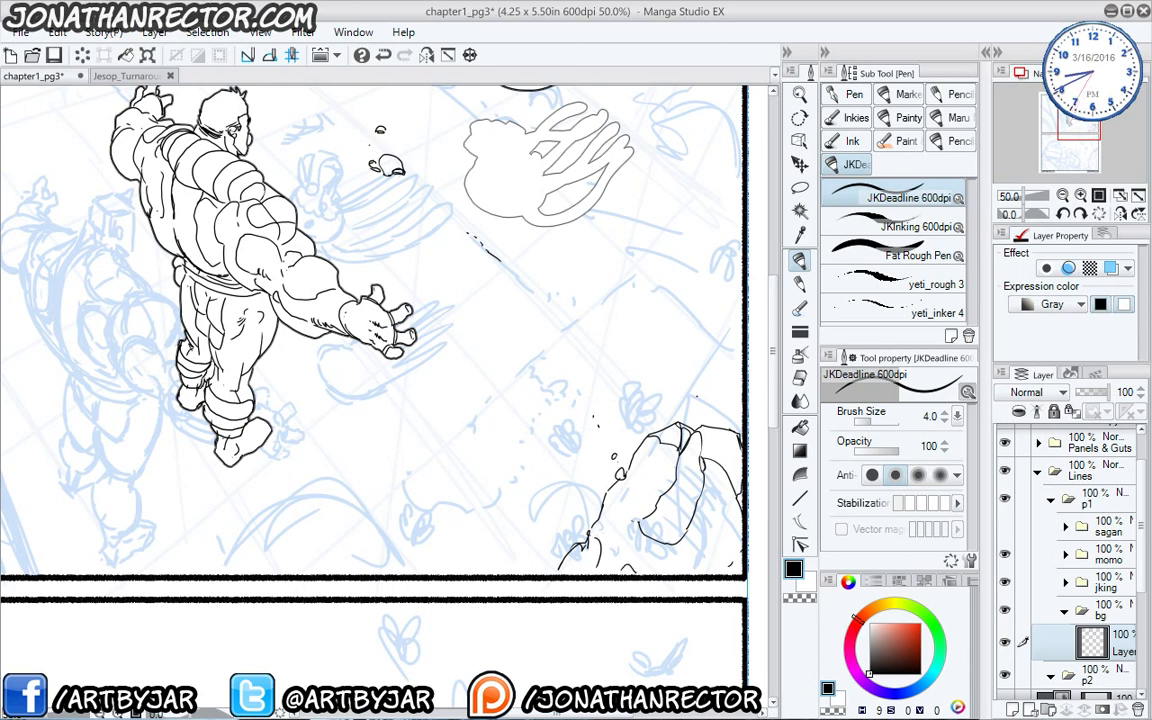
# Ink small round stones and specks above and to the left of the large corner rock.
pyautogui.moveTo(647, 377)
pyautogui.mouseDown()
pyautogui.moveTo(667, 387)
pyautogui.moveTo(675, 353)
pyautogui.mouseUp()
pyautogui.moveTo(504, 452); pyautogui.dragTo(528, 456)
pyautogui.moveTo(507, 412); pyautogui.dragTo(512, 419)
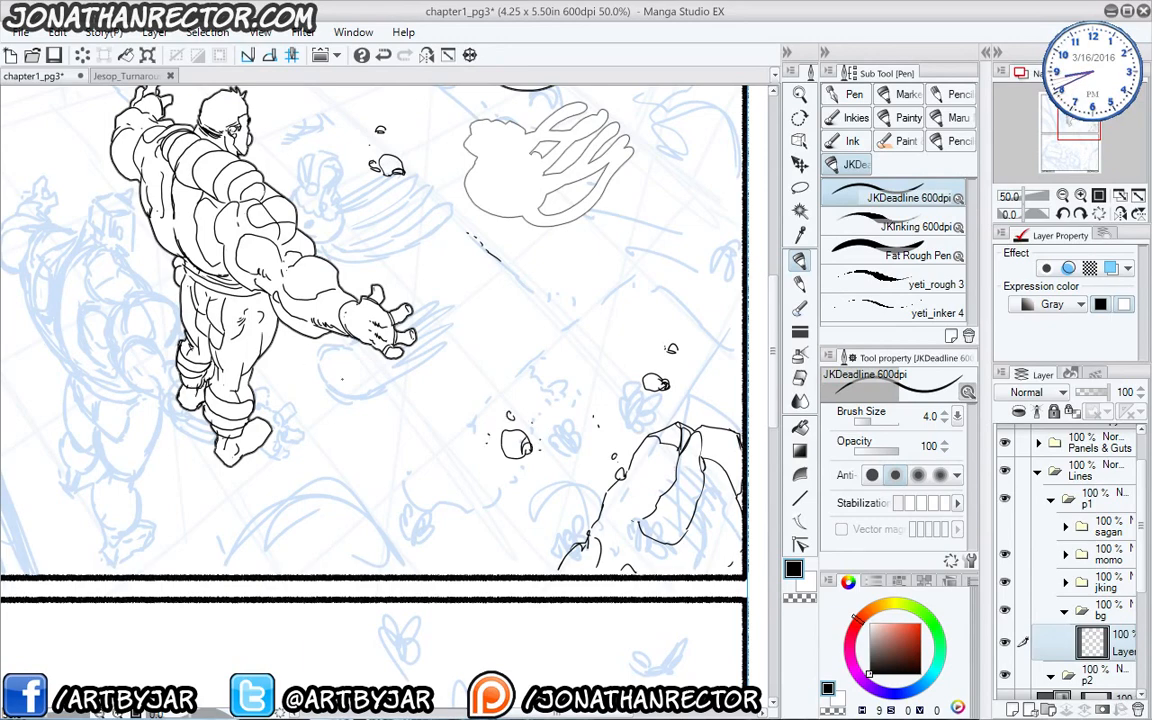
# Ink a rounded boulder near the first panel's lower edge and an arched rock with short grass marks to its left.
pyautogui.moveTo(430, 390); pyautogui.dragTo(516, 354)
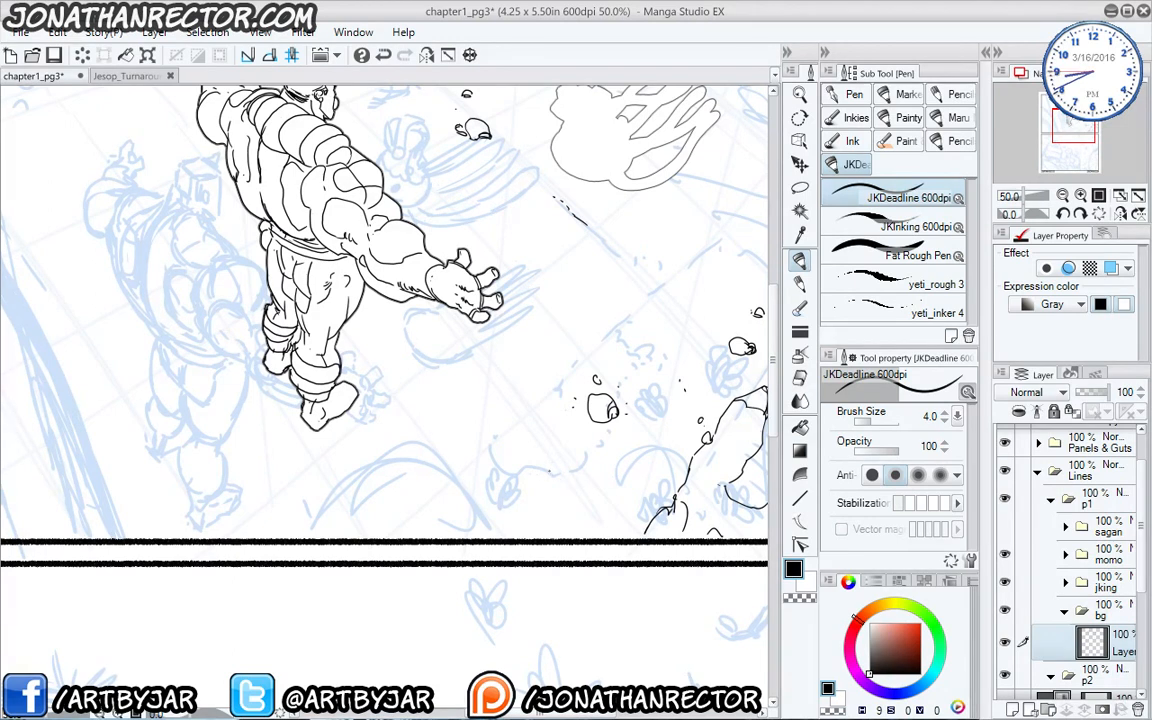
pyautogui.moveTo(574, 466); pyautogui.dragTo(492, 506)
pyautogui.moveTo(572, 462)
pyautogui.mouseDown()
pyautogui.moveTo(557, 408)
pyautogui.moveTo(511, 380)
pyautogui.moveTo(467, 380)
pyautogui.moveTo(446, 430)
pyautogui.mouseUp()
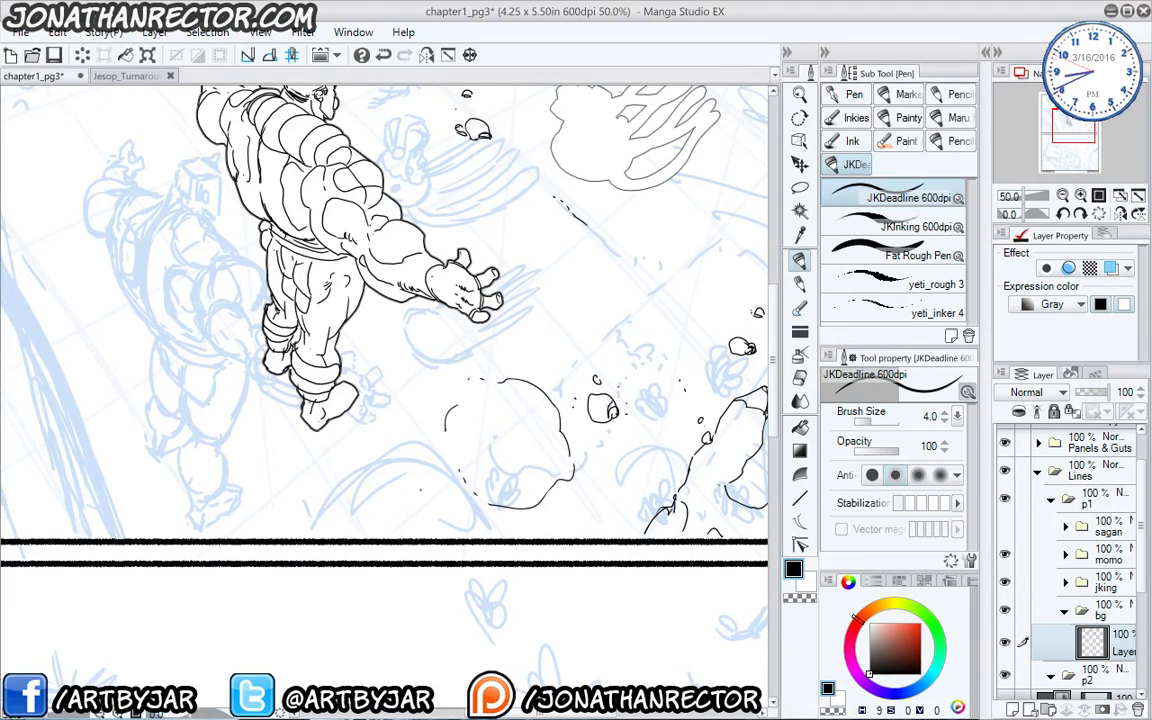
pyautogui.moveTo(472, 535)
pyautogui.mouseDown()
pyautogui.moveTo(415, 480)
pyautogui.moveTo(310, 495)
pyautogui.mouseUp()
pyautogui.click(288, 470)
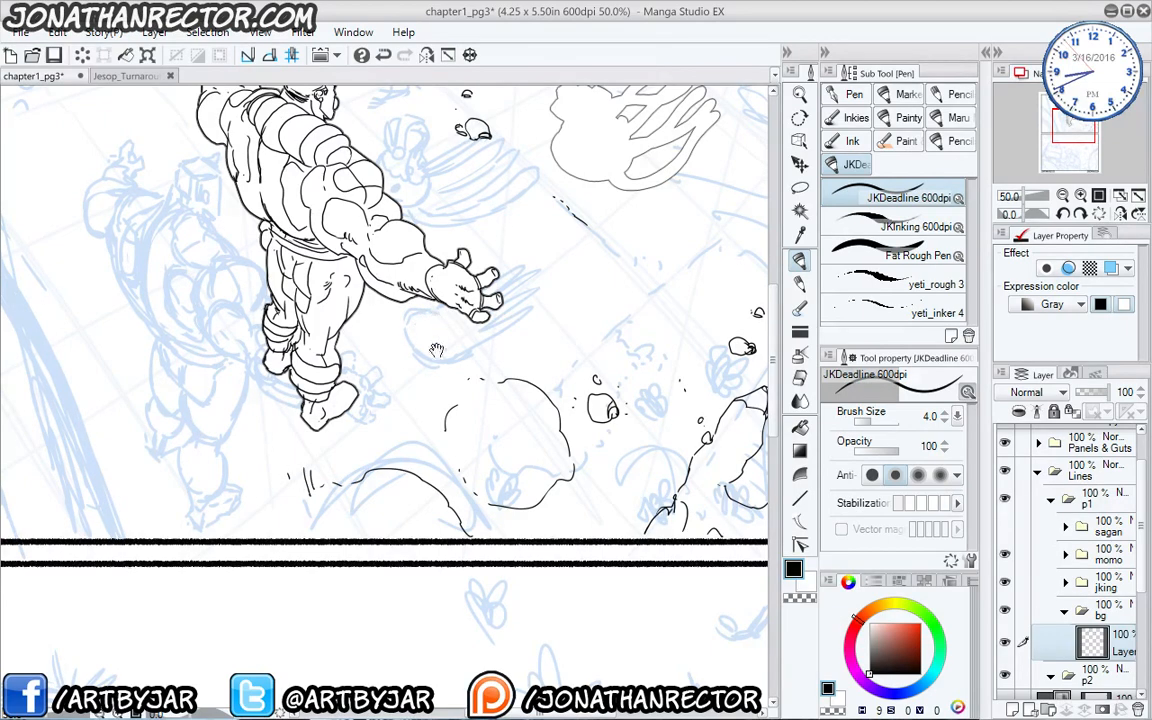
# Ink a clump of pointed coral and a sloping ledge line below the grey creature outline, near the panel's right border.
pyautogui.moveTo(441, 355); pyautogui.dragTo(297, 465)
pyautogui.moveTo(682, 402)
pyautogui.mouseDown()
pyautogui.moveTo(566, 350)
pyautogui.moveTo(597, 304)
pyautogui.mouseUp()
pyautogui.moveTo(592, 303)
pyautogui.mouseDown()
pyautogui.moveTo(605, 280)
pyautogui.moveTo(575, 315)
pyautogui.moveTo(578, 298)
pyautogui.mouseUp()
pyautogui.moveTo(580, 284); pyautogui.dragTo(574, 264)
pyautogui.moveTo(574, 266)
pyautogui.mouseDown()
pyautogui.moveTo(565, 312)
pyautogui.moveTo(547, 308)
pyautogui.moveTo(594, 319)
pyautogui.mouseUp()
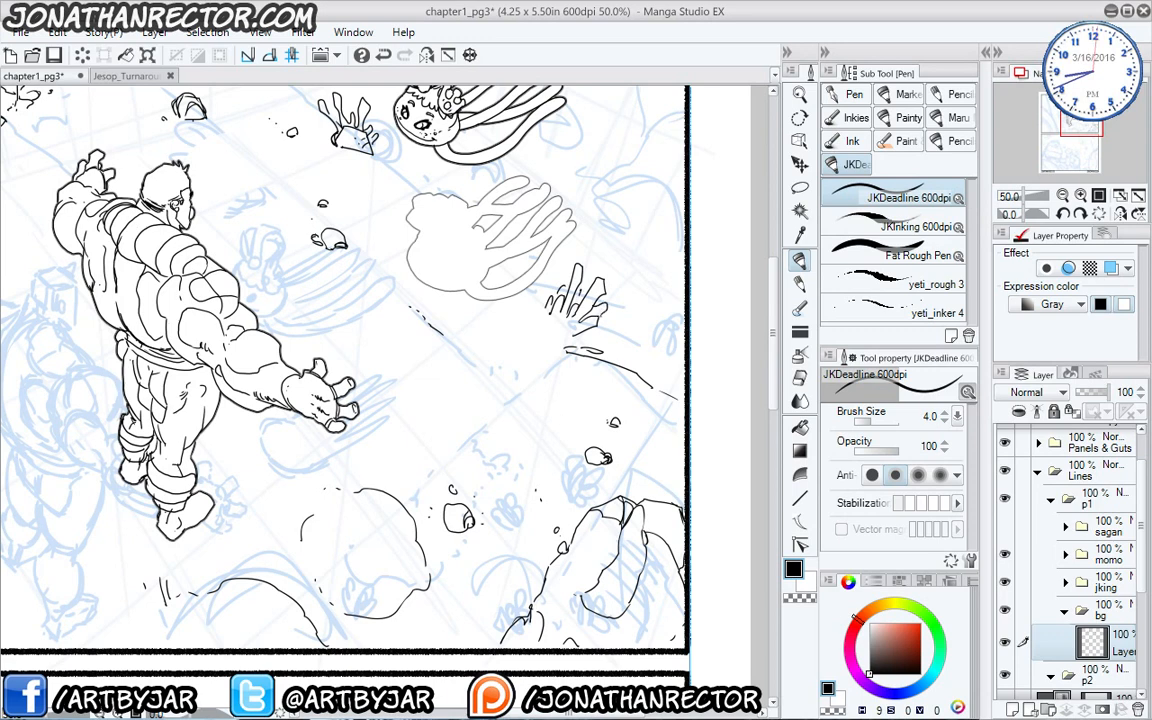
# Ink a second clump of short coral fronds directly beneath the sloping ledge line.
pyautogui.moveTo(580, 428); pyautogui.dragTo(608, 402)
pyautogui.moveTo(589, 406); pyautogui.dragTo(599, 374)
pyautogui.moveTo(597, 373); pyautogui.dragTo(575, 401)
pyautogui.moveTo(572, 375)
pyautogui.mouseDown()
pyautogui.moveTo(572, 402)
pyautogui.moveTo(565, 359)
pyautogui.mouseUp()
pyautogui.moveTo(566, 361); pyautogui.dragTo(560, 398)
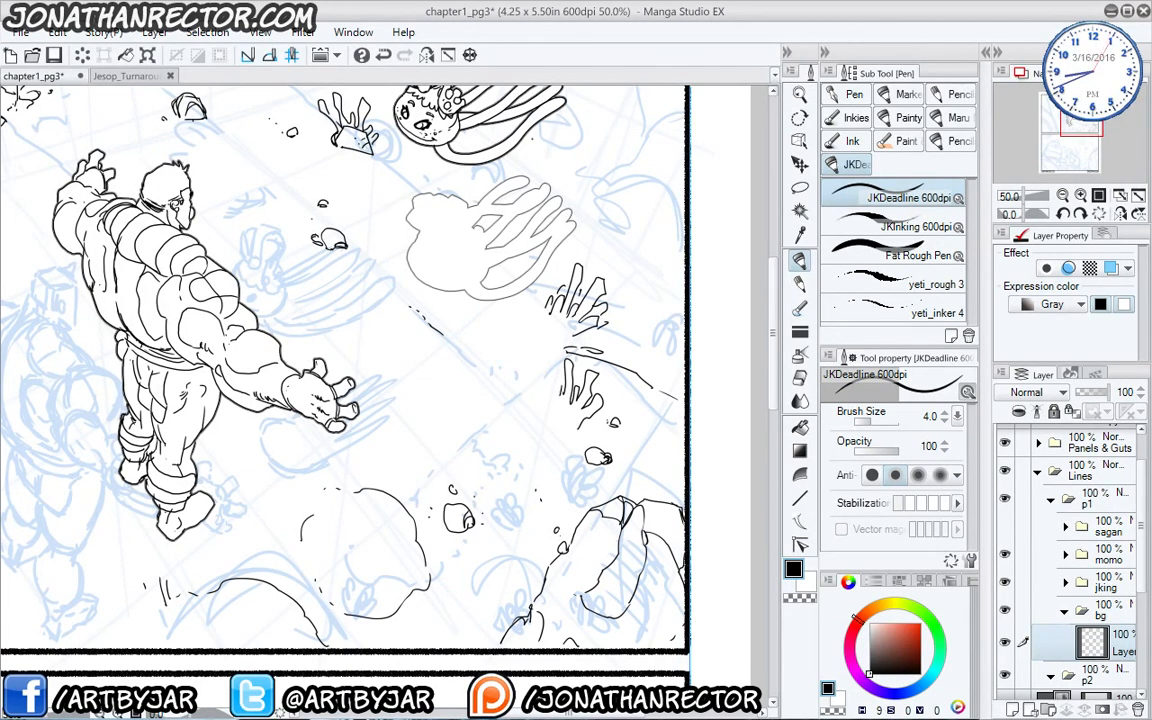
# Ink a large faceted rock against the right border, between the tentacled creature and the coral clump.
pyautogui.moveTo(540, 330); pyautogui.dragTo(503, 502)
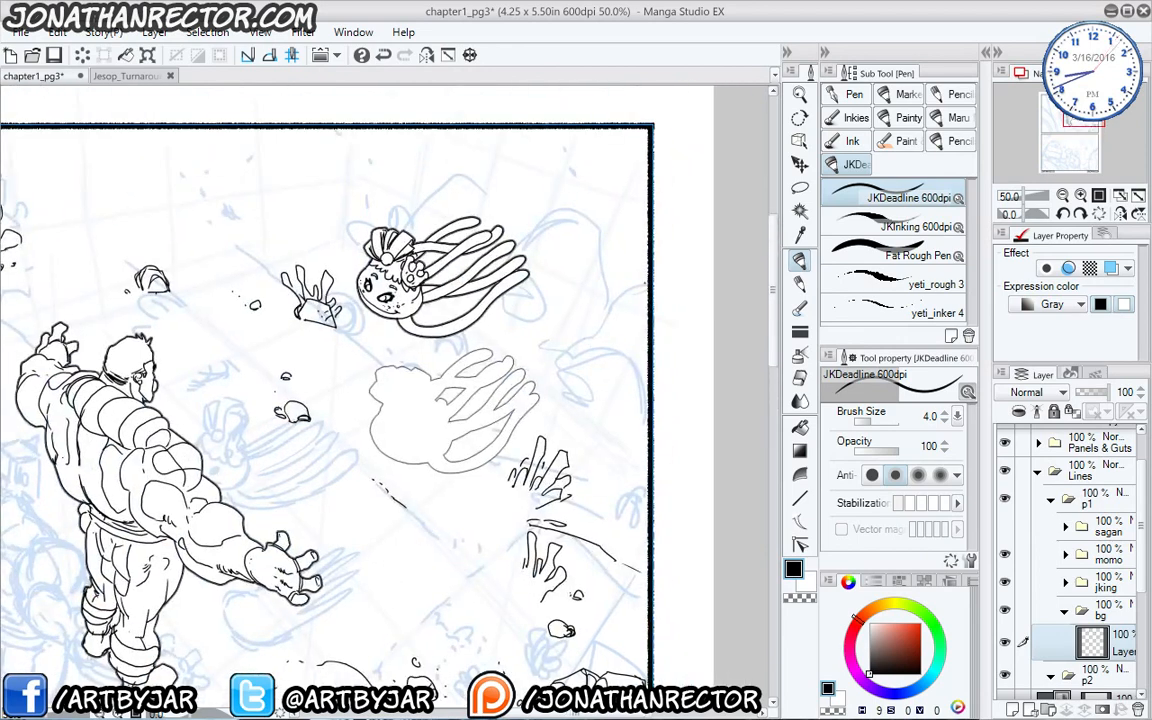
pyautogui.moveTo(649, 281)
pyautogui.mouseDown()
pyautogui.moveTo(578, 323)
pyautogui.moveTo(569, 345)
pyautogui.moveTo(600, 394)
pyautogui.mouseUp()
pyautogui.moveTo(572, 334)
pyautogui.mouseDown()
pyautogui.moveTo(602, 340)
pyautogui.moveTo(606, 393)
pyautogui.mouseUp()
# Examine the whole page and the second panel's sketch, returning to the first panel's background.
pyautogui.hotkey('ctrl', '-')
pyautogui.hotkey('ctrl', '-')
pyautogui.hotkey('ctrl', '-')
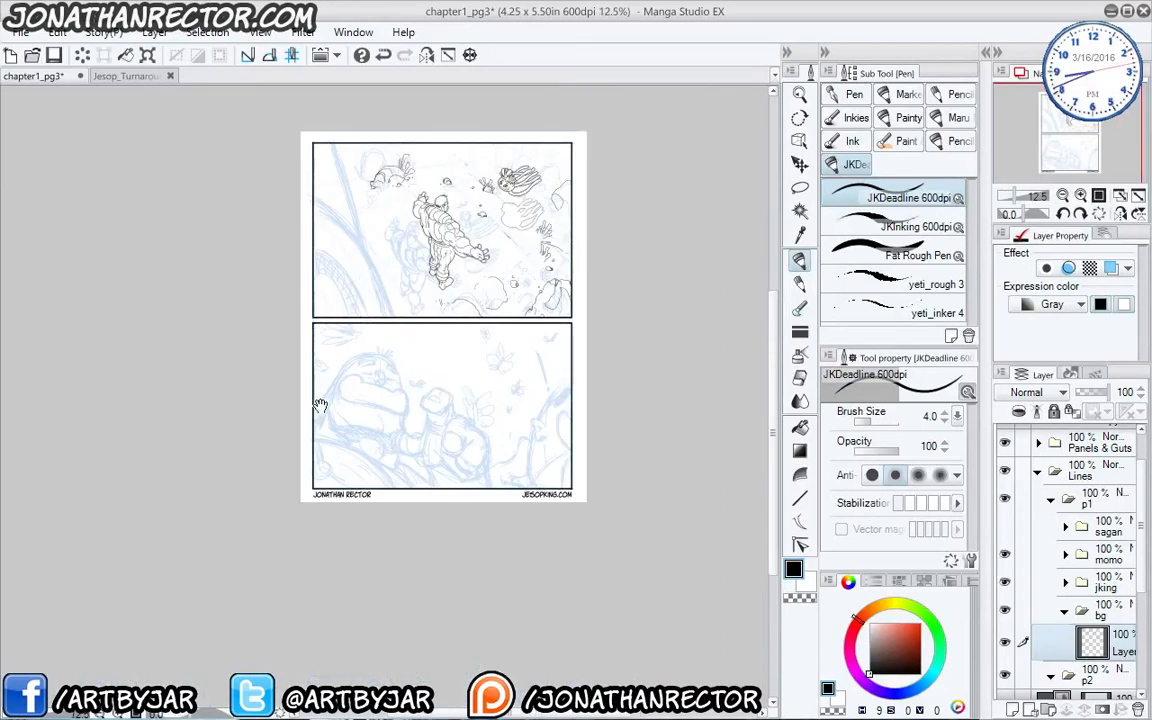
pyautogui.moveTo(290, 325); pyautogui.dragTo(291, 358)
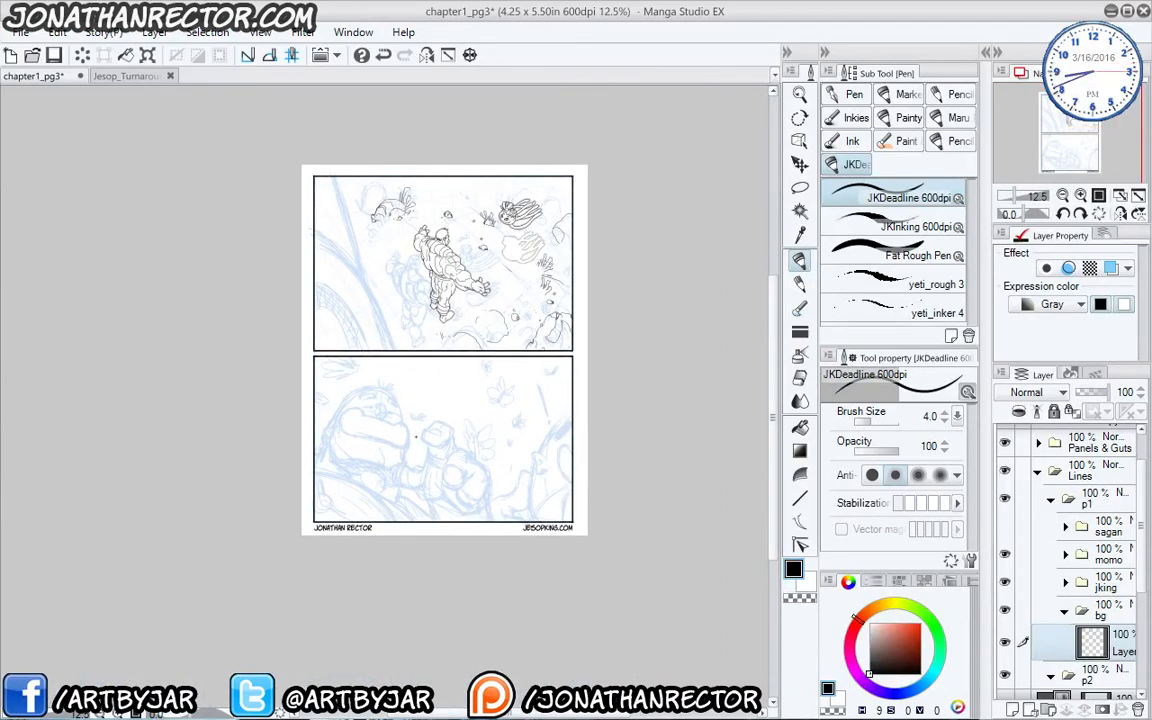
pyautogui.moveTo(418, 381); pyautogui.dragTo(567, 370)
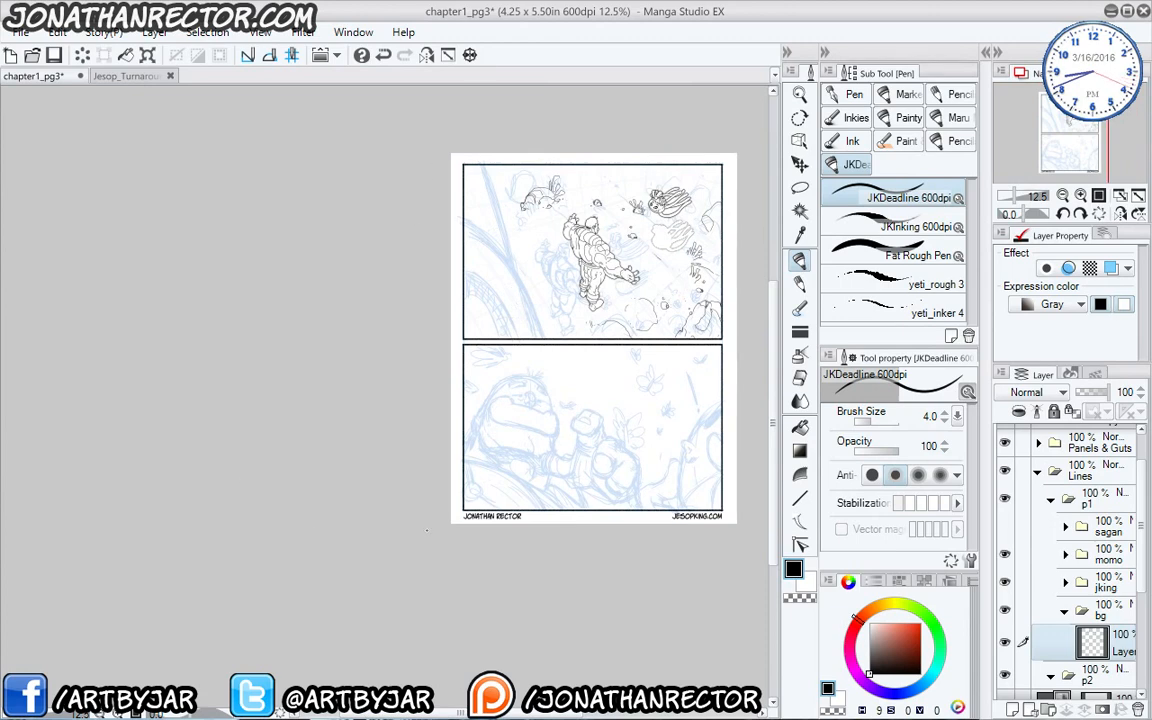
pyautogui.moveTo(247, 339); pyautogui.dragTo(232, 144)
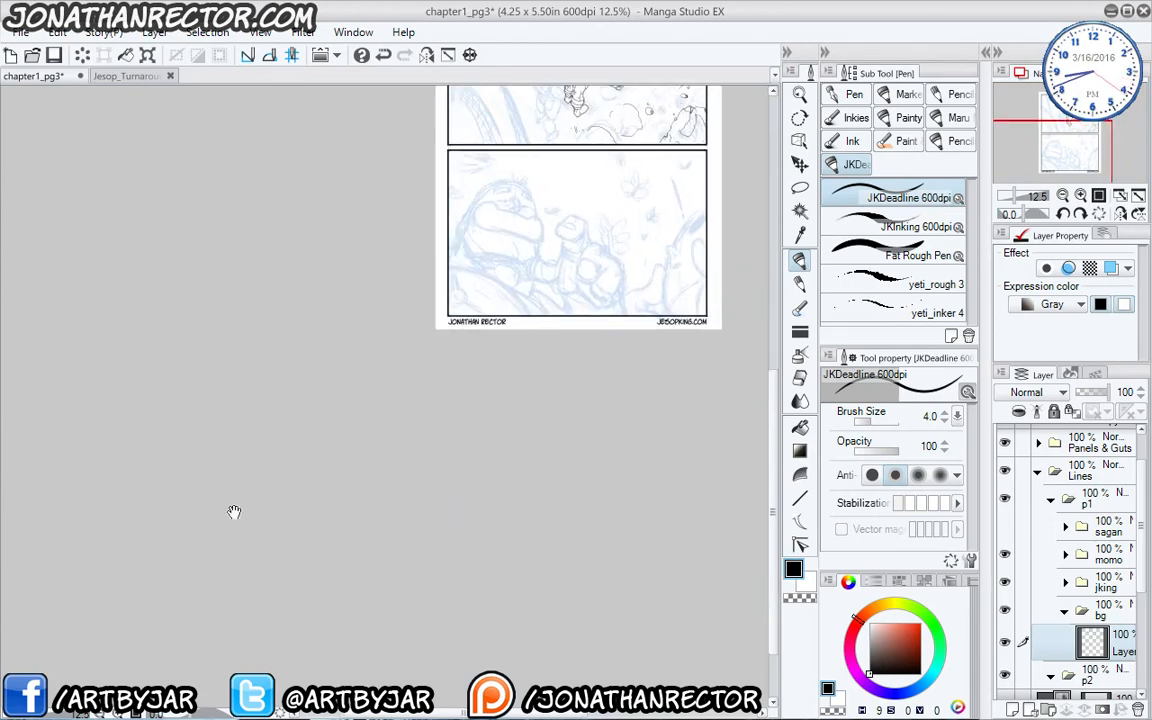
pyautogui.moveTo(406, 327); pyautogui.dragTo(411, 462)
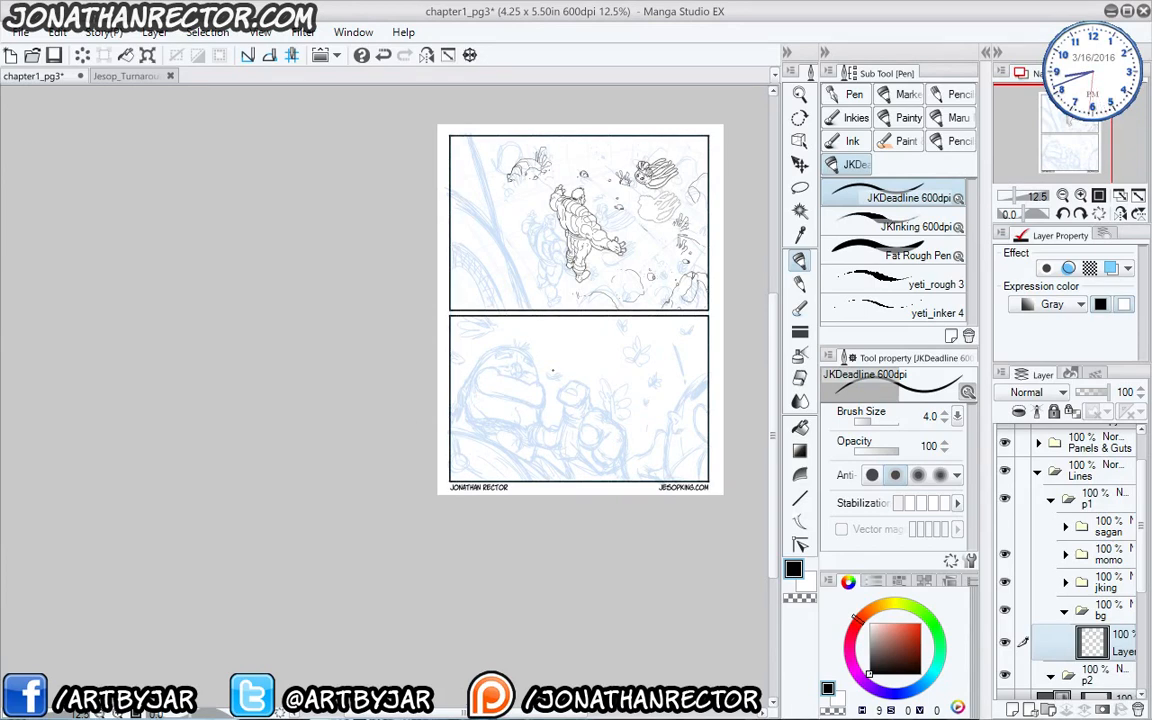
pyautogui.scroll(4, 552, 371)
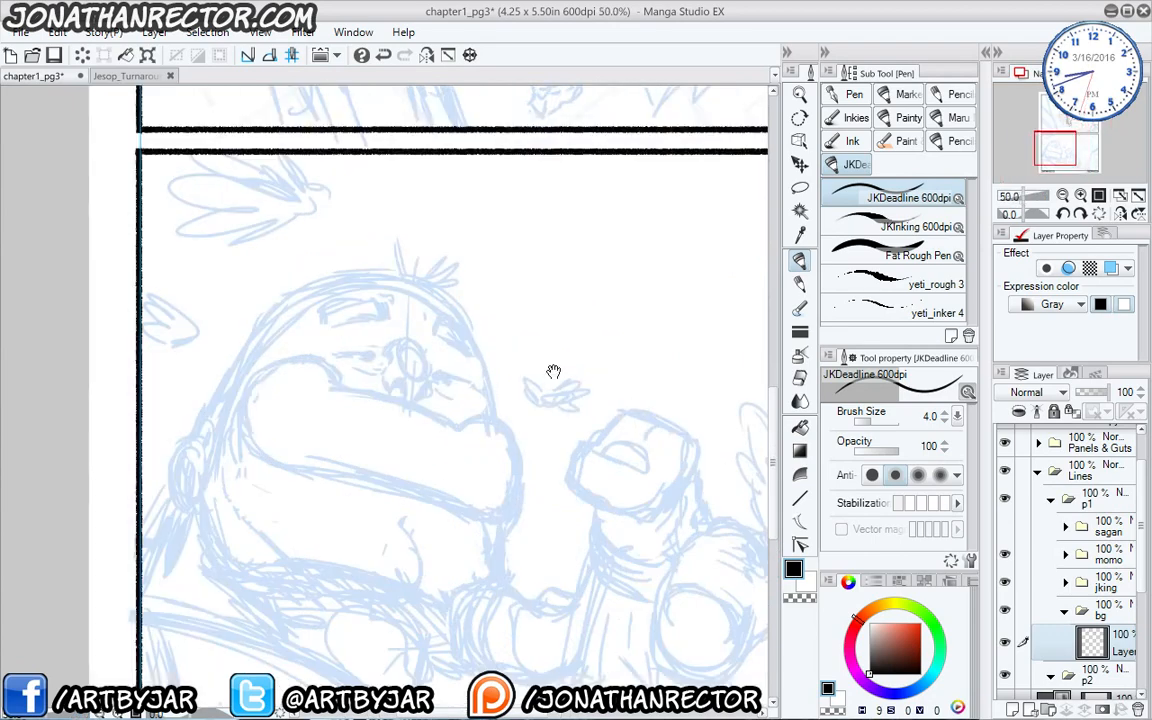
pyautogui.moveTo(660, 90); pyautogui.dragTo(381, 465)
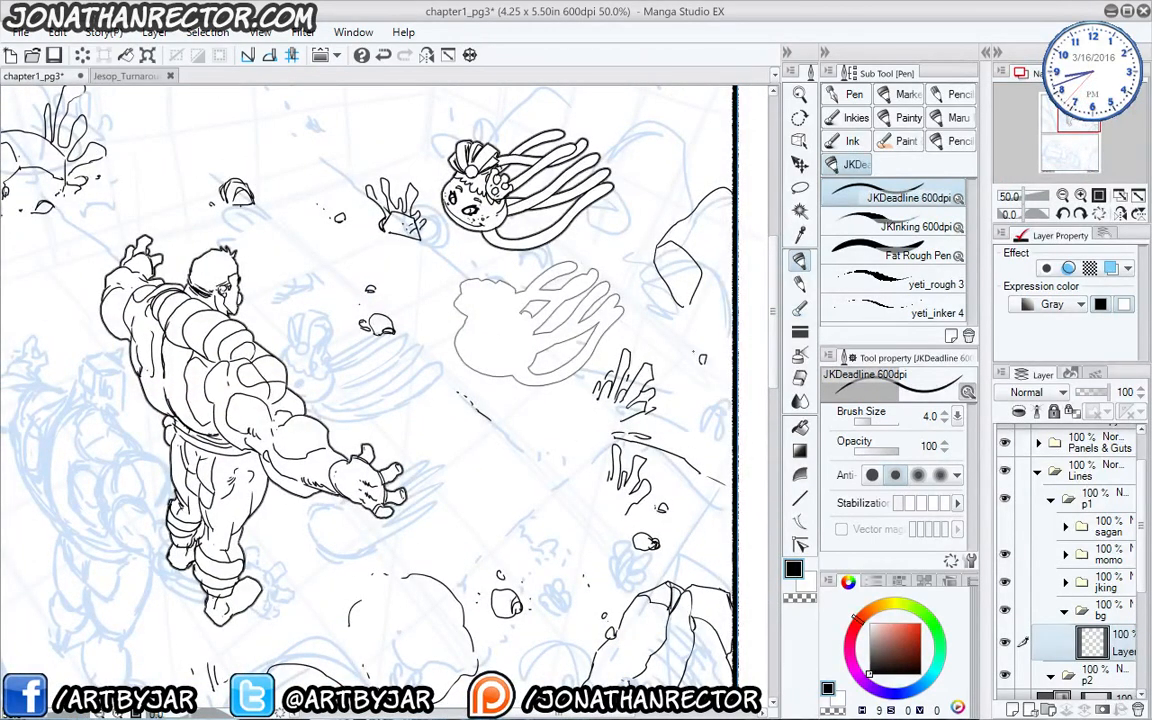
# Ink an angular rock top and coral fronds behind the faceted right-hand rock, with small stones and a ground contour below.
pyautogui.moveTo(598, 197)
pyautogui.mouseDown()
pyautogui.moveTo(570, 229)
pyautogui.moveTo(598, 208)
pyautogui.moveTo(577, 181)
pyautogui.moveTo(569, 221)
pyautogui.mouseUp()
pyautogui.moveTo(732, 149)
pyautogui.mouseDown()
pyautogui.moveTo(653, 174)
pyautogui.moveTo(648, 187)
pyautogui.mouseUp()
pyautogui.moveTo(655, 168)
pyautogui.mouseDown()
pyautogui.moveTo(697, 181)
pyautogui.moveTo(692, 200)
pyautogui.mouseUp()
pyautogui.moveTo(685, 158)
pyautogui.mouseDown()
pyautogui.moveTo(701, 160)
pyautogui.moveTo(714, 190)
pyautogui.mouseUp()
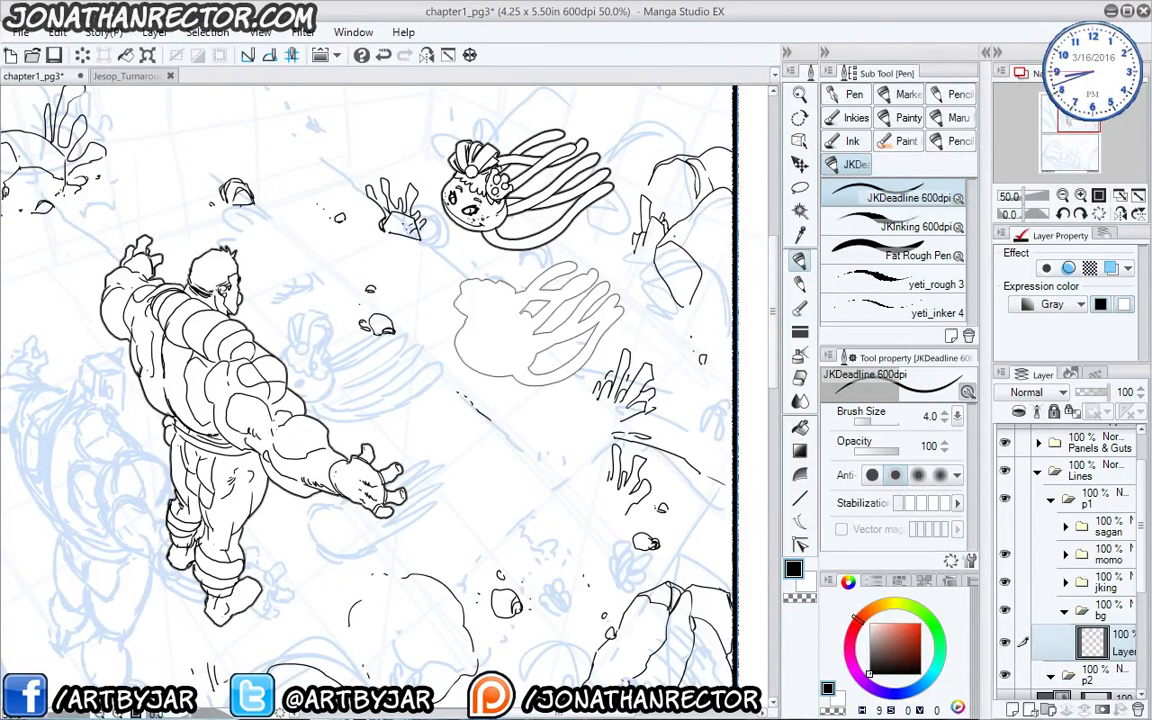
pyautogui.moveTo(620, 200)
pyautogui.mouseDown()
pyautogui.moveTo(645, 220)
pyautogui.moveTo(657, 266)
pyautogui.mouseUp()
pyautogui.moveTo(654, 327); pyautogui.dragTo(662, 305)
pyautogui.moveTo(739, 347); pyautogui.dragTo(687, 385)
# Ink a rock with frond tips in the upper-right corner and a low grassy ground contour above the tentacled creature.
pyautogui.moveTo(504, 243); pyautogui.dragTo(472, 454)
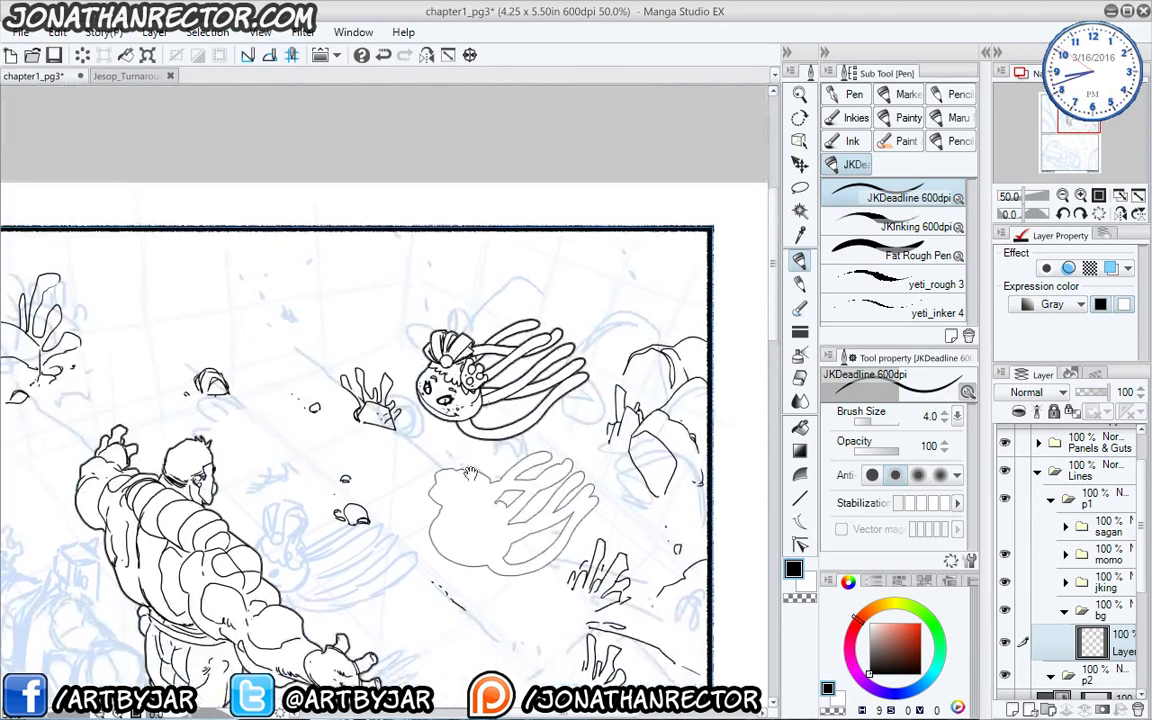
pyautogui.moveTo(707, 268)
pyautogui.mouseDown()
pyautogui.moveTo(657, 276)
pyautogui.moveTo(612, 322)
pyautogui.moveTo(665, 286)
pyautogui.moveTo(683, 322)
pyautogui.moveTo(669, 329)
pyautogui.mouseUp()
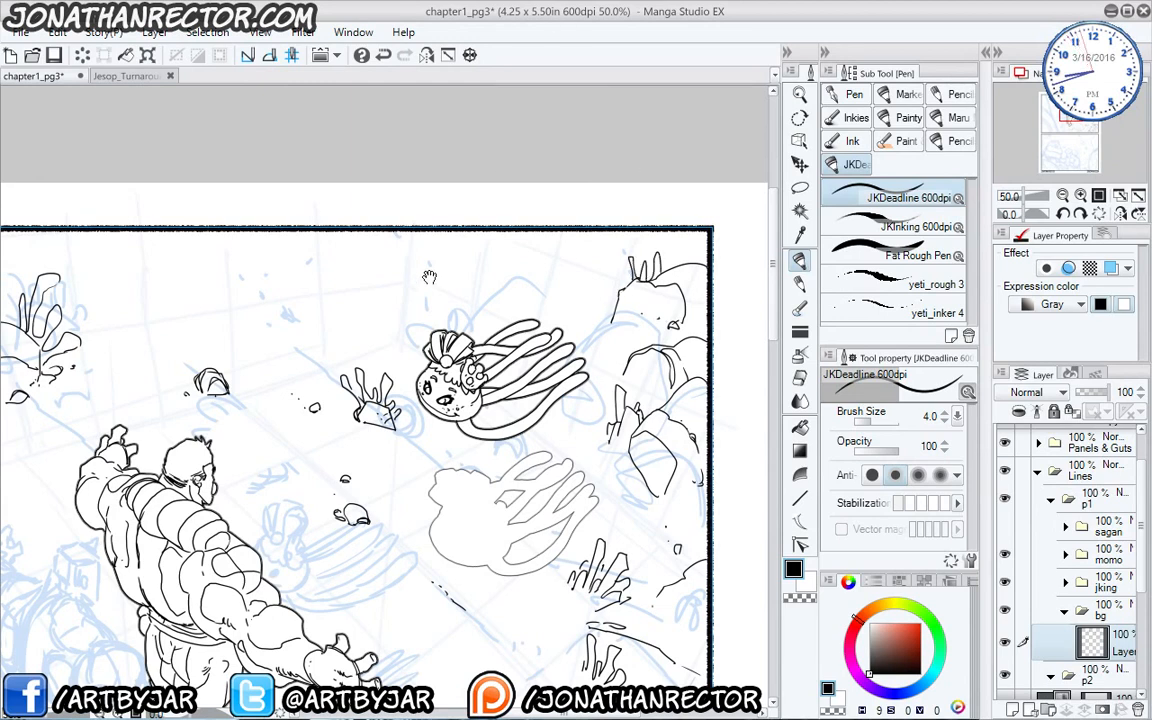
pyautogui.moveTo(386, 250); pyautogui.dragTo(466, 250)
pyautogui.moveTo(578, 304); pyautogui.dragTo(544, 295)
pyautogui.moveTo(527, 292)
pyautogui.mouseDown()
pyautogui.moveTo(486, 253)
pyautogui.moveTo(455, 276)
pyautogui.mouseUp()
pyautogui.moveTo(530, 273)
pyautogui.mouseDown()
pyautogui.moveTo(546, 292)
pyautogui.moveTo(524, 278)
pyautogui.moveTo(528, 292)
pyautogui.moveTo(557, 291)
pyautogui.mouseUp()
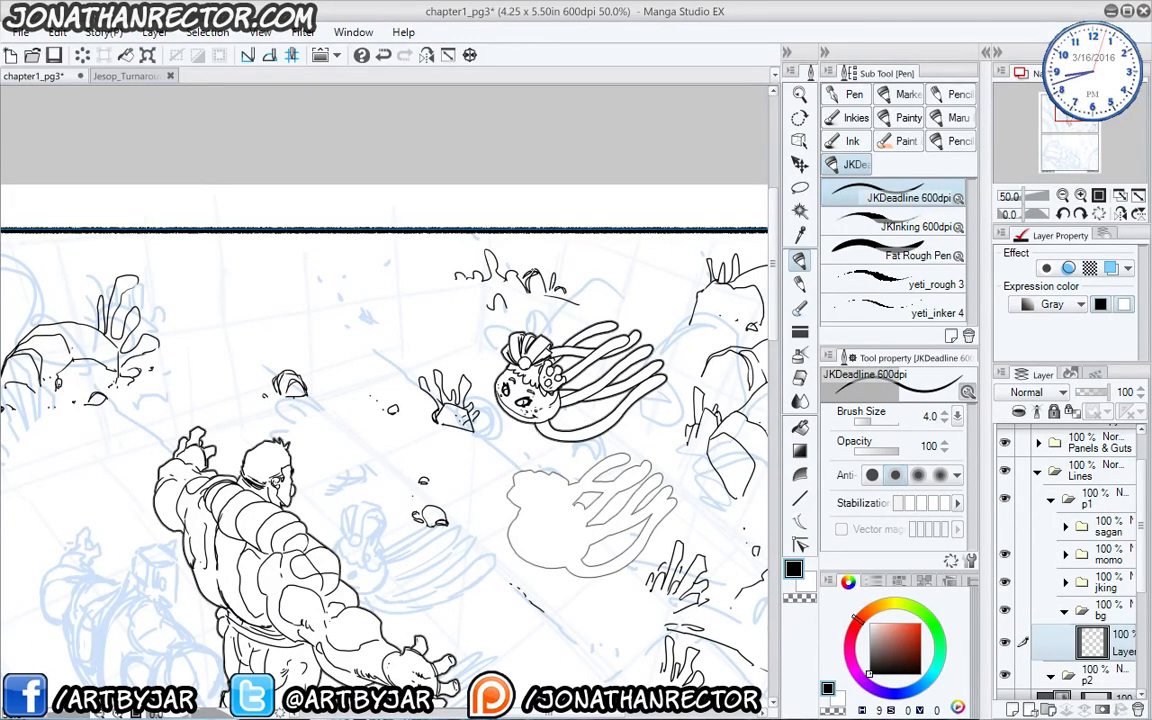
# Add grass blades to the upper ground contour and extend it leftward with broken dashes.
pyautogui.moveTo(523, 250); pyautogui.dragTo(535, 271)
pyautogui.moveTo(528, 257); pyautogui.dragTo(523, 273)
pyautogui.moveTo(405, 278)
pyautogui.mouseDown()
pyautogui.moveTo(443, 258)
pyautogui.moveTo(452, 280)
pyautogui.moveTo(486, 262)
pyautogui.moveTo(412, 261)
pyautogui.mouseUp()
pyautogui.moveTo(410, 380); pyautogui.dragTo(416, 298)
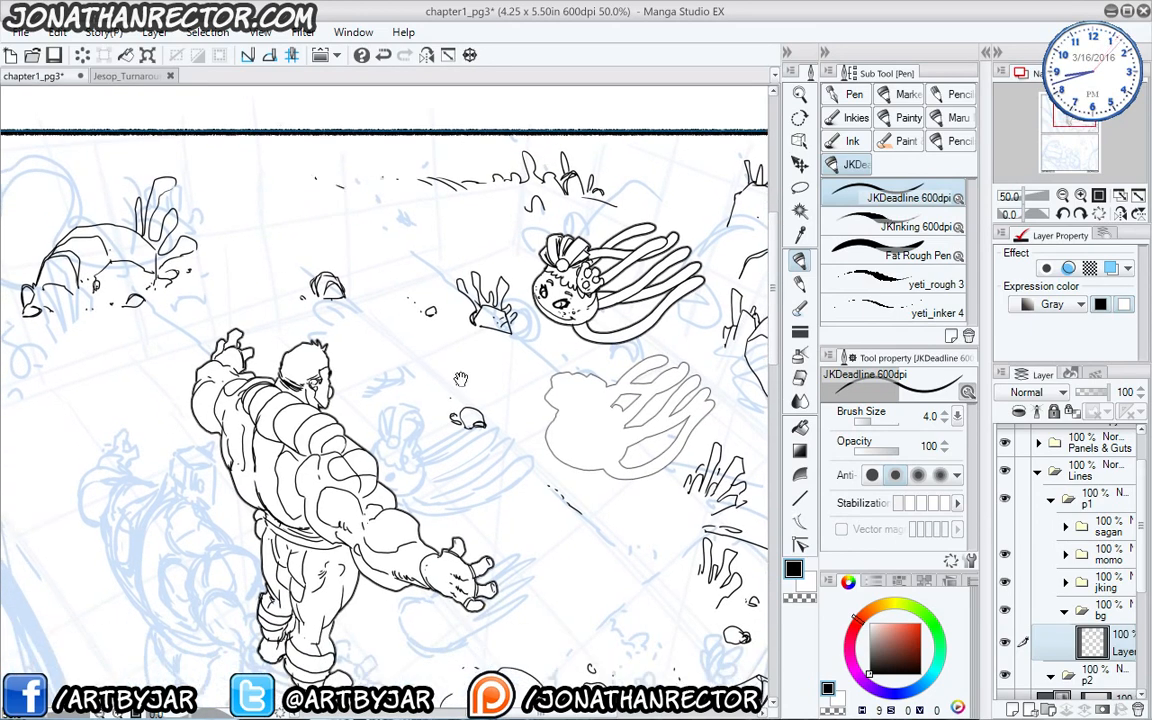
# Ink a jagged rock contour left of the sketched figure and a small pointed stone above it.
pyautogui.moveTo(475, 375); pyautogui.dragTo(428, 297)
pyautogui.moveTo(449, 390); pyautogui.dragTo(424, 256)
pyautogui.moveTo(292, 491); pyautogui.dragTo(350, 444)
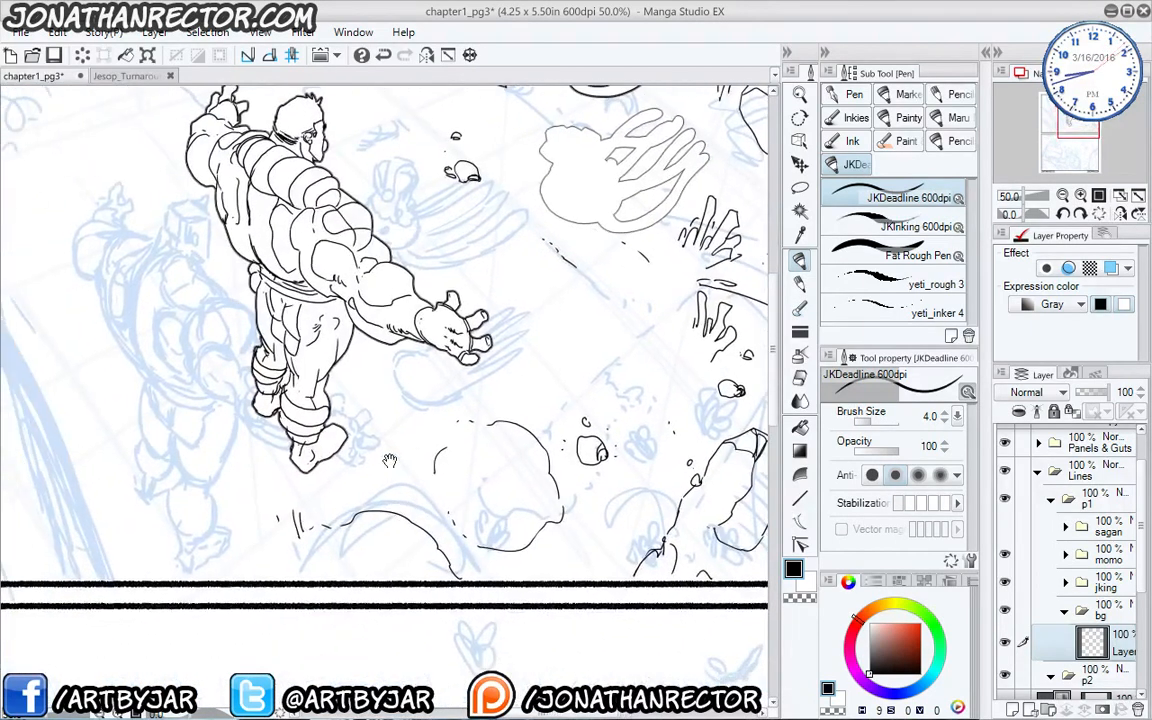
pyautogui.moveTo(164, 475); pyautogui.dragTo(300, 488)
pyautogui.moveTo(211, 517); pyautogui.dragTo(332, 620)
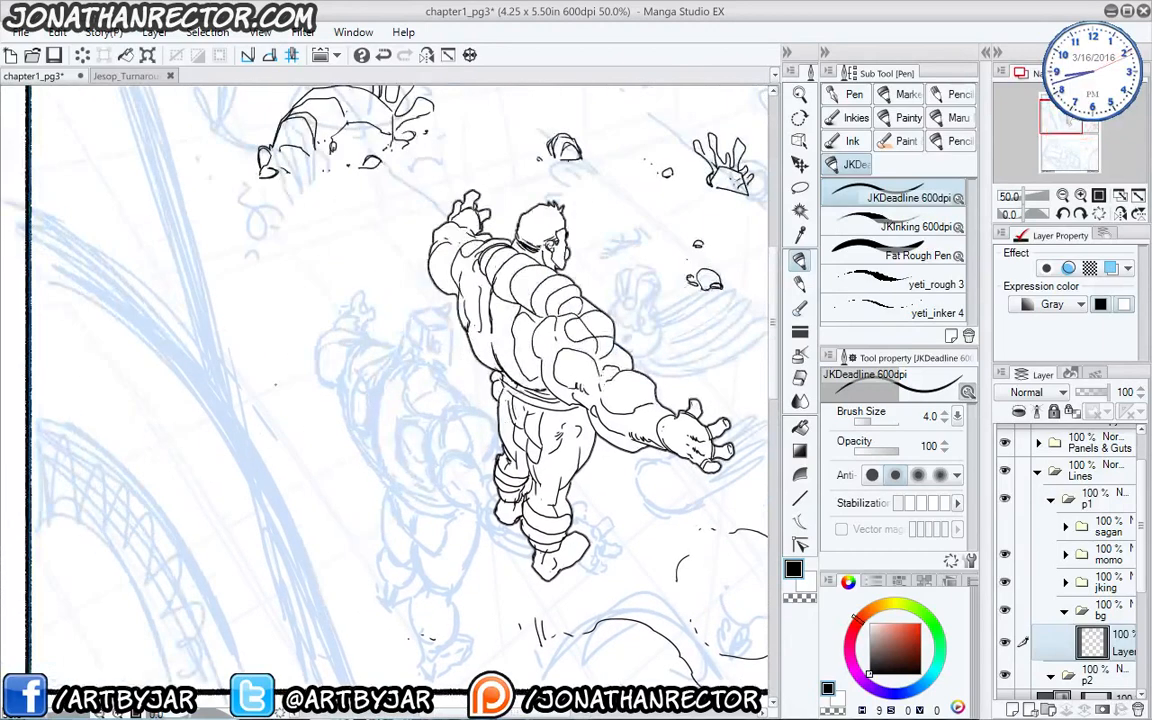
pyautogui.moveTo(278, 384)
pyautogui.mouseDown()
pyautogui.moveTo(309, 416)
pyautogui.moveTo(310, 447)
pyautogui.mouseUp()
pyautogui.moveTo(307, 456); pyautogui.dragTo(241, 394)
pyautogui.moveTo(208, 316); pyautogui.dragTo(245, 381)
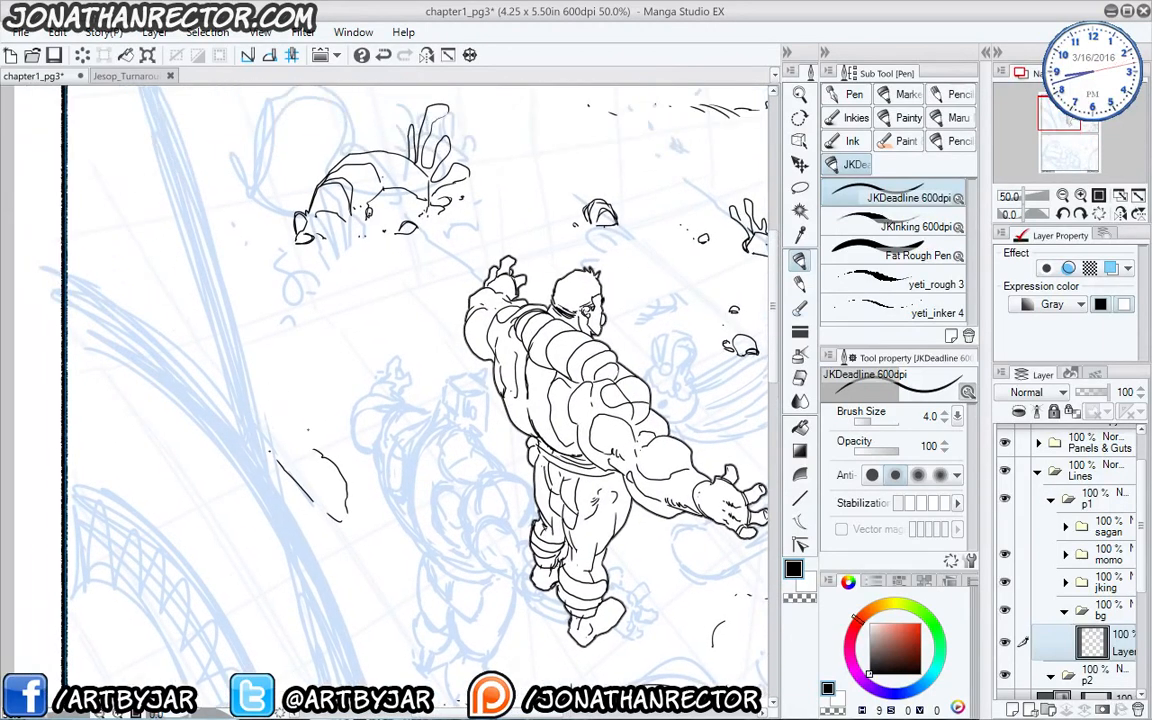
pyautogui.moveTo(302, 503); pyautogui.dragTo(316, 504)
pyautogui.moveTo(272, 375)
pyautogui.mouseDown()
pyautogui.moveTo(298, 457)
pyautogui.moveTo(312, 402)
pyautogui.moveTo(302, 377)
pyautogui.mouseUp()
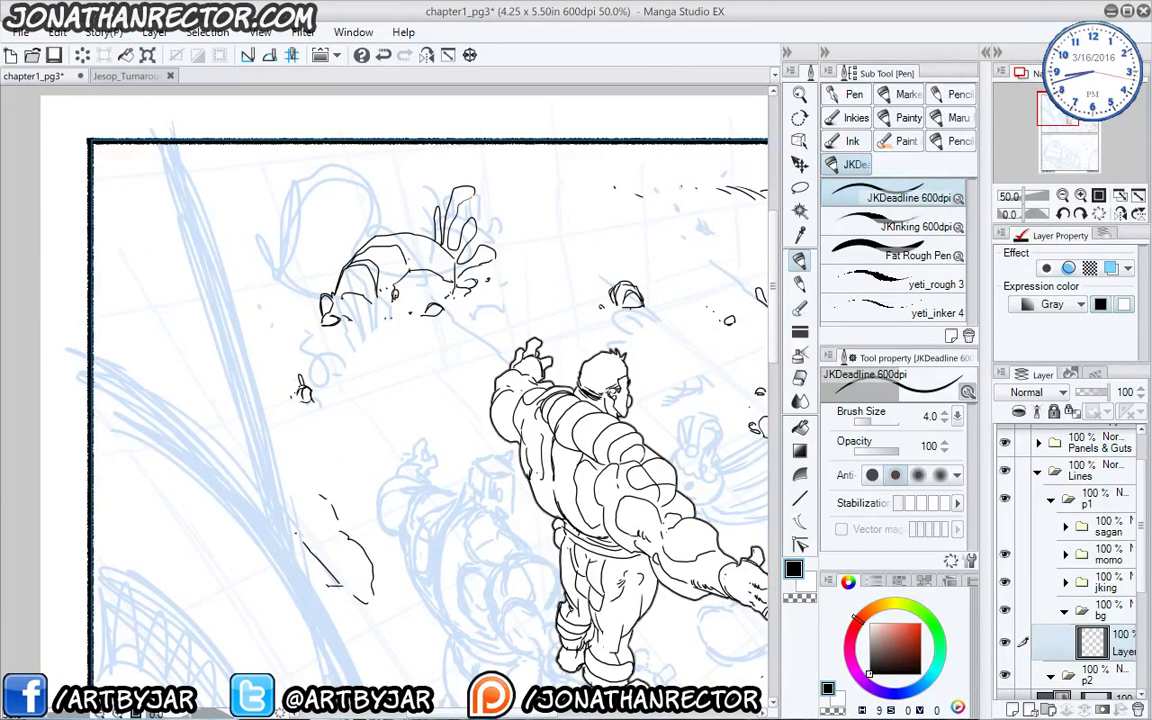
# Ink a tall upright slab of rock behind the upper-left mound, with its inner facet lines and fronds beside it.
pyautogui.moveTo(301, 310); pyautogui.dragTo(326, 363)
pyautogui.moveTo(416, 284)
pyautogui.mouseDown()
pyautogui.moveTo(418, 253)
pyautogui.moveTo(328, 275)
pyautogui.moveTo(318, 321)
pyautogui.mouseUp()
pyautogui.moveTo(316, 331); pyautogui.dragTo(327, 351)
pyautogui.moveTo(380, 222)
pyautogui.mouseDown()
pyautogui.moveTo(356, 241)
pyautogui.moveTo(332, 348)
pyautogui.moveTo(345, 353)
pyautogui.mouseUp()
pyautogui.moveTo(331, 313); pyautogui.dragTo(320, 332)
pyautogui.moveTo(342, 243); pyautogui.dragTo(358, 240)
pyautogui.moveTo(338, 243)
pyautogui.mouseDown()
pyautogui.moveTo(432, 284)
pyautogui.moveTo(434, 239)
pyautogui.mouseUp()
pyautogui.moveTo(434, 239); pyautogui.dragTo(450, 284)
pyautogui.moveTo(449, 262); pyautogui.dragTo(452, 285)
# Surround the upper-left rocks with coral and seaweed fronds on both sides.
pyautogui.moveTo(321, 304)
pyautogui.mouseDown()
pyautogui.moveTo(313, 290)
pyautogui.moveTo(317, 326)
pyautogui.mouseUp()
pyautogui.moveTo(318, 334); pyautogui.dragTo(304, 325)
pyautogui.moveTo(311, 334)
pyautogui.mouseDown()
pyautogui.moveTo(323, 354)
pyautogui.moveTo(309, 354)
pyautogui.mouseUp()
pyautogui.moveTo(295, 338); pyautogui.dragTo(292, 347)
pyautogui.moveTo(298, 352); pyautogui.dragTo(307, 355)
pyautogui.moveTo(263, 314); pyautogui.dragTo(259, 302)
pyautogui.moveTo(259, 302)
pyautogui.mouseDown()
pyautogui.moveTo(258, 267)
pyautogui.moveTo(252, 304)
pyautogui.mouseUp()
pyautogui.moveTo(249, 312); pyautogui.dragTo(236, 297)
pyautogui.moveTo(232, 305)
pyautogui.mouseDown()
pyautogui.moveTo(230, 266)
pyautogui.moveTo(240, 295)
pyautogui.mouseUp()
pyautogui.moveTo(248, 276)
pyautogui.mouseDown()
pyautogui.moveTo(252, 294)
pyautogui.moveTo(301, 268)
pyautogui.moveTo(299, 324)
pyautogui.moveTo(290, 228)
pyautogui.mouseUp()
pyautogui.moveTo(290, 228)
pyautogui.mouseDown()
pyautogui.moveTo(327, 262)
pyautogui.moveTo(380, 187)
pyautogui.mouseUp()
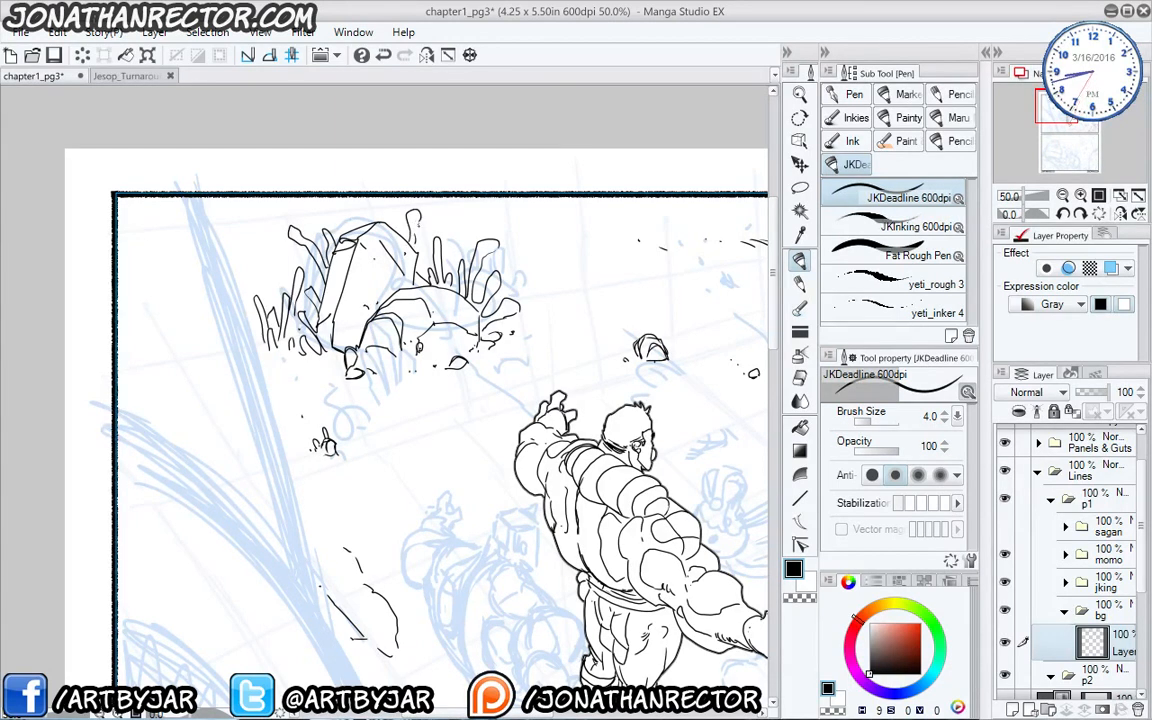
pyautogui.moveTo(448, 256); pyautogui.dragTo(439, 256)
pyautogui.moveTo(506, 285); pyautogui.dragTo(513, 262)
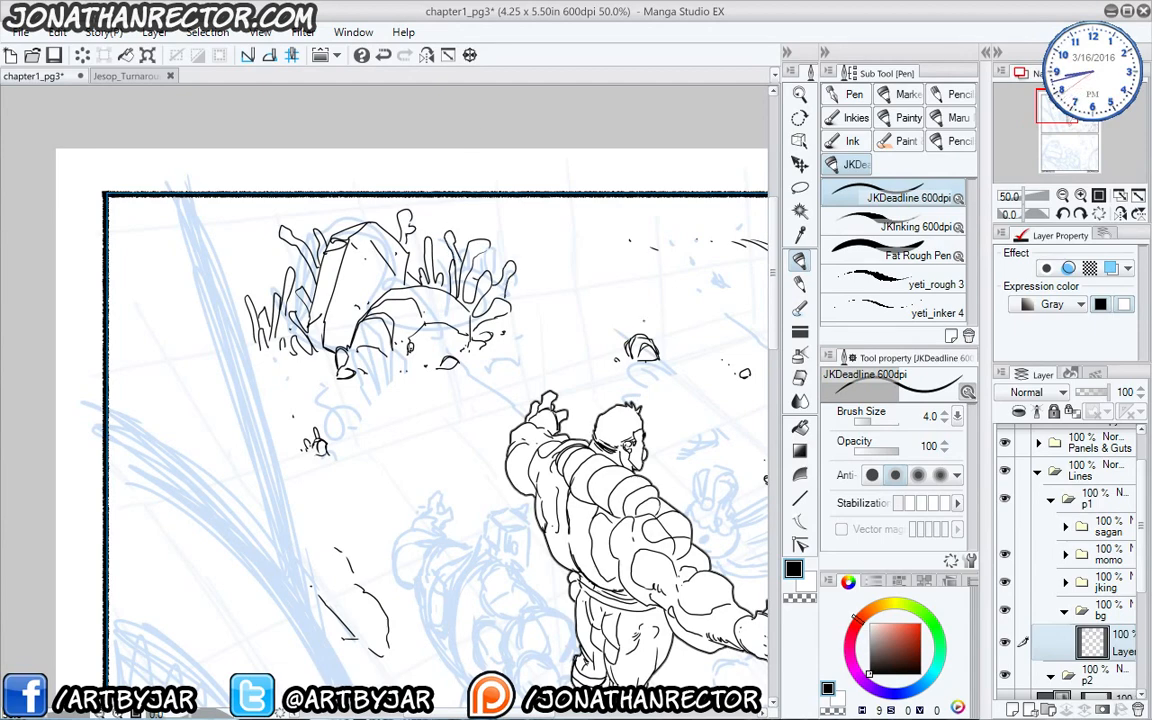
# Ink a small pointed rock with grass tufts and specks near the panel's upper border, right of the upright slab.
pyautogui.moveTo(540, 326)
pyautogui.mouseDown()
pyautogui.moveTo(403, 387)
pyautogui.moveTo(354, 359)
pyautogui.mouseUp()
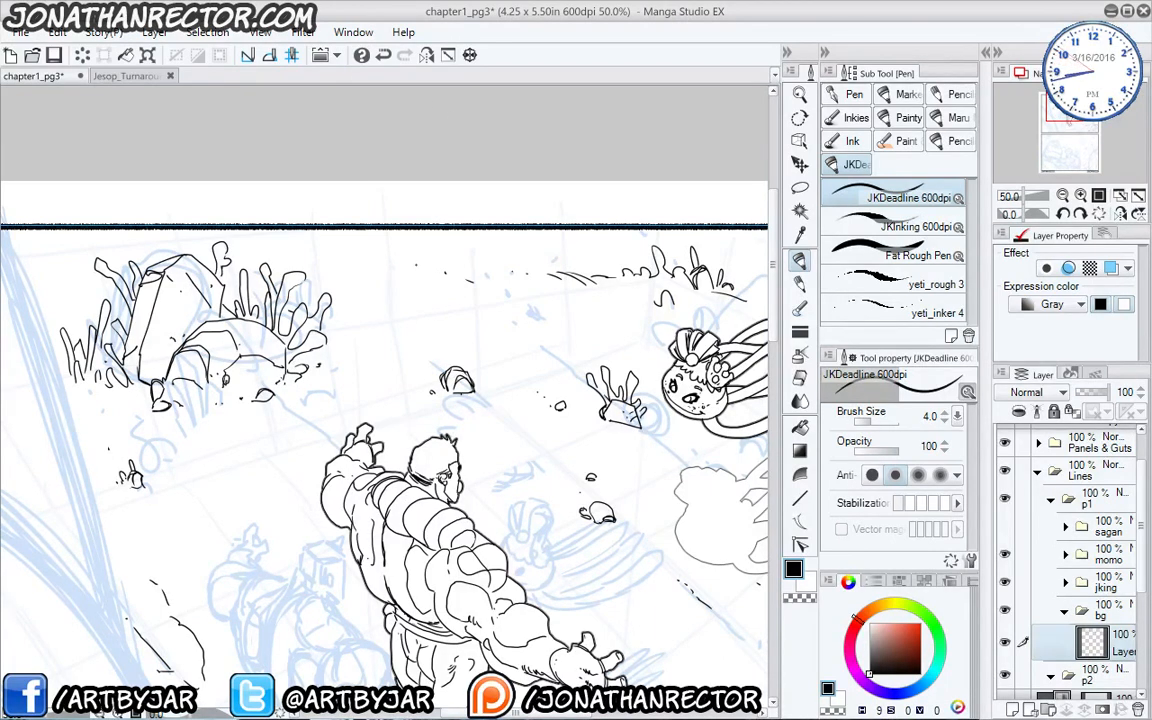
pyautogui.moveTo(411, 258)
pyautogui.mouseDown()
pyautogui.moveTo(416, 267)
pyautogui.moveTo(386, 262)
pyautogui.mouseUp()
pyautogui.click(403, 258)
pyautogui.click(396, 262)
pyautogui.click(396, 250)
pyautogui.moveTo(371, 240)
pyautogui.mouseDown()
pyautogui.moveTo(374, 263)
pyautogui.moveTo(362, 256)
pyautogui.moveTo(362, 267)
pyautogui.mouseUp()
pyautogui.moveTo(363, 265); pyautogui.dragTo(372, 257)
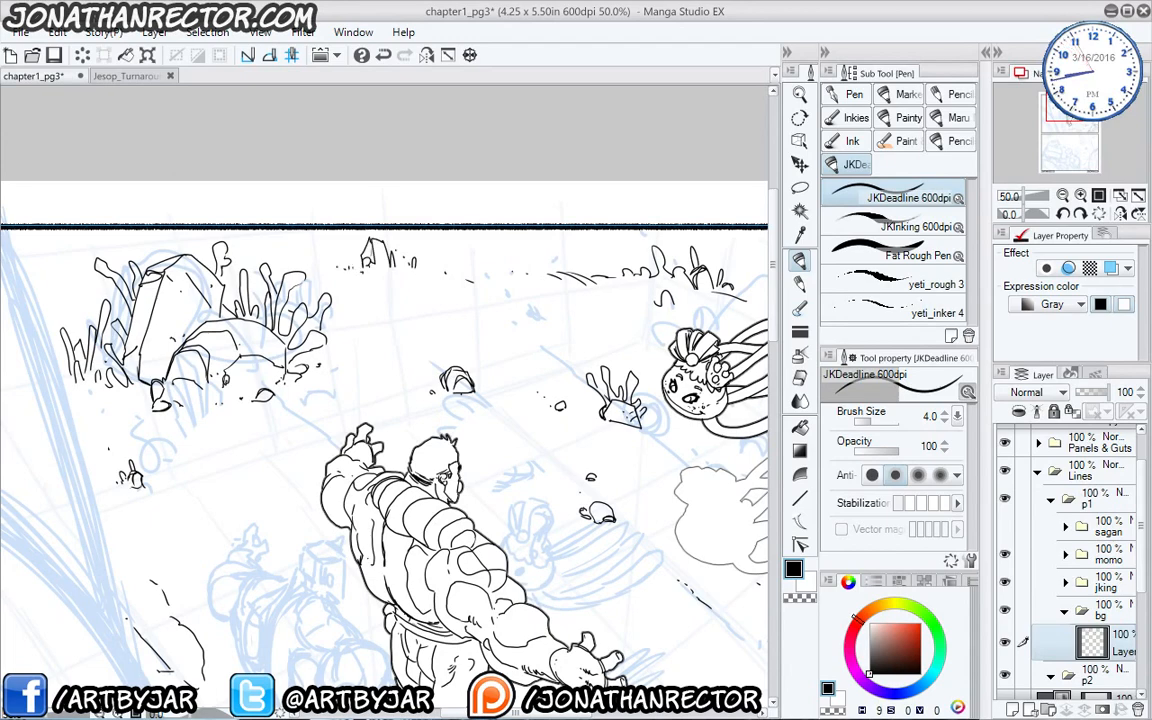
# Ink a small rock over the blue sketched figure and scatter specks around it.
pyautogui.moveTo(333, 451); pyautogui.dragTo(373, 138)
pyautogui.moveTo(389, 342)
pyautogui.mouseDown()
pyautogui.moveTo(409, 357)
pyautogui.moveTo(380, 363)
pyautogui.moveTo(406, 367)
pyautogui.mouseUp()
pyautogui.click(403, 375)
pyautogui.moveTo(332, 434); pyautogui.dragTo(302, 451)
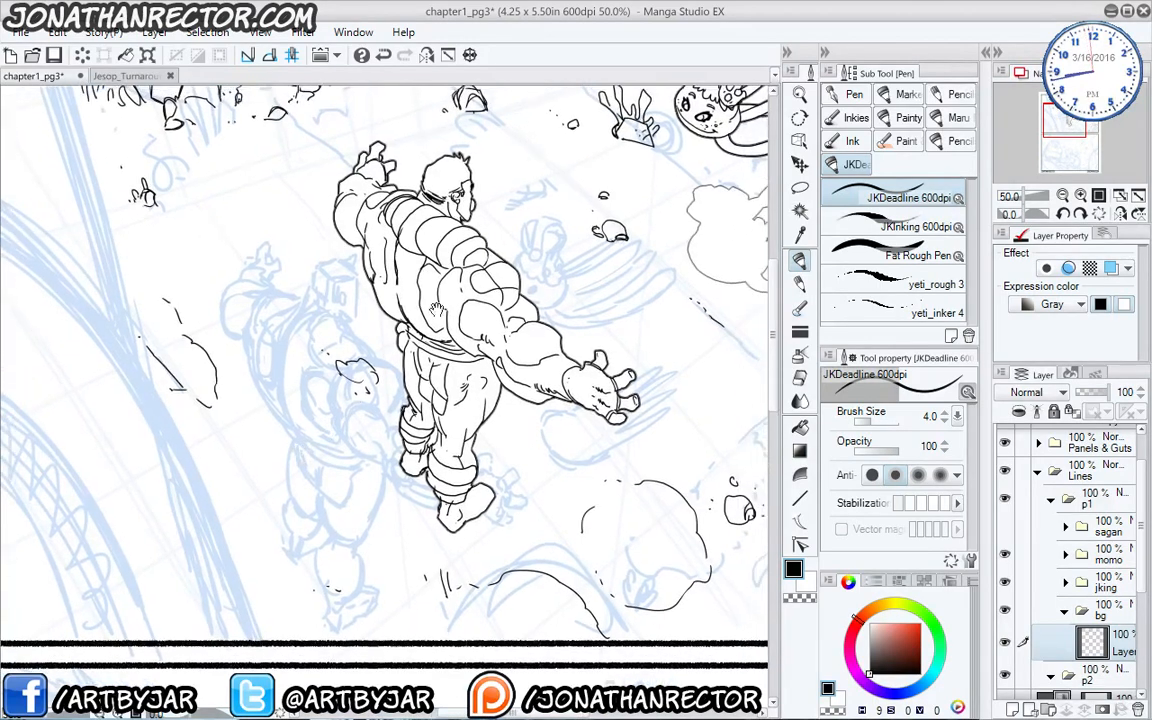
# Ink a small domed rock against the panel's lower border, beneath the rounded boulder, and add nearby specks.
pyautogui.moveTo(627, 451); pyautogui.dragTo(476, 398)
pyautogui.moveTo(537, 490); pyautogui.dragTo(496, 438)
pyautogui.moveTo(552, 531)
pyautogui.mouseDown()
pyautogui.moveTo(488, 518)
pyautogui.moveTo(526, 506)
pyautogui.moveTo(553, 532)
pyautogui.mouseUp()
pyautogui.moveTo(520, 386); pyautogui.dragTo(457, 450)
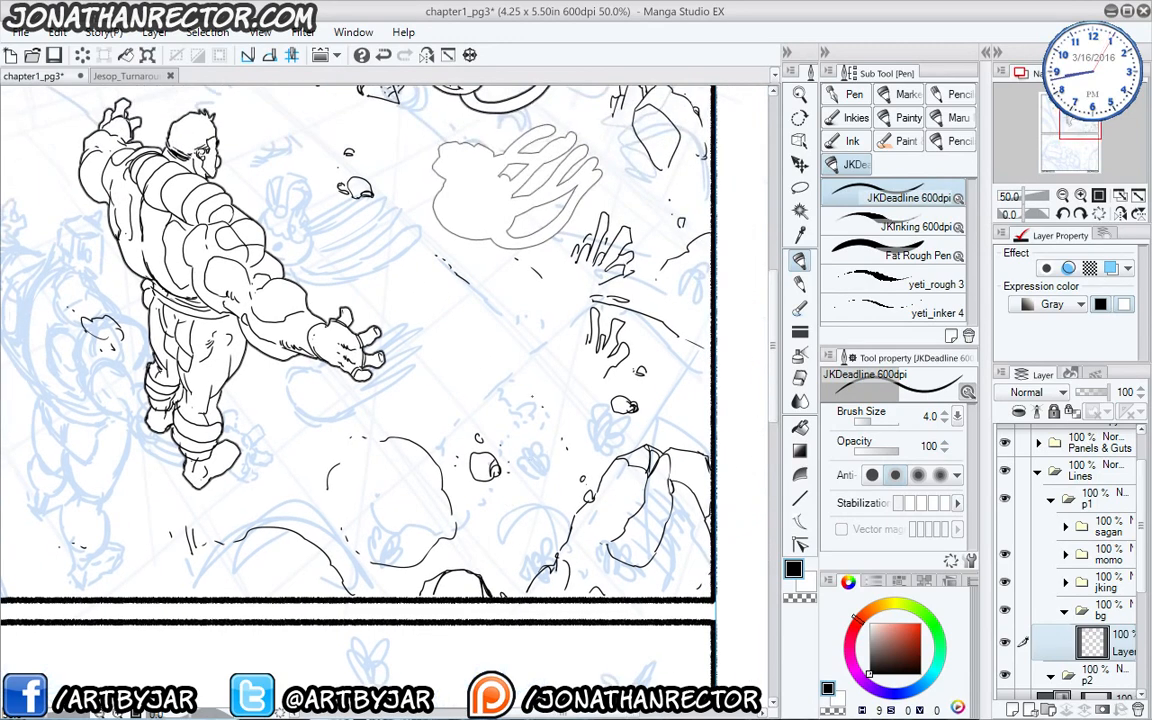
# Ink a curved rock contour in the lower-left area and a broken ground contour around the inked character's feet.
pyautogui.moveTo(400, 300); pyautogui.dragTo(602, 577)
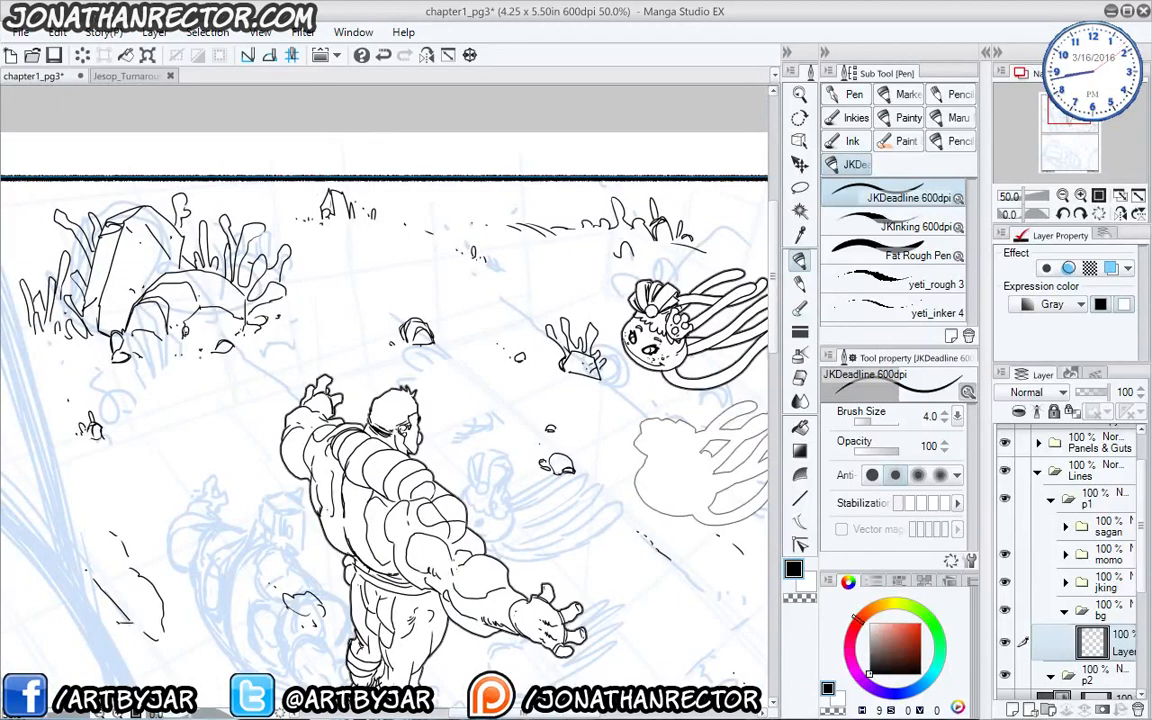
pyautogui.moveTo(94, 527); pyautogui.dragTo(464, 287)
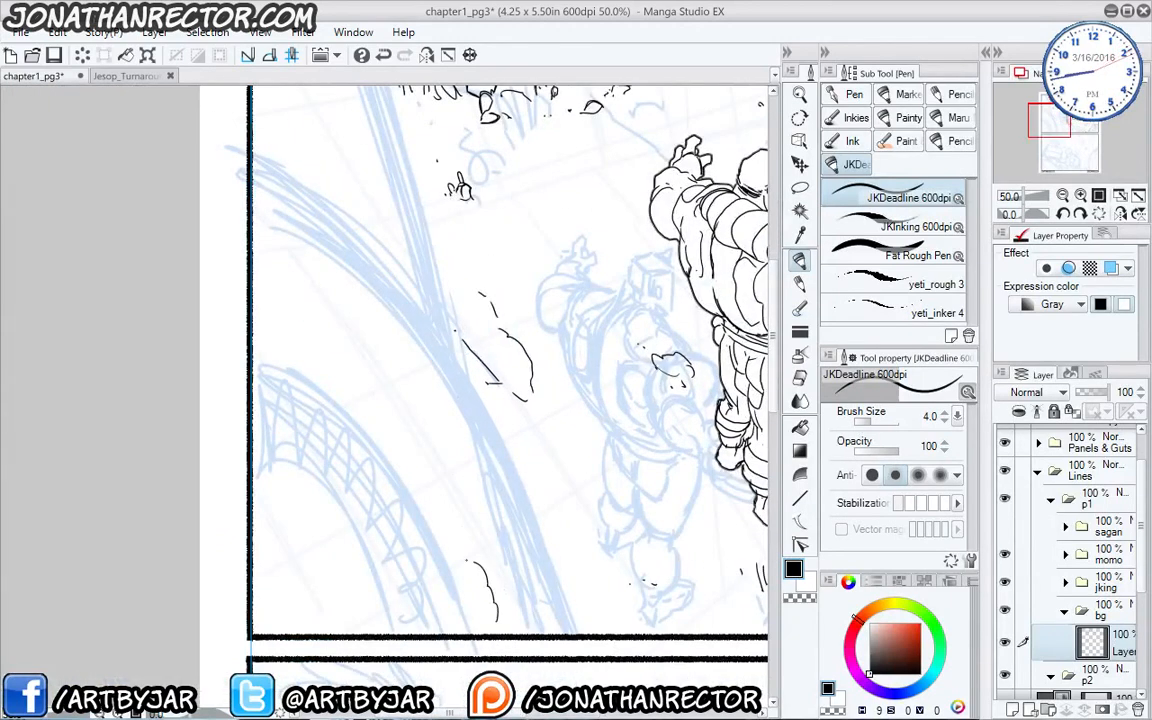
pyautogui.moveTo(430, 470); pyautogui.dragTo(297, 480)
pyautogui.moveTo(568, 470)
pyautogui.mouseDown()
pyautogui.moveTo(586, 465)
pyautogui.moveTo(534, 474)
pyautogui.moveTo(584, 445)
pyautogui.mouseUp()
pyautogui.moveTo(661, 473); pyautogui.dragTo(703, 514)
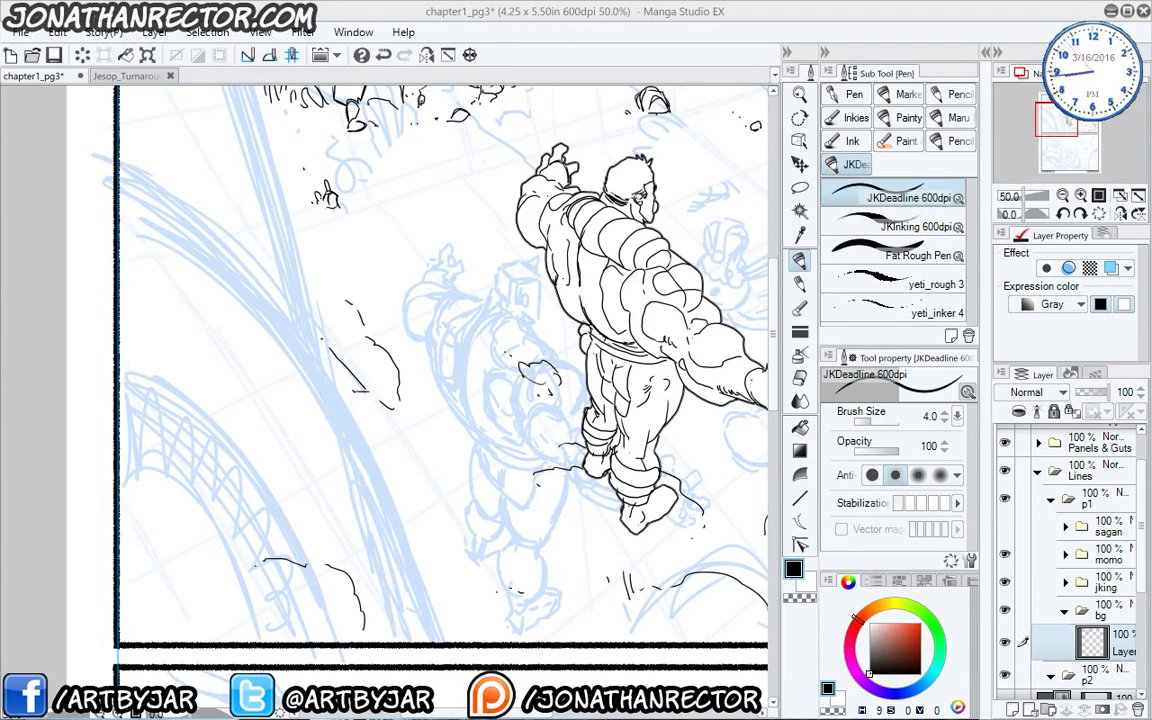
# Switch to the web browser to view the Amazon page for The 4-Hour Workweek, and close the browser.
pyautogui.moveTo(1151, 250); pyautogui.dragTo(517, 126)
pyautogui.doubleClick(531, 153)
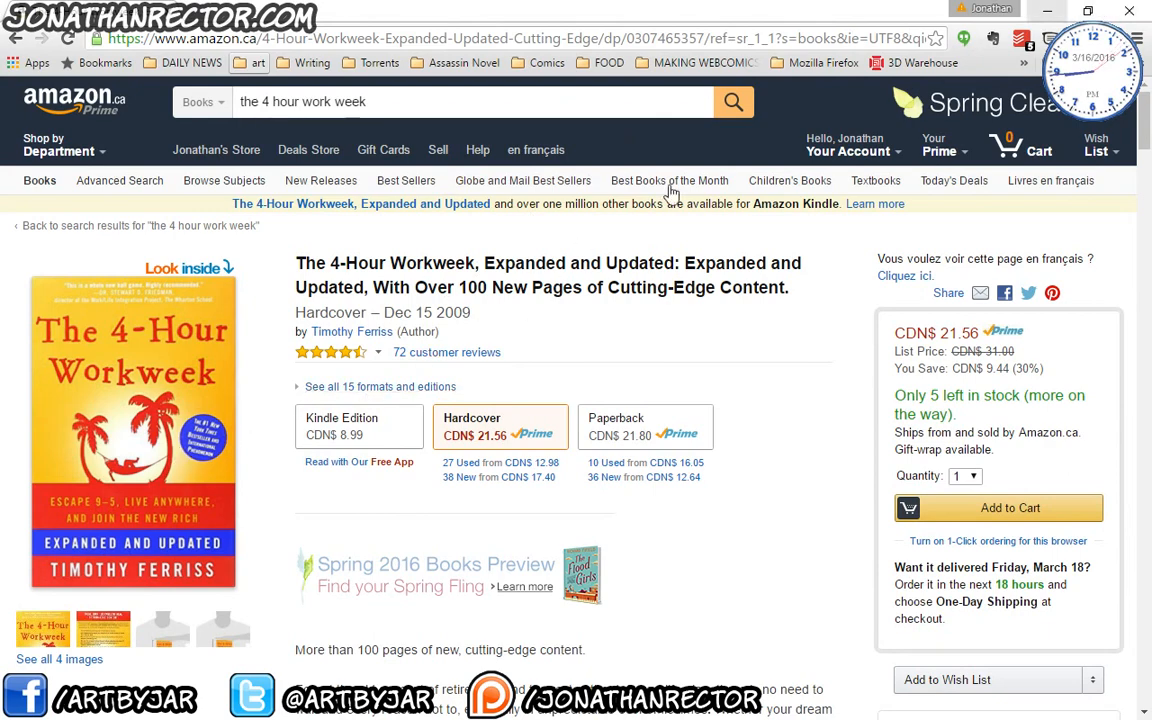
pyautogui.click(1130, 12)
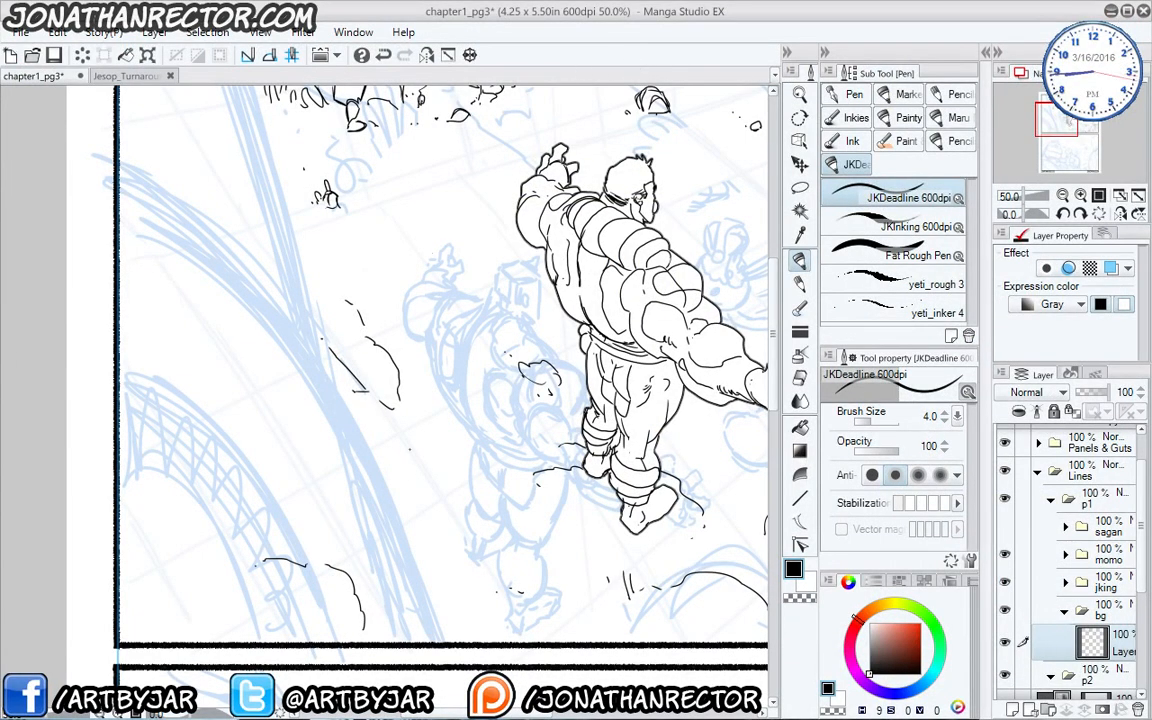
# Scatter small pebble specks over the open ground around the inked character.
pyautogui.moveTo(409, 529); pyautogui.dragTo(310, 637)
pyautogui.moveTo(669, 201); pyautogui.dragTo(592, 354)
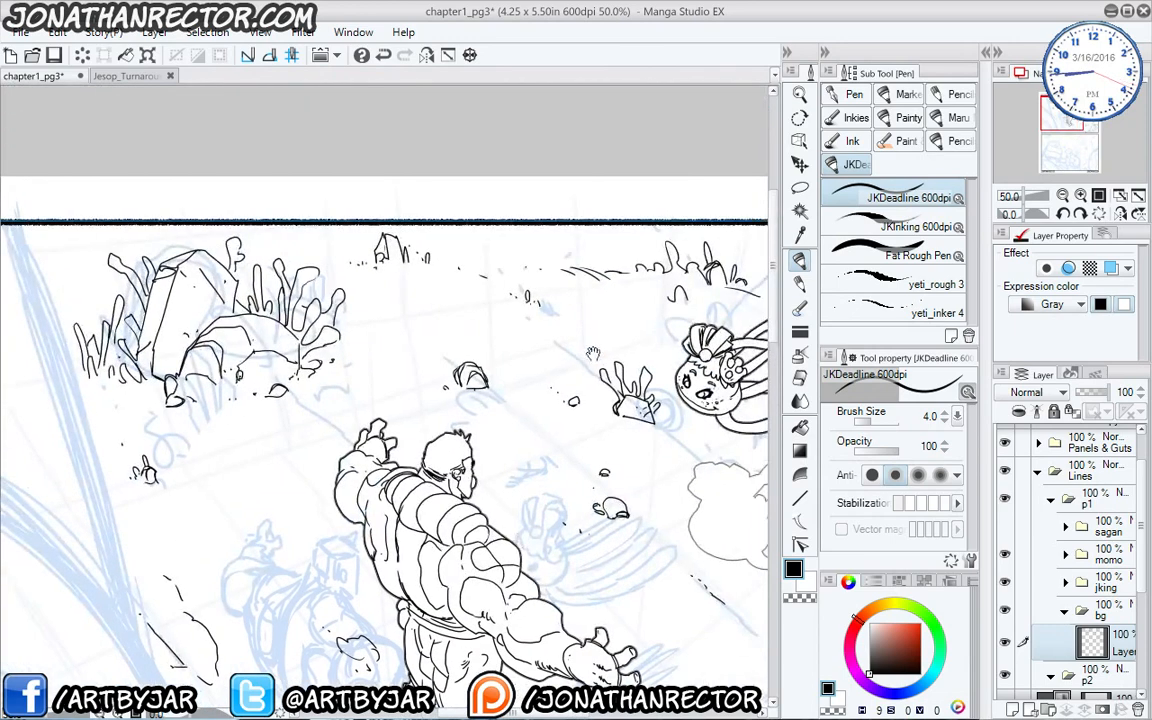
pyautogui.moveTo(677, 541); pyautogui.dragTo(534, 414)
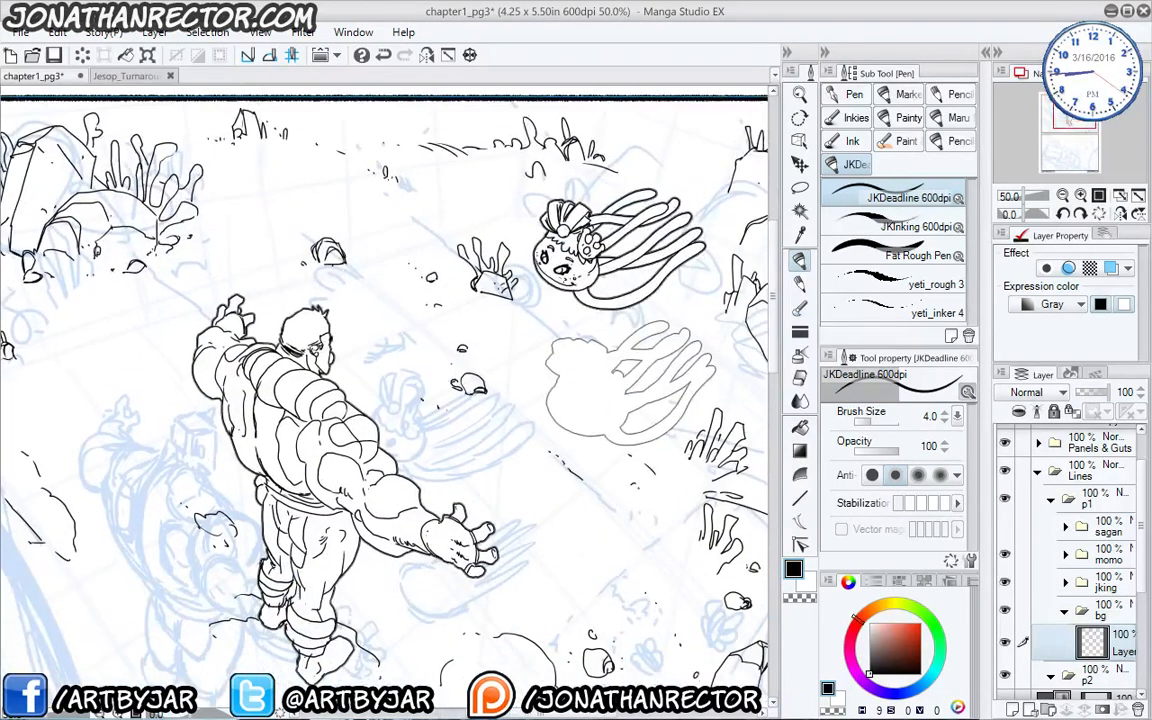
# Show the sagan layer folder in the first panel and make its line layer active.
pyautogui.moveTo(650, 527); pyautogui.dragTo(601, 409)
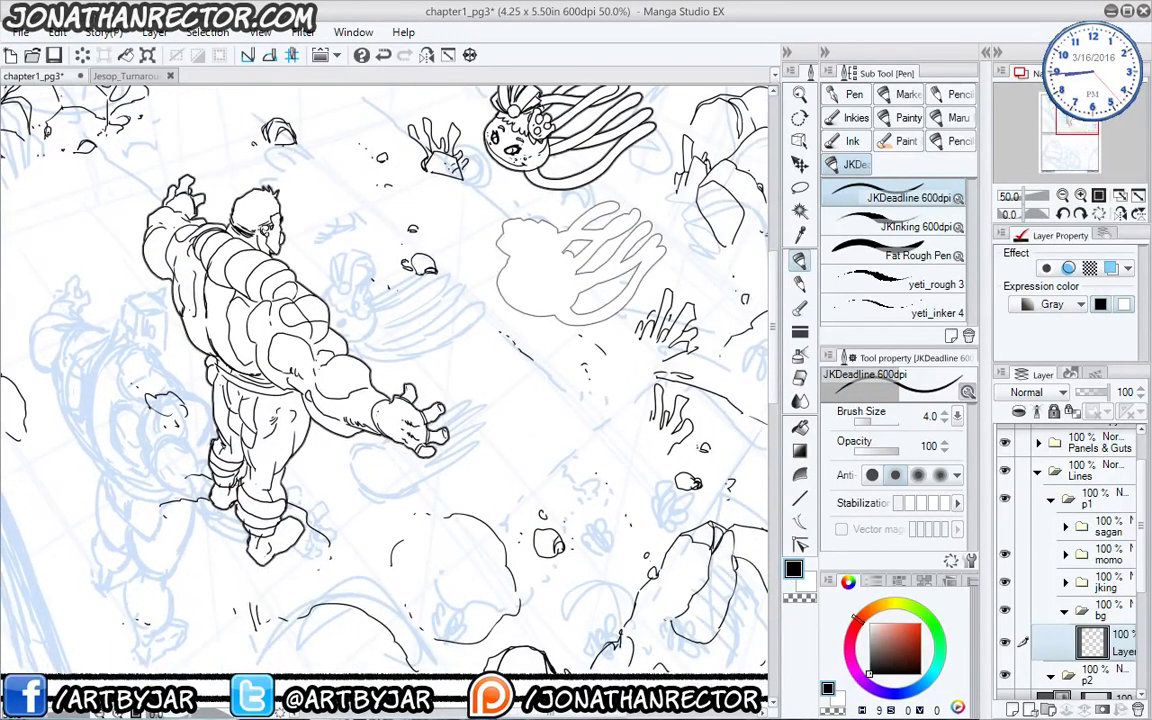
pyautogui.moveTo(500, 340); pyautogui.dragTo(511, 409)
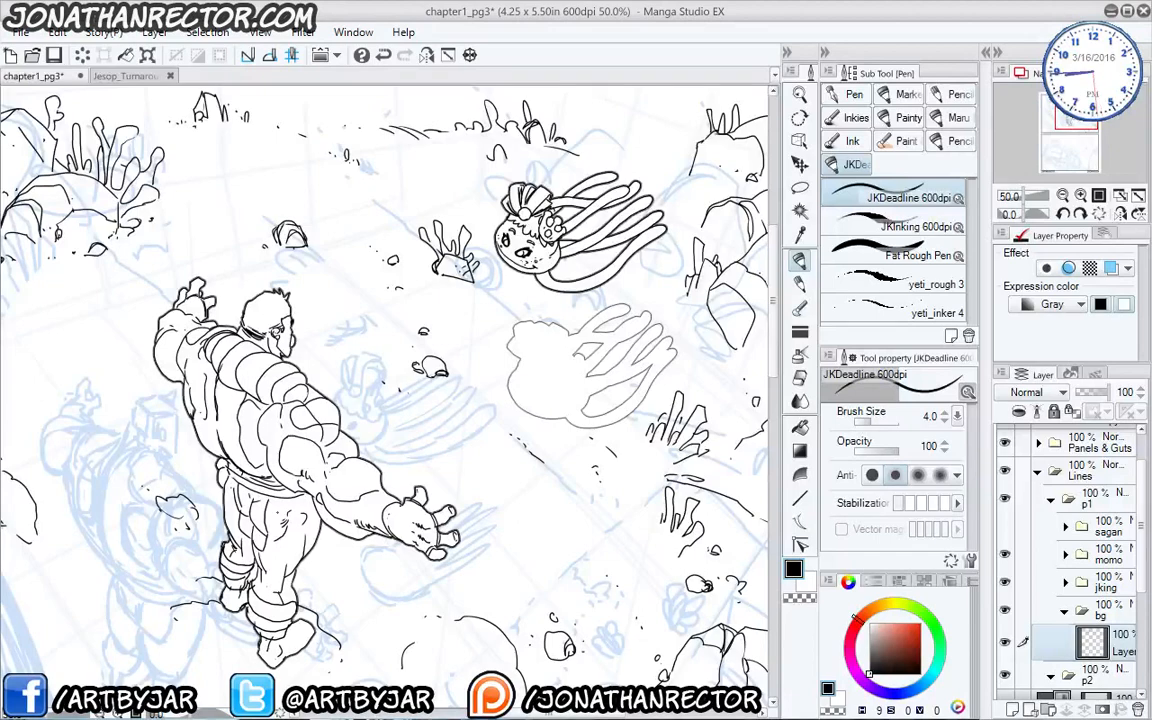
pyautogui.click(1005, 526)
pyautogui.moveTo(210, 452); pyautogui.dragTo(471, 391)
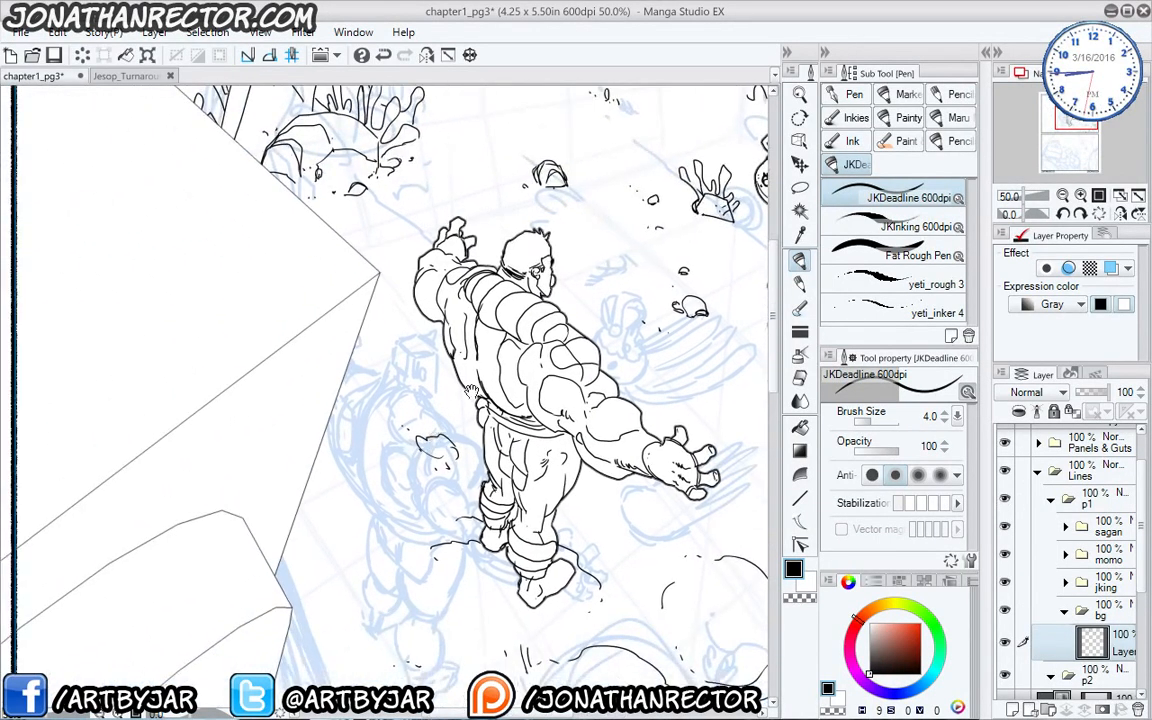
pyautogui.click(1065, 526)
pyautogui.click(1105, 567)
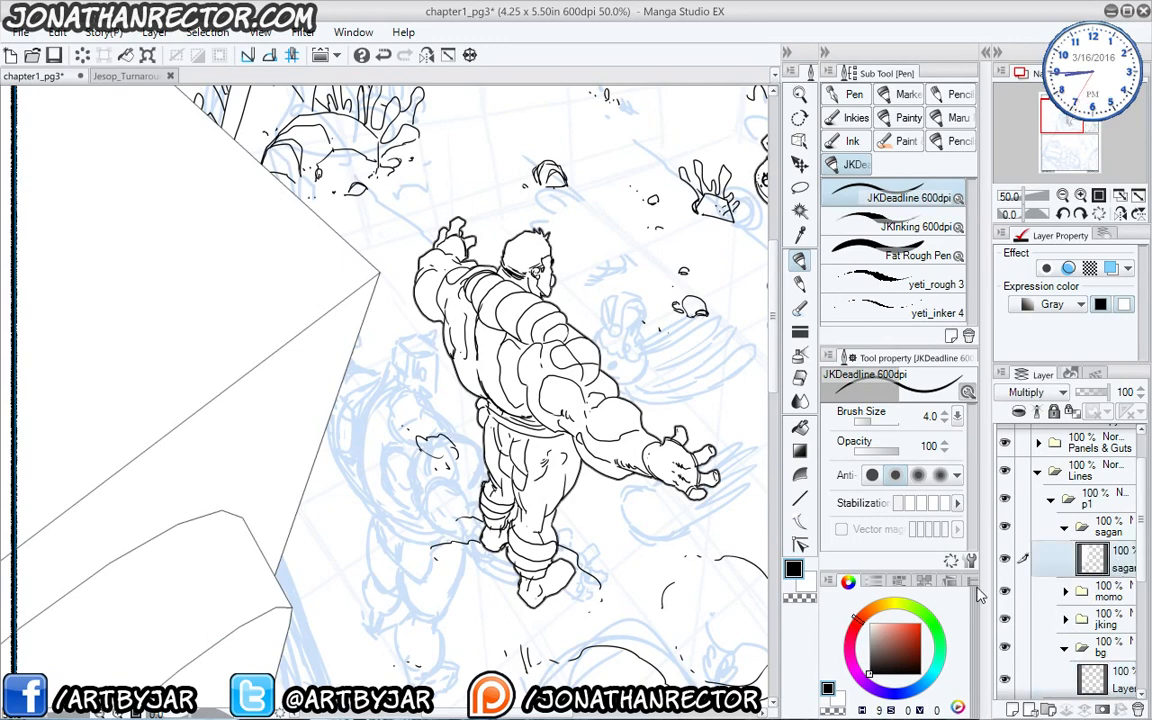
# Select the part of the large foreground shape that lies inside the first panel's borders with the Polyline marquee.
pyautogui.moveTo(259, 568); pyautogui.dragTo(591, 289)
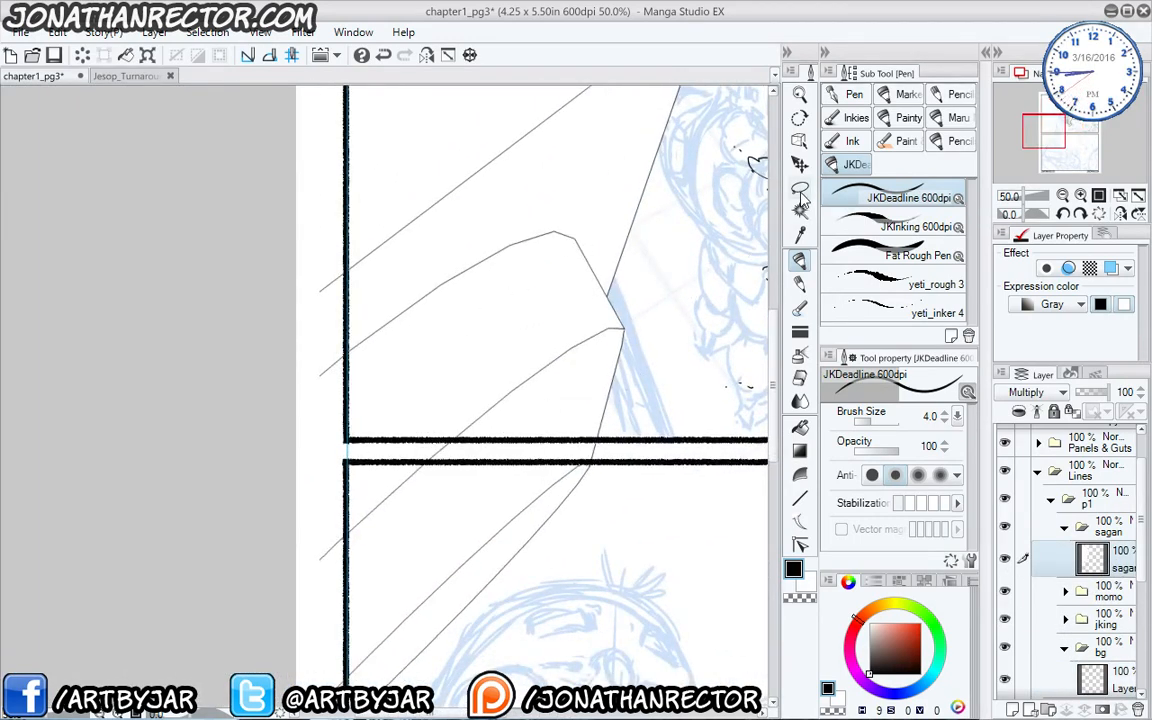
pyautogui.click(799, 190)
pyautogui.click(836, 213)
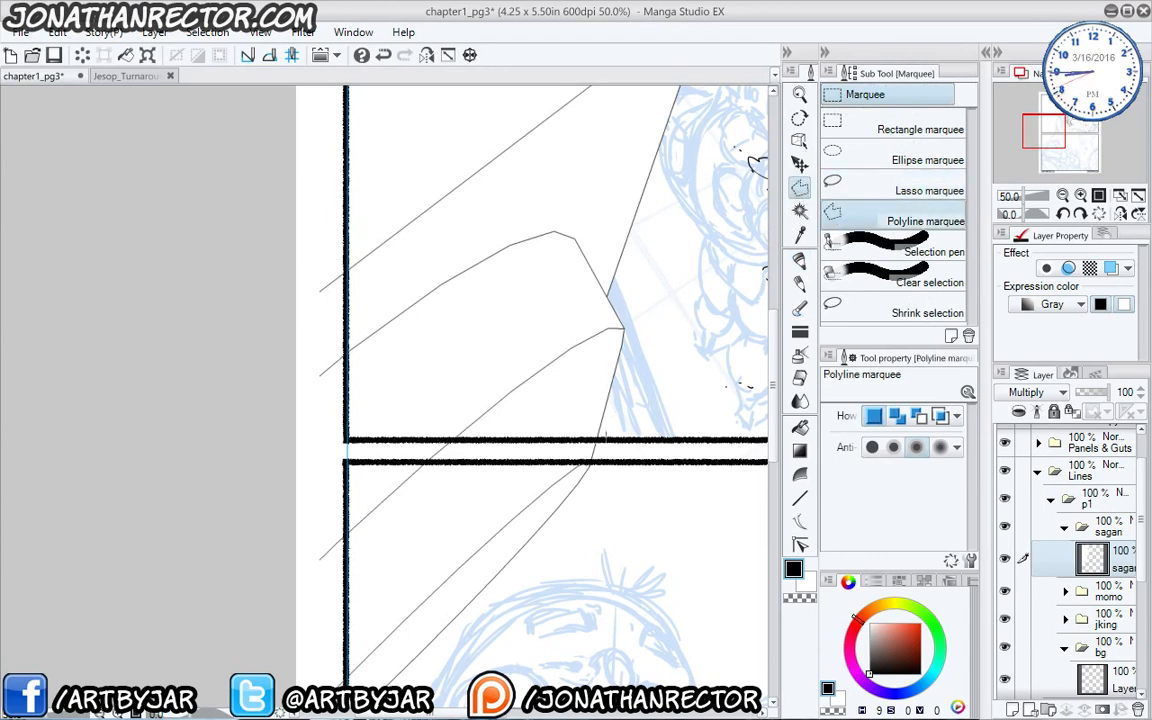
pyautogui.moveTo(255, 448); pyautogui.dragTo(275, 504)
pyautogui.click(369, 495)
pyautogui.moveTo(359, 319); pyautogui.dragTo(372, 590)
pyautogui.moveTo(376, 286); pyautogui.dragTo(385, 537)
pyautogui.click(387, 322)
pyautogui.click(475, 322)
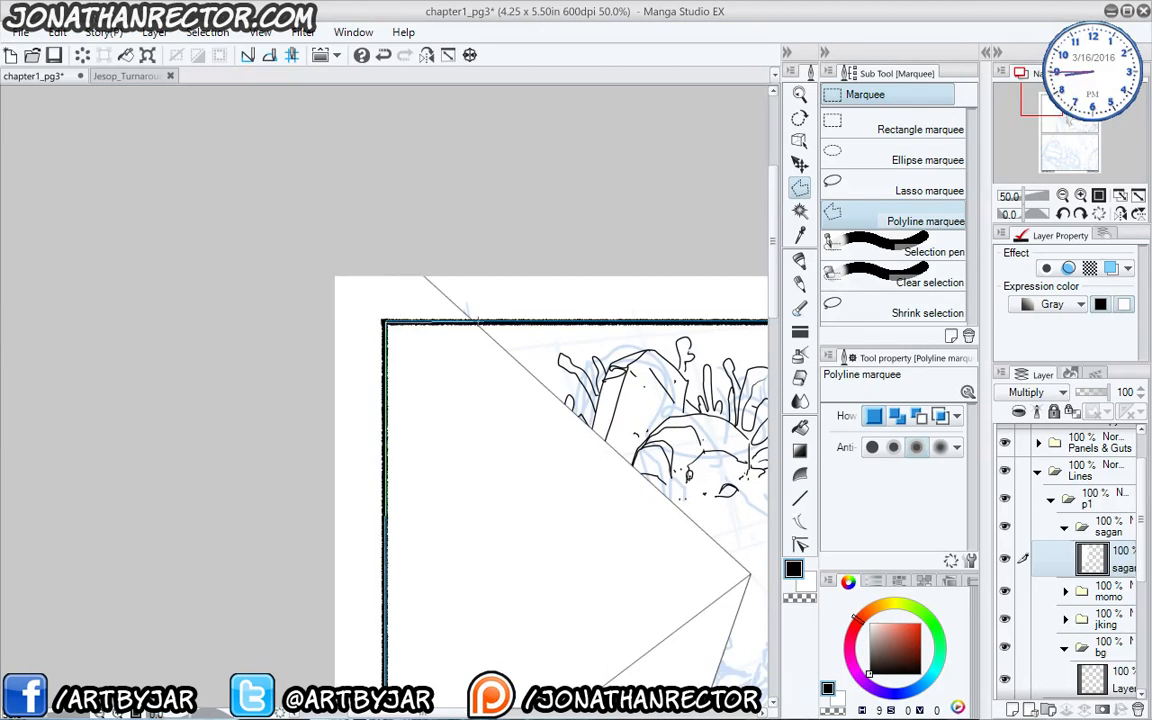
pyautogui.moveTo(603, 481); pyautogui.dragTo(336, 287)
pyautogui.click(515, 370)
pyautogui.moveTo(480, 580); pyautogui.dragTo(481, 204)
pyautogui.click(481, 388)
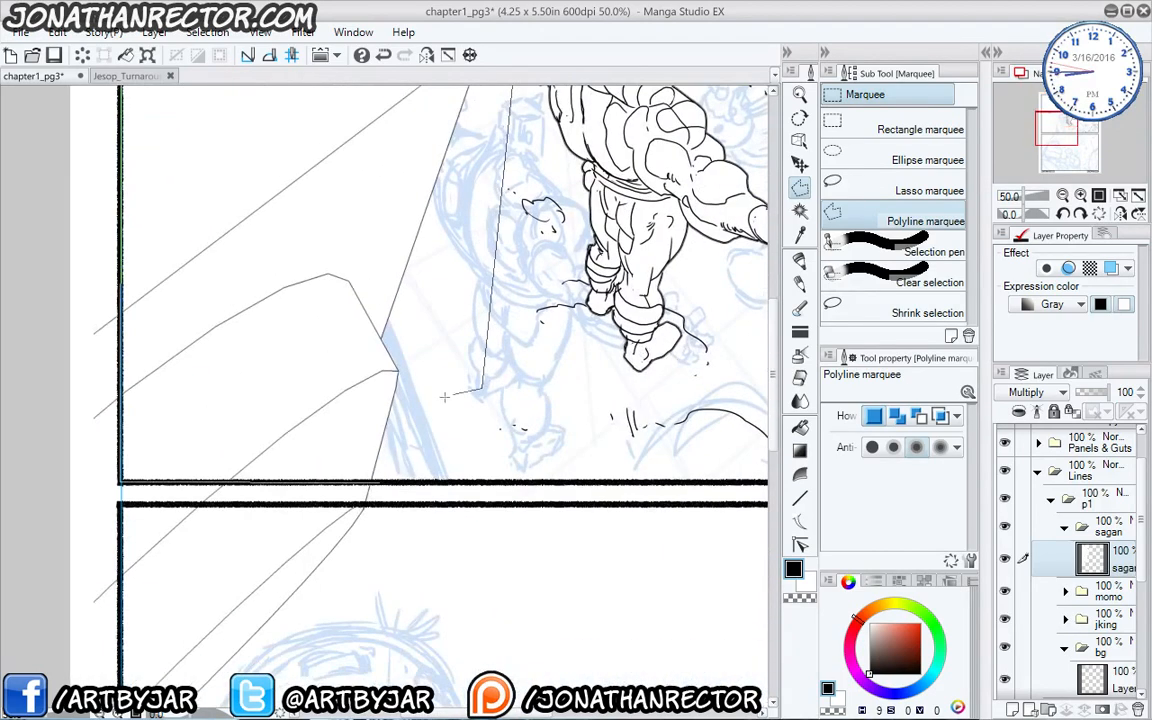
pyautogui.doubleClick(398, 478)
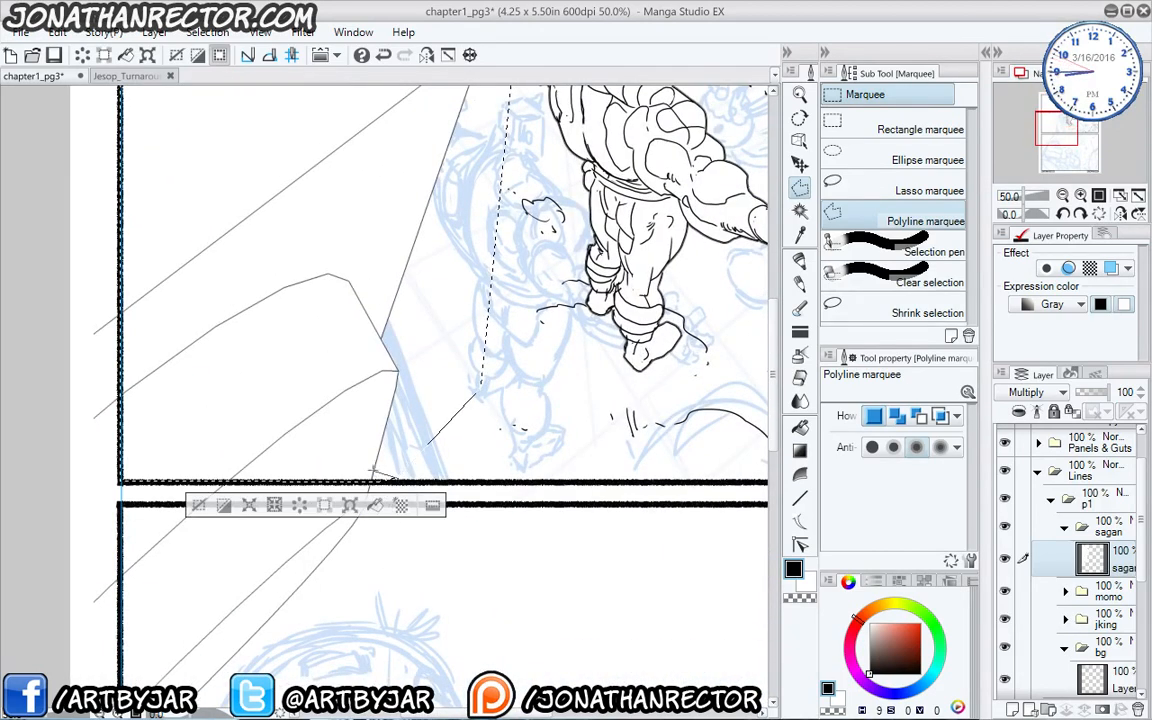
# Cut and paste the selected foreground lines onto their own layer, clear the selection, and delete the original sagan layer holding the overhanging lines.
pyautogui.click(226, 505)
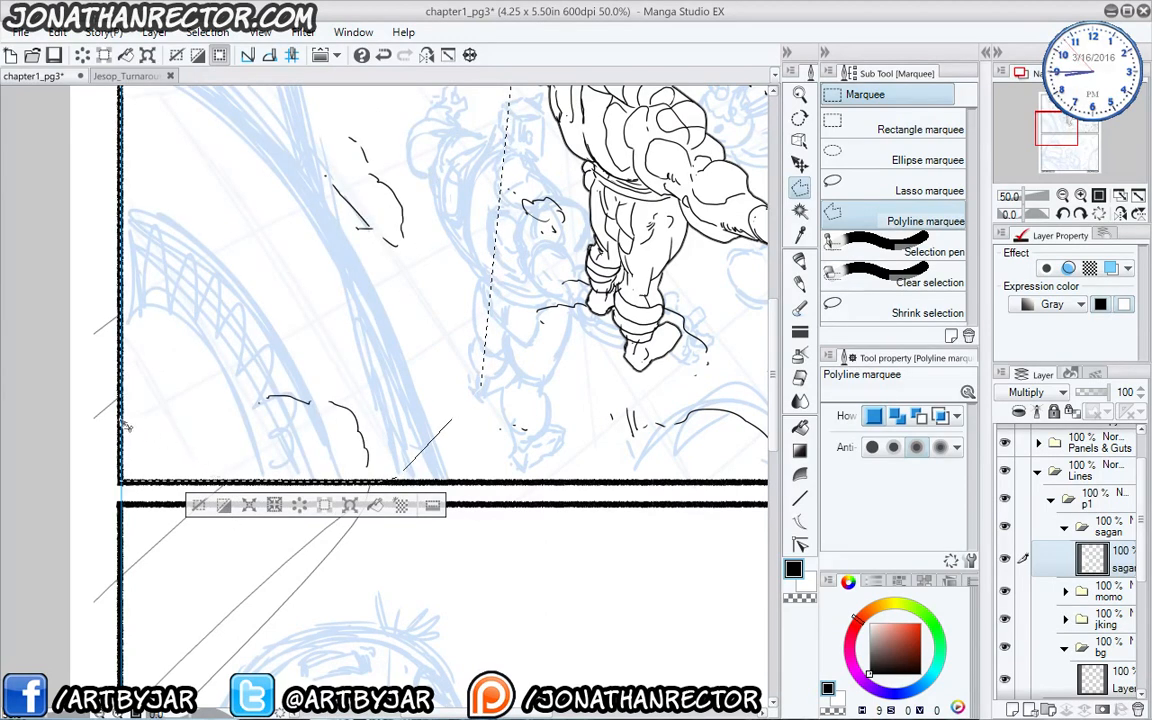
pyautogui.hotkey('ctrl', 'v')
pyautogui.click(199, 506)
pyautogui.click(1125, 600)
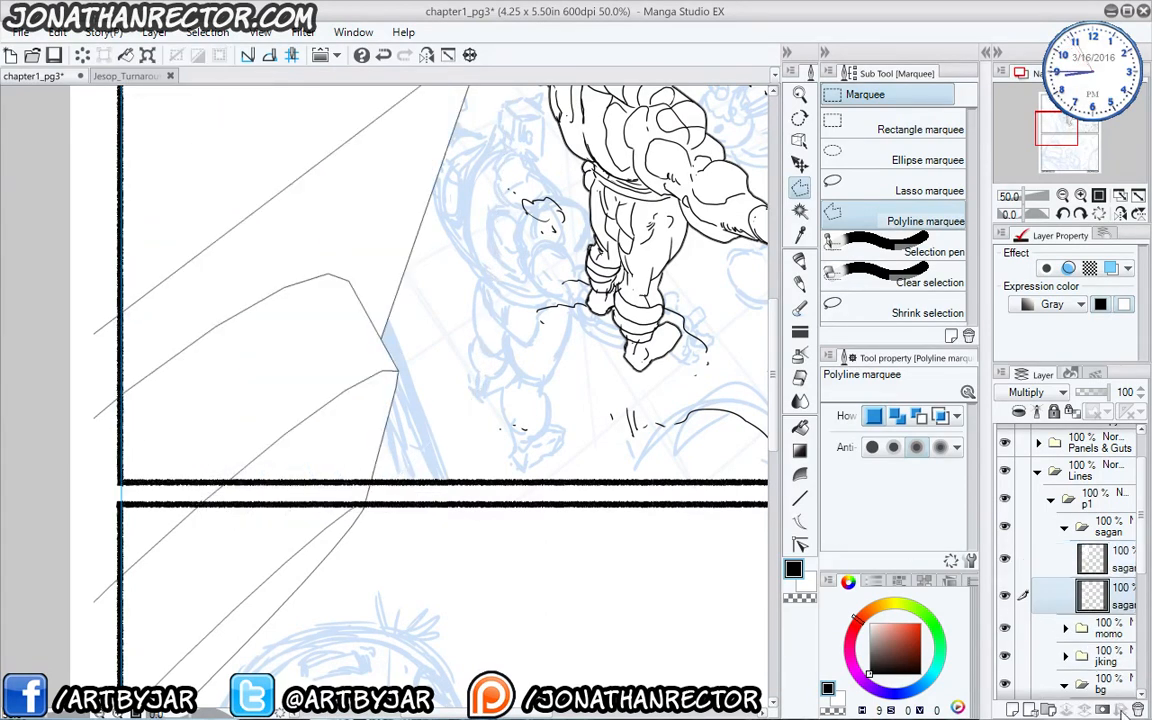
pyautogui.click(1137, 709)
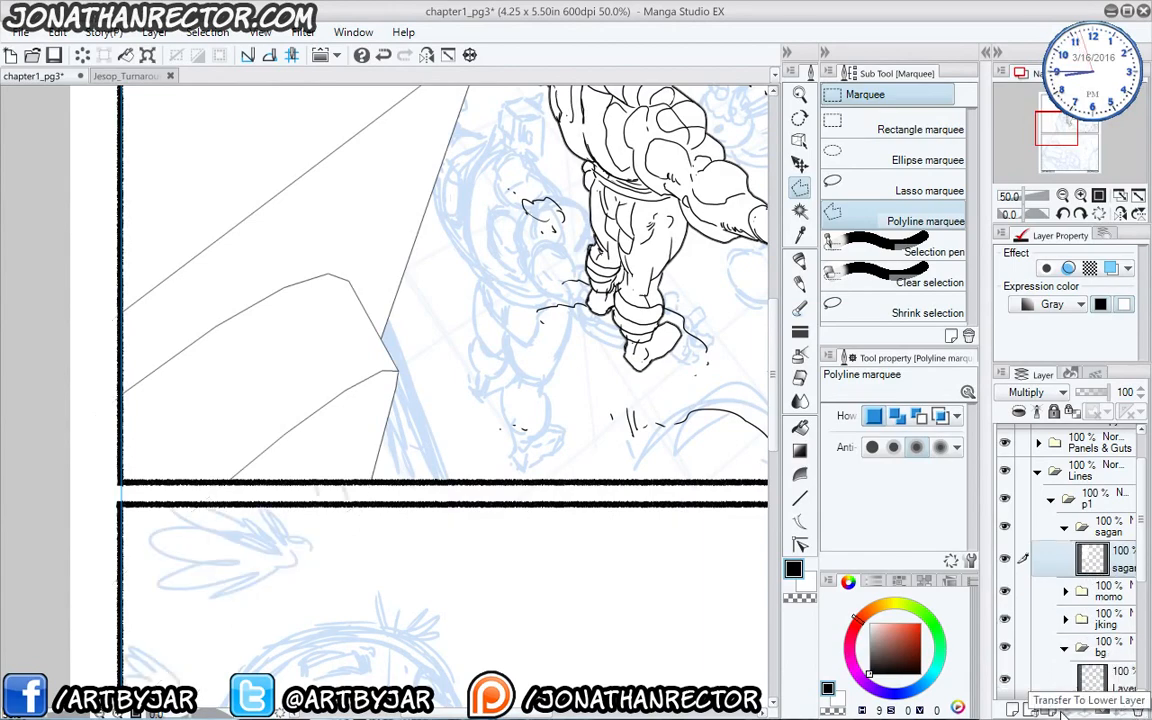
pyautogui.moveTo(356, 151); pyautogui.dragTo(349, 494)
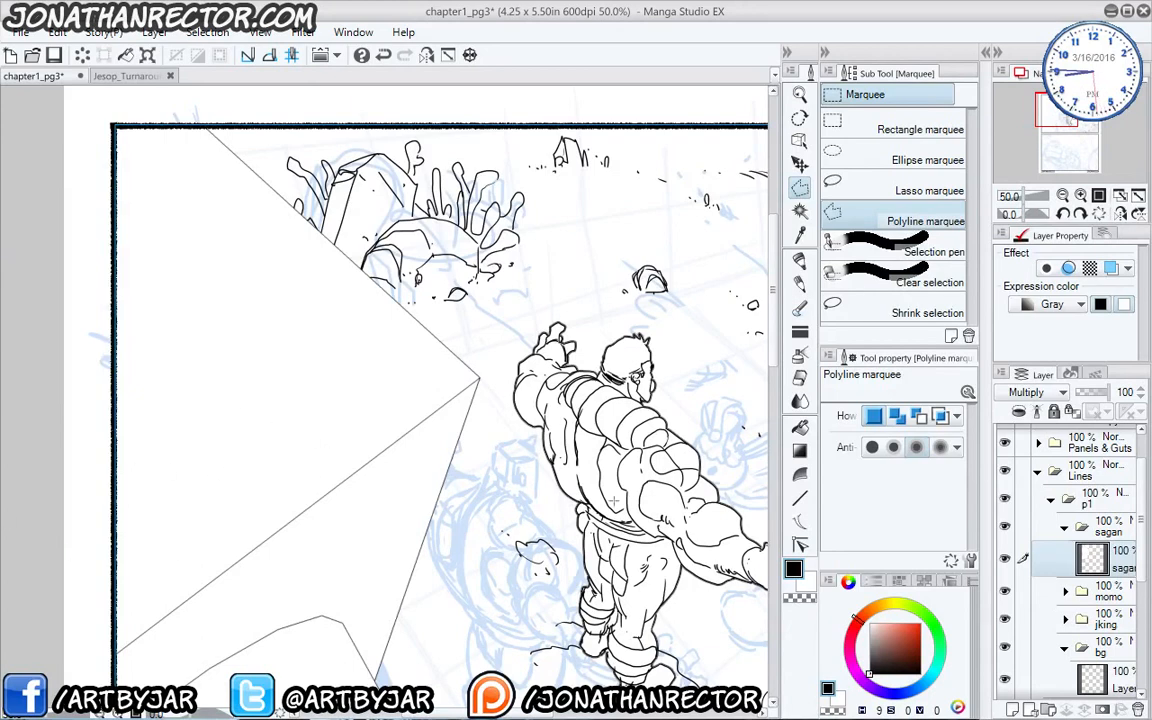
pyautogui.scroll(-3, 776, 350)
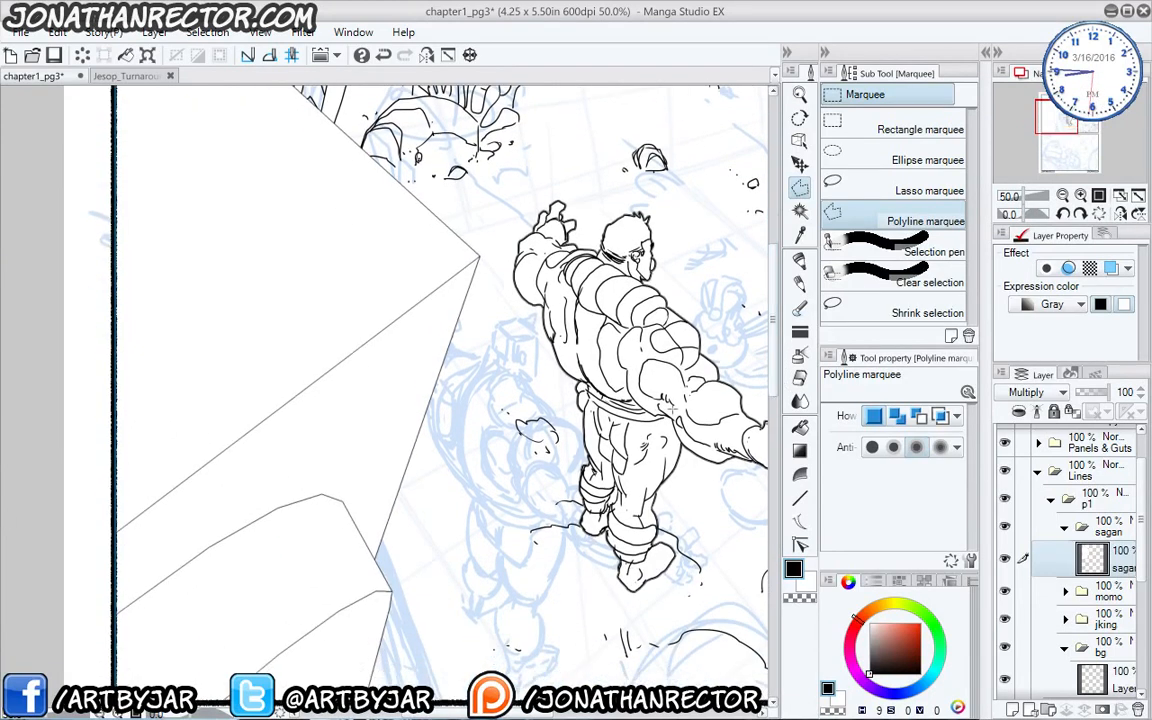
pyautogui.hotkey('ctrl', 'd')
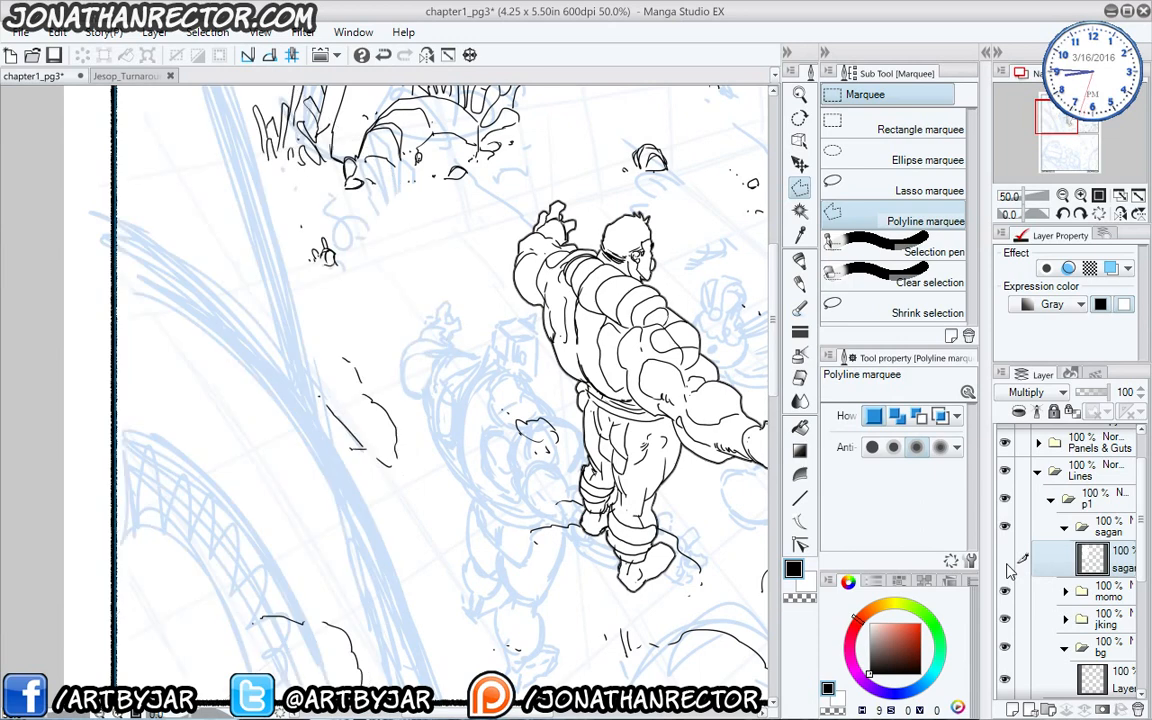
pyautogui.hotkey('ctrl', 'z')
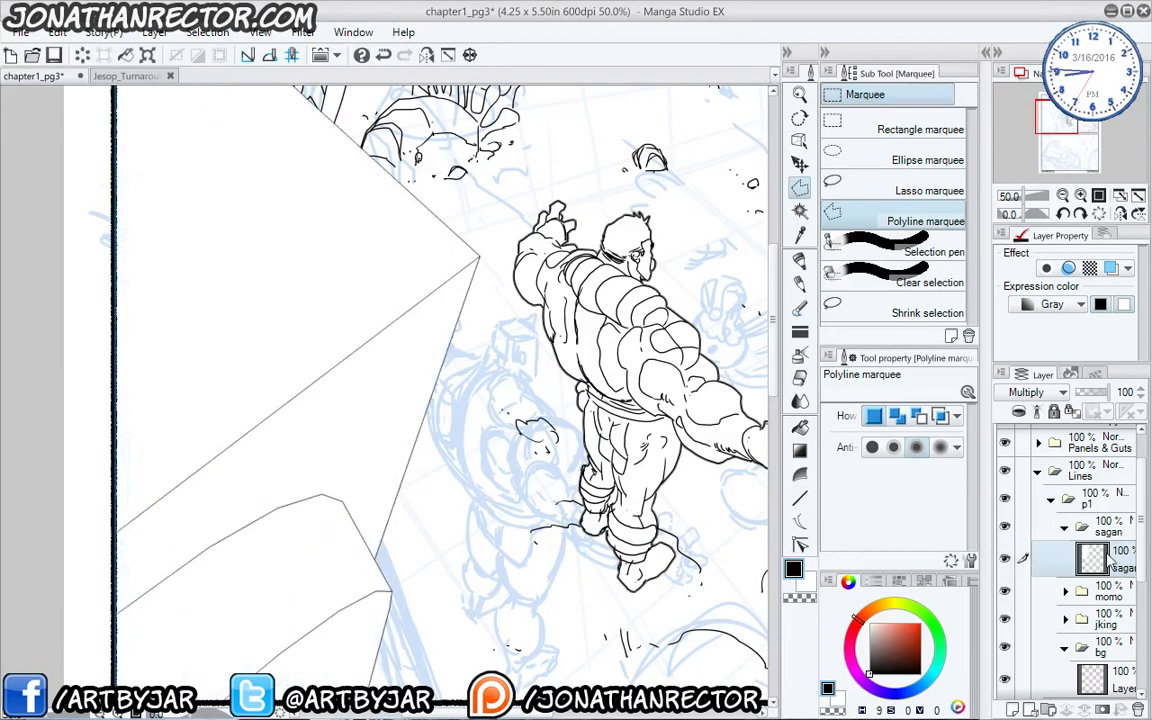
pyautogui.rightClick(1124, 566)
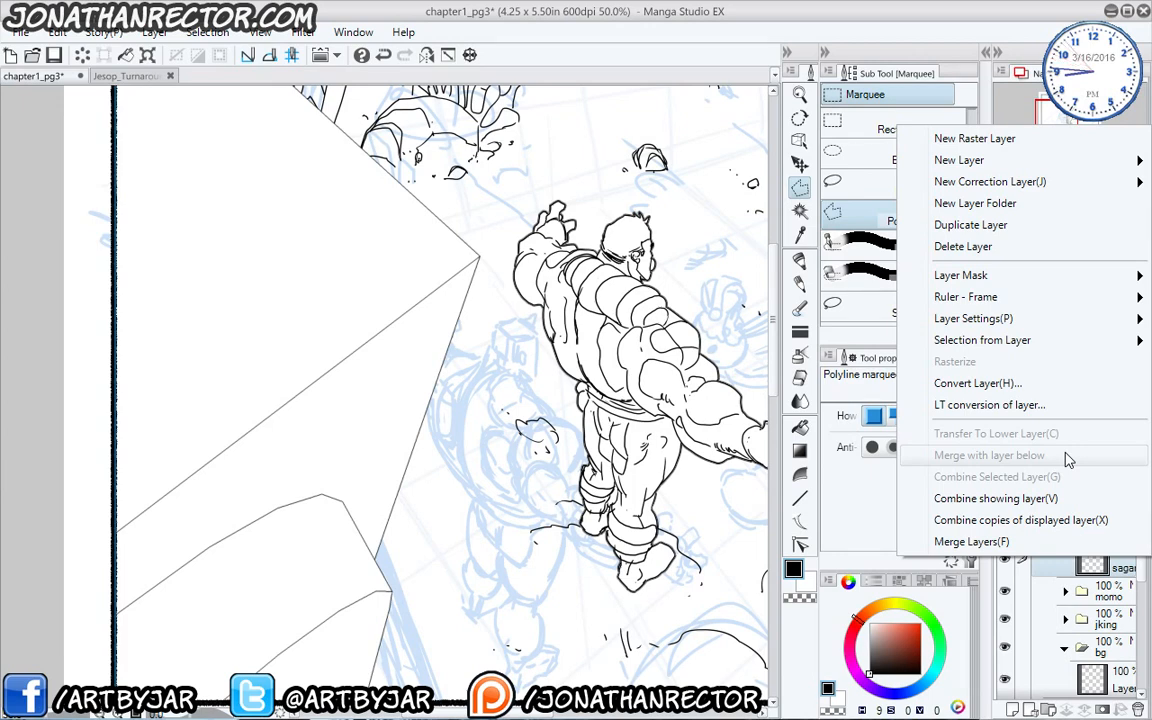
pyautogui.click(850, 18)
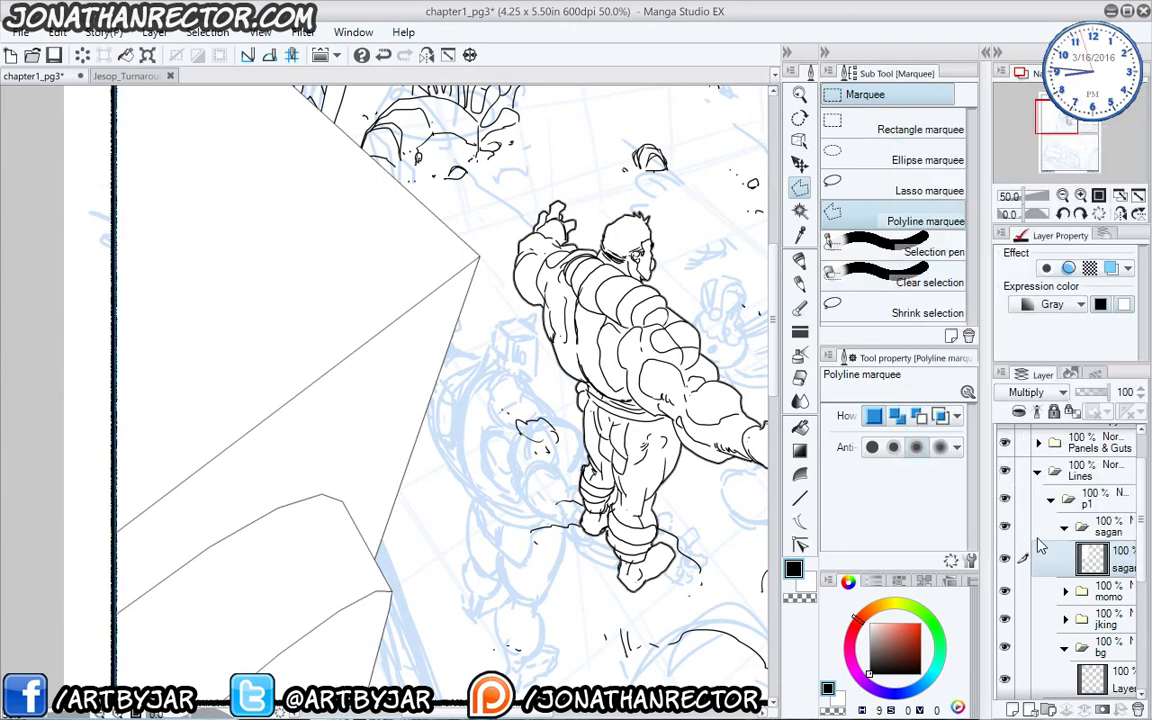
# Pick the area around the foreground shape with the Magic wand and create a KO layer with a black border edge beneath its lines.
pyautogui.press('w')
pyautogui.scroll(2, 430, 440)
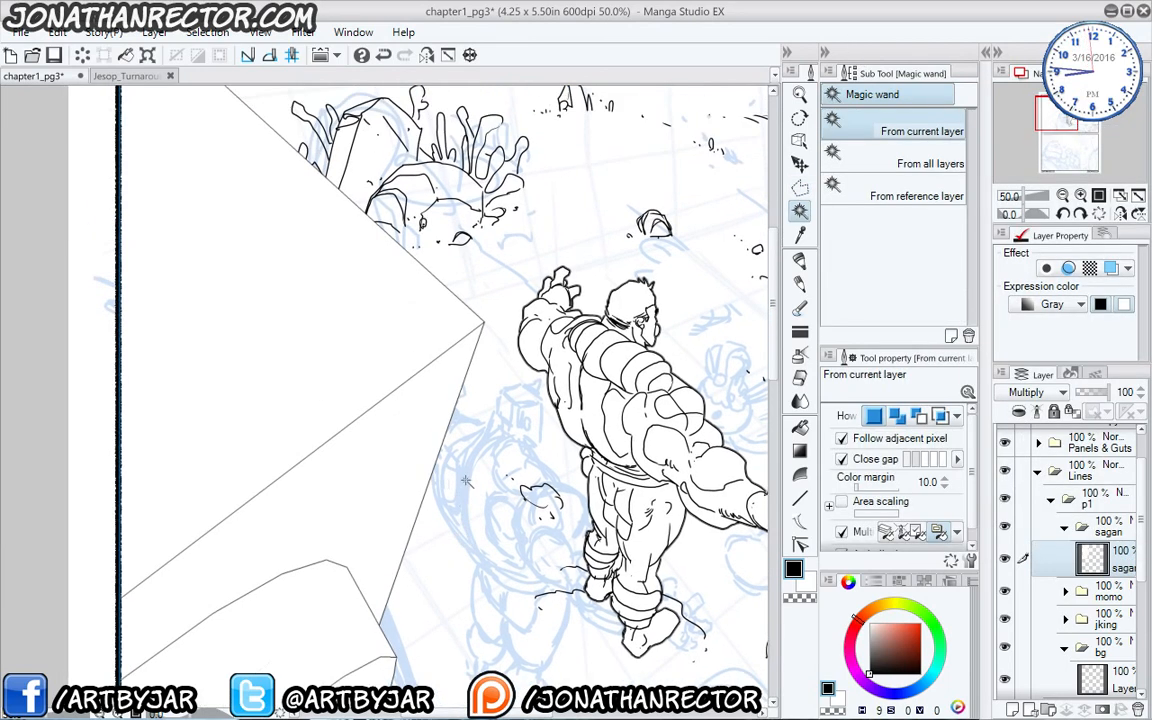
pyautogui.click(465, 490)
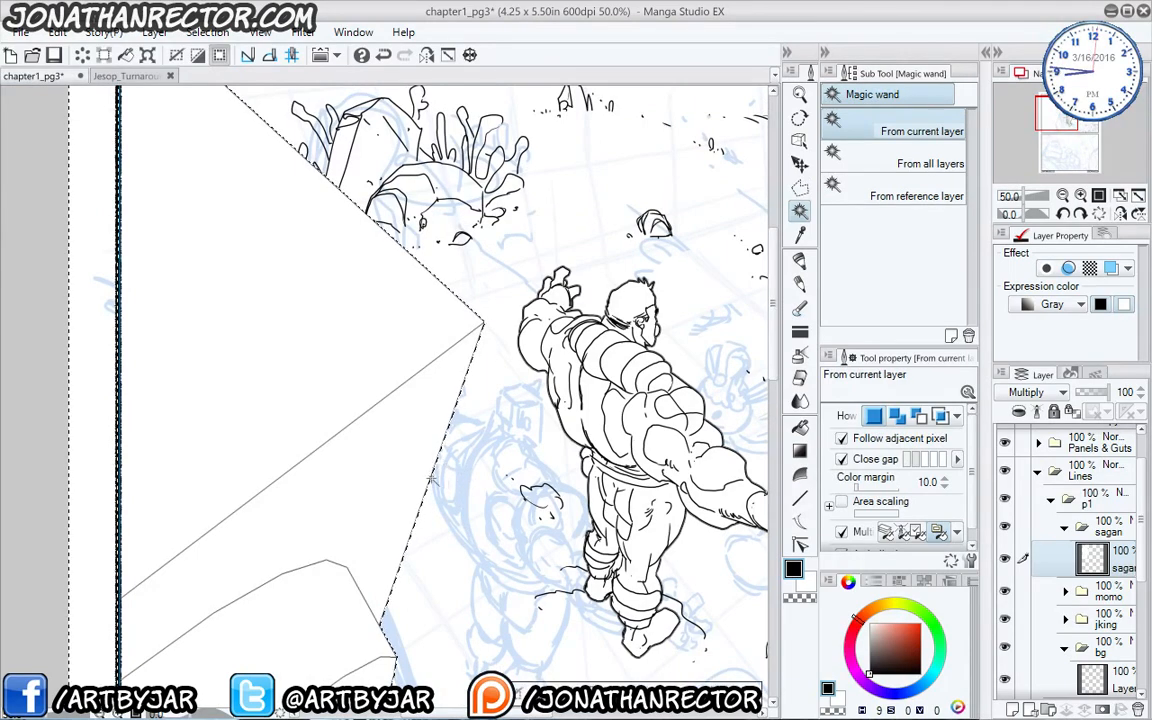
pyautogui.press('F1')
pyautogui.moveTo(240, 460); pyautogui.dragTo(229, 242)
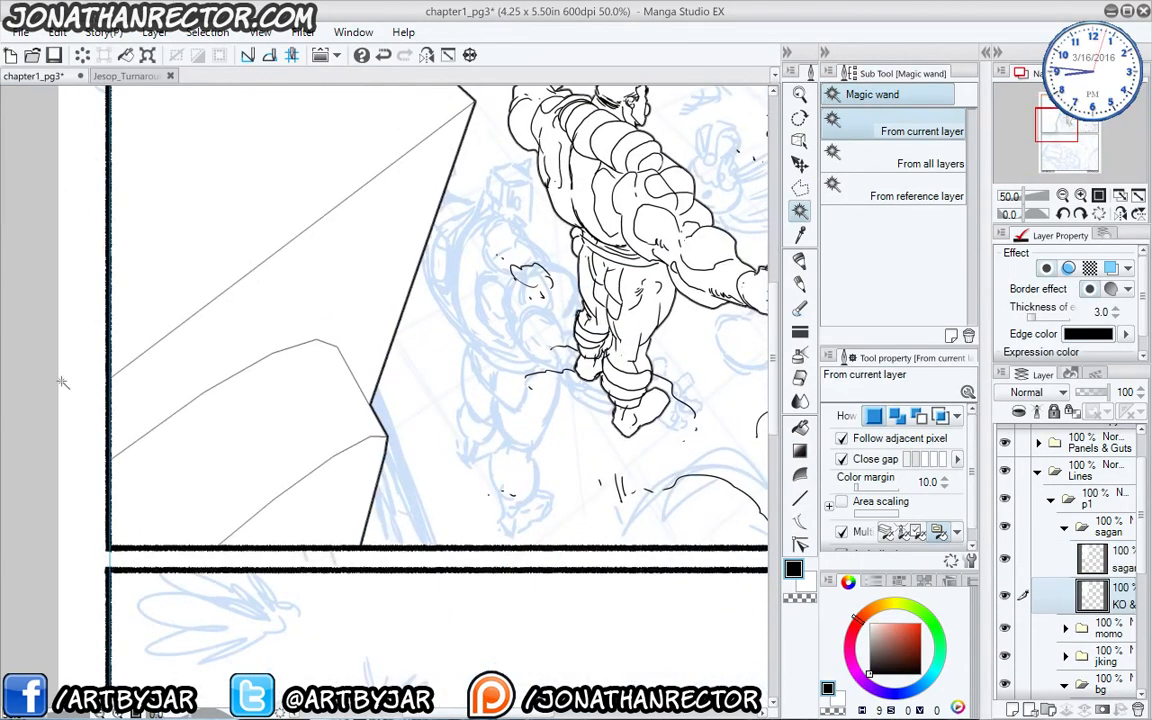
pyautogui.moveTo(503, 400); pyautogui.dragTo(443, 602)
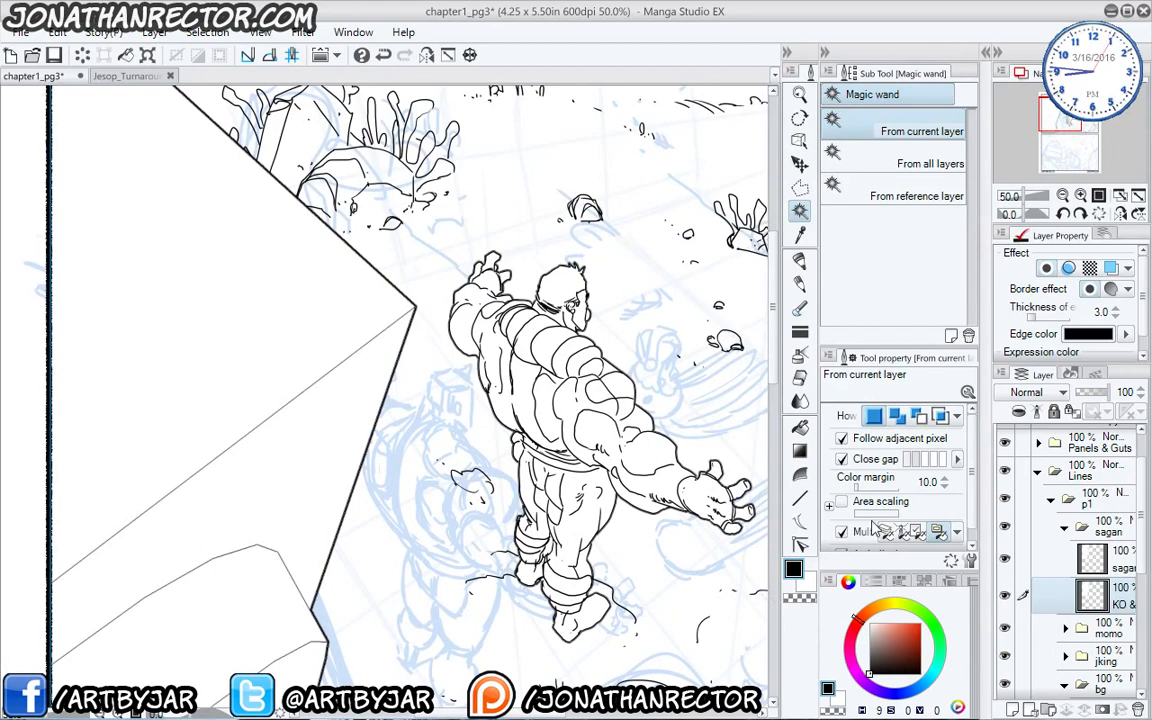
pyautogui.click(1064, 528)
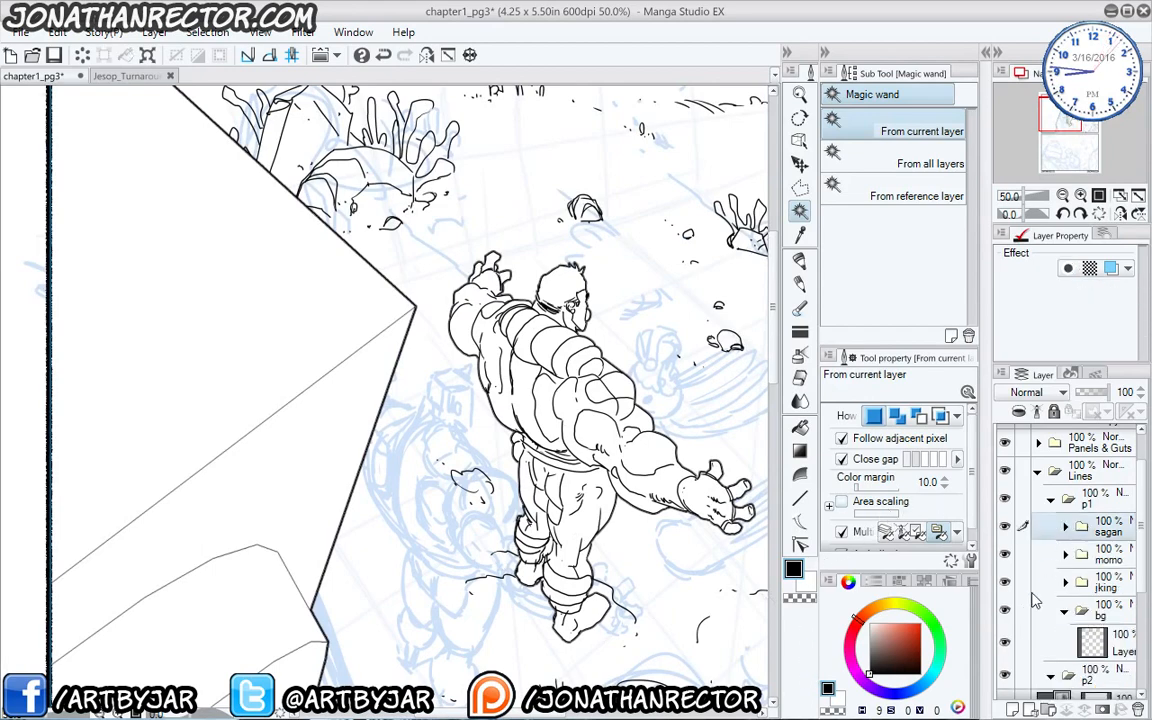
# Hide the Breakdown folder's blue sketch to review the inks of the whole first panel.
pyautogui.moveTo(427, 558); pyautogui.dragTo(305, 427)
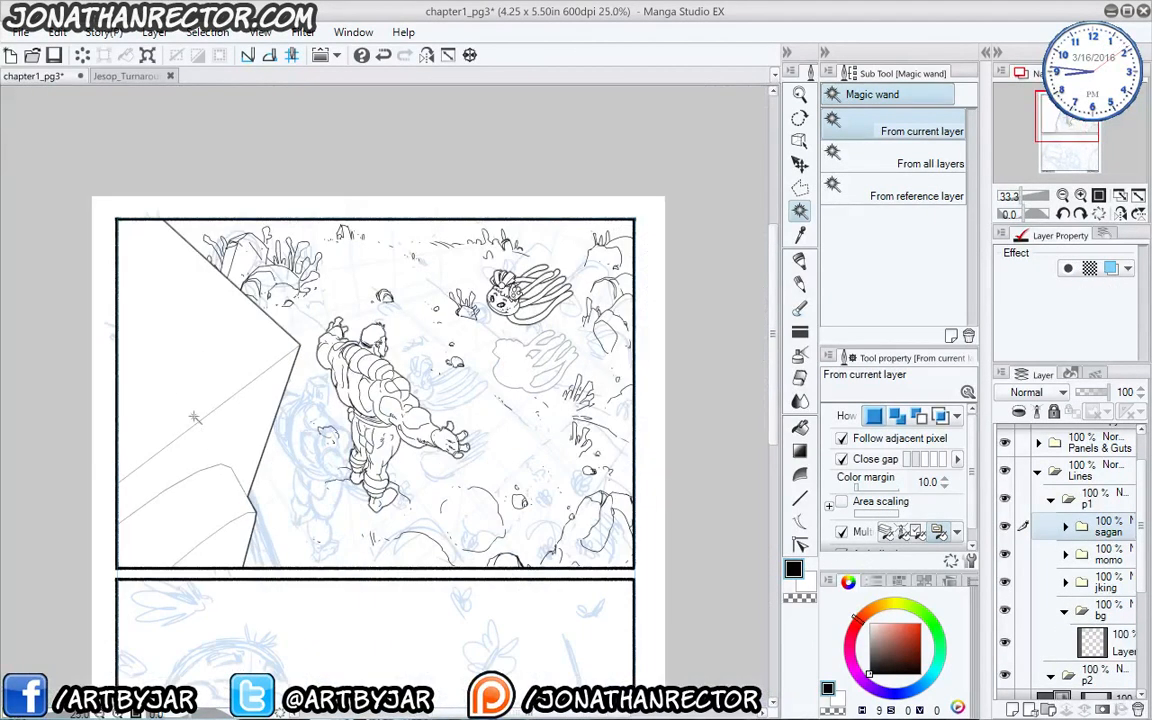
pyautogui.scroll(-3, 305, 427)
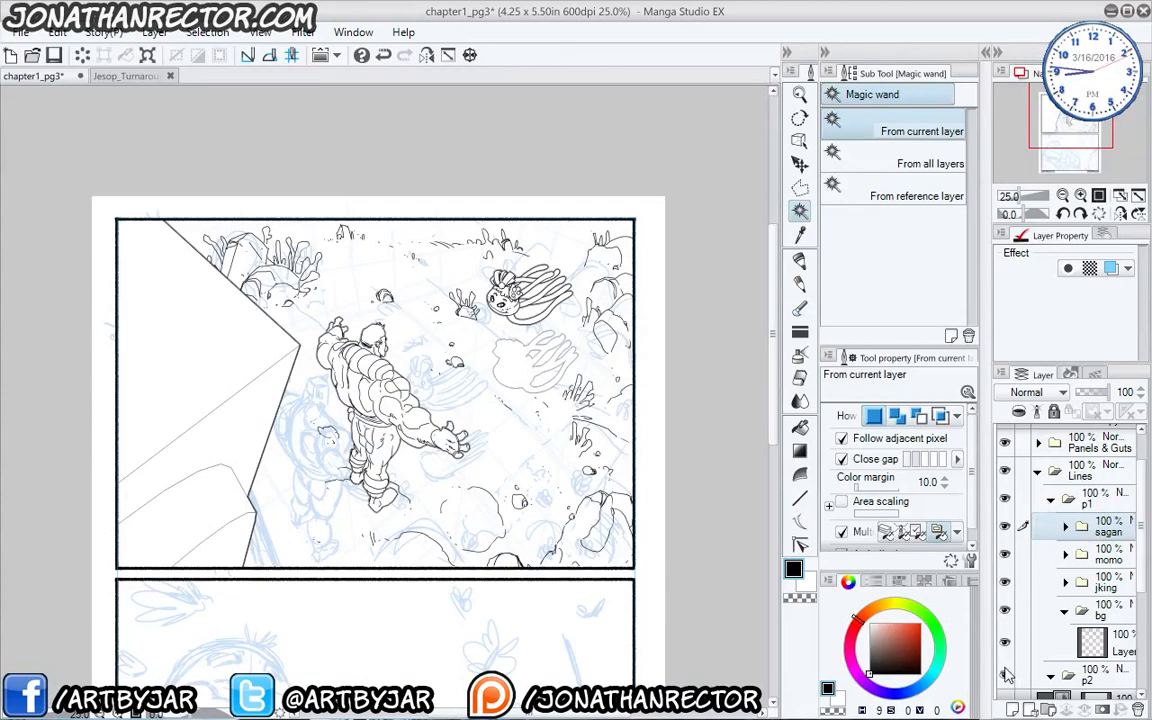
pyautogui.click(1050, 504)
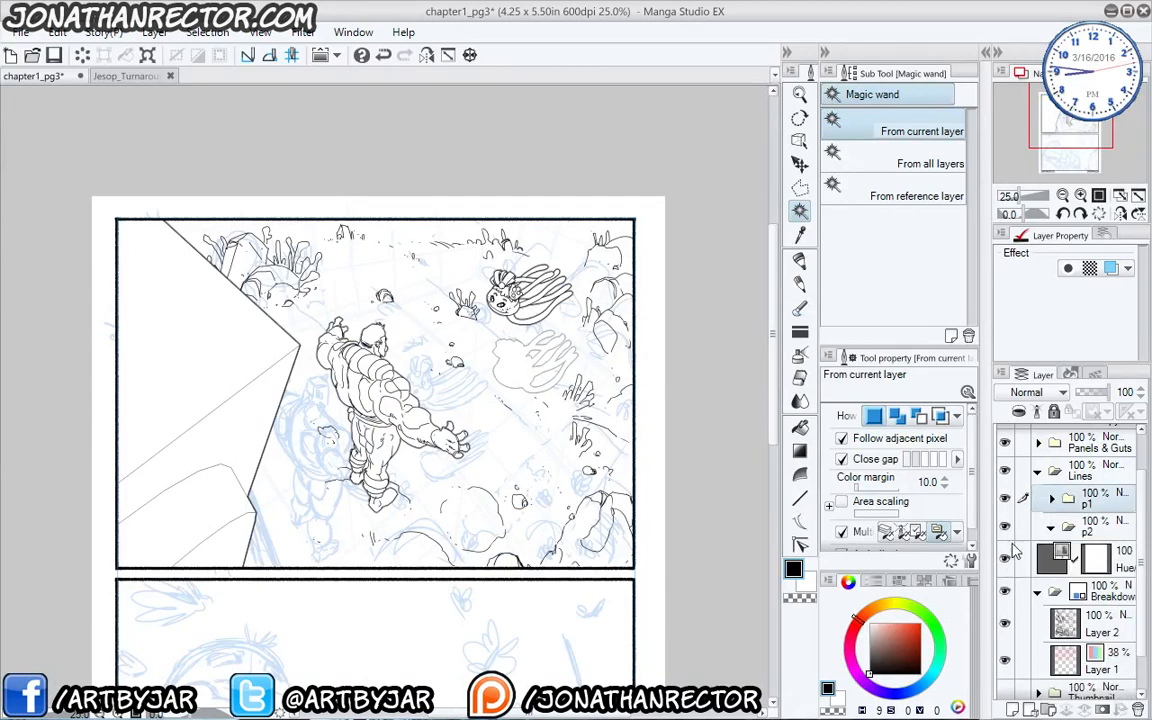
pyautogui.scroll(-1, 1008, 540)
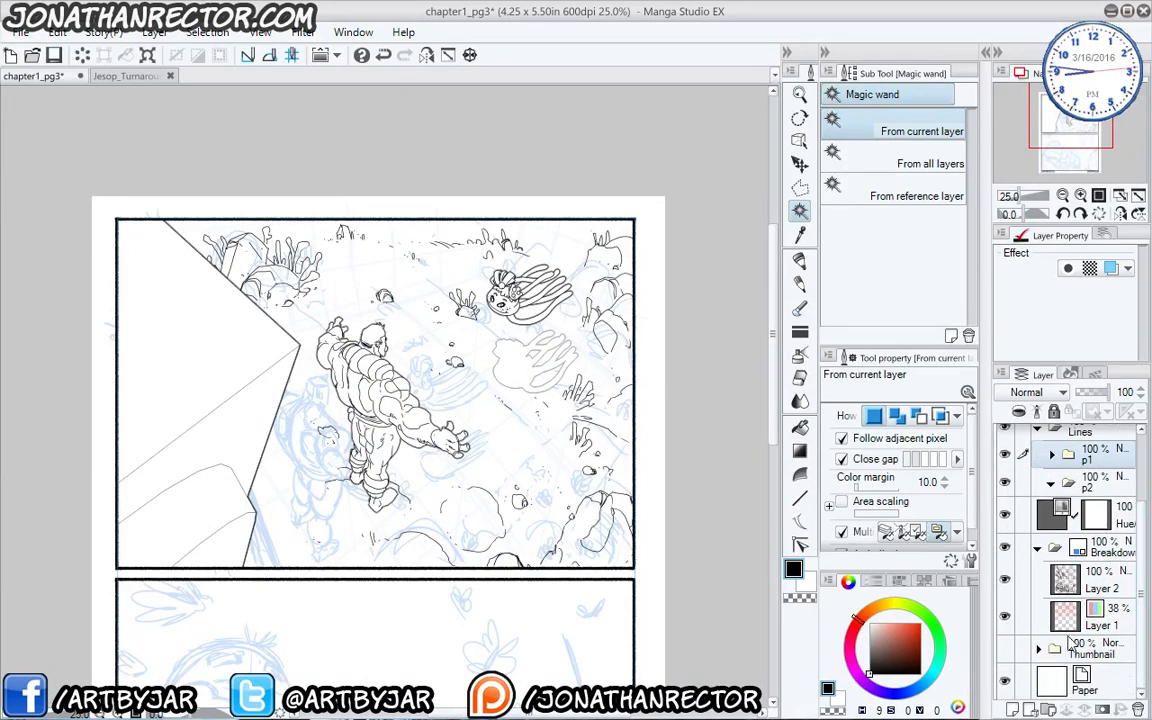
pyautogui.click(1005, 549)
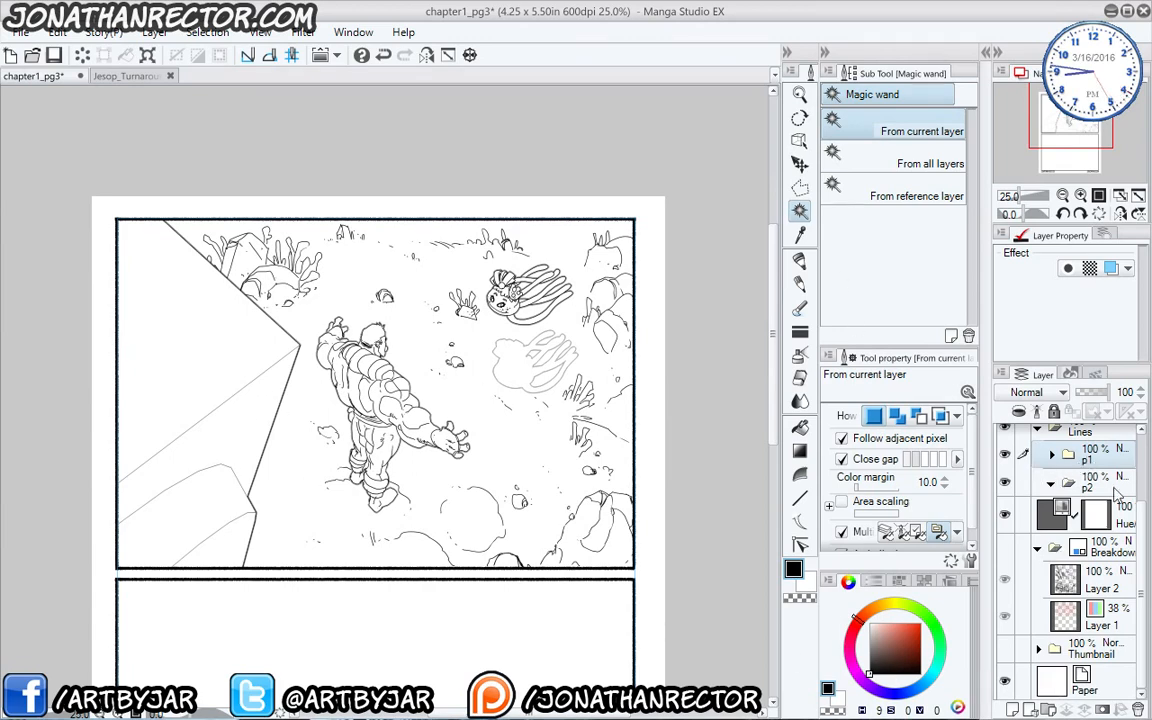
pyautogui.moveTo(1140, 523); pyautogui.dragTo(1140, 490)
pyautogui.click(1050, 508)
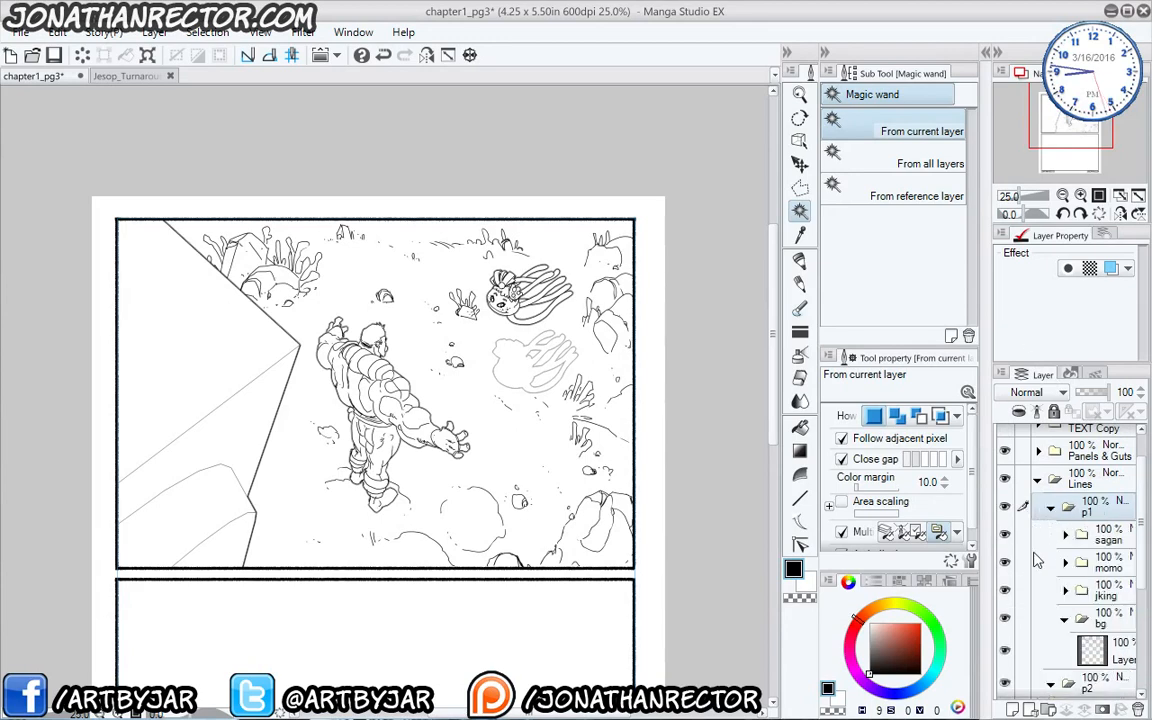
# On the bg layer, ink a tall jagged rock beside the foreground shape and a broad domed rock along the first panel's lower border.
pyautogui.click(1100, 650)
pyautogui.press('p')
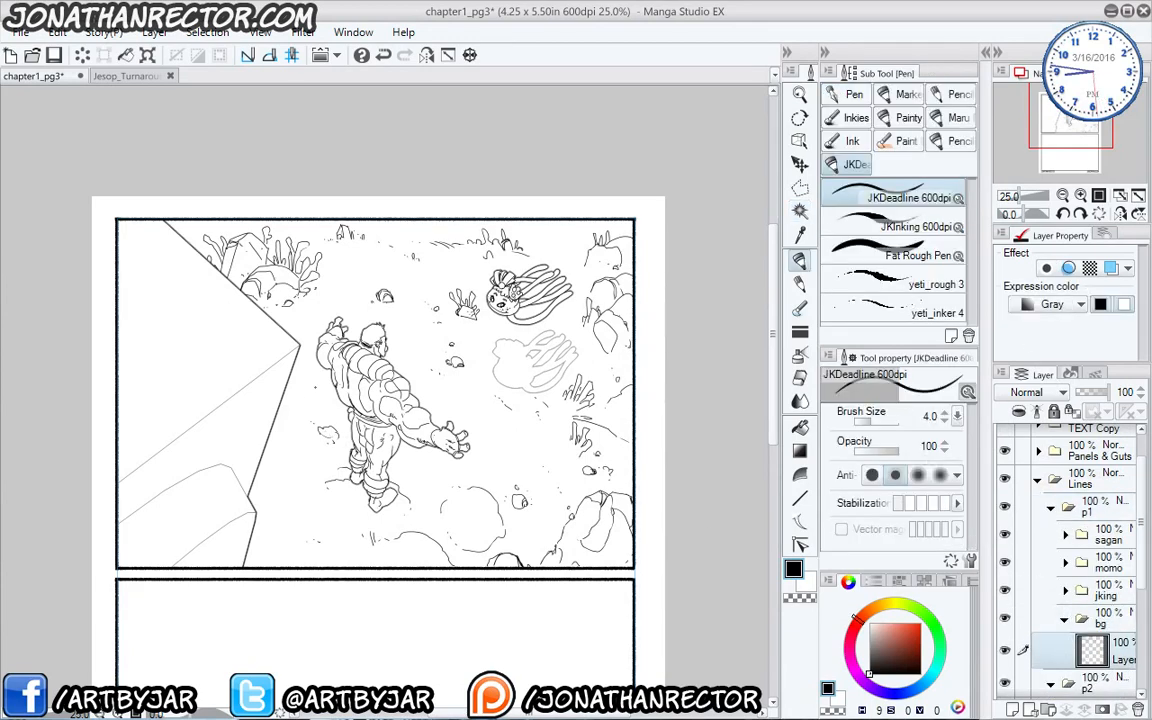
pyautogui.moveTo(287, 494)
pyautogui.mouseDown()
pyautogui.moveTo(268, 451)
pyautogui.moveTo(241, 509)
pyautogui.mouseUp()
pyautogui.moveTo(268, 452)
pyautogui.mouseDown()
pyautogui.moveTo(273, 508)
pyautogui.moveTo(320, 566)
pyautogui.moveTo(399, 533)
pyautogui.moveTo(455, 561)
pyautogui.moveTo(441, 558)
pyautogui.mouseUp()
pyautogui.moveTo(365, 548); pyautogui.dragTo(391, 560)
pyautogui.moveTo(382, 555)
pyautogui.mouseDown()
pyautogui.moveTo(359, 549)
pyautogui.moveTo(375, 541)
pyautogui.mouseUp()
pyautogui.moveTo(375, 541)
pyautogui.mouseDown()
pyautogui.moveTo(414, 529)
pyautogui.moveTo(455, 565)
pyautogui.mouseUp()
pyautogui.moveTo(442, 545); pyautogui.dragTo(464, 567)
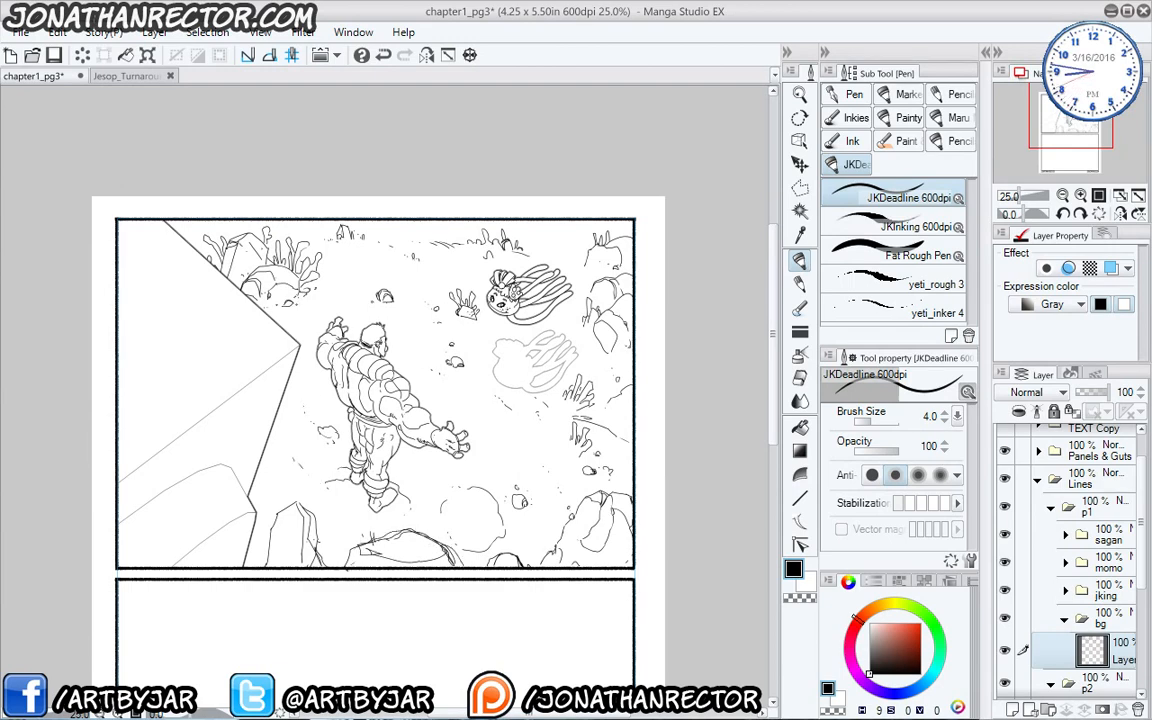
pyautogui.press('e')
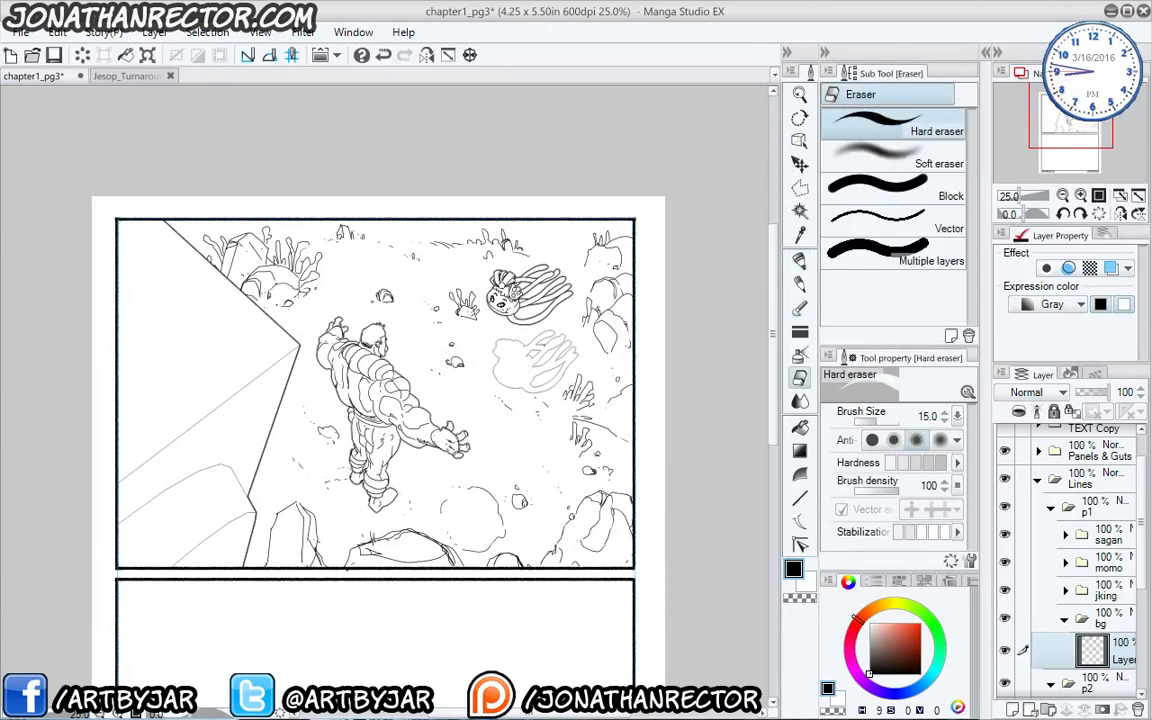
pyautogui.press('p')
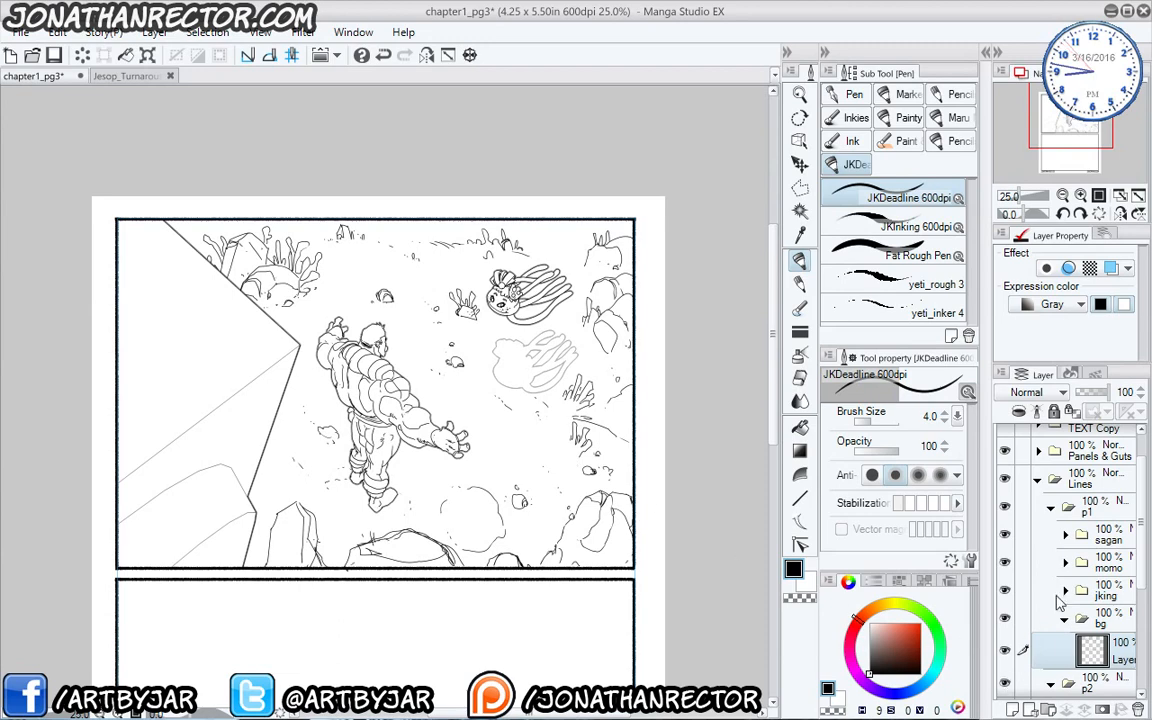
# Compare the inks with the Thumbnail folder's sketch, hide it again, and show the Breakdown folder.
pyautogui.moveTo(1140, 530); pyautogui.dragTo(1141, 636)
pyautogui.click(1005, 649)
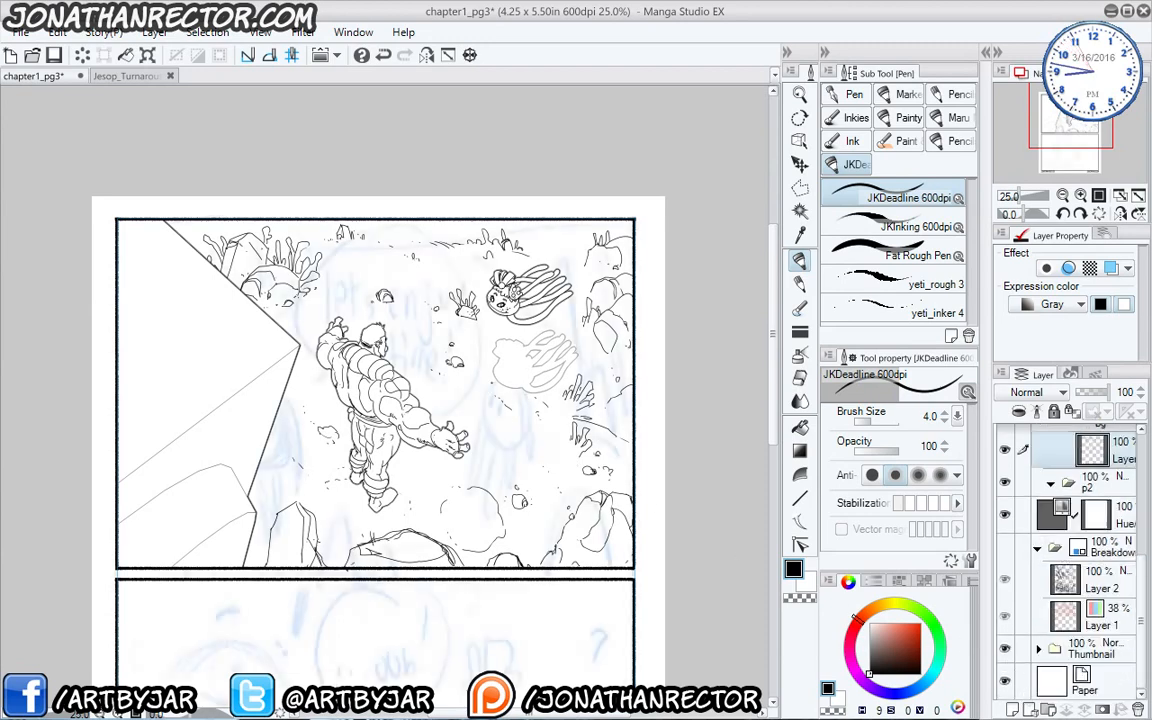
pyautogui.click(1005, 649)
pyautogui.click(1005, 547)
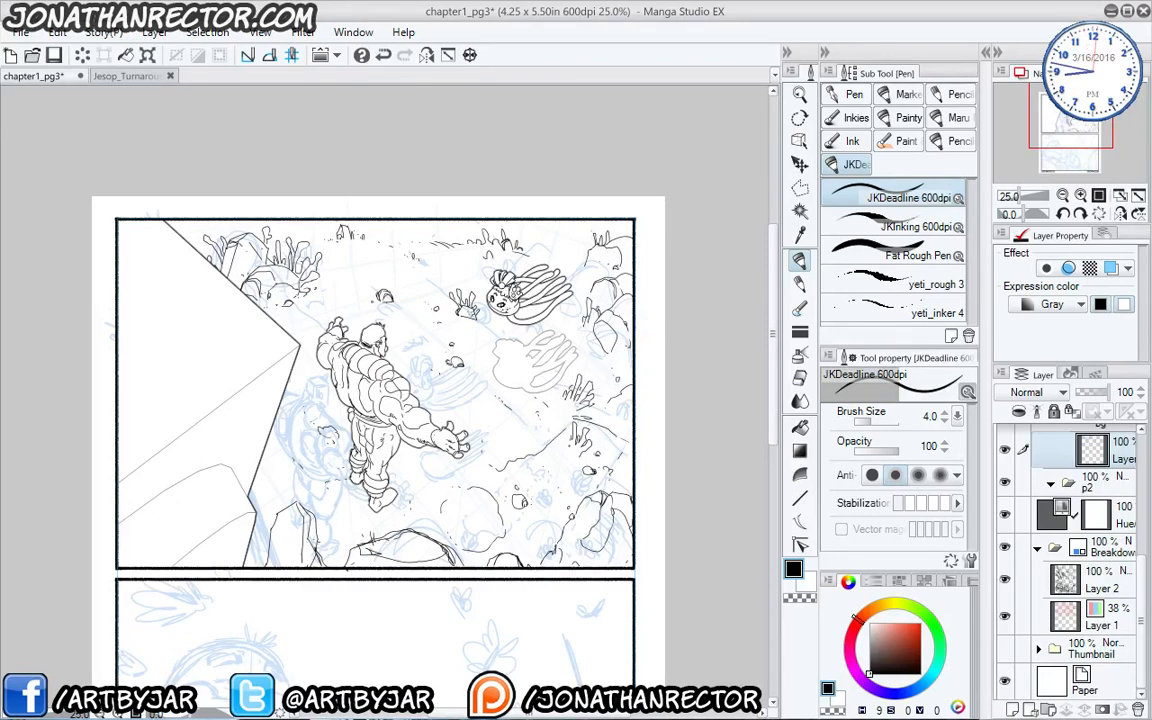
# On the bg layer, ink thin broken ground lines across the upper part of the first panel, behind the standing figure.
pyautogui.moveTo(437, 268)
pyautogui.mouseDown()
pyautogui.moveTo(329, 280)
pyautogui.moveTo(297, 312)
pyautogui.mouseUp()
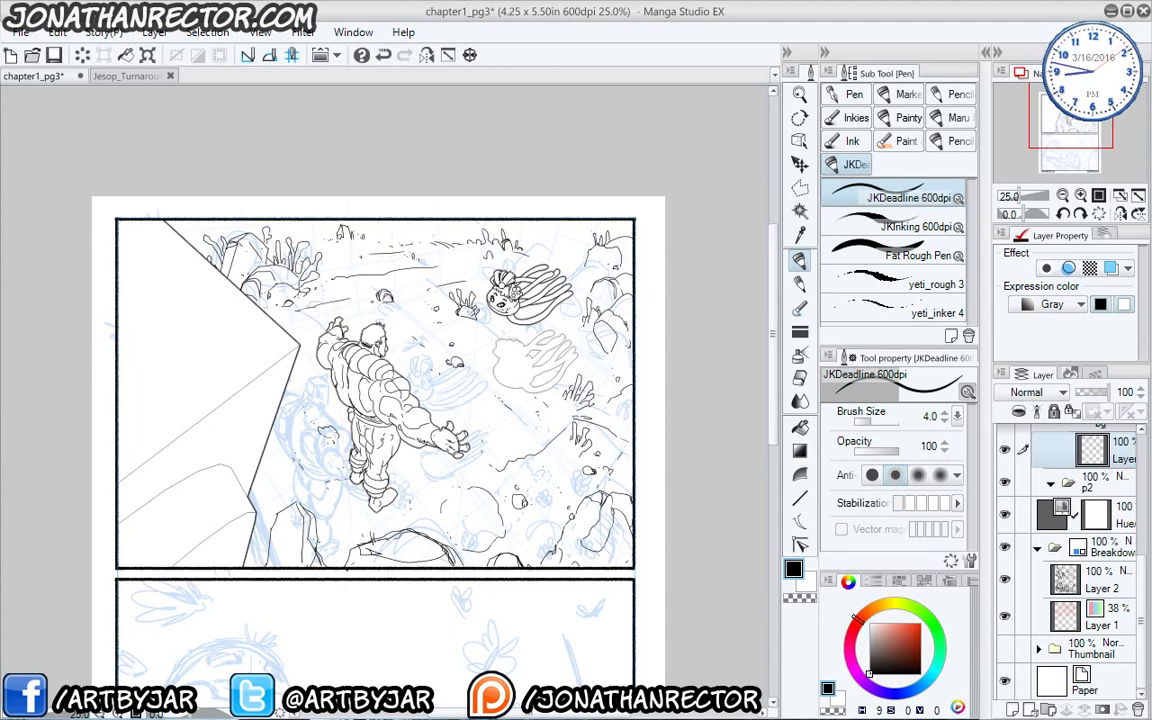
pyautogui.moveTo(398, 240); pyautogui.dragTo(456, 235)
pyautogui.moveTo(369, 237); pyautogui.dragTo(421, 231)
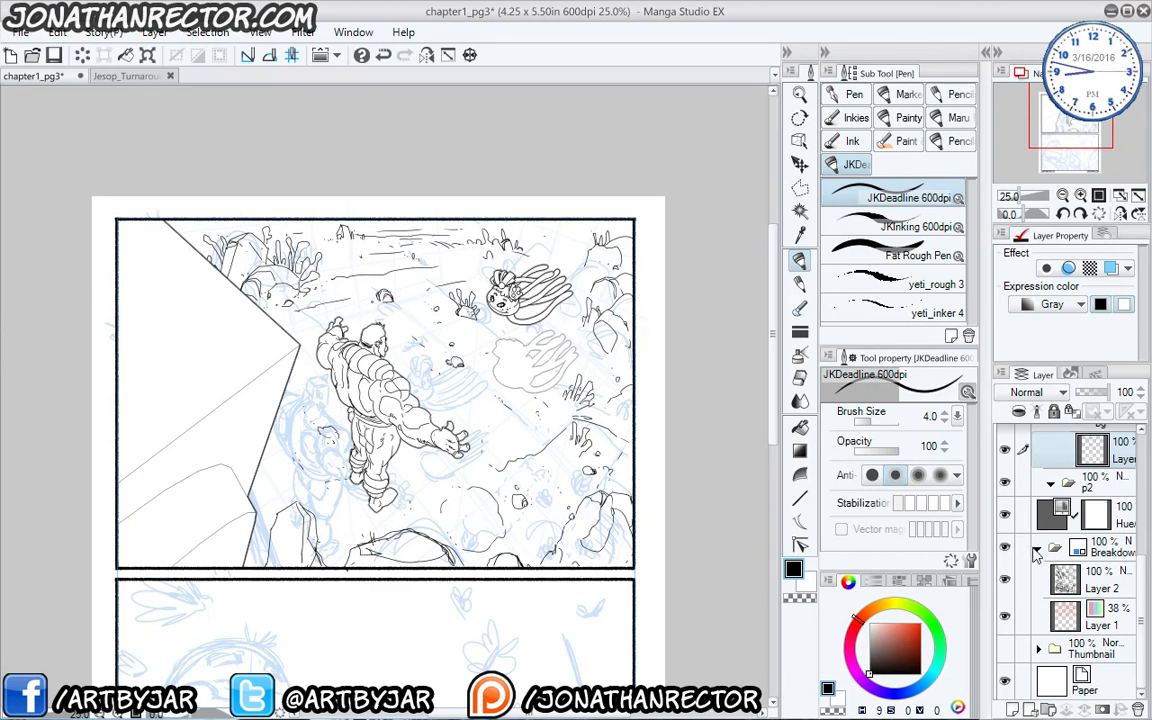
# Collapse and hide the Breakdown folder to review the first panel's inks without the blue sketch, and show the folder again.
pyautogui.scroll(2, 1006, 585)
pyautogui.click(1004, 585)
pyautogui.click(1004, 585)
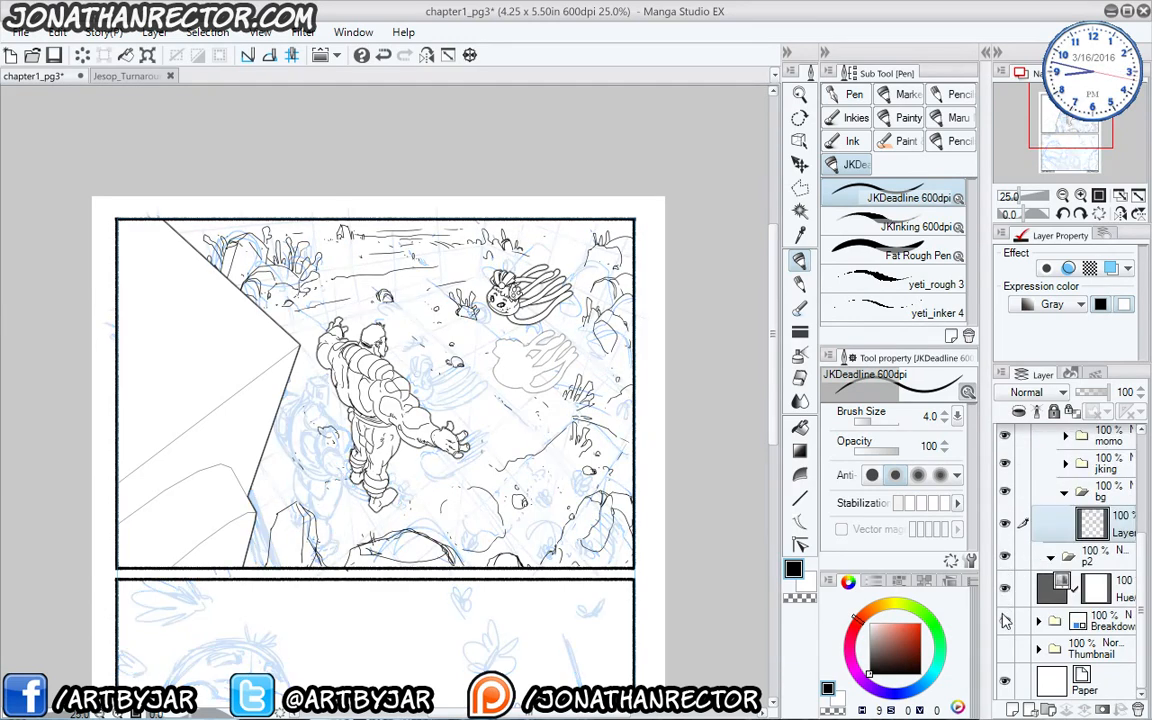
pyautogui.click(1004, 621)
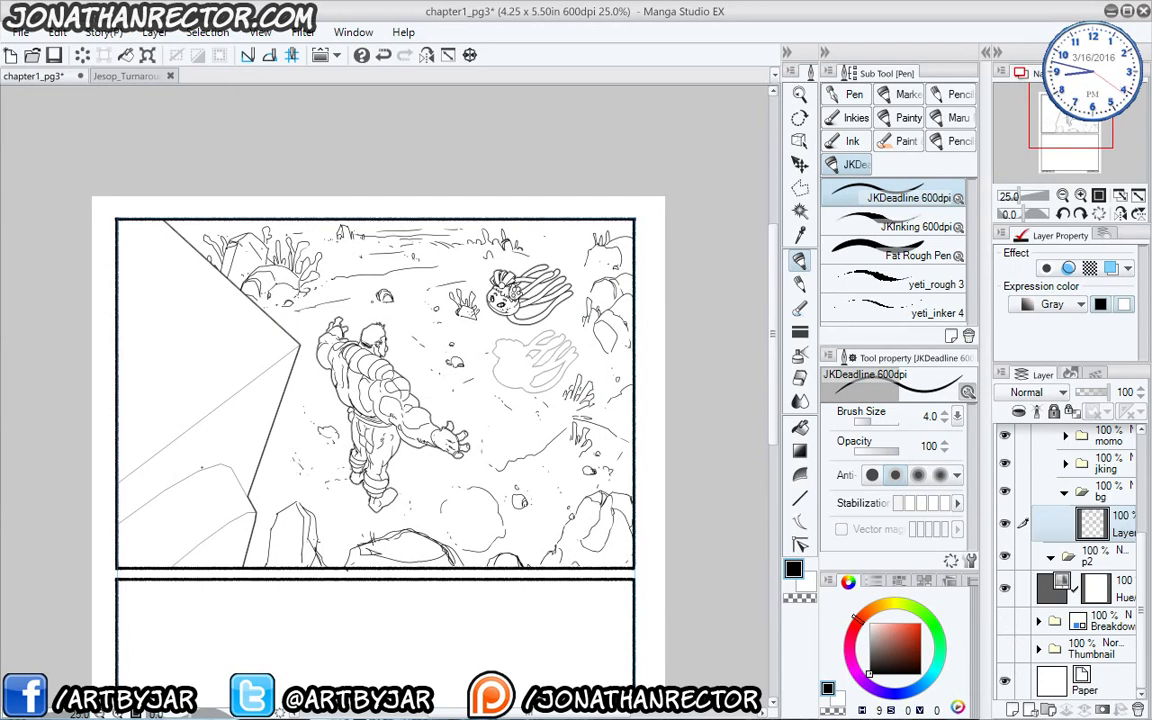
pyautogui.moveTo(209, 449); pyautogui.dragTo(445, 424)
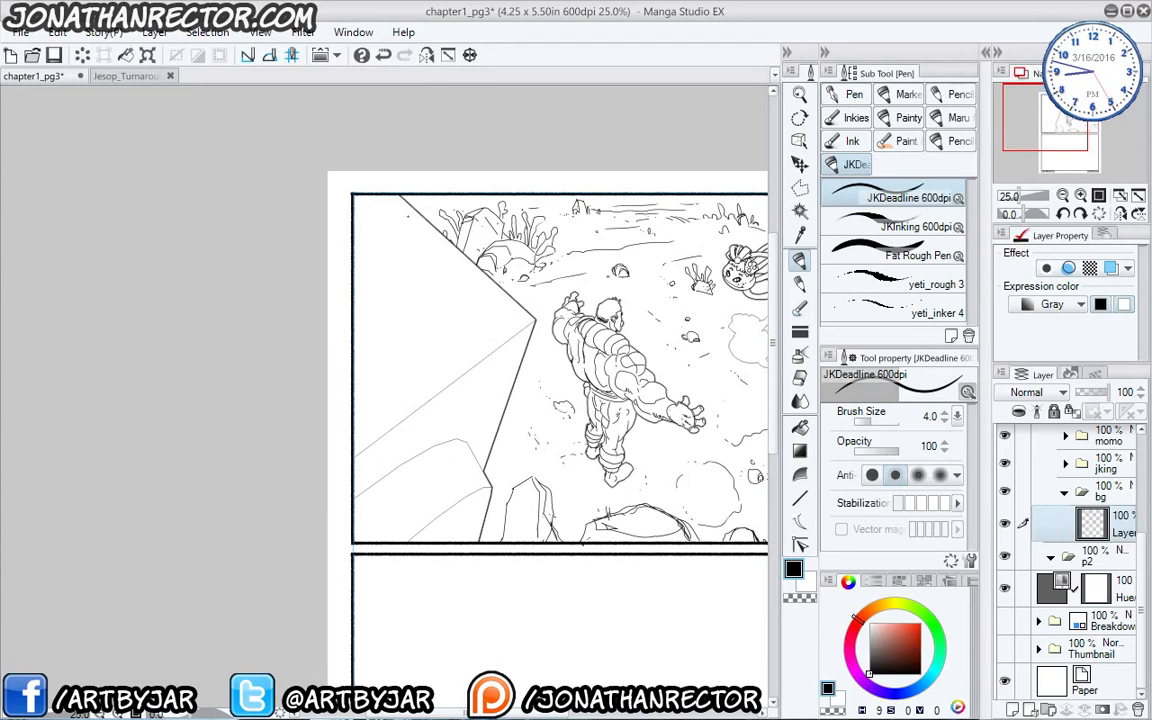
pyautogui.moveTo(539, 423); pyautogui.dragTo(474, 398)
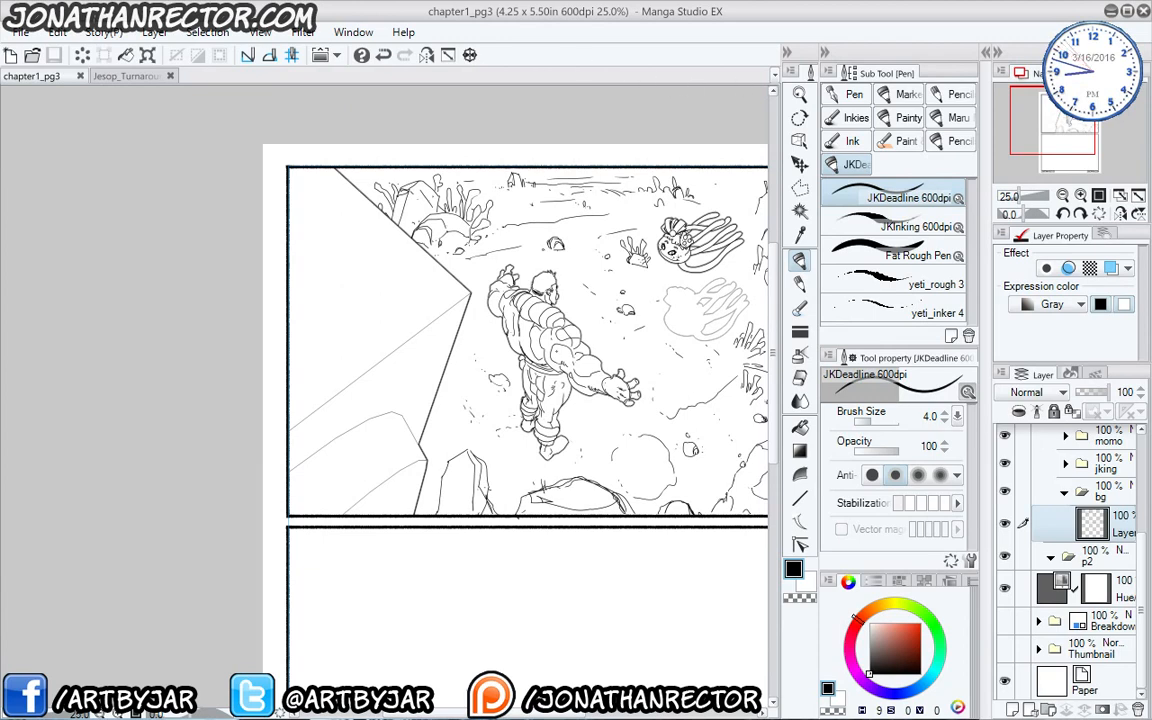
pyautogui.moveTo(498, 518); pyautogui.dragTo(420, 422)
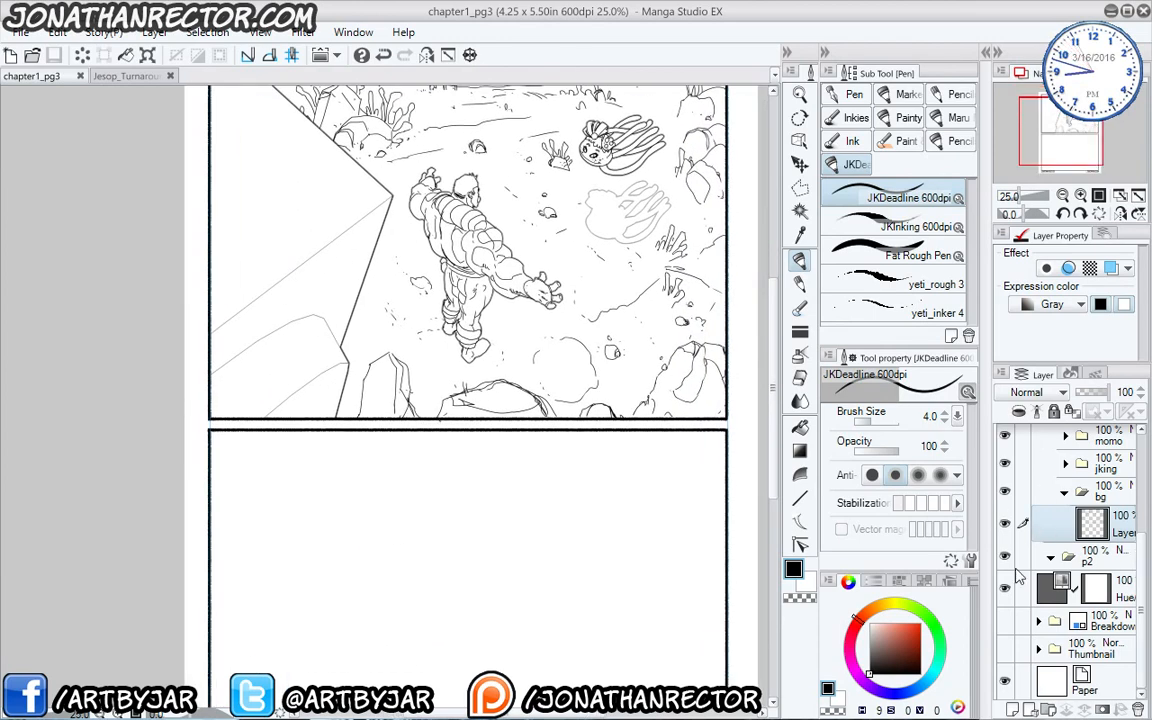
pyautogui.click(1004, 620)
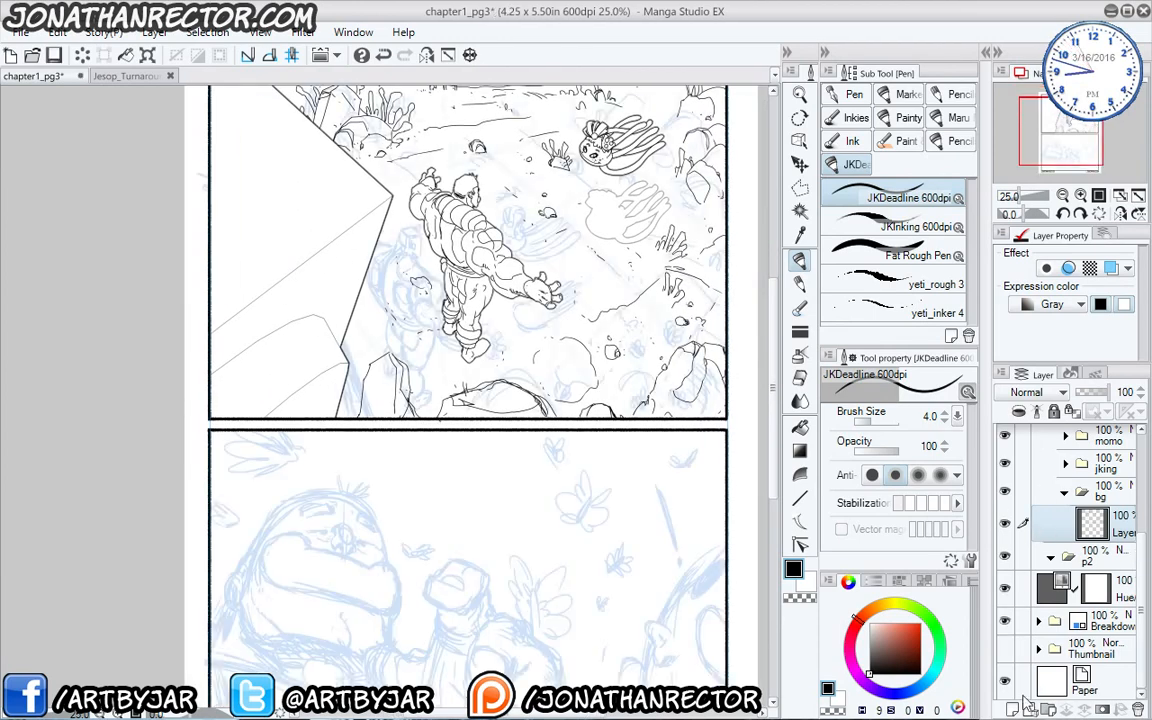
# Create a folder named butterflies above the sagan folder inside p1 and add a new layer in it.
pyautogui.click(1064, 492)
pyautogui.moveTo(1143, 552); pyautogui.dragTo(1141, 503)
pyautogui.click(1053, 493)
pyautogui.click(1092, 566)
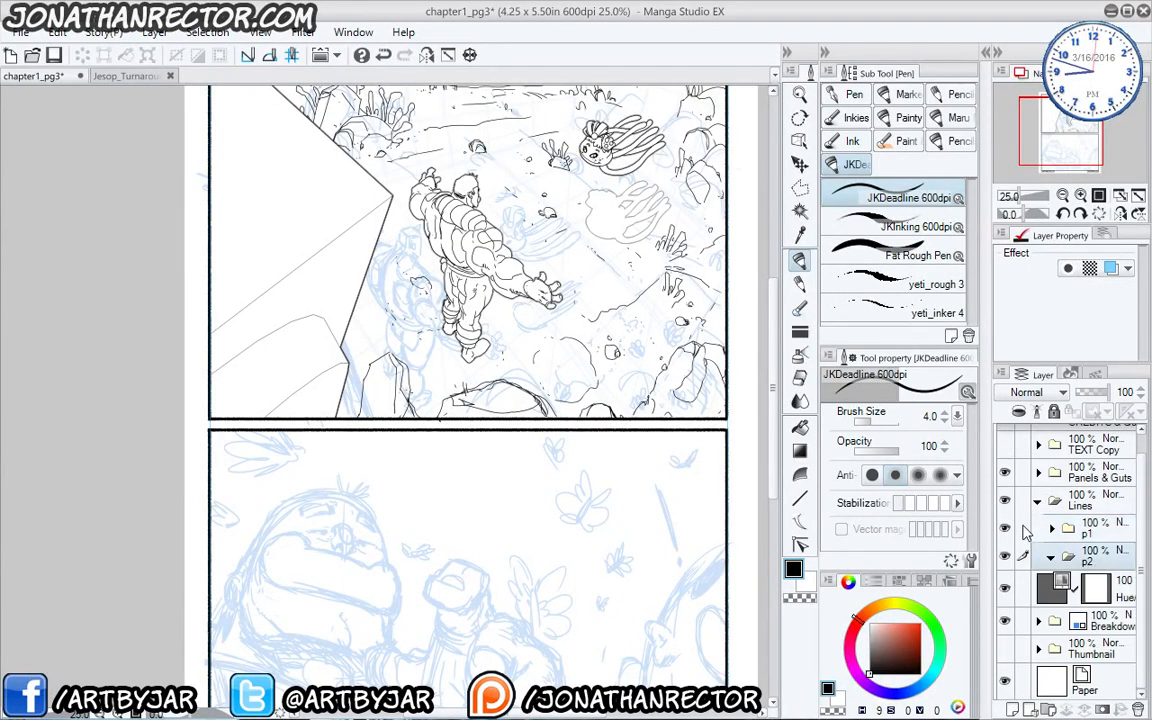
pyautogui.moveTo(306, 517); pyautogui.dragTo(313, 564)
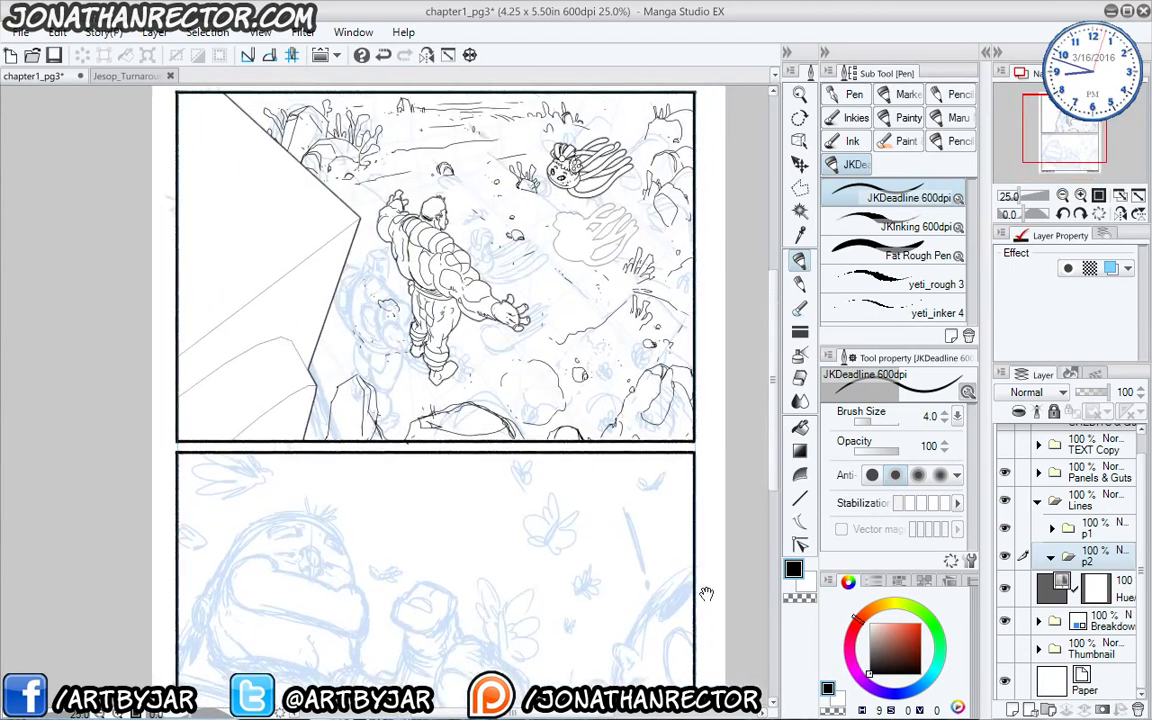
pyautogui.click(1051, 528)
pyautogui.click(1102, 557)
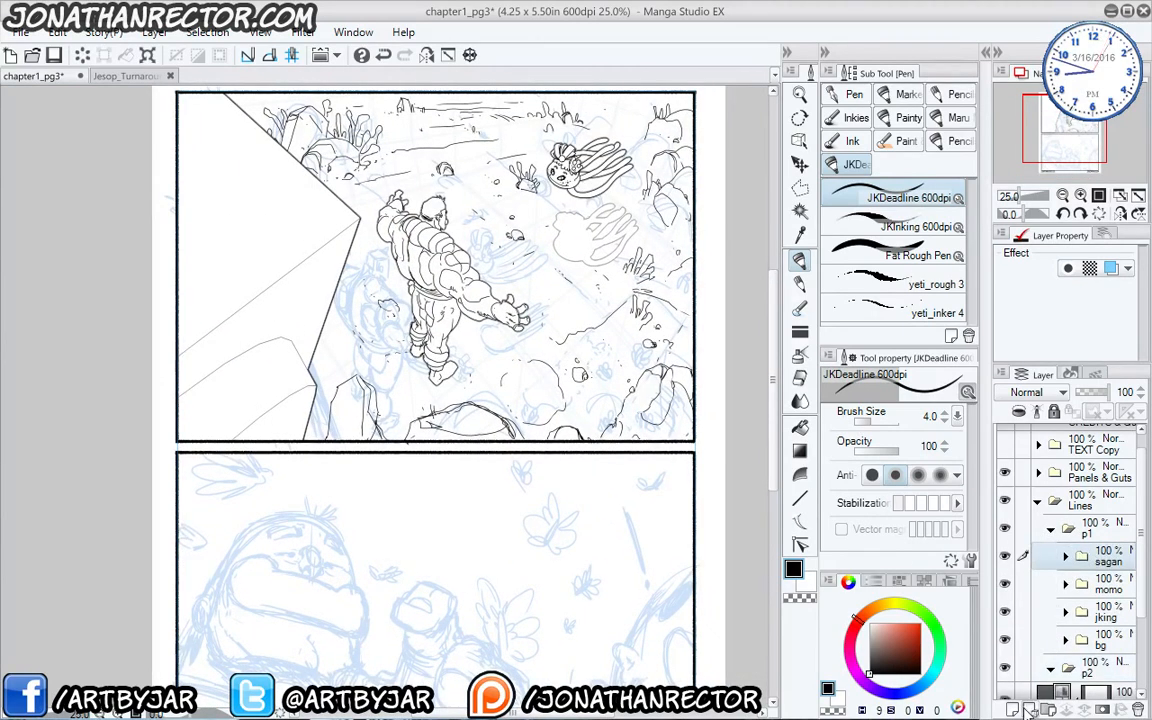
pyautogui.click(1035, 708)
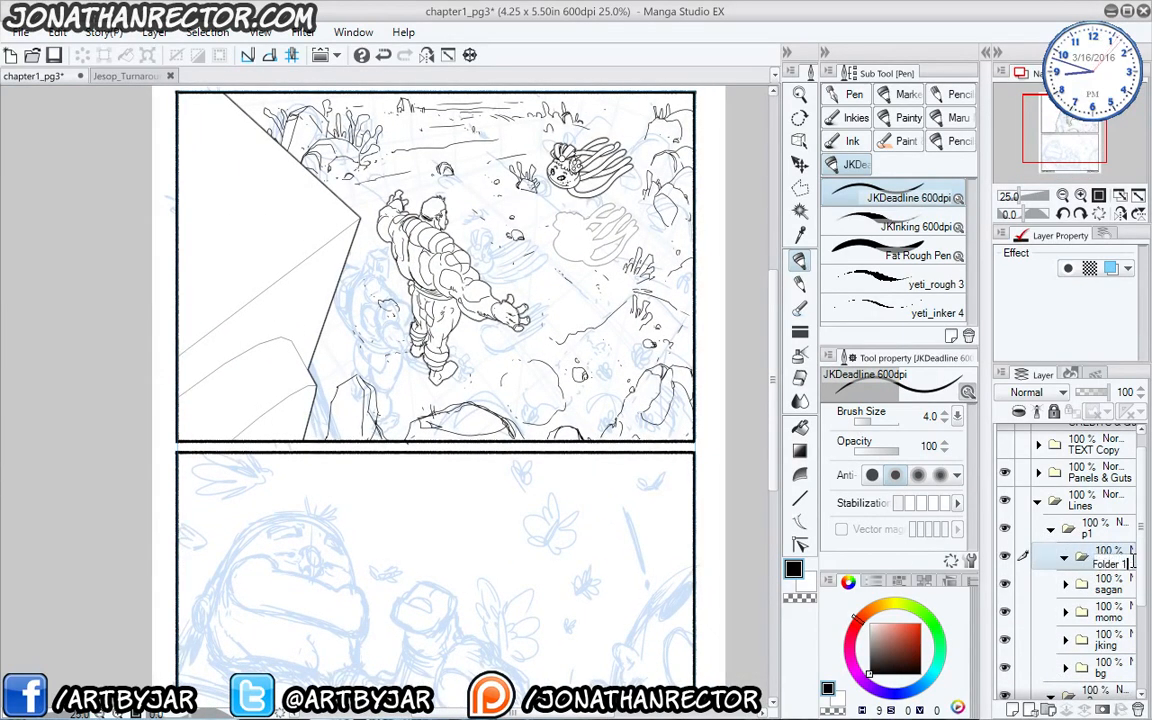
pyautogui.write('butterfli')
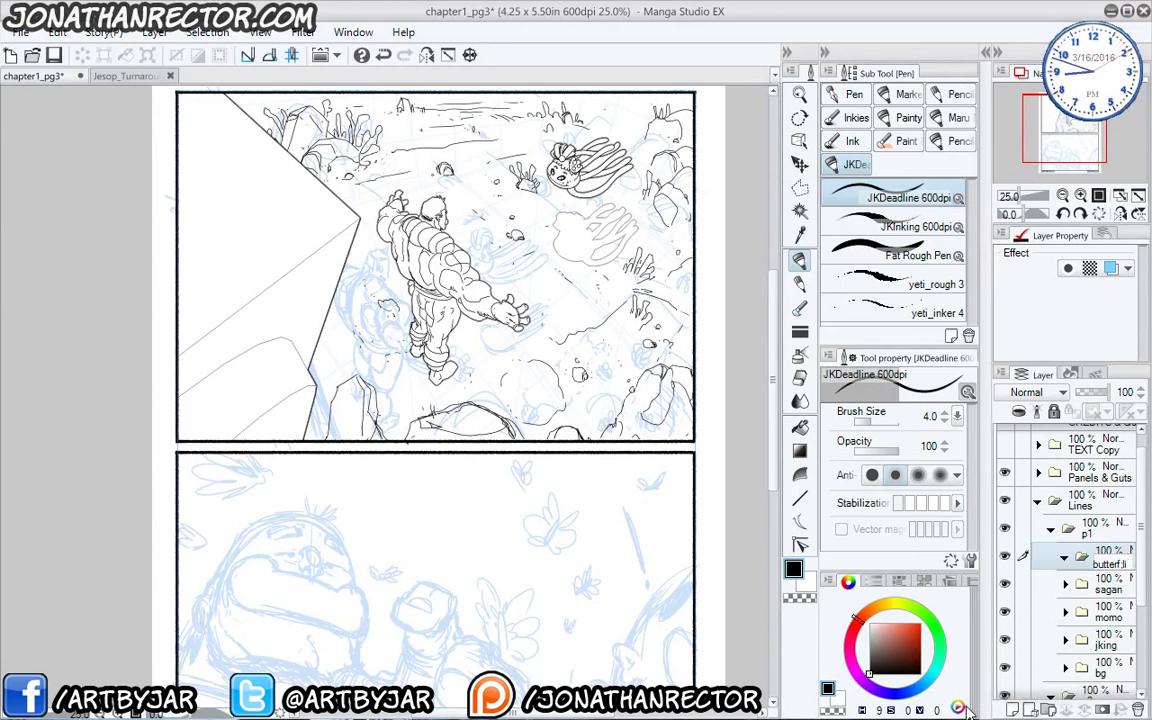
pyautogui.press('Return')
pyautogui.write('es')
pyautogui.press('Return')
pyautogui.hotkey('ctrl', 'shift', 'n')
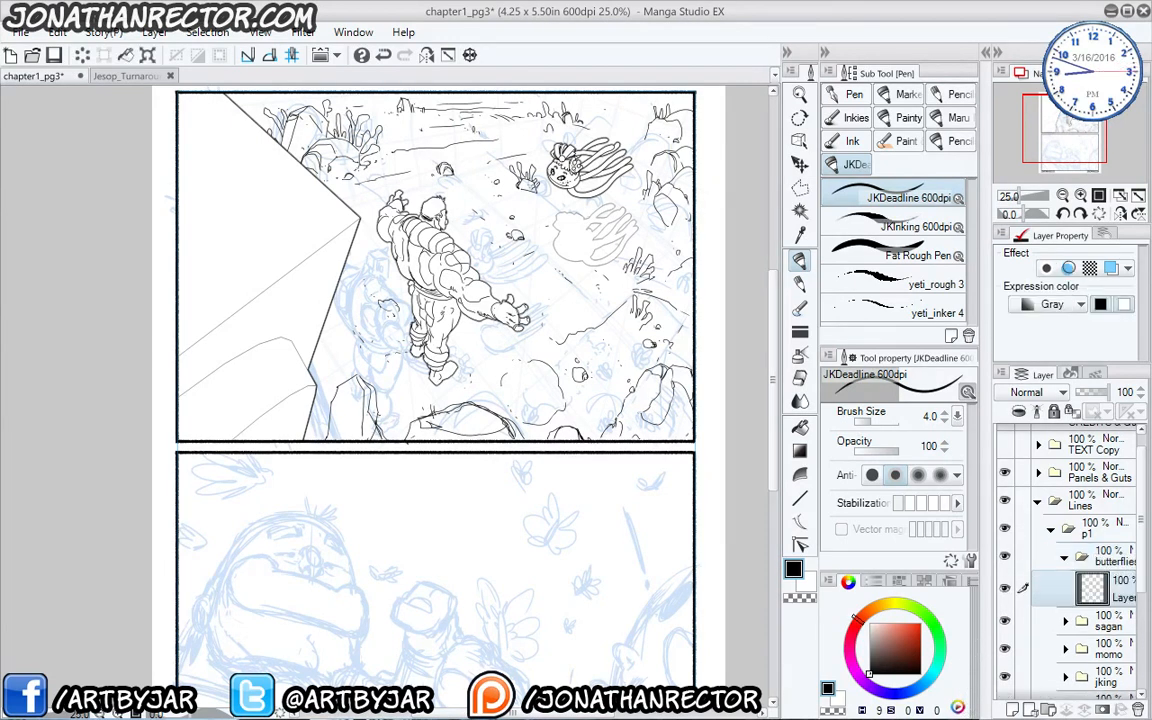
# Choose red as the drawing color and set the butterflies layer's expression color to Color.
pyautogui.moveTo(480, 260); pyautogui.dragTo(434, 362)
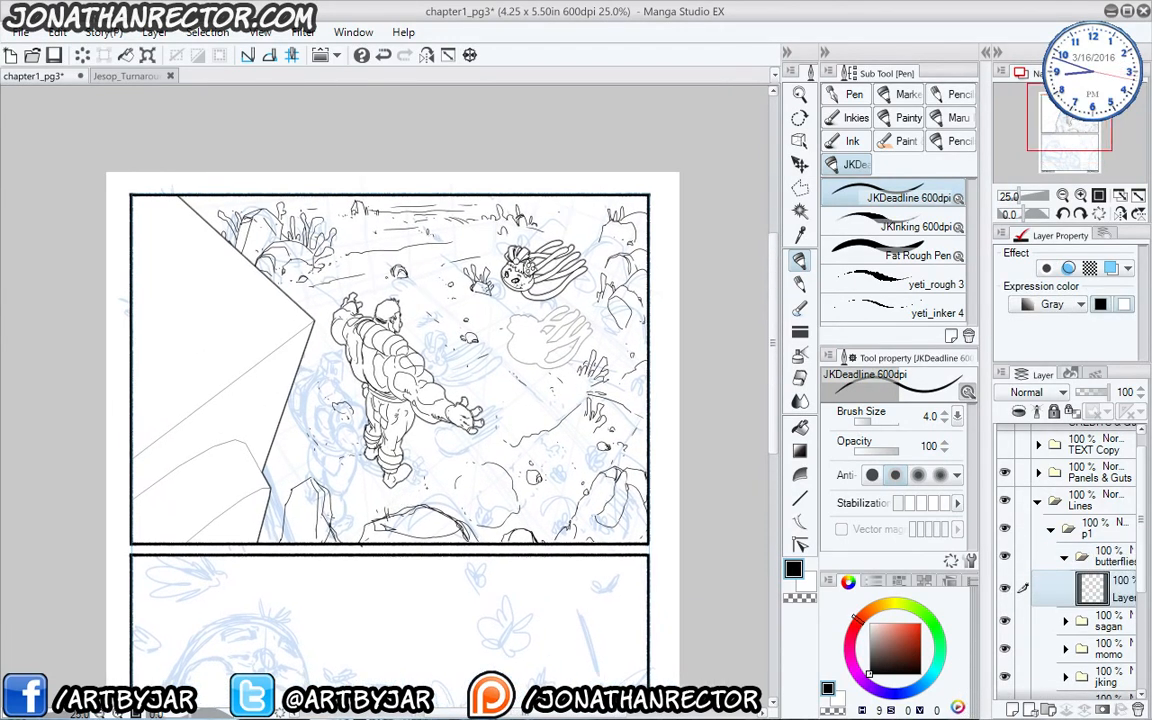
pyautogui.scroll(2, 428, 485)
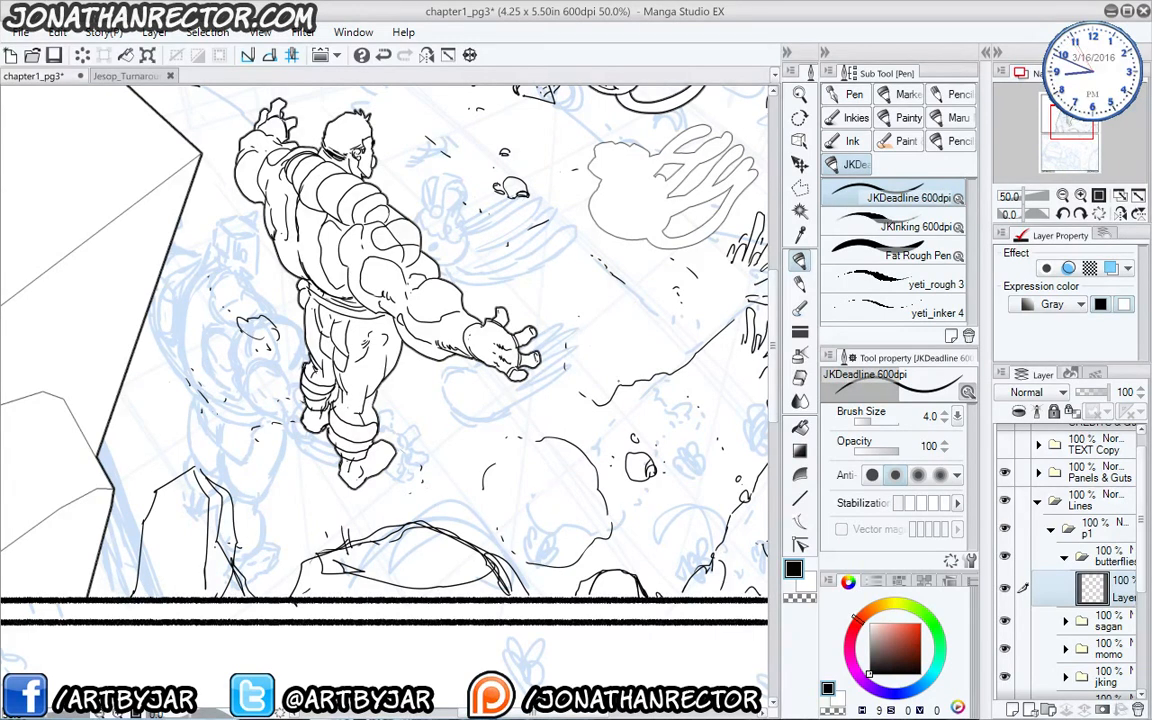
pyautogui.moveTo(658, 410); pyautogui.dragTo(513, 385)
pyautogui.scroll(2, 493, 173)
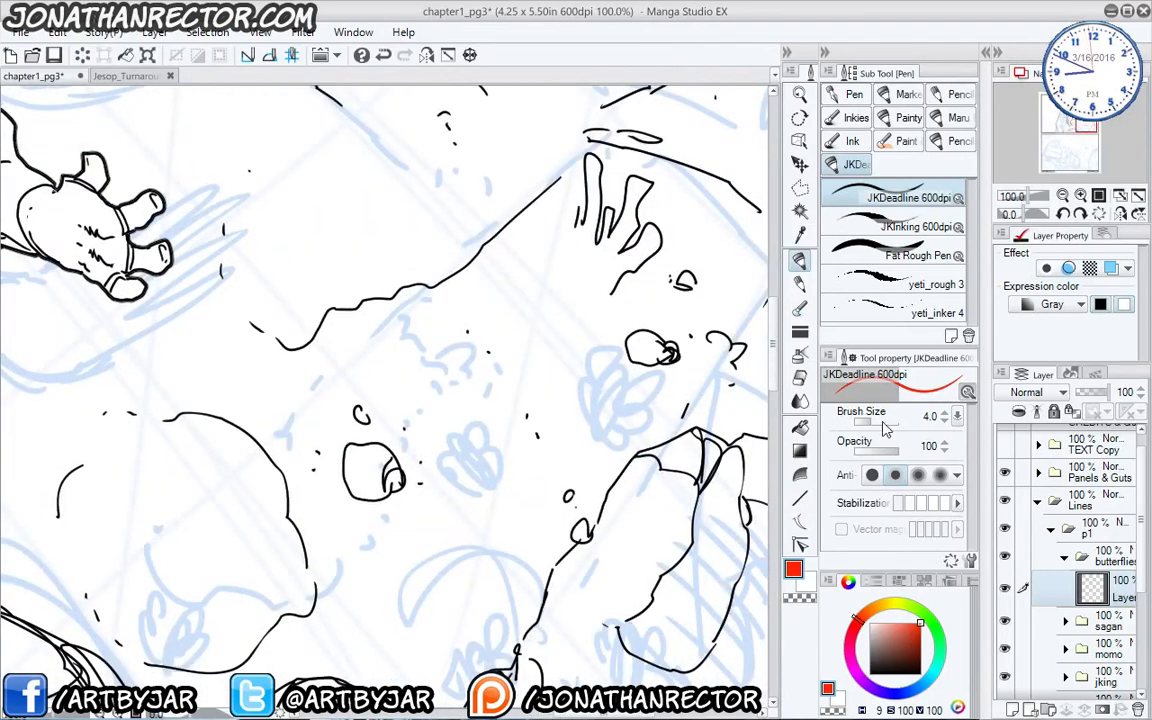
pyautogui.click(1052, 304)
pyautogui.click(1040, 322)
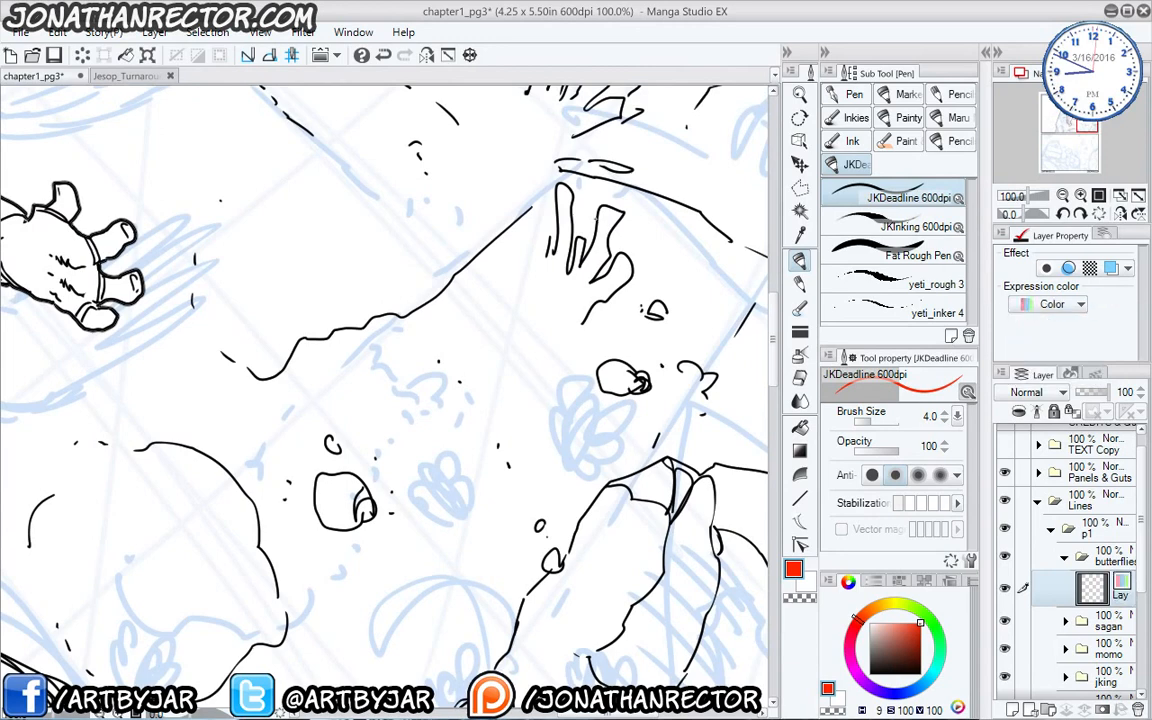
# Draw a large red butterfly just above the big corner rock and a smaller one beside it, near the sketched butterflies.
pyautogui.moveTo(527, 395)
pyautogui.mouseDown()
pyautogui.moveTo(505, 335)
pyautogui.moveTo(545, 345)
pyautogui.moveTo(564, 408)
pyautogui.mouseUp()
pyautogui.moveTo(555, 328)
pyautogui.mouseDown()
pyautogui.moveTo(542, 370)
pyautogui.moveTo(561, 372)
pyautogui.mouseUp()
pyautogui.moveTo(566, 350)
pyautogui.mouseDown()
pyautogui.moveTo(556, 375)
pyautogui.moveTo(568, 361)
pyautogui.mouseUp()
pyautogui.moveTo(566, 368)
pyautogui.mouseDown()
pyautogui.moveTo(596, 368)
pyautogui.moveTo(564, 390)
pyautogui.mouseUp()
pyautogui.moveTo(562, 399)
pyautogui.mouseDown()
pyautogui.moveTo(585, 396)
pyautogui.moveTo(565, 402)
pyautogui.mouseUp()
pyautogui.moveTo(565, 403)
pyautogui.mouseDown()
pyautogui.moveTo(500, 344)
pyautogui.moveTo(532, 374)
pyautogui.moveTo(510, 352)
pyautogui.moveTo(508, 429)
pyautogui.moveTo(548, 444)
pyautogui.mouseUp()
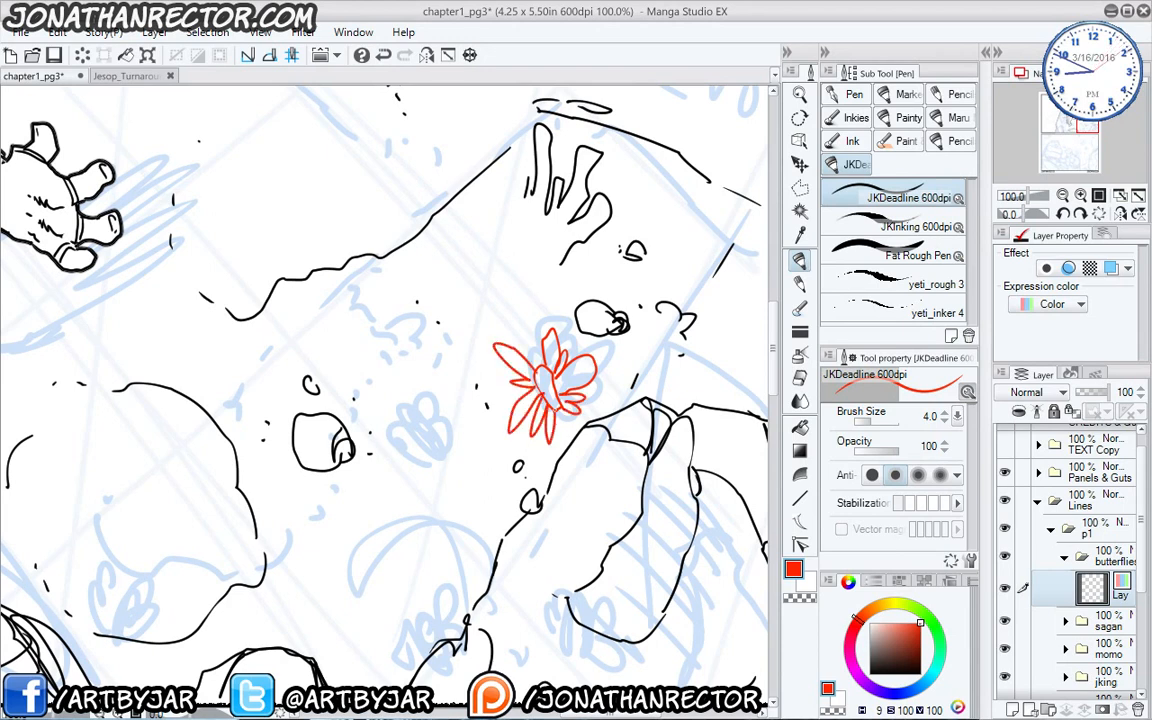
pyautogui.moveTo(458, 527); pyautogui.dragTo(504, 425)
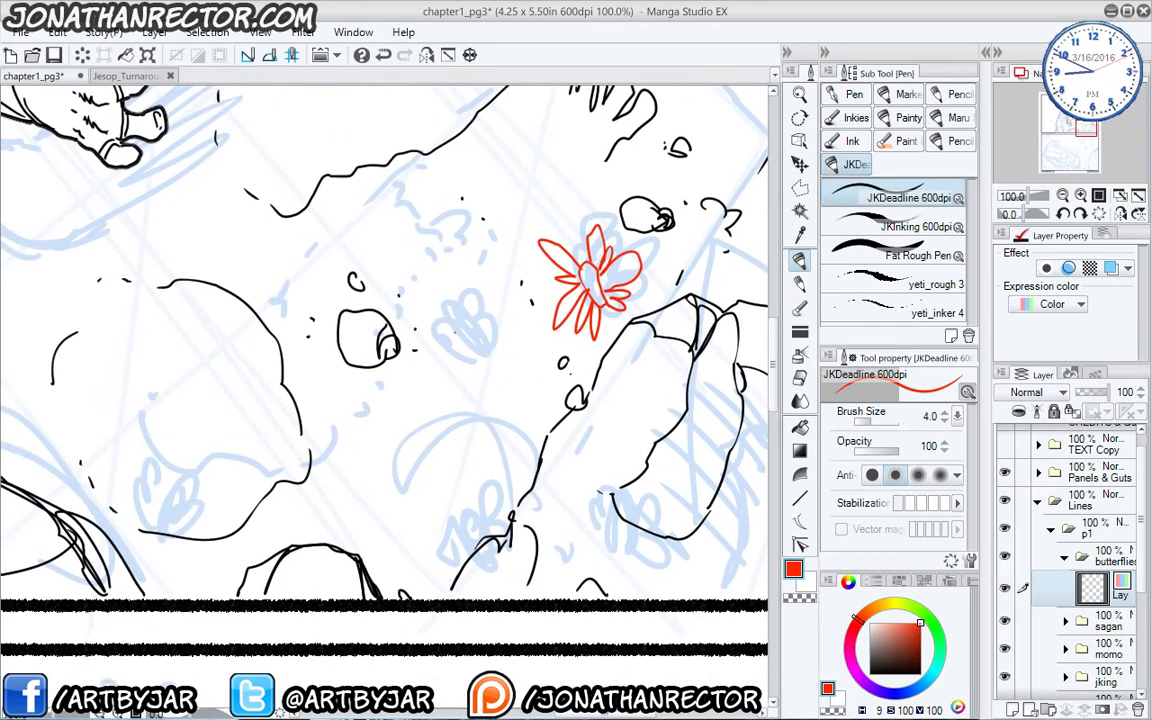
pyautogui.moveTo(485, 360)
pyautogui.mouseDown()
pyautogui.moveTo(462, 394)
pyautogui.moveTo(490, 318)
pyautogui.moveTo(508, 418)
pyautogui.moveTo(436, 372)
pyautogui.mouseUp()
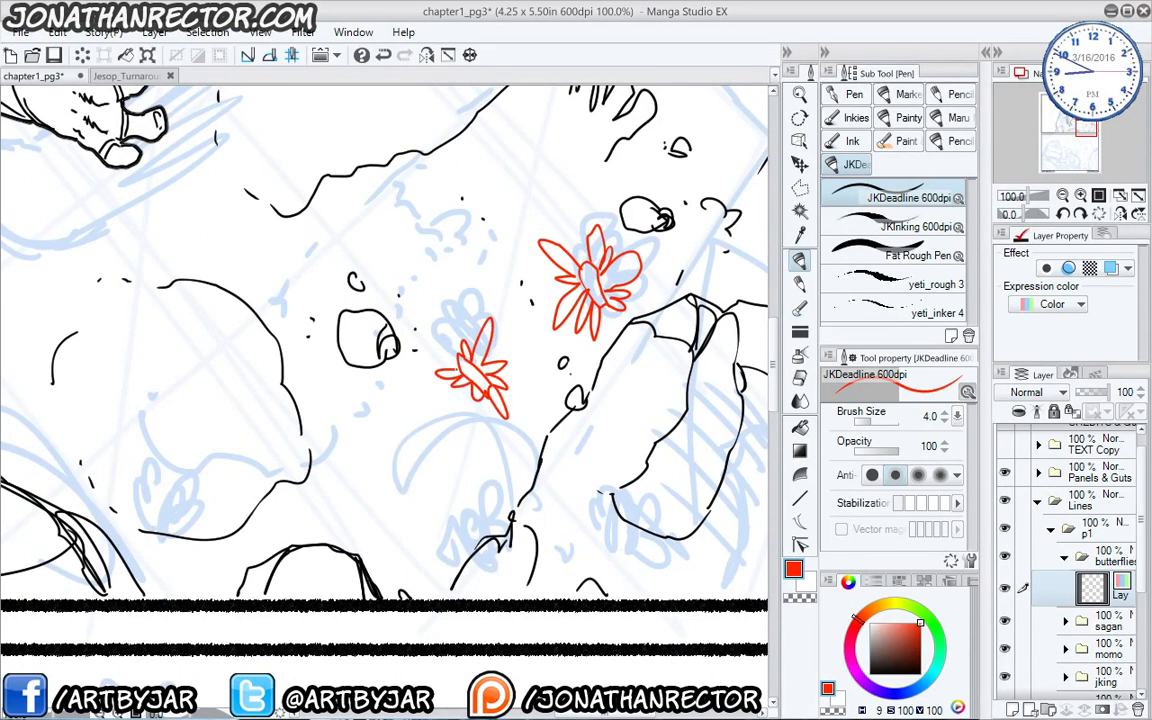
# Draw two more red butterflies over the big rock in the first panel's lower right corner.
pyautogui.hotkey('ctrl', '-')
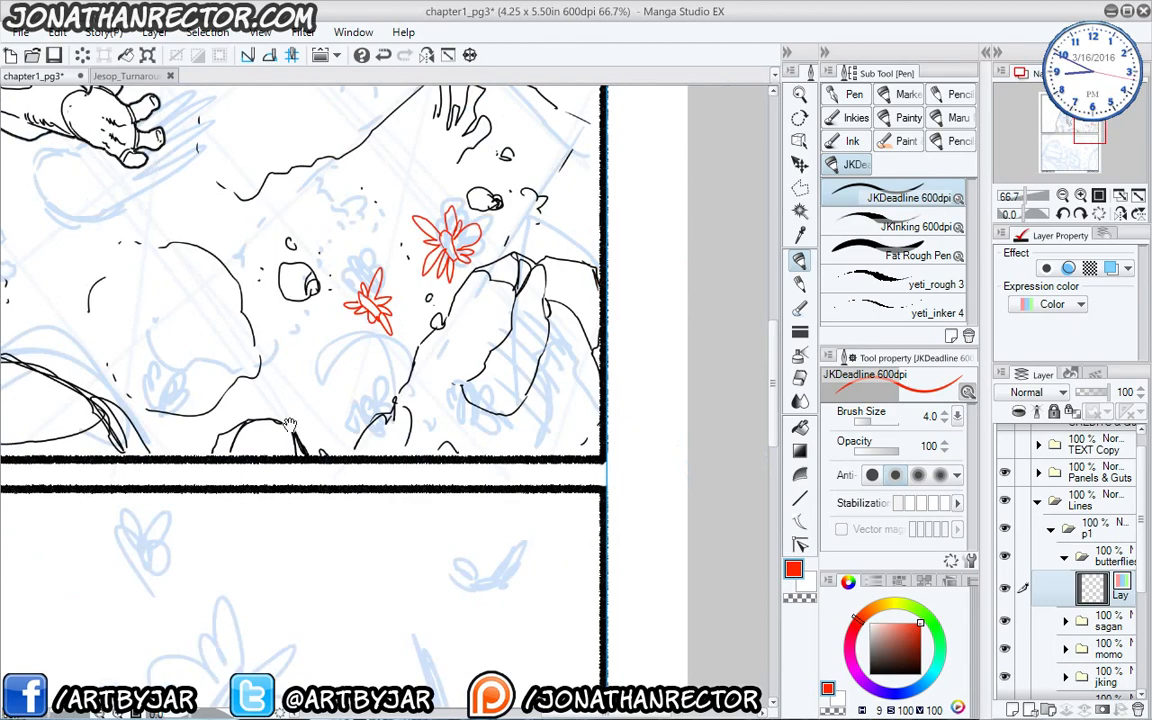
pyautogui.moveTo(346, 421); pyautogui.dragTo(580, 614)
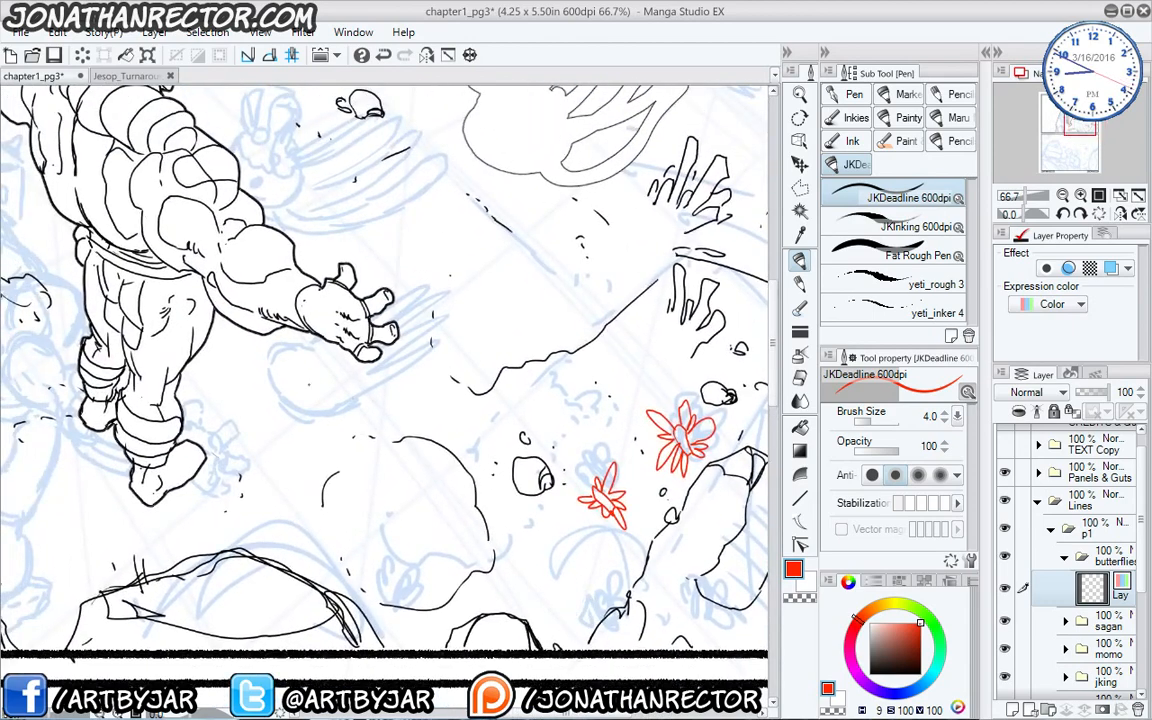
pyautogui.moveTo(427, 609); pyautogui.dragTo(381, 265)
pyautogui.moveTo(239, 319); pyautogui.dragTo(355, 139)
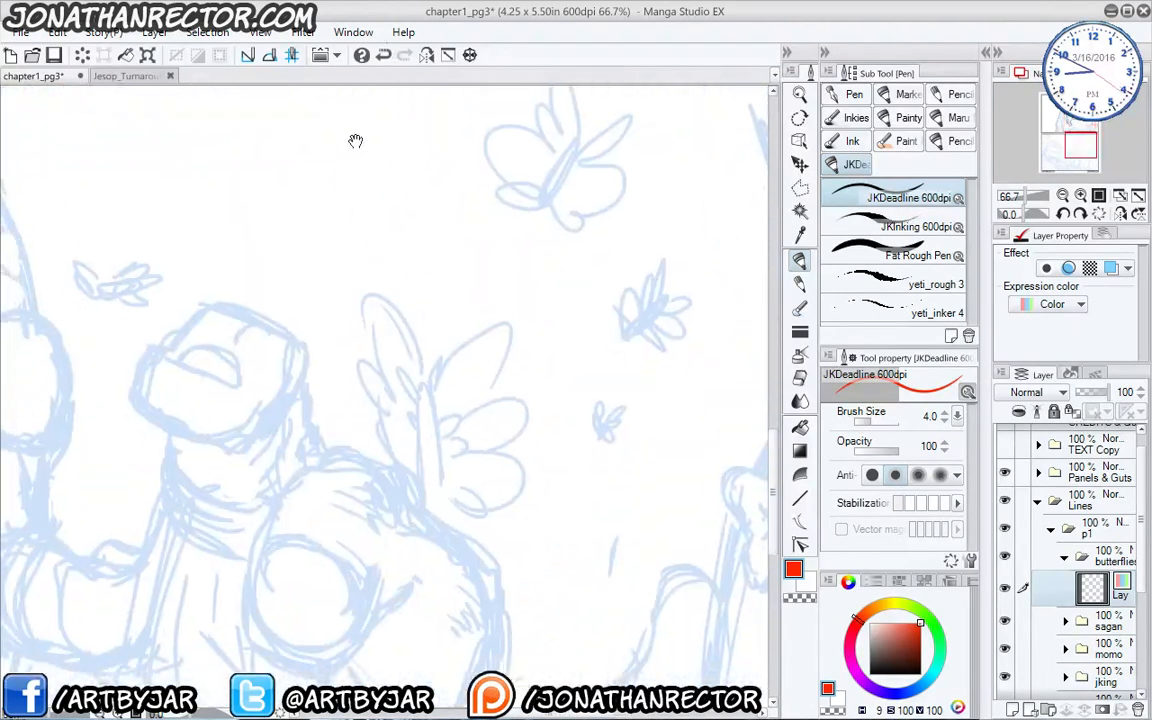
pyautogui.moveTo(203, 493)
pyautogui.mouseDown()
pyautogui.moveTo(251, 466)
pyautogui.moveTo(519, 509)
pyautogui.moveTo(589, 571)
pyautogui.moveTo(481, 522)
pyautogui.moveTo(500, 401)
pyautogui.moveTo(409, 267)
pyautogui.moveTo(365, 437)
pyautogui.moveTo(571, 106)
pyautogui.moveTo(593, 313)
pyautogui.moveTo(557, 248)
pyautogui.mouseUp()
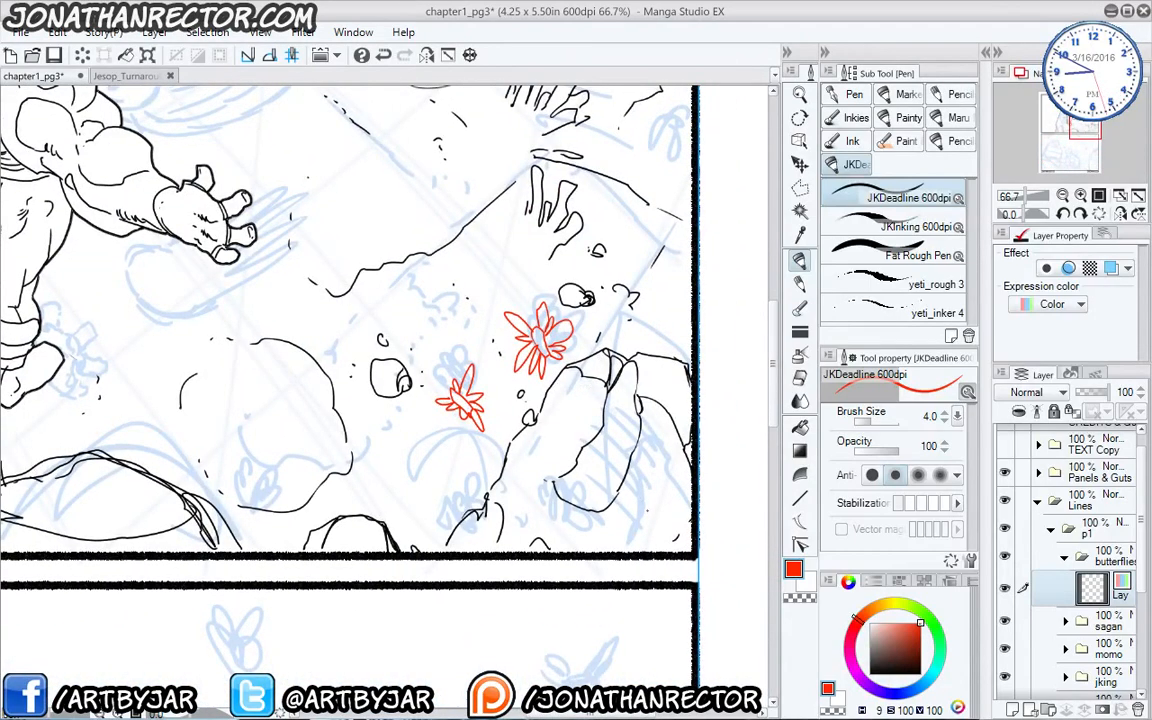
pyautogui.moveTo(630, 489)
pyautogui.mouseDown()
pyautogui.moveTo(650, 515)
pyautogui.moveTo(645, 488)
pyautogui.moveTo(661, 499)
pyautogui.moveTo(655, 509)
pyautogui.mouseUp()
pyautogui.moveTo(655, 509)
pyautogui.mouseDown()
pyautogui.moveTo(613, 480)
pyautogui.moveTo(629, 500)
pyautogui.mouseUp()
pyautogui.moveTo(630, 501); pyautogui.dragTo(641, 517)
pyautogui.moveTo(578, 404)
pyautogui.mouseDown()
pyautogui.moveTo(592, 438)
pyautogui.moveTo(620, 432)
pyautogui.moveTo(573, 424)
pyautogui.moveTo(604, 446)
pyautogui.moveTo(584, 424)
pyautogui.mouseUp()
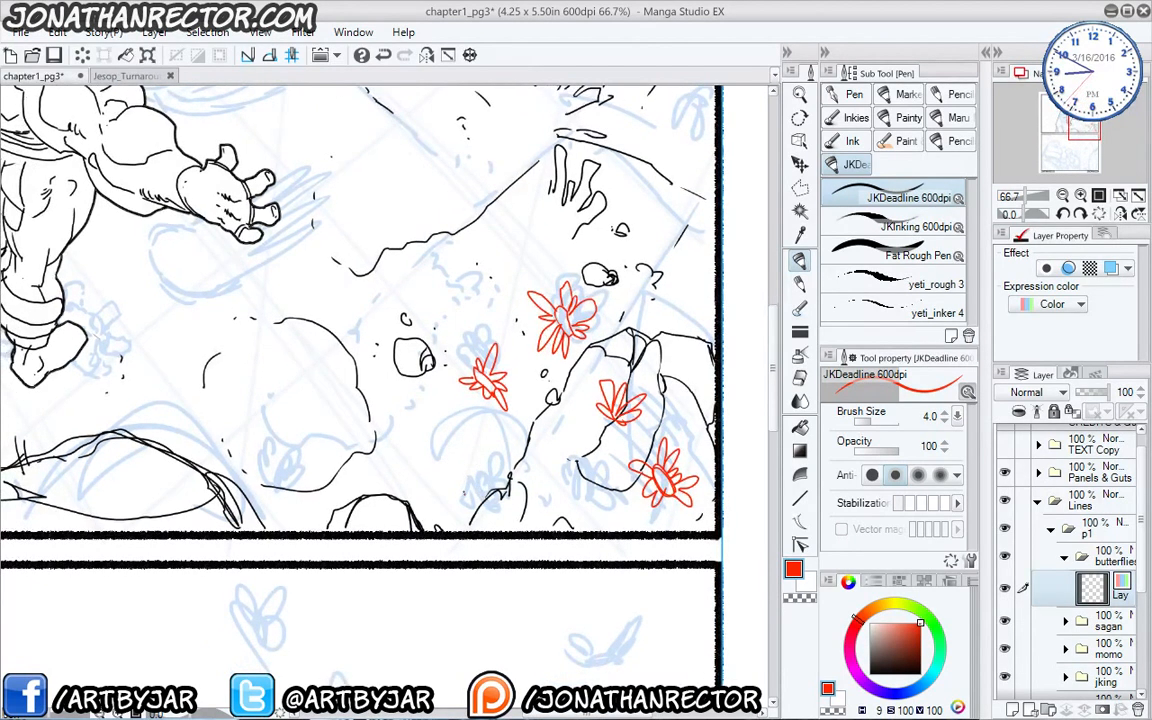
# Draw a large red butterfly at the foot of the big corner rock, just above the first panel's lower border.
pyautogui.moveTo(449, 473)
pyautogui.mouseDown()
pyautogui.moveTo(452, 503)
pyautogui.moveTo(471, 431)
pyautogui.moveTo(483, 461)
pyautogui.mouseUp()
pyautogui.moveTo(468, 485)
pyautogui.mouseDown()
pyautogui.moveTo(498, 480)
pyautogui.moveTo(468, 492)
pyautogui.moveTo(485, 501)
pyautogui.mouseUp()
pyautogui.moveTo(473, 502); pyautogui.dragTo(490, 524)
pyautogui.moveTo(440, 488); pyautogui.dragTo(426, 453)
pyautogui.moveTo(438, 484)
pyautogui.mouseDown()
pyautogui.moveTo(420, 470)
pyautogui.moveTo(458, 507)
pyautogui.mouseUp()
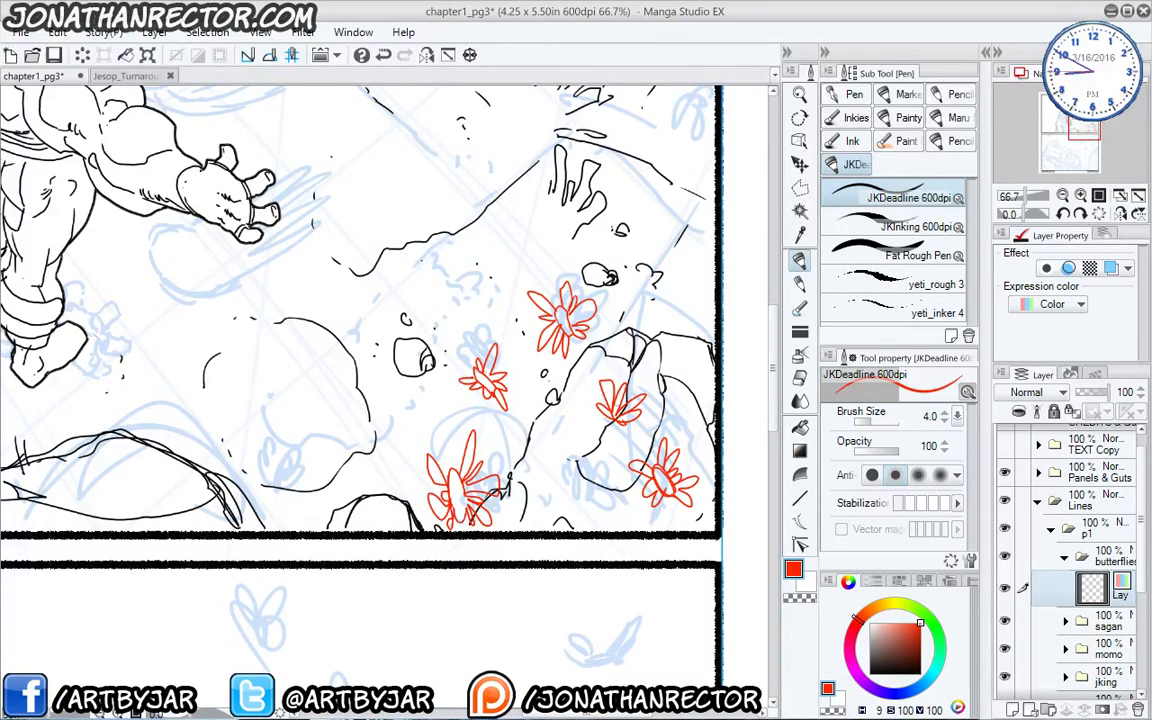
# Draw a small red butterfly near the panel's right border and another small one below the jagged ground line.
pyautogui.moveTo(421, 261); pyautogui.dragTo(402, 362)
pyautogui.moveTo(654, 411)
pyautogui.mouseDown()
pyautogui.moveTo(672, 422)
pyautogui.moveTo(659, 430)
pyautogui.mouseUp()
pyautogui.moveTo(666, 420)
pyautogui.mouseDown()
pyautogui.moveTo(679, 429)
pyautogui.moveTo(664, 405)
pyautogui.mouseUp()
pyautogui.moveTo(665, 405)
pyautogui.mouseDown()
pyautogui.moveTo(668, 415)
pyautogui.moveTo(674, 406)
pyautogui.mouseUp()
pyautogui.moveTo(680, 411); pyautogui.dragTo(672, 418)
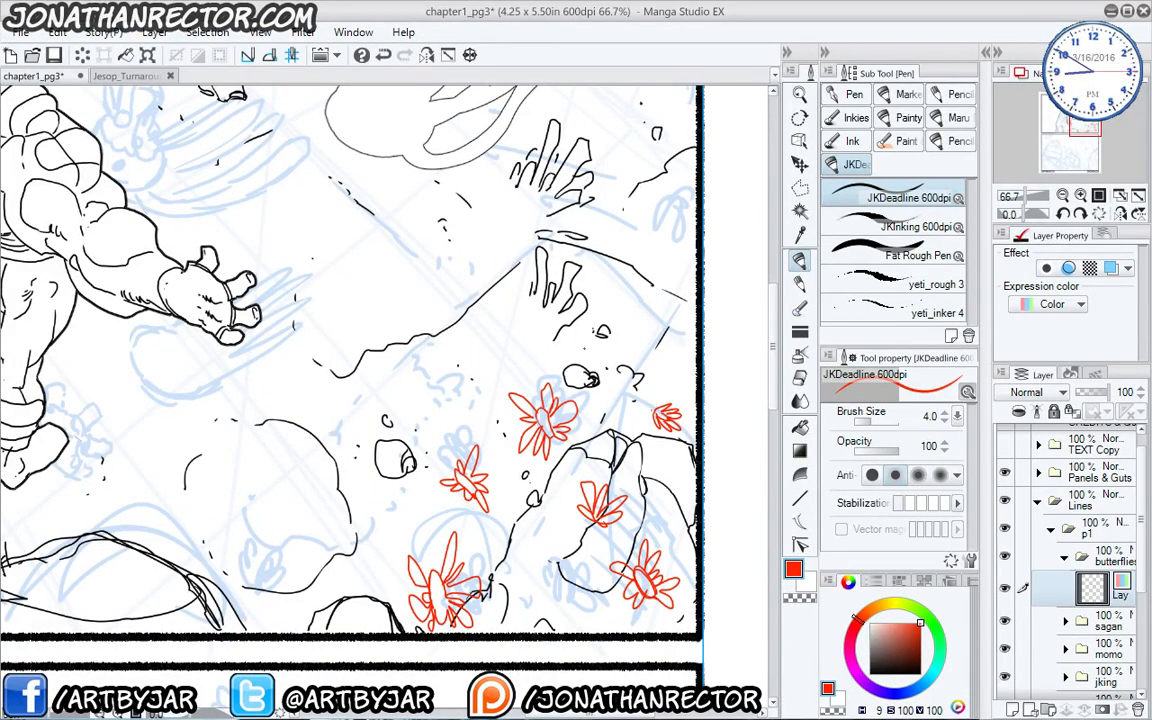
pyautogui.moveTo(389, 377)
pyautogui.mouseDown()
pyautogui.moveTo(458, 298)
pyautogui.moveTo(517, 313)
pyautogui.moveTo(494, 301)
pyautogui.moveTo(497, 321)
pyautogui.mouseUp()
pyautogui.moveTo(497, 321)
pyautogui.mouseDown()
pyautogui.moveTo(505, 310)
pyautogui.moveTo(509, 327)
pyautogui.mouseUp()
pyautogui.moveTo(509, 327)
pyautogui.mouseDown()
pyautogui.moveTo(525, 316)
pyautogui.moveTo(518, 296)
pyautogui.mouseUp()
pyautogui.moveTo(513, 299)
pyautogui.mouseDown()
pyautogui.moveTo(508, 308)
pyautogui.moveTo(507, 291)
pyautogui.mouseUp()
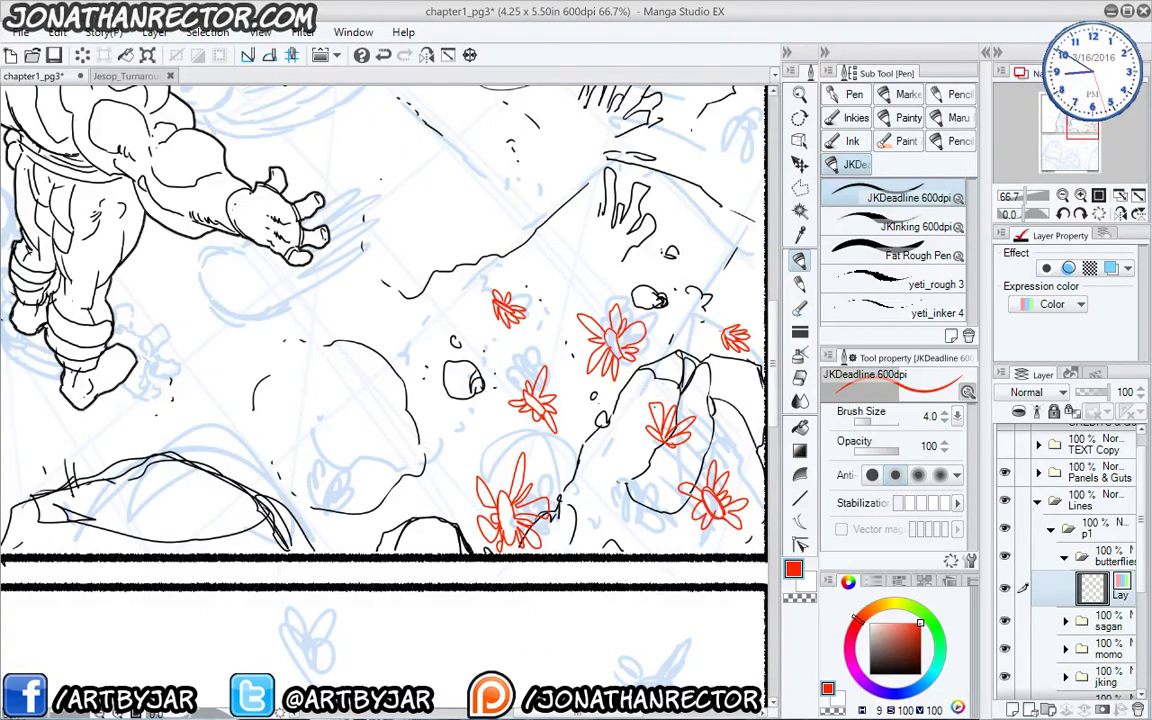
pyautogui.moveTo(619, 490); pyautogui.dragTo(607, 487)
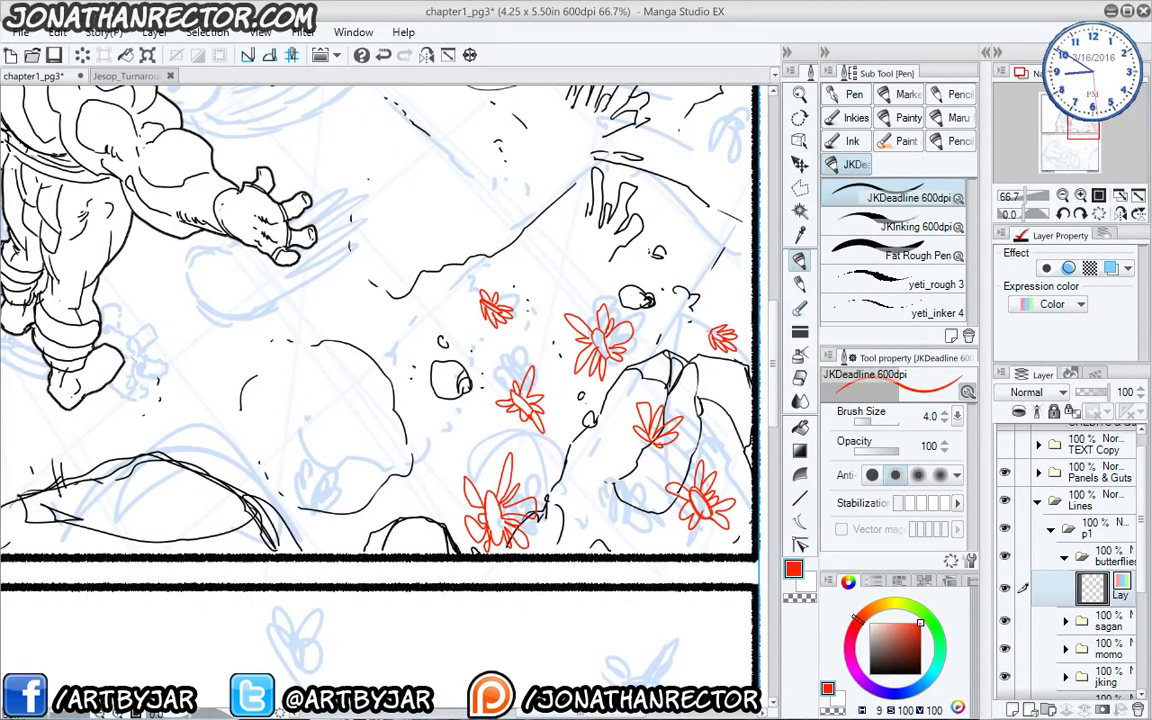
# Lock the butterflies layer's transparent pixels, fill its lines with black, unlock them, and set the expression color to Gray.
pyautogui.click(1071, 411)
pyautogui.click(869, 674)
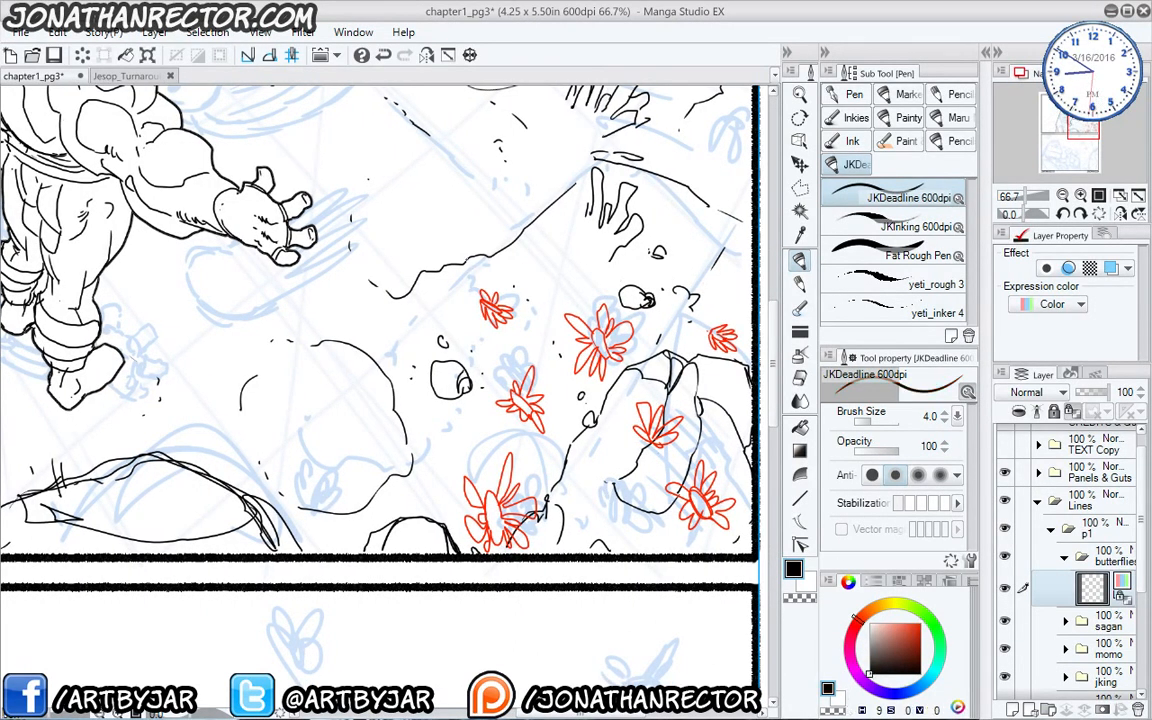
pyautogui.hotkey('alt', 'Delete')
pyautogui.click(1071, 411)
pyautogui.click(1022, 305)
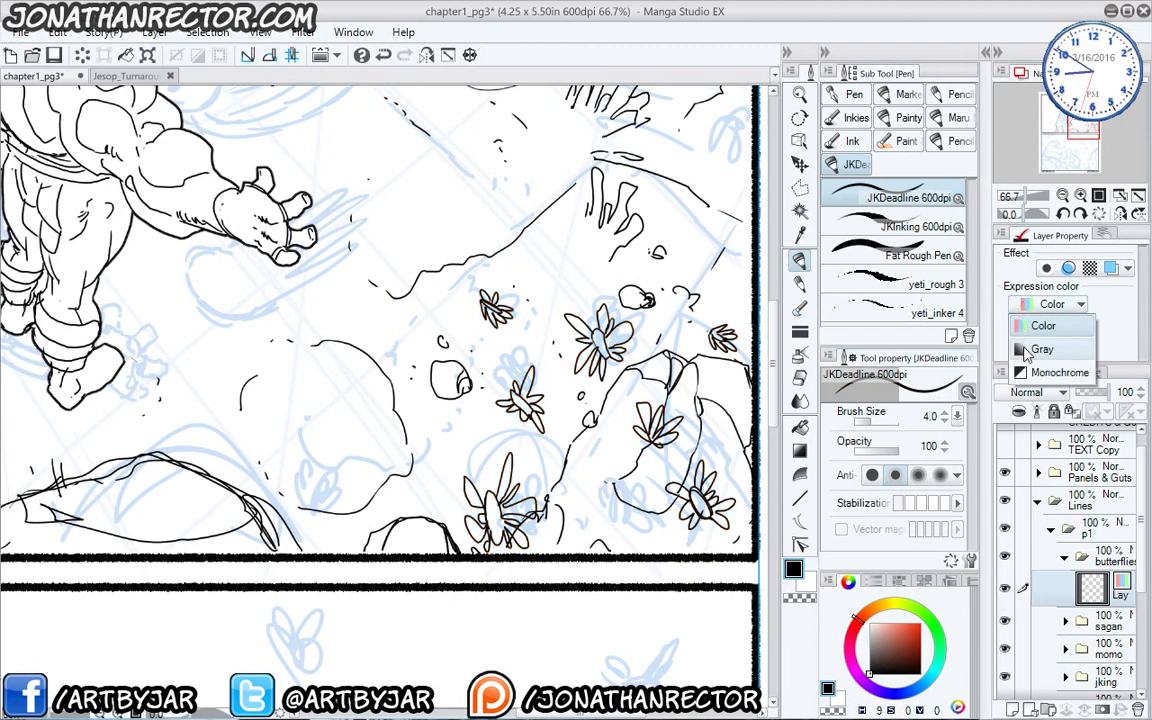
pyautogui.click(1021, 350)
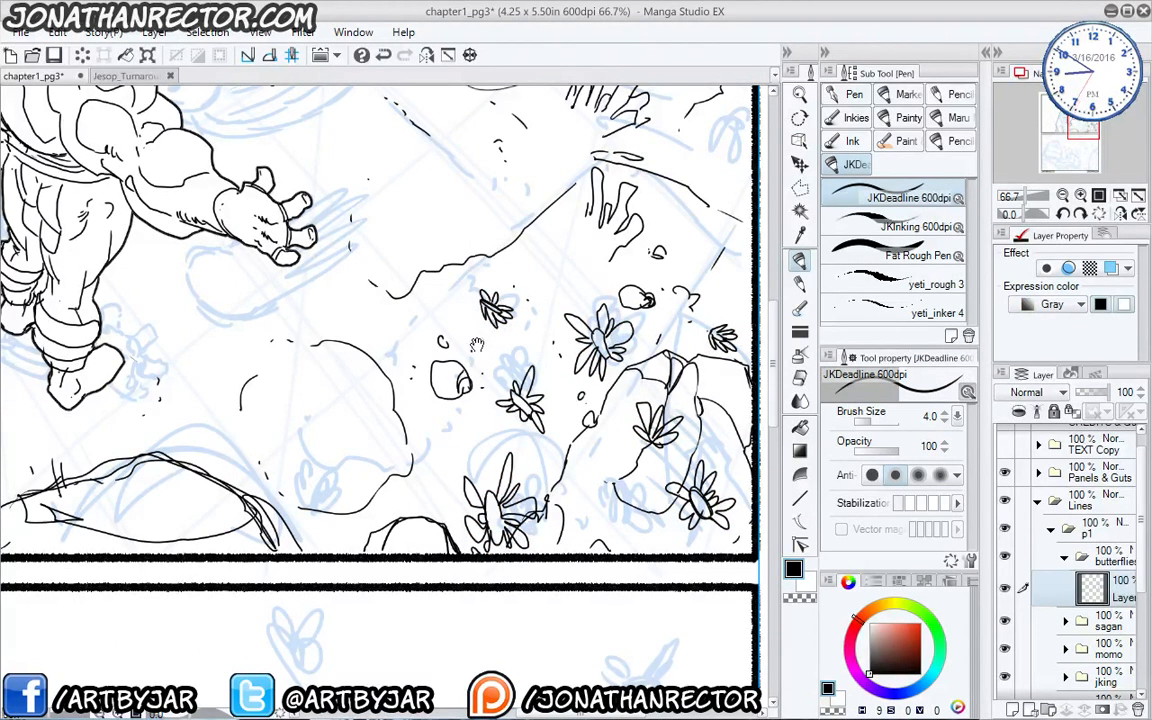
# Select the empty area around the butterflies with the Magic wand and generate the bordered KO layer beneath the butterfly lines.
pyautogui.moveTo(429, 310); pyautogui.dragTo(453, 316)
pyautogui.press('w')
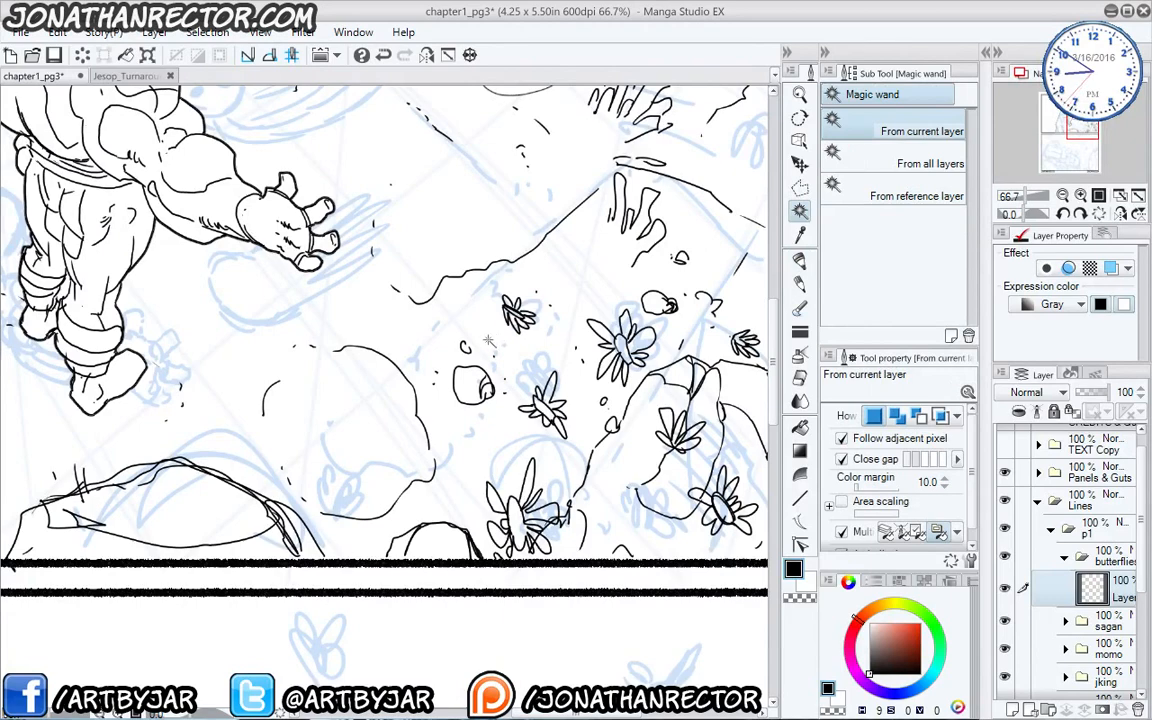
pyautogui.click(487, 340)
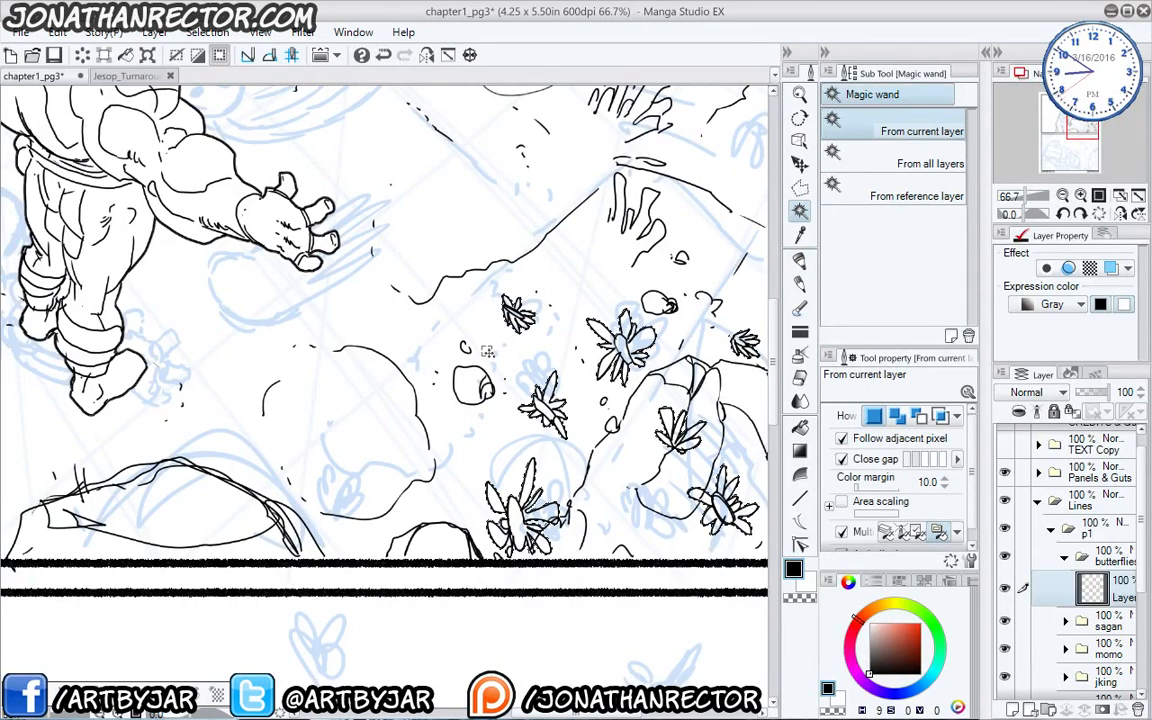
pyautogui.press('F2')
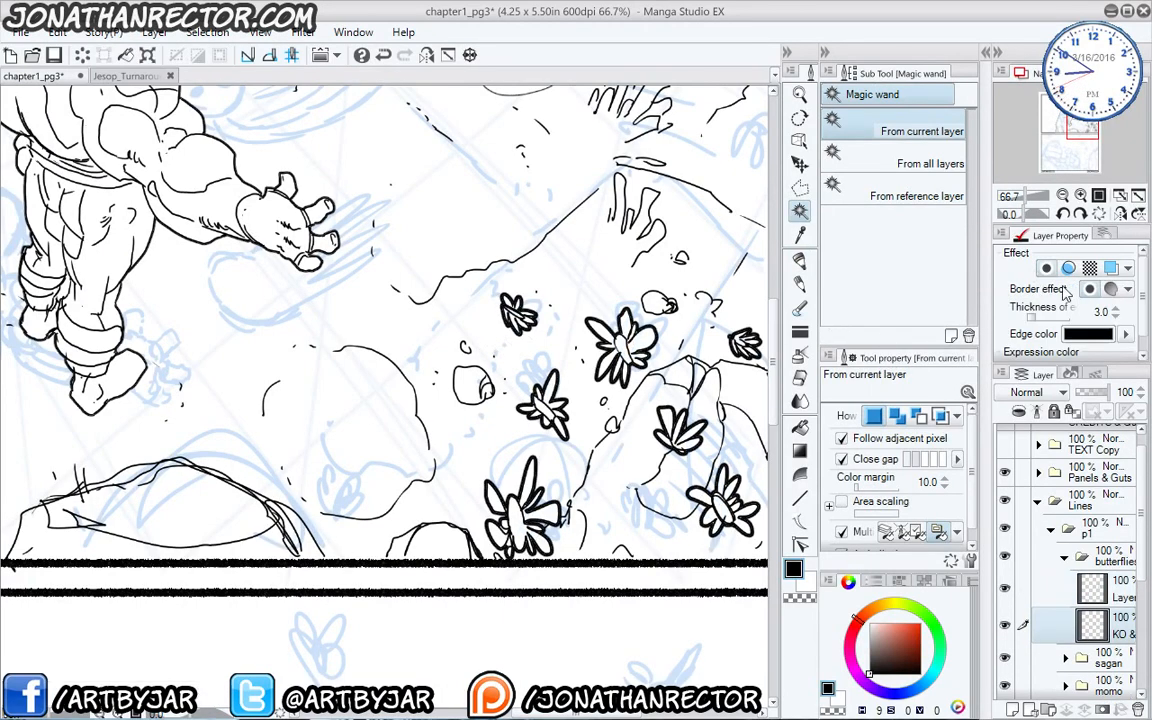
# Set the KO layer's border effect thickness to 1.0 and check the outlined butterflies against the whole panel.
pyautogui.click(1115, 317)
pyautogui.click(1115, 317)
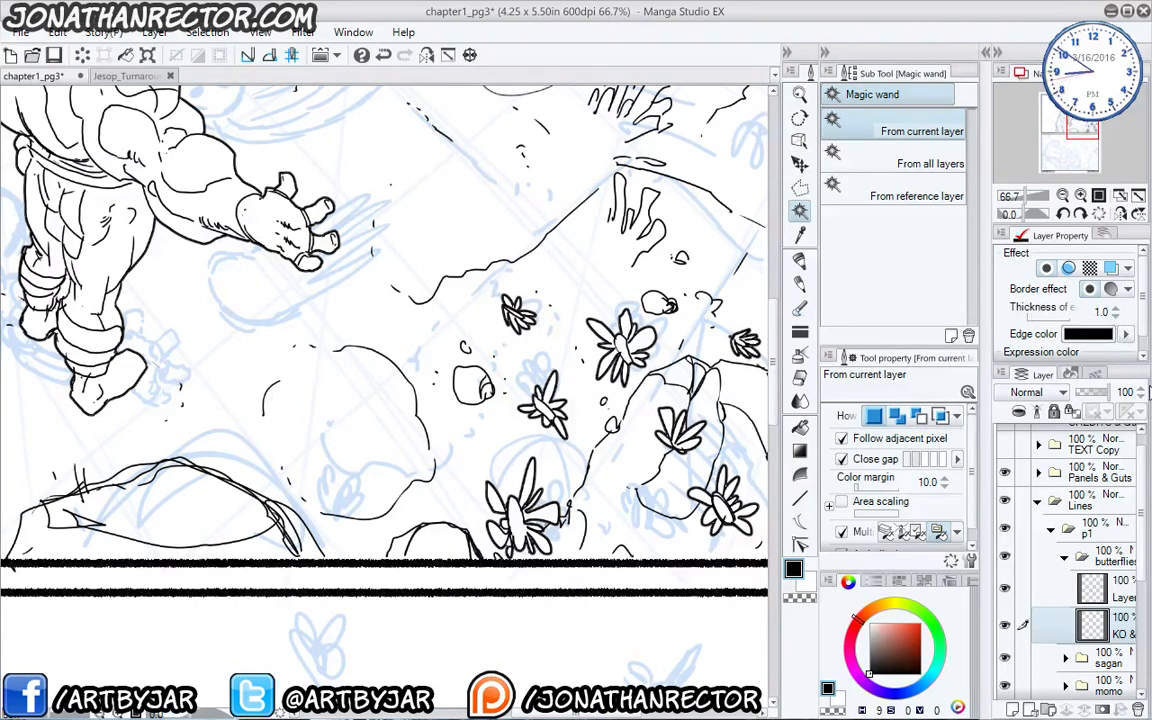
pyautogui.hotkey('ctrl', '-')
pyautogui.hotkey('ctrl', '-')
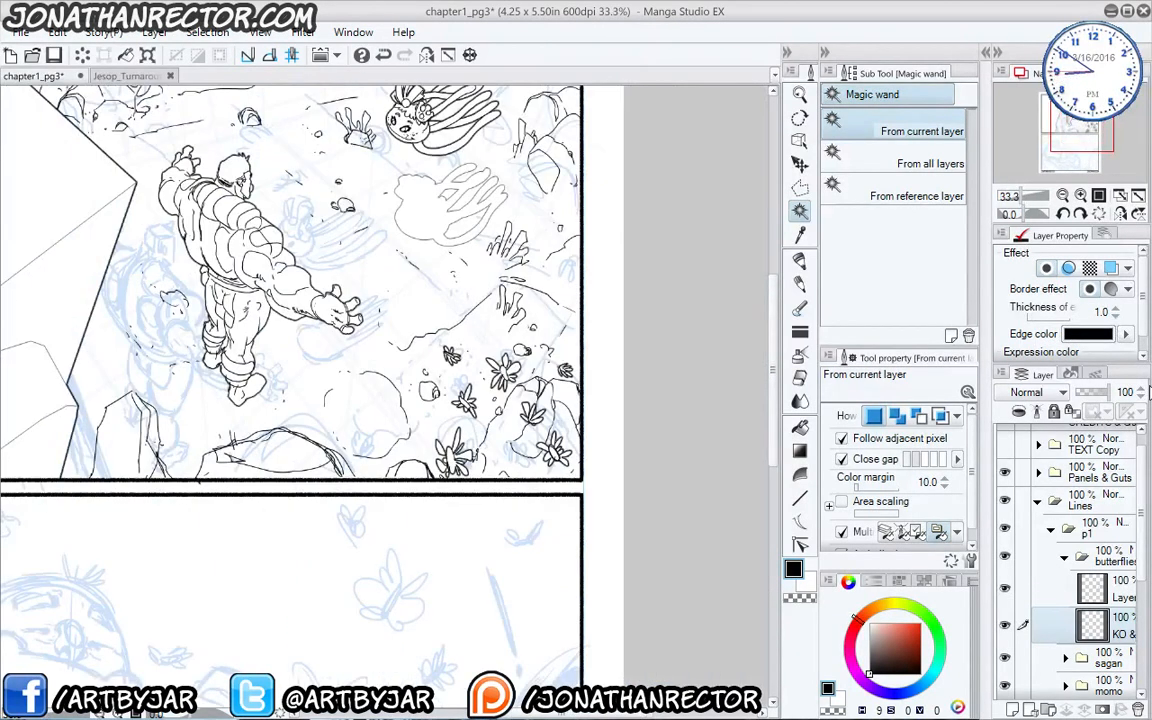
pyautogui.hotkey('ctrl', '+')
pyautogui.hotkey('ctrl', '+')
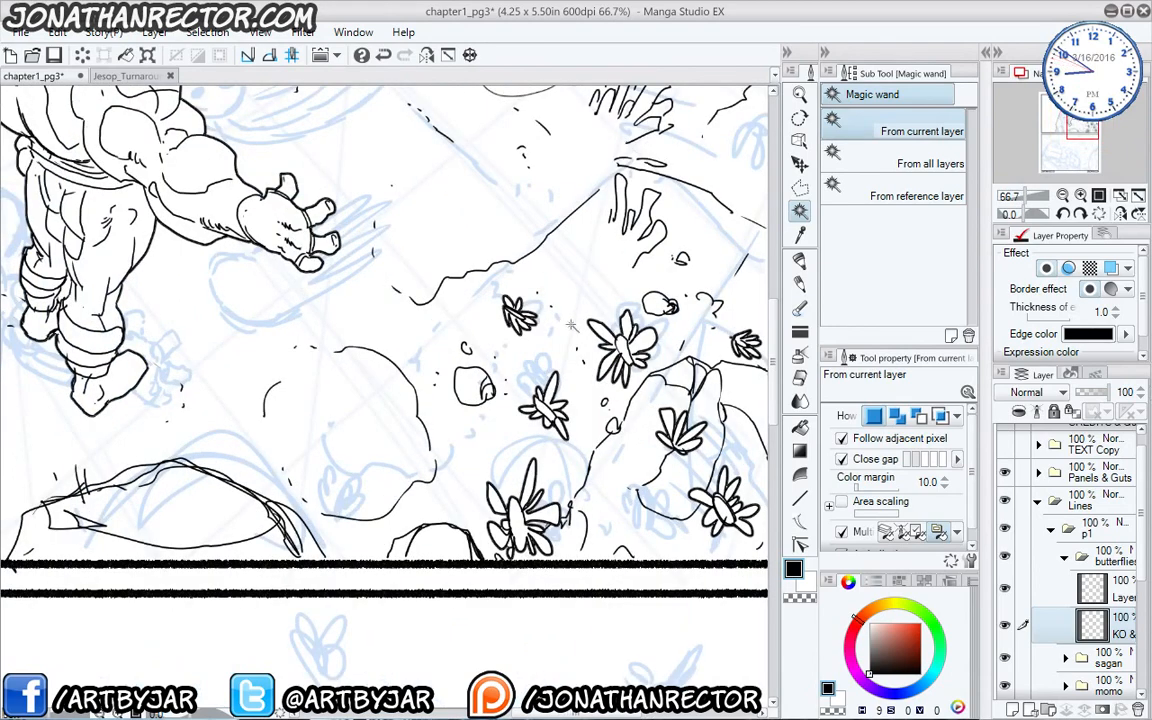
# Collapse the p1 folder and add a new layer folder inside the p2 folder for the second panel.
pyautogui.moveTo(465, 531); pyautogui.dragTo(609, 285)
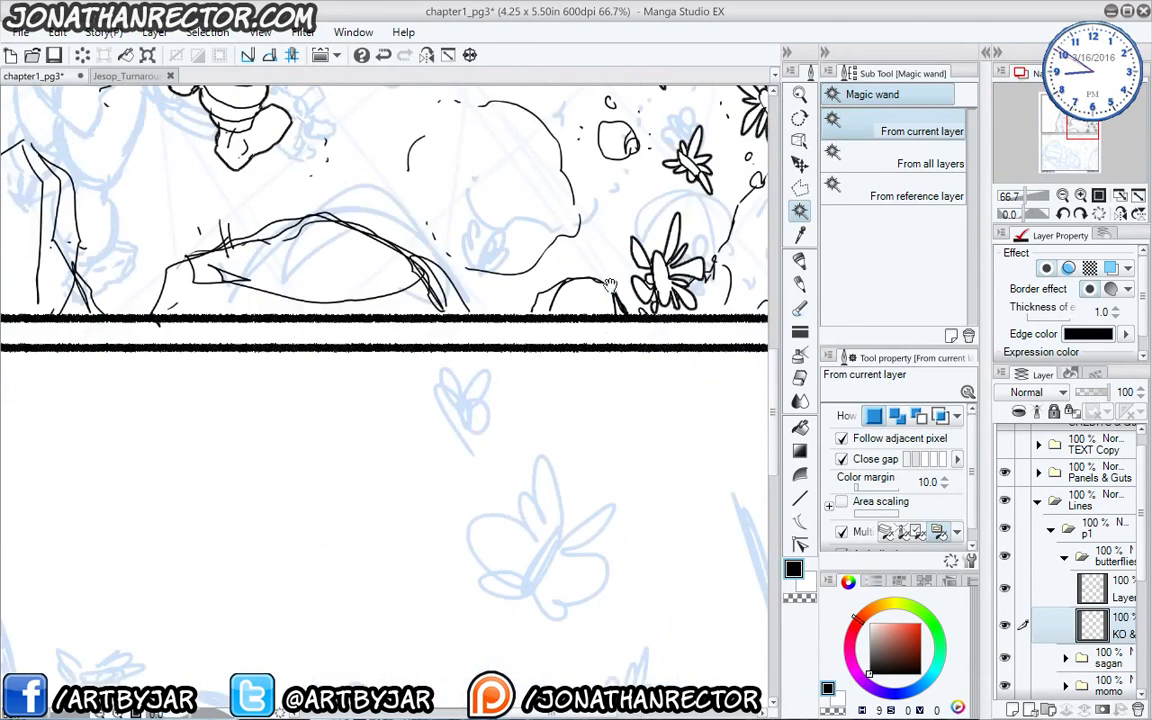
pyautogui.click(1051, 529)
pyautogui.click(1086, 564)
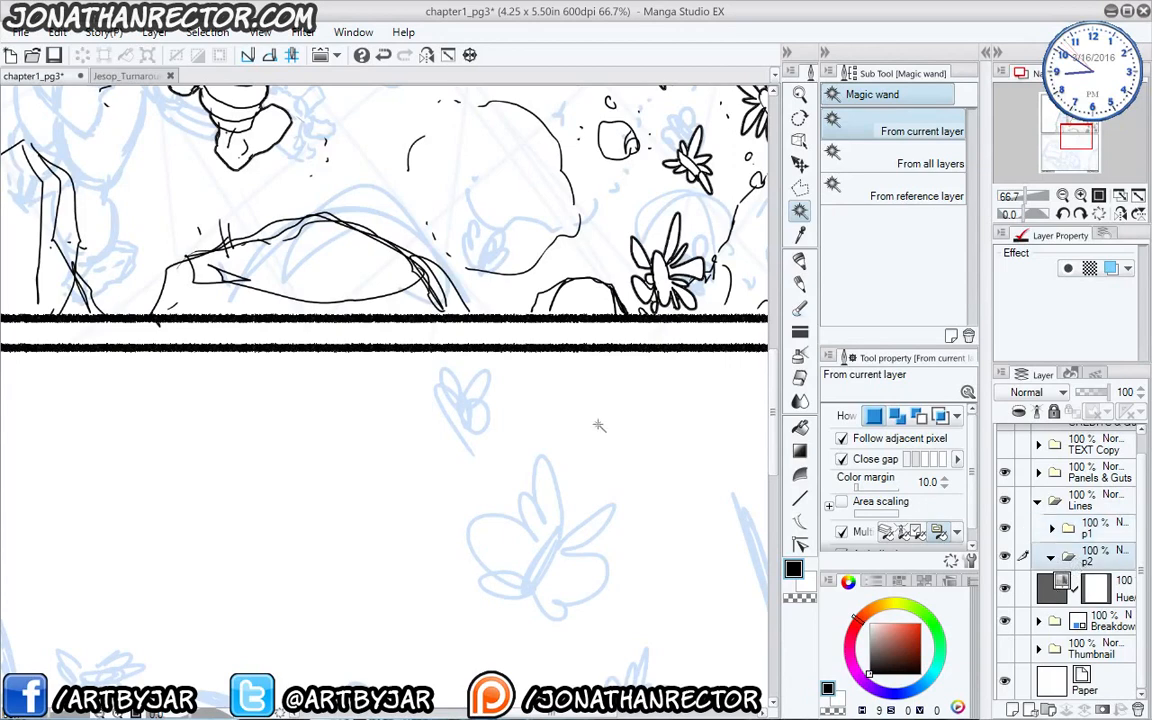
pyautogui.moveTo(539, 531); pyautogui.dragTo(717, 242)
pyautogui.click(1047, 708)
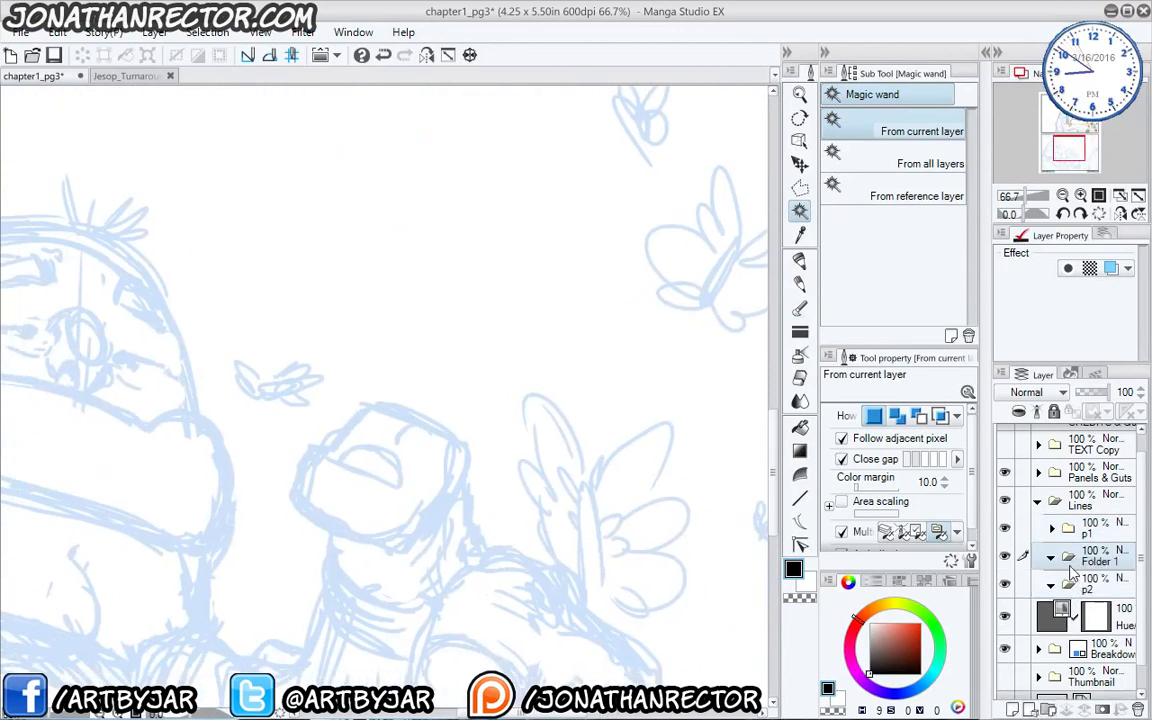
# Rename the new folder in p2 as jesop and add a new raster layer inside it.
pyautogui.doubleClick(1083, 586)
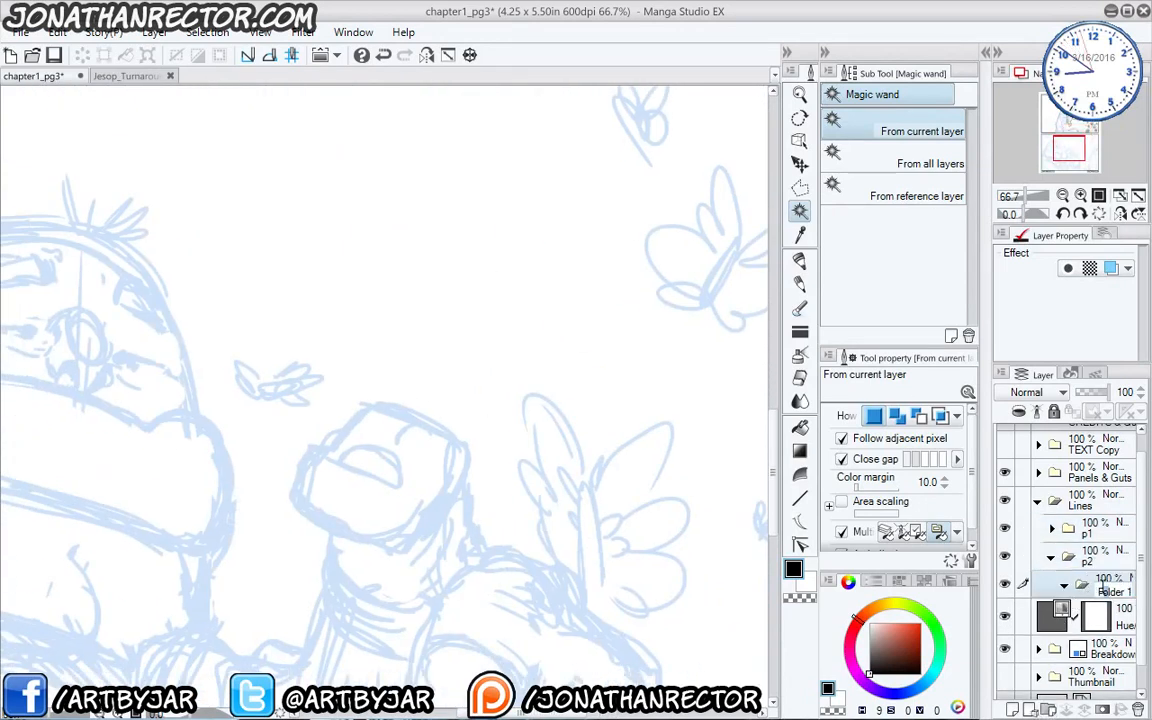
pyautogui.press('Delete')
pyautogui.press('Delete')
pyautogui.press('Delete')
pyautogui.press('Delete')
pyautogui.press('Delete')
pyautogui.press('BackSpace')
pyautogui.write('jesop')
pyautogui.press('Return')
pyautogui.hotkey('ctrl', 'shift', 'n')
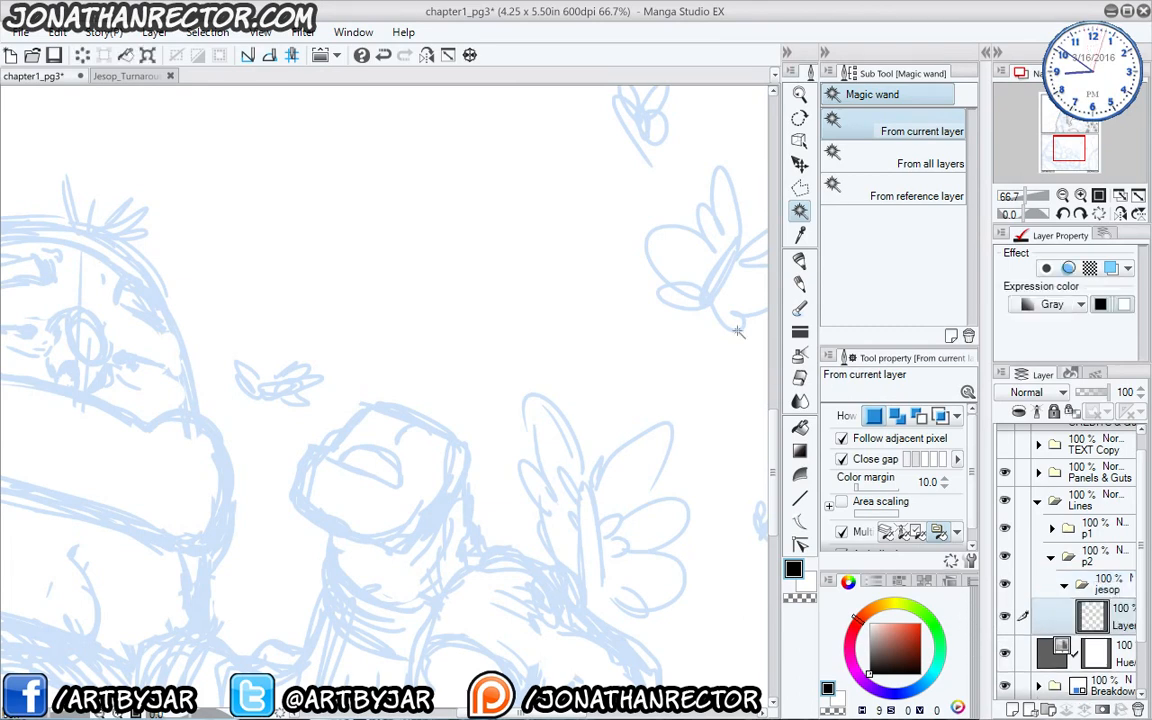
# Hide the palettes and ink the nail and blocky tip of the character's raised finger with the JKDeadline 600dpi pen.
pyautogui.moveTo(414, 504); pyautogui.dragTo(584, 293)
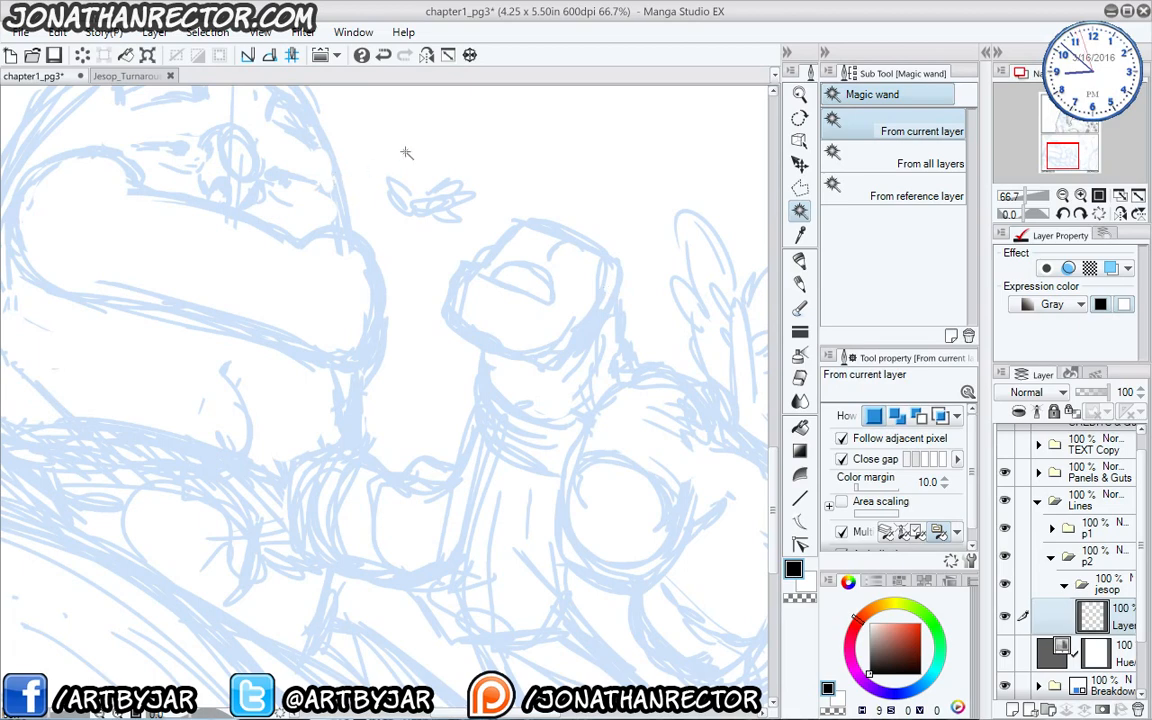
pyautogui.moveTo(270, 442)
pyautogui.mouseDown()
pyautogui.moveTo(468, 512)
pyautogui.moveTo(481, 557)
pyautogui.mouseUp()
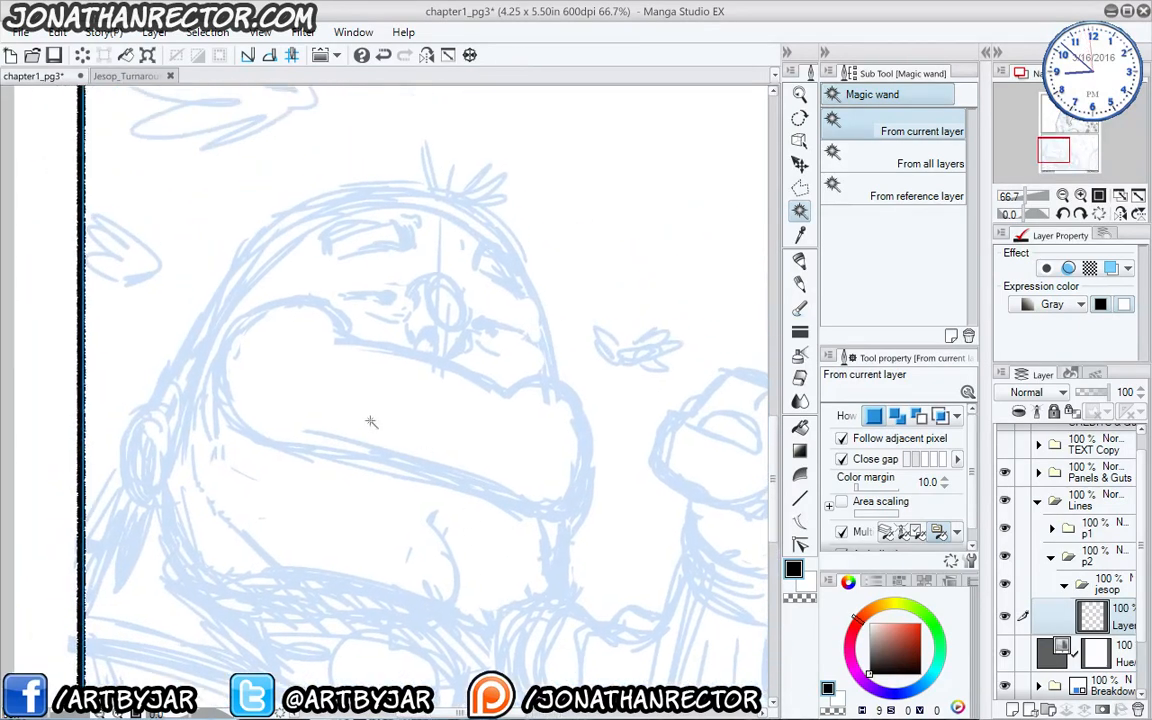
pyautogui.press('p')
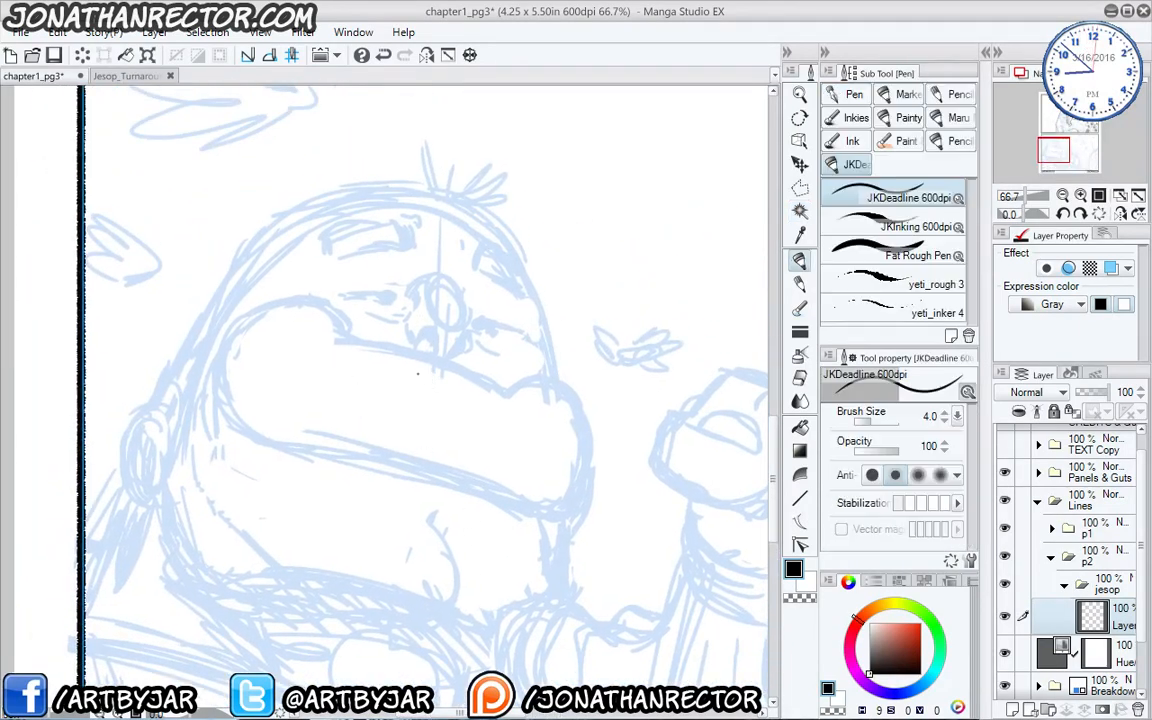
pyautogui.press('Tab')
pyautogui.moveTo(508, 425); pyautogui.dragTo(453, 206)
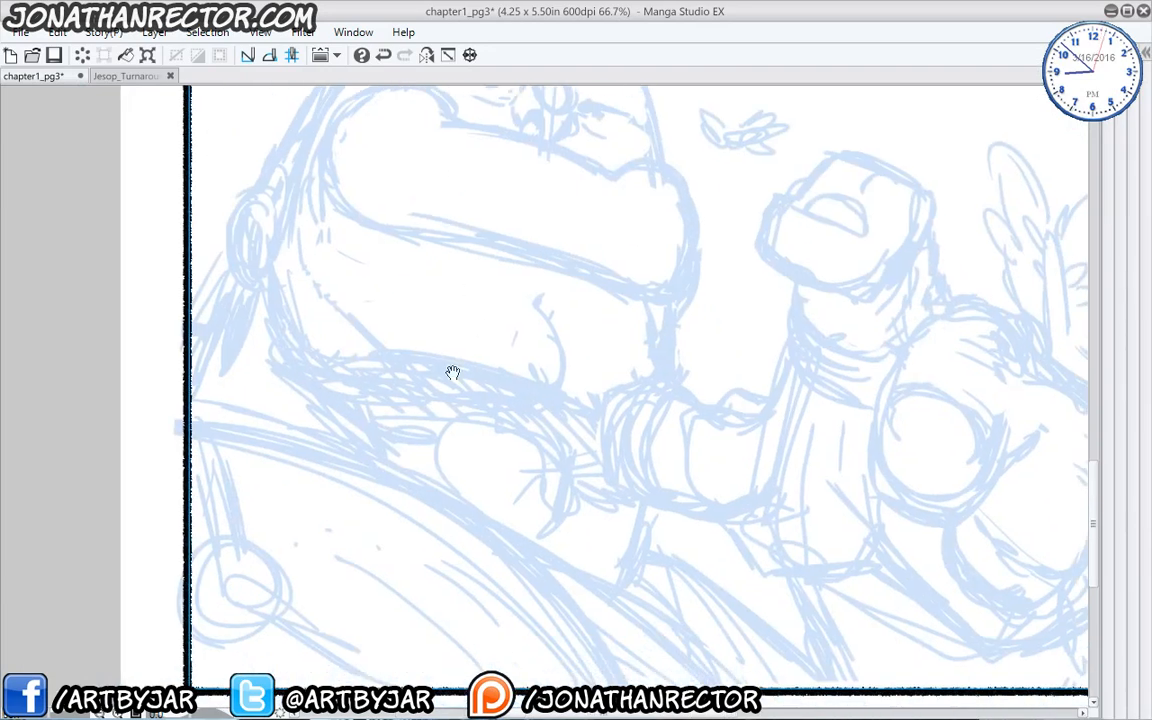
pyautogui.moveTo(453, 373); pyautogui.dragTo(368, 528)
pyautogui.moveTo(631, 413); pyautogui.dragTo(627, 260)
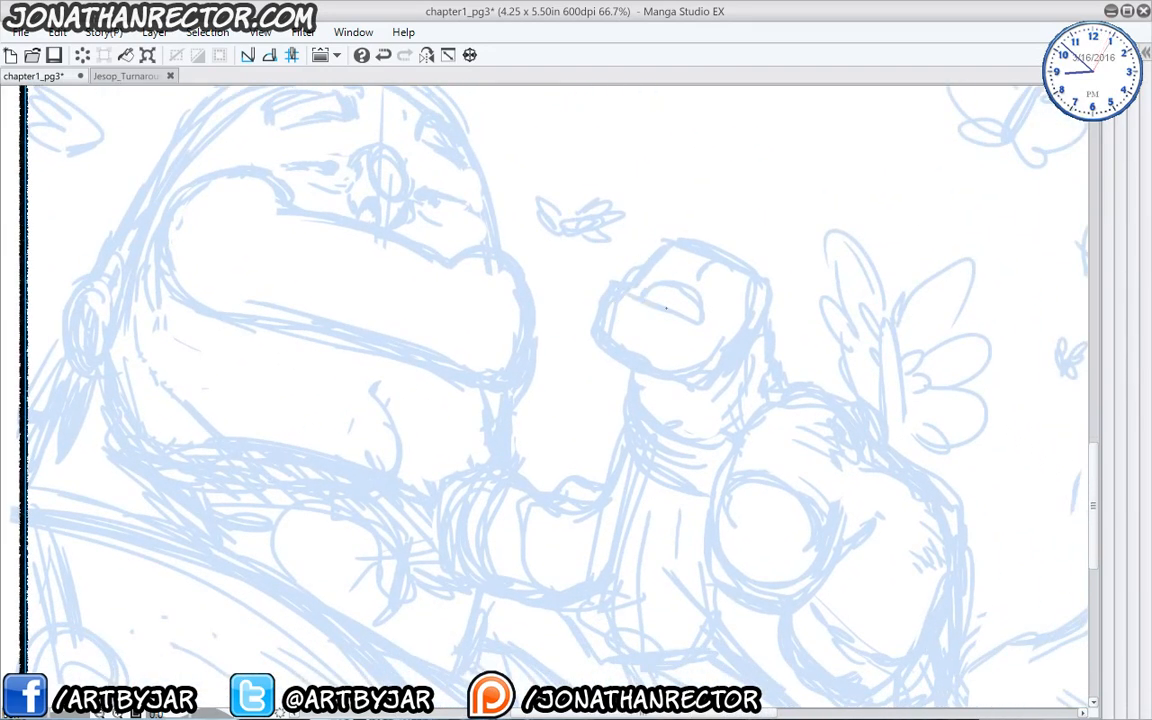
pyautogui.moveTo(701, 319)
pyautogui.mouseDown()
pyautogui.moveTo(637, 297)
pyautogui.moveTo(650, 289)
pyautogui.moveTo(703, 320)
pyautogui.mouseUp()
pyautogui.moveTo(655, 252)
pyautogui.mouseDown()
pyautogui.moveTo(606, 296)
pyautogui.moveTo(597, 328)
pyautogui.moveTo(608, 347)
pyautogui.moveTo(663, 374)
pyautogui.moveTo(727, 364)
pyautogui.mouseUp()
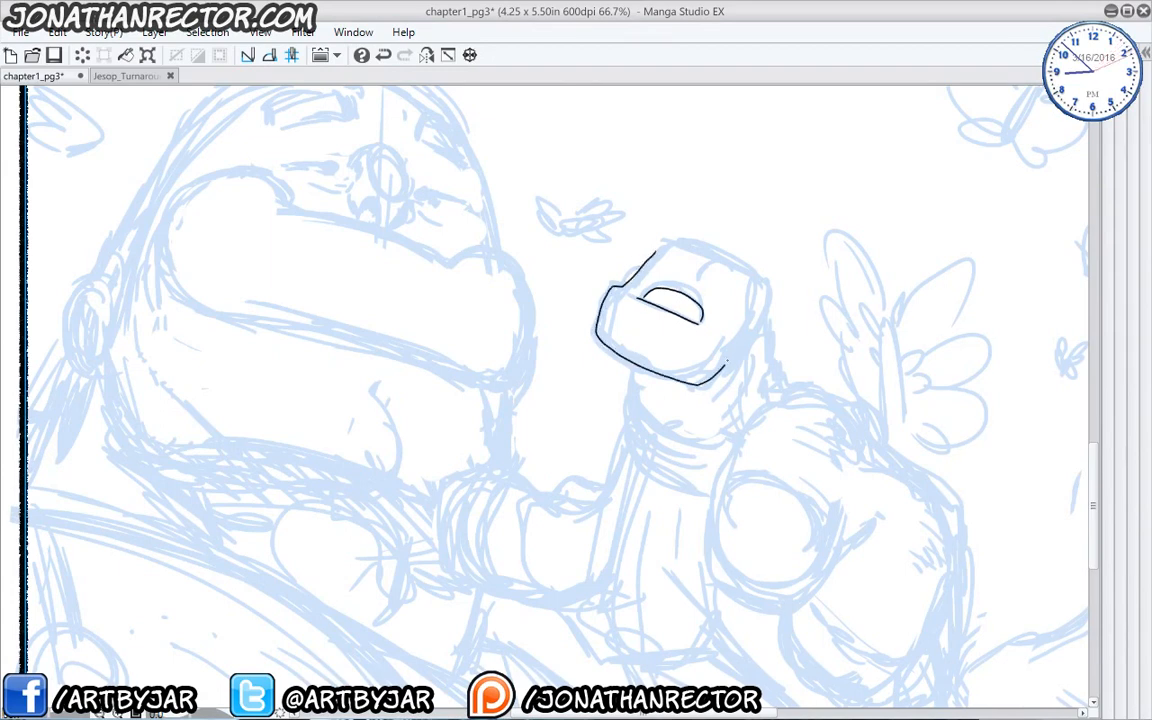
pyautogui.moveTo(745, 302); pyautogui.dragTo(724, 372)
pyautogui.moveTo(655, 250)
pyautogui.mouseDown()
pyautogui.moveTo(738, 260)
pyautogui.moveTo(766, 282)
pyautogui.moveTo(766, 340)
pyautogui.mouseUp()
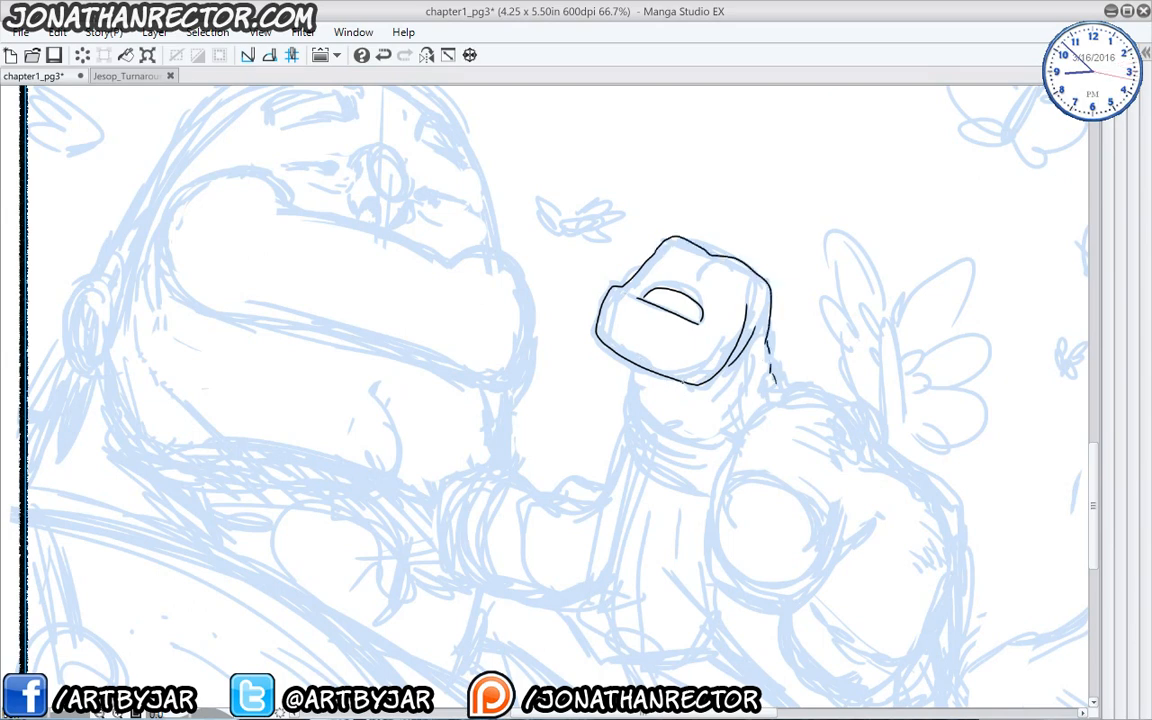
# Ink the raised finger's lower segment with its curved creases and add small wrinkle marks above the nail.
pyautogui.moveTo(750, 380)
pyautogui.mouseDown()
pyautogui.moveTo(634, 372)
pyautogui.moveTo(675, 440)
pyautogui.moveTo(735, 445)
pyautogui.mouseUp()
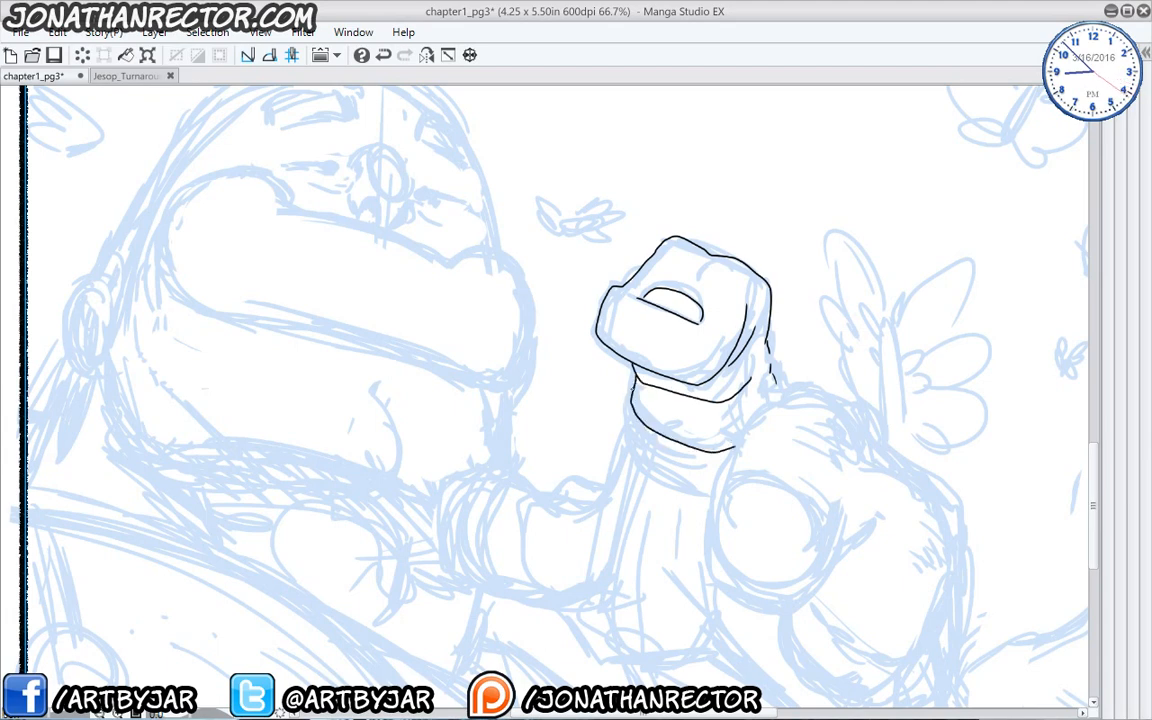
pyautogui.moveTo(625, 427)
pyautogui.mouseDown()
pyautogui.moveTo(693, 462)
pyautogui.moveTo(727, 464)
pyautogui.mouseUp()
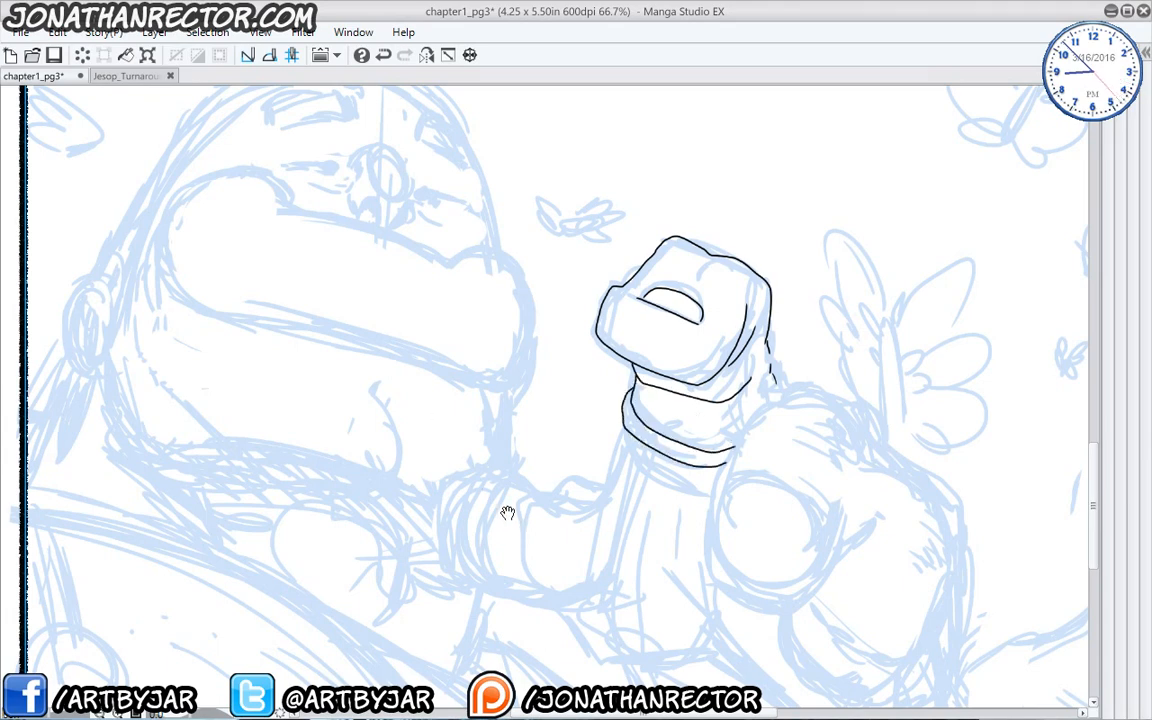
pyautogui.moveTo(508, 513); pyautogui.dragTo(448, 434)
pyautogui.moveTo(652, 177); pyautogui.dragTo(634, 180)
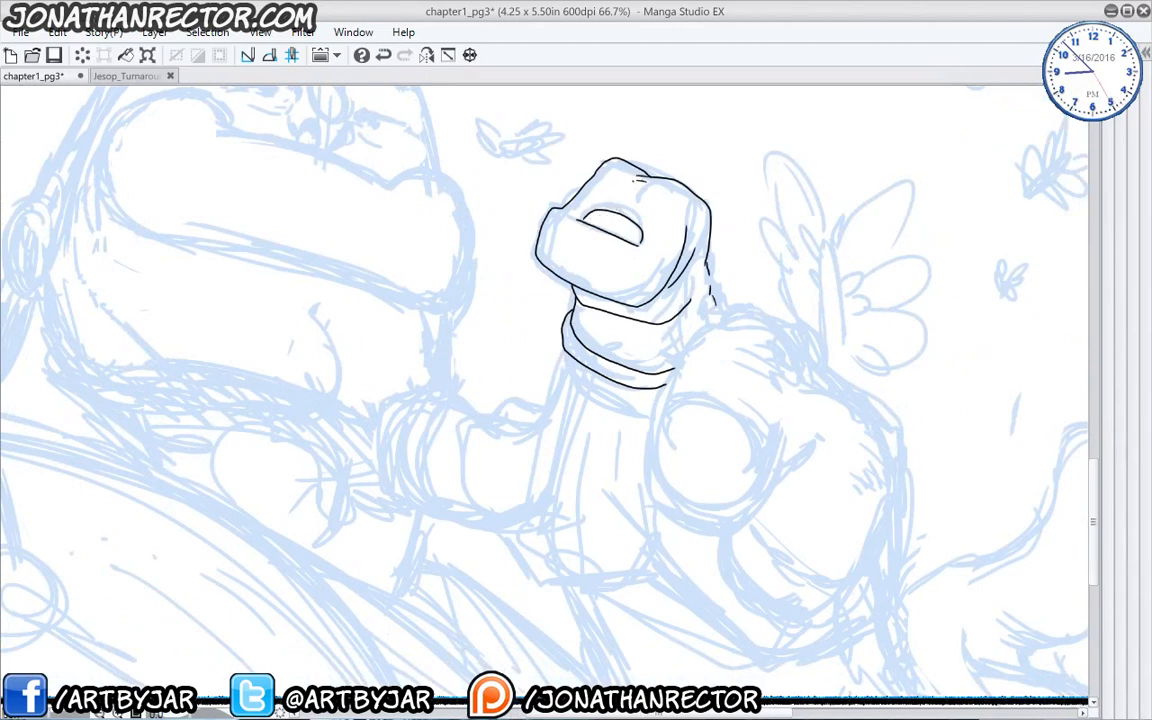
pyautogui.moveTo(594, 380); pyautogui.dragTo(562, 343)
# Ink the knuckle contour running down from the raised finger, with short hatch marks at the knuckles.
pyautogui.moveTo(680, 268)
pyautogui.mouseDown()
pyautogui.moveTo(739, 274)
pyautogui.moveTo(768, 300)
pyautogui.moveTo(780, 336)
pyautogui.moveTo(860, 387)
pyautogui.moveTo(858, 417)
pyautogui.moveTo(845, 395)
pyautogui.moveTo(856, 427)
pyautogui.mouseUp()
pyautogui.moveTo(830, 417); pyautogui.dragTo(846, 430)
pyautogui.moveTo(781, 356); pyautogui.dragTo(799, 353)
pyautogui.moveTo(758, 295); pyautogui.dragTo(759, 354)
pyautogui.moveTo(738, 341); pyautogui.dragTo(750, 356)
# Ink the first curled finger beside the raised one, with its rounded tip, crease bands and lower shading lines.
pyautogui.moveTo(602, 348)
pyautogui.mouseDown()
pyautogui.moveTo(590, 325)
pyautogui.moveTo(647, 311)
pyautogui.moveTo(743, 384)
pyautogui.moveTo(733, 400)
pyautogui.moveTo(710, 357)
pyautogui.mouseUp()
pyautogui.moveTo(640, 336)
pyautogui.mouseDown()
pyautogui.moveTo(682, 340)
pyautogui.moveTo(654, 296)
pyautogui.moveTo(665, 289)
pyautogui.mouseUp()
pyautogui.moveTo(583, 389); pyautogui.dragTo(575, 337)
pyautogui.moveTo(614, 290)
pyautogui.mouseDown()
pyautogui.moveTo(598, 323)
pyautogui.moveTo(601, 378)
pyautogui.moveTo(657, 408)
pyautogui.moveTo(707, 390)
pyautogui.mouseUp()
pyautogui.moveTo(726, 348)
pyautogui.mouseDown()
pyautogui.moveTo(700, 399)
pyautogui.moveTo(641, 419)
pyautogui.mouseUp()
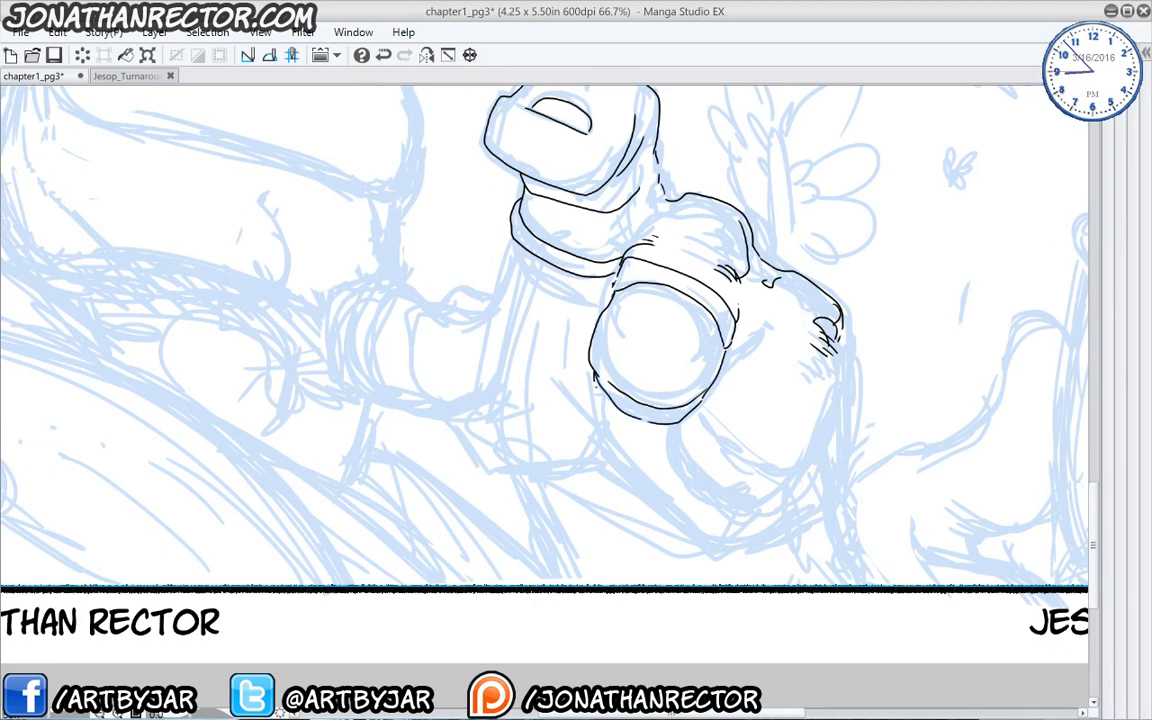
pyautogui.moveTo(594, 374); pyautogui.dragTo(642, 421)
pyautogui.moveTo(606, 363); pyautogui.dragTo(641, 373)
pyautogui.moveTo(822, 328)
pyautogui.mouseDown()
pyautogui.moveTo(800, 283)
pyautogui.moveTo(824, 303)
pyautogui.mouseUp()
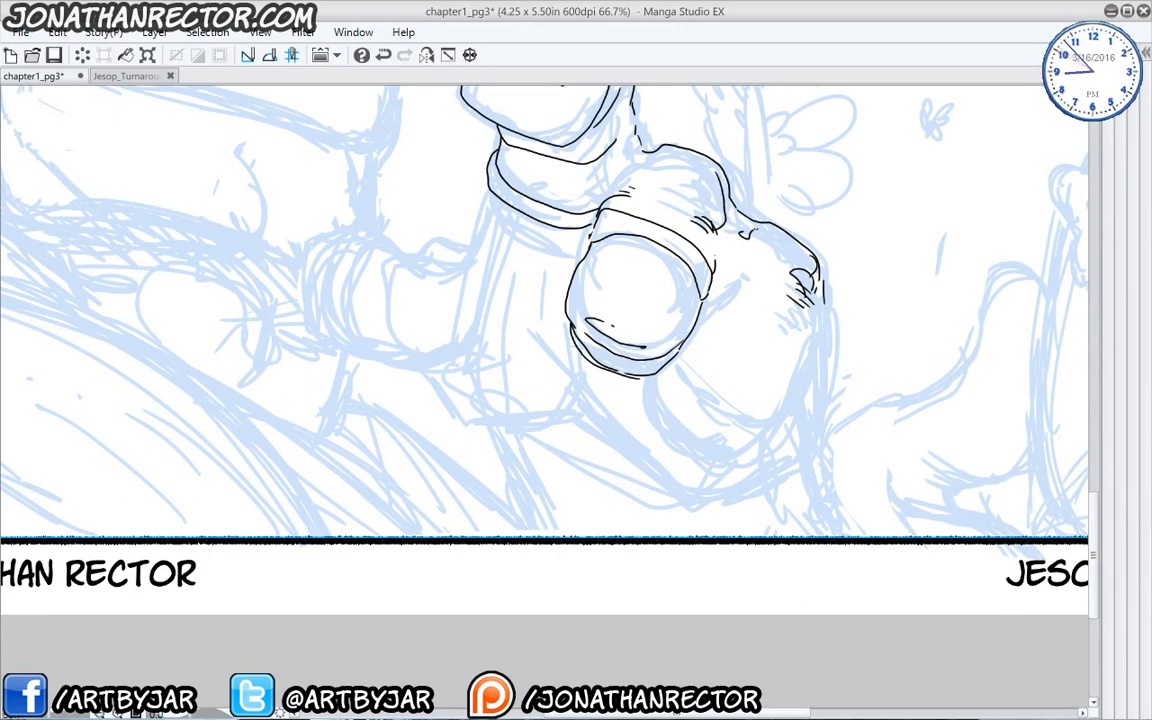
# Flip the canvas view horizontally and ink the second curled finger with its crease band, rounded tip and knuckle hatching.
pyautogui.moveTo(650, 386); pyautogui.dragTo(678, 398)
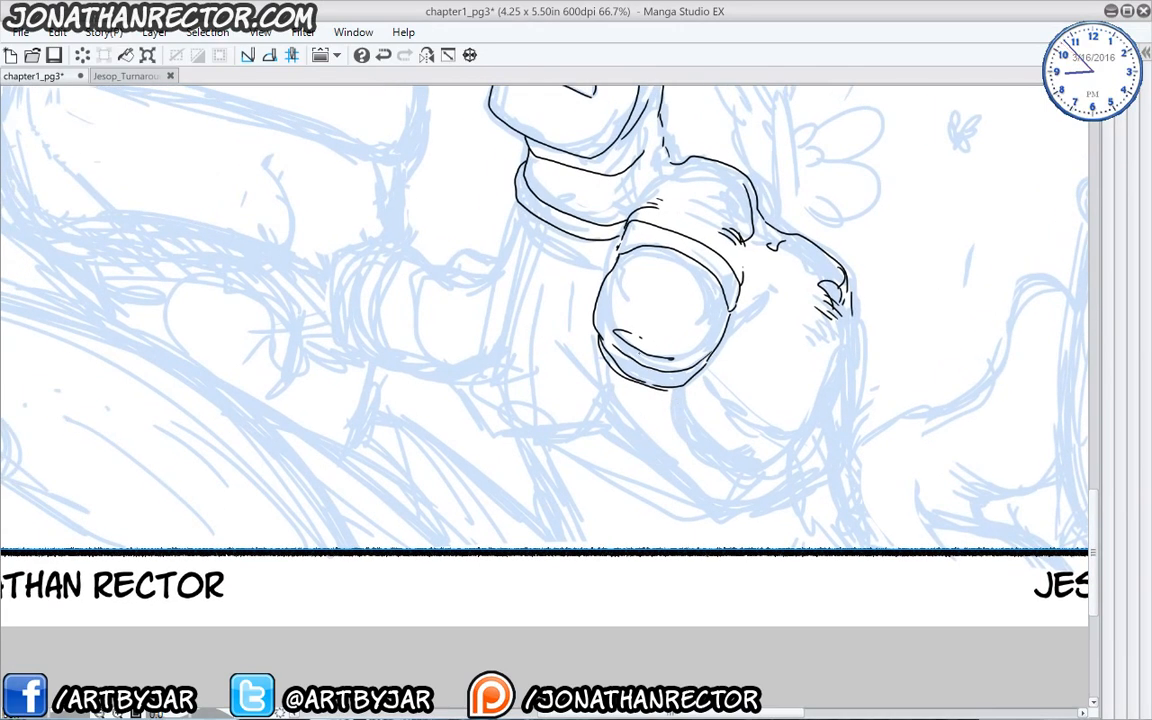
pyautogui.click(429, 57)
pyautogui.moveTo(226, 474); pyautogui.dragTo(325, 500)
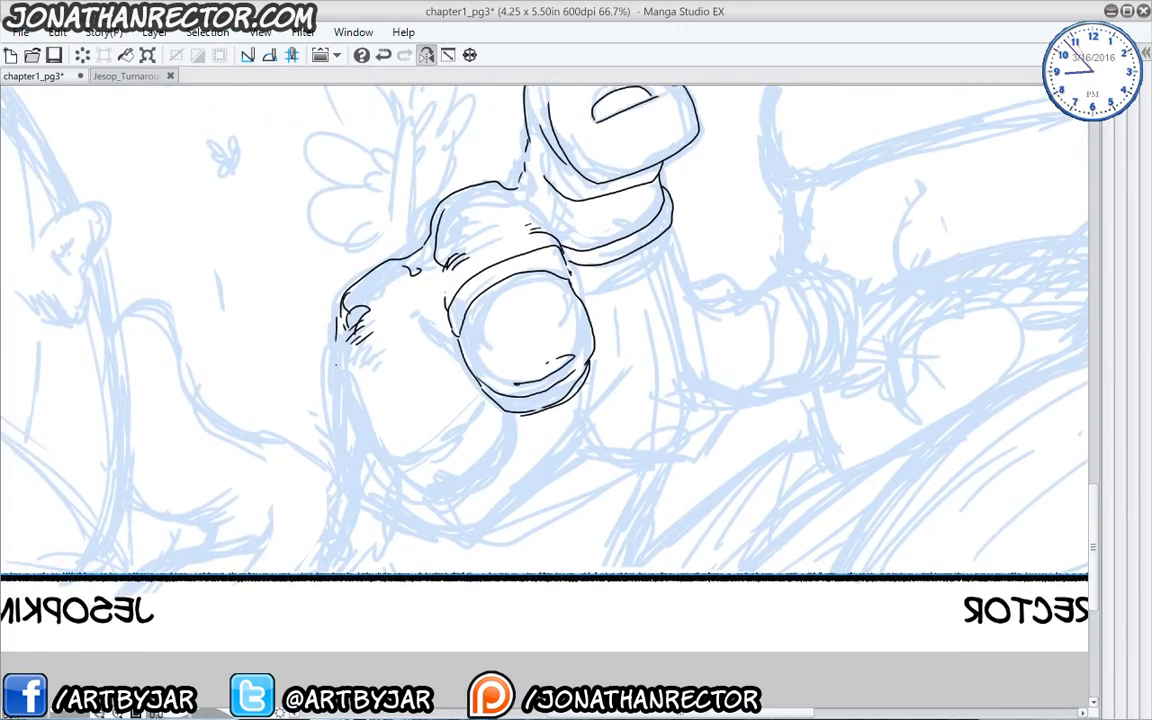
pyautogui.moveTo(337, 345)
pyautogui.mouseDown()
pyautogui.moveTo(330, 385)
pyautogui.moveTo(345, 425)
pyautogui.moveTo(425, 413)
pyautogui.moveTo(459, 343)
pyautogui.moveTo(433, 313)
pyautogui.mouseUp()
pyautogui.moveTo(326, 385)
pyautogui.mouseDown()
pyautogui.moveTo(360, 428)
pyautogui.moveTo(410, 445)
pyautogui.moveTo(462, 405)
pyautogui.mouseUp()
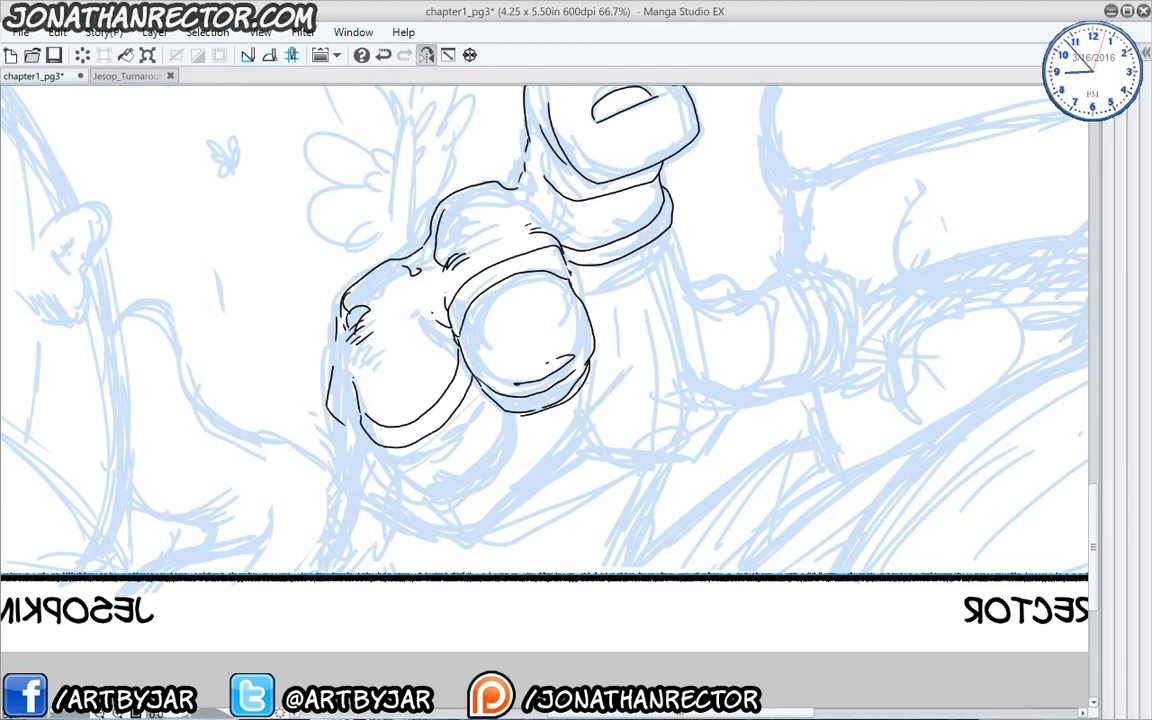
pyautogui.moveTo(360, 405); pyautogui.dragTo(374, 404)
pyautogui.moveTo(357, 390)
pyautogui.mouseDown()
pyautogui.moveTo(414, 446)
pyautogui.moveTo(389, 446)
pyautogui.moveTo(389, 461)
pyautogui.moveTo(444, 491)
pyautogui.moveTo(494, 464)
pyautogui.moveTo(500, 416)
pyautogui.moveTo(503, 446)
pyautogui.mouseUp()
pyautogui.moveTo(499, 407); pyautogui.dragTo(510, 432)
pyautogui.moveTo(503, 432)
pyautogui.mouseDown()
pyautogui.moveTo(489, 473)
pyautogui.moveTo(430, 478)
pyautogui.mouseUp()
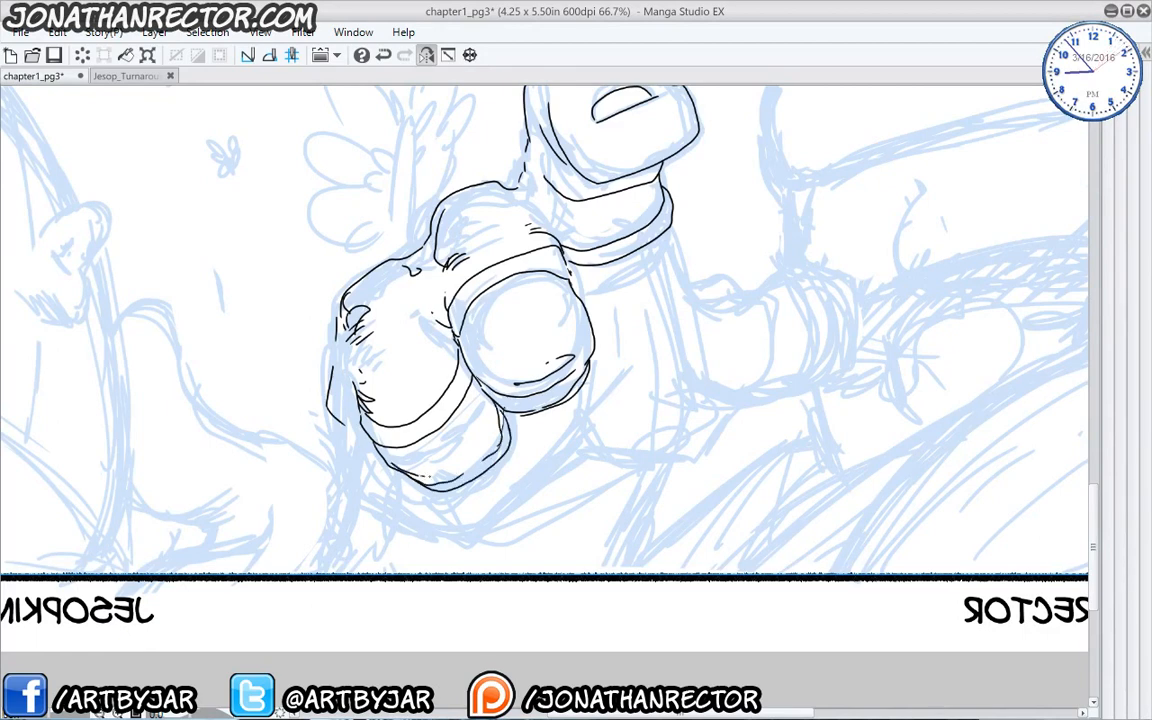
pyautogui.moveTo(441, 424); pyautogui.dragTo(473, 487)
# Ink the hand's outer edge below the curled fingers, the base of the raised finger and the thumb's outline.
pyautogui.moveTo(705, 286); pyautogui.dragTo(728, 354)
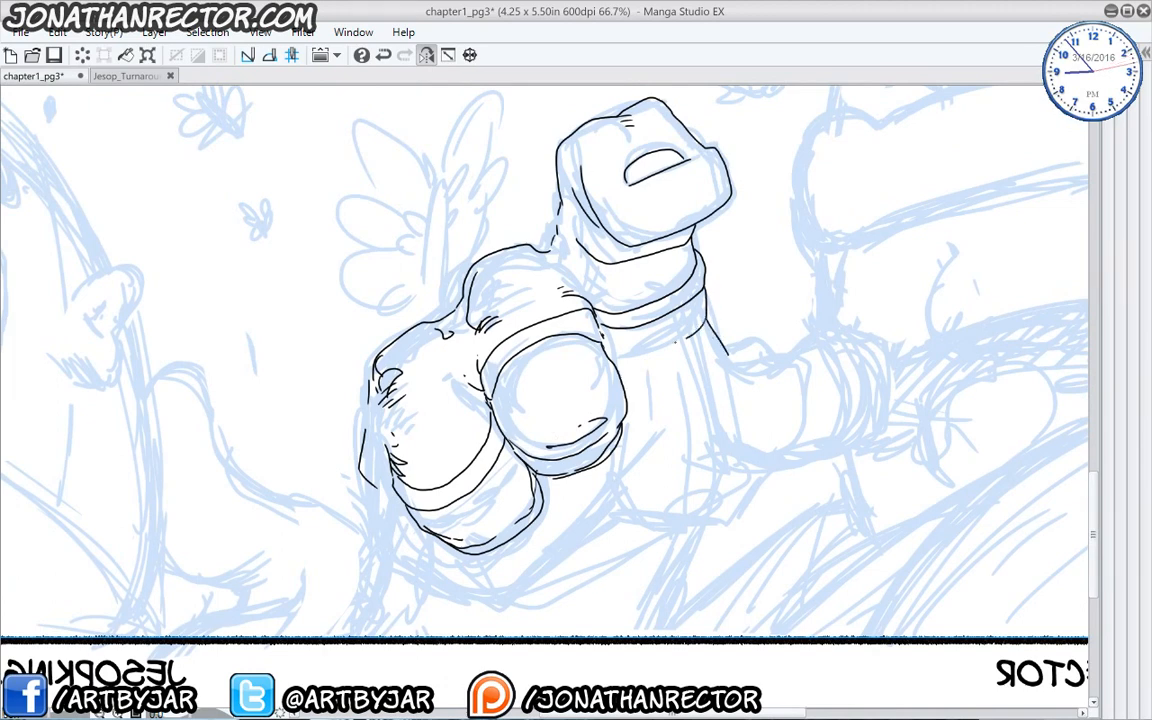
pyautogui.moveTo(340, 427)
pyautogui.mouseDown()
pyautogui.moveTo(328, 391)
pyautogui.moveTo(388, 558)
pyautogui.moveTo(486, 569)
pyautogui.moveTo(548, 510)
pyautogui.mouseUp()
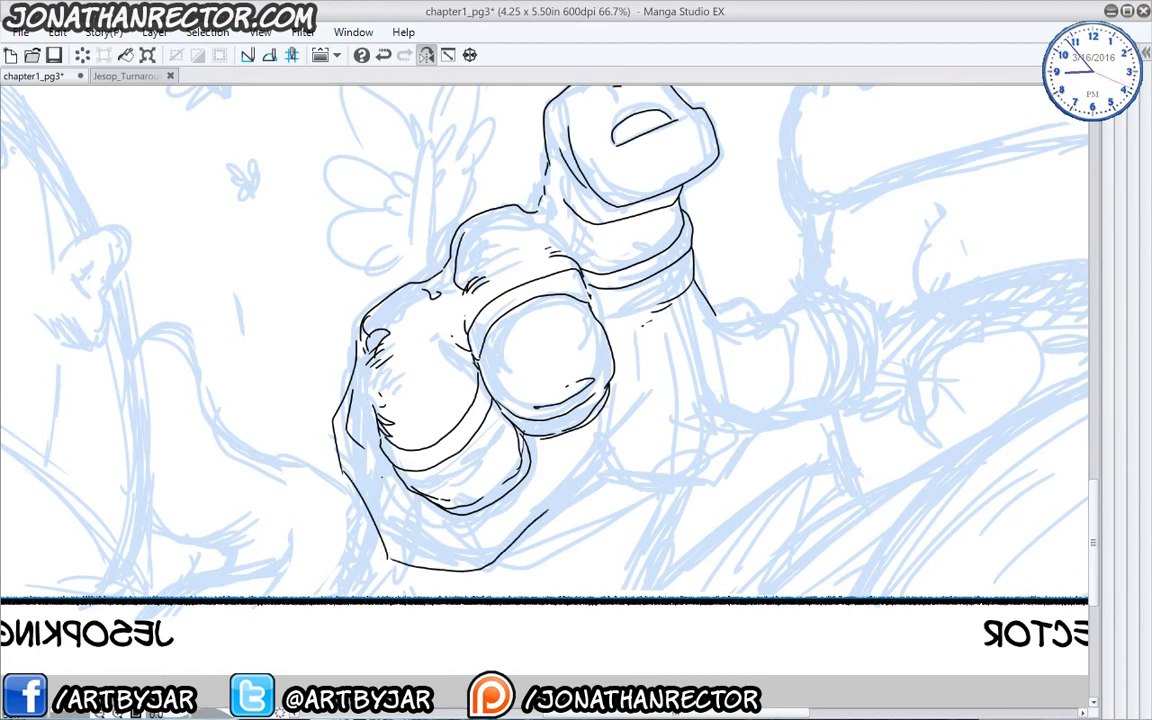
pyautogui.moveTo(390, 494); pyautogui.dragTo(431, 506)
pyautogui.moveTo(690, 325)
pyautogui.mouseDown()
pyautogui.moveTo(529, 368)
pyautogui.moveTo(642, 378)
pyautogui.moveTo(675, 353)
pyautogui.moveTo(705, 356)
pyautogui.moveTo(743, 443)
pyautogui.moveTo(700, 478)
pyautogui.moveTo(595, 405)
pyautogui.mouseUp()
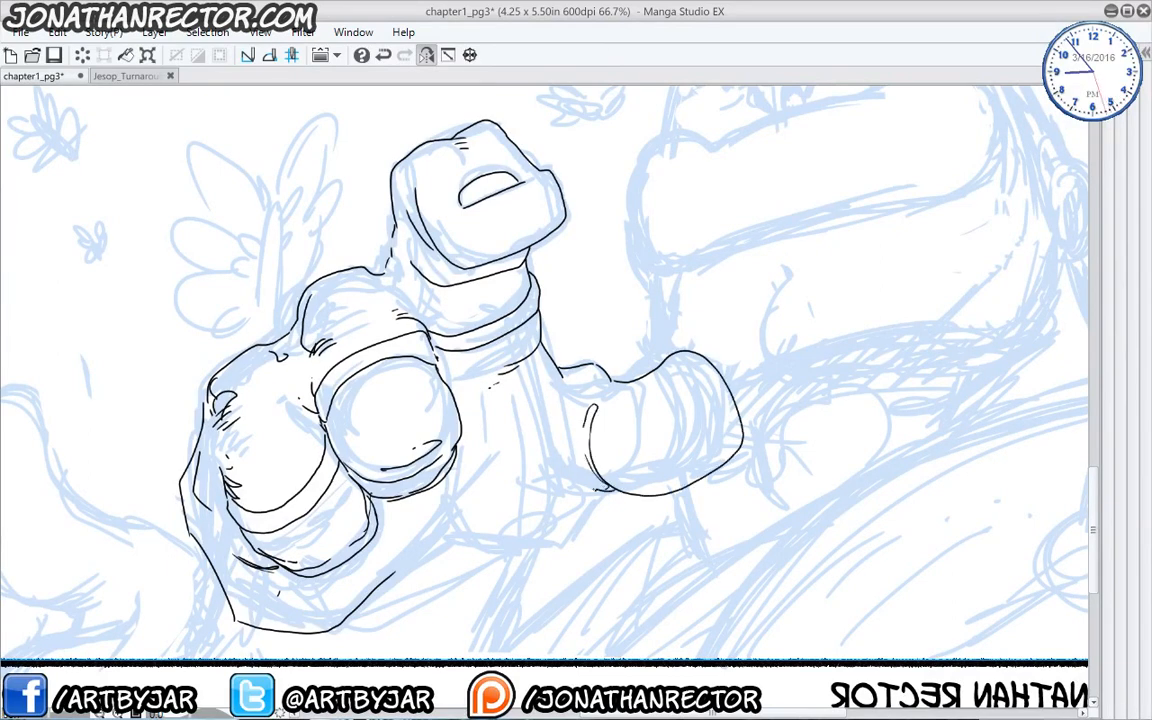
# Ink the palm's lower edge from the thumb's base to the curled fingers and add crease lines inside the palm.
pyautogui.moveTo(642, 430); pyautogui.dragTo(719, 360)
pyautogui.moveTo(679, 421); pyautogui.dragTo(635, 477)
pyautogui.moveTo(638, 475)
pyautogui.mouseDown()
pyautogui.moveTo(519, 478)
pyautogui.moveTo(458, 507)
pyautogui.mouseUp()
pyautogui.moveTo(550, 432); pyautogui.dragTo(526, 467)
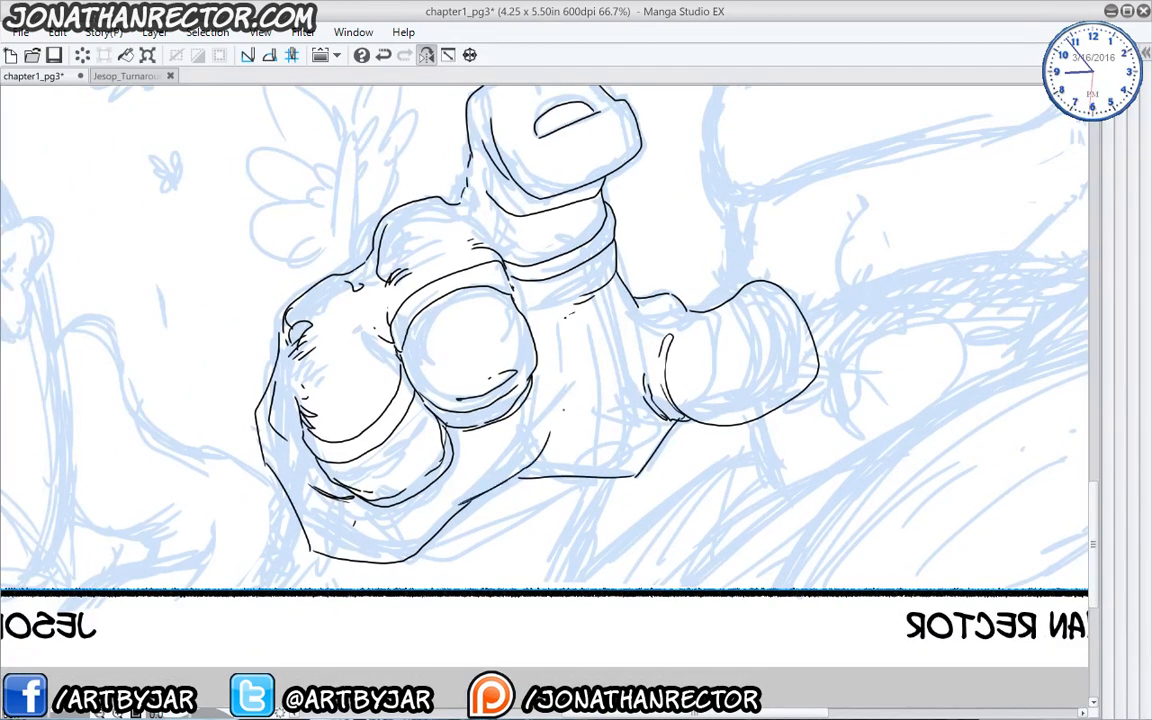
pyautogui.moveTo(570, 378); pyautogui.dragTo(564, 412)
pyautogui.moveTo(563, 328); pyautogui.dragTo(544, 358)
# Flip the view back to normal, ink the band around the thumb's base and redraw the thumb's rounded tip.
pyautogui.click(427, 55)
pyautogui.moveTo(406, 352); pyautogui.dragTo(458, 398)
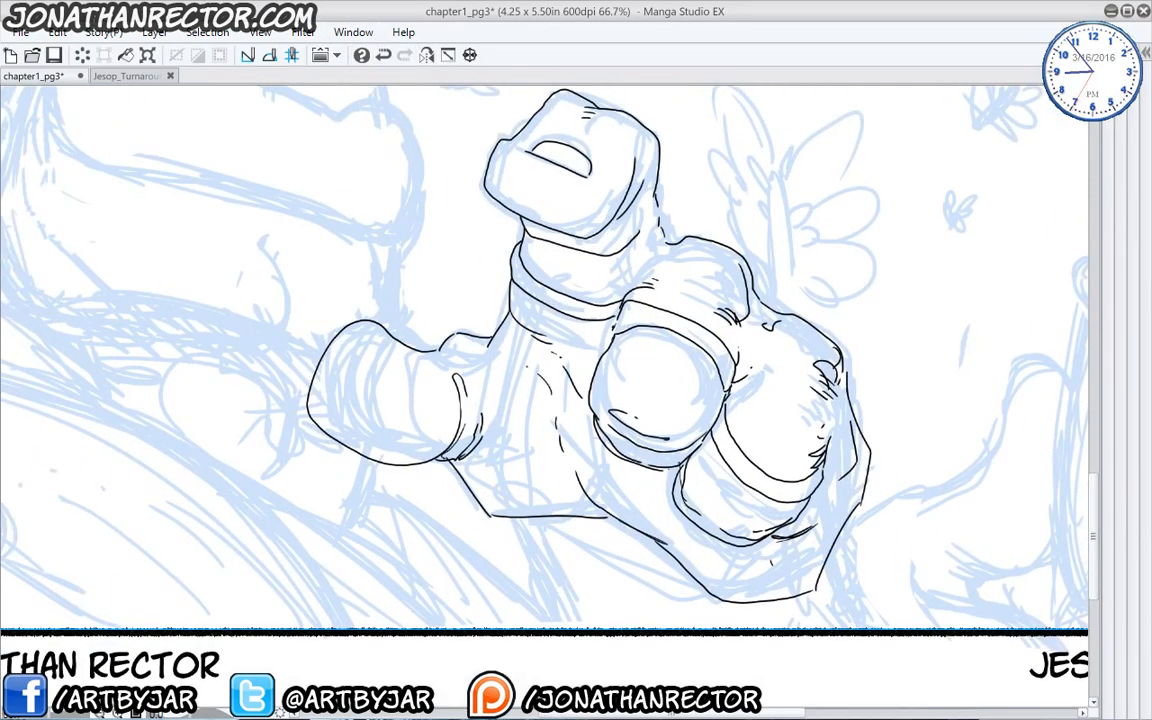
pyautogui.moveTo(441, 350)
pyautogui.mouseDown()
pyautogui.moveTo(480, 382)
pyautogui.moveTo(480, 434)
pyautogui.moveTo(460, 337)
pyautogui.moveTo(497, 373)
pyautogui.moveTo(502, 419)
pyautogui.mouseUp()
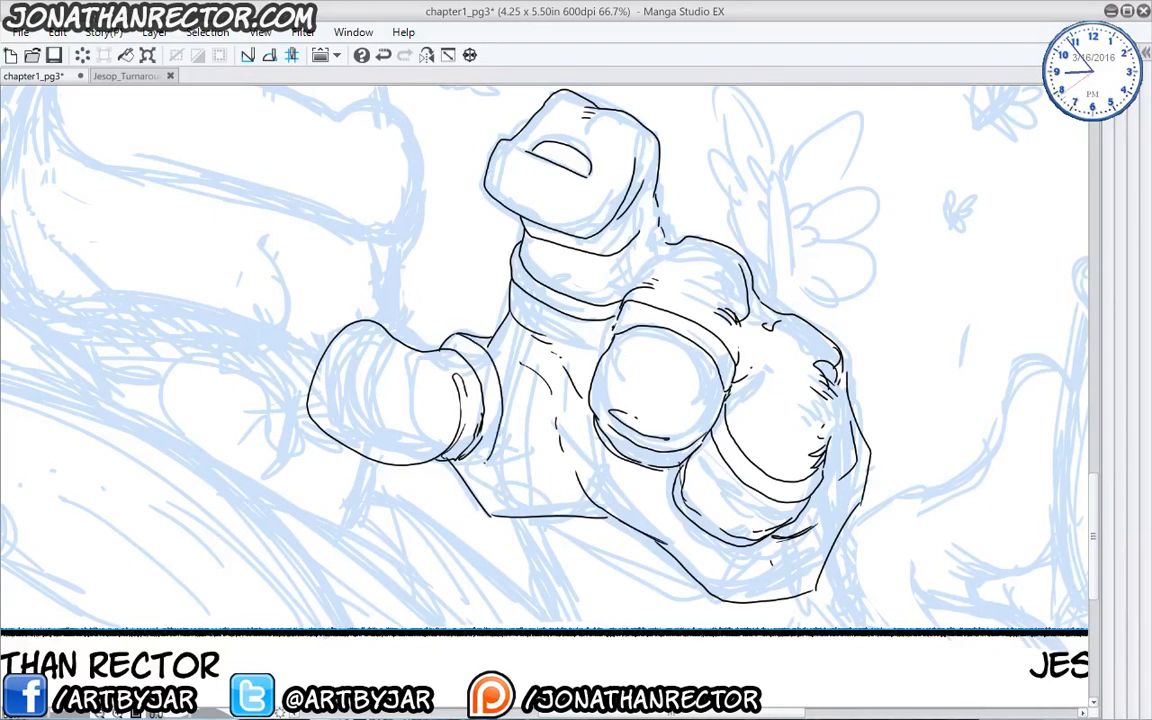
pyautogui.moveTo(457, 467); pyautogui.dragTo(469, 473)
pyautogui.moveTo(250, 409)
pyautogui.mouseDown()
pyautogui.moveTo(271, 494)
pyautogui.moveTo(356, 522)
pyautogui.mouseUp()
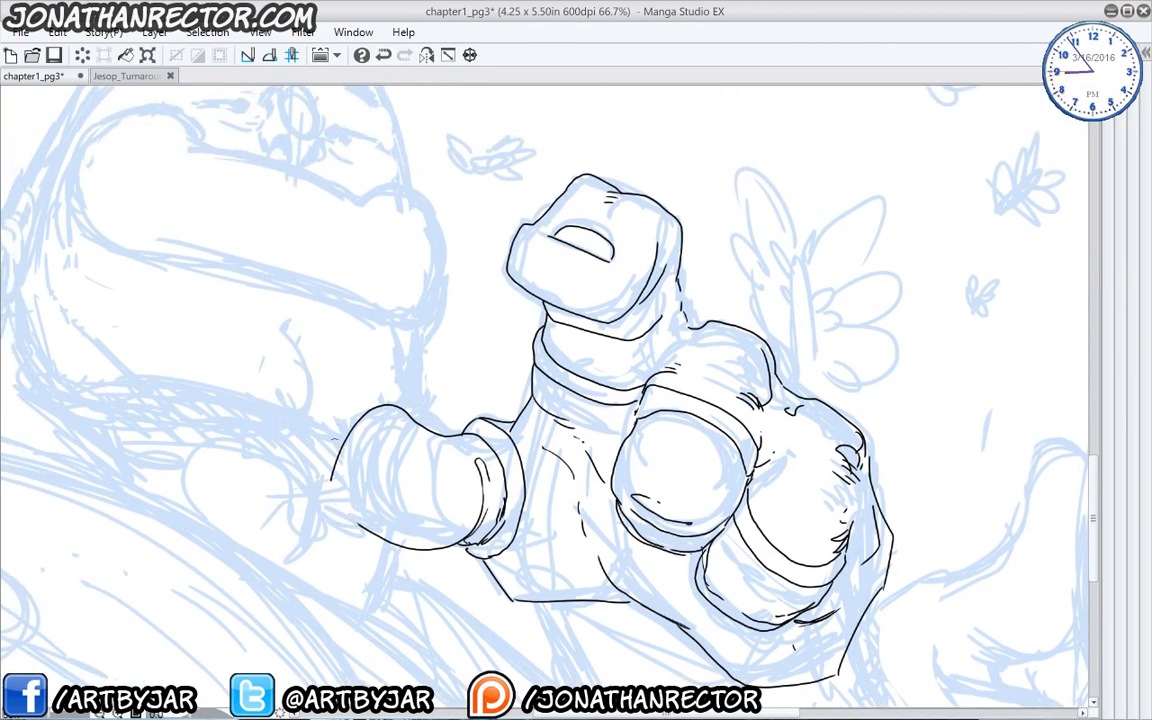
pyautogui.moveTo(331, 478); pyautogui.dragTo(354, 521)
pyautogui.scroll(-1, 90, 254)
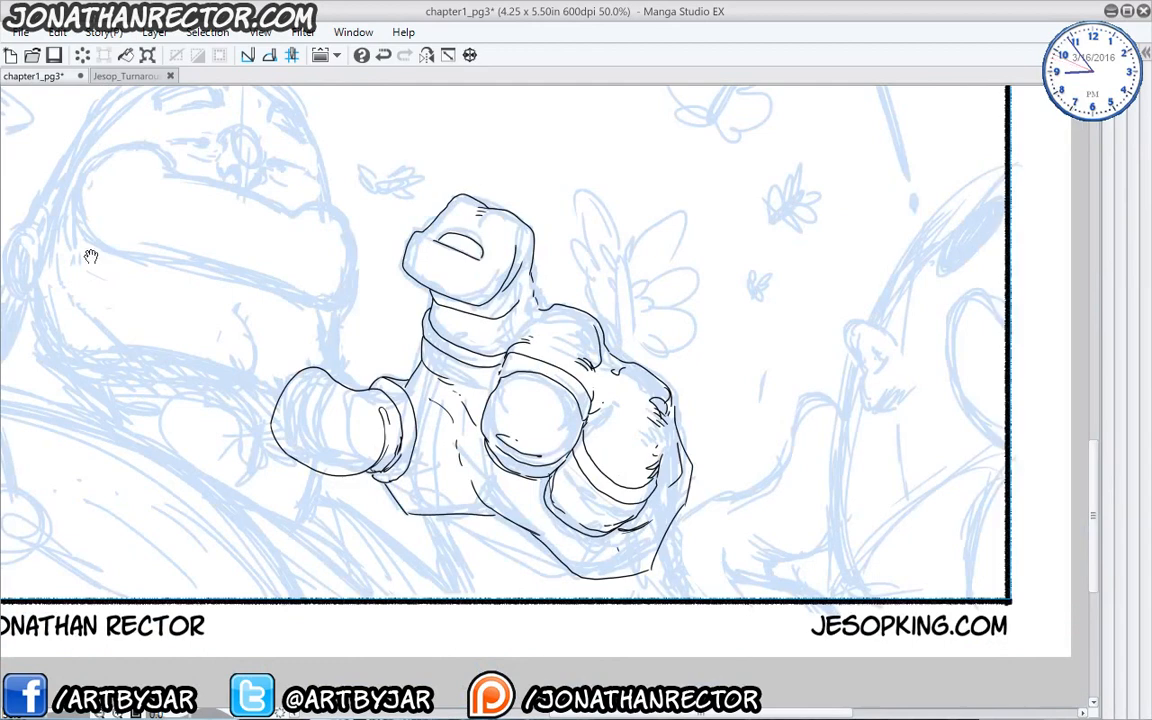
# Ink the wrist and forearm contours from the palm's lower edge down to the panel's bottom border, adding crease lines inside.
pyautogui.moveTo(90, 252); pyautogui.dragTo(50, 179)
pyautogui.moveTo(406, 442)
pyautogui.mouseDown()
pyautogui.moveTo(486, 478)
pyautogui.moveTo(462, 473)
pyautogui.moveTo(470, 521)
pyautogui.moveTo(484, 524)
pyautogui.mouseUp()
pyautogui.moveTo(386, 440); pyautogui.dragTo(432, 525)
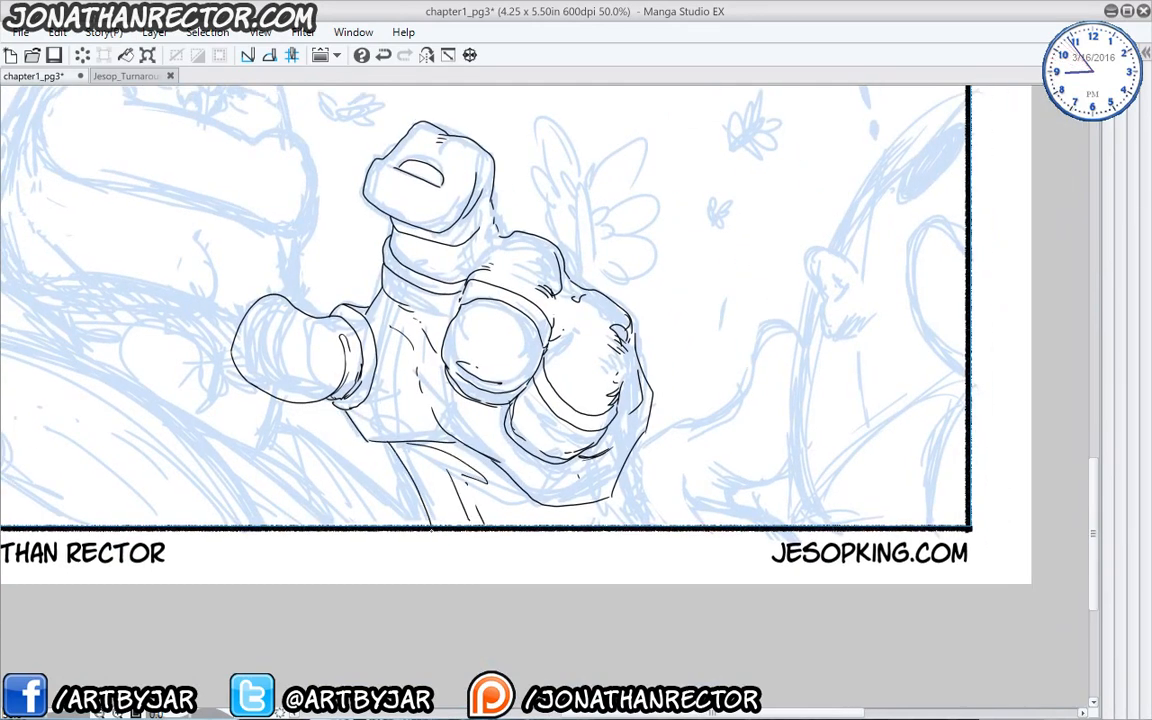
pyautogui.moveTo(641, 437)
pyautogui.mouseDown()
pyautogui.moveTo(655, 476)
pyautogui.moveTo(648, 511)
pyautogui.mouseUp()
pyautogui.moveTo(350, 423); pyautogui.dragTo(299, 390)
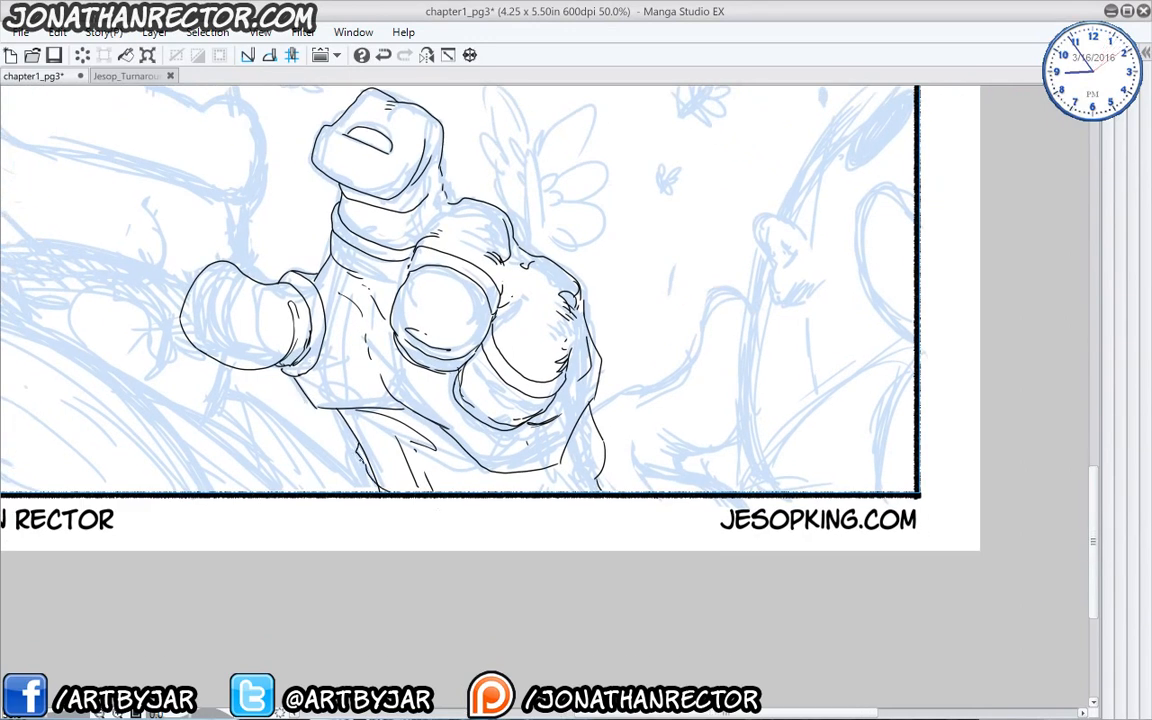
pyautogui.moveTo(357, 471); pyautogui.dragTo(369, 491)
pyautogui.moveTo(604, 465); pyautogui.dragTo(611, 491)
# Erase stray forearm ink at the panel's bottom border with the Hard eraser and switch back to the JKDeadline 600dpi pen.
pyautogui.moveTo(508, 404); pyautogui.dragTo(519, 428)
pyautogui.press('Tab')
pyautogui.press('e')
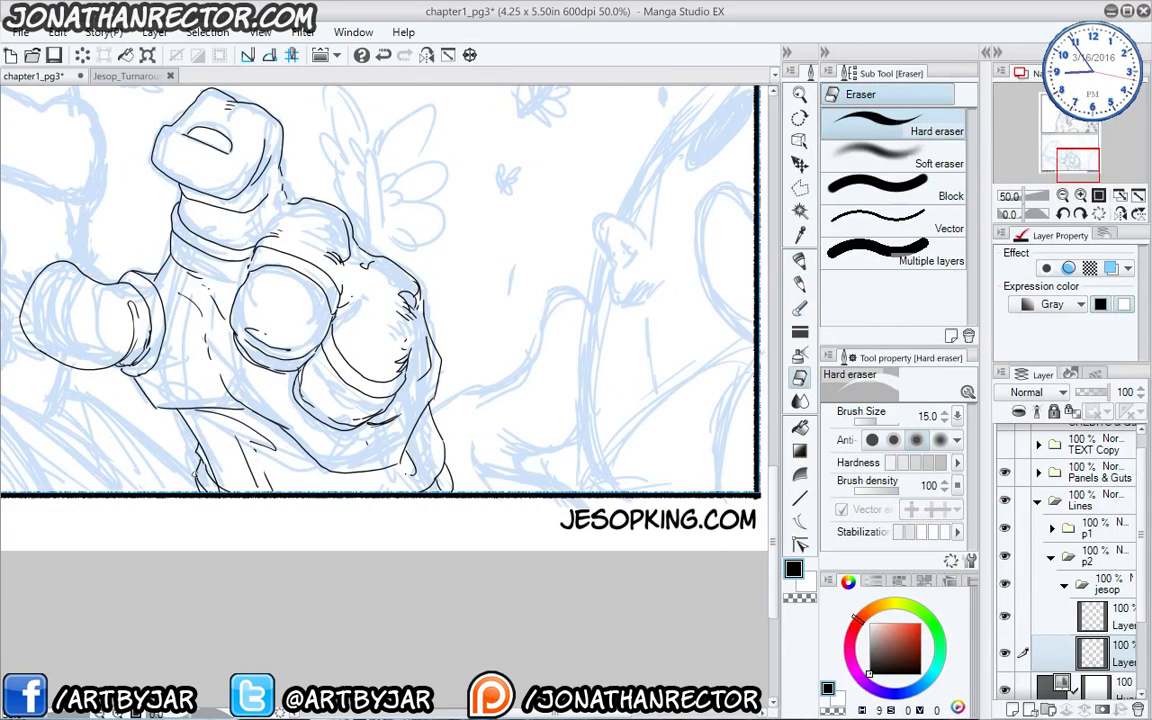
pyautogui.moveTo(211, 484); pyautogui.dragTo(345, 572)
pyautogui.press('p')
# Ink the large jesop character's nose with its oval tip, lower edge and both nostrils.
pyautogui.moveTo(193, 546); pyautogui.dragTo(445, 614)
pyautogui.moveTo(287, 490); pyautogui.dragTo(281, 543)
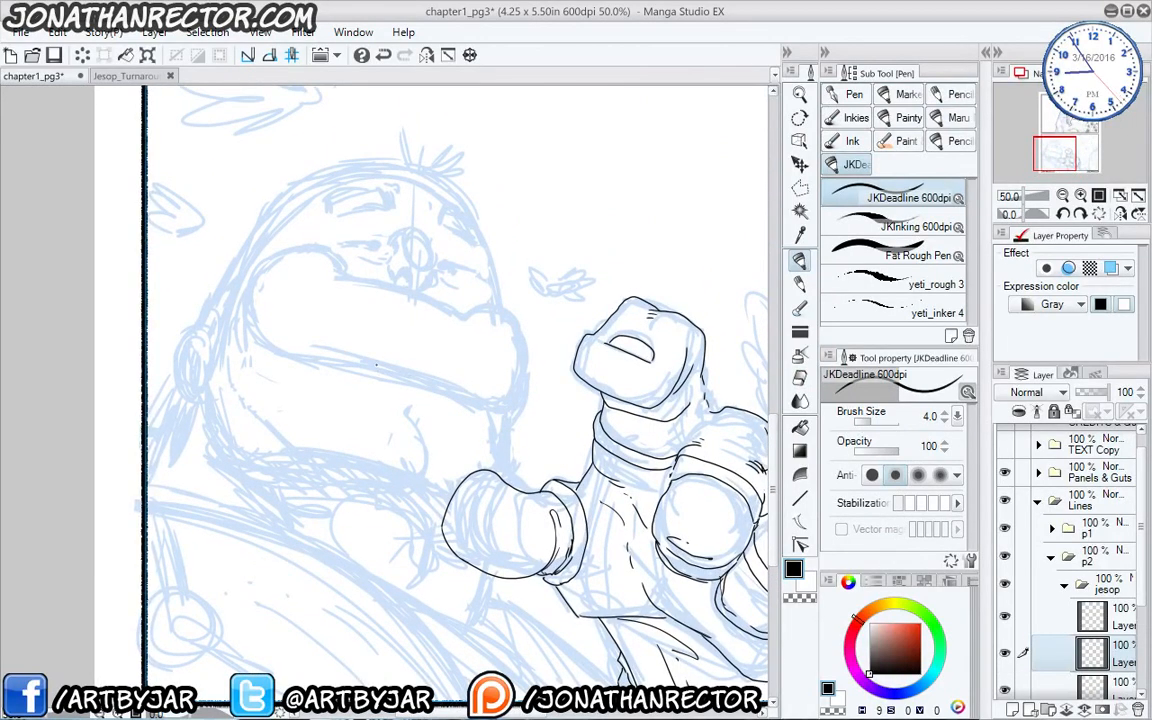
pyautogui.press('Tab')
pyautogui.scroll(3, 376, 366)
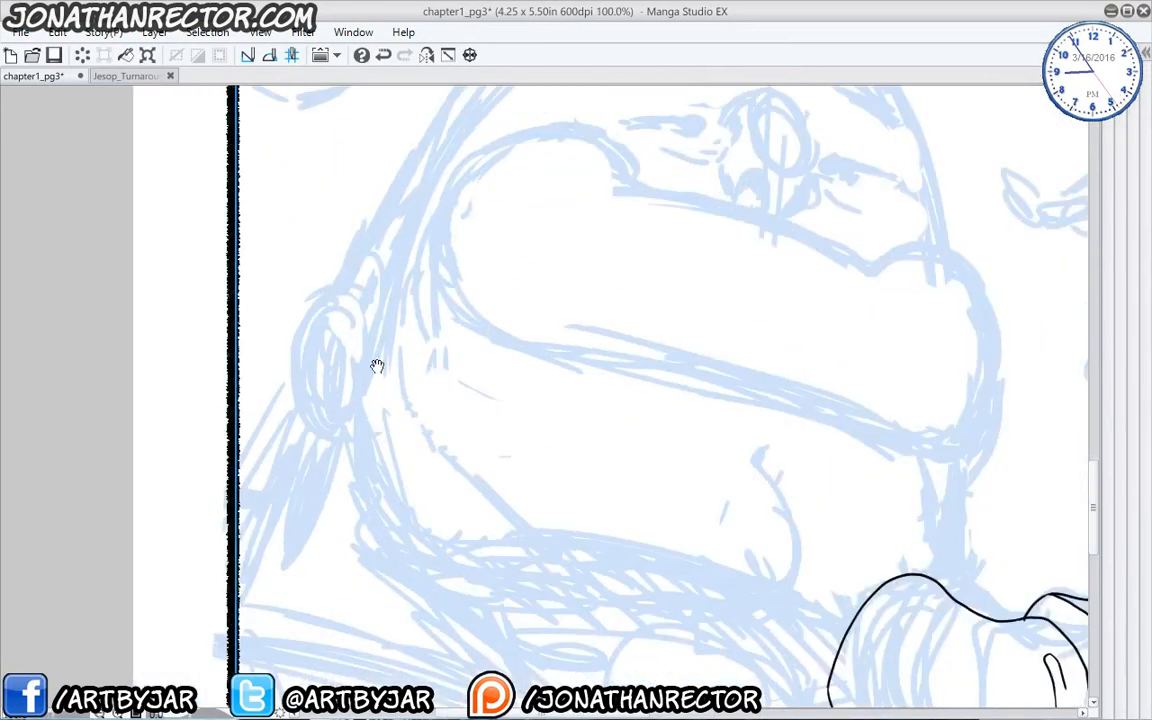
pyautogui.moveTo(673, 255); pyautogui.dragTo(589, 393)
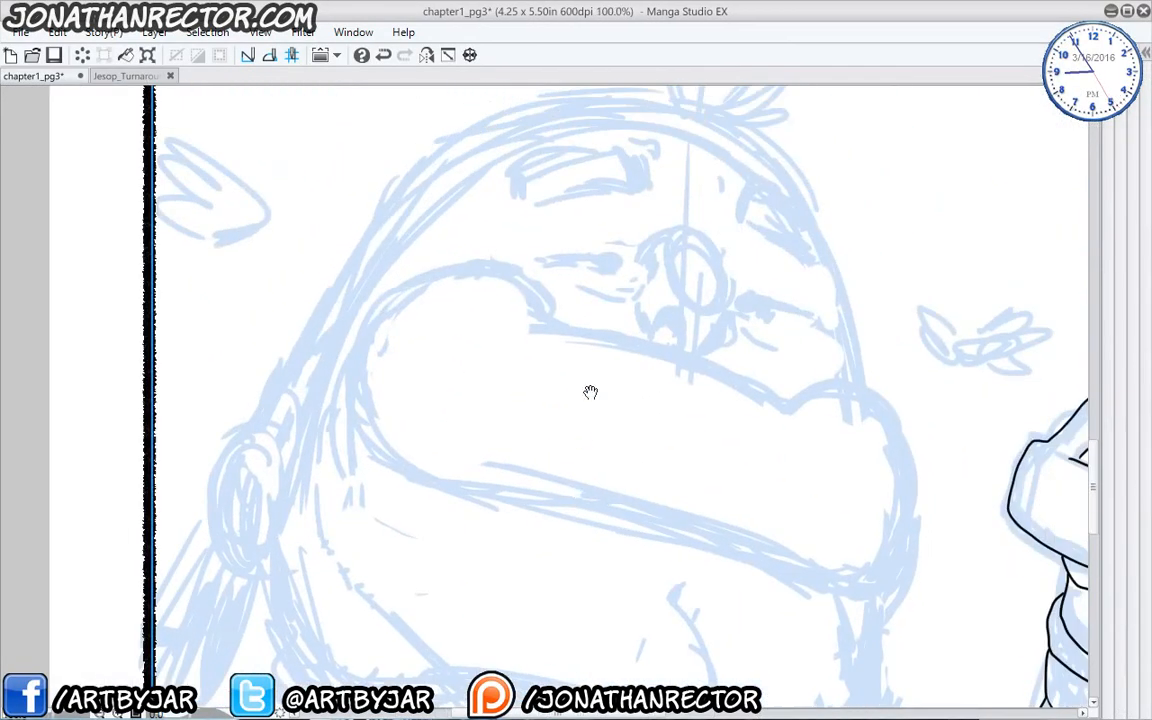
pyautogui.moveTo(728, 314)
pyautogui.mouseDown()
pyautogui.moveTo(700, 351)
pyautogui.moveTo(675, 319)
pyautogui.moveTo(647, 335)
pyautogui.mouseUp()
pyautogui.moveTo(634, 317)
pyautogui.mouseDown()
pyautogui.moveTo(644, 332)
pyautogui.moveTo(641, 300)
pyautogui.moveTo(665, 318)
pyautogui.moveTo(726, 315)
pyautogui.moveTo(710, 253)
pyautogui.mouseUp()
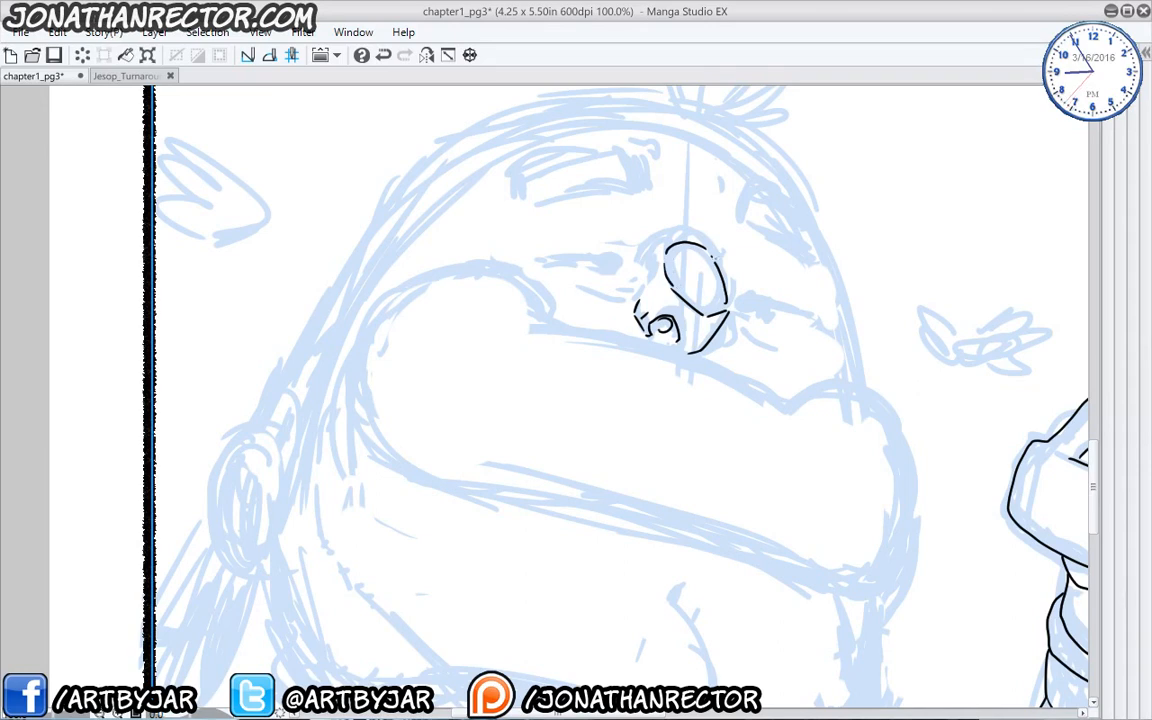
pyautogui.moveTo(700, 313)
pyautogui.mouseDown()
pyautogui.moveTo(676, 298)
pyautogui.moveTo(689, 331)
pyautogui.moveTo(709, 333)
pyautogui.mouseUp()
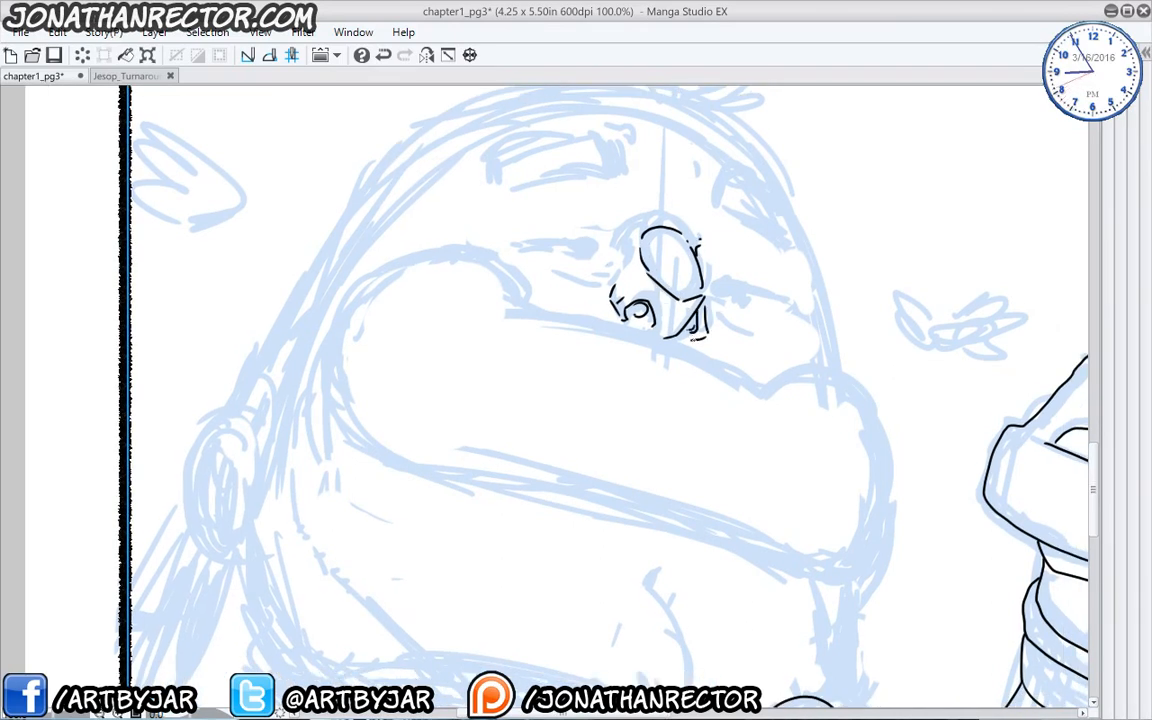
# Flip the view horizontally and ink the nose's side, the near eye with its lid and wrinkles, and the cheek lines below the eyes.
pyautogui.click(426, 54)
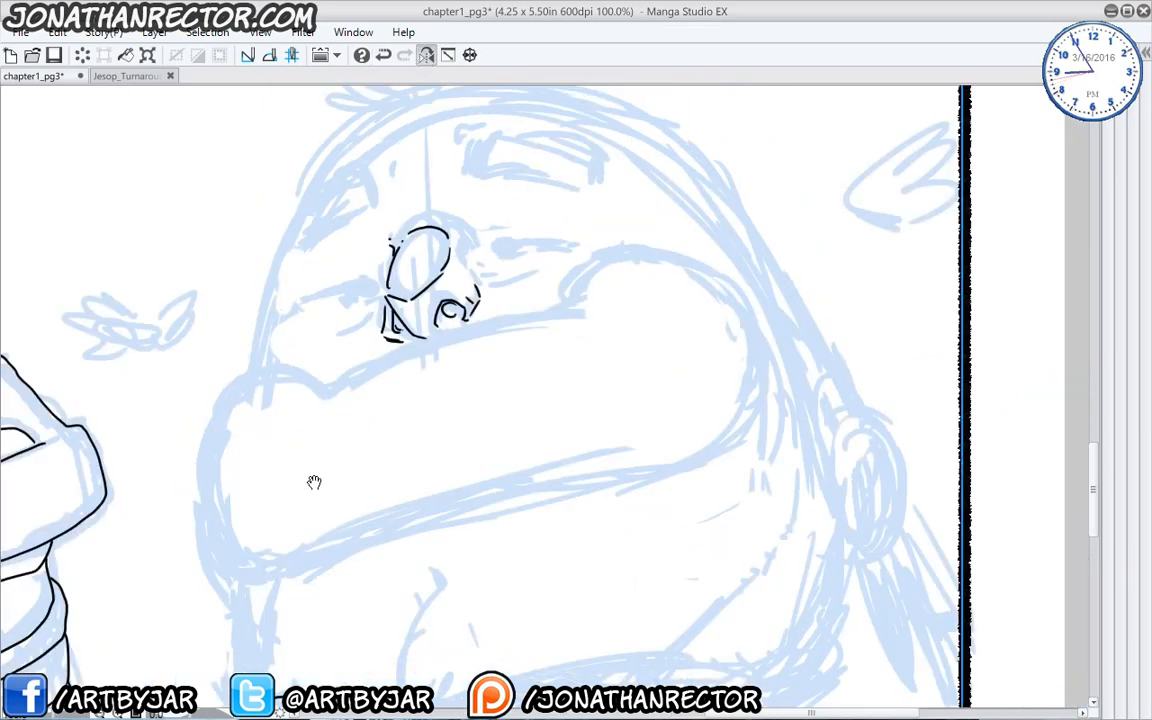
pyautogui.moveTo(427, 266)
pyautogui.mouseDown()
pyautogui.moveTo(477, 316)
pyautogui.moveTo(519, 300)
pyautogui.moveTo(463, 270)
pyautogui.mouseUp()
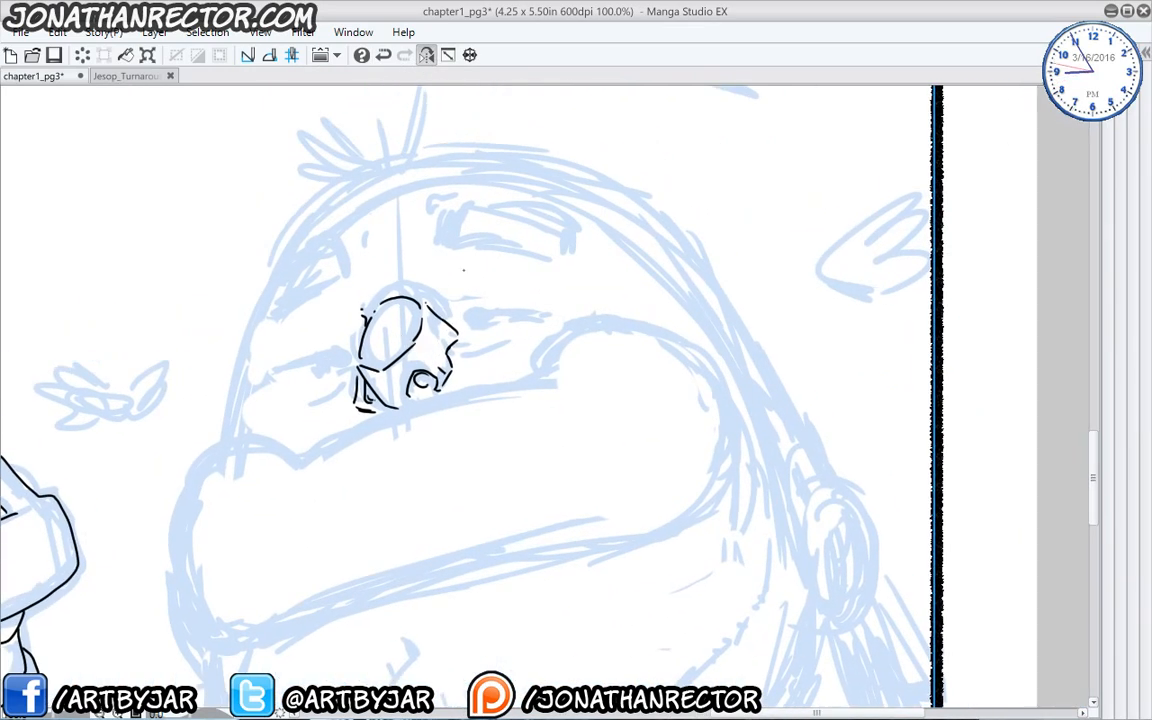
pyautogui.moveTo(471, 318)
pyautogui.mouseDown()
pyautogui.moveTo(464, 308)
pyautogui.moveTo(487, 318)
pyautogui.moveTo(466, 304)
pyautogui.moveTo(514, 297)
pyautogui.moveTo(613, 305)
pyautogui.moveTo(654, 274)
pyautogui.mouseUp()
pyautogui.moveTo(632, 299); pyautogui.dragTo(651, 279)
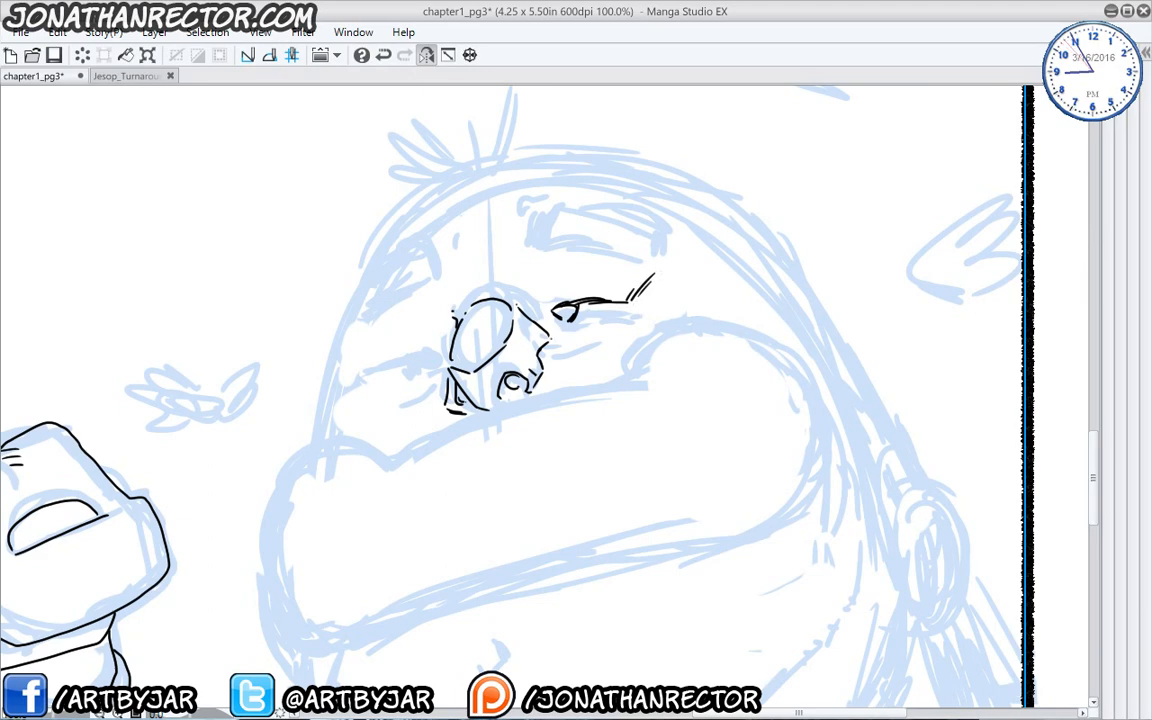
pyautogui.moveTo(554, 339)
pyautogui.mouseDown()
pyautogui.moveTo(652, 339)
pyautogui.moveTo(700, 307)
pyautogui.moveTo(745, 313)
pyautogui.mouseUp()
pyautogui.moveTo(769, 322); pyautogui.dragTo(773, 326)
pyautogui.moveTo(366, 438); pyautogui.dragTo(535, 341)
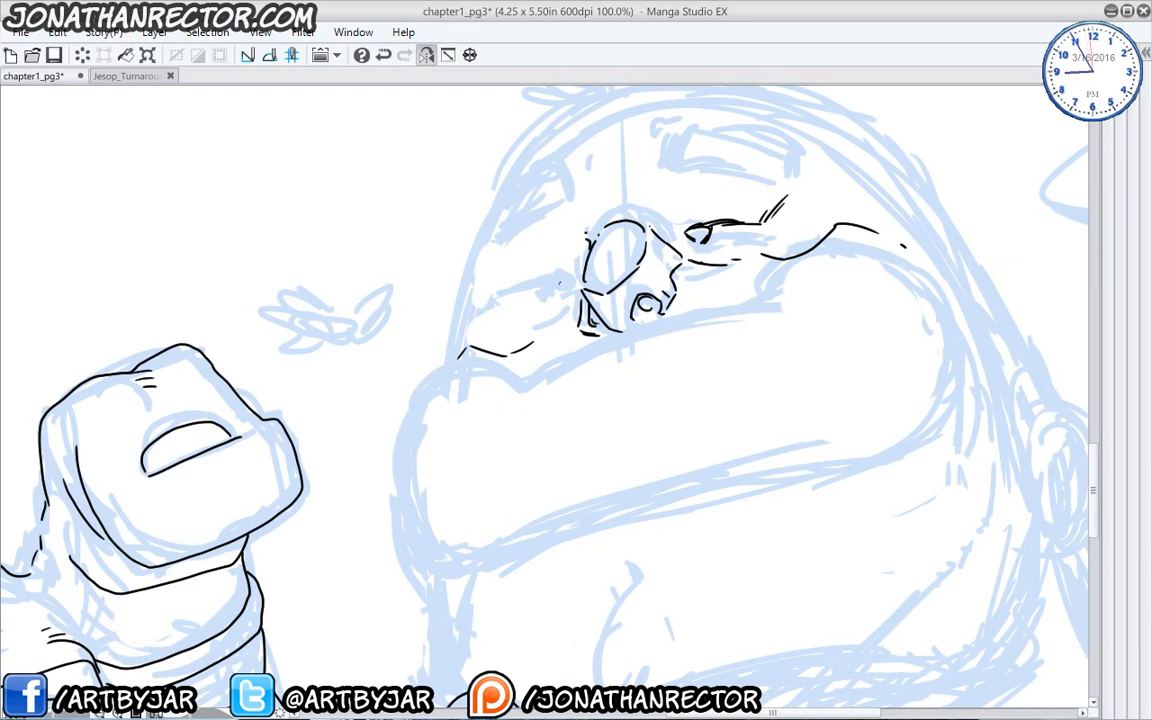
# Ink the far eye with its lid line and short wrinkle strokes at the outer corner.
pyautogui.moveTo(561, 270)
pyautogui.mouseDown()
pyautogui.moveTo(562, 287)
pyautogui.moveTo(534, 280)
pyautogui.mouseUp()
pyautogui.moveTo(545, 278); pyautogui.dragTo(493, 298)
pyautogui.moveTo(499, 284); pyautogui.dragTo(499, 297)
# Ink both eyebrows with hatched inner ends and flip the view back to normal.
pyautogui.moveTo(527, 209); pyautogui.dragTo(493, 263)
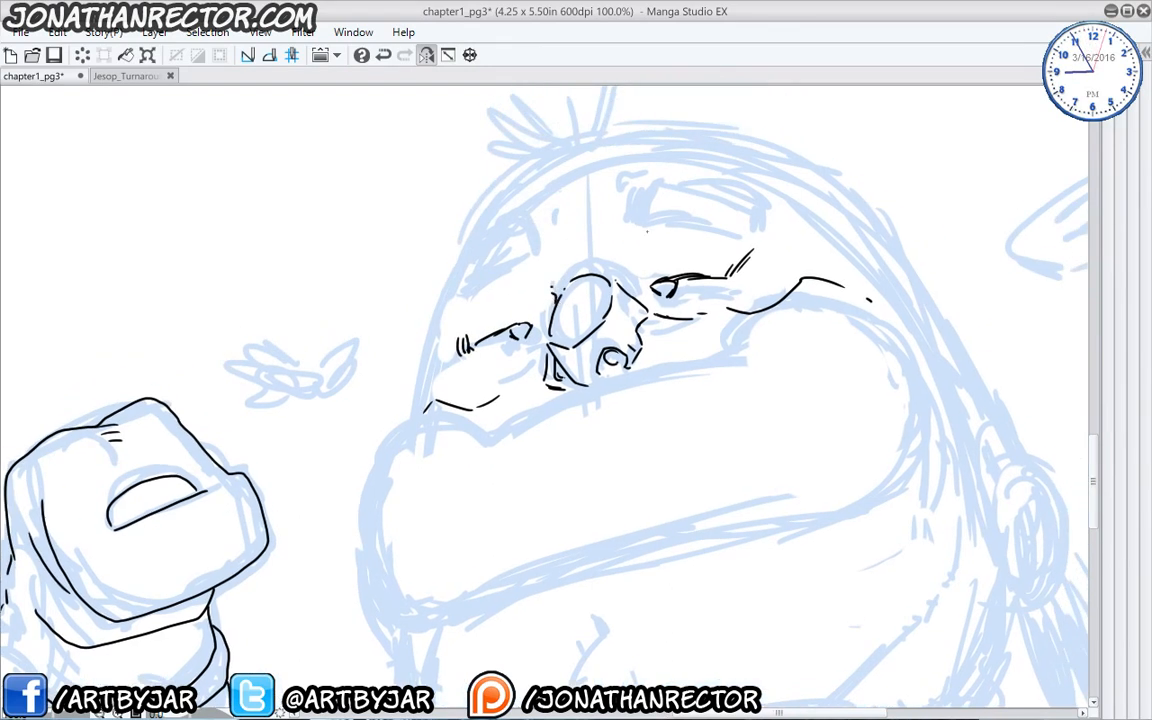
pyautogui.moveTo(612, 188)
pyautogui.mouseDown()
pyautogui.moveTo(609, 220)
pyautogui.moveTo(620, 190)
pyautogui.moveTo(614, 215)
pyautogui.moveTo(717, 224)
pyautogui.mouseUp()
pyautogui.moveTo(718, 222)
pyautogui.mouseDown()
pyautogui.moveTo(724, 212)
pyautogui.moveTo(685, 182)
pyautogui.mouseUp()
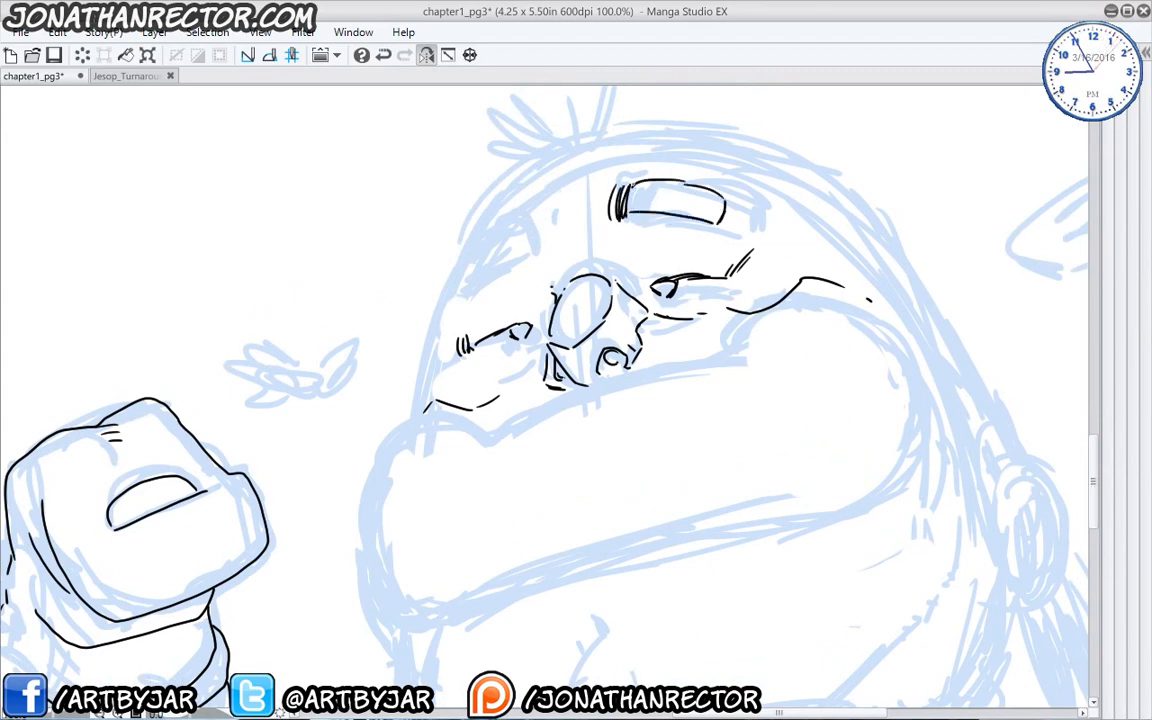
pyautogui.moveTo(534, 241); pyautogui.dragTo(532, 247)
pyautogui.moveTo(529, 222)
pyautogui.mouseDown()
pyautogui.moveTo(534, 249)
pyautogui.moveTo(478, 261)
pyautogui.moveTo(486, 288)
pyautogui.moveTo(472, 288)
pyautogui.mouseUp()
pyautogui.moveTo(468, 270); pyautogui.dragTo(466, 288)
pyautogui.click(427, 56)
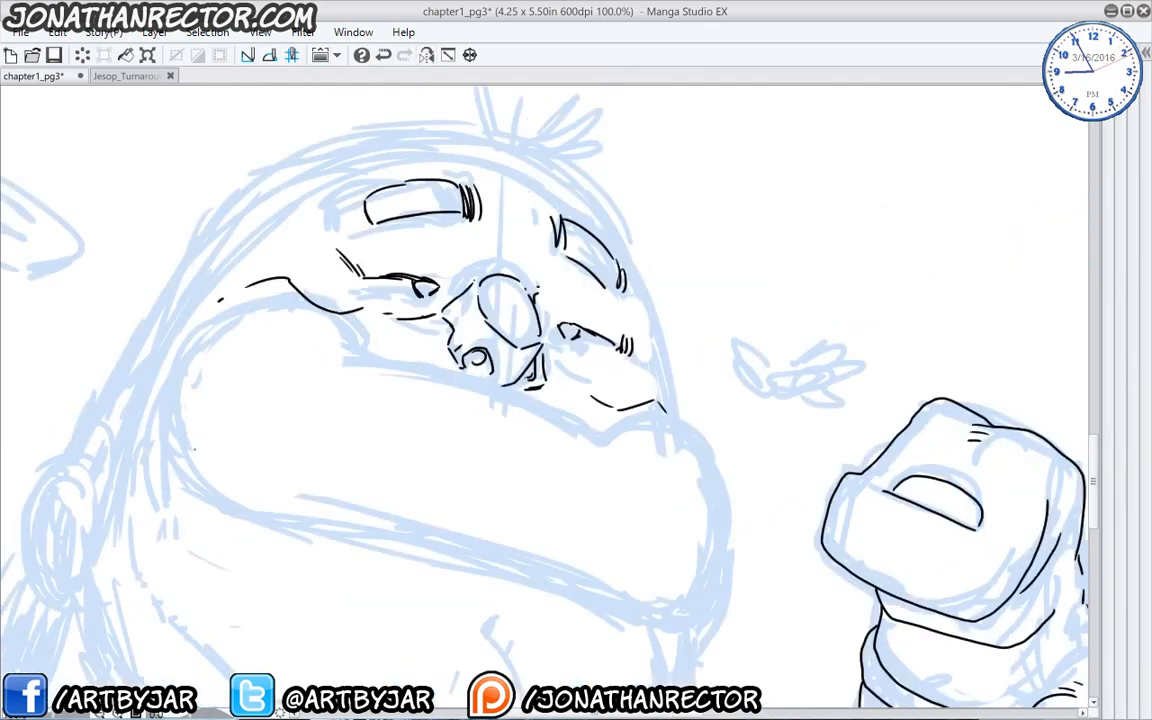
pyautogui.moveTo(233, 501); pyautogui.dragTo(348, 451)
pyautogui.hotkey('ctrl', '-')
pyautogui.hotkey('ctrl', '-')
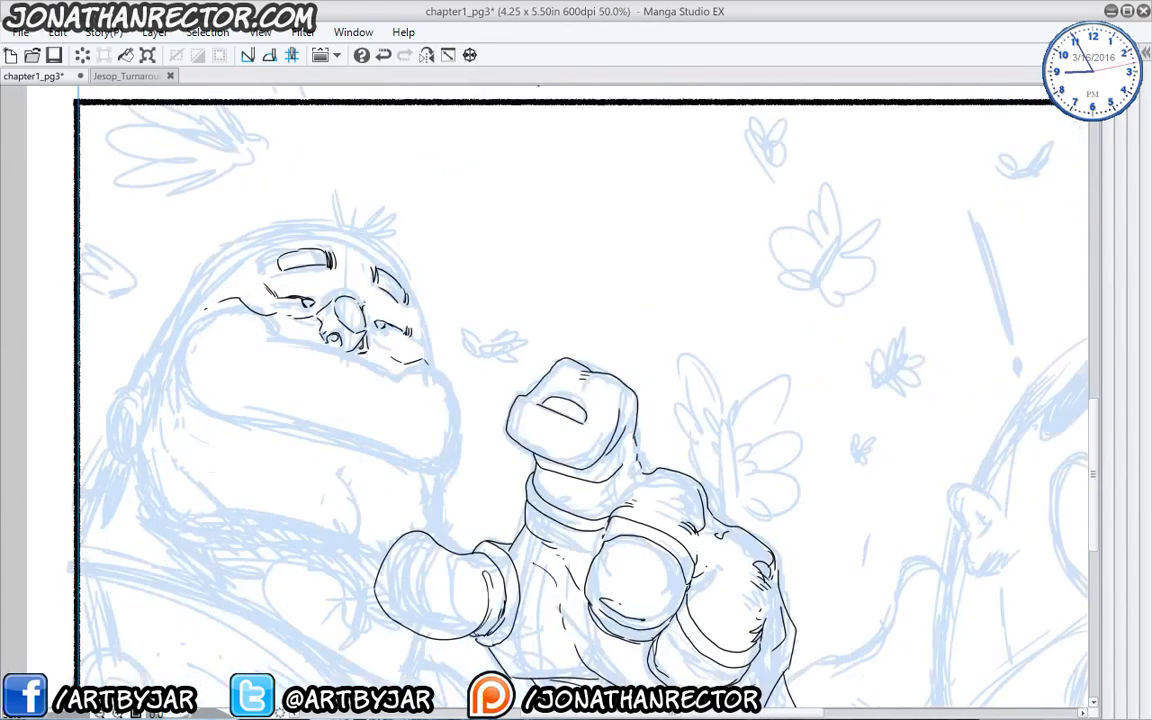
pyautogui.hotkey('ctrl', '+')
pyautogui.hotkey('ctrl', '+')
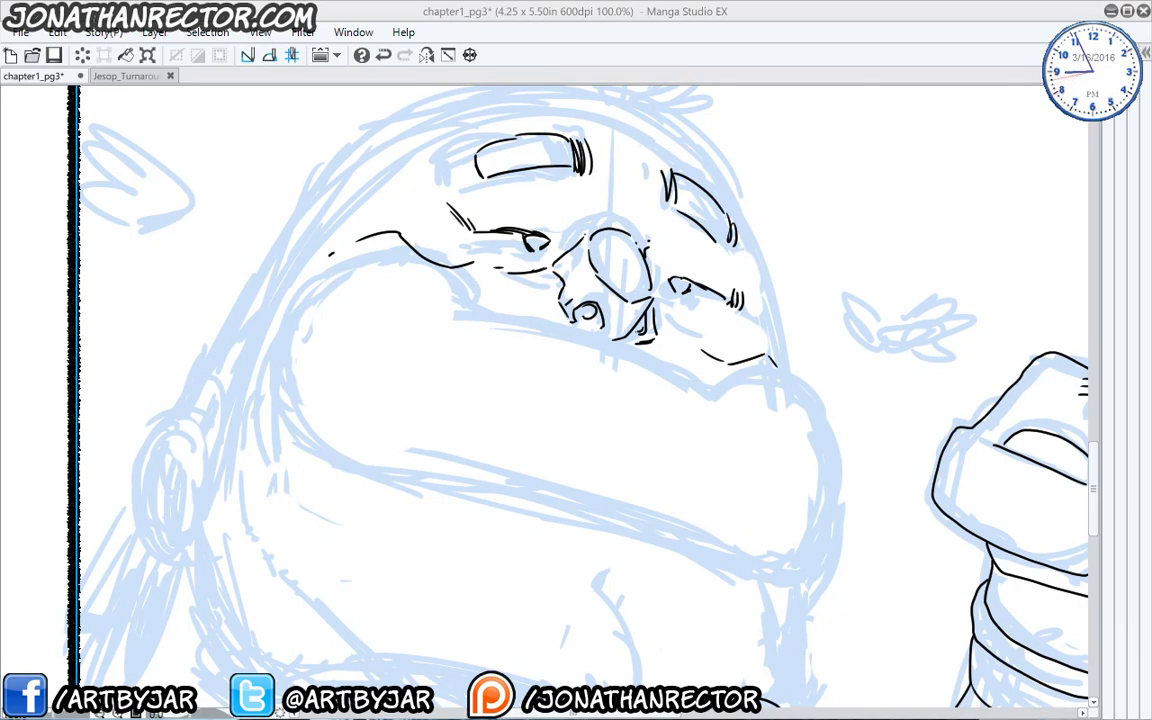
# Switch to the browser, examine the Amazon page of Andrew Loomis's Figure Drawing with its other formats, and return to Manga Studio.
pyautogui.moveTo(1151, 236); pyautogui.dragTo(677, 116)
pyautogui.doubleClick(735, 140)
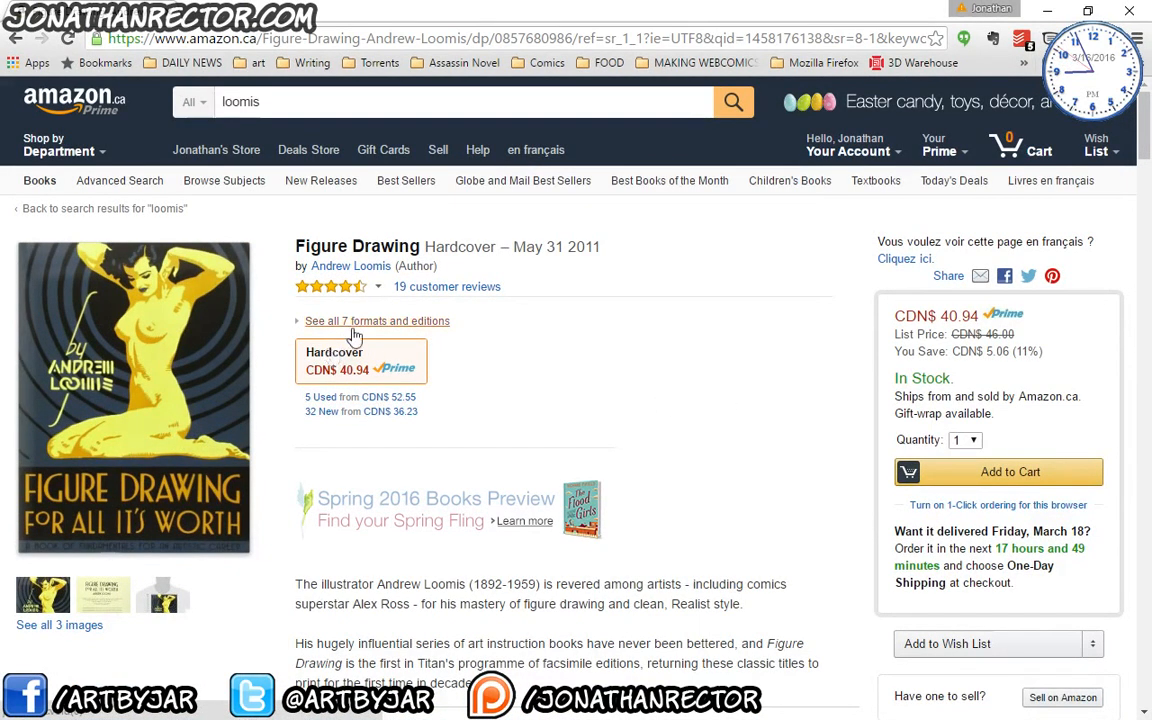
pyautogui.click(299, 325)
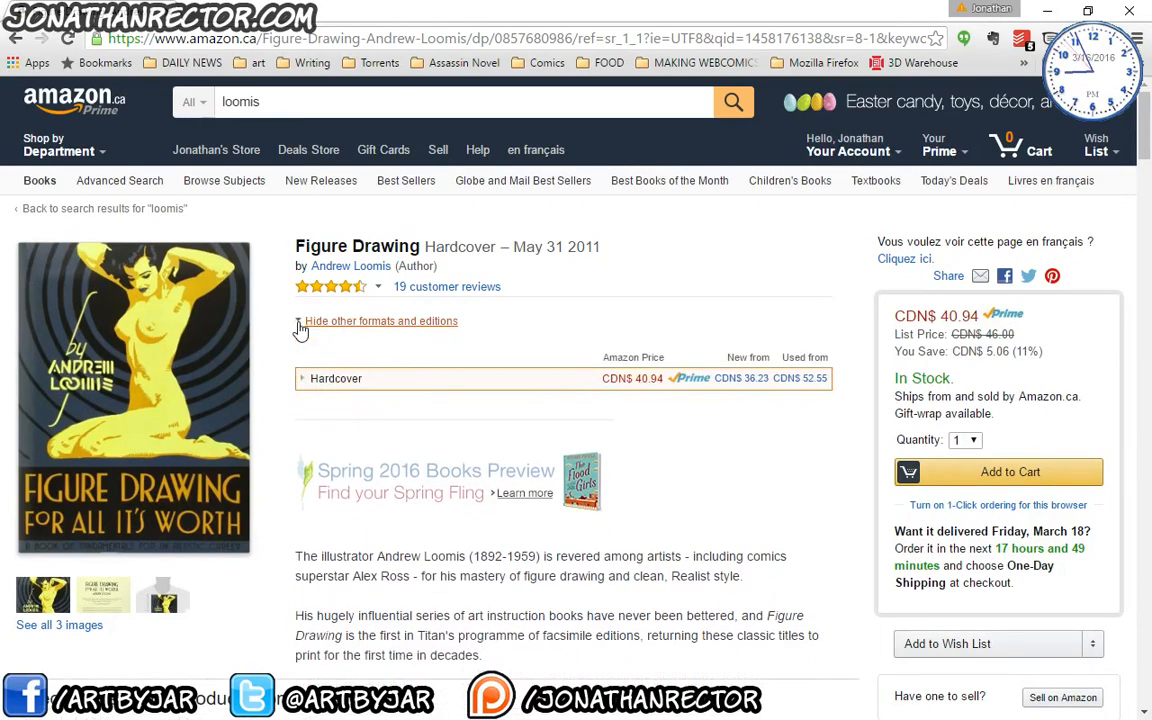
pyautogui.scroll(-3, 607, 398)
pyautogui.scroll(-3, 609, 401)
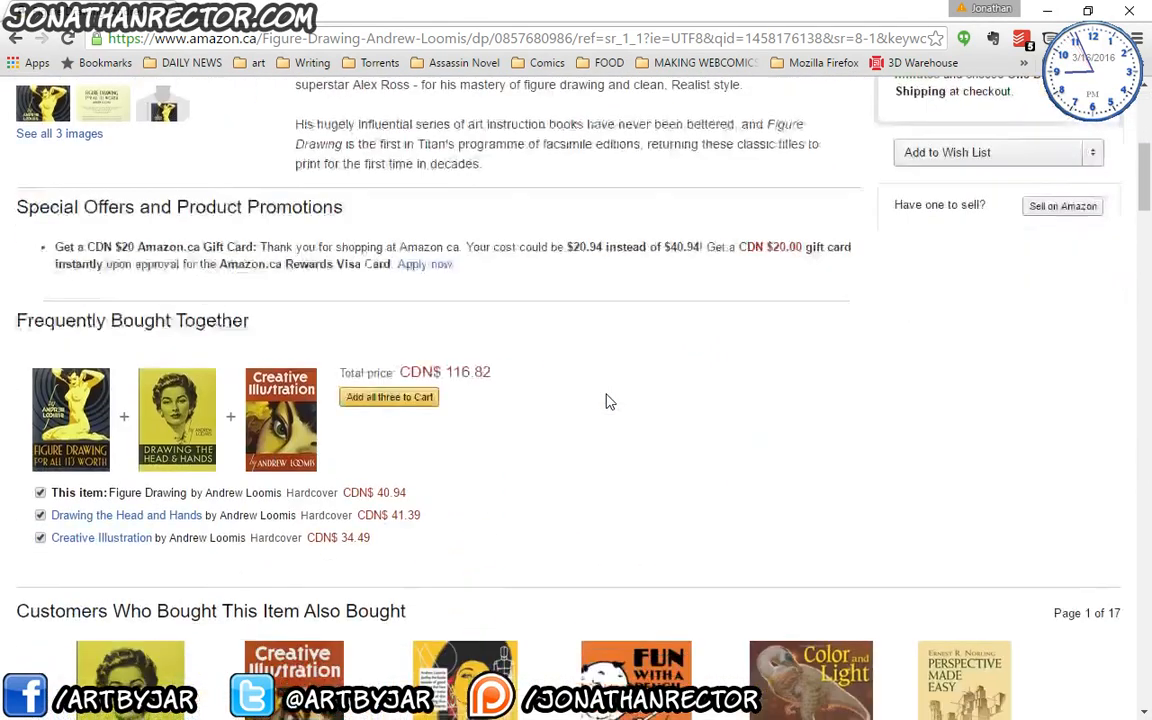
pyautogui.scroll(4, 607, 401)
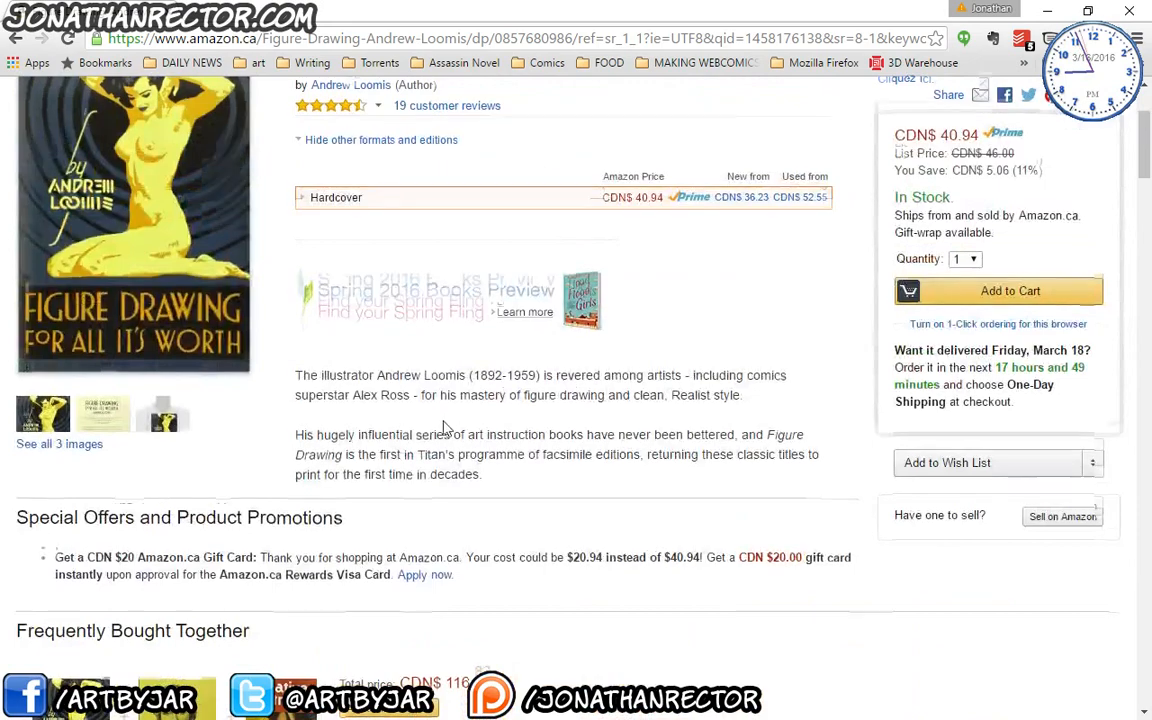
pyautogui.scroll(-3, 448, 429)
pyautogui.scroll(5, 448, 429)
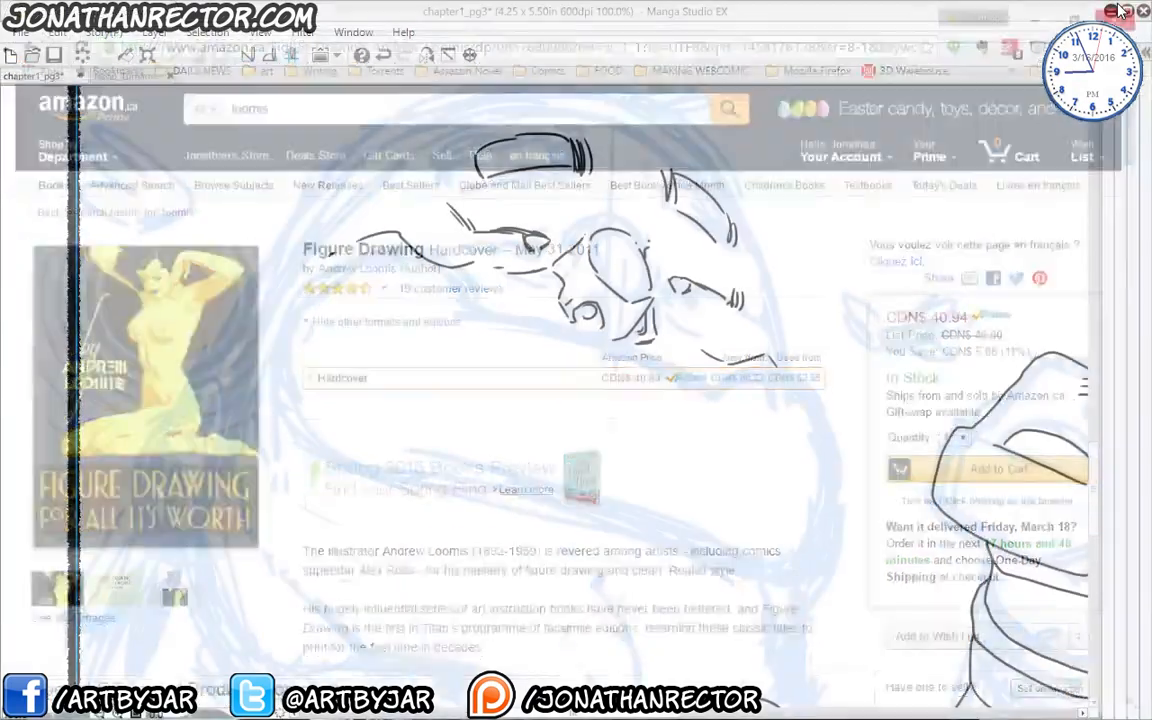
pyautogui.click(1112, 9)
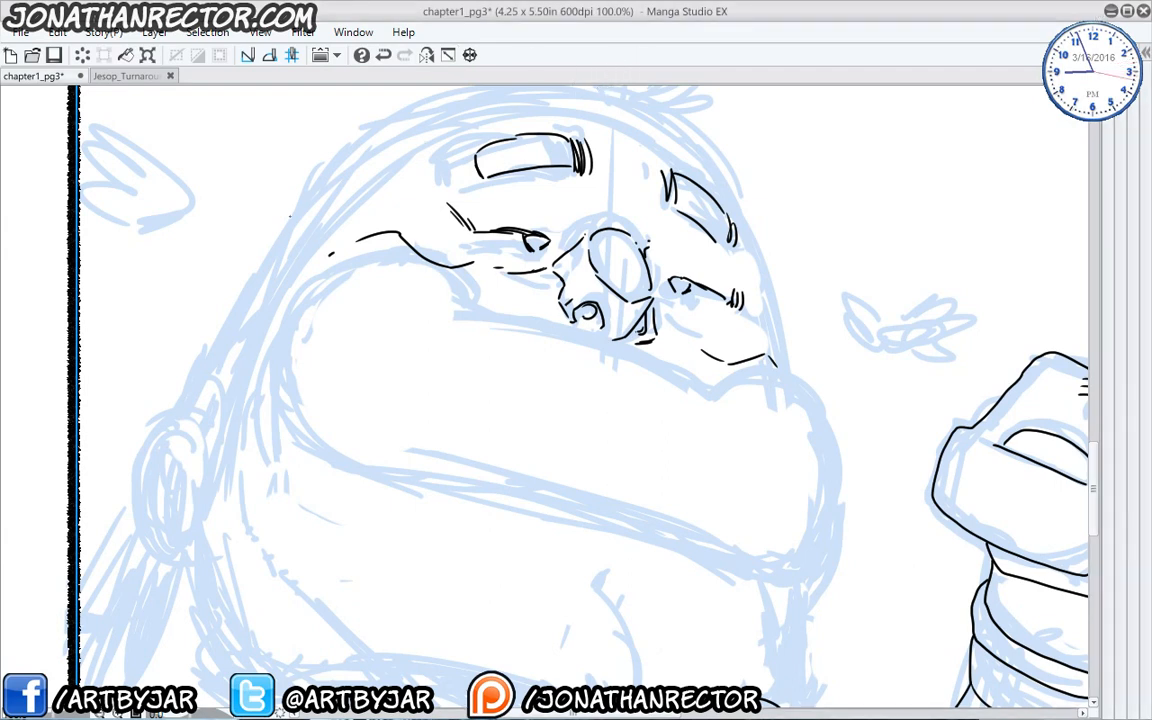
# Ink the far cheek's bulging outer edge and start the head's contour beside the far eye.
pyautogui.moveTo(375, 447); pyautogui.dragTo(380, 427)
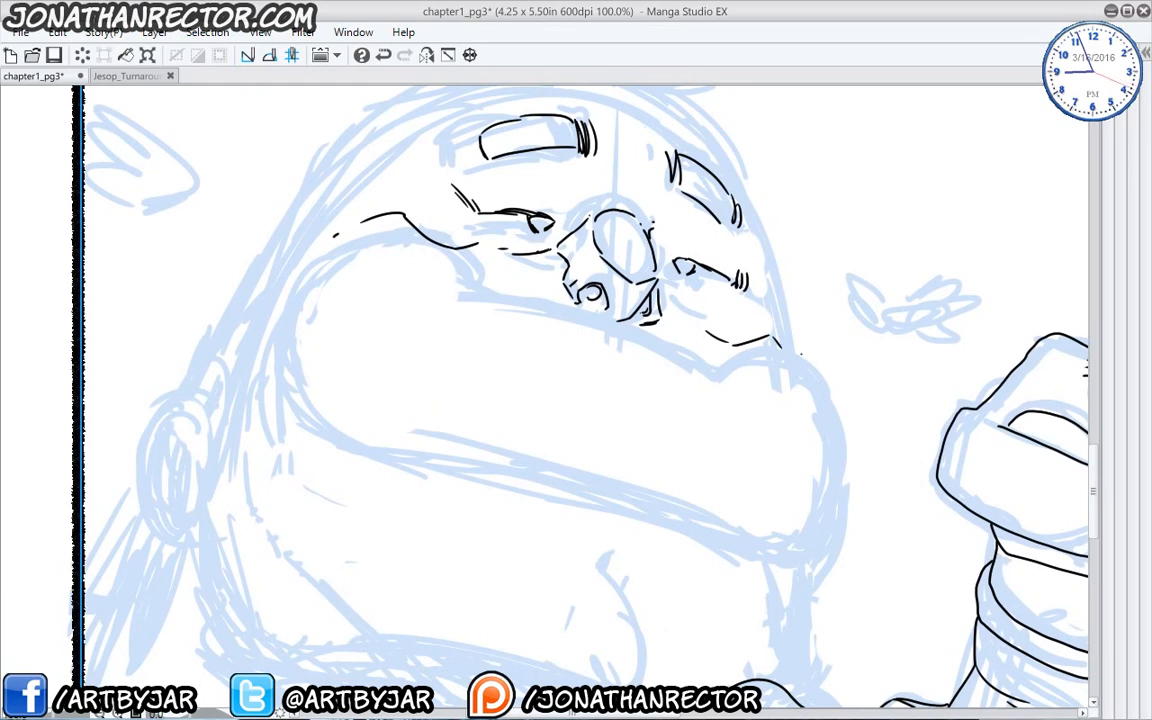
pyautogui.moveTo(806, 346); pyautogui.dragTo(764, 297)
pyautogui.moveTo(606, 235); pyautogui.dragTo(572, 256)
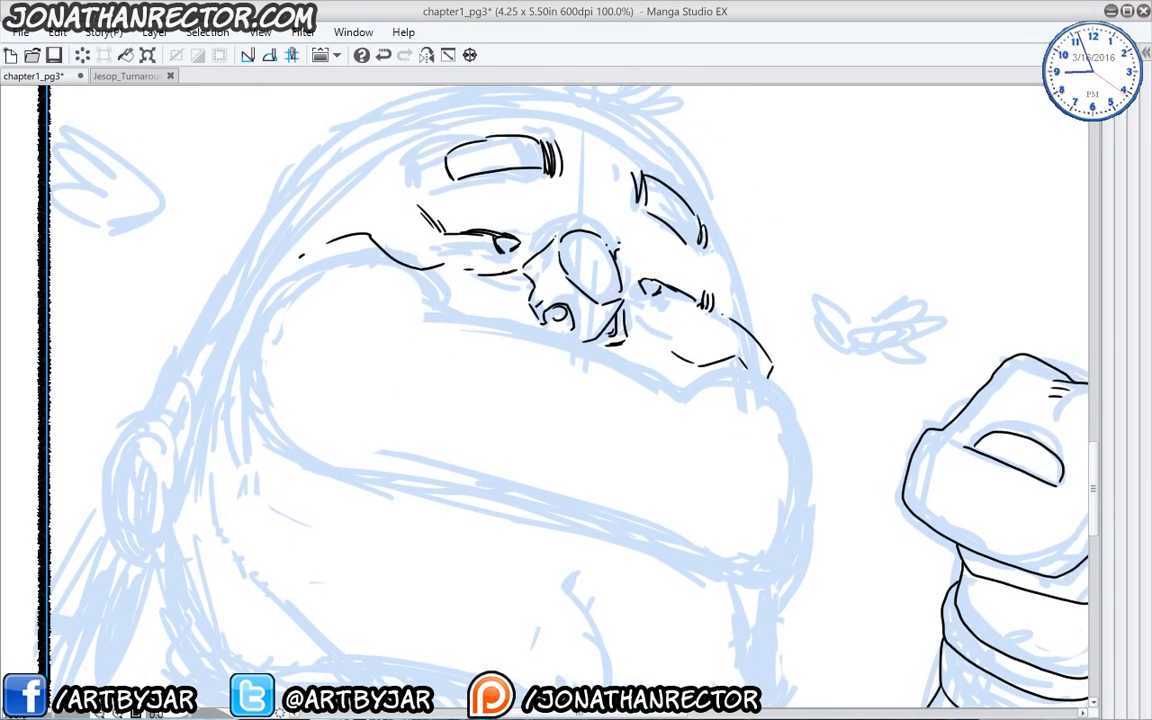
pyautogui.moveTo(655, 246); pyautogui.dragTo(636, 316)
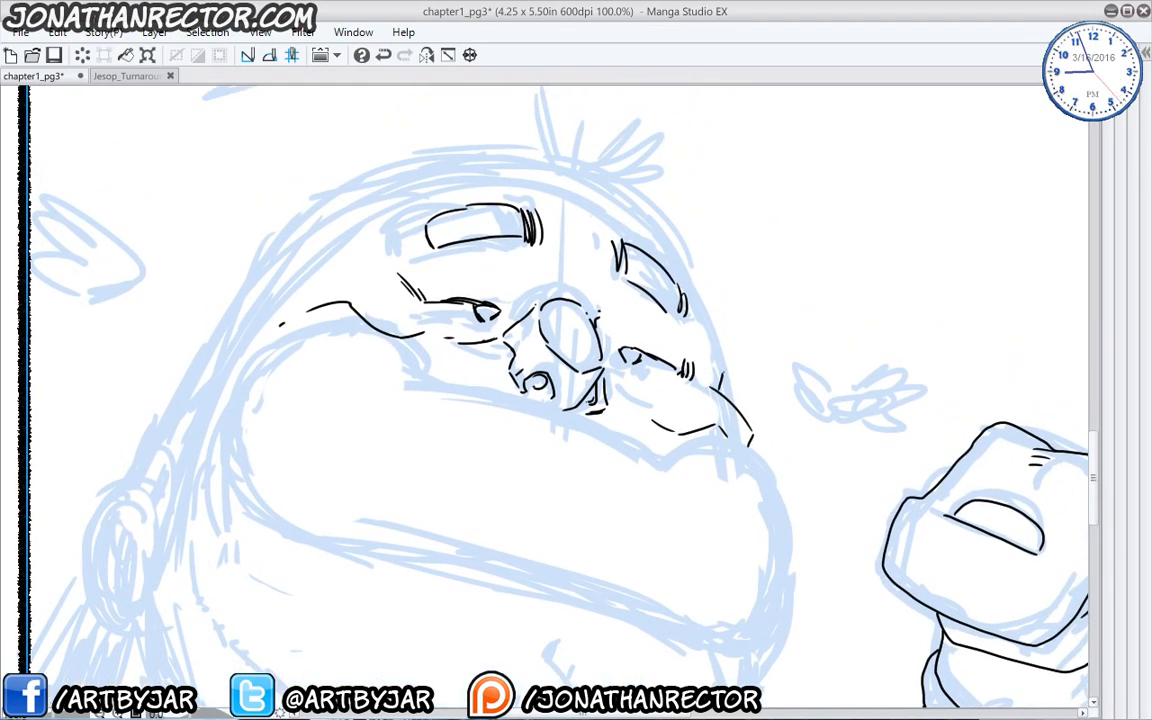
# Ink the full outline of the big muzzle below the nose and the head's contour beside the far eyebrow.
pyautogui.moveTo(319, 329)
pyautogui.mouseDown()
pyautogui.moveTo(318, 400)
pyautogui.moveTo(342, 272)
pyautogui.moveTo(366, 277)
pyautogui.moveTo(326, 322)
pyautogui.moveTo(310, 394)
pyautogui.moveTo(325, 422)
pyautogui.moveTo(400, 472)
pyautogui.moveTo(603, 505)
pyautogui.moveTo(700, 532)
pyautogui.moveTo(812, 580)
pyautogui.mouseUp()
pyautogui.moveTo(487, 270)
pyautogui.mouseDown()
pyautogui.moveTo(522, 298)
pyautogui.moveTo(525, 322)
pyautogui.moveTo(597, 332)
pyautogui.moveTo(664, 362)
pyautogui.mouseUp()
pyautogui.moveTo(598, 327)
pyautogui.mouseDown()
pyautogui.moveTo(755, 398)
pyautogui.moveTo(842, 380)
pyautogui.moveTo(878, 490)
pyautogui.moveTo(806, 586)
pyautogui.mouseUp()
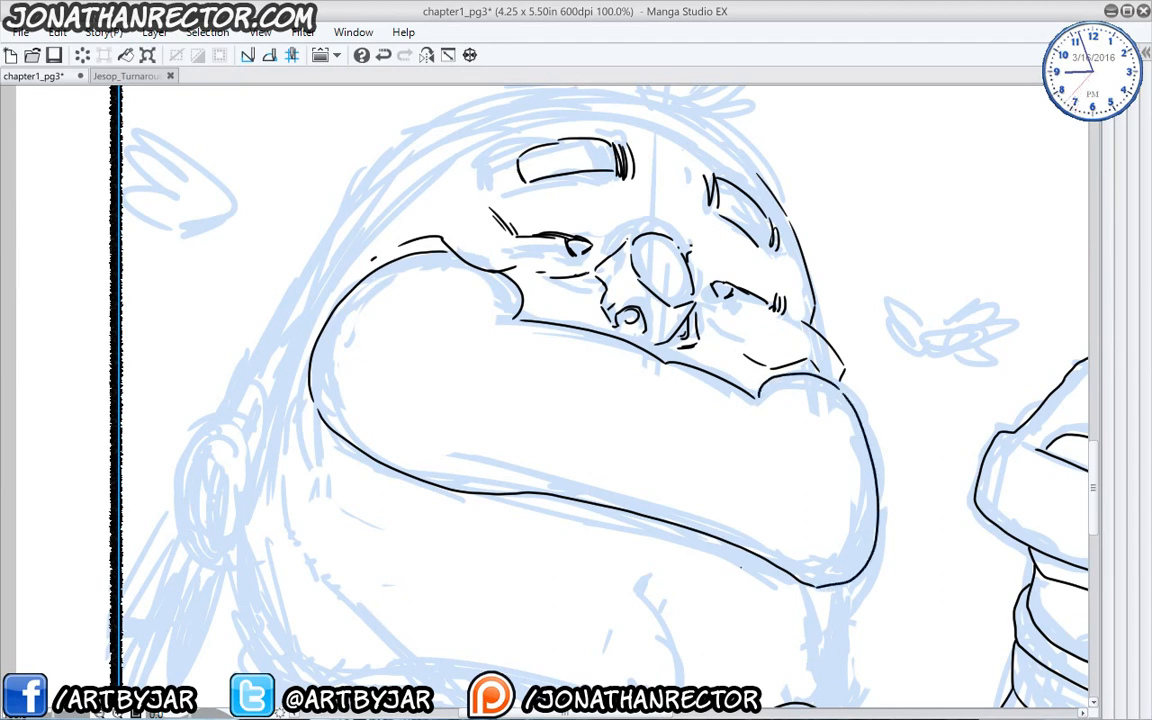
pyautogui.moveTo(568, 513); pyautogui.dragTo(538, 433)
pyautogui.moveTo(825, 506)
pyautogui.mouseDown()
pyautogui.moveTo(782, 503)
pyautogui.moveTo(793, 508)
pyautogui.mouseUp()
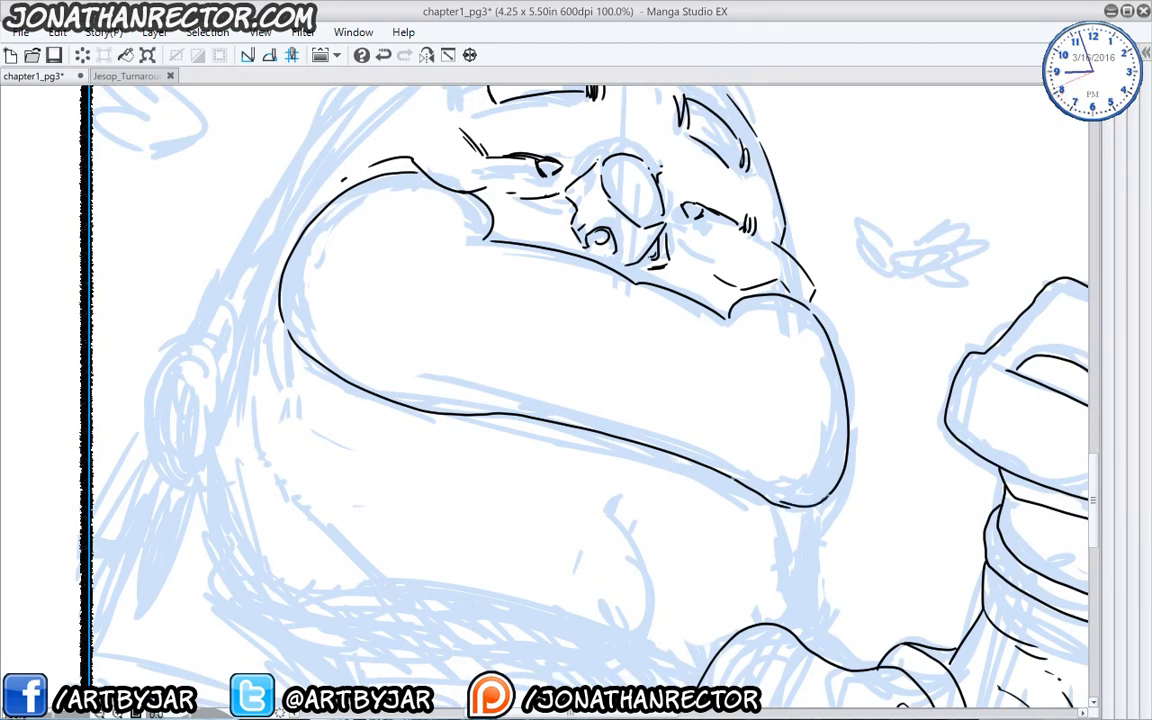
# Flip the view horizontally and ink the jaw's short side down to the thumb and the chin's lower edge up towards the ear.
pyautogui.scroll(-2, 137, 301)
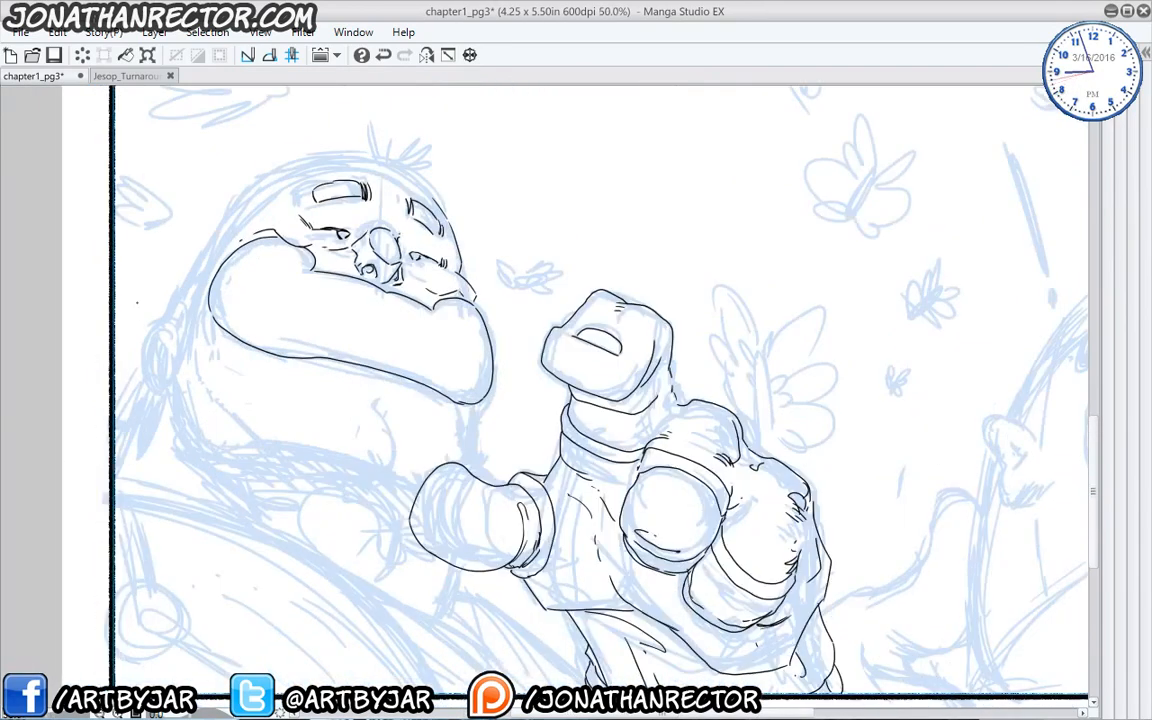
pyautogui.click(426, 56)
pyautogui.scroll(1, 279, 252)
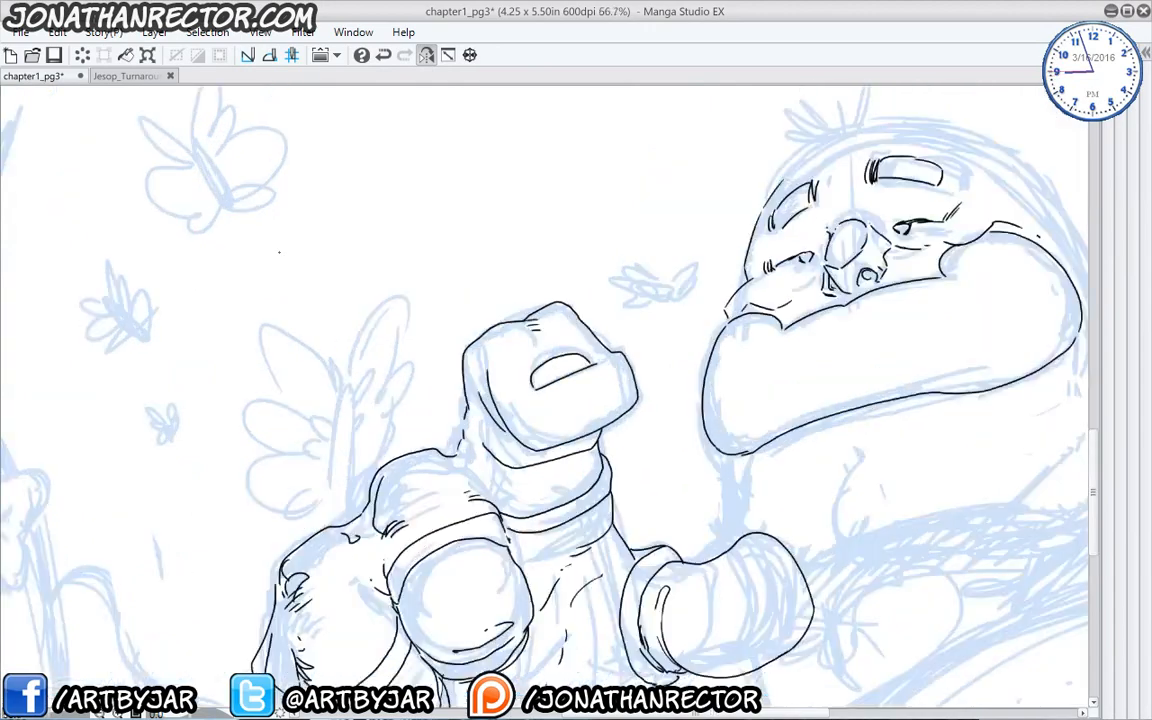
pyautogui.moveTo(661, 387); pyautogui.dragTo(429, 296)
pyautogui.moveTo(498, 363)
pyautogui.mouseDown()
pyautogui.moveTo(495, 454)
pyautogui.moveTo(411, 424)
pyautogui.mouseUp()
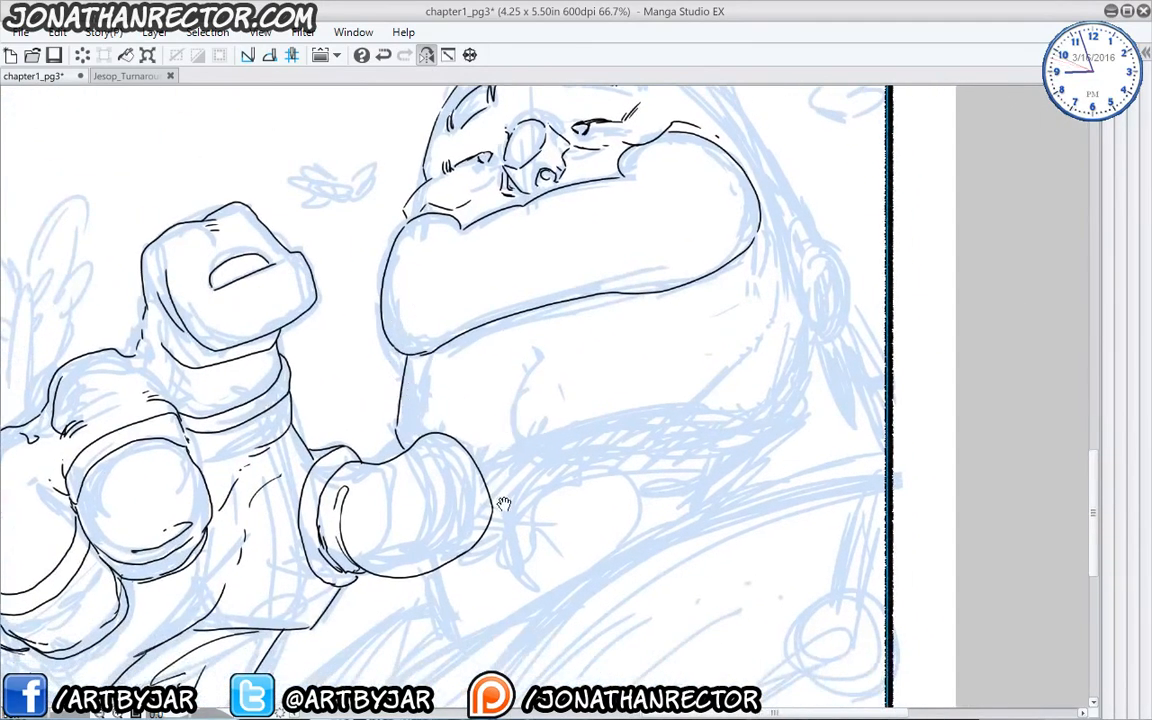
pyautogui.moveTo(518, 493); pyautogui.dragTo(720, 442)
pyautogui.hotkey('ctrl', 'z')
pyautogui.moveTo(472, 492)
pyautogui.mouseDown()
pyautogui.moveTo(690, 453)
pyautogui.moveTo(815, 342)
pyautogui.mouseUp()
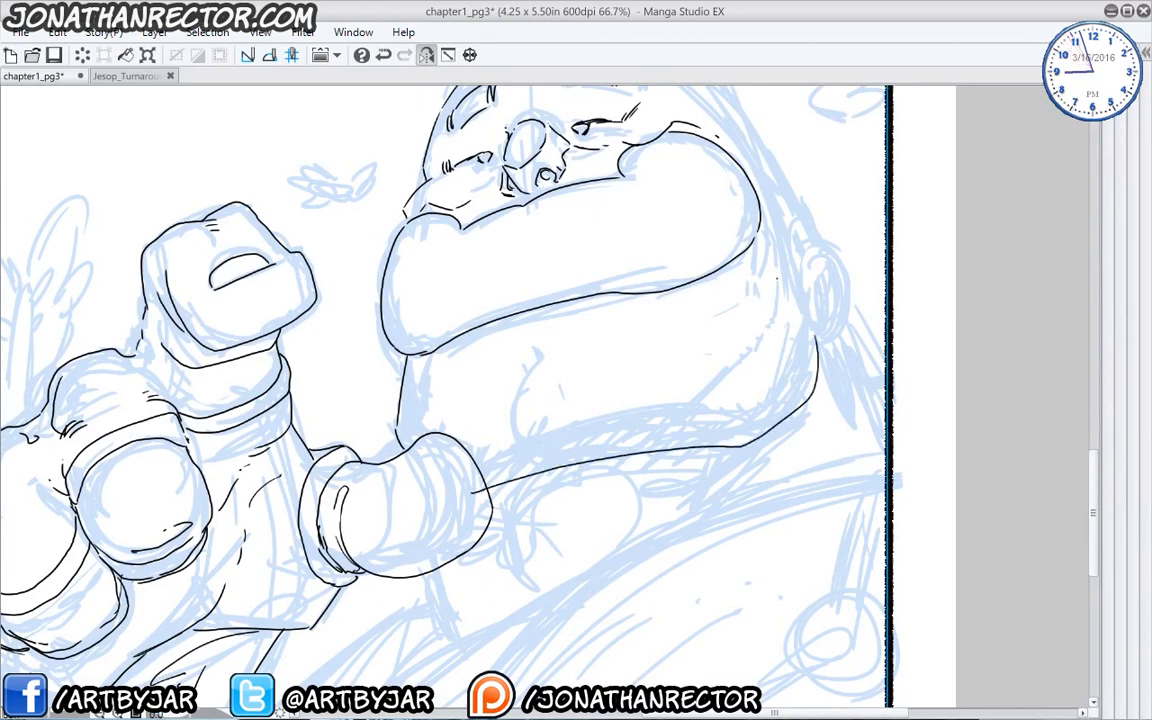
# Ink the ear with its inner folds and connect it to the jaw line and the side of the head.
pyautogui.moveTo(485, 277); pyautogui.dragTo(447, 377)
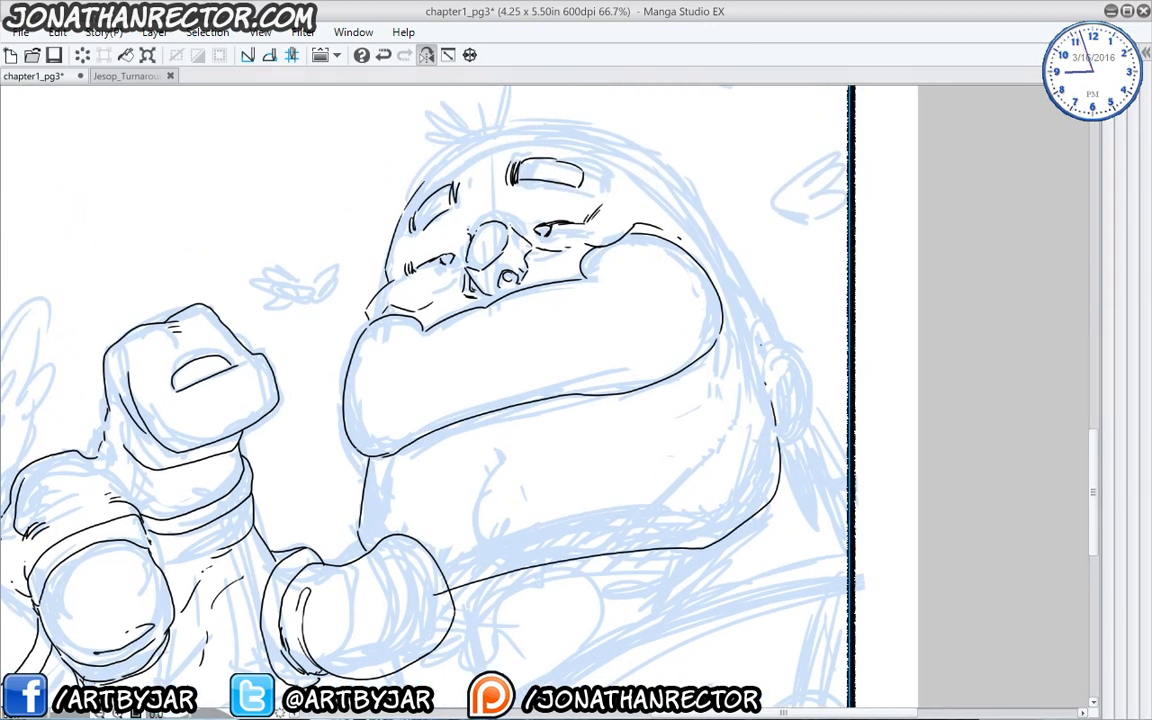
pyautogui.moveTo(760, 352)
pyautogui.mouseDown()
pyautogui.moveTo(785, 337)
pyautogui.moveTo(806, 395)
pyautogui.moveTo(778, 425)
pyautogui.moveTo(790, 394)
pyautogui.moveTo(776, 384)
pyautogui.moveTo(780, 348)
pyautogui.moveTo(788, 362)
pyautogui.mouseUp()
pyautogui.moveTo(443, 460); pyautogui.dragTo(469, 535)
pyautogui.moveTo(792, 412)
pyautogui.mouseDown()
pyautogui.moveTo(779, 404)
pyautogui.moveTo(786, 467)
pyautogui.mouseUp()
pyautogui.moveTo(766, 368); pyautogui.dragTo(769, 415)
# Ink the head's contour from the cheek to the ear, the hairline over the forehead and the small hair tuft on top.
pyautogui.moveTo(716, 302); pyautogui.dragTo(756, 346)
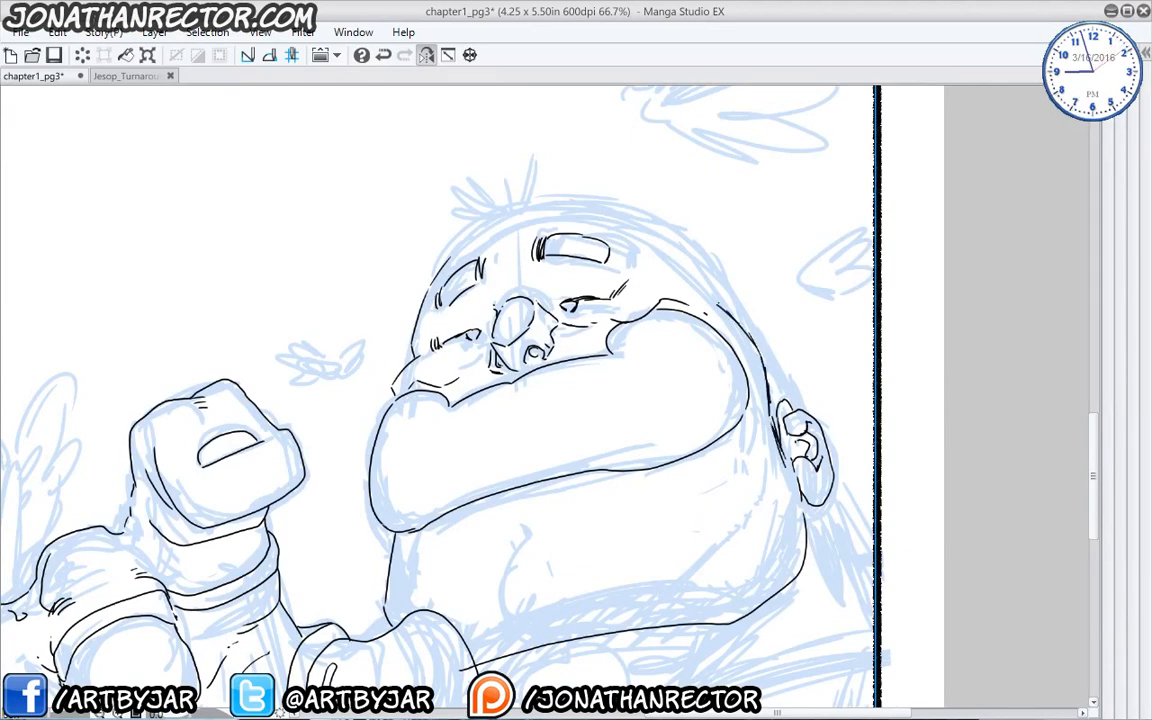
pyautogui.moveTo(576, 211); pyautogui.dragTo(718, 300)
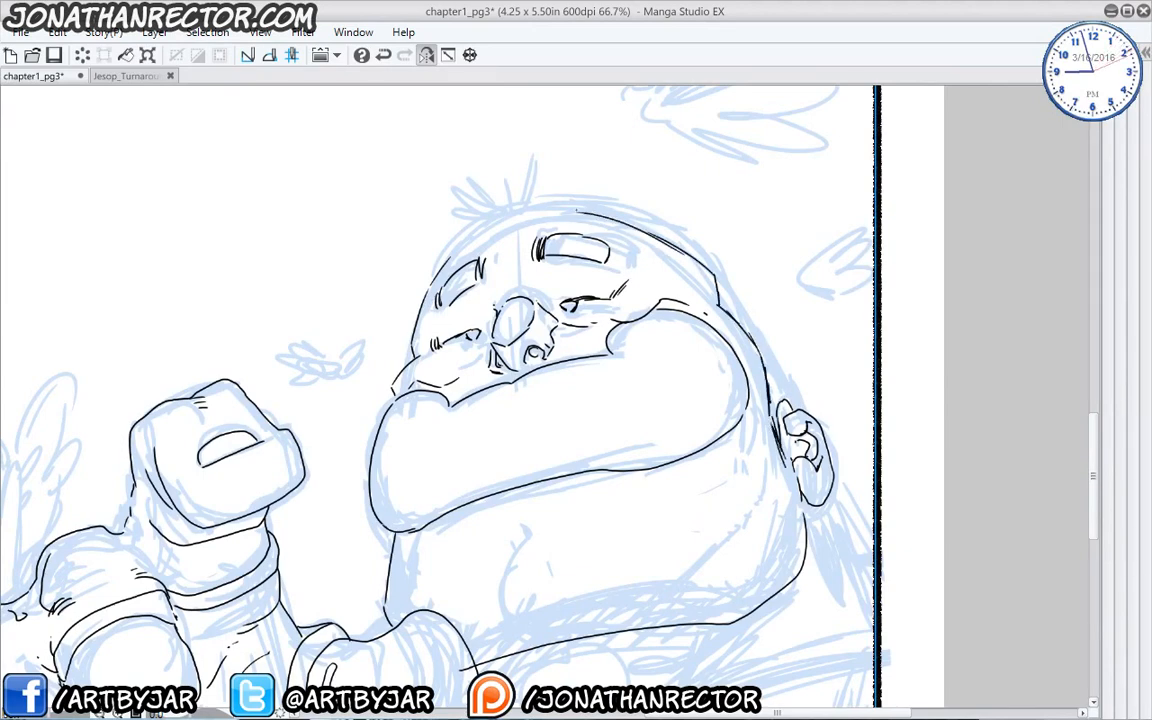
pyautogui.moveTo(456, 196)
pyautogui.mouseDown()
pyautogui.moveTo(492, 212)
pyautogui.moveTo(522, 170)
pyautogui.moveTo(507, 211)
pyautogui.mouseUp()
pyautogui.moveTo(514, 210)
pyautogui.mouseDown()
pyautogui.moveTo(546, 184)
pyautogui.moveTo(522, 212)
pyautogui.moveTo(540, 217)
pyautogui.mouseUp()
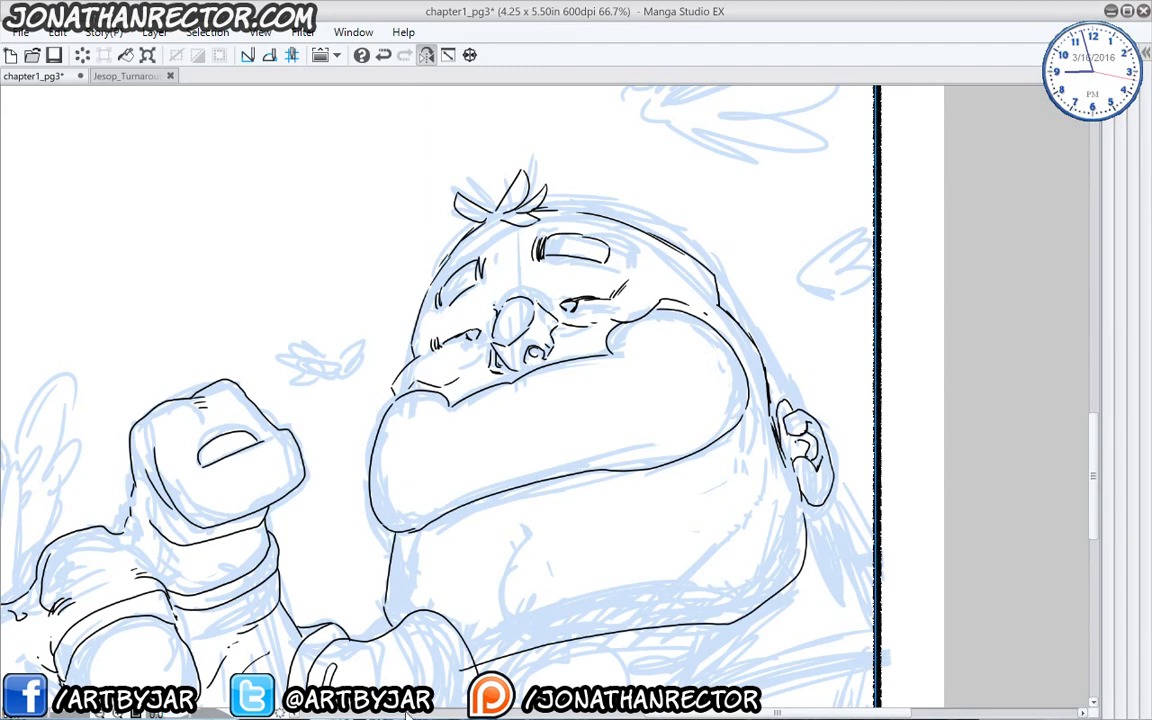
# Ink the back of the head's outer contour from the ear up to the tuft and strengthen the contour beside the far eyebrow.
pyautogui.moveTo(787, 398)
pyautogui.mouseDown()
pyautogui.moveTo(706, 240)
pyautogui.moveTo(548, 204)
pyautogui.mouseUp()
pyautogui.moveTo(367, 317); pyautogui.dragTo(501, 266)
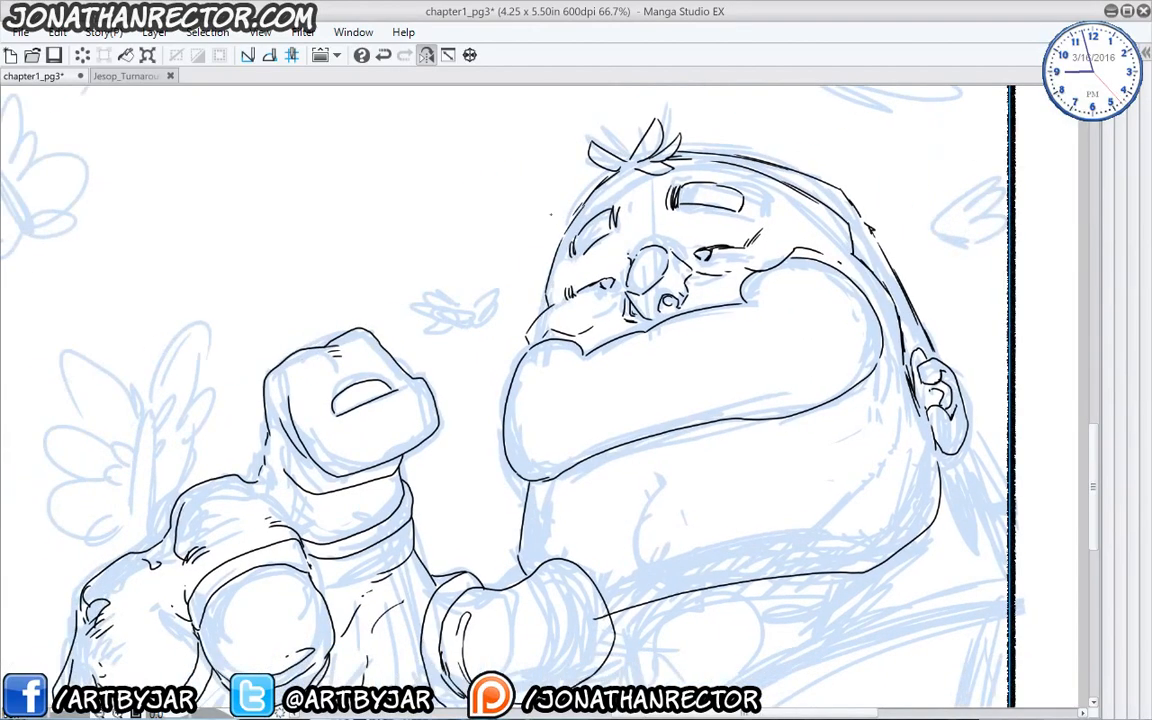
pyautogui.moveTo(617, 174)
pyautogui.mouseDown()
pyautogui.moveTo(561, 244)
pyautogui.moveTo(551, 304)
pyautogui.mouseUp()
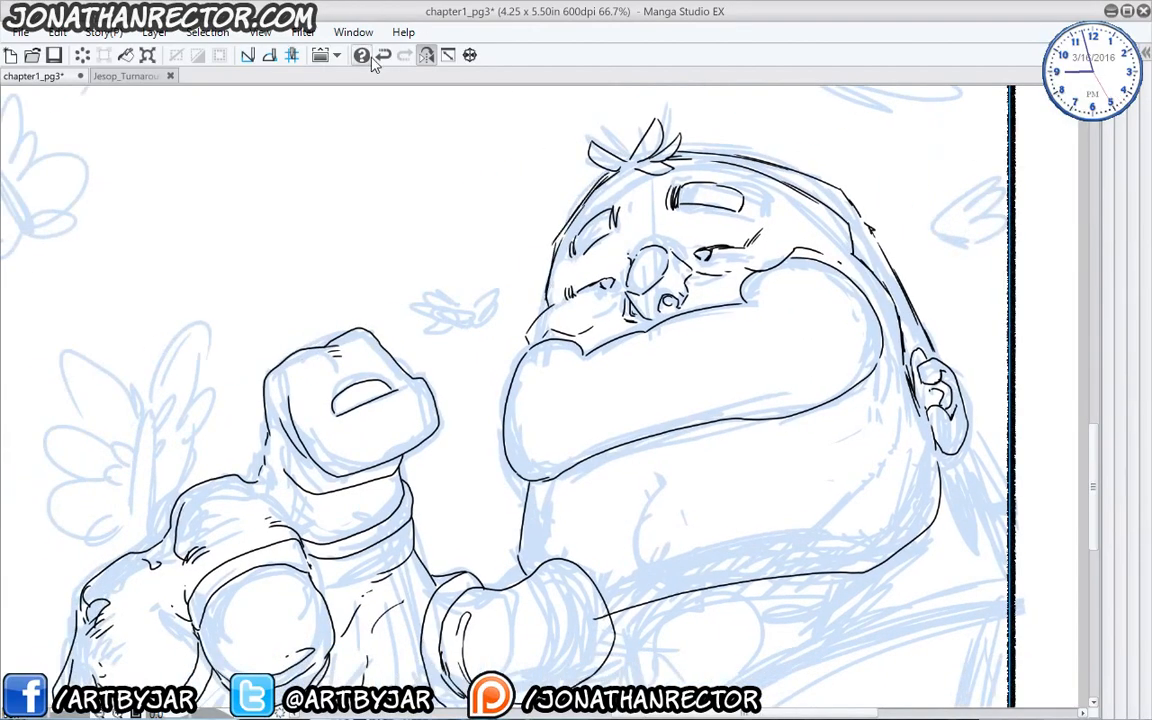
# Flip the view back horizontally and ink the shoulder's curve from the ear out to the panel border.
pyautogui.click(428, 56)
pyautogui.moveTo(165, 543); pyautogui.dragTo(407, 551)
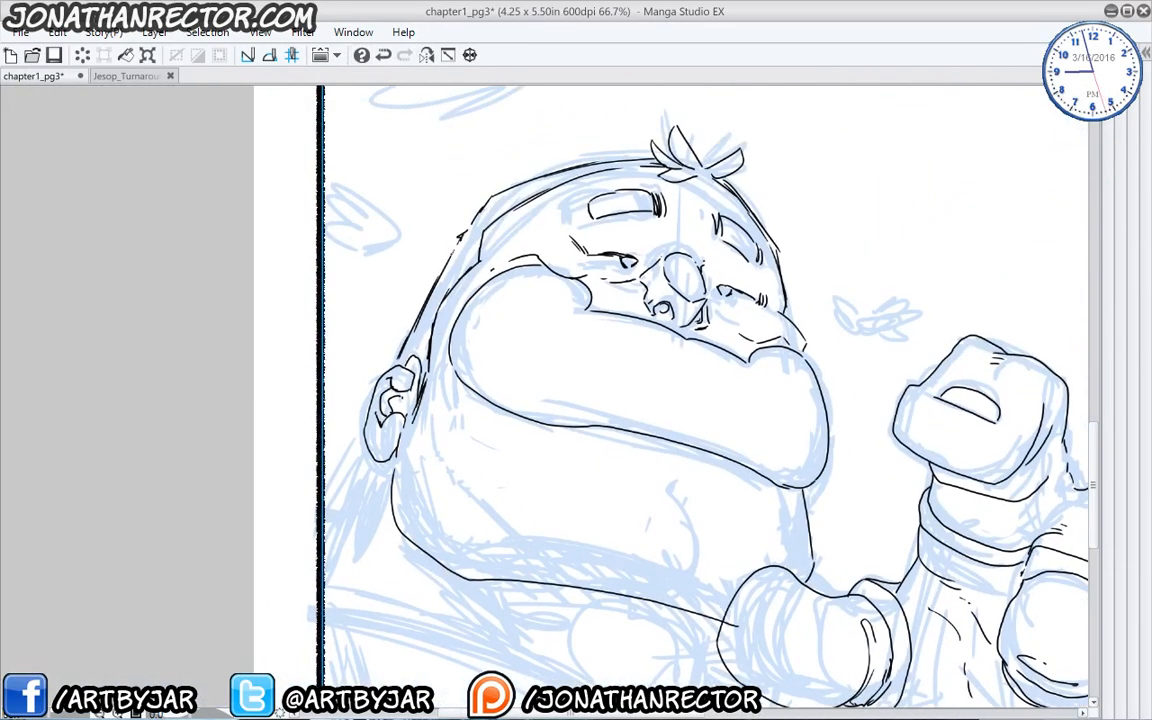
pyautogui.moveTo(340, 456); pyautogui.dragTo(371, 387)
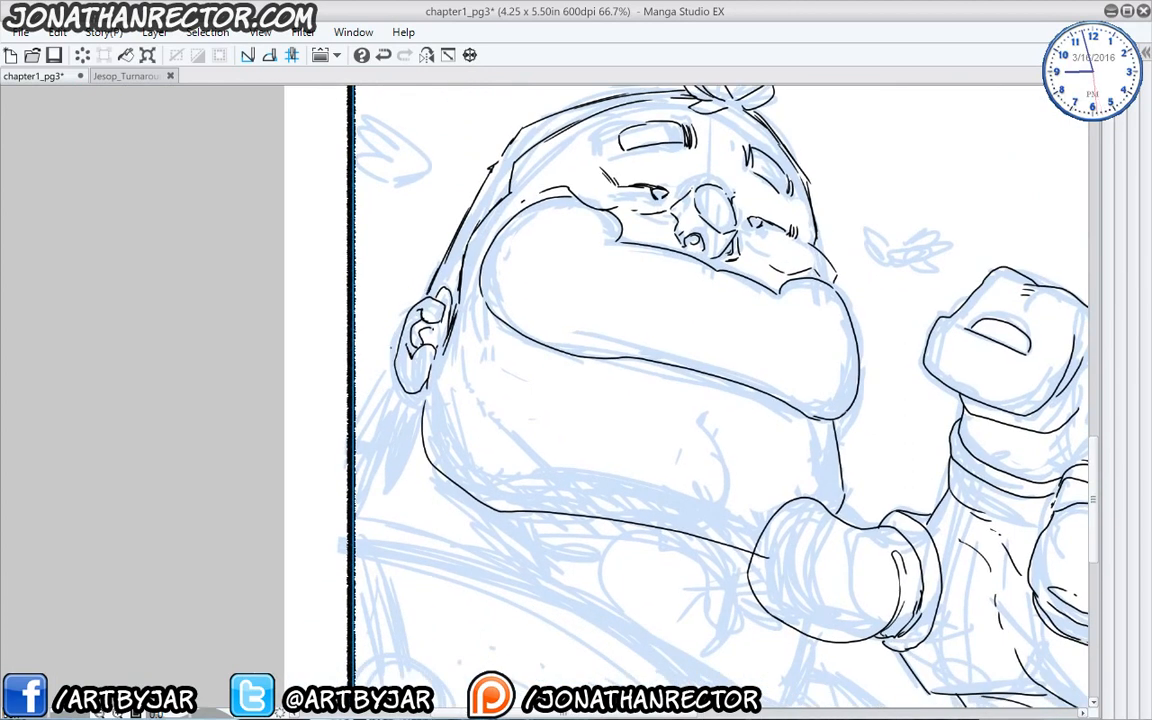
pyautogui.moveTo(370, 414); pyautogui.dragTo(308, 324)
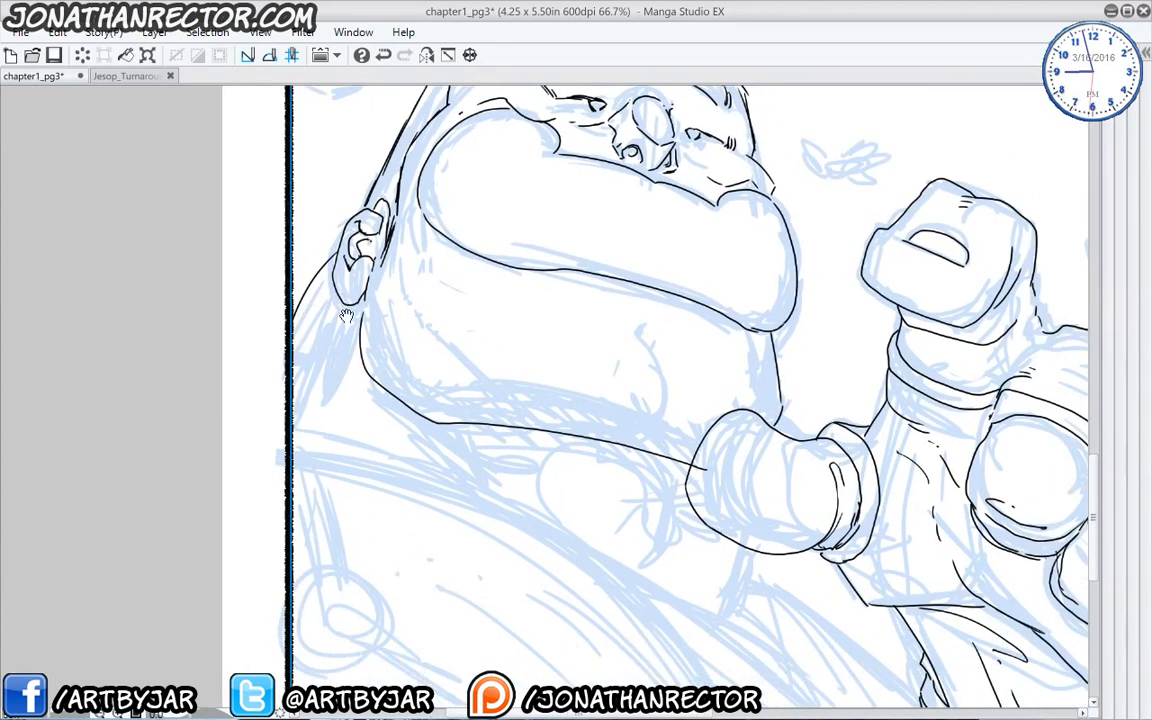
# Ink the neck and chest folds below the jaw and a short slanted line below the thumb.
pyautogui.moveTo(652, 456)
pyautogui.mouseDown()
pyautogui.moveTo(681, 491)
pyautogui.moveTo(657, 558)
pyautogui.moveTo(668, 585)
pyautogui.mouseUp()
pyautogui.moveTo(558, 439)
pyautogui.mouseDown()
pyautogui.moveTo(523, 491)
pyautogui.moveTo(520, 532)
pyautogui.moveTo(522, 414)
pyautogui.moveTo(562, 498)
pyautogui.mouseUp()
pyautogui.moveTo(463, 413); pyautogui.dragTo(548, 497)
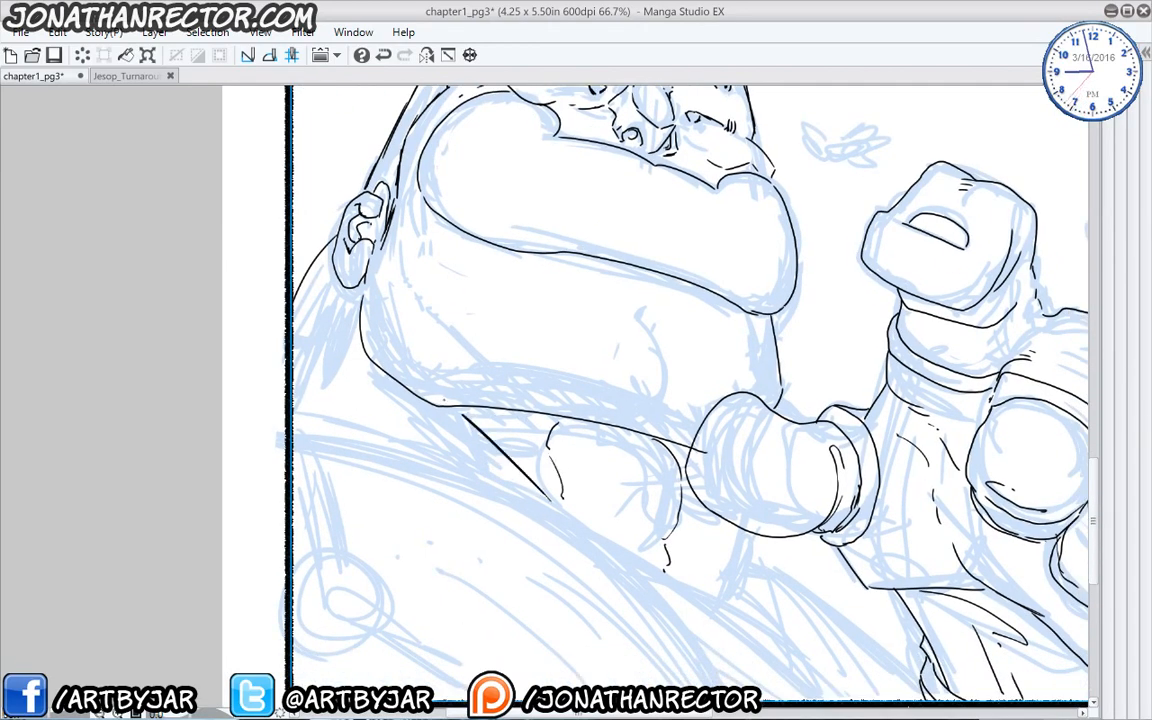
pyautogui.moveTo(341, 370); pyautogui.dragTo(374, 418)
pyautogui.moveTo(767, 536); pyautogui.dragTo(734, 603)
# Ink the garment's long curved edge from the panel border across the chest towards the panel's lower edge.
pyautogui.moveTo(361, 520); pyautogui.dragTo(295, 371)
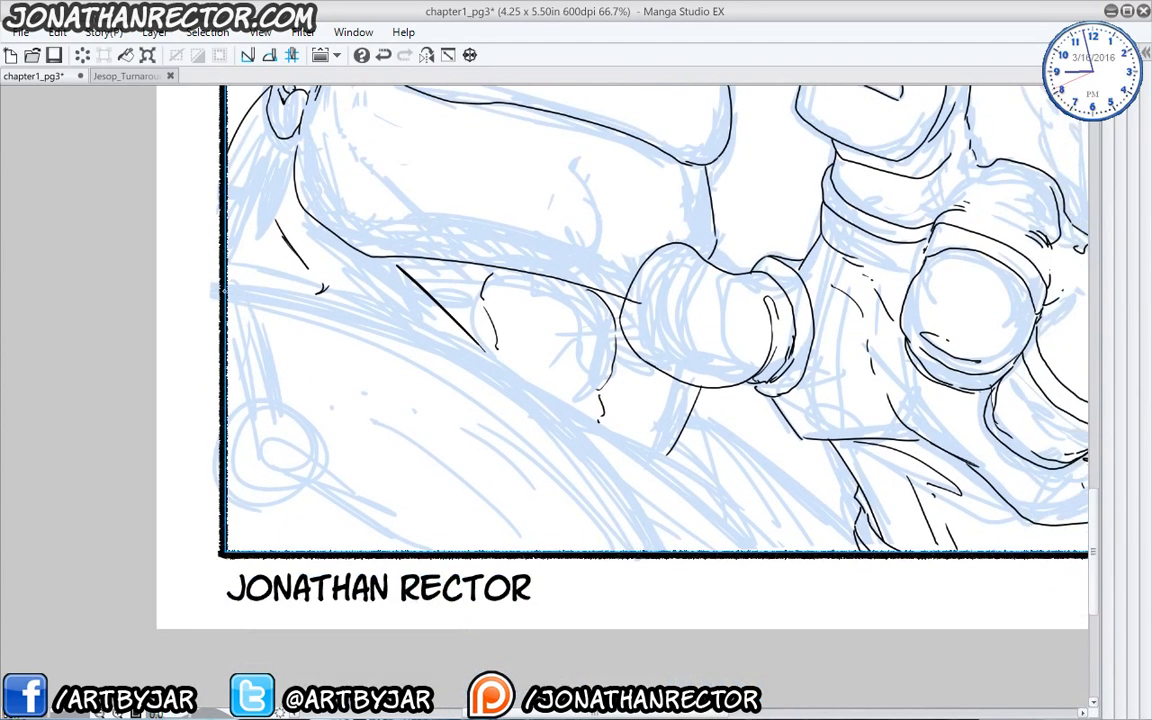
pyautogui.moveTo(227, 291); pyautogui.dragTo(519, 404)
pyautogui.moveTo(446, 362); pyautogui.dragTo(668, 540)
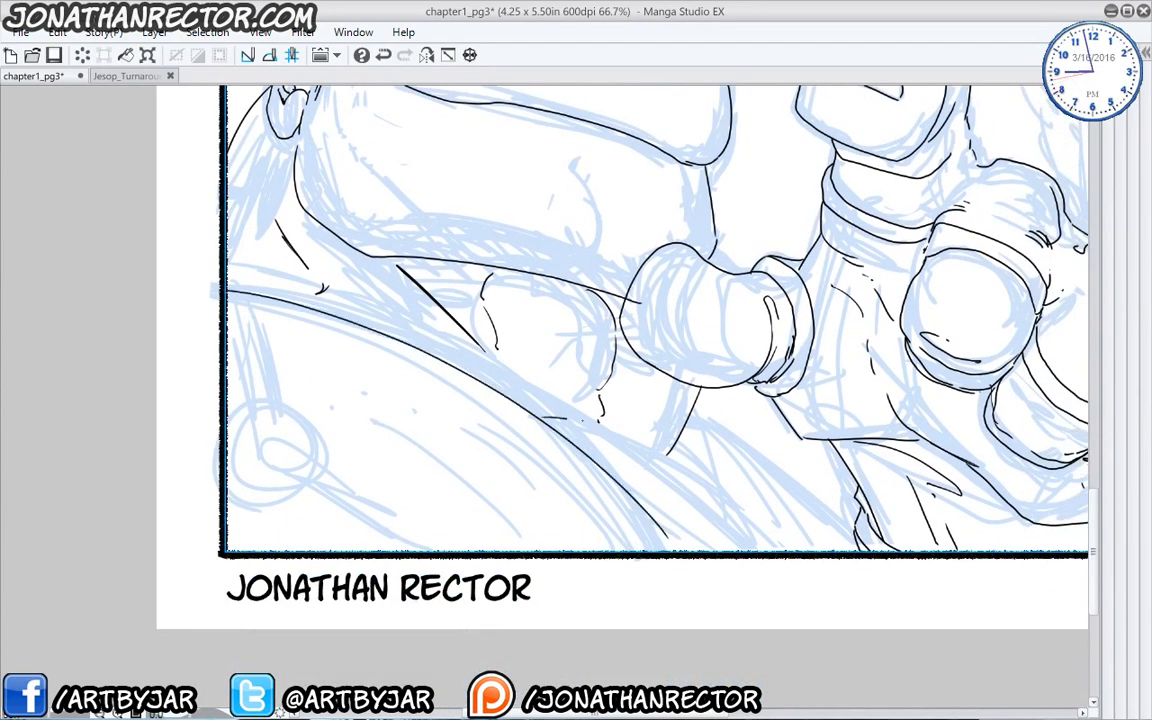
pyautogui.moveTo(541, 417); pyautogui.dragTo(862, 514)
pyautogui.moveTo(670, 450); pyautogui.dragTo(677, 447)
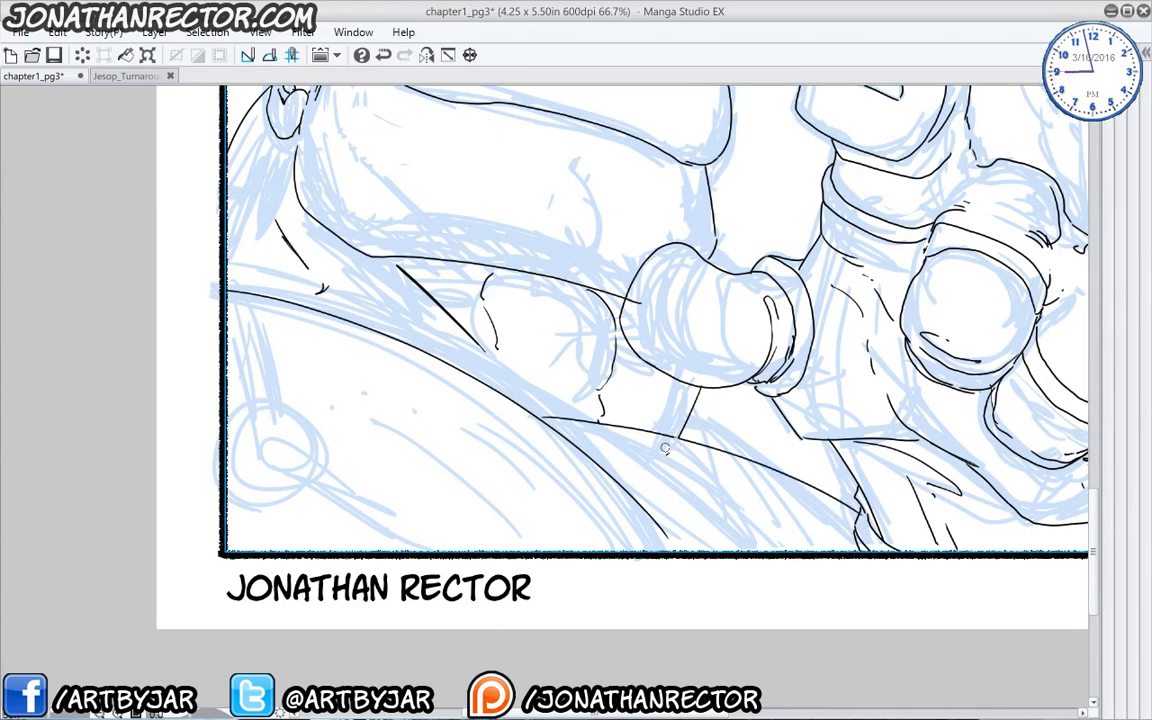
pyautogui.moveTo(458, 427)
pyautogui.mouseDown()
pyautogui.moveTo(442, 545)
pyautogui.moveTo(414, 466)
pyautogui.mouseUp()
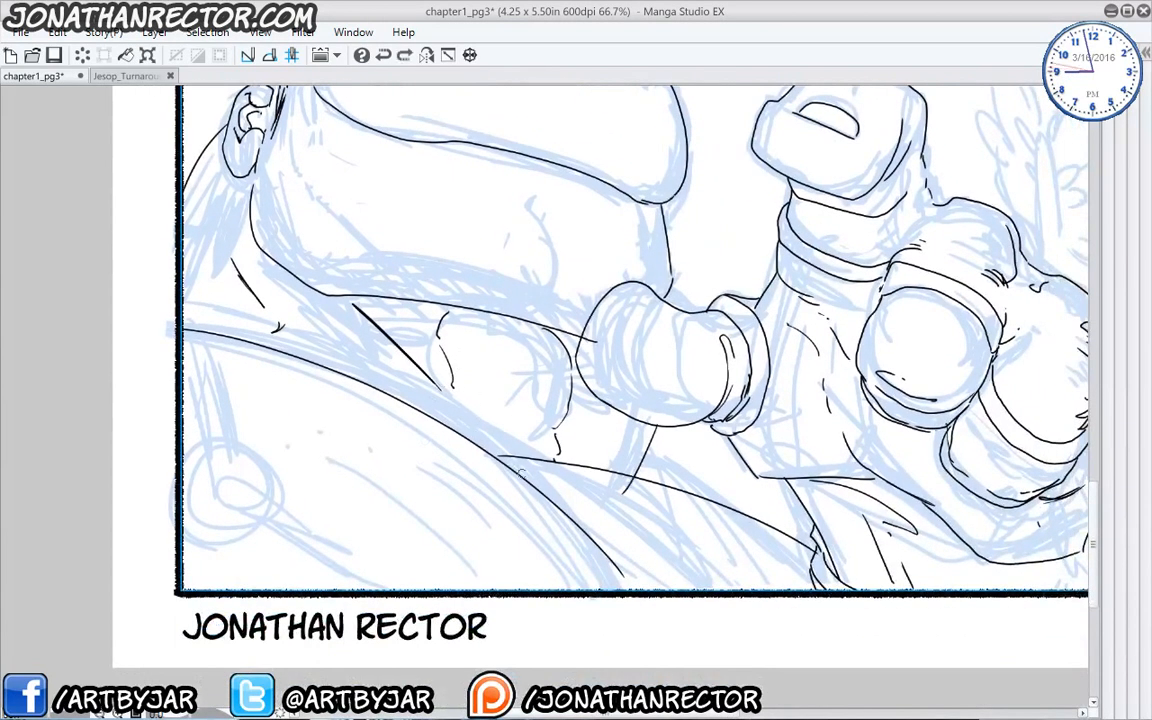
pyautogui.hotkey('ctrl', 'z')
# Ink the opposite garment edge arching below the thumb to the sleeve and join its inner end up to the chest fold.
pyautogui.moveTo(548, 495)
pyautogui.mouseDown()
pyautogui.moveTo(638, 484)
pyautogui.moveTo(808, 546)
pyautogui.mouseUp()
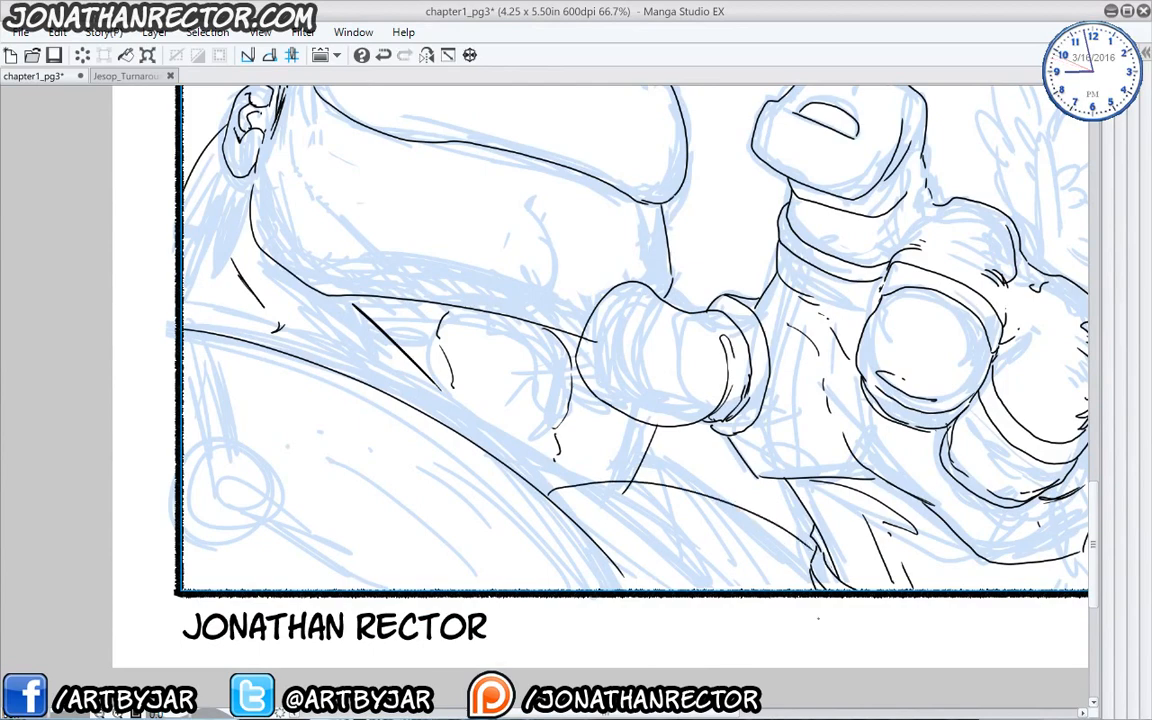
pyautogui.moveTo(497, 488)
pyautogui.mouseDown()
pyautogui.moveTo(509, 535)
pyautogui.moveTo(563, 480)
pyautogui.mouseUp()
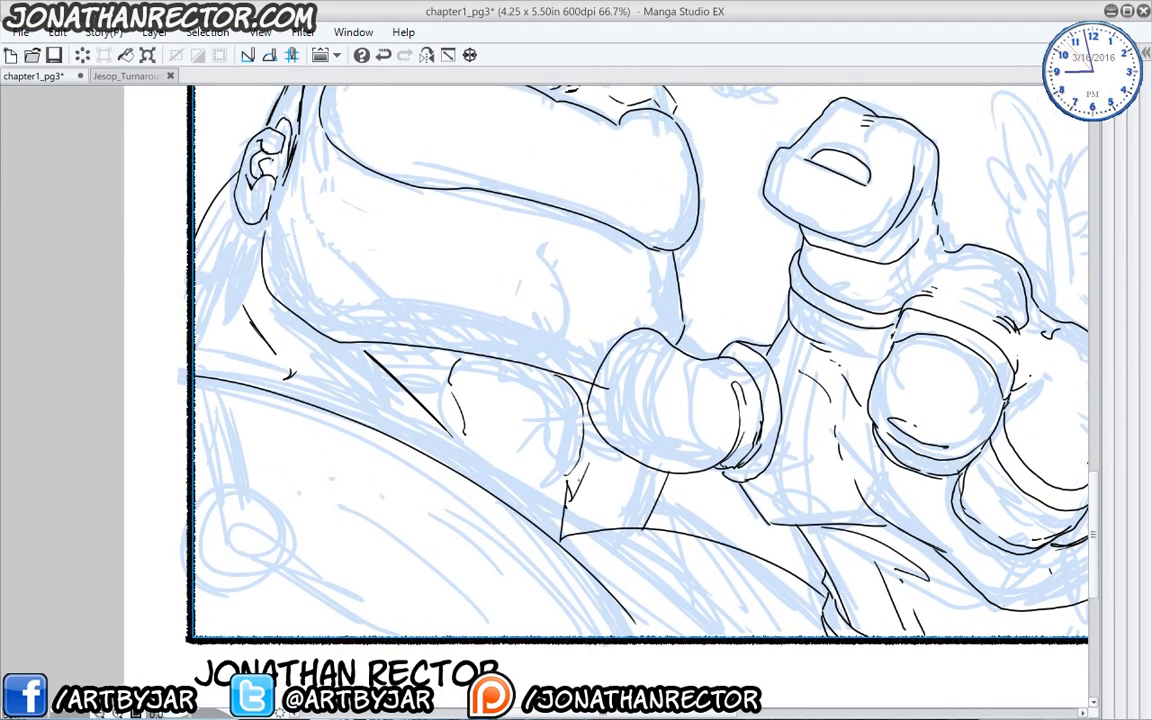
pyautogui.moveTo(468, 460); pyautogui.dragTo(494, 493)
# Ink the curved crease at the chin's front and the long jowl fold running along the inside of the jaw.
pyautogui.moveTo(305, 458); pyautogui.dragTo(339, 575)
pyautogui.moveTo(590, 484)
pyautogui.mouseDown()
pyautogui.moveTo(609, 465)
pyautogui.moveTo(608, 431)
pyautogui.moveTo(583, 384)
pyautogui.mouseUp()
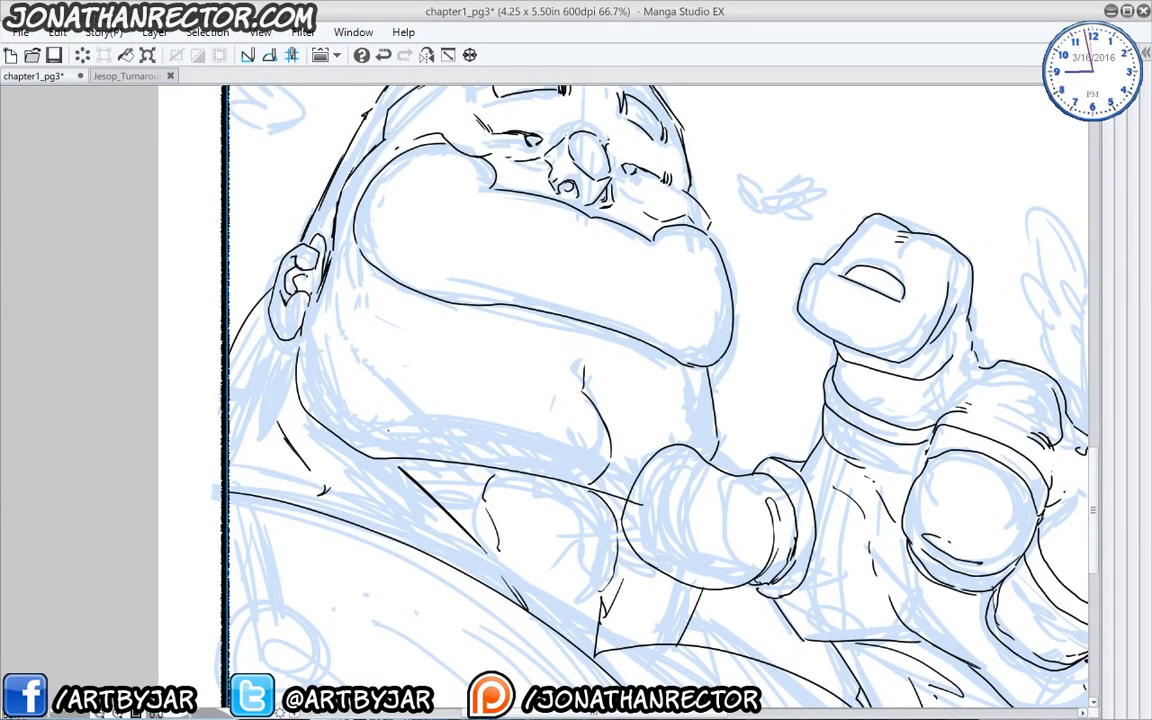
pyautogui.moveTo(406, 451); pyautogui.dragTo(451, 528)
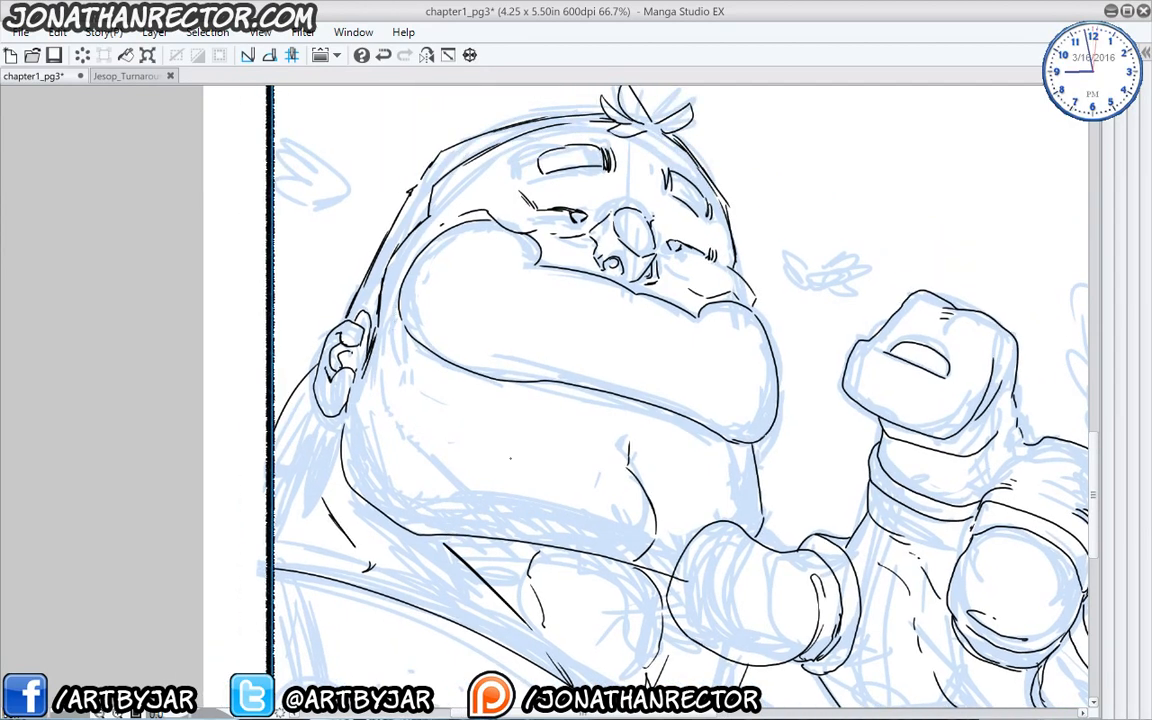
pyautogui.moveTo(534, 543)
pyautogui.mouseDown()
pyautogui.moveTo(482, 509)
pyautogui.moveTo(413, 425)
pyautogui.mouseUp()
pyautogui.hotkey('ctrl', 'z')
pyautogui.hotkey('ctrl', 'z')
pyautogui.moveTo(504, 494)
pyautogui.mouseDown()
pyautogui.moveTo(440, 474)
pyautogui.moveTo(375, 402)
pyautogui.moveTo(346, 318)
pyautogui.mouseUp()
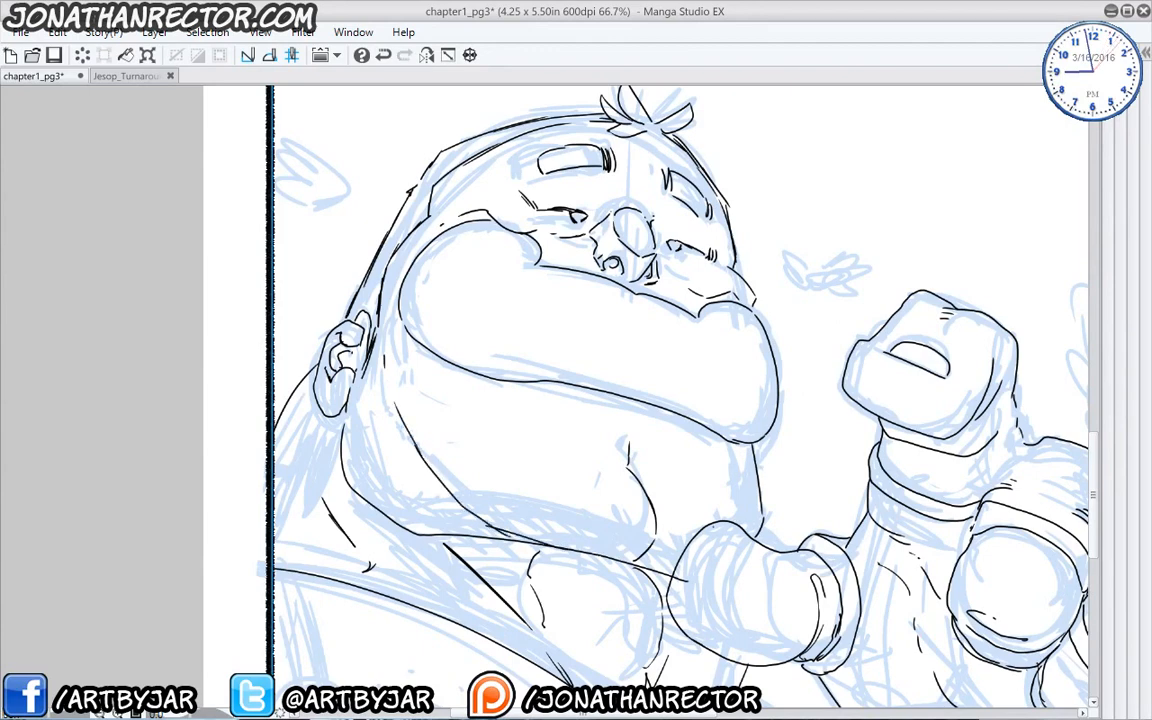
pyautogui.moveTo(738, 521); pyautogui.dragTo(745, 480)
pyautogui.moveTo(396, 386); pyautogui.dragTo(400, 399)
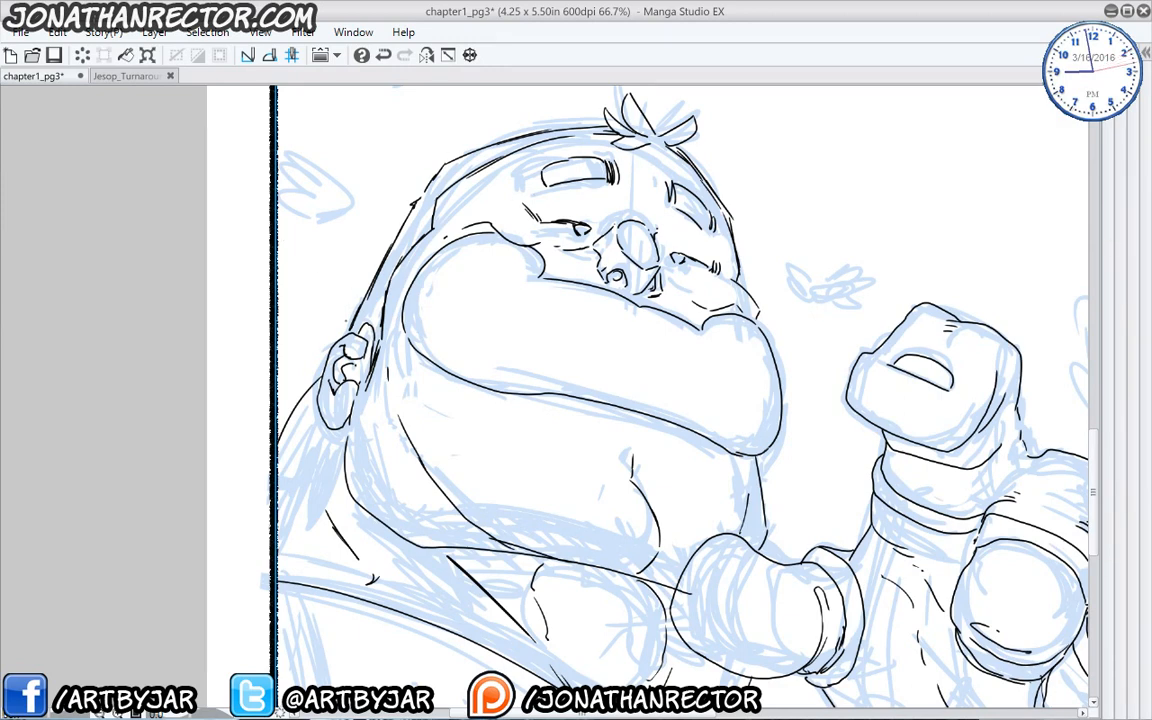
# Remove the hair tuft and redraw it as one tall curved spike with smaller locks beside it.
pyautogui.moveTo(581, 320); pyautogui.dragTo(571, 400)
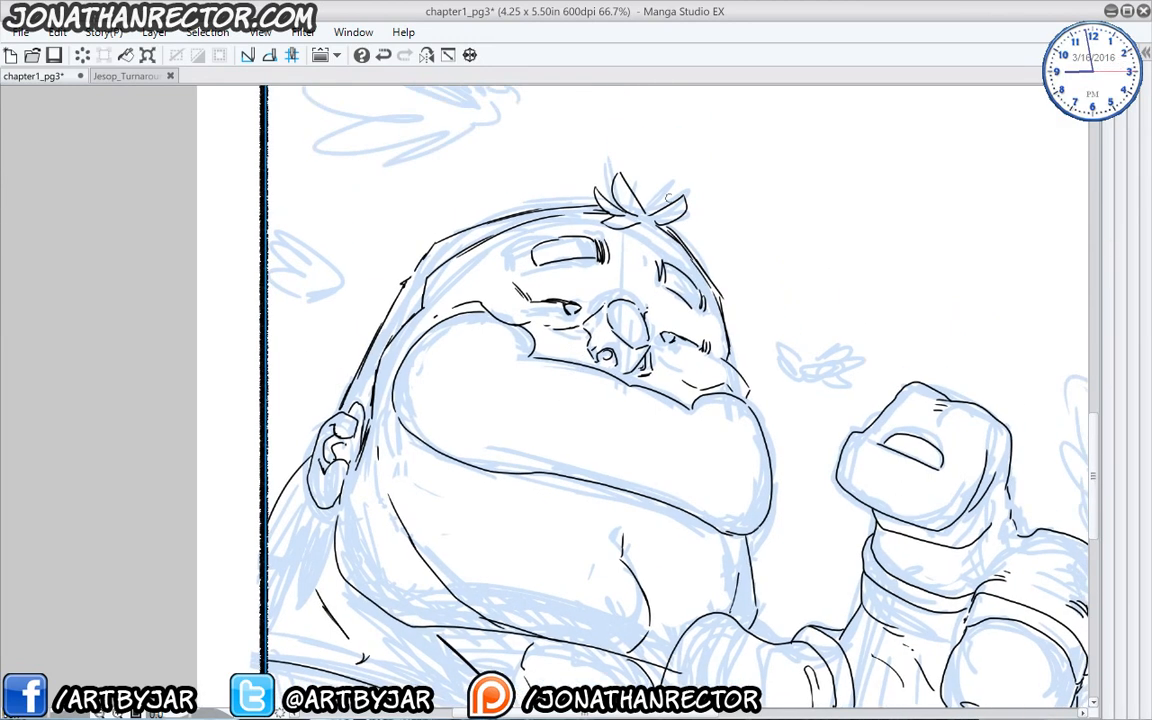
pyautogui.moveTo(687, 212); pyautogui.dragTo(660, 213)
pyautogui.hotkey('ctrl', 'z')
pyautogui.hotkey('ctrl', 'z')
pyautogui.hotkey('ctrl', 'z')
pyautogui.hotkey('ctrl', 'z')
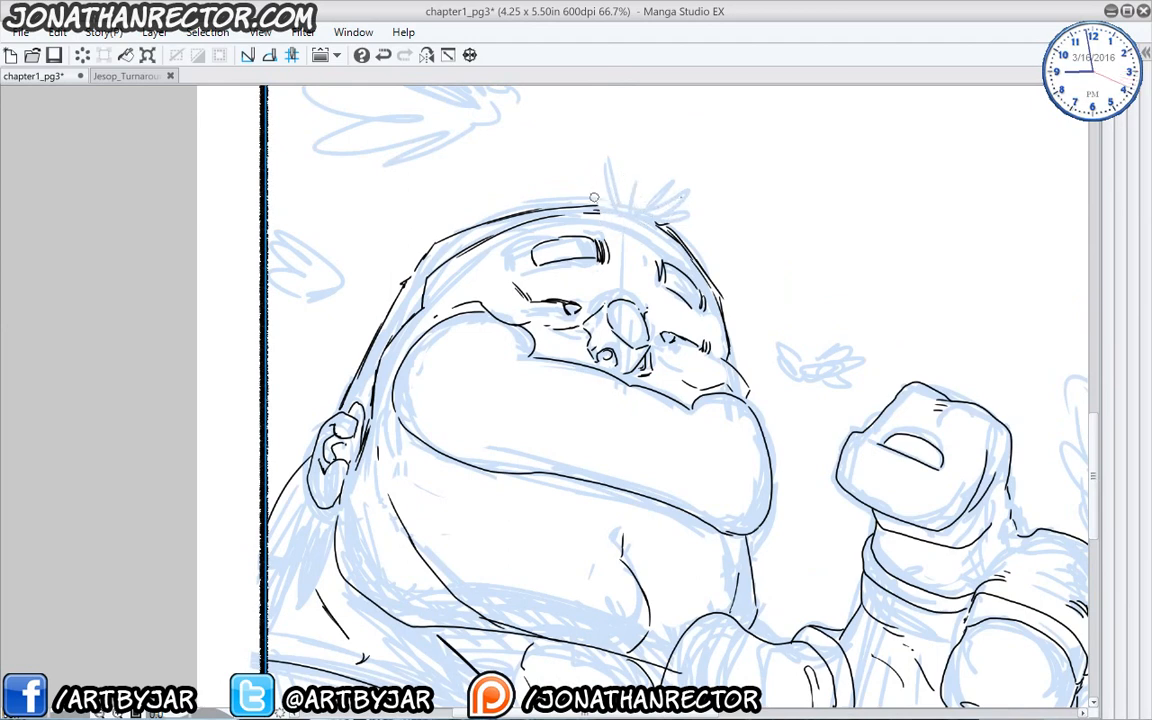
pyautogui.moveTo(625, 210)
pyautogui.mouseDown()
pyautogui.moveTo(598, 185)
pyautogui.moveTo(625, 210)
pyautogui.moveTo(679, 194)
pyautogui.moveTo(659, 221)
pyautogui.moveTo(643, 219)
pyautogui.mouseUp()
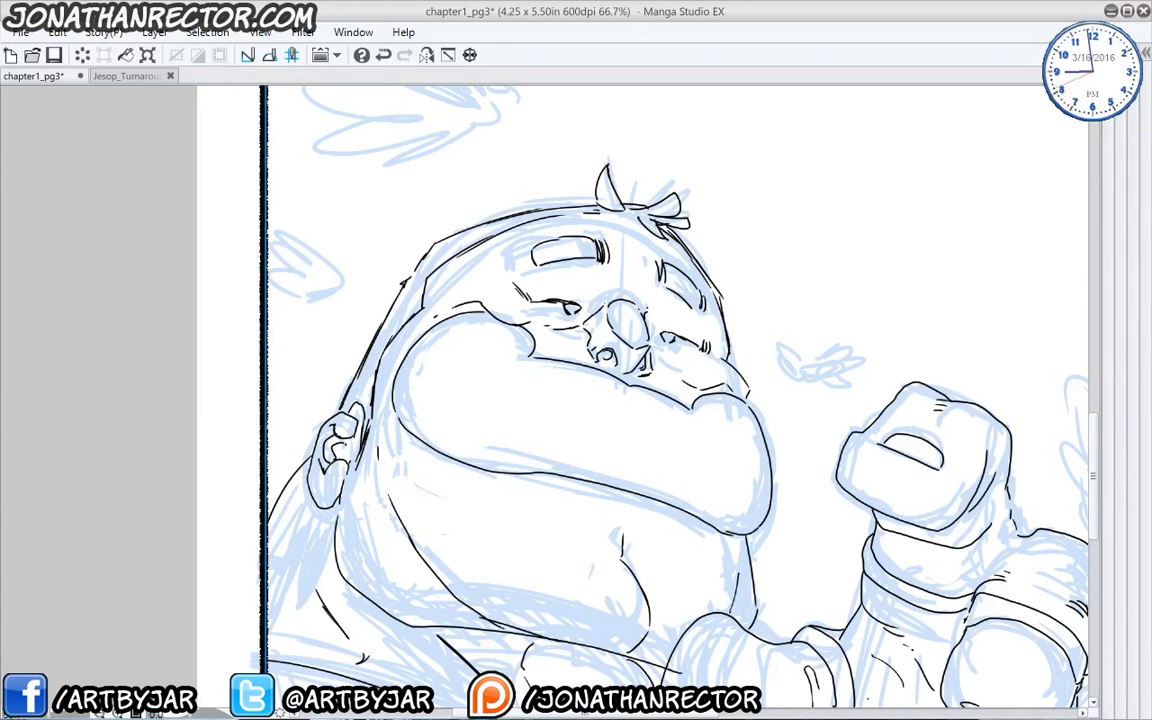
# Ink the sleeve curves below the thumb and the curved shoulder edge from the panel border below the ear to the garment edge.
pyautogui.moveTo(335, 359); pyautogui.dragTo(448, 311)
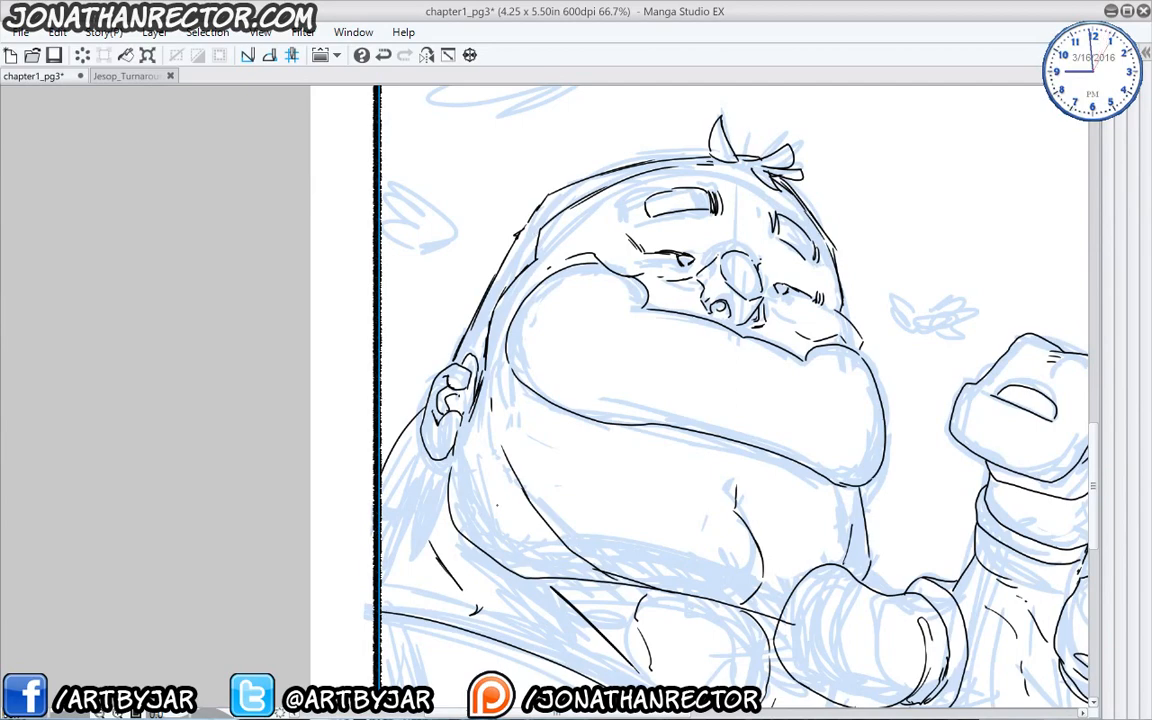
pyautogui.moveTo(435, 535); pyautogui.dragTo(352, 195)
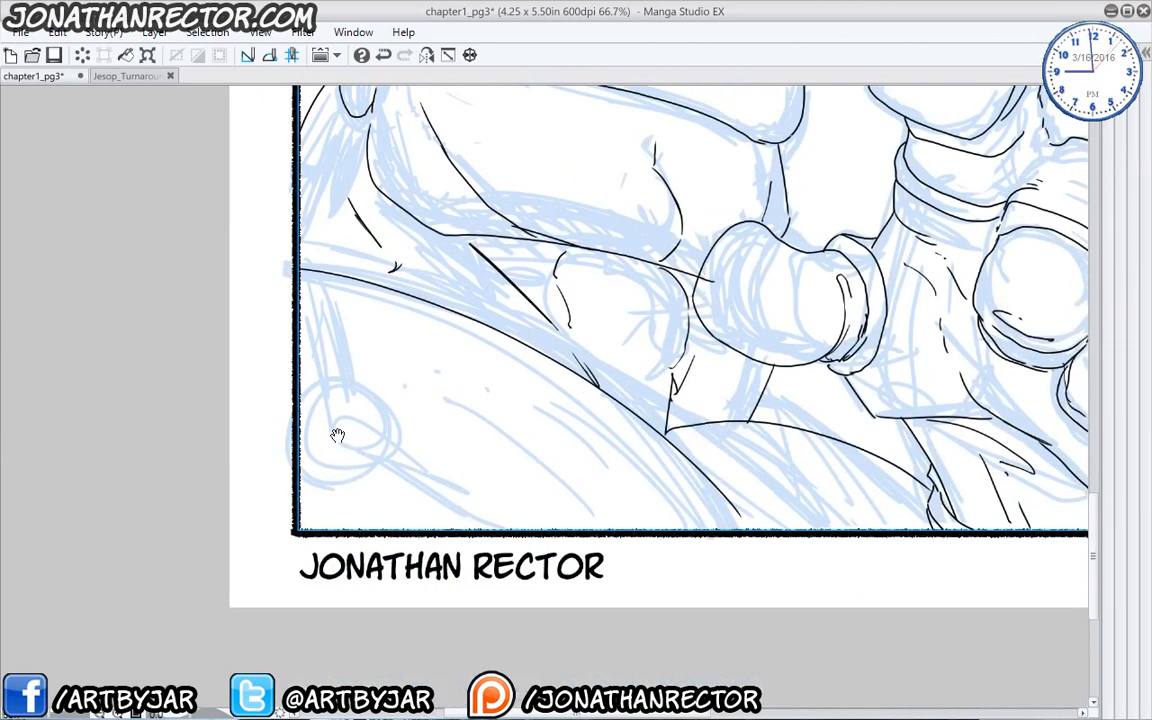
pyautogui.moveTo(276, 309)
pyautogui.mouseDown()
pyautogui.moveTo(308, 424)
pyautogui.moveTo(264, 411)
pyautogui.mouseUp()
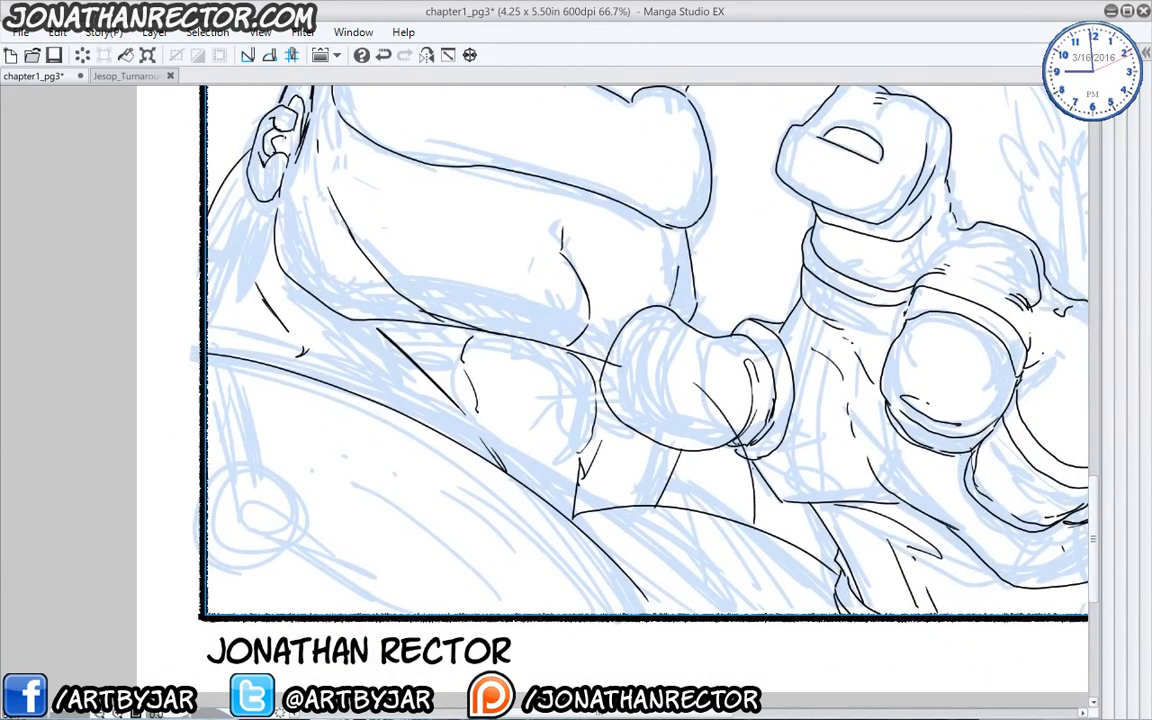
pyautogui.moveTo(355, 384)
pyautogui.mouseDown()
pyautogui.moveTo(233, 527)
pyautogui.moveTo(192, 328)
pyautogui.moveTo(521, 410)
pyautogui.moveTo(454, 422)
pyautogui.moveTo(481, 572)
pyautogui.moveTo(474, 490)
pyautogui.moveTo(376, 365)
pyautogui.moveTo(393, 382)
pyautogui.mouseUp()
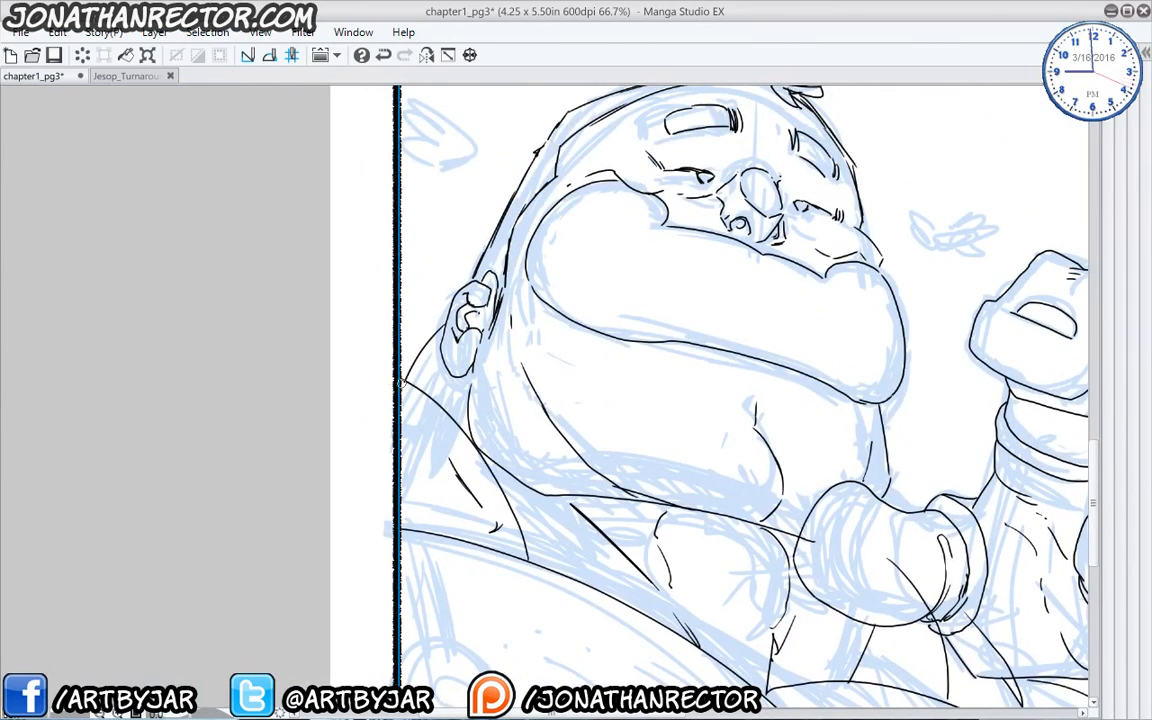
# Erase the short marks on the neck and ink the collar band from behind the ear down to its squared end on the chest.
pyautogui.moveTo(458, 475); pyautogui.dragTo(482, 505)
pyautogui.scroll(1, 422, 512)
pyautogui.moveTo(538, 552); pyautogui.dragTo(416, 382)
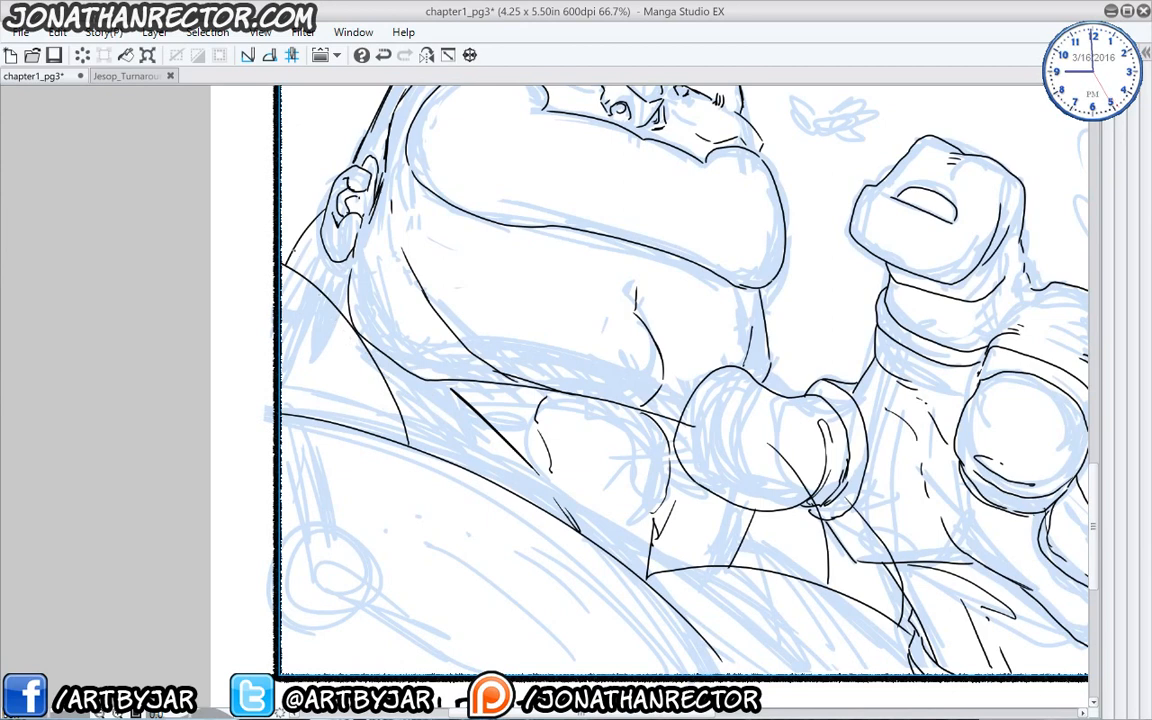
pyautogui.moveTo(442, 412)
pyautogui.mouseDown()
pyautogui.moveTo(563, 449)
pyautogui.moveTo(575, 481)
pyautogui.moveTo(561, 495)
pyautogui.moveTo(585, 534)
pyautogui.mouseUp()
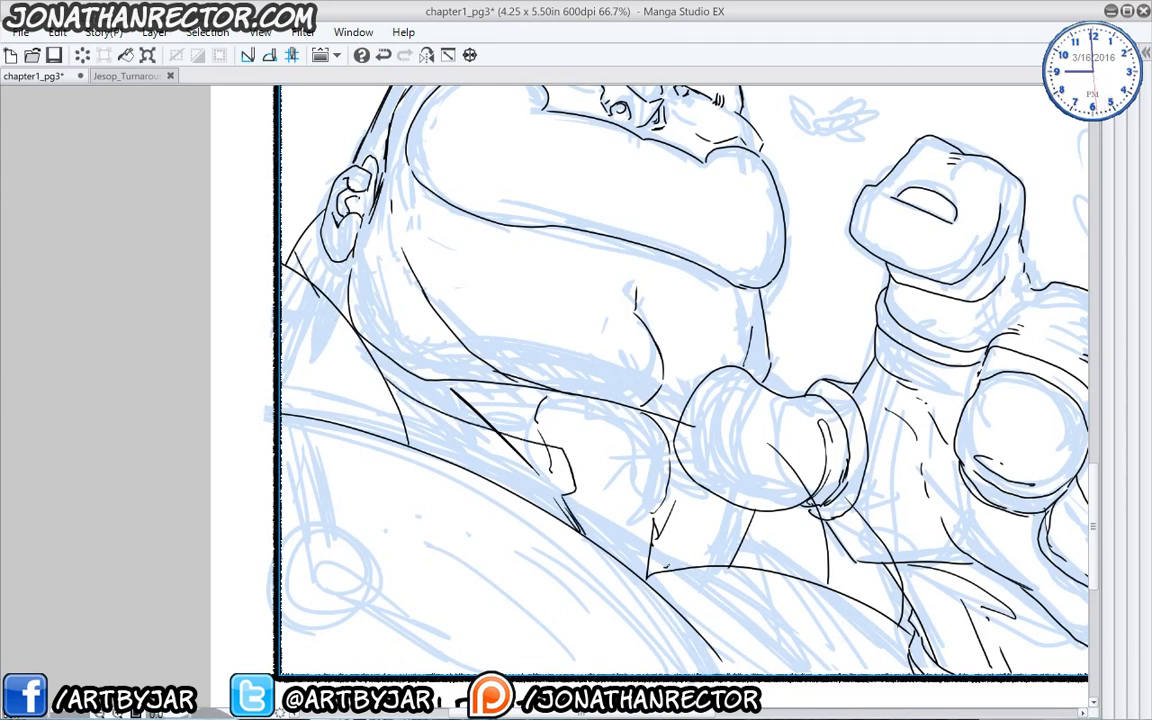
# Ink a fold line below the thumb and erase the neck line where it crosses the collar band.
pyautogui.moveTo(666, 567); pyautogui.dragTo(694, 490)
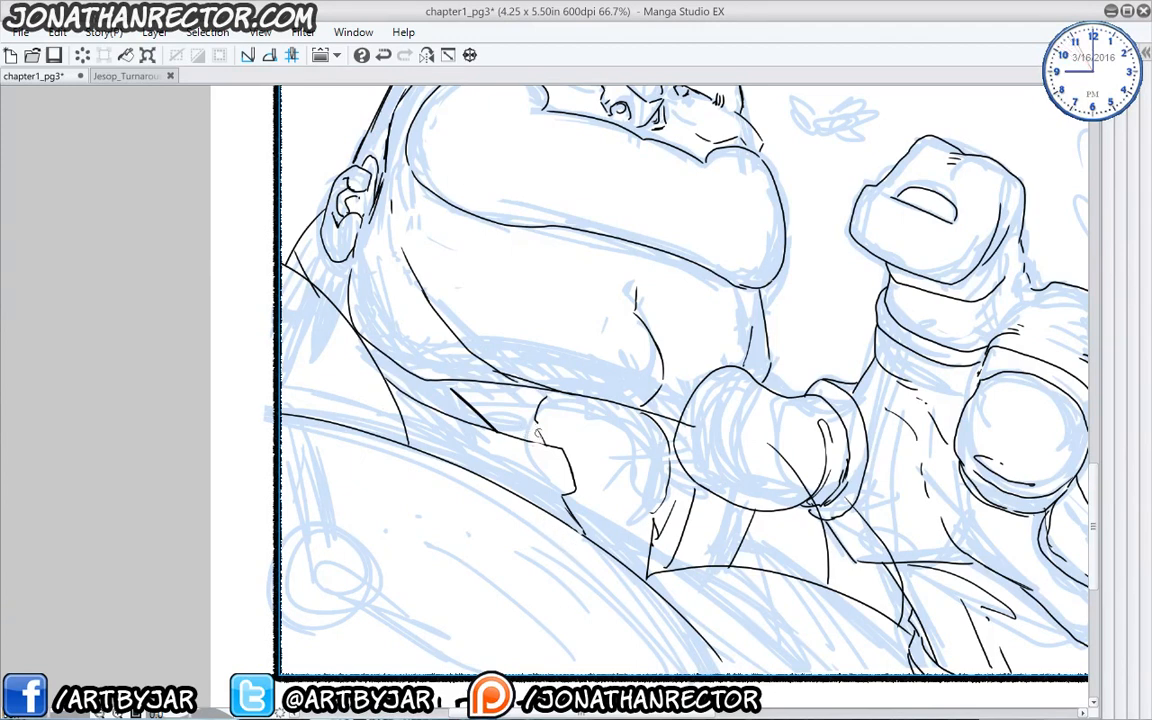
pyautogui.moveTo(533, 443)
pyautogui.mouseDown()
pyautogui.moveTo(539, 454)
pyautogui.moveTo(539, 431)
pyautogui.mouseUp()
pyautogui.moveTo(531, 499); pyautogui.dragTo(530, 490)
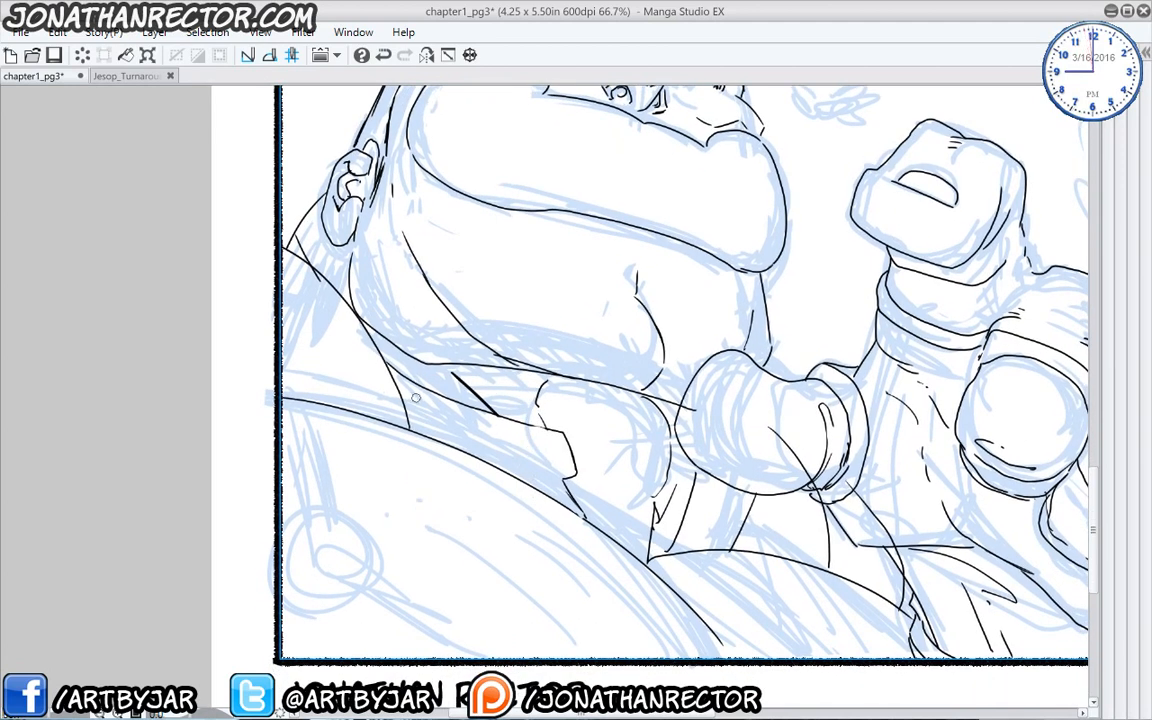
# Ink the collar band's inner edge and a second fold line below the thumb, and touch up the line behind the ear.
pyautogui.moveTo(358, 350); pyautogui.dragTo(502, 406)
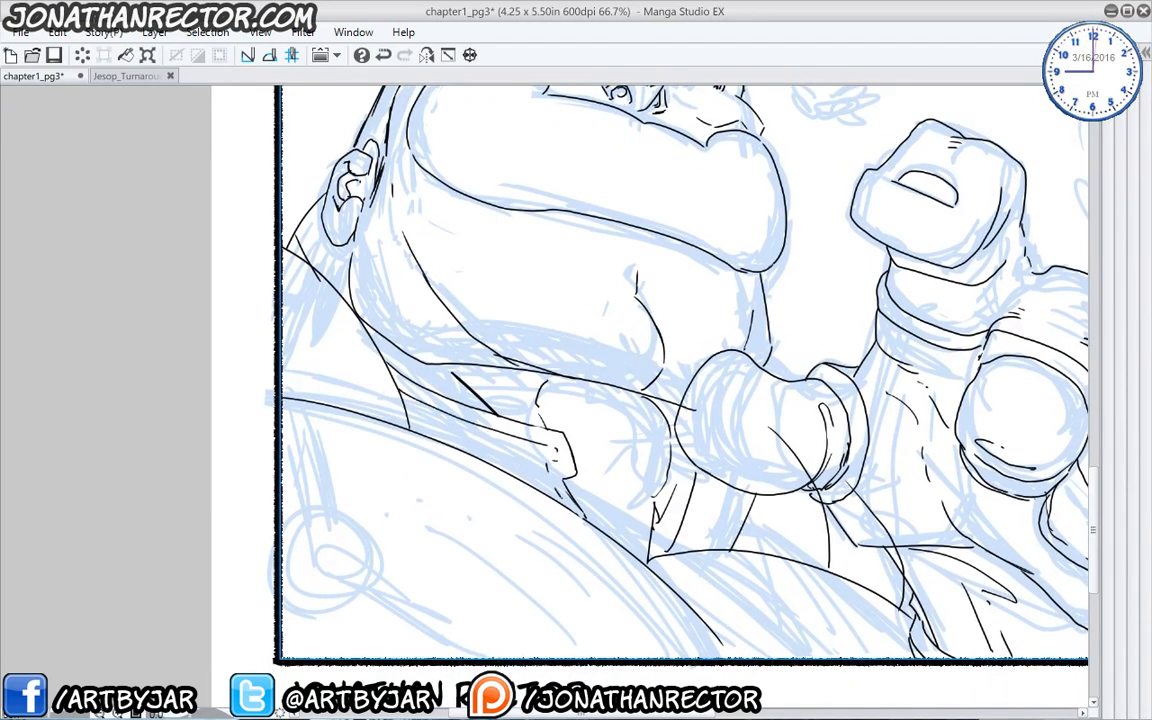
pyautogui.moveTo(706, 477); pyautogui.dragTo(690, 547)
pyautogui.moveTo(299, 351); pyautogui.dragTo(341, 408)
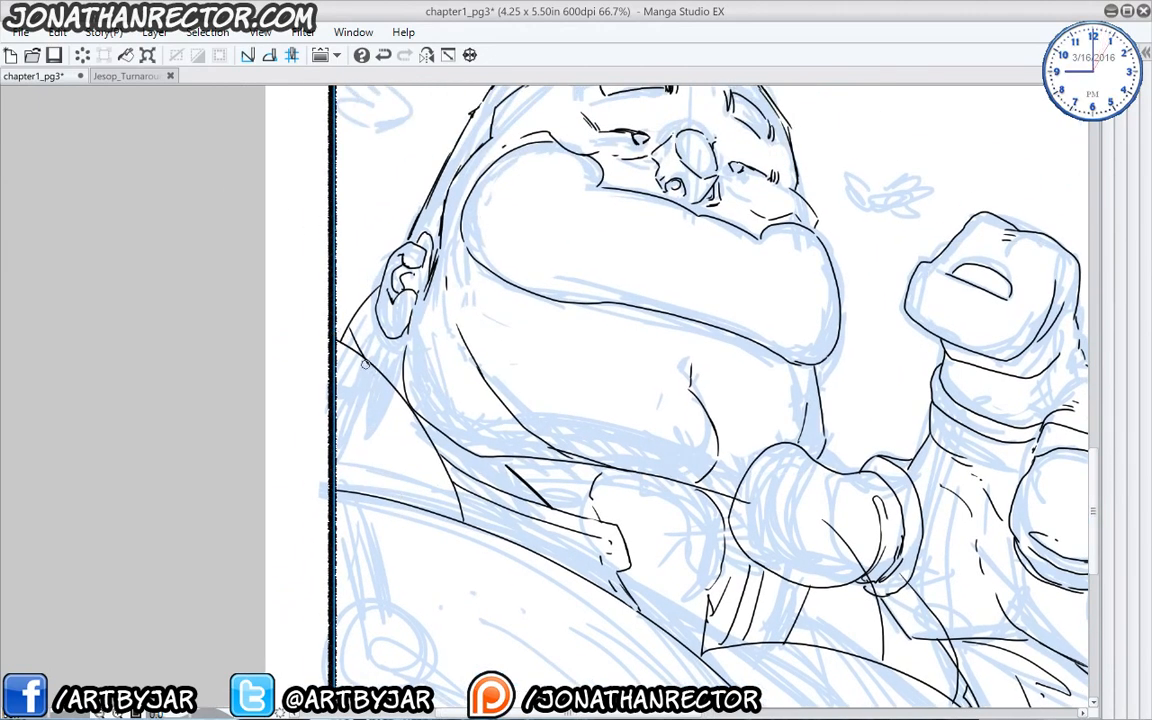
pyautogui.moveTo(384, 356); pyautogui.dragTo(340, 268)
# Ink two curved garment lines in the panel's lower corner beside the border and a short curve below the far garment edge.
pyautogui.moveTo(337, 434); pyautogui.dragTo(314, 244)
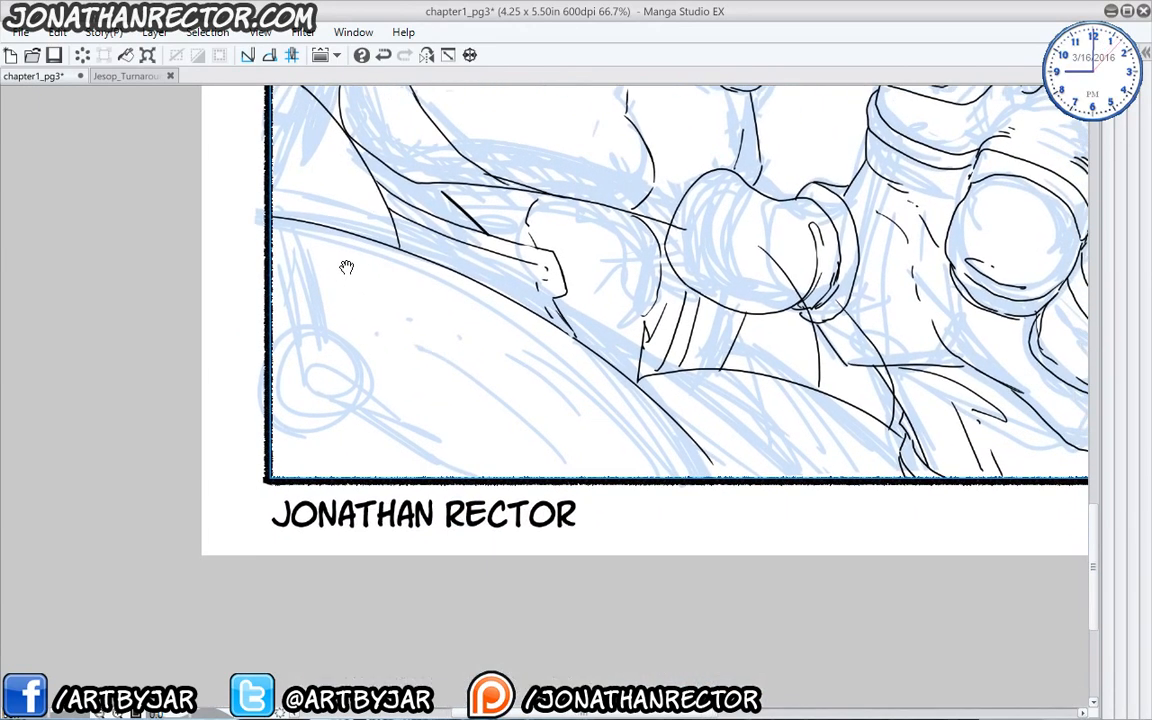
pyautogui.moveTo(286, 356); pyautogui.dragTo(314, 472)
pyautogui.moveTo(269, 416); pyautogui.dragTo(283, 469)
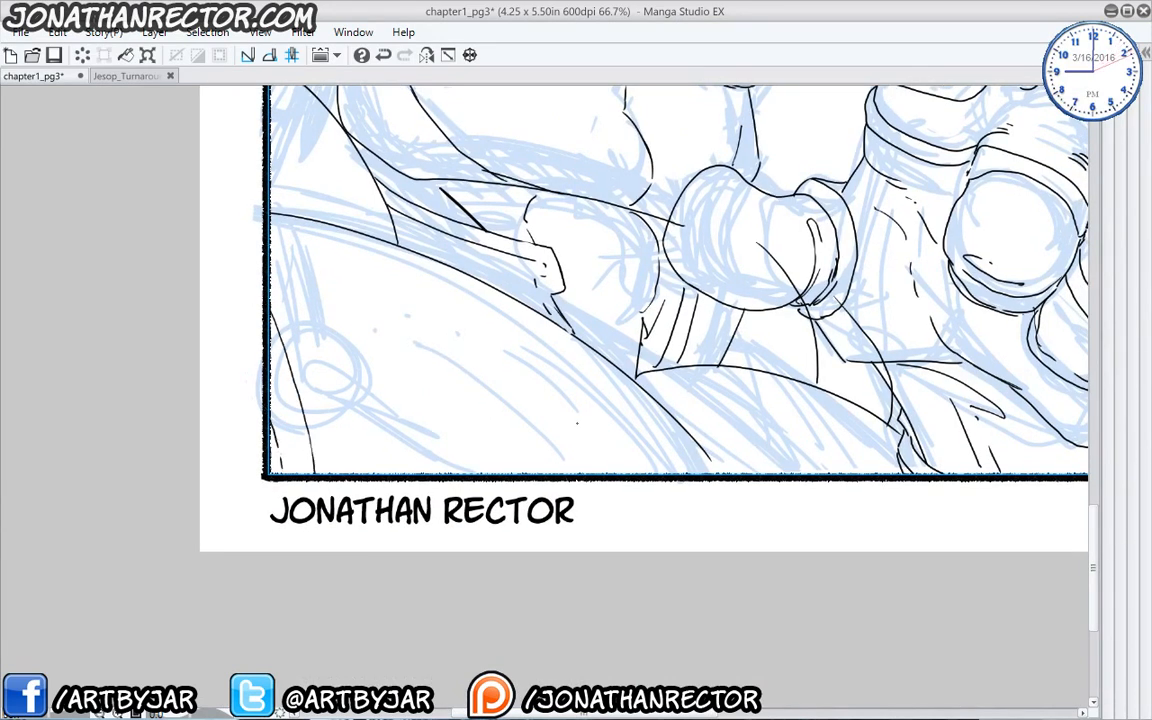
pyautogui.moveTo(712, 393); pyautogui.dragTo(573, 389)
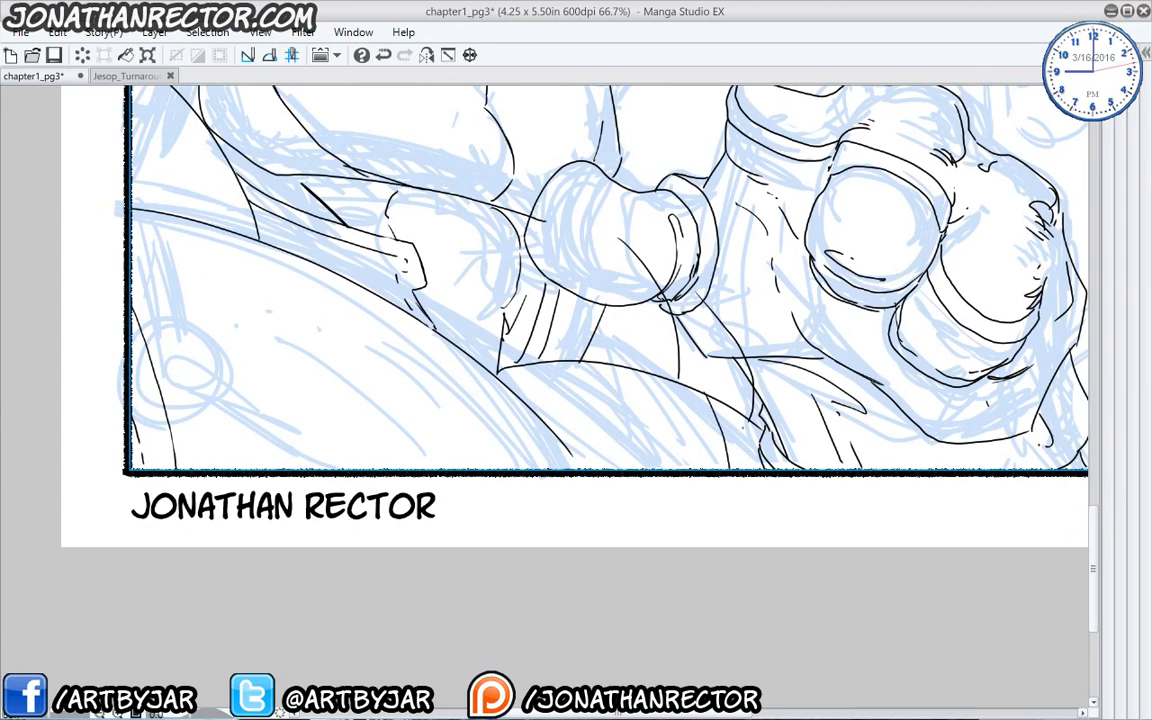
# Erase the neck and garment lines where they cross the raised thumb and just below its cuff, and save the page.
pyautogui.moveTo(406, 345); pyautogui.dragTo(420, 482)
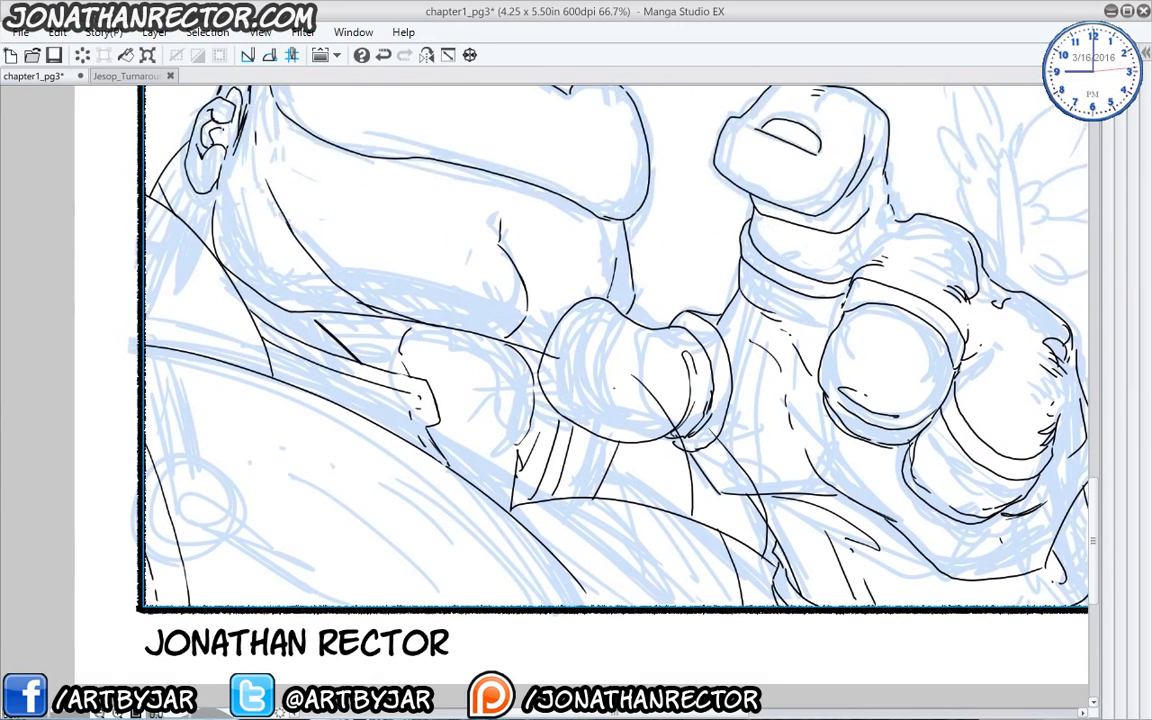
pyautogui.click(547, 354)
pyautogui.click(656, 400)
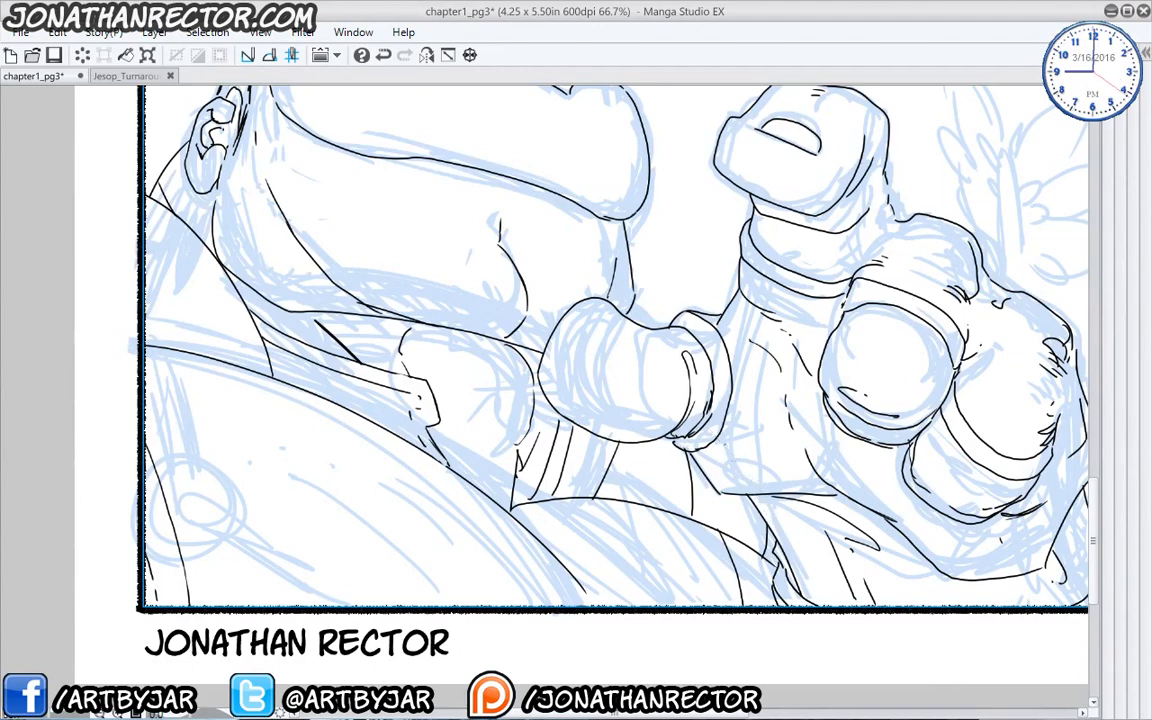
pyautogui.moveTo(601, 424); pyautogui.dragTo(597, 456)
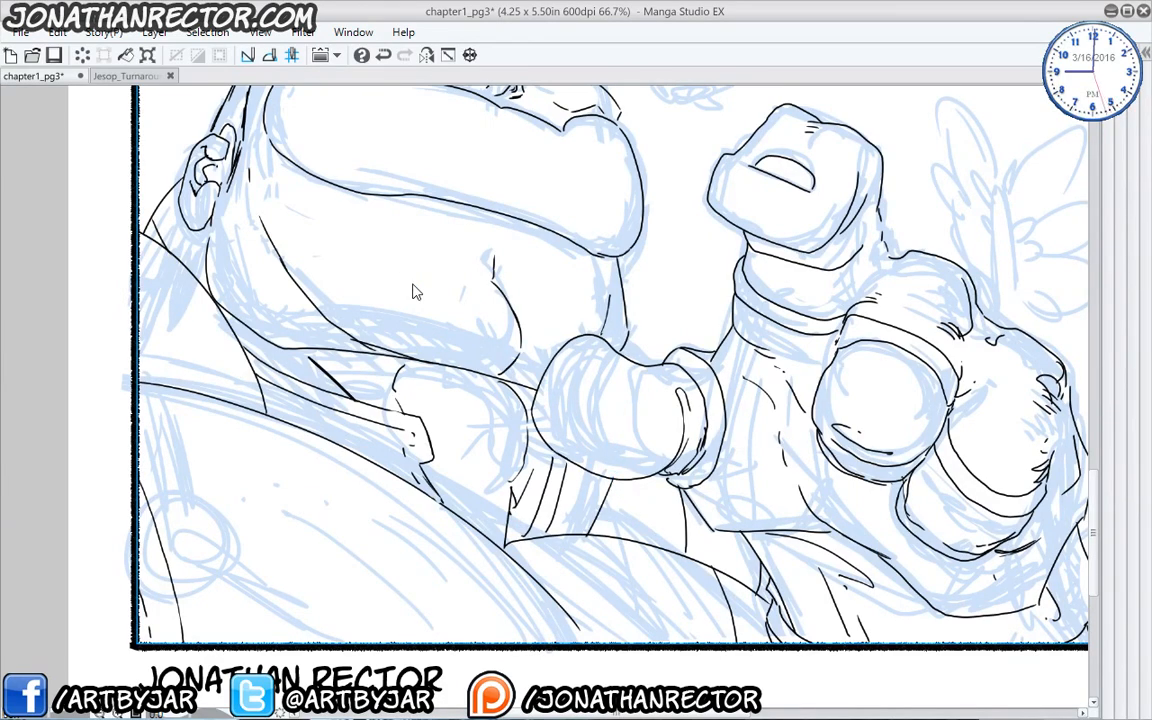
pyautogui.scroll(-3, 413, 285)
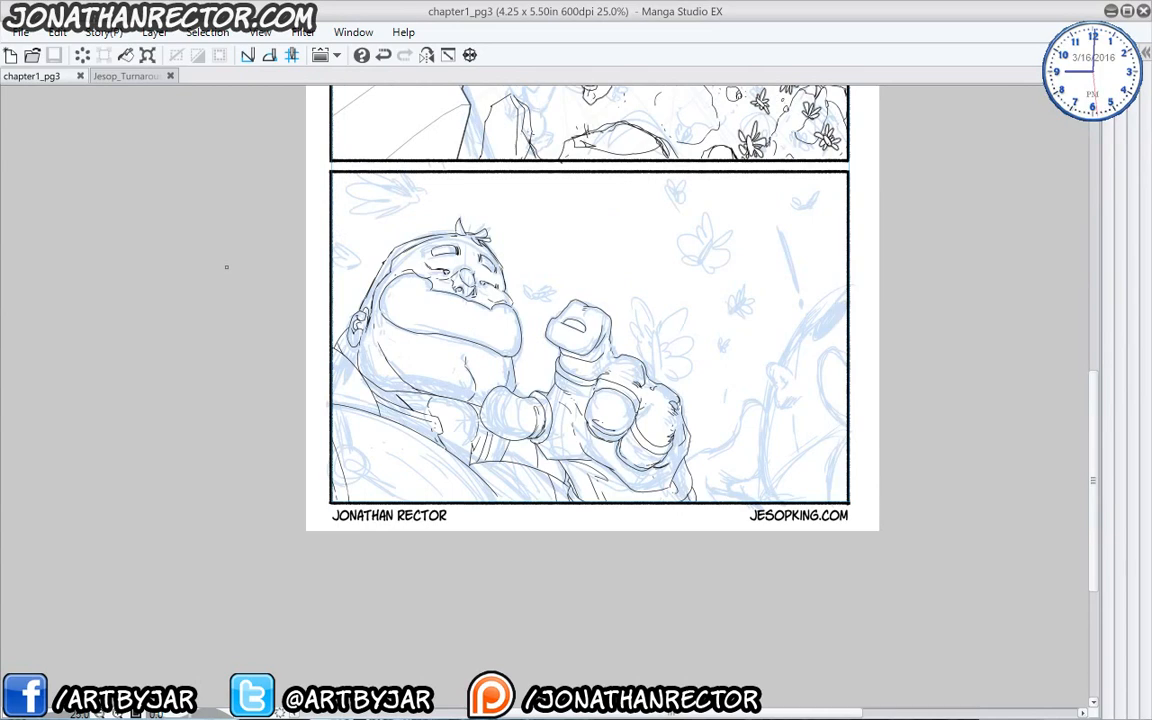
# Hide the Breakdown layer folder and mirror the canvas view horizontally to check the second panel's inks.
pyautogui.hotkey('ctrl', '+')
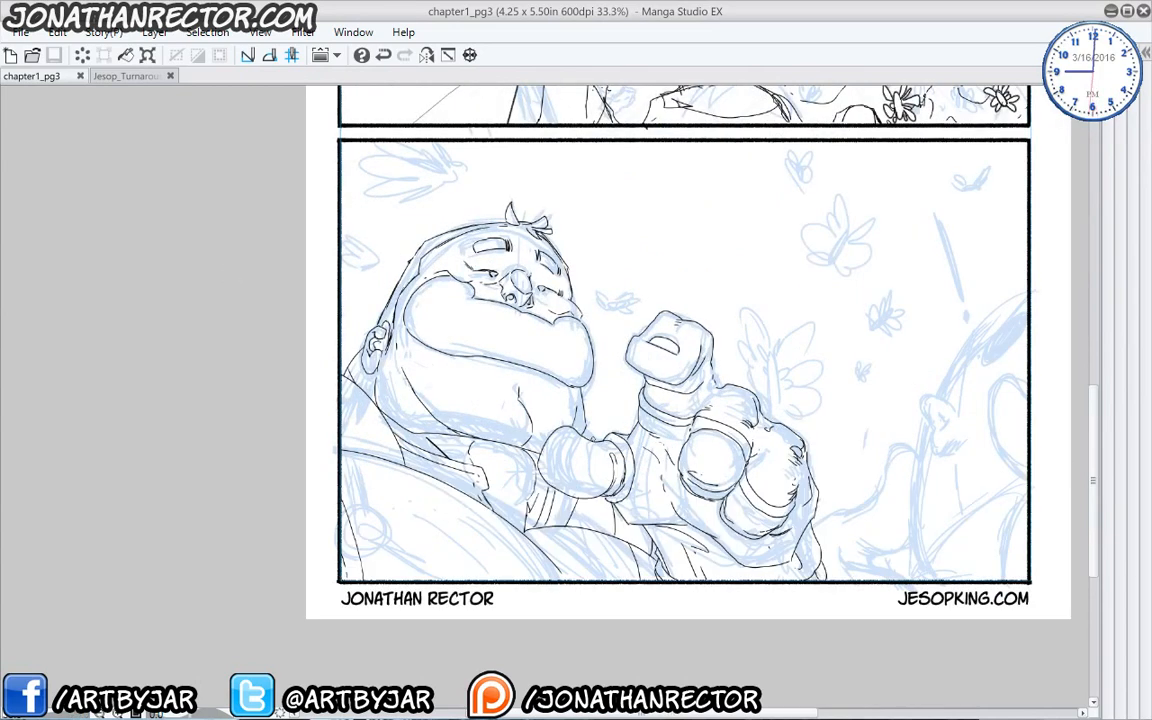
pyautogui.moveTo(526, 386); pyautogui.dragTo(534, 398)
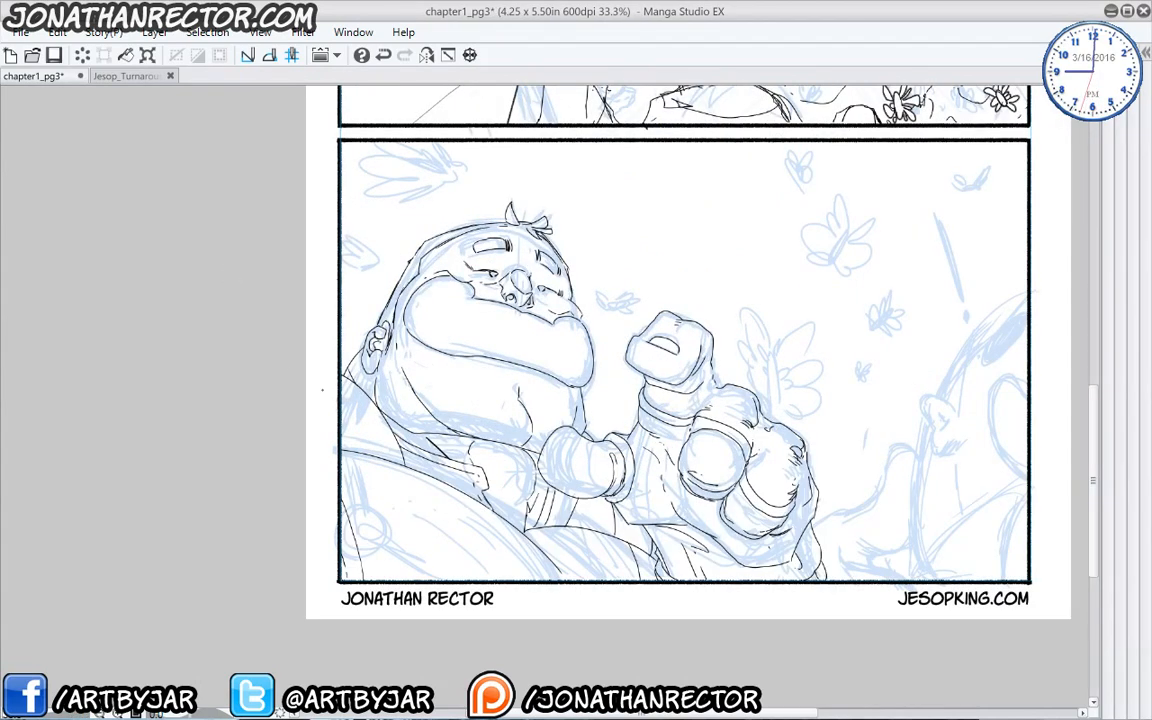
pyautogui.hotkey('ctrl', 'z')
pyautogui.hotkey('ctrl', 'y')
pyautogui.press('Tab')
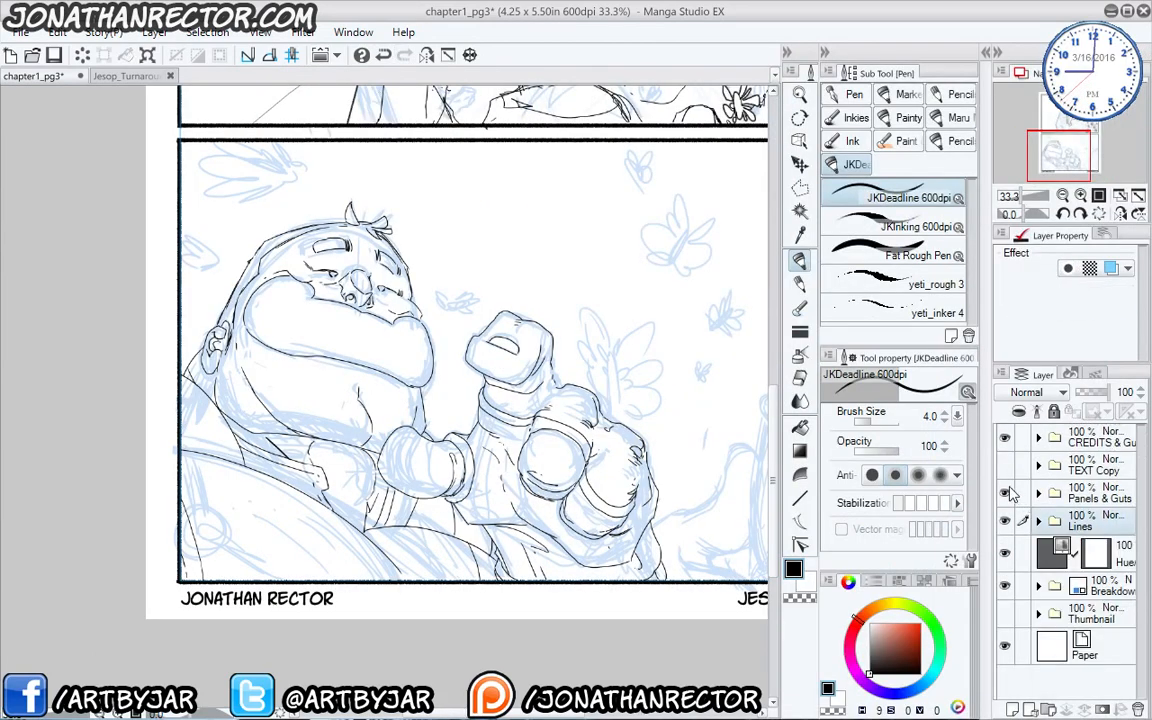
pyautogui.click(1005, 587)
pyautogui.moveTo(161, 503); pyautogui.dragTo(145, 558)
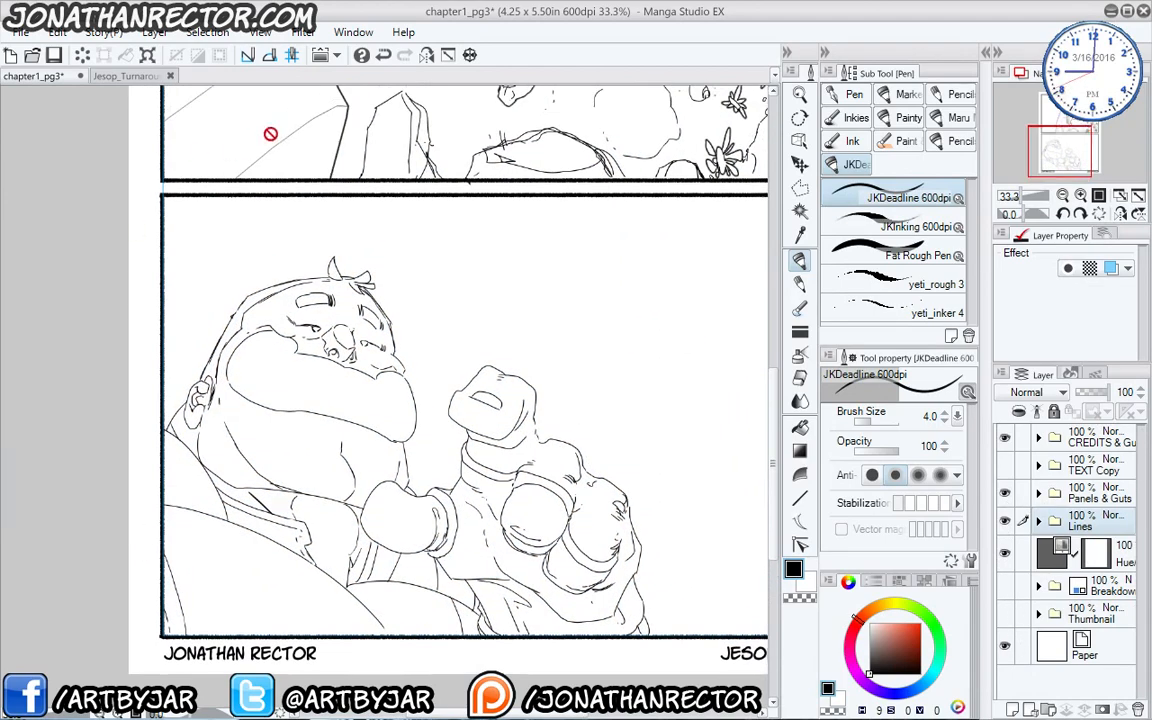
pyautogui.click(426, 54)
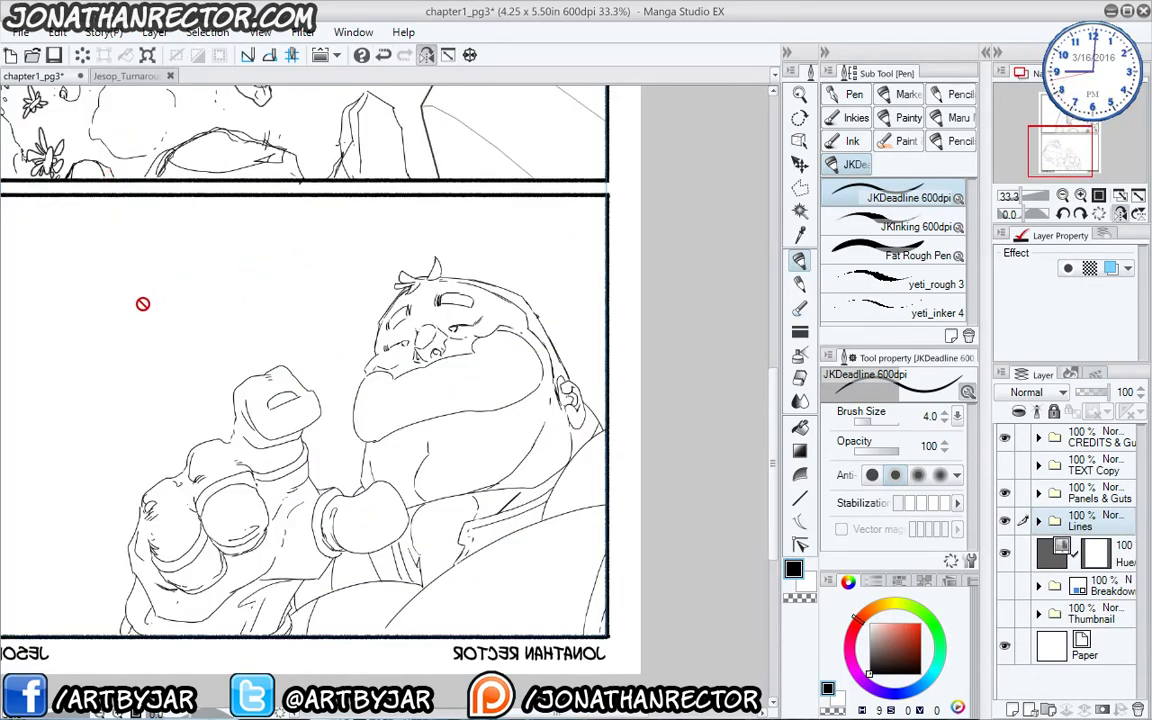
pyautogui.moveTo(160, 428); pyautogui.dragTo(192, 371)
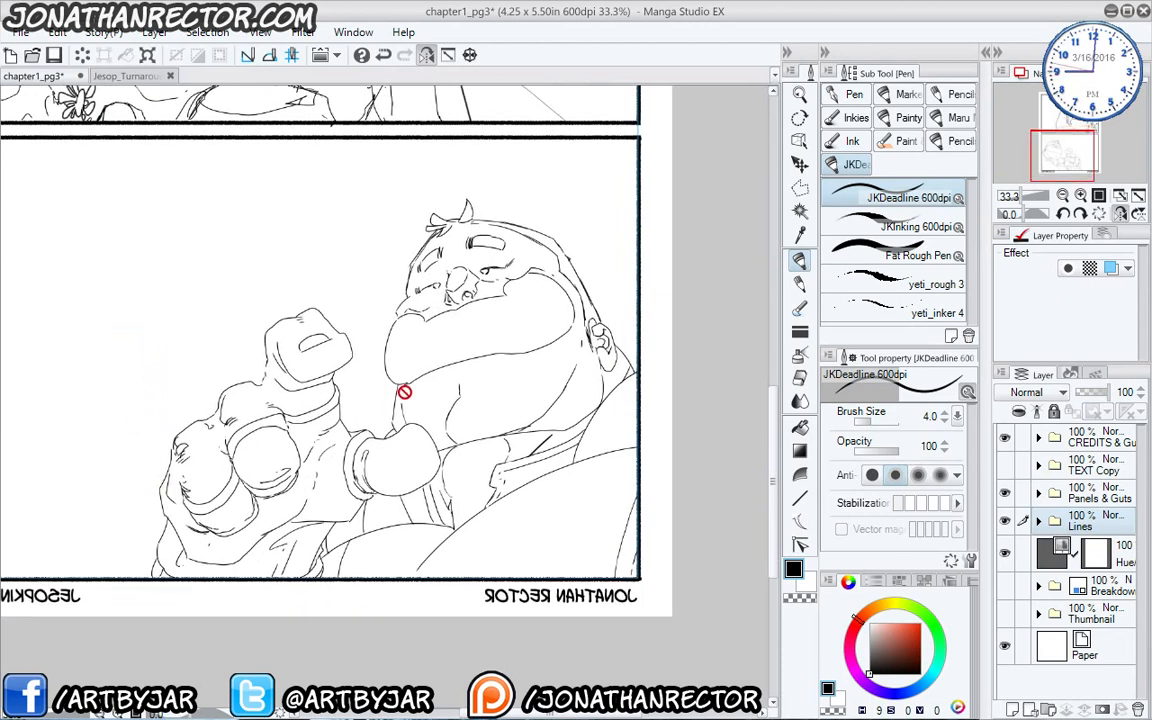
# Ink a new front contour between the character's face and thumb, slightly outside the existing line, on a layer in the jesop folder.
pyautogui.click(1038, 522)
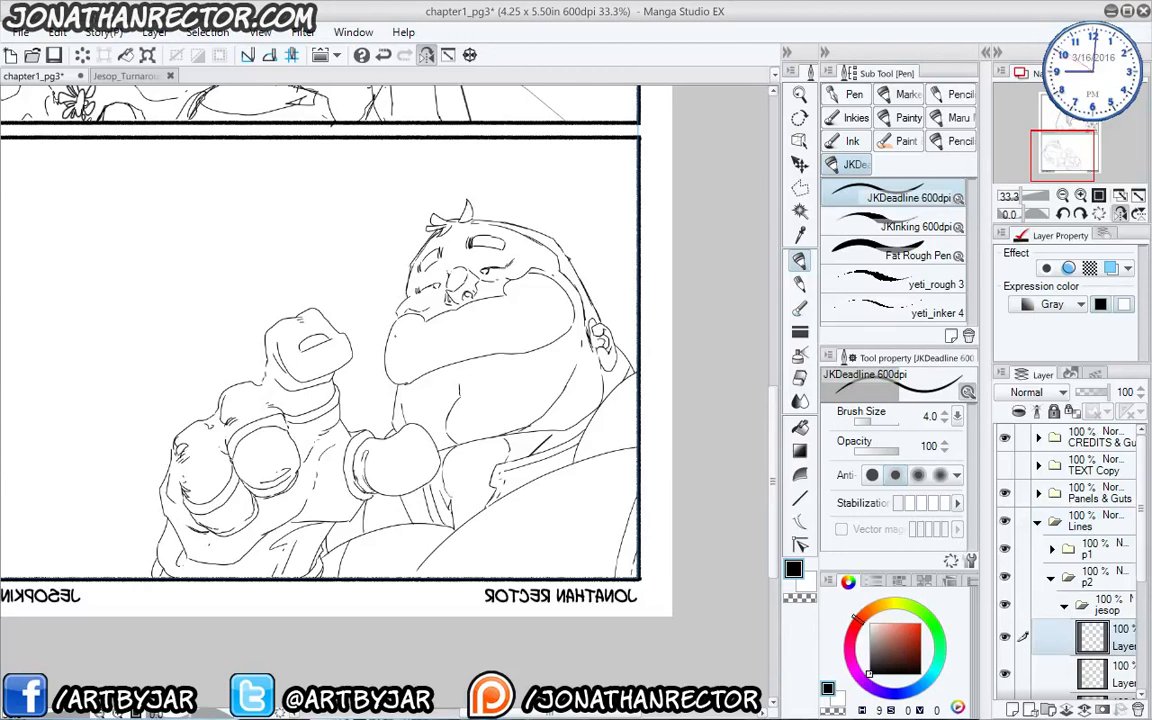
pyautogui.press('p')
pyautogui.moveTo(382, 397); pyautogui.dragTo(381, 420)
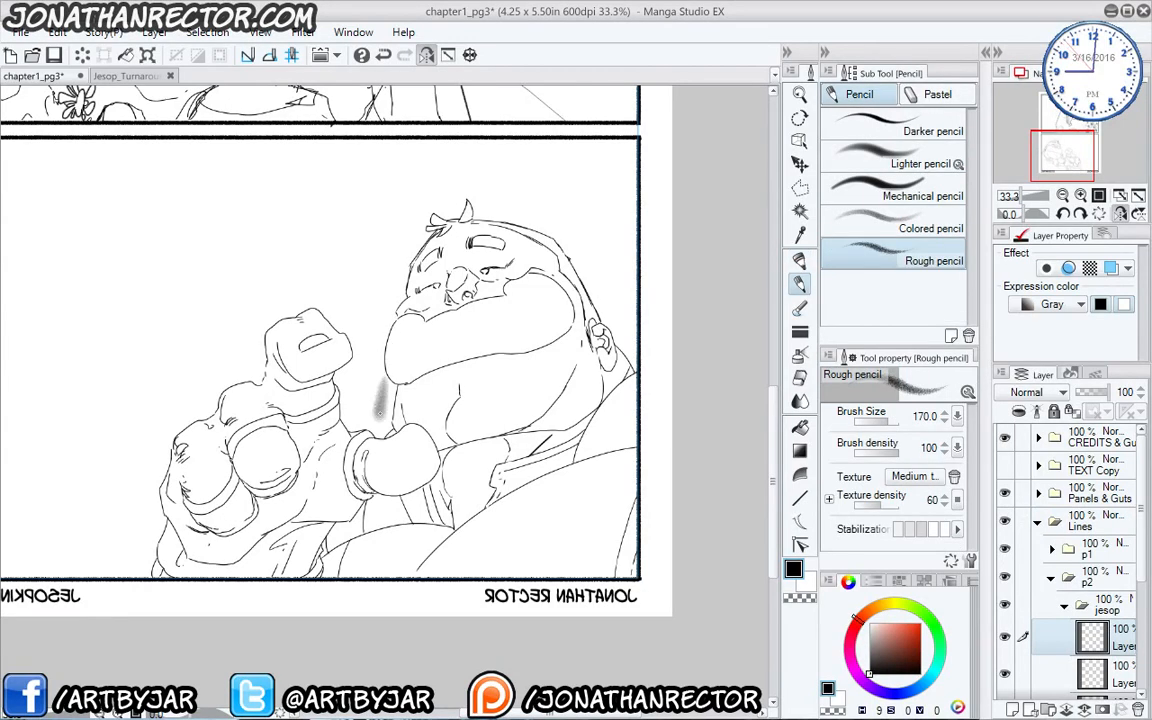
pyautogui.hotkey('ctrl', 'z')
pyautogui.press('p')
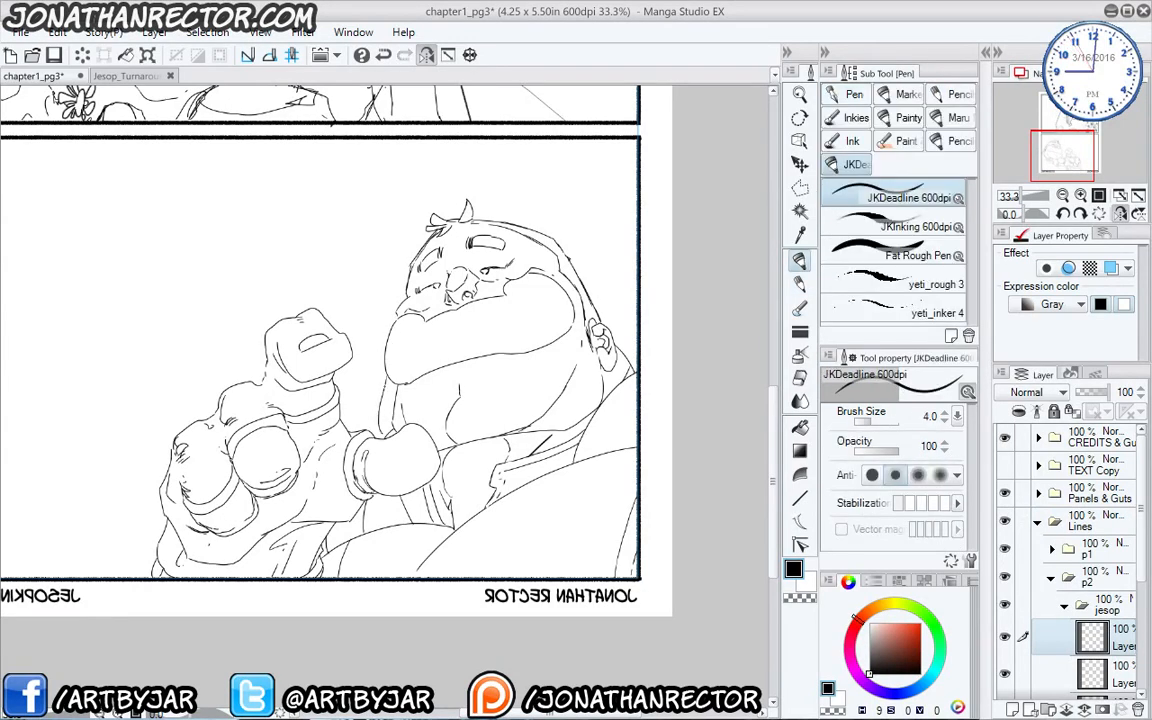
# Erase the old inner contour line between the face and the thumb on its own jesop layer, and save the page.
pyautogui.press('e')
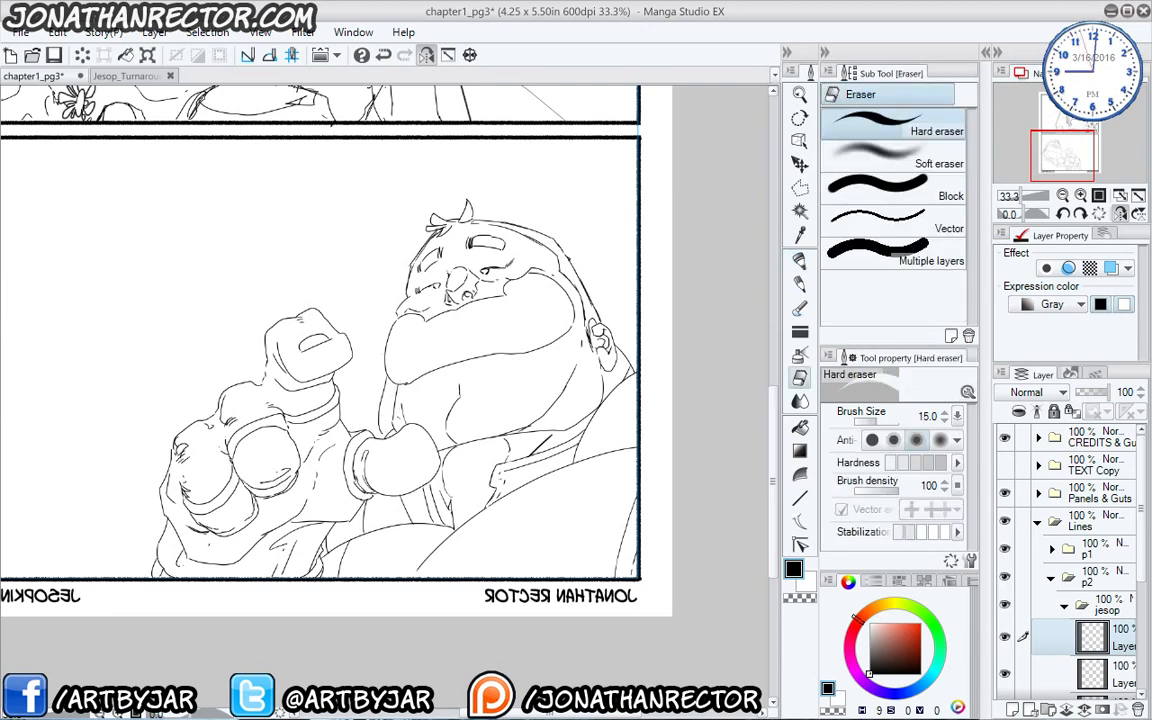
pyautogui.click(1100, 673)
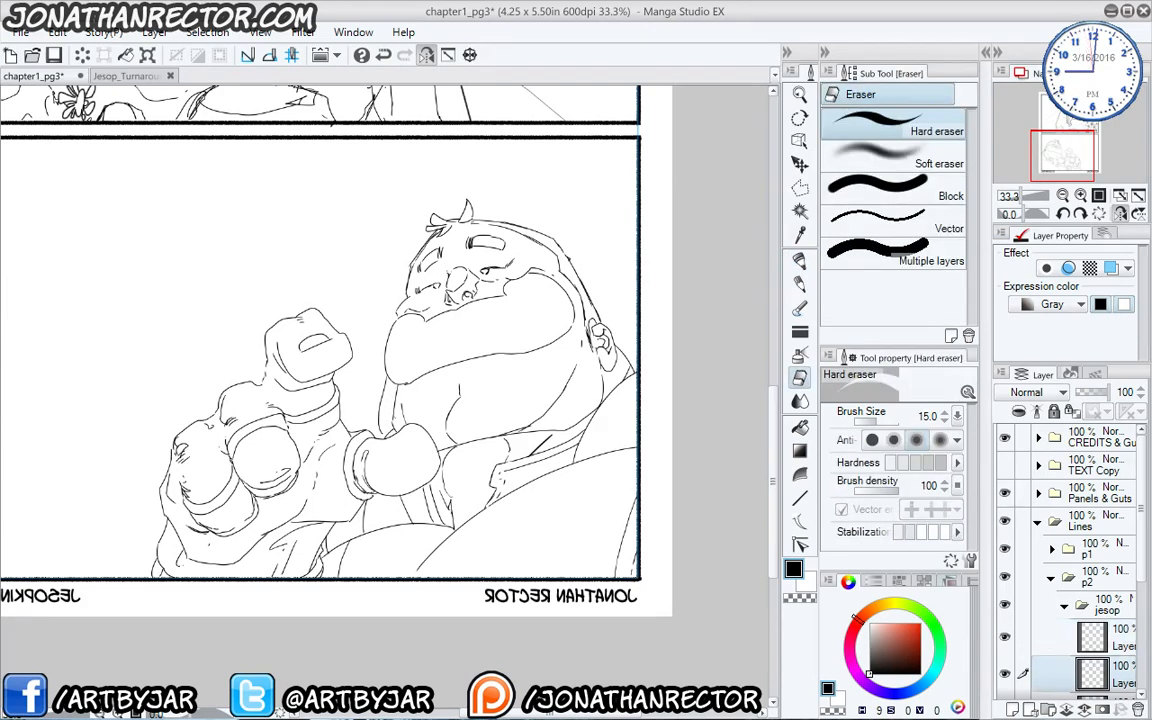
pyautogui.scroll(-2, 1030, 518)
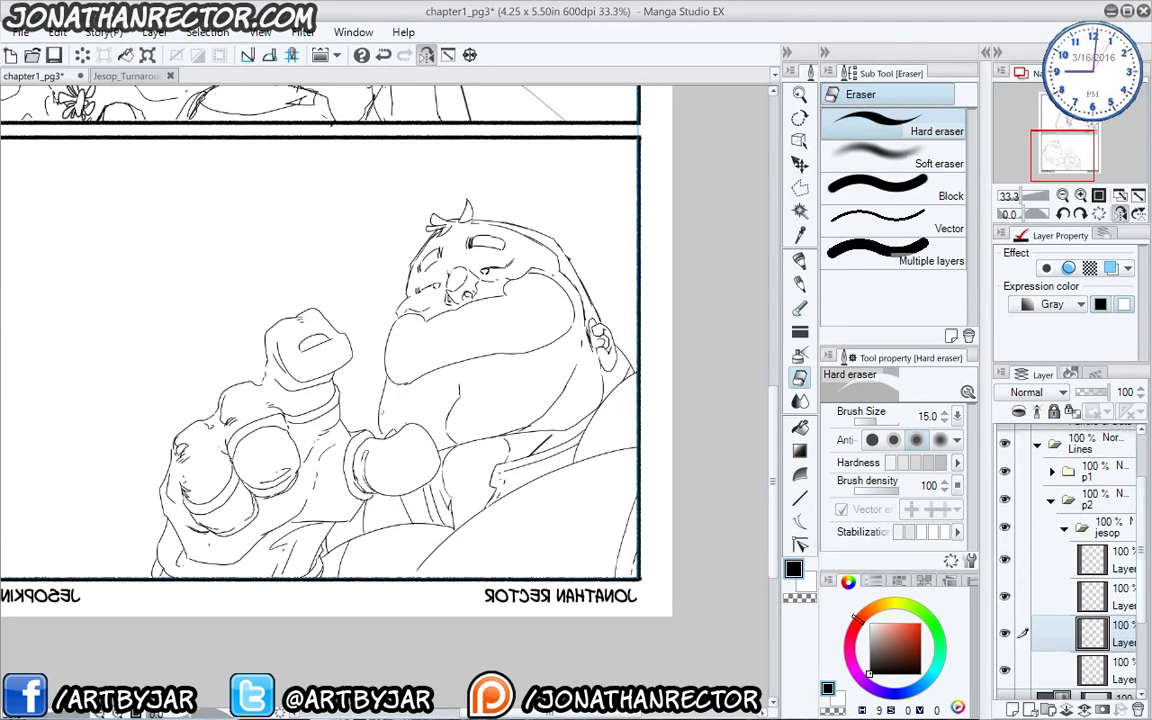
pyautogui.press('p')
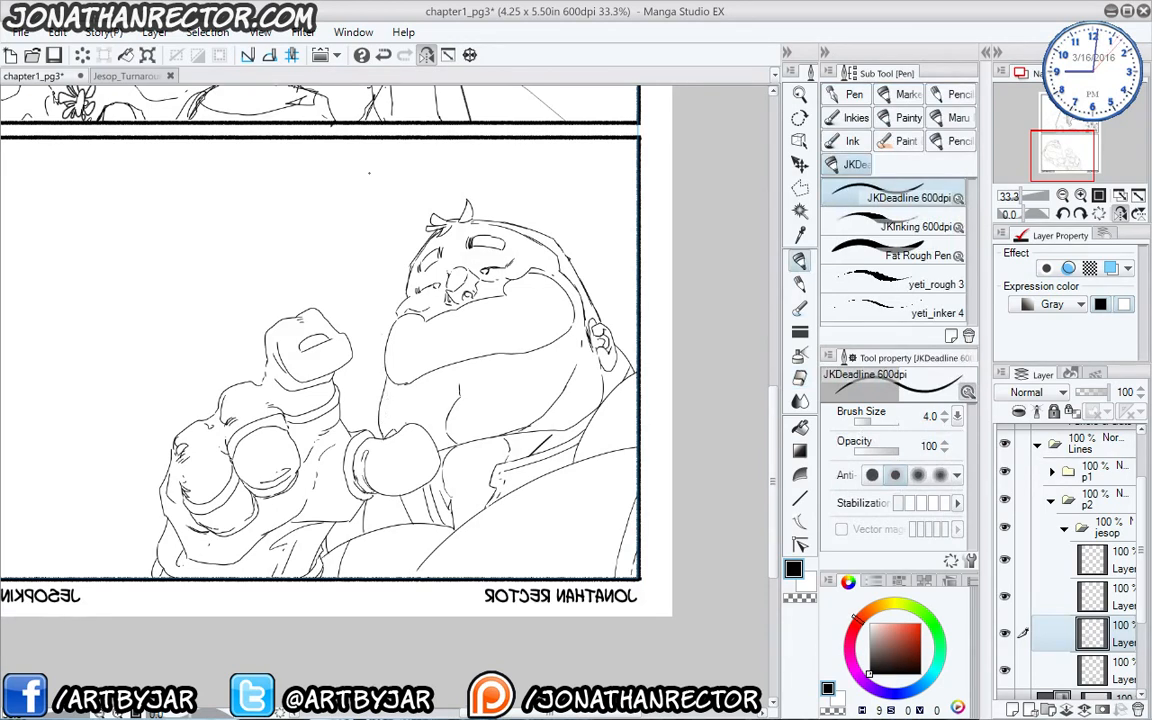
pyautogui.scroll(-1, 112, 475)
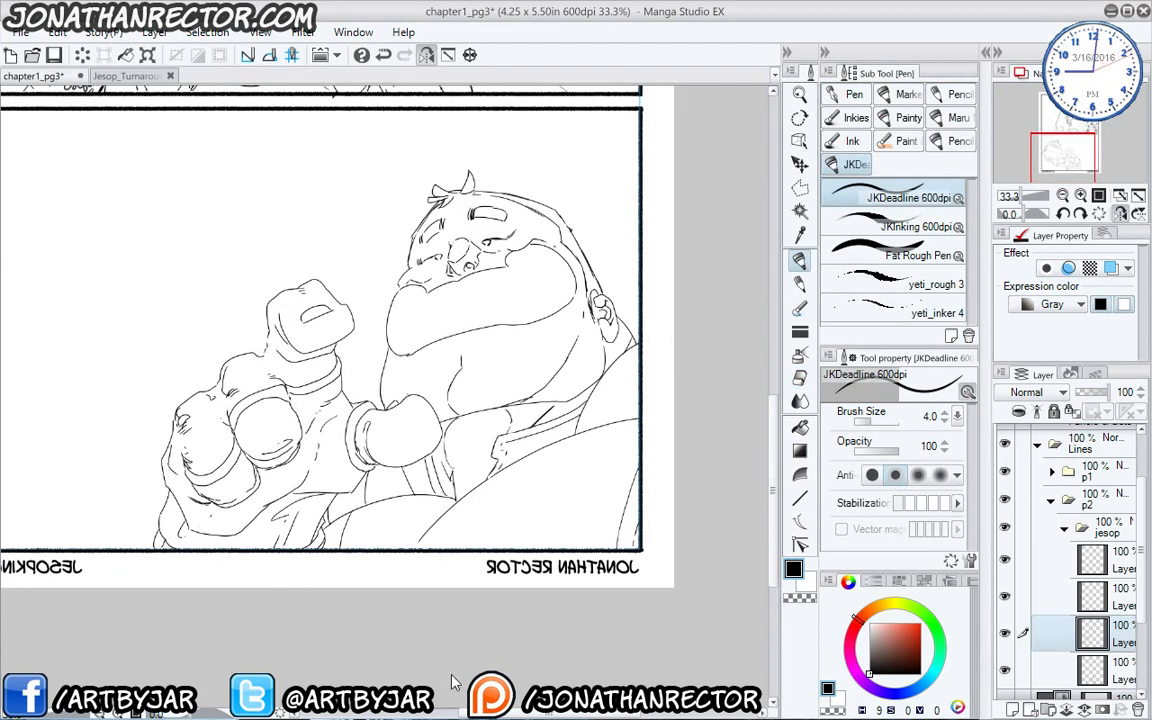
pyautogui.hotkey('ctrl', 's')
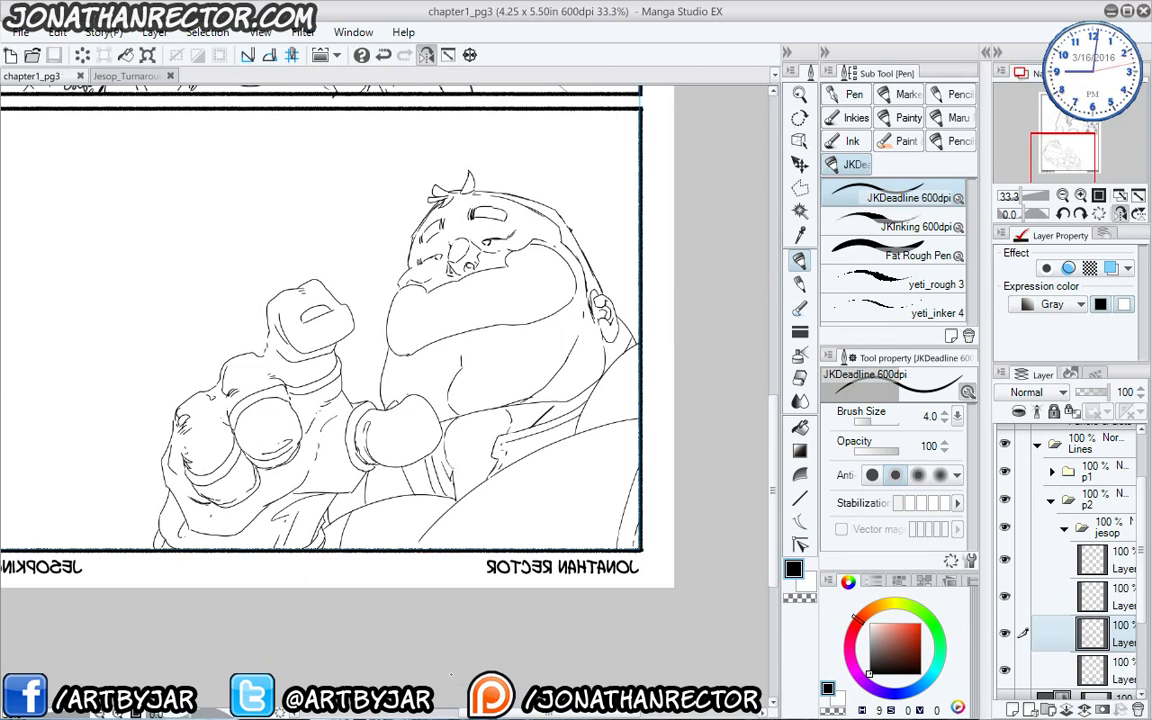